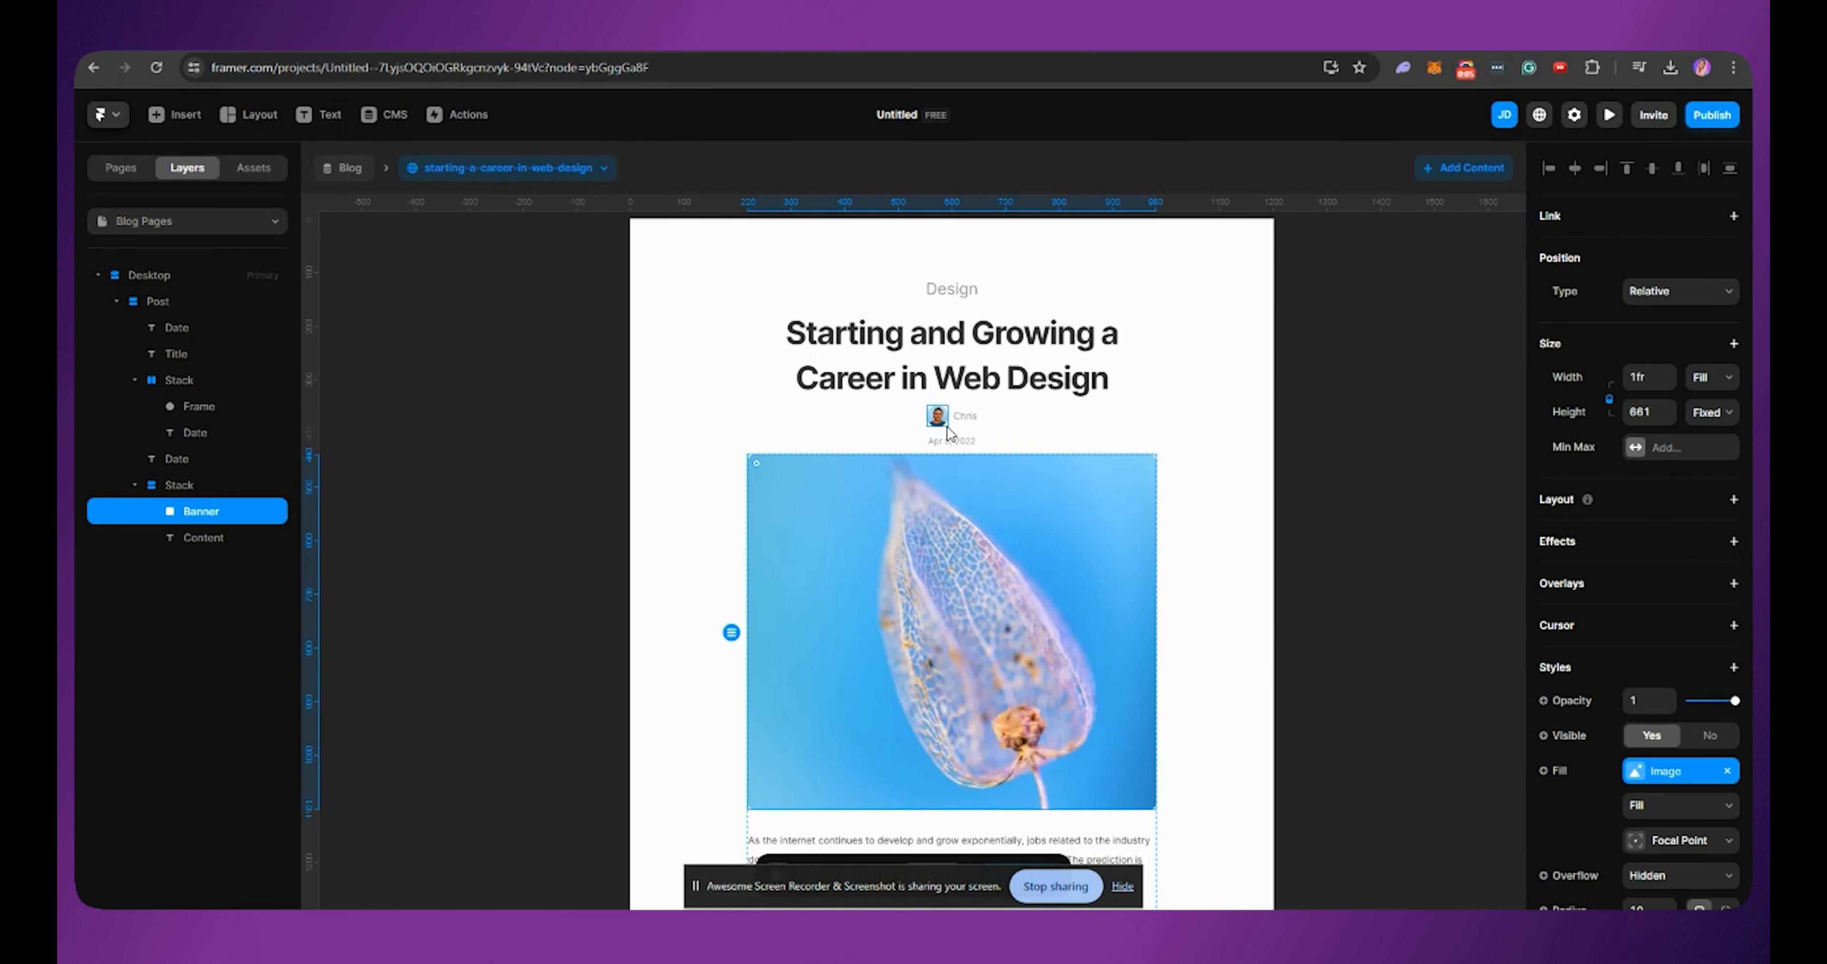
Step: Select the author name, Design category and post date texts on the blog detail page
left_click(959, 417)
left_click(951, 288)
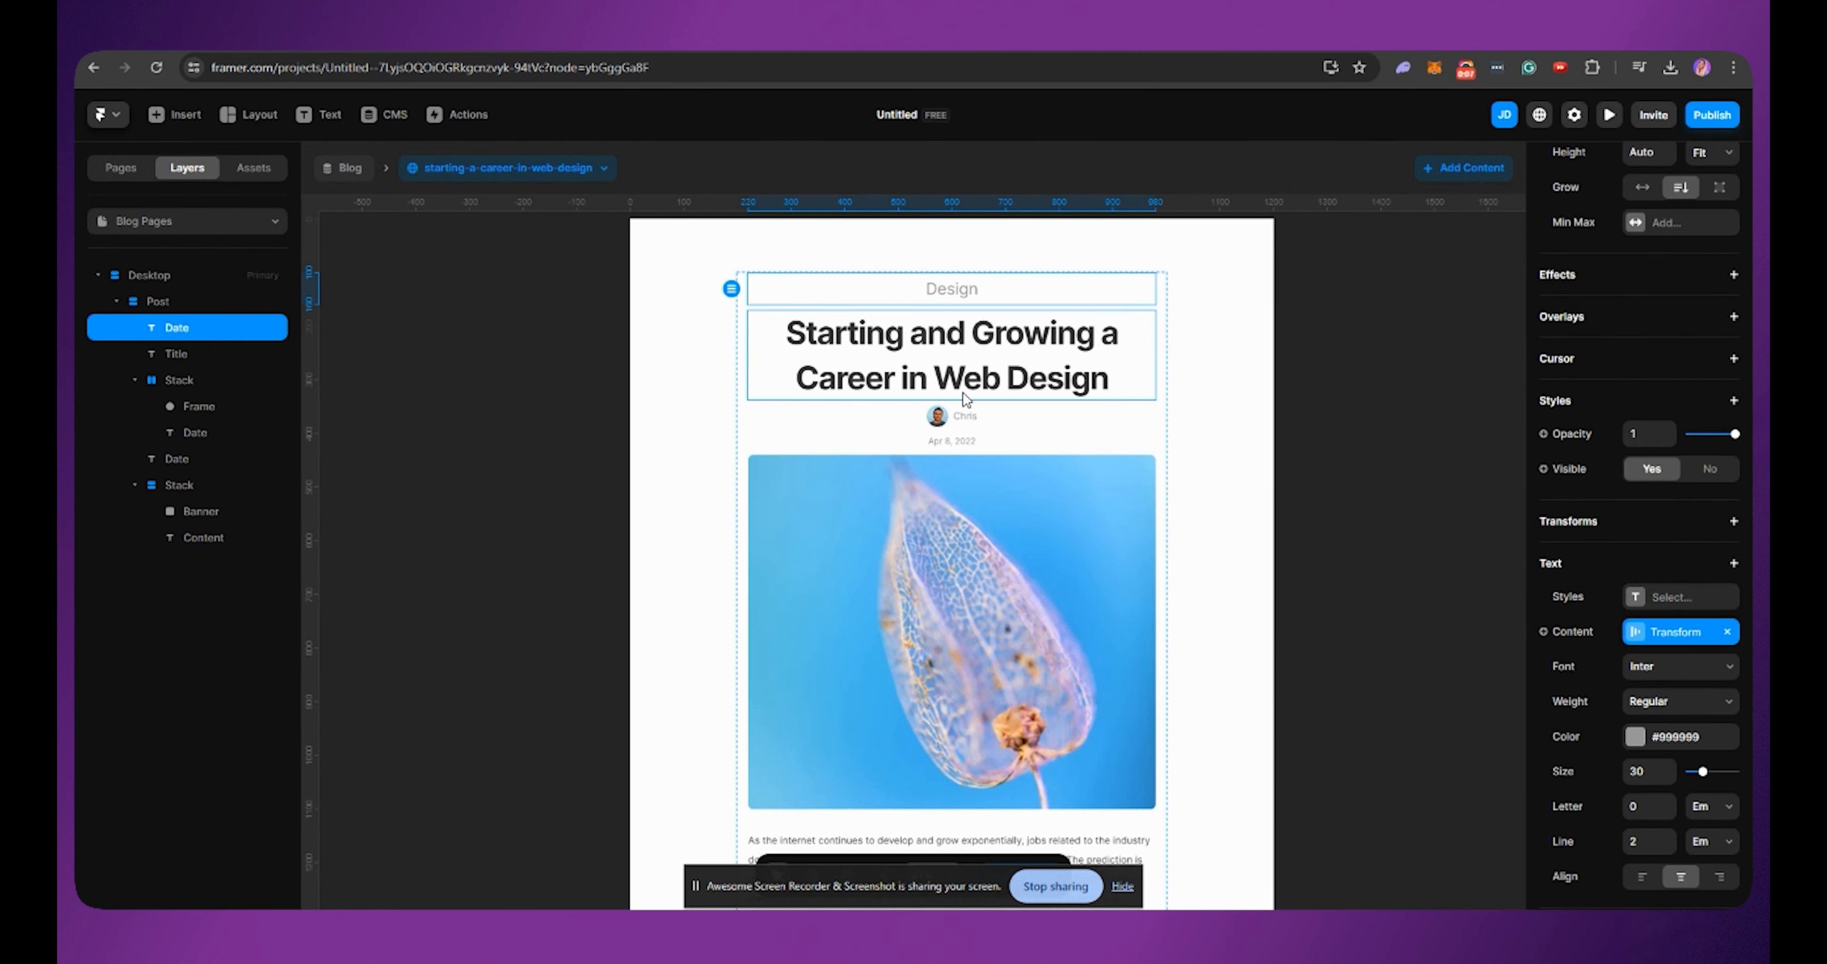
left_click(951, 441)
scroll(961, 460, "down", 3)
scroll(958, 476, "down", 2)
Step: Preview other blog posts in the page, including the landing page post
left_click(912, 656)
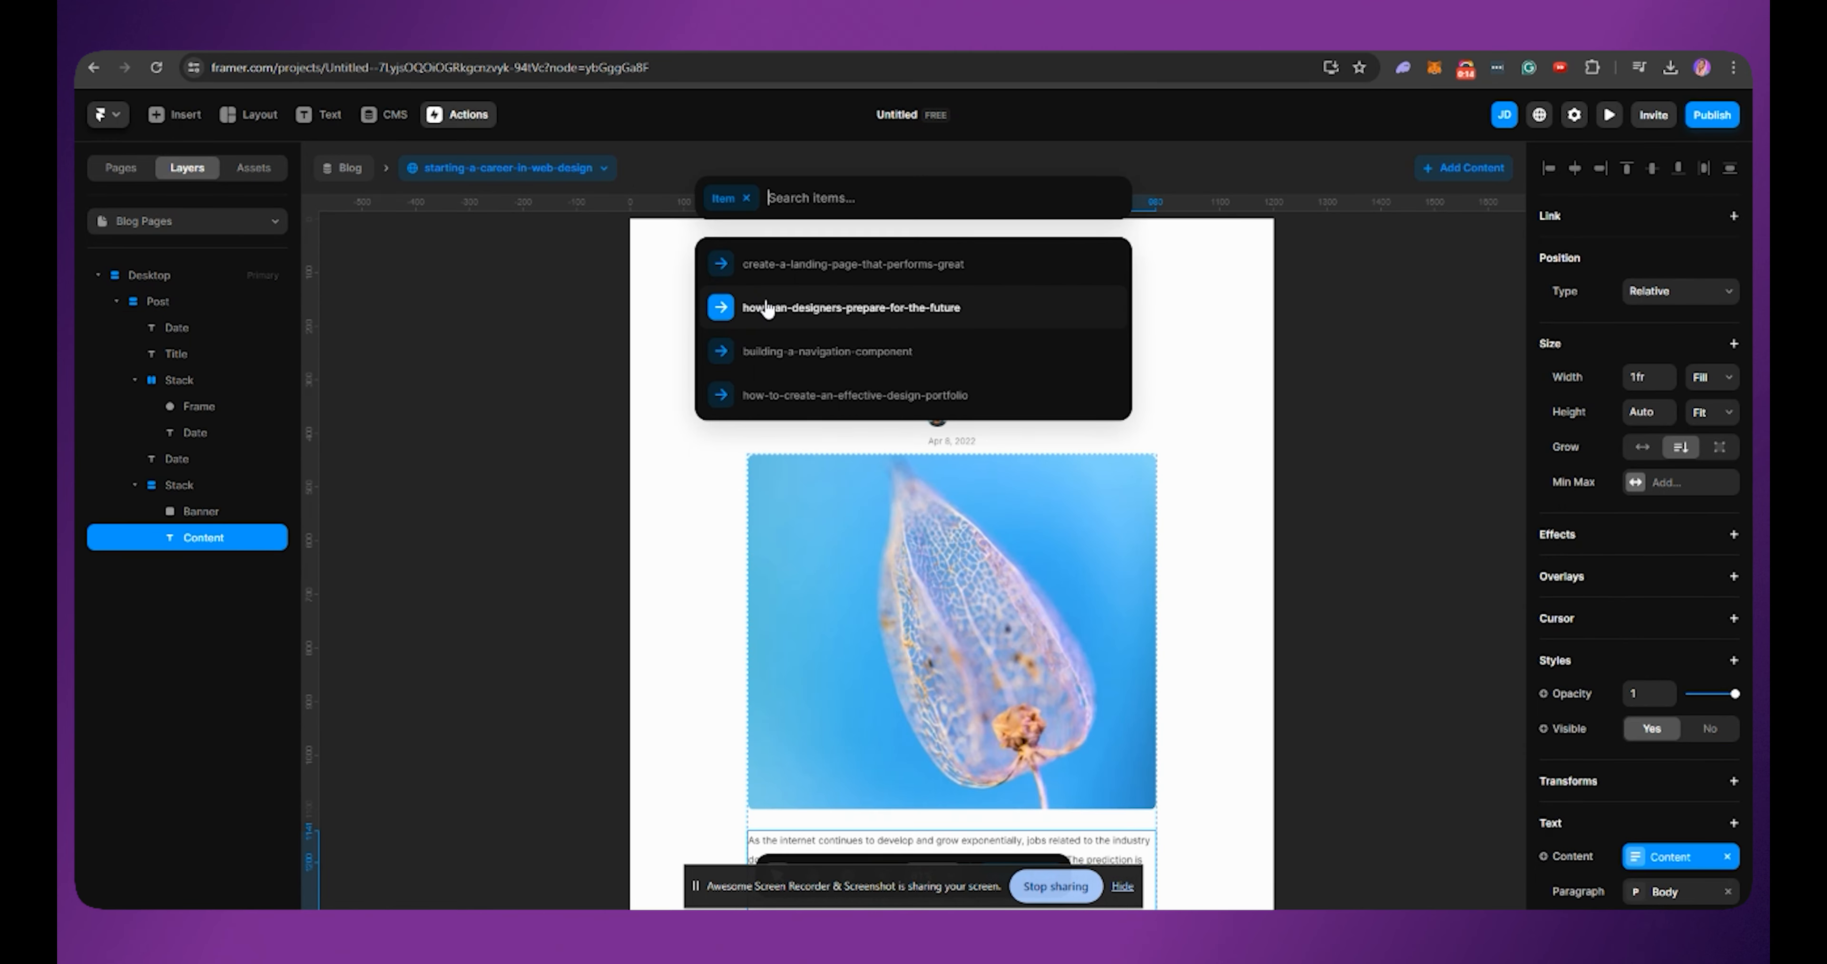
left_click(766, 309)
left_click(514, 175)
left_click(769, 297)
scroll(926, 636, "down", 2)
scroll(925, 636, "up", 1)
Step: Inspect which CMS fields the post title and author name texts are bound to
left_click(1032, 319)
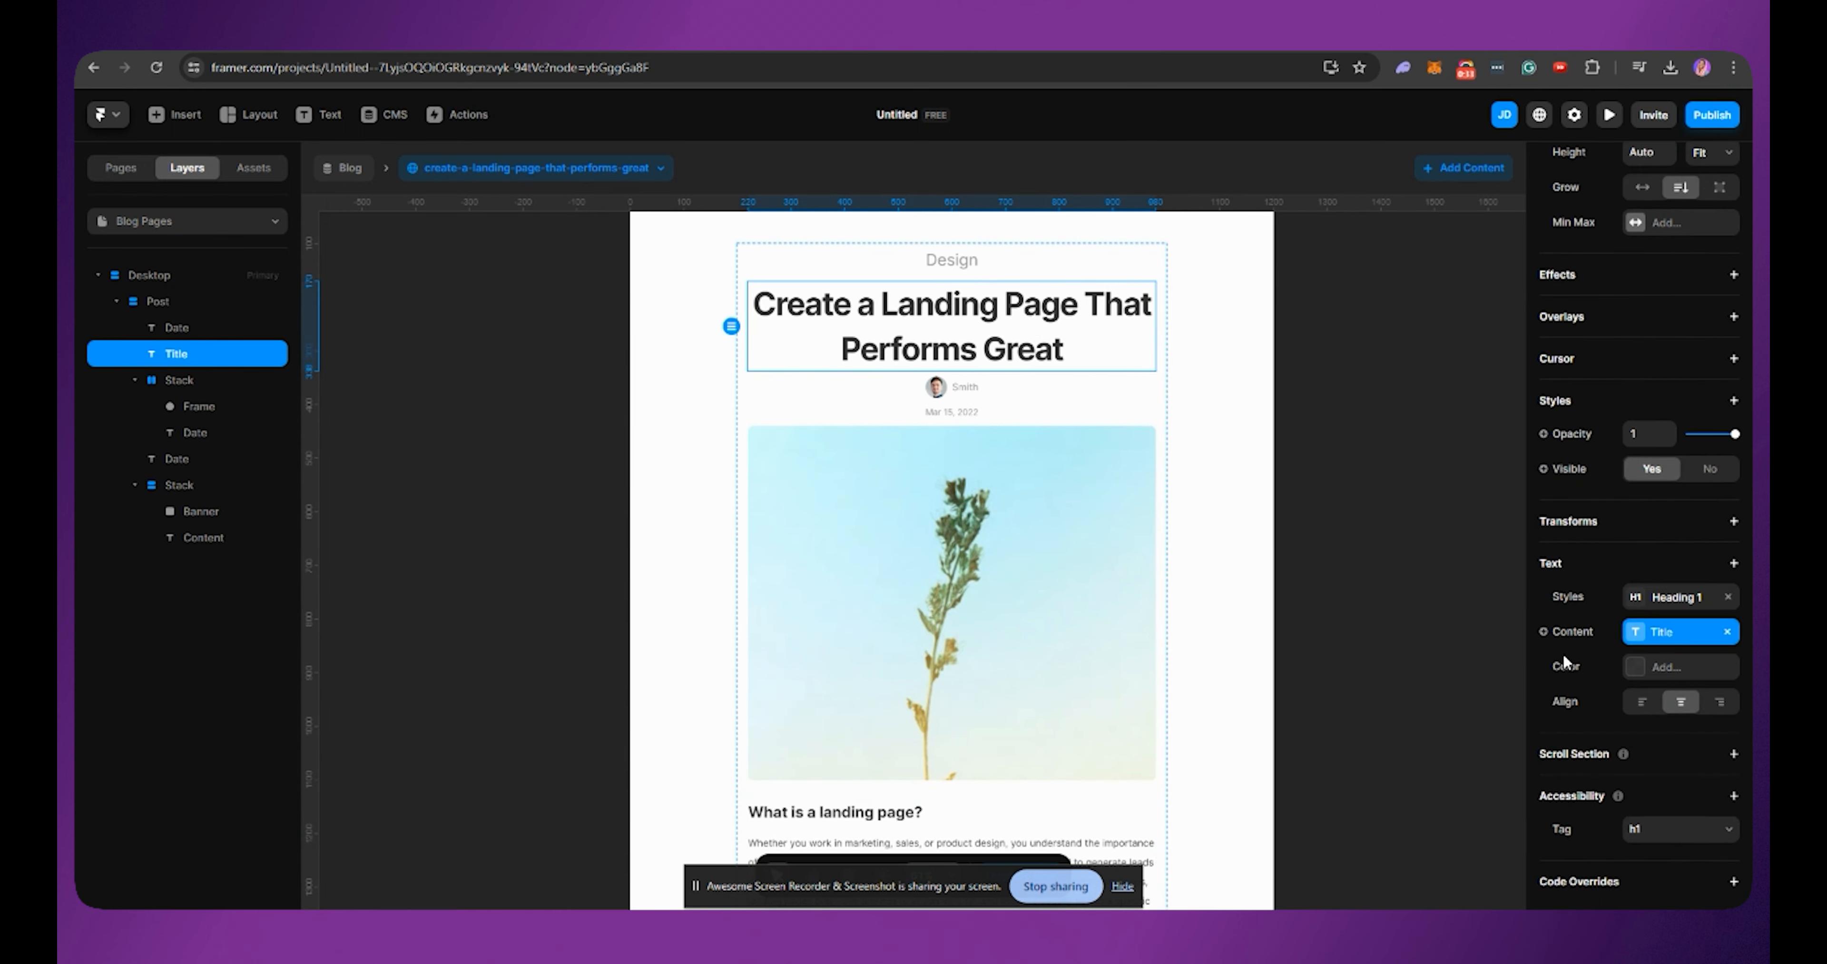
left_click(1543, 631)
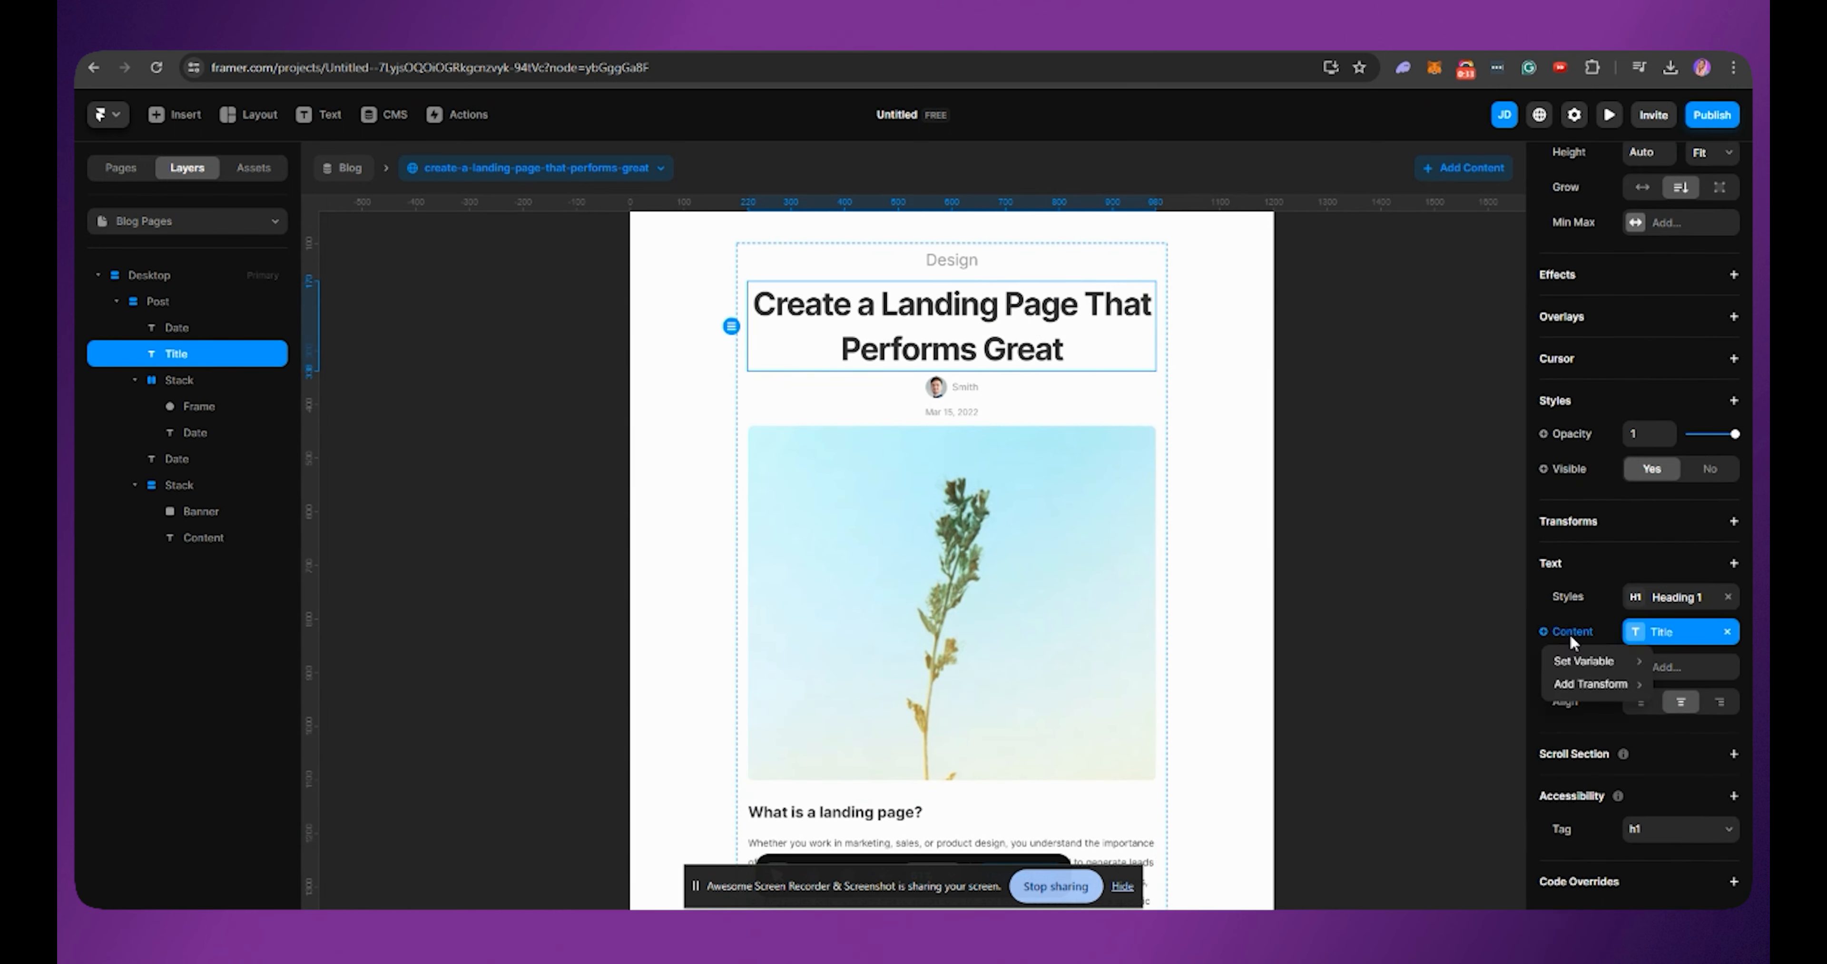
left_click(964, 387)
left_click(965, 386)
left_click(1543, 632)
mouse_move(1568, 664)
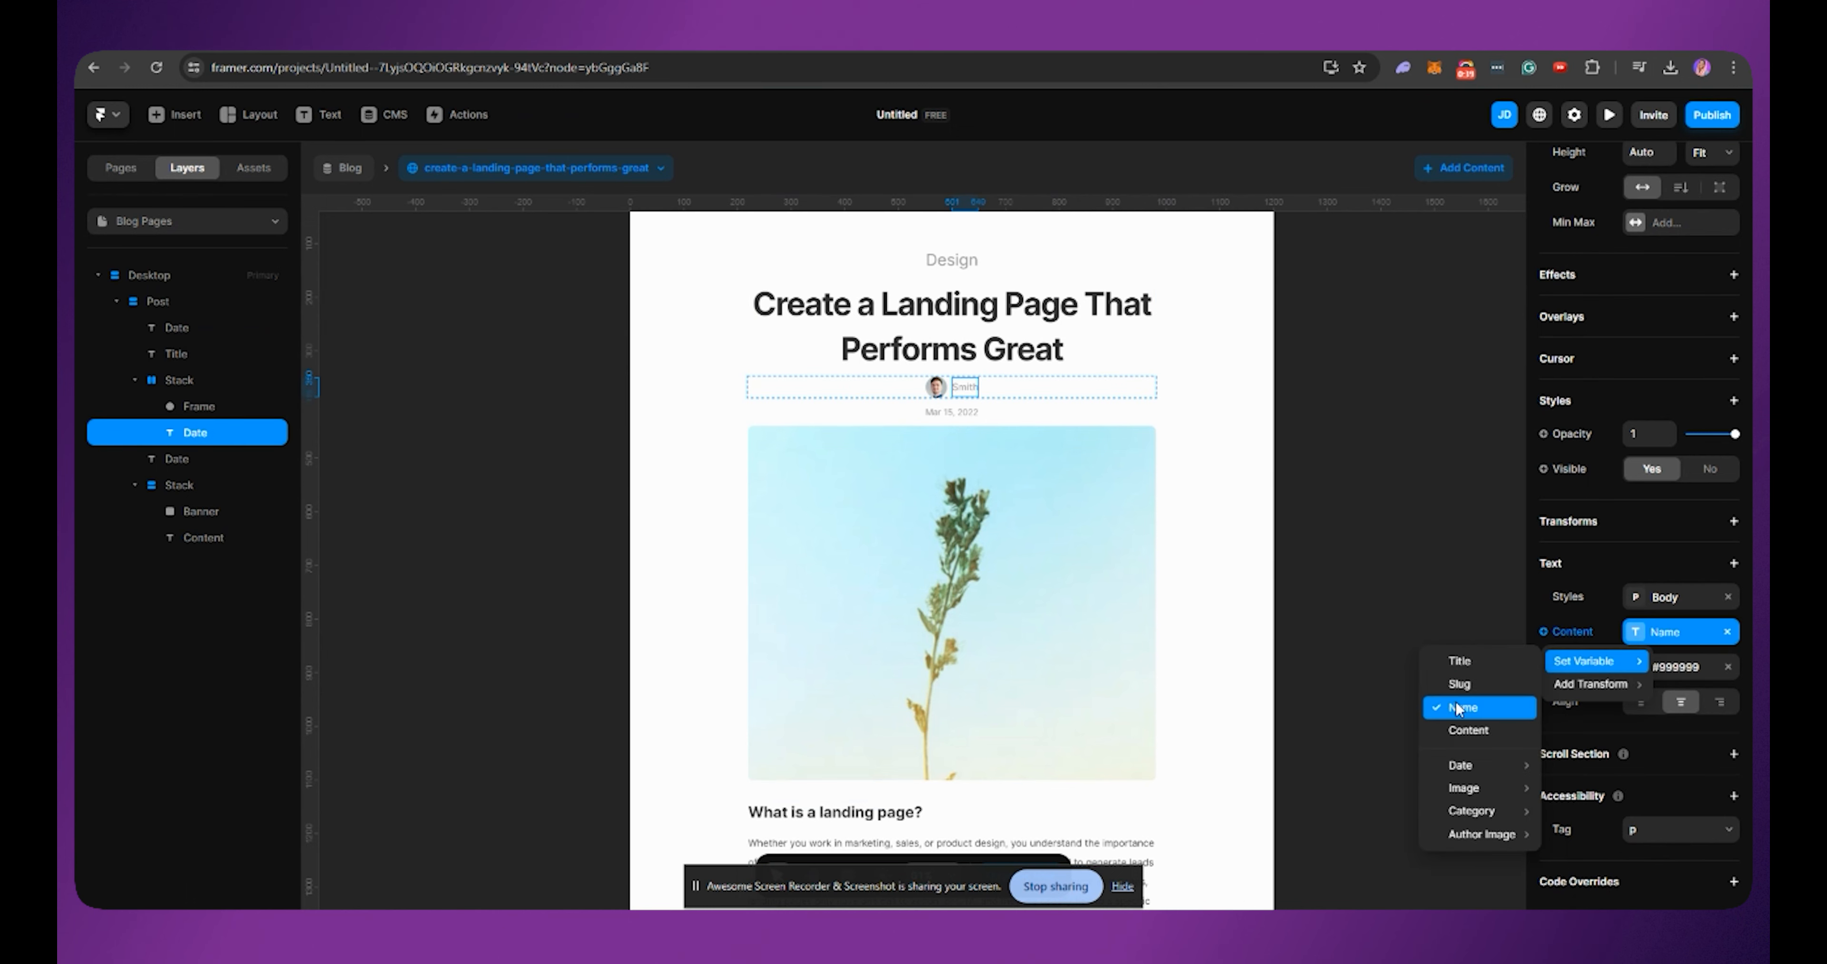
Step: Browse the Blog collection's posts, ending on How Can Designers Prepare for the Future?, then return to the page
left_click(376, 114)
left_click(675, 254)
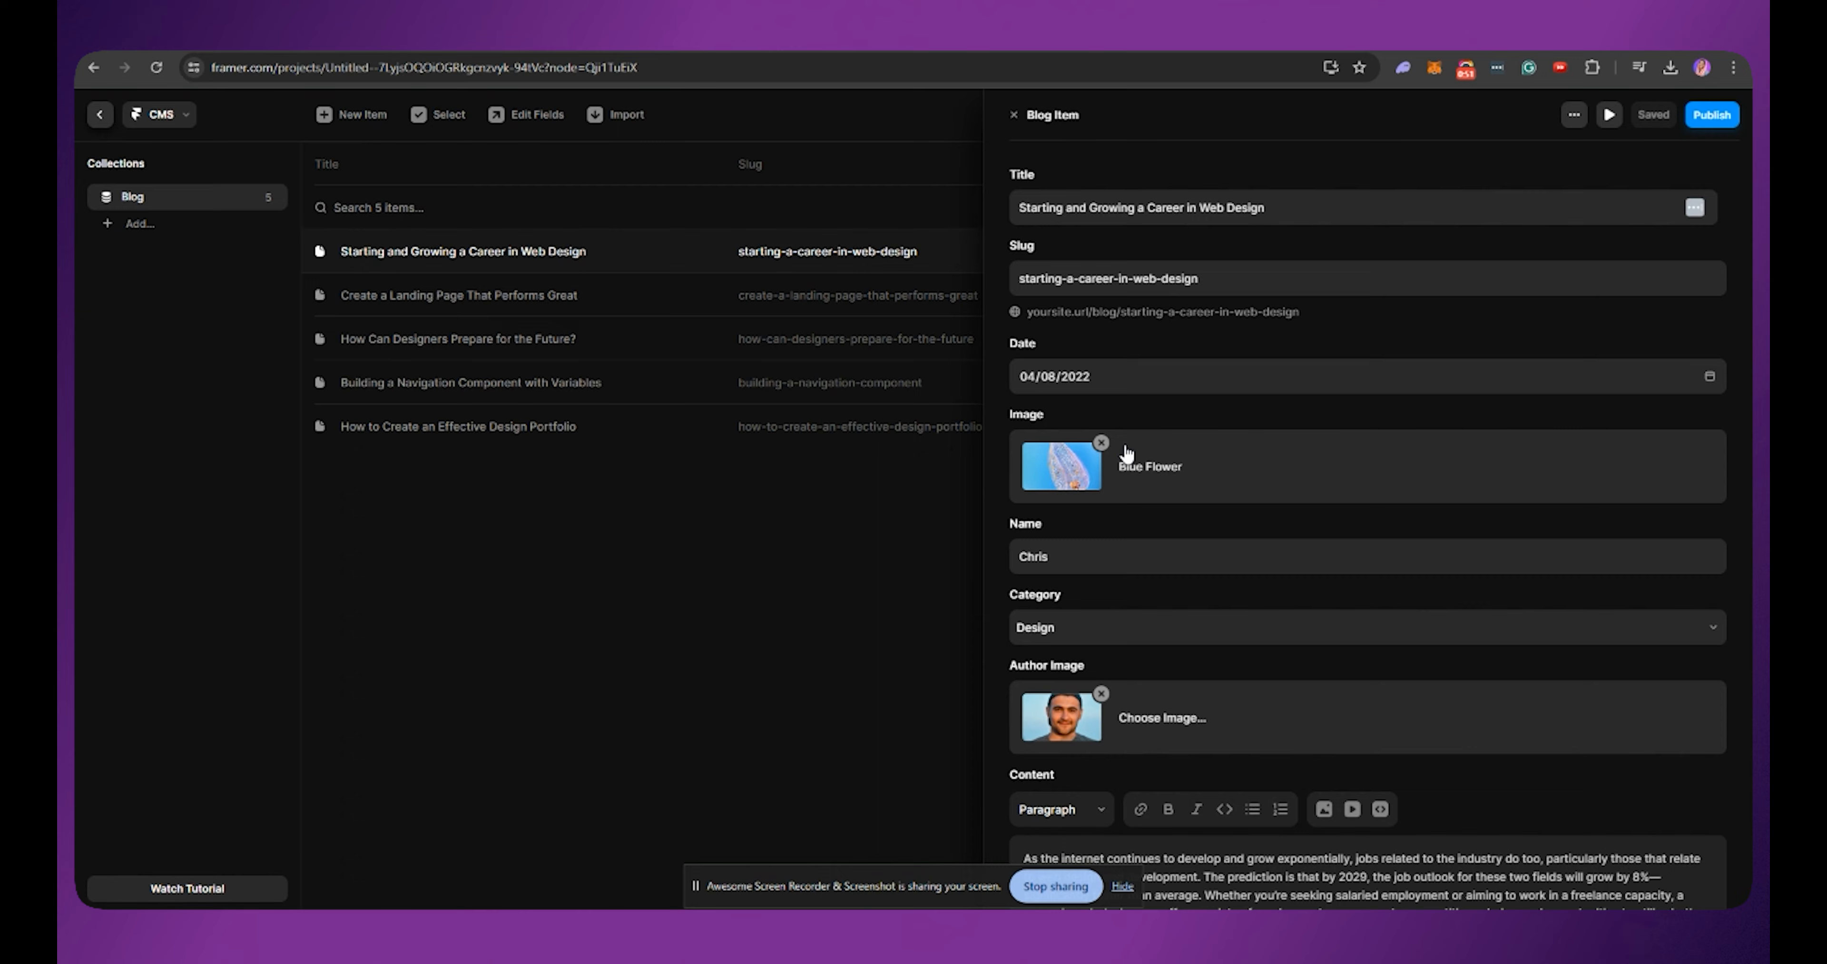
left_click(581, 298)
left_click(551, 340)
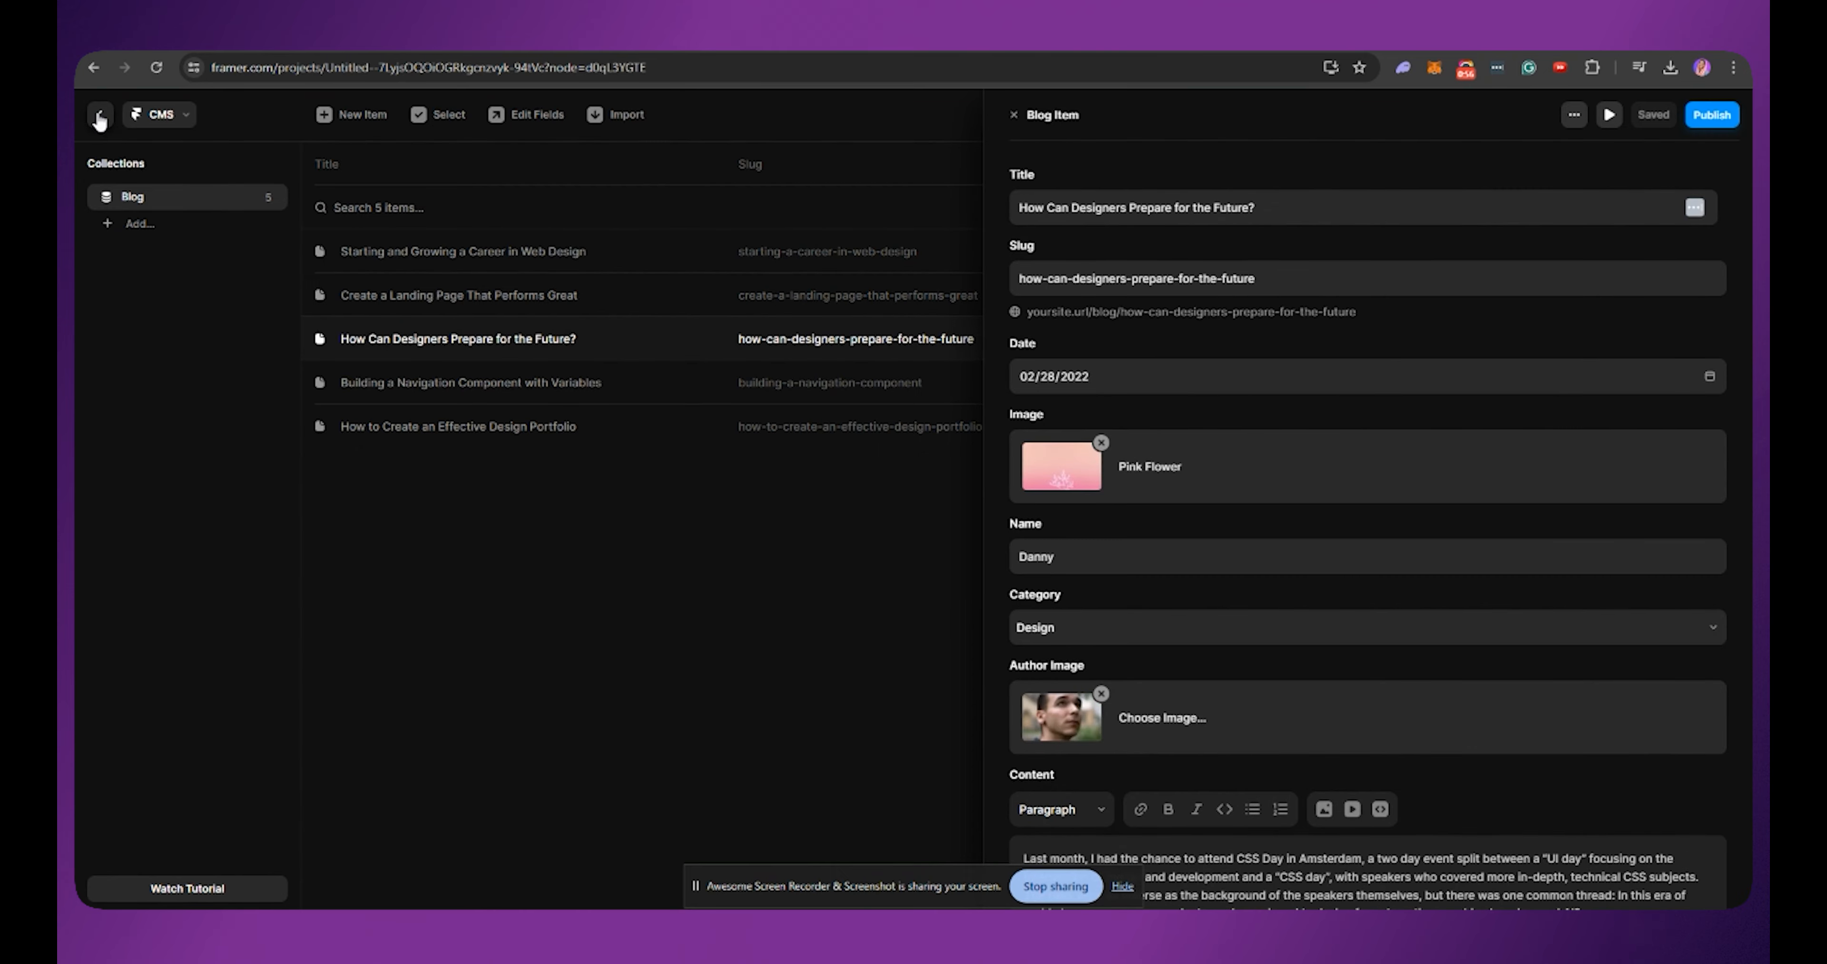
left_click(100, 114)
scroll(899, 562, "down", 3)
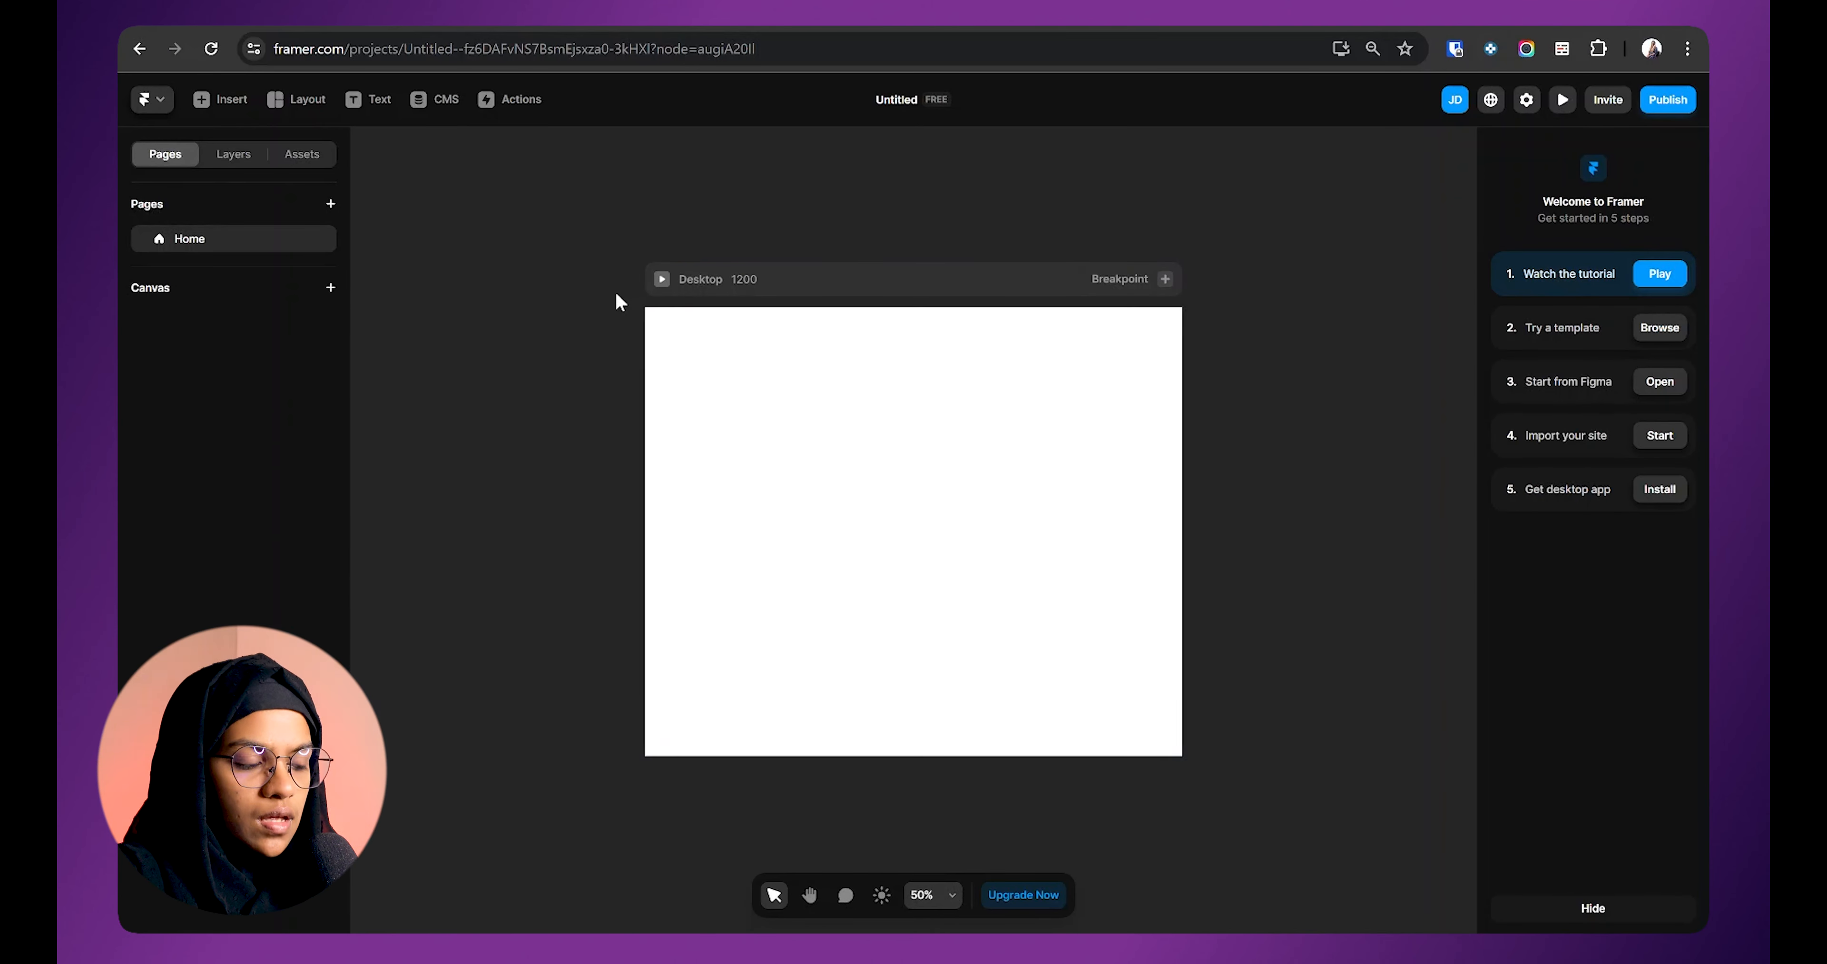
Step: Show the CMS collections of the new blank project
left_click(443, 106)
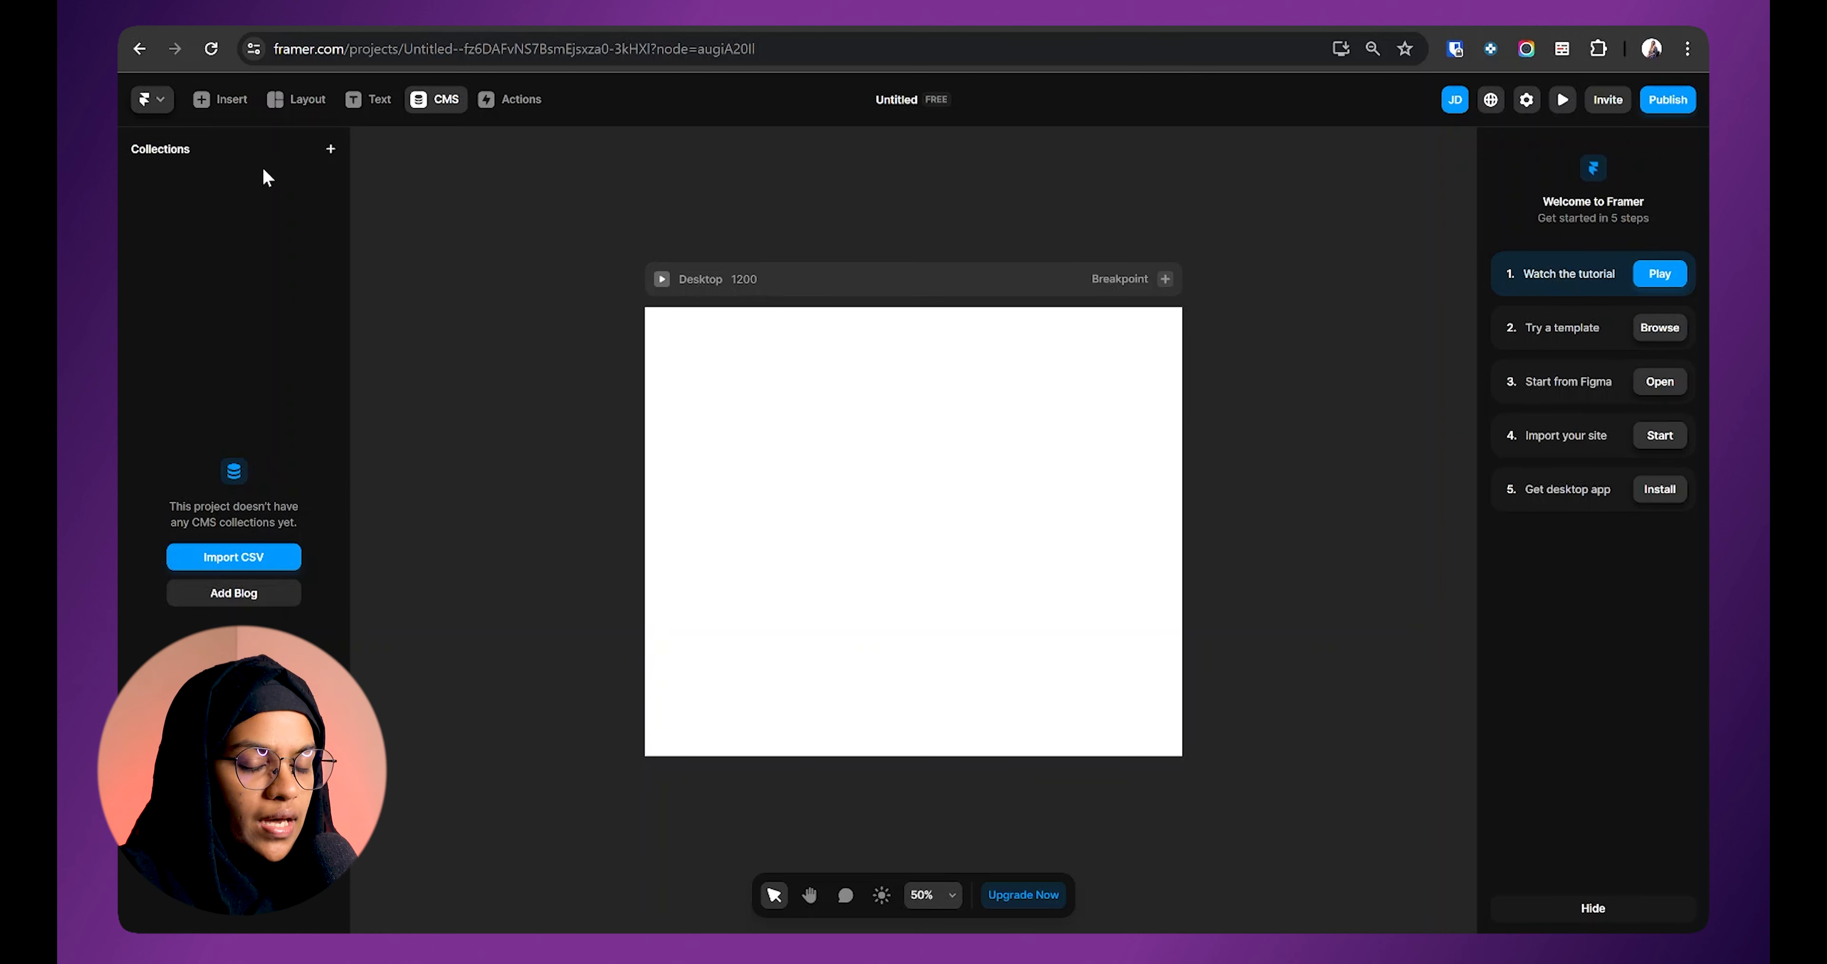
Step: Create a CMS collection with the default name Collection and open its Edit Fields settings
left_click(330, 150)
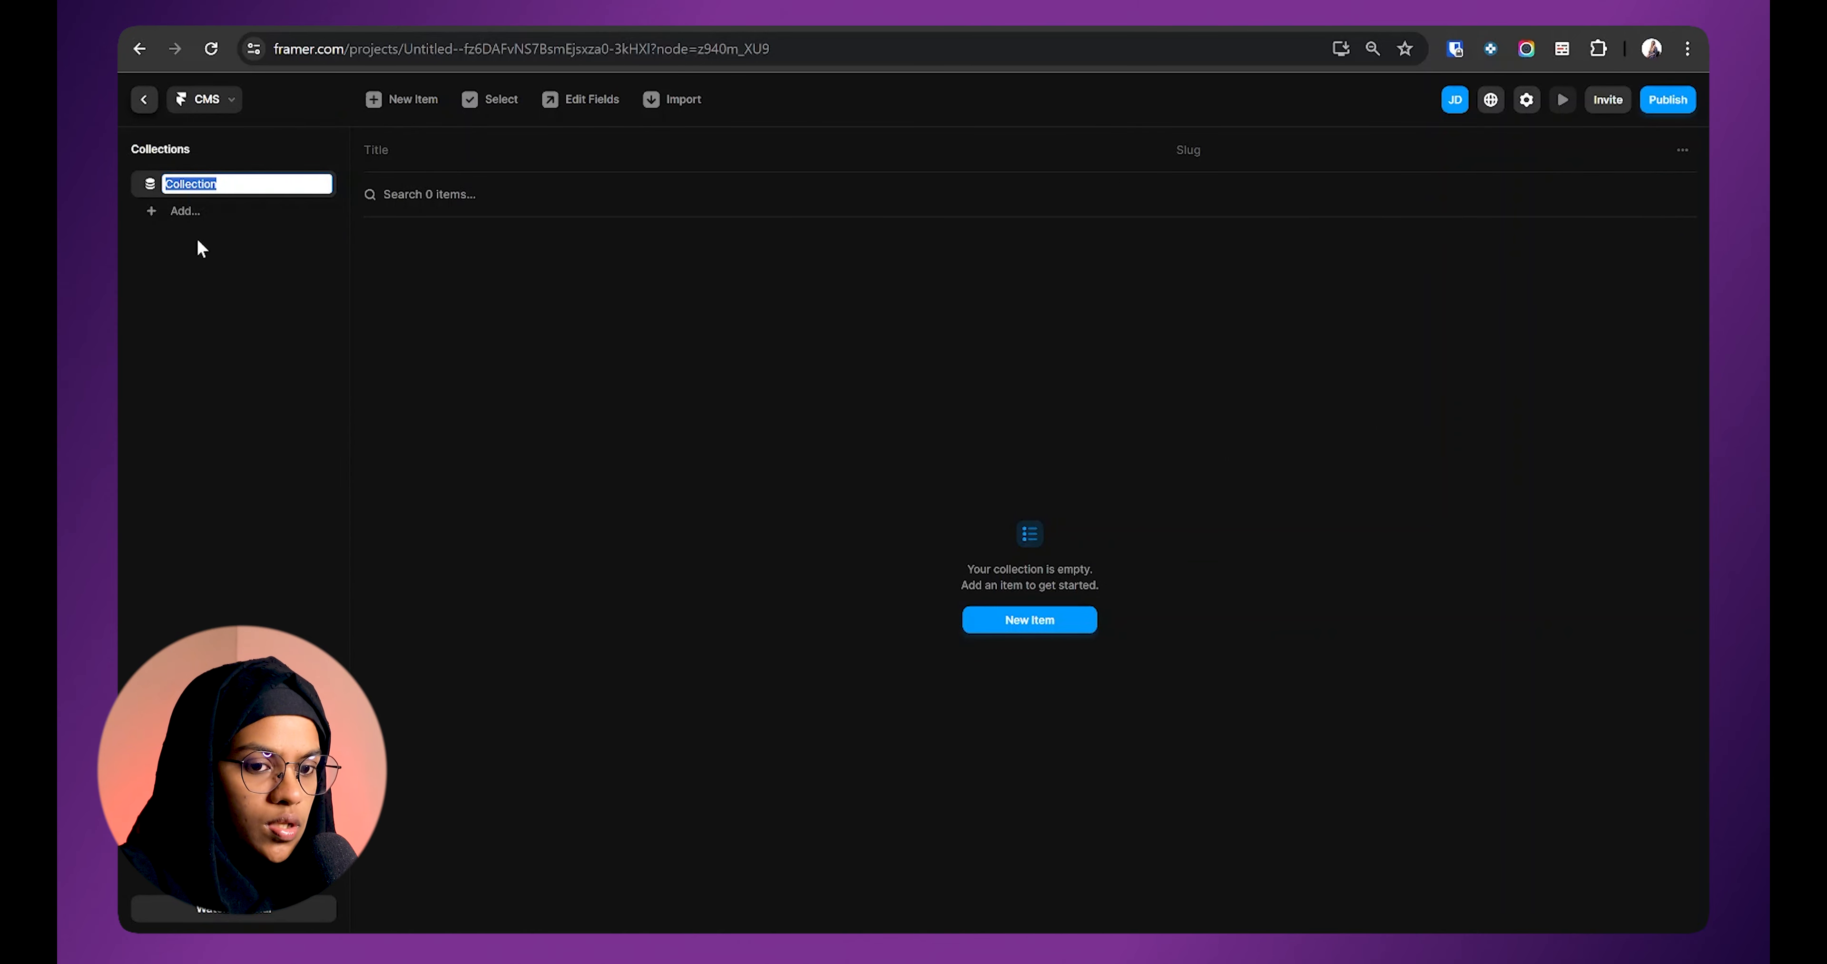
left_click(511, 313)
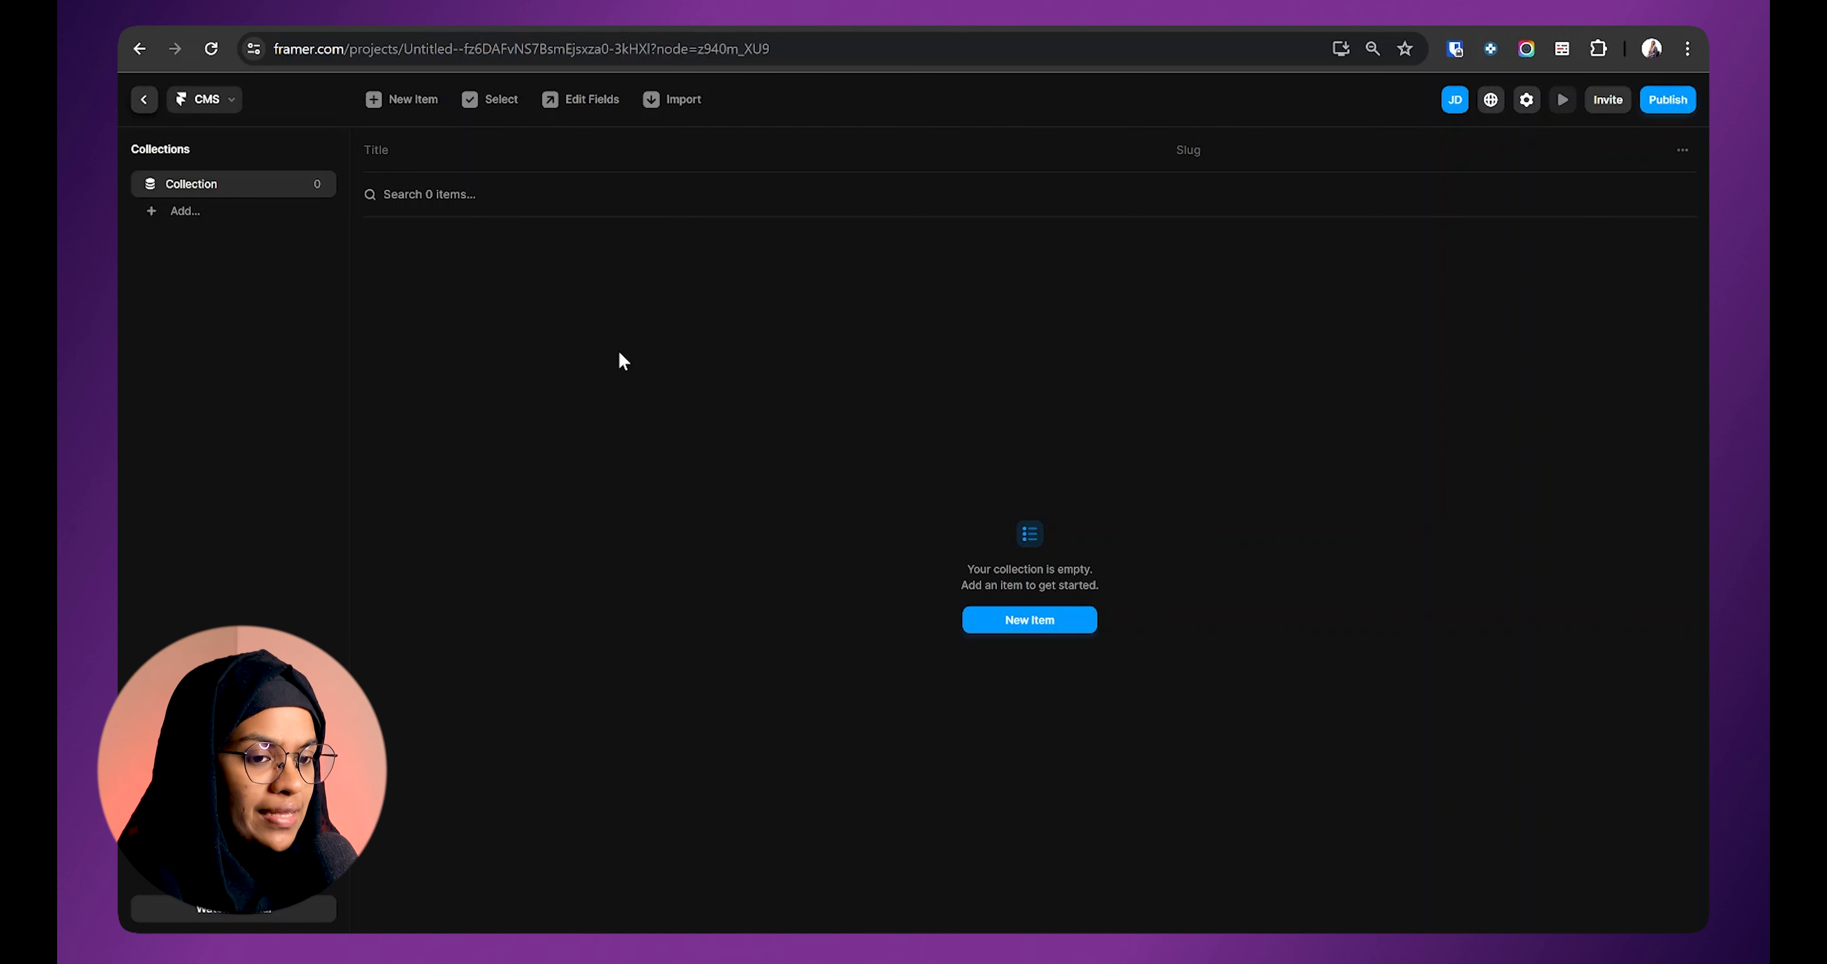
mouse_move(317, 186)
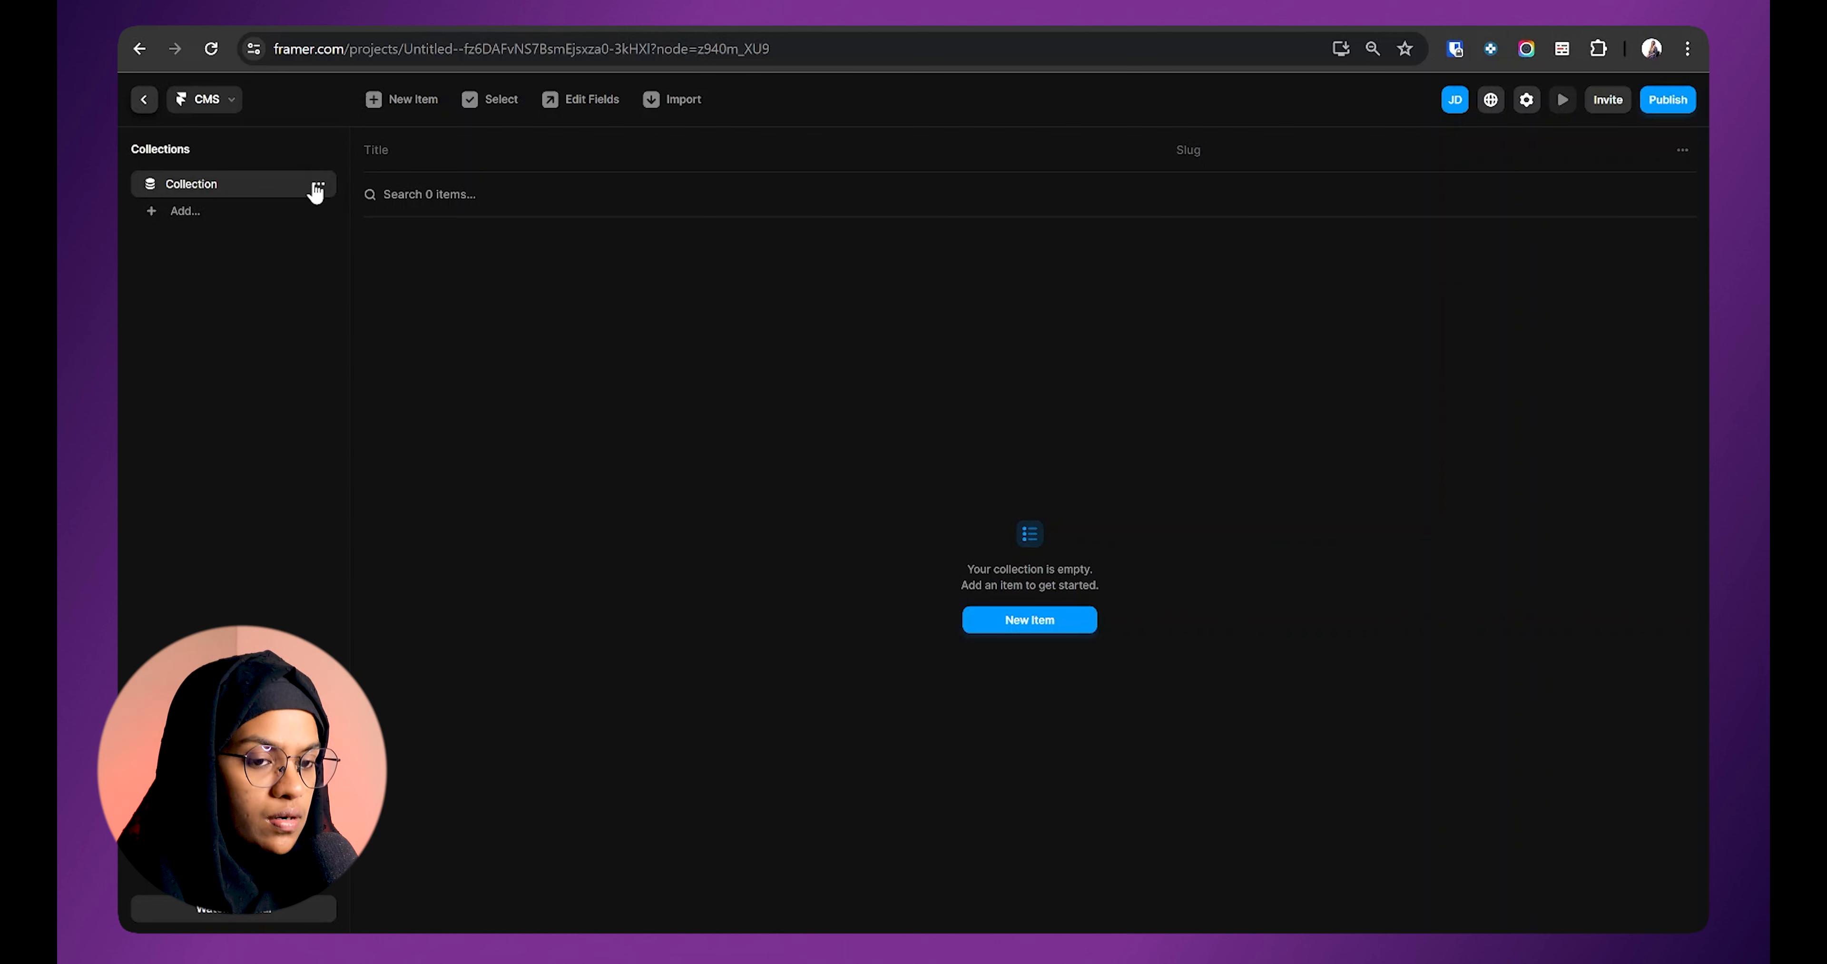
left_click(318, 185)
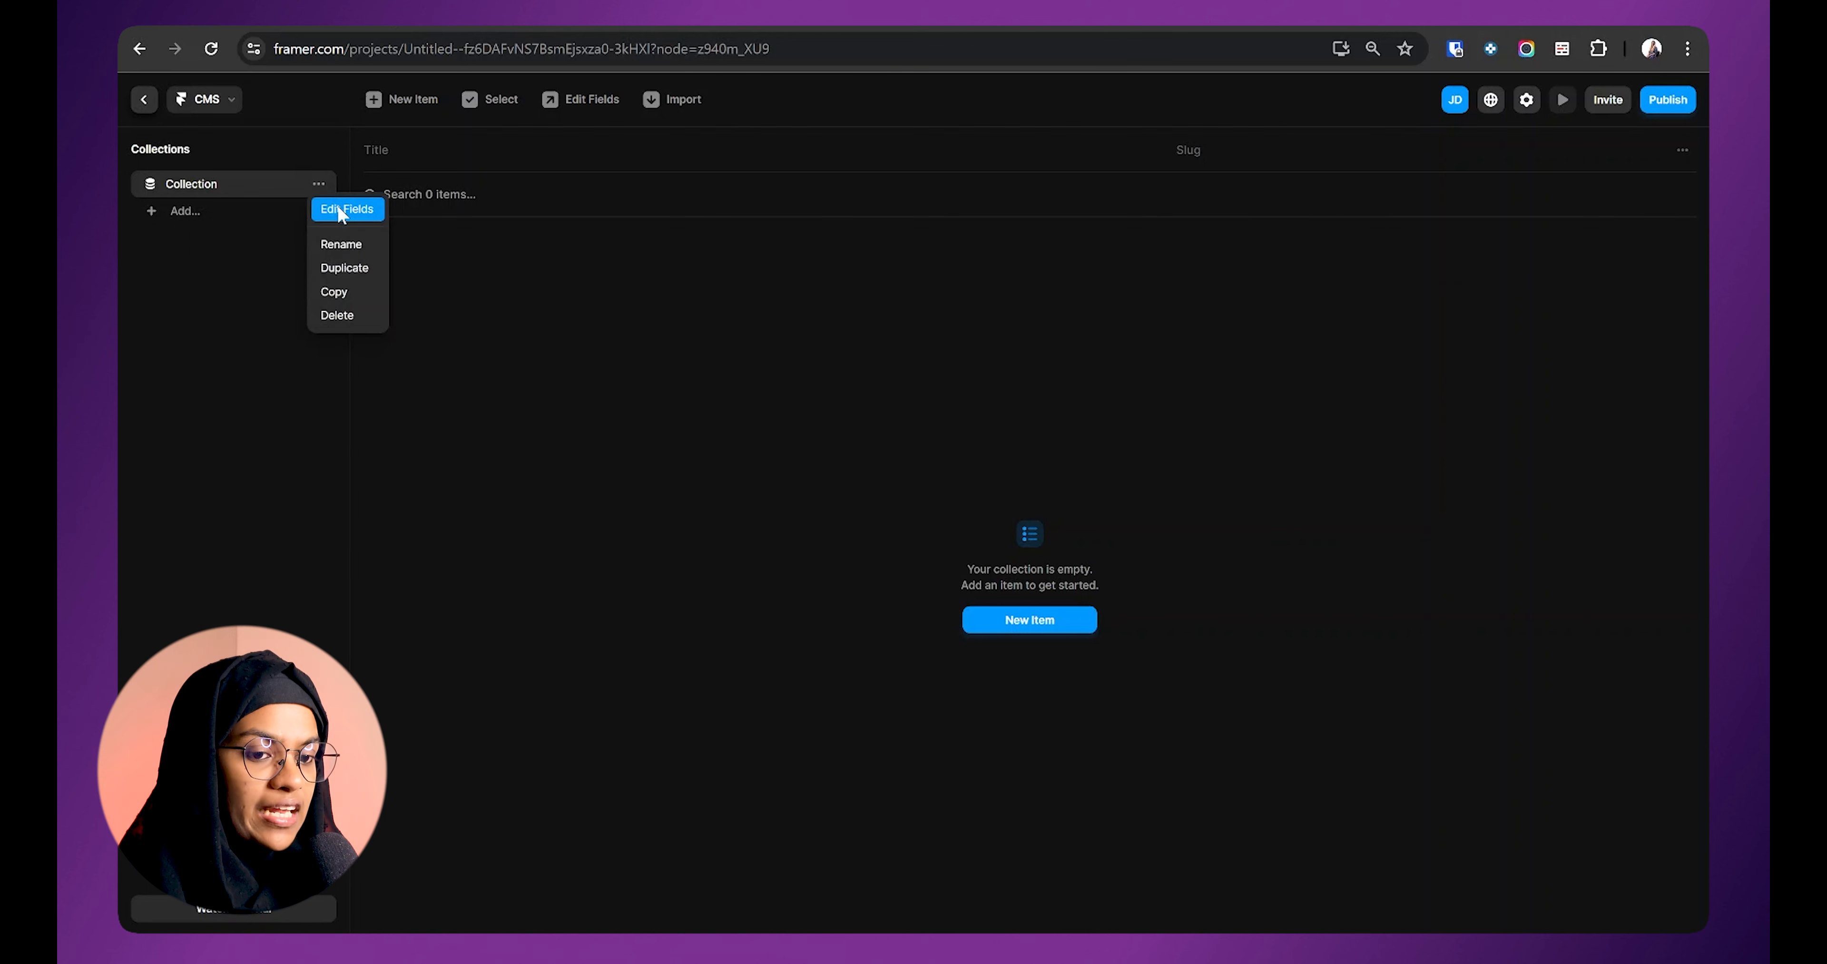
left_click(345, 209)
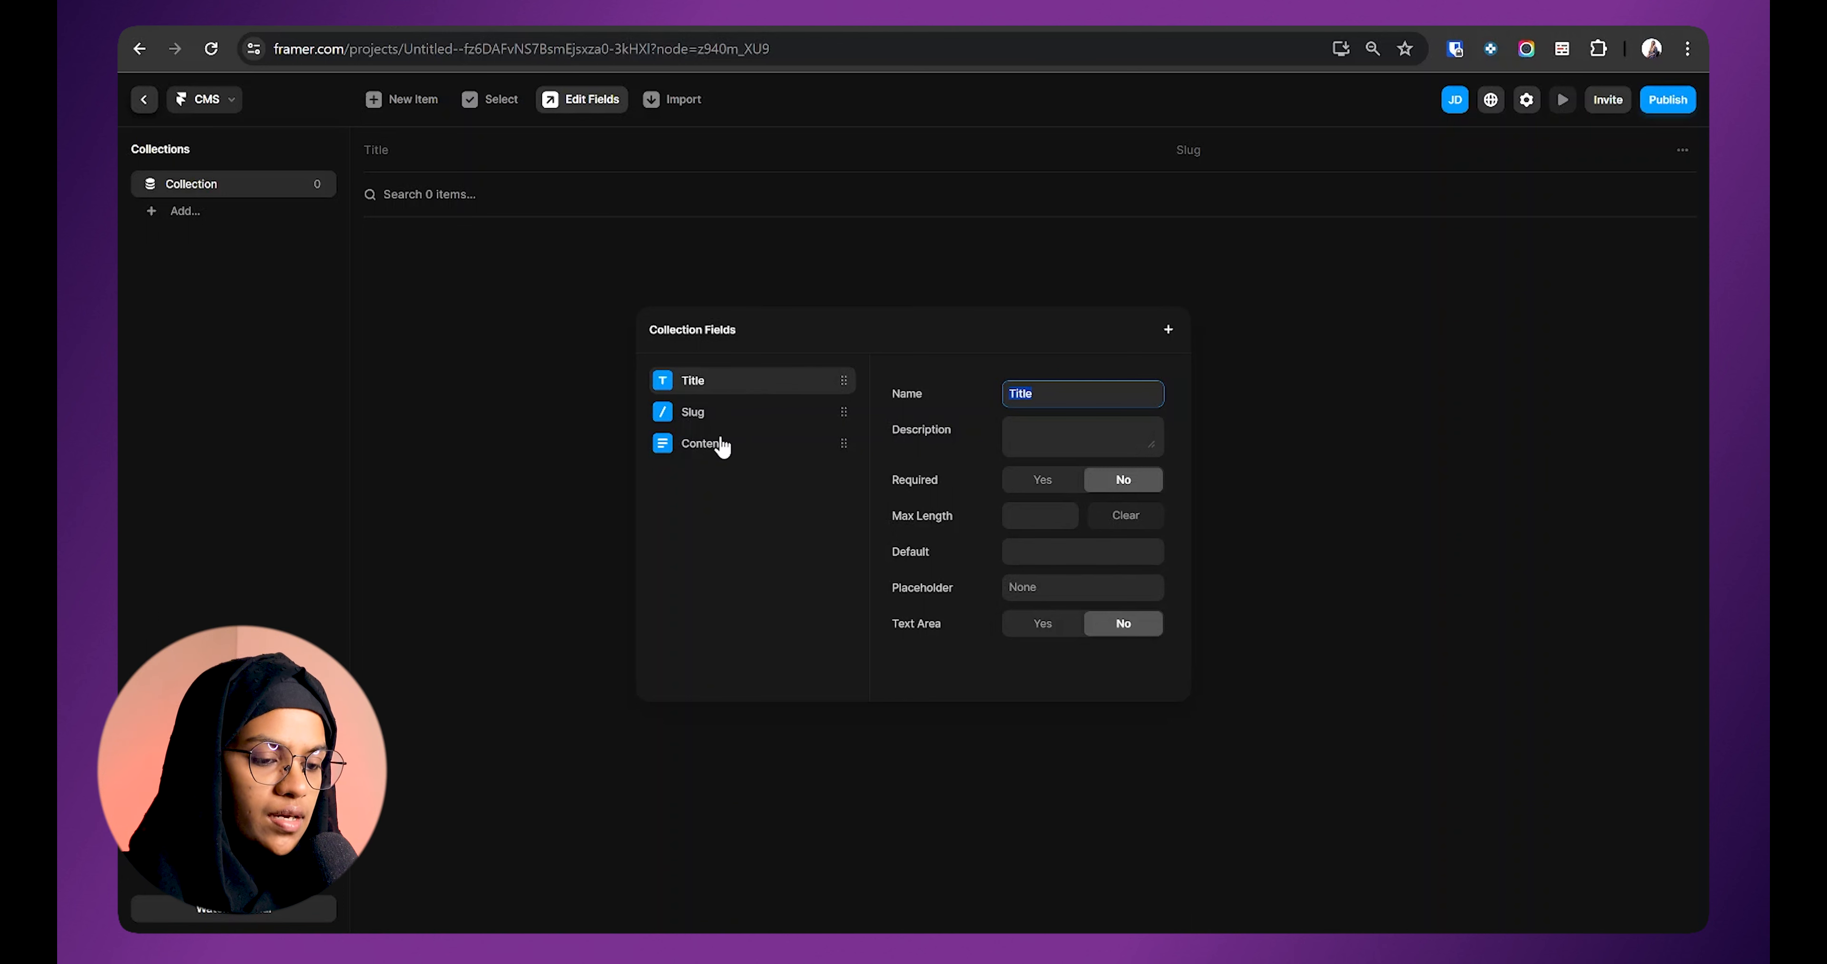
Step: Add a Plain Text field called Name with its Default set to Based on Title
left_click(1167, 331)
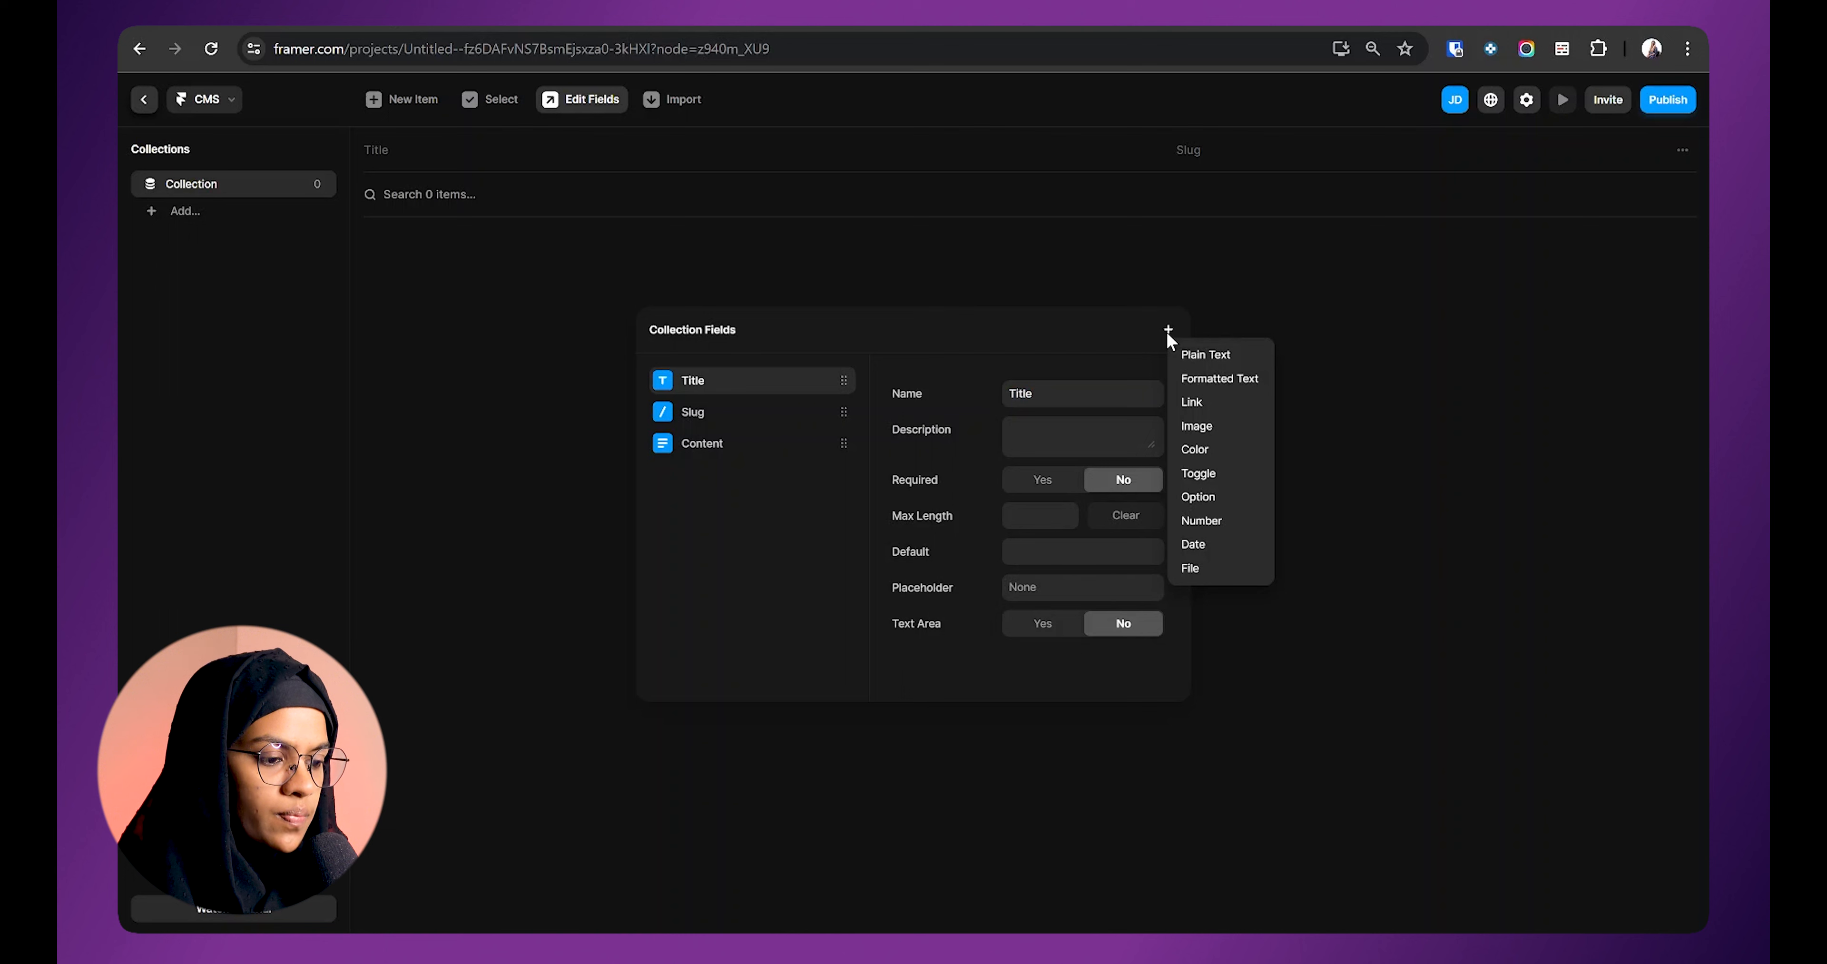
left_click(1204, 357)
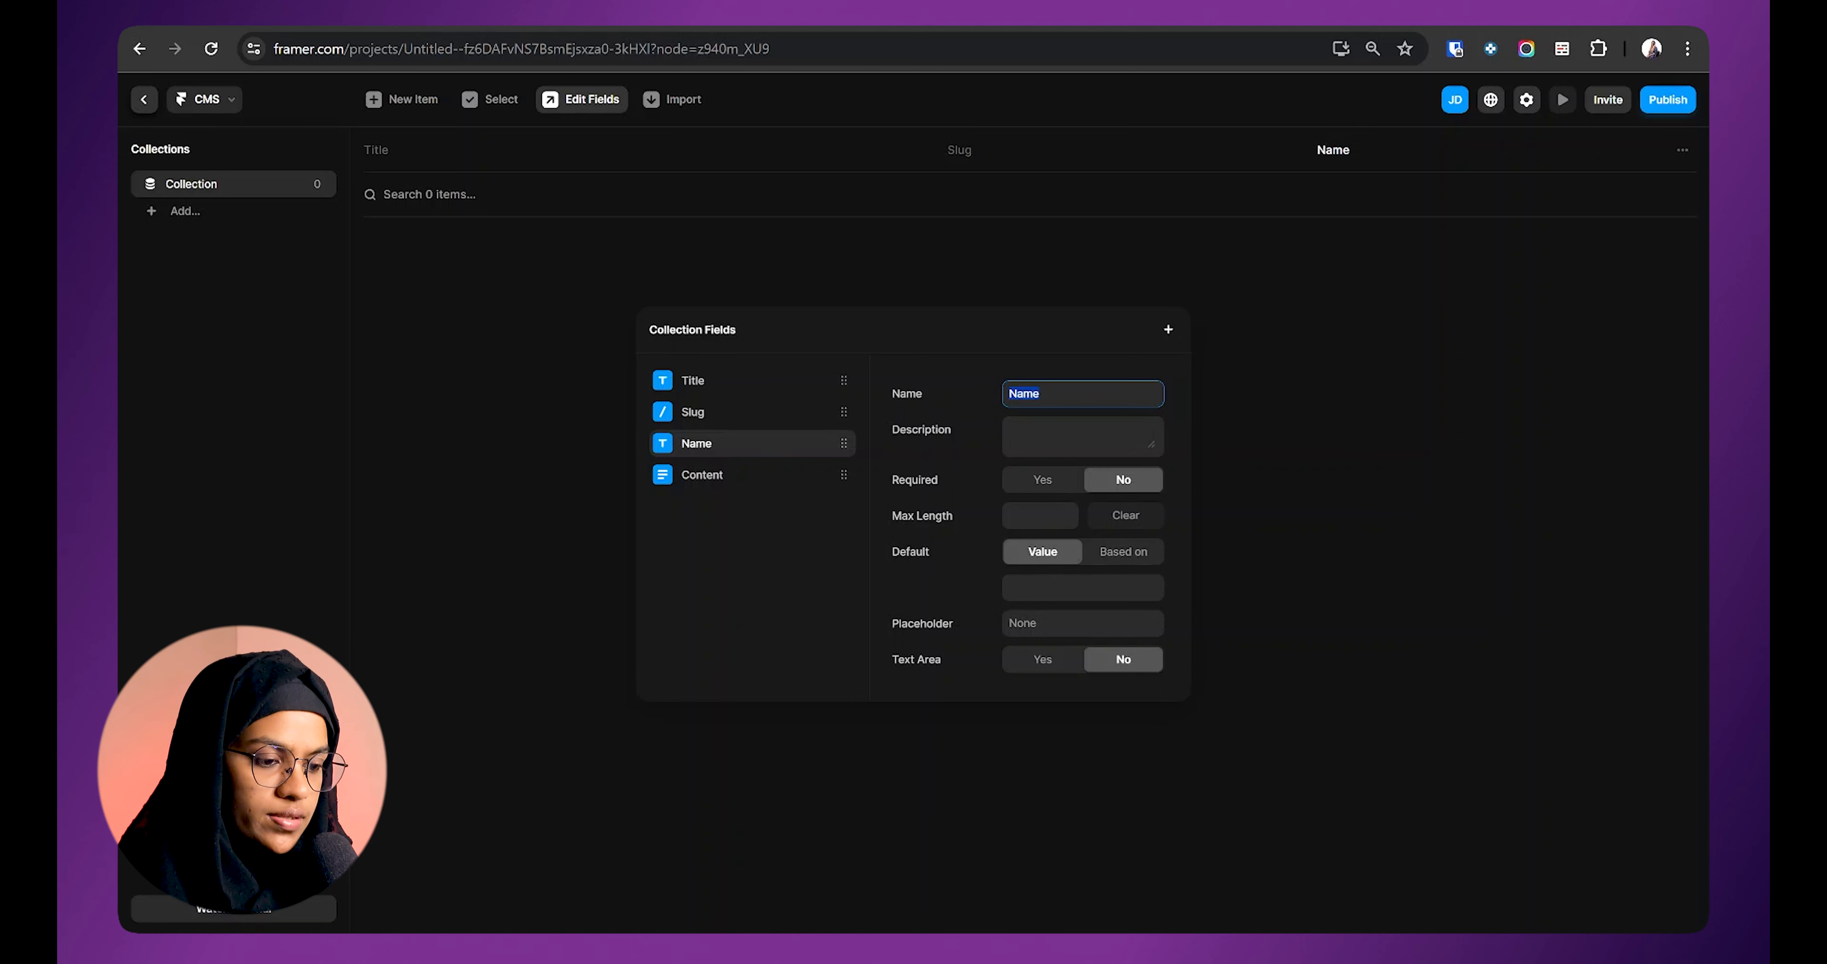
left_click(1021, 435)
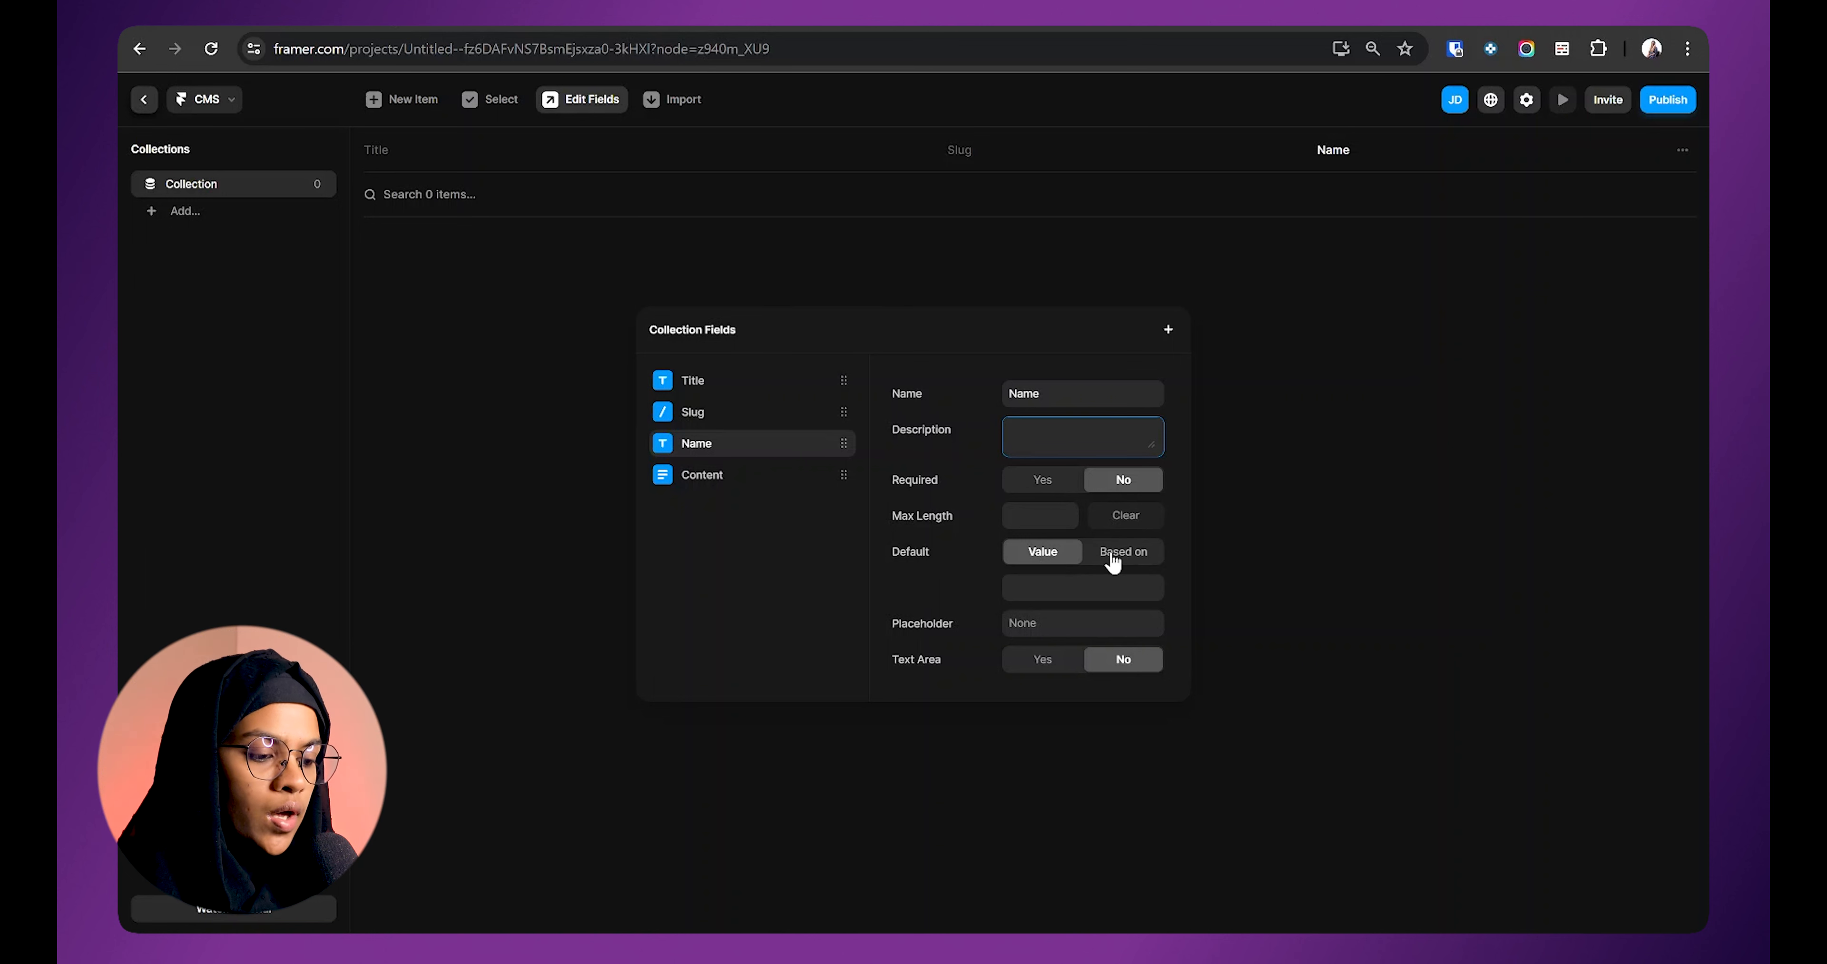
left_click(1106, 587)
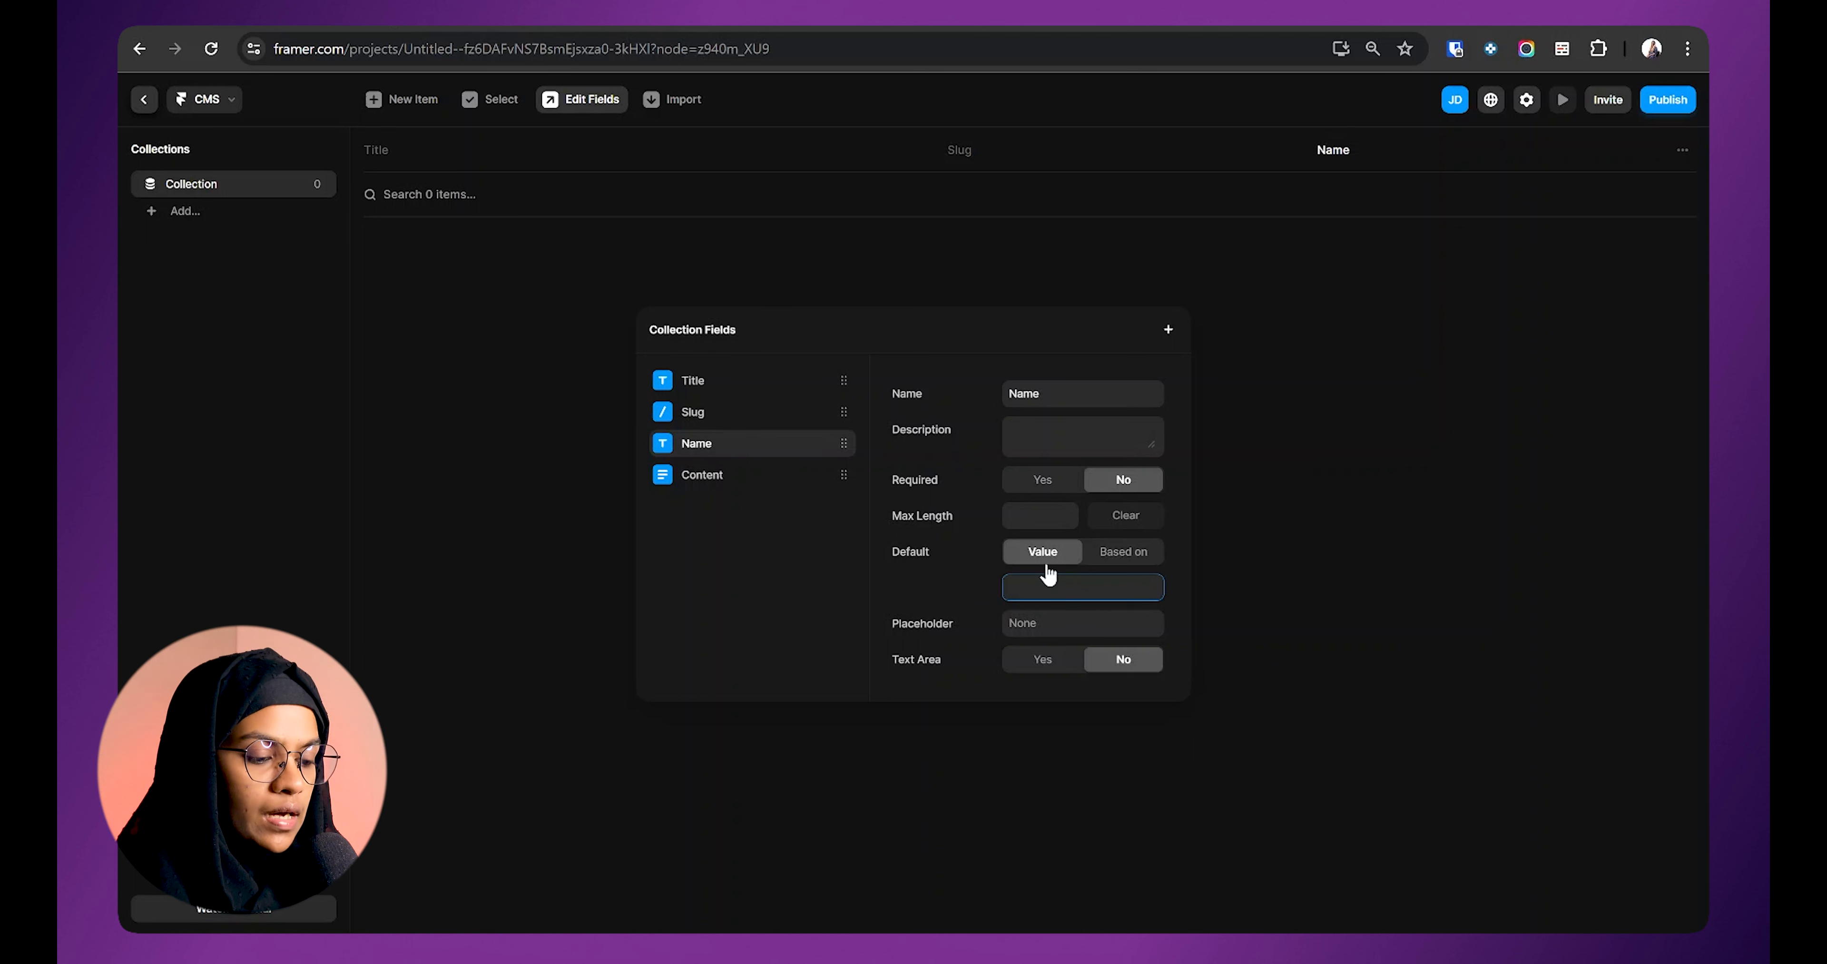
left_click(1130, 560)
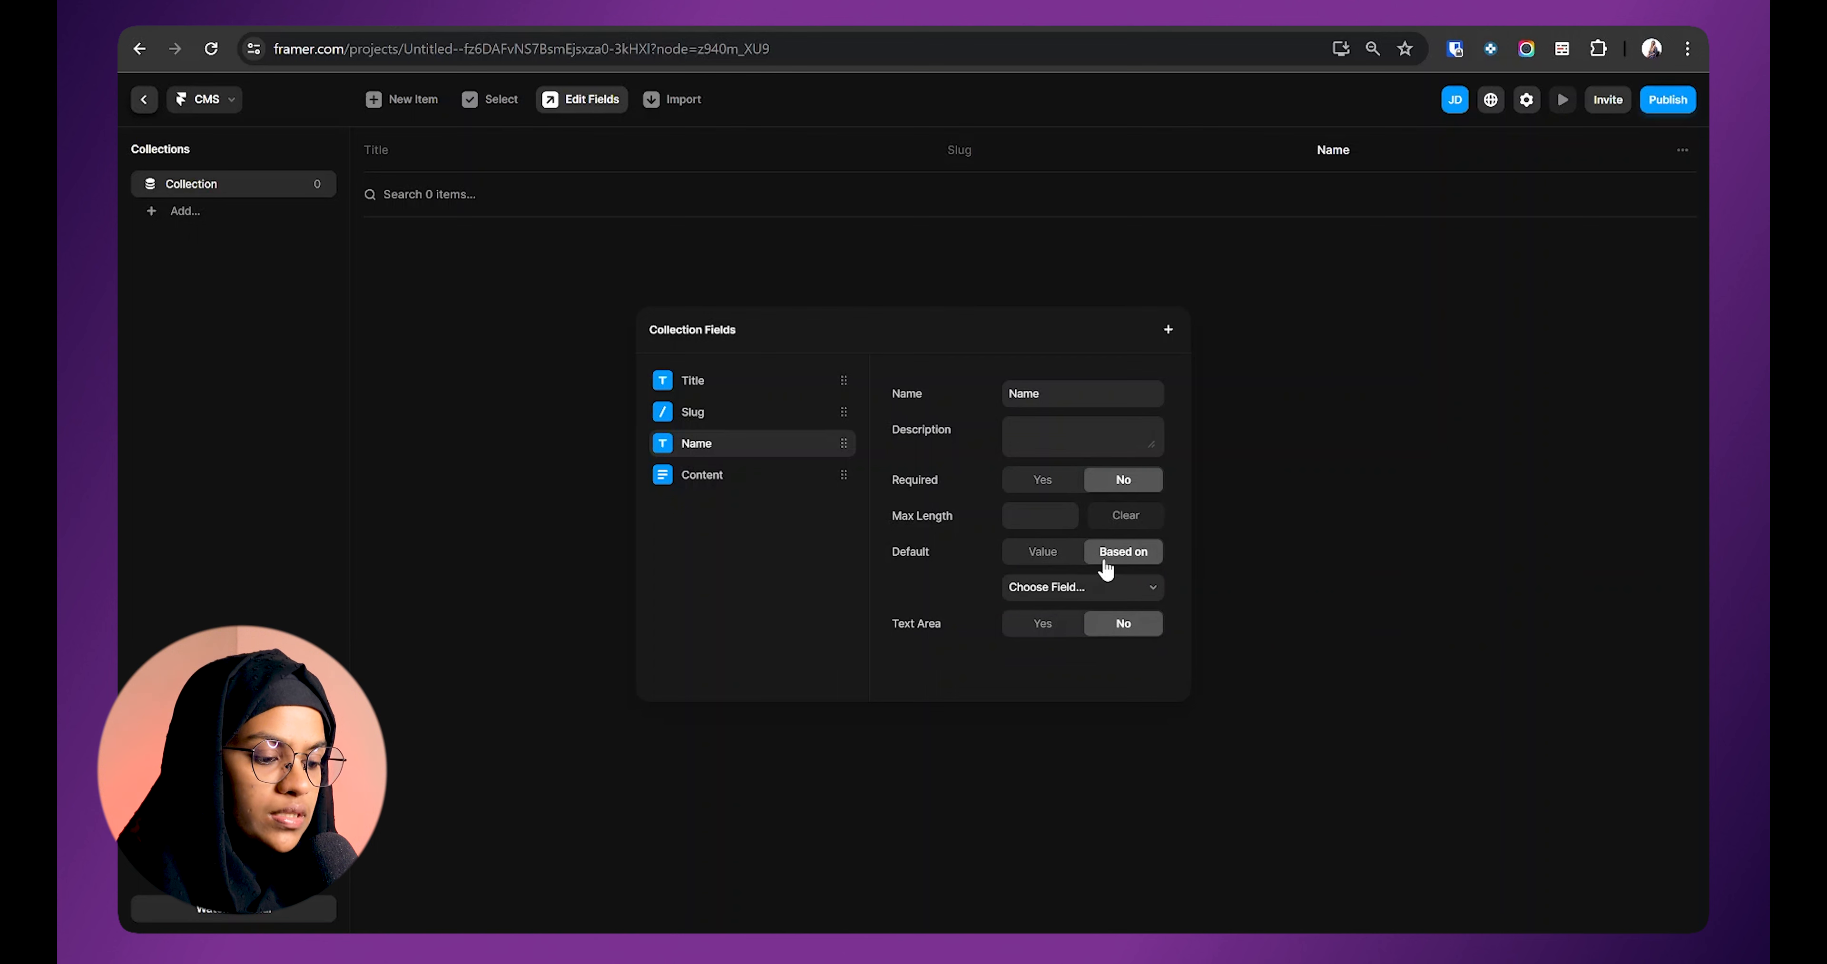
left_click(1102, 599)
left_click(1101, 599)
left_click(1095, 595)
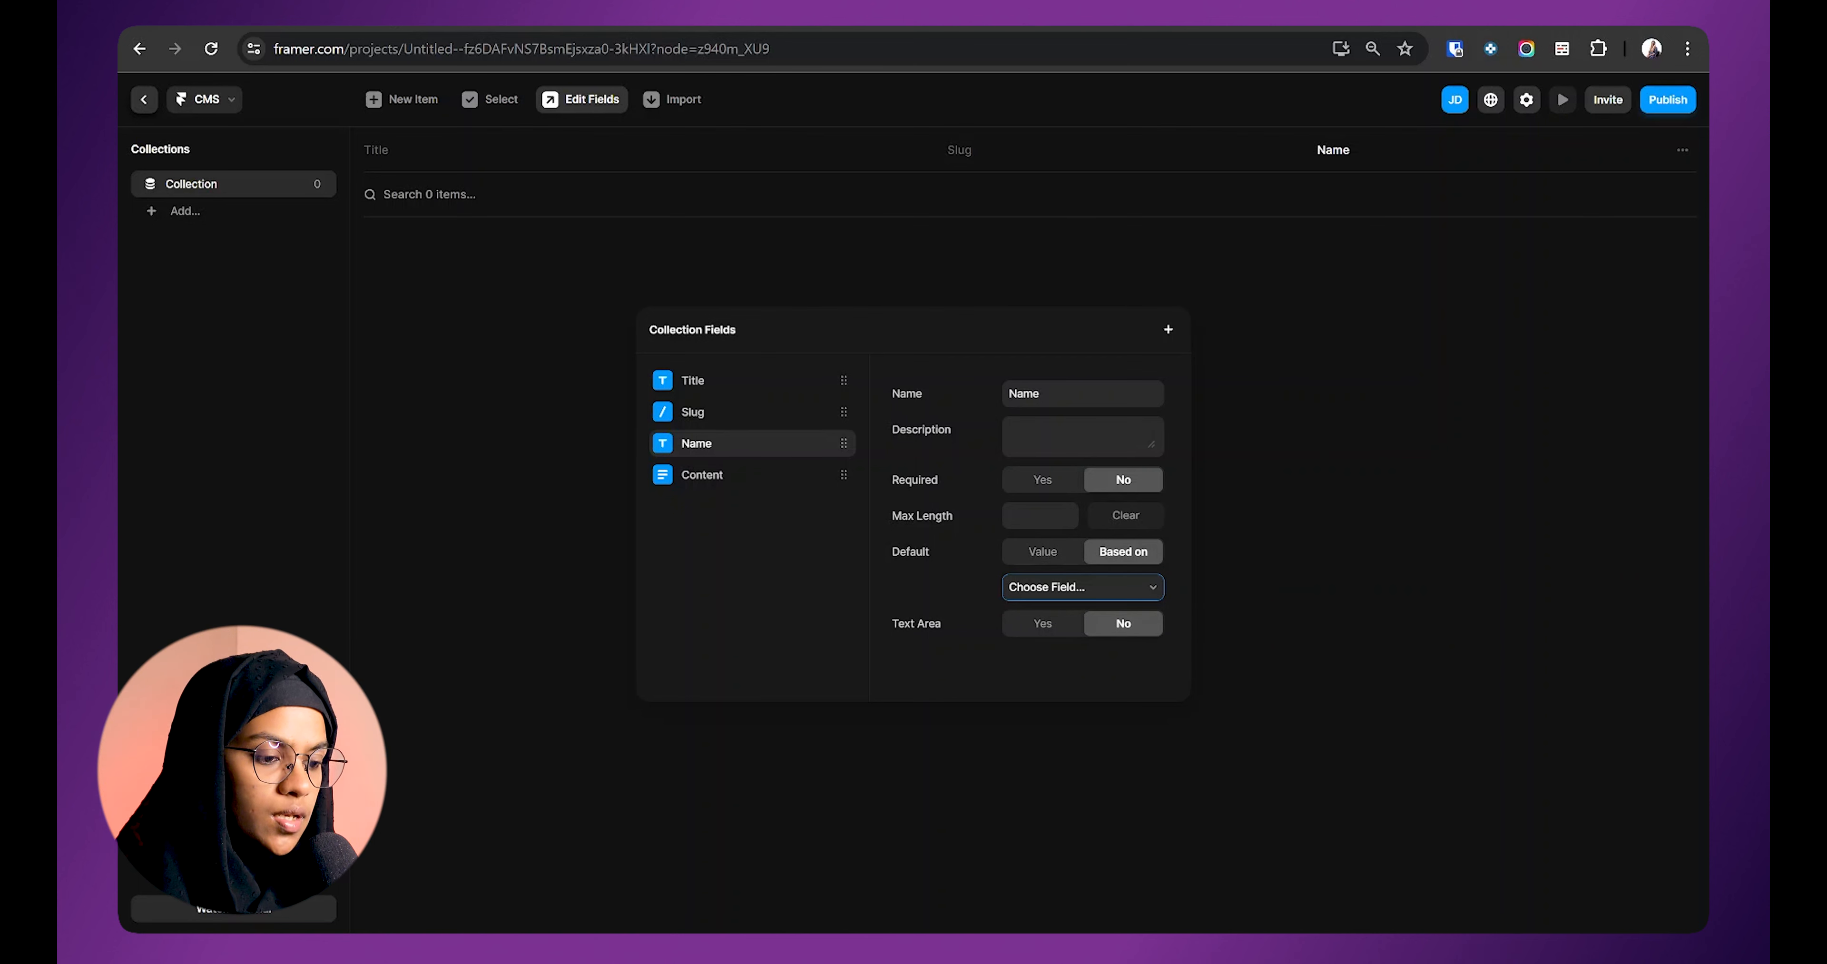
left_click(1050, 597)
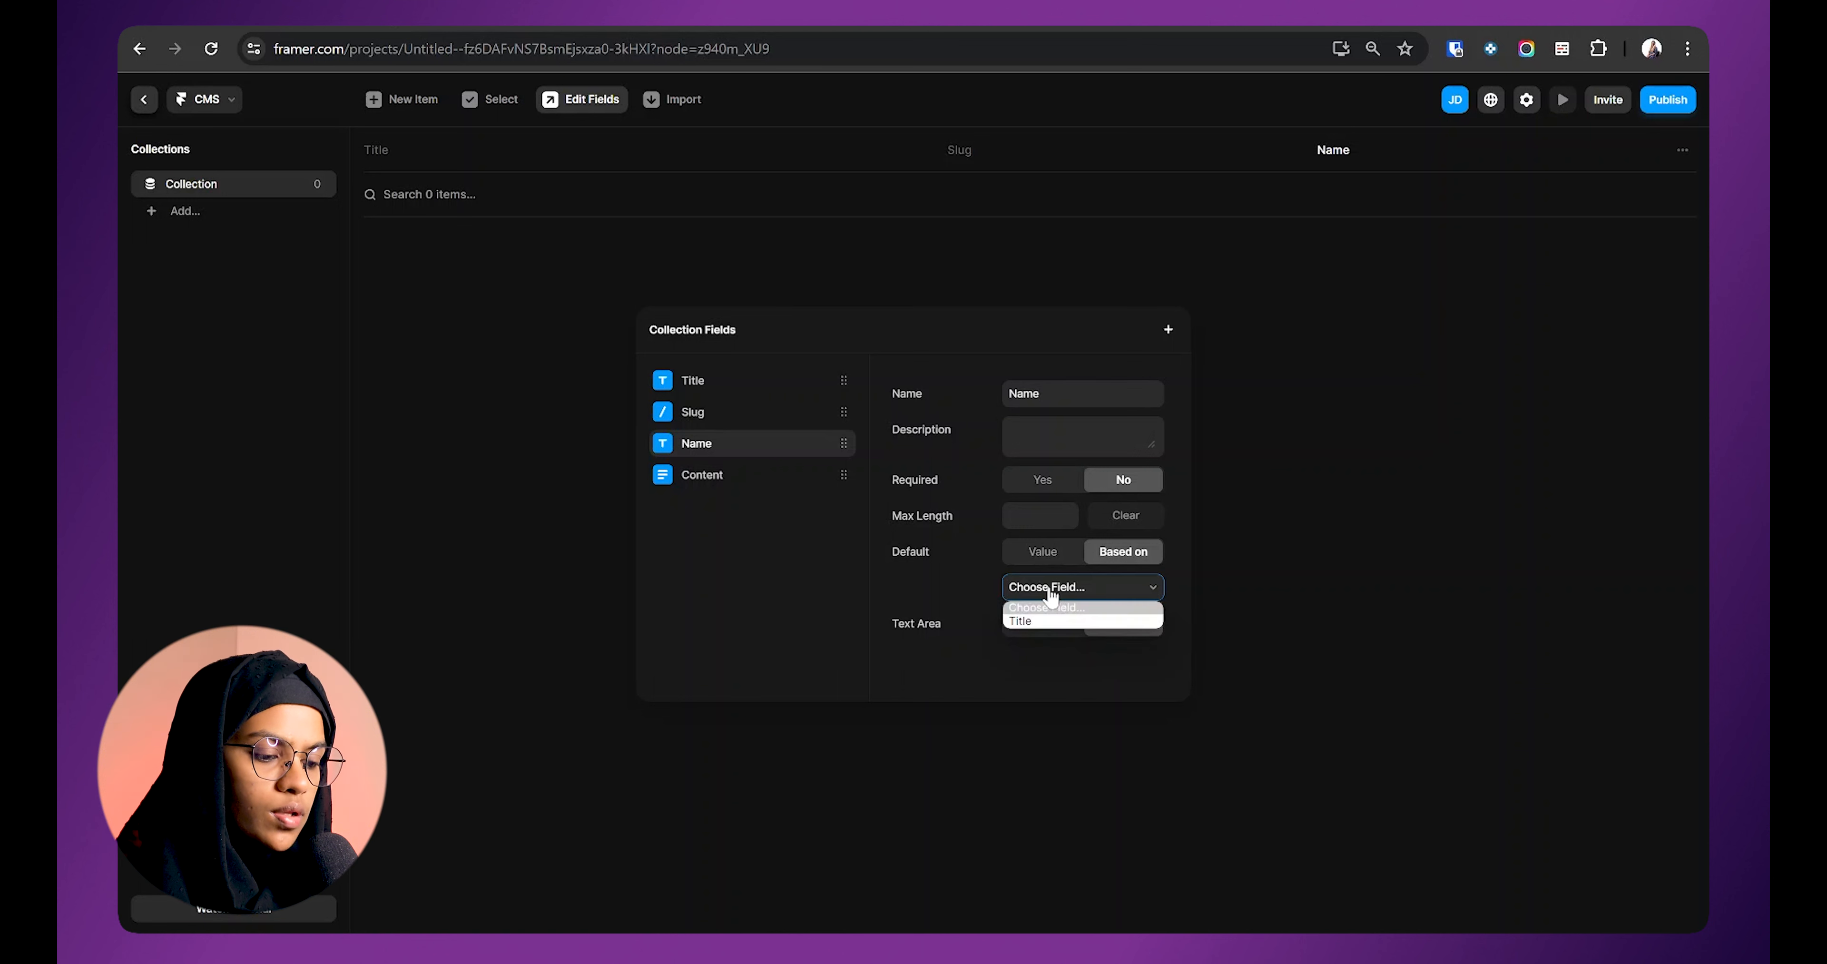
left_click(1060, 626)
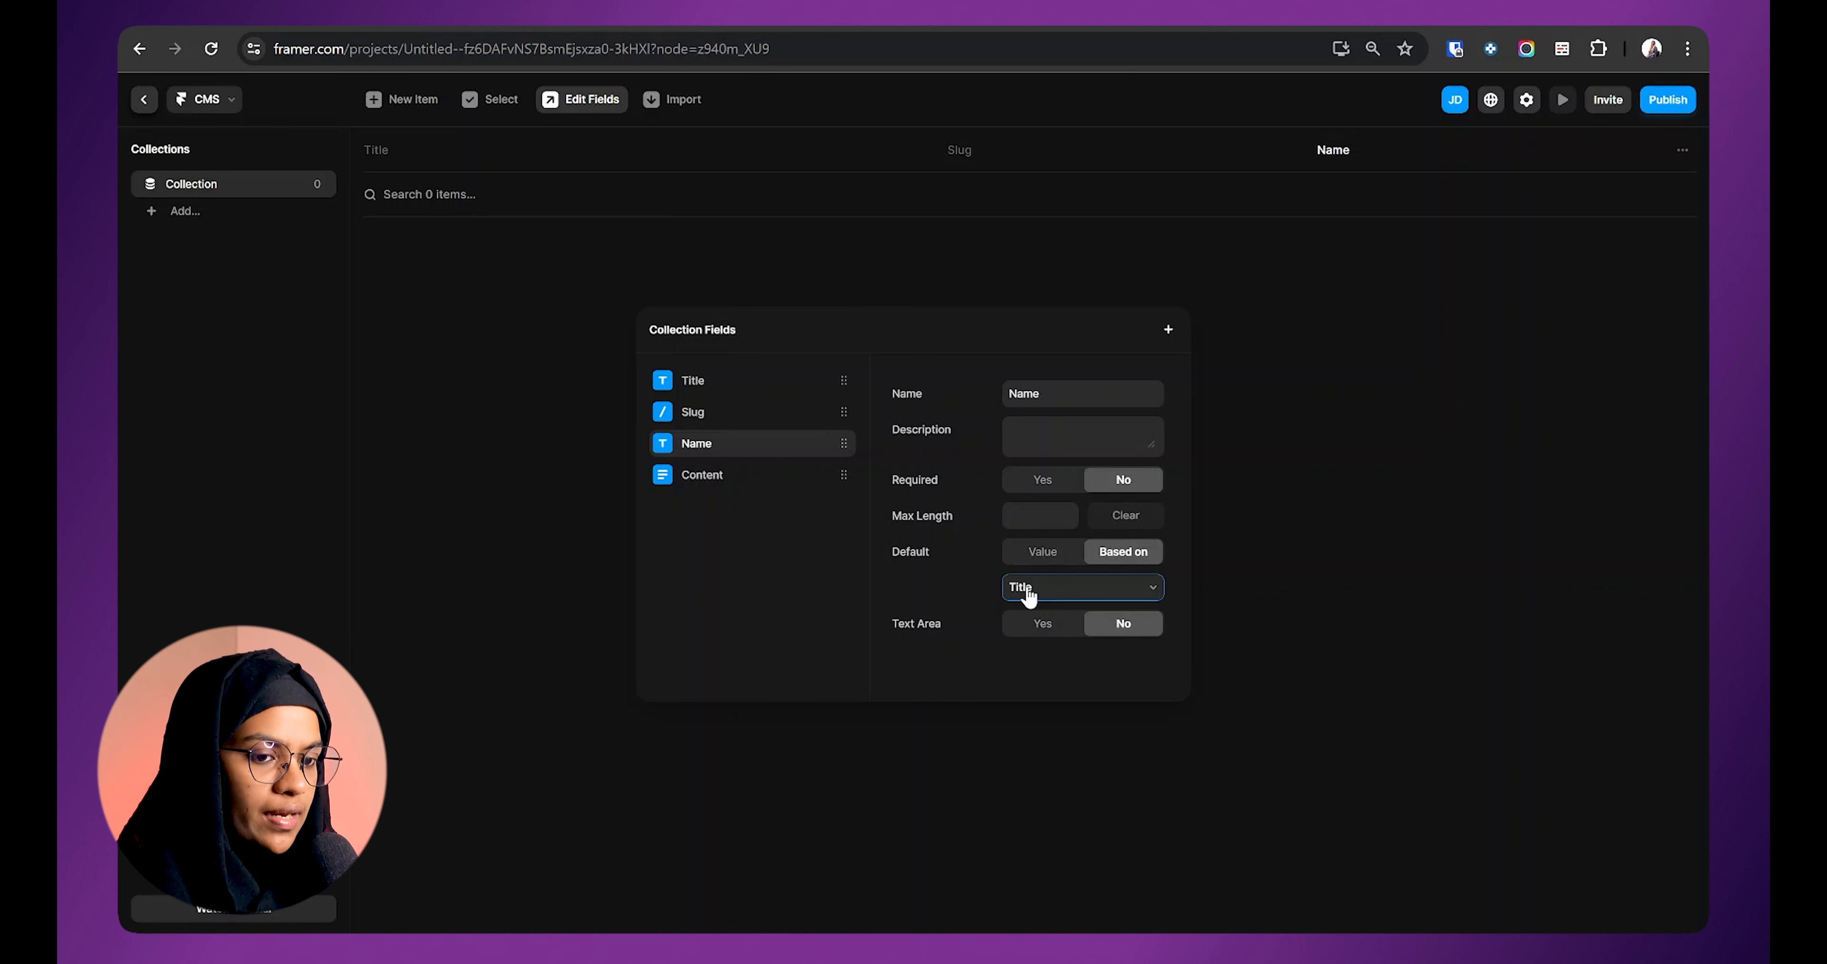
Step: Add Formatted Text (Content 2), Link, Image and Color (Tint, default #0099FF) fields
left_click(1169, 330)
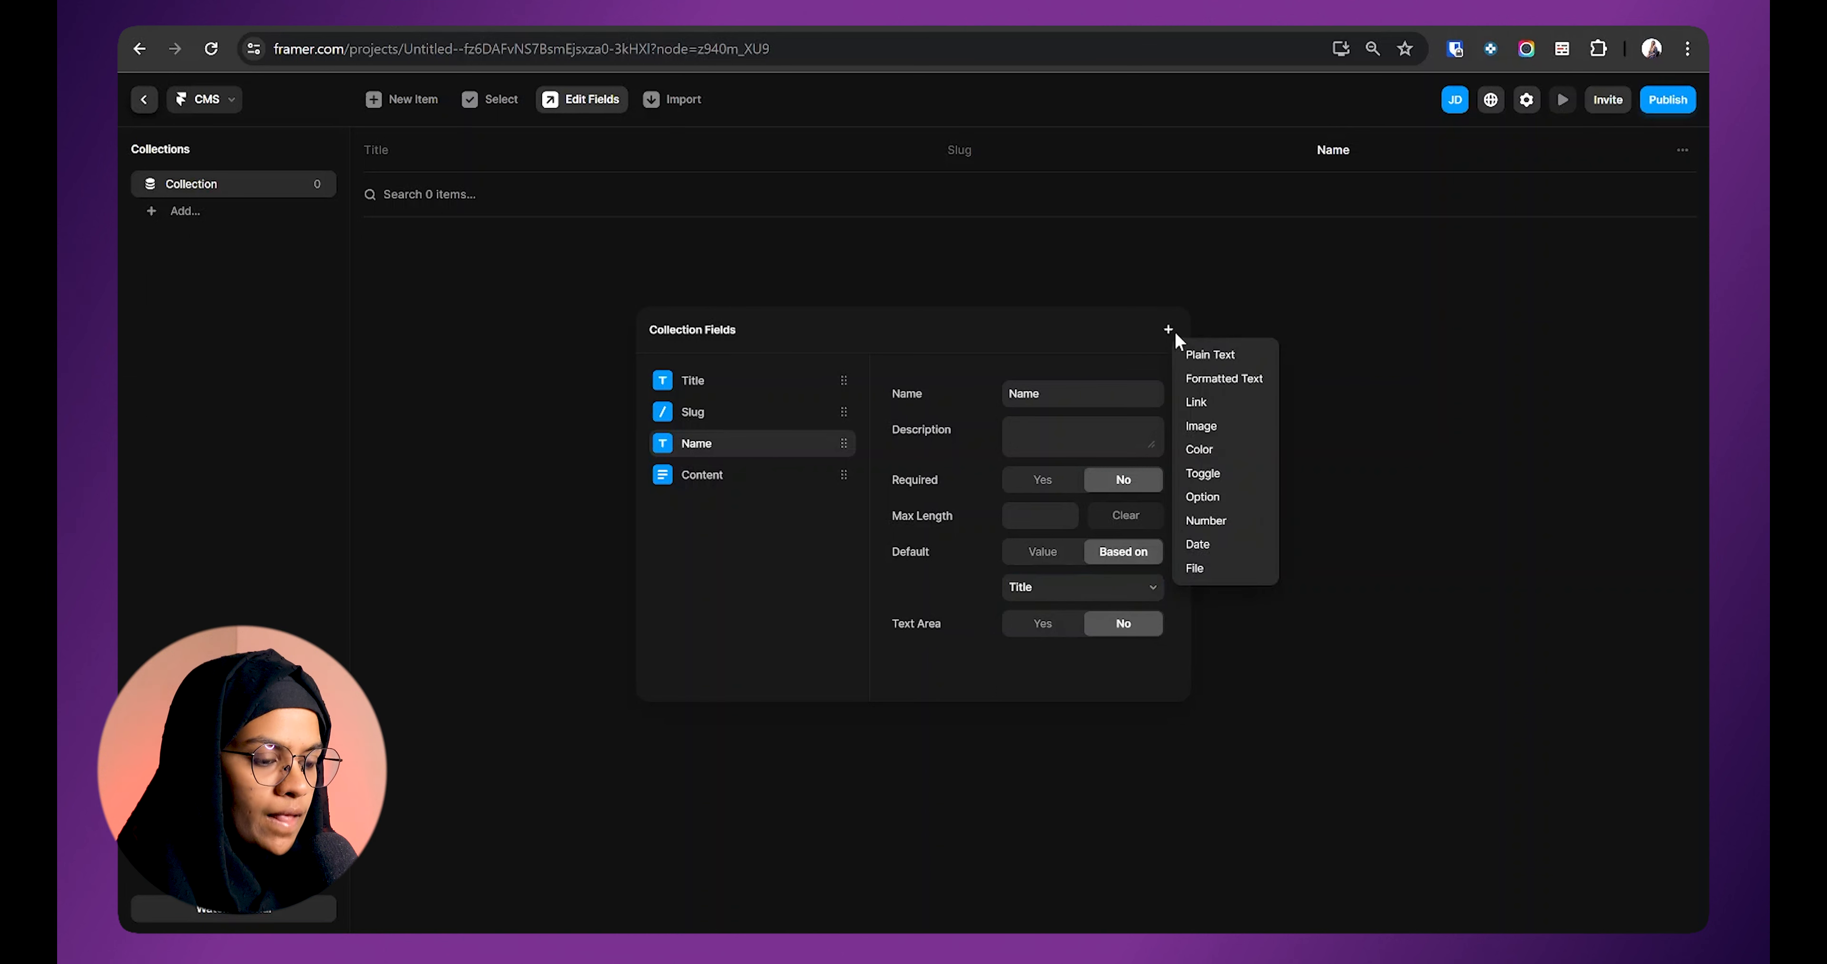
left_click(1224, 379)
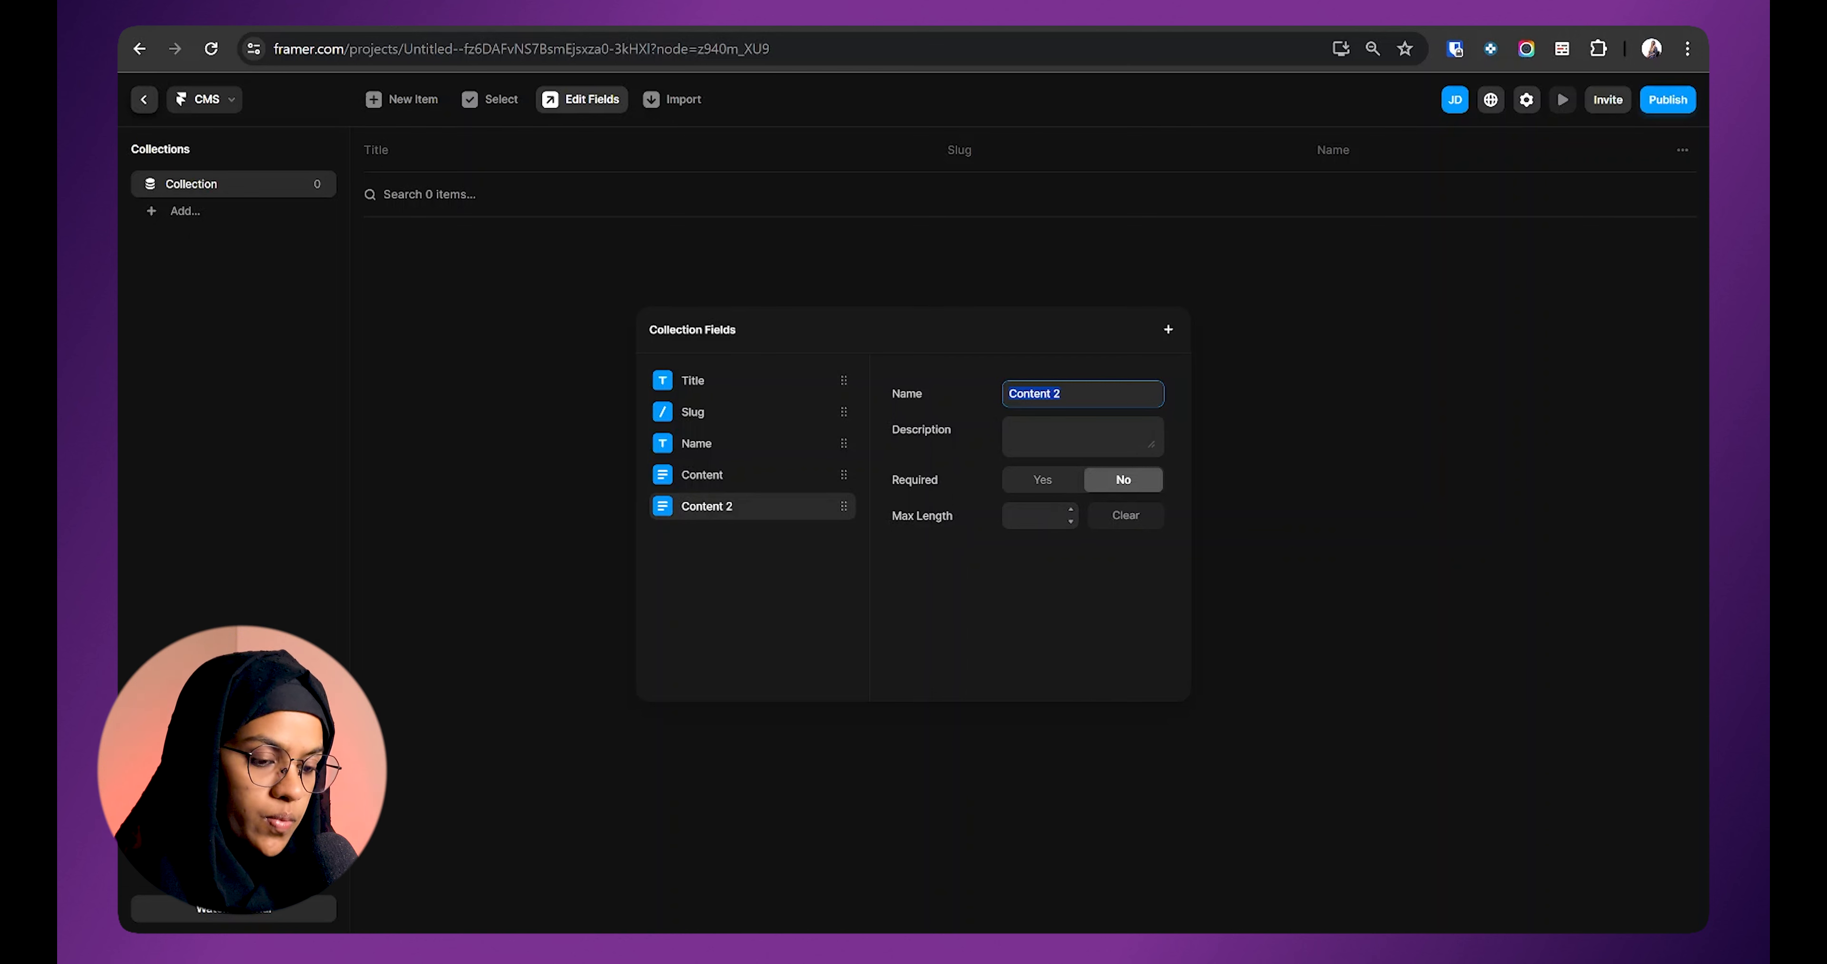
left_click(1168, 329)
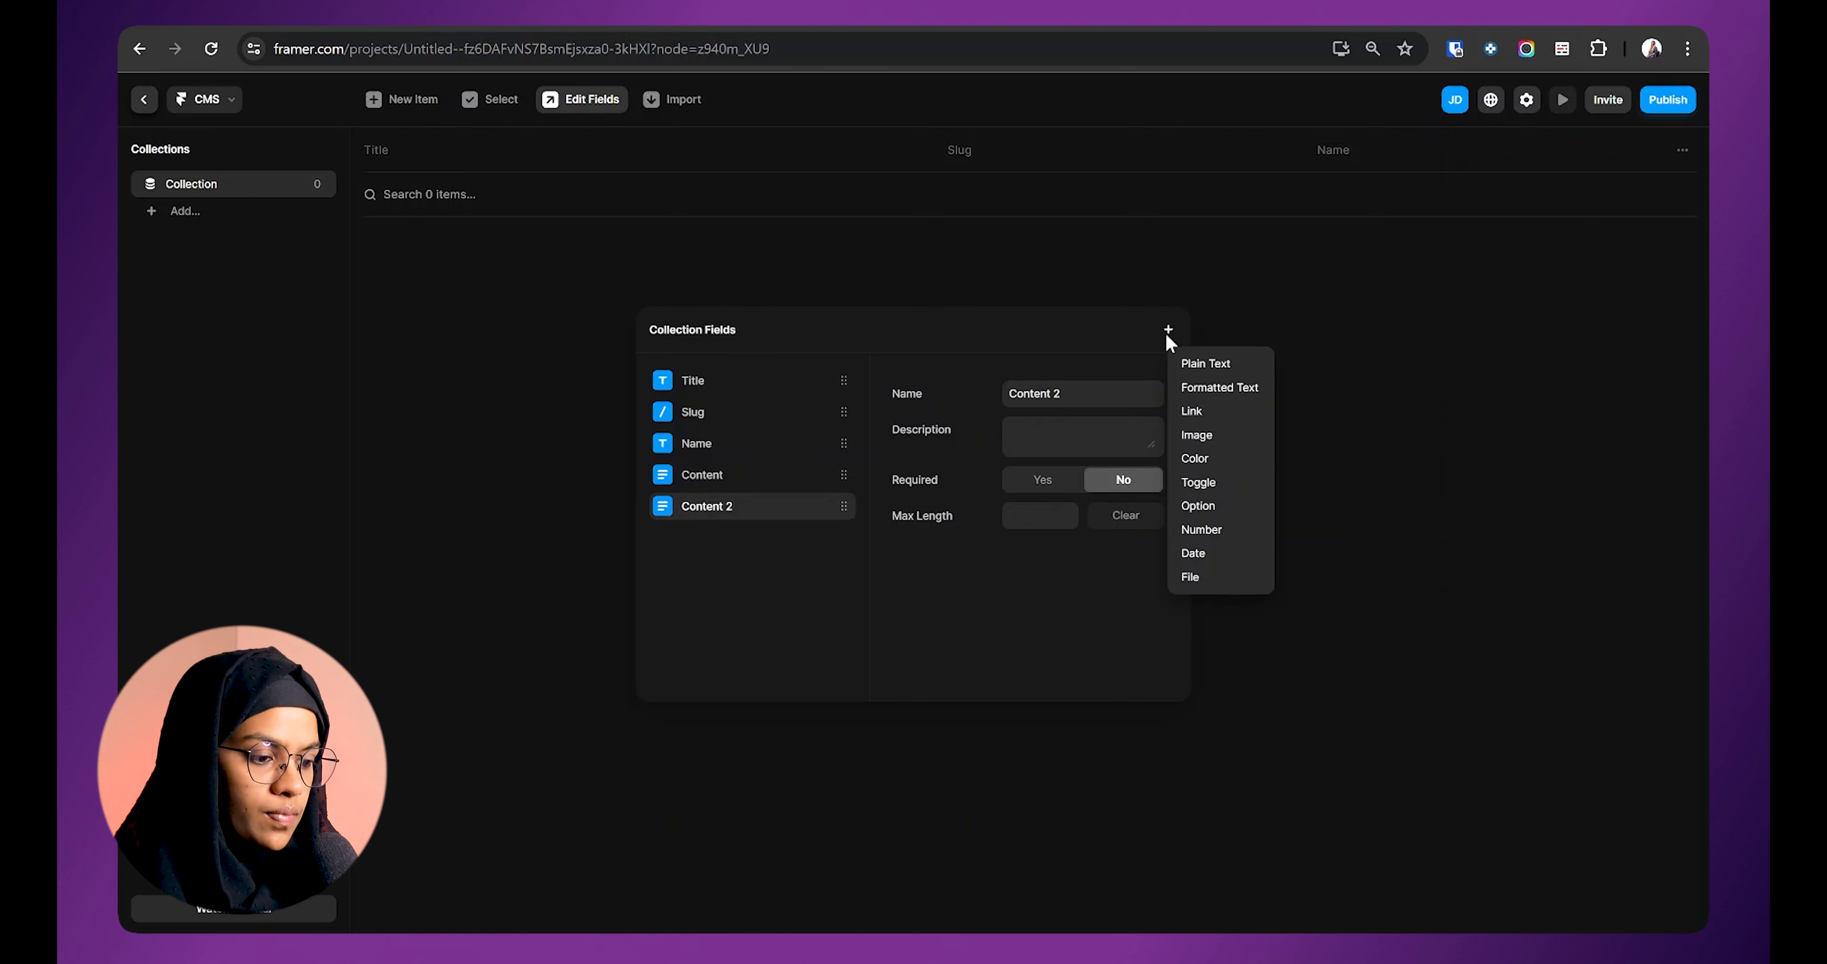
left_click(1195, 414)
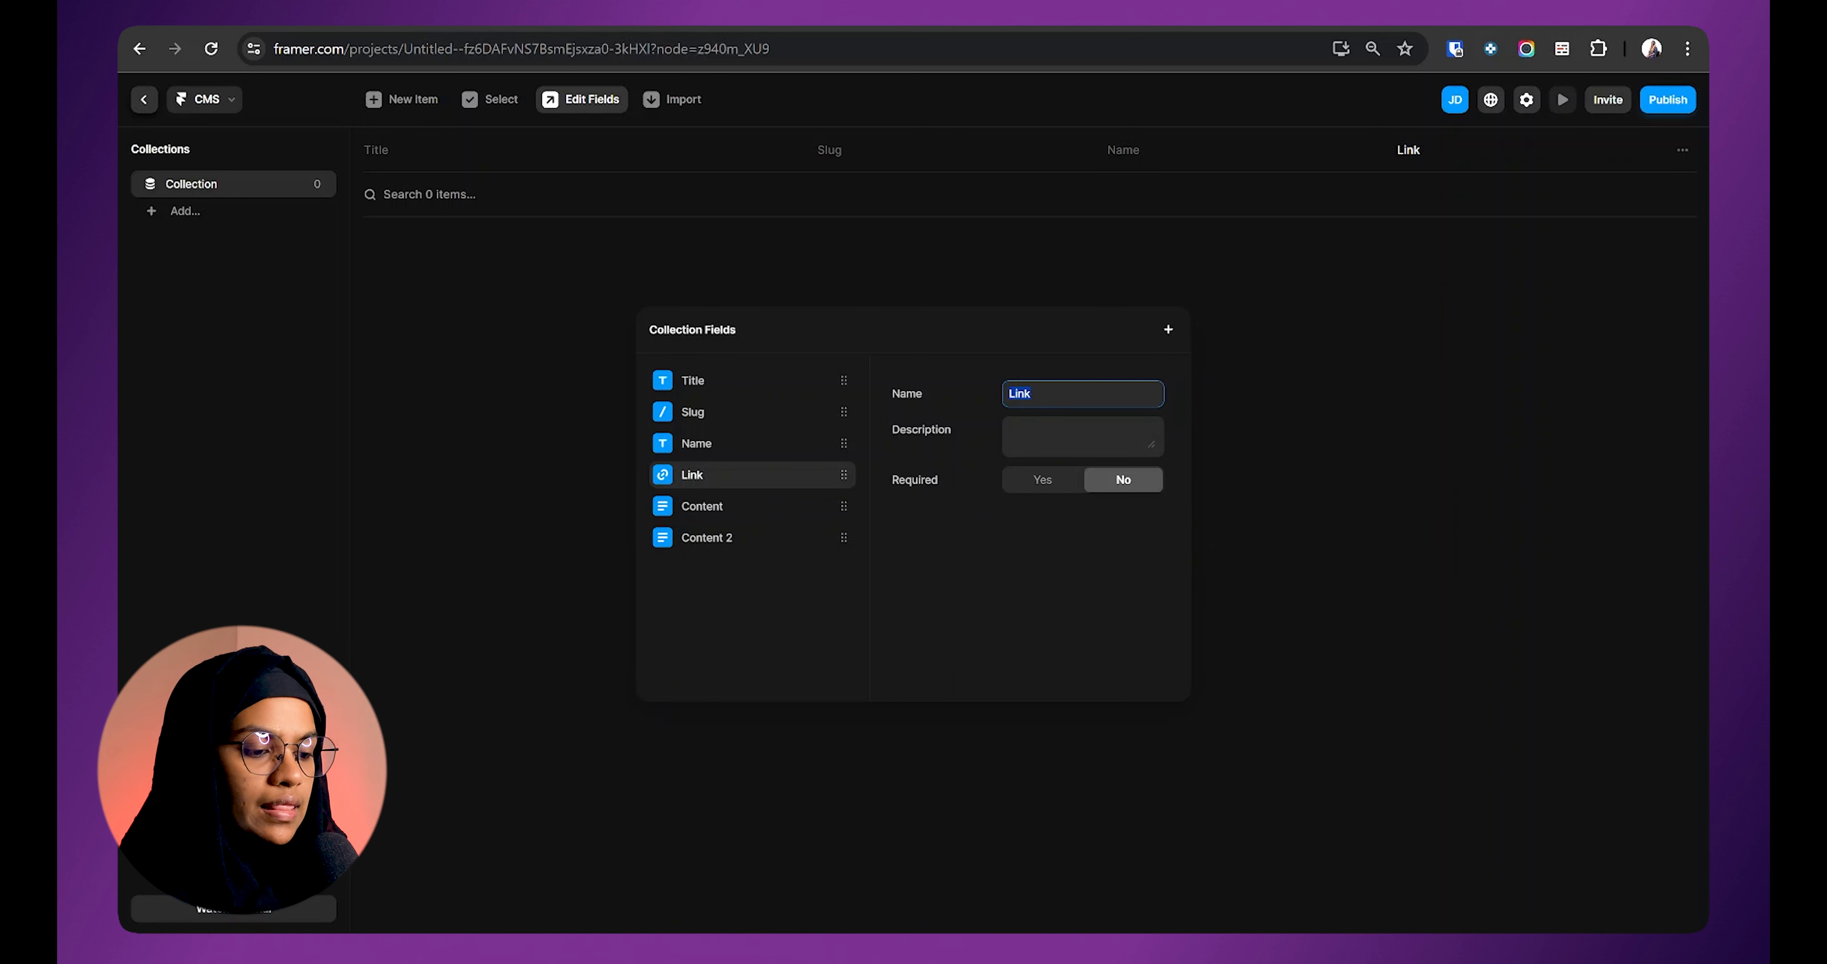
left_click(1011, 431)
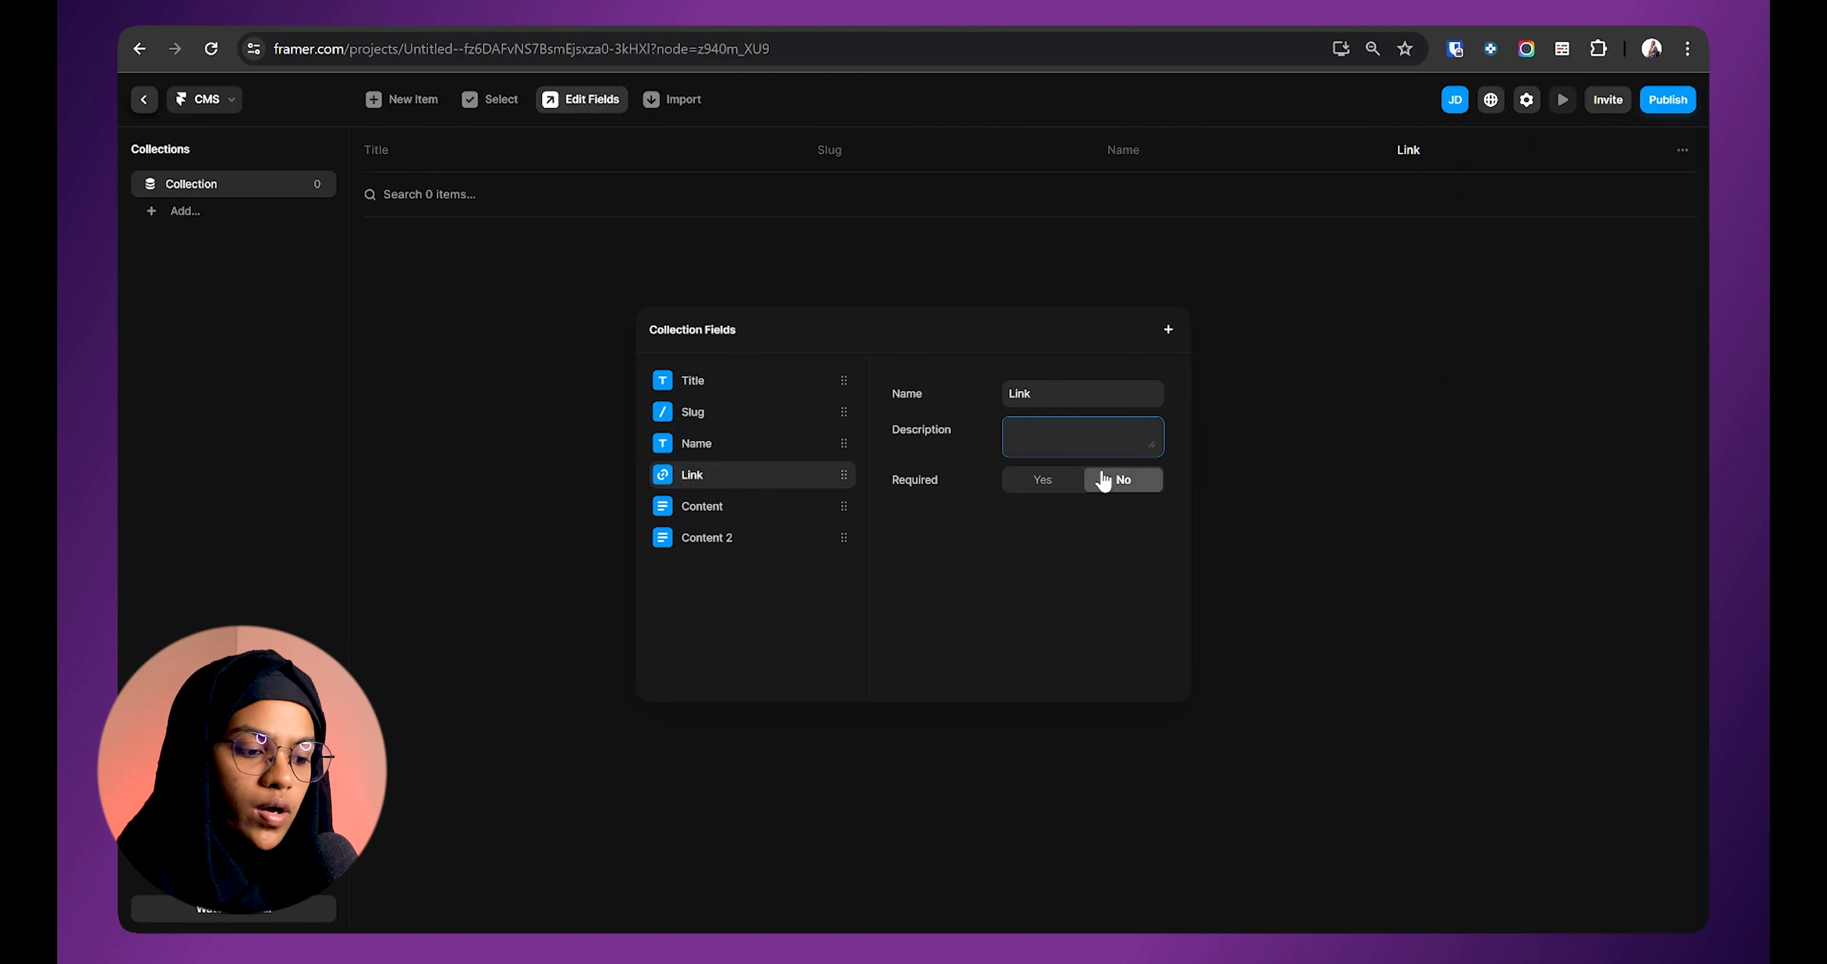
left_click(1168, 330)
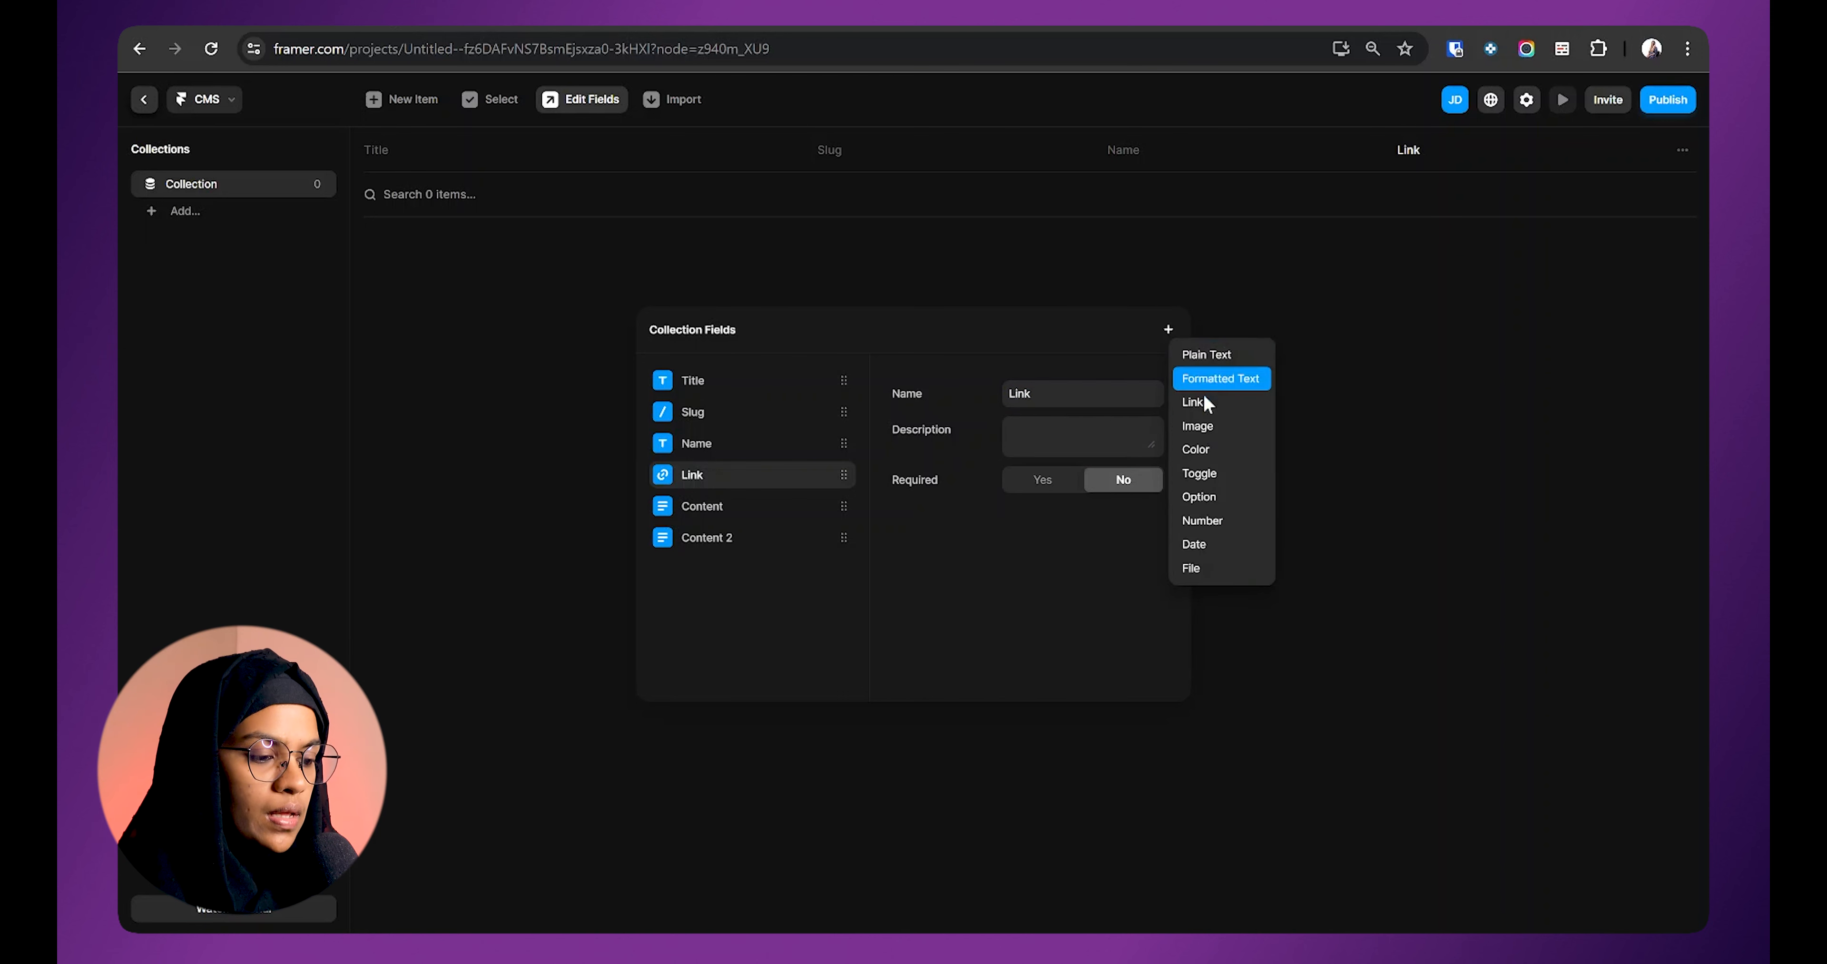
left_click(1210, 425)
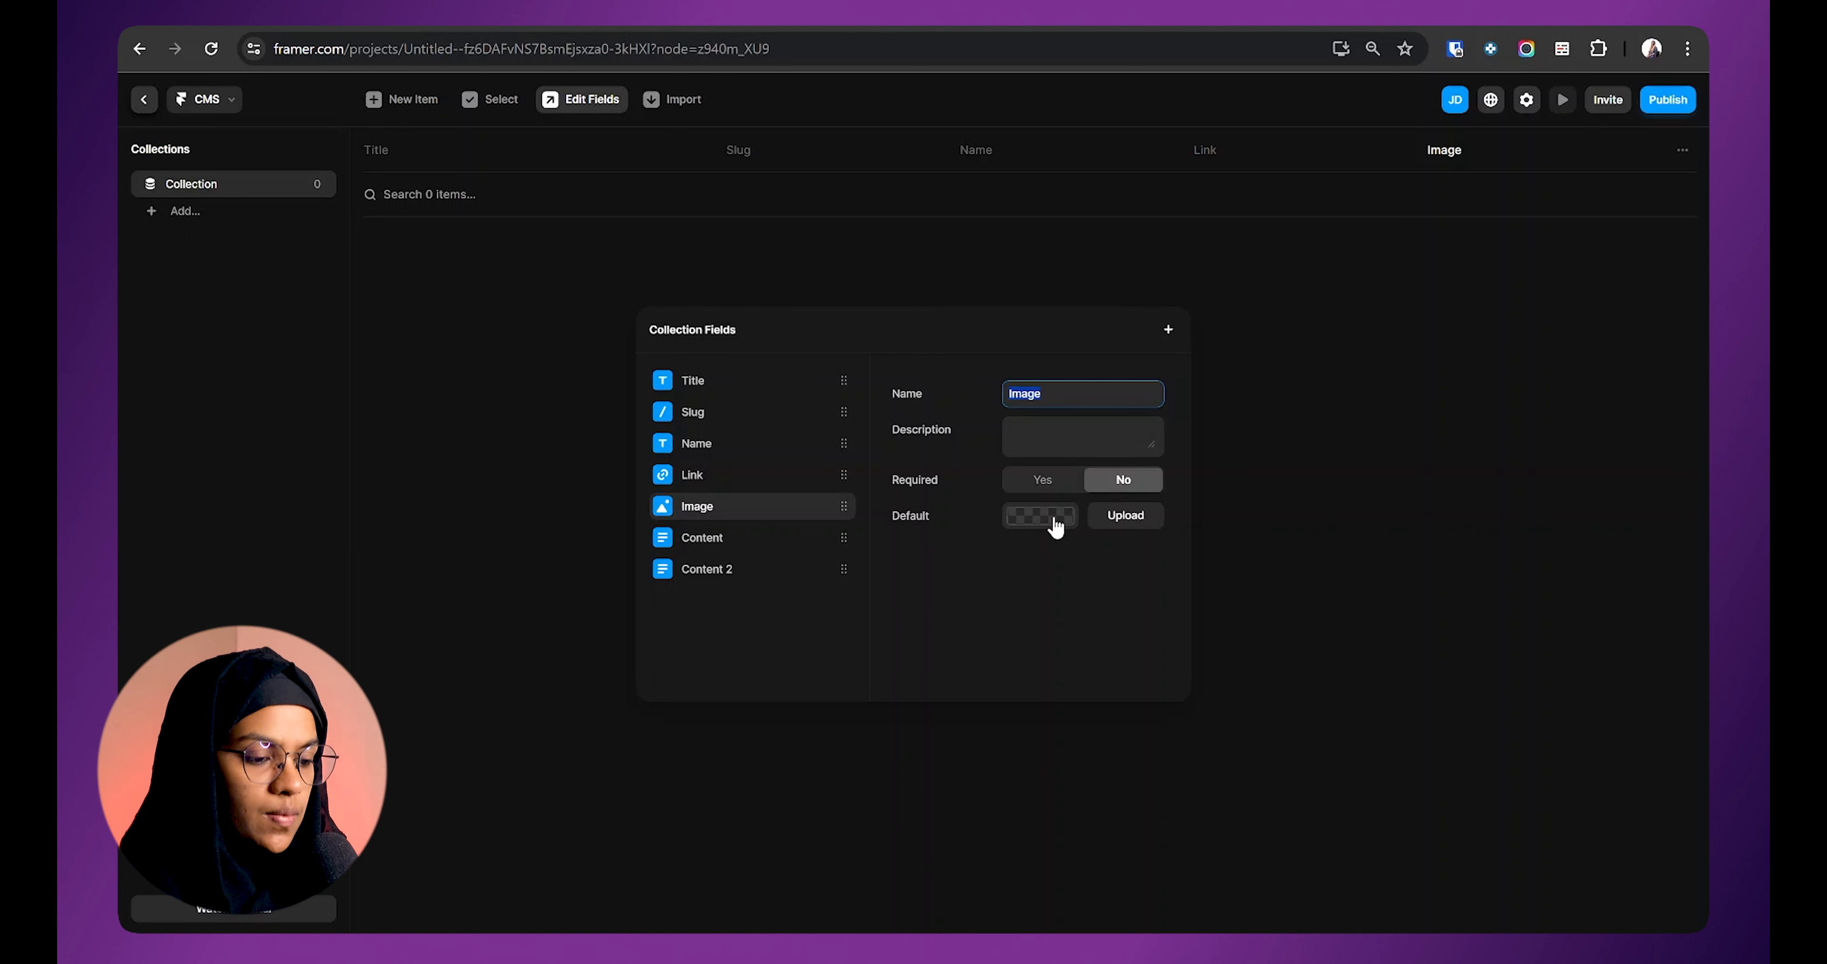
left_click(1168, 329)
left_click(1223, 463)
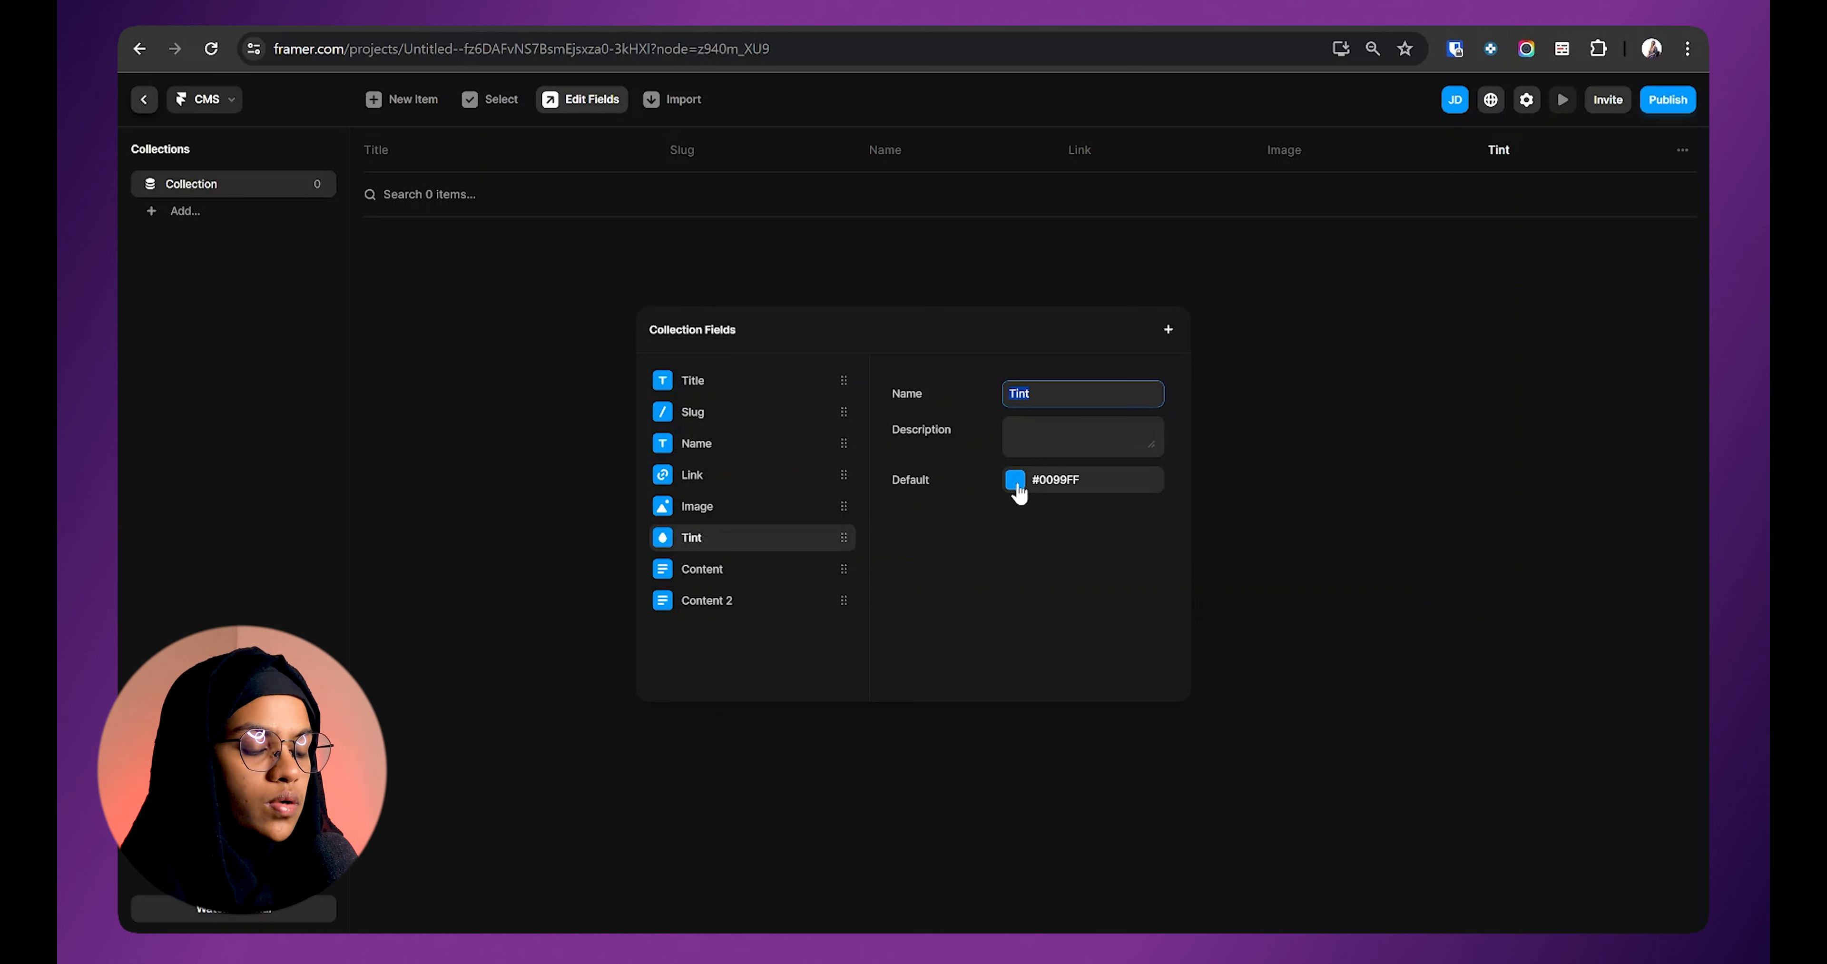
Step: Add a Featured toggle field and an Option field with preset choices
left_click(1168, 329)
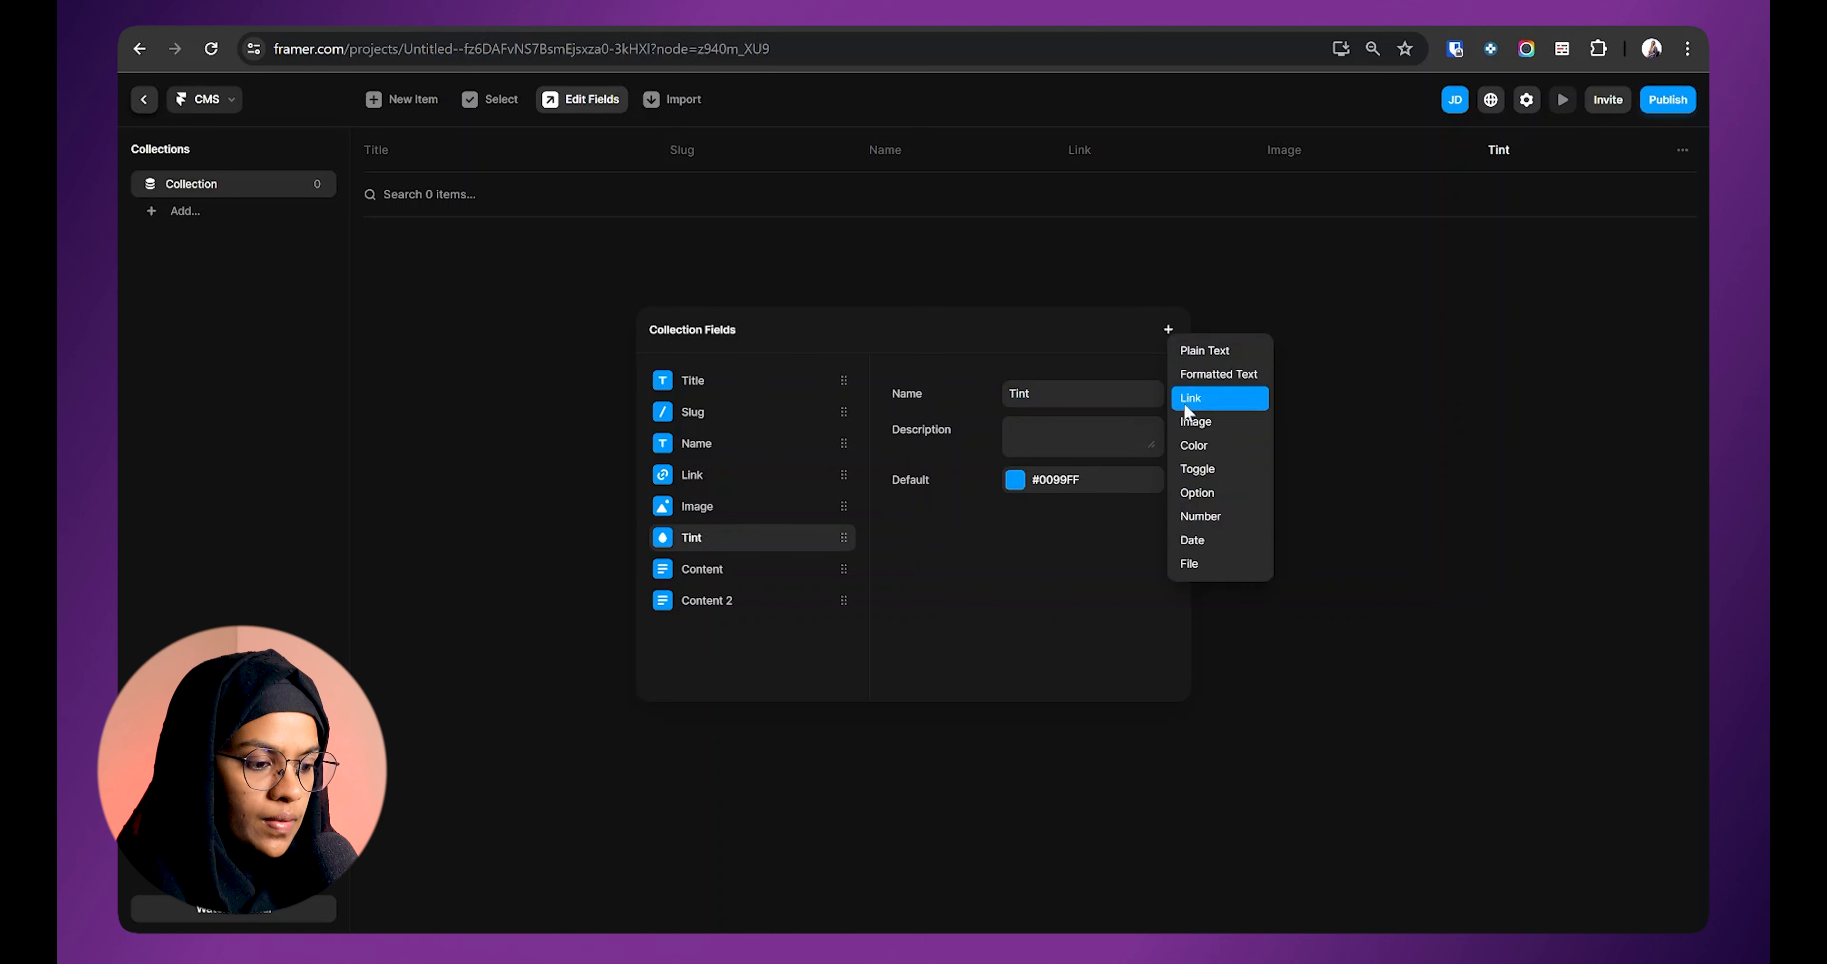
left_click(1205, 468)
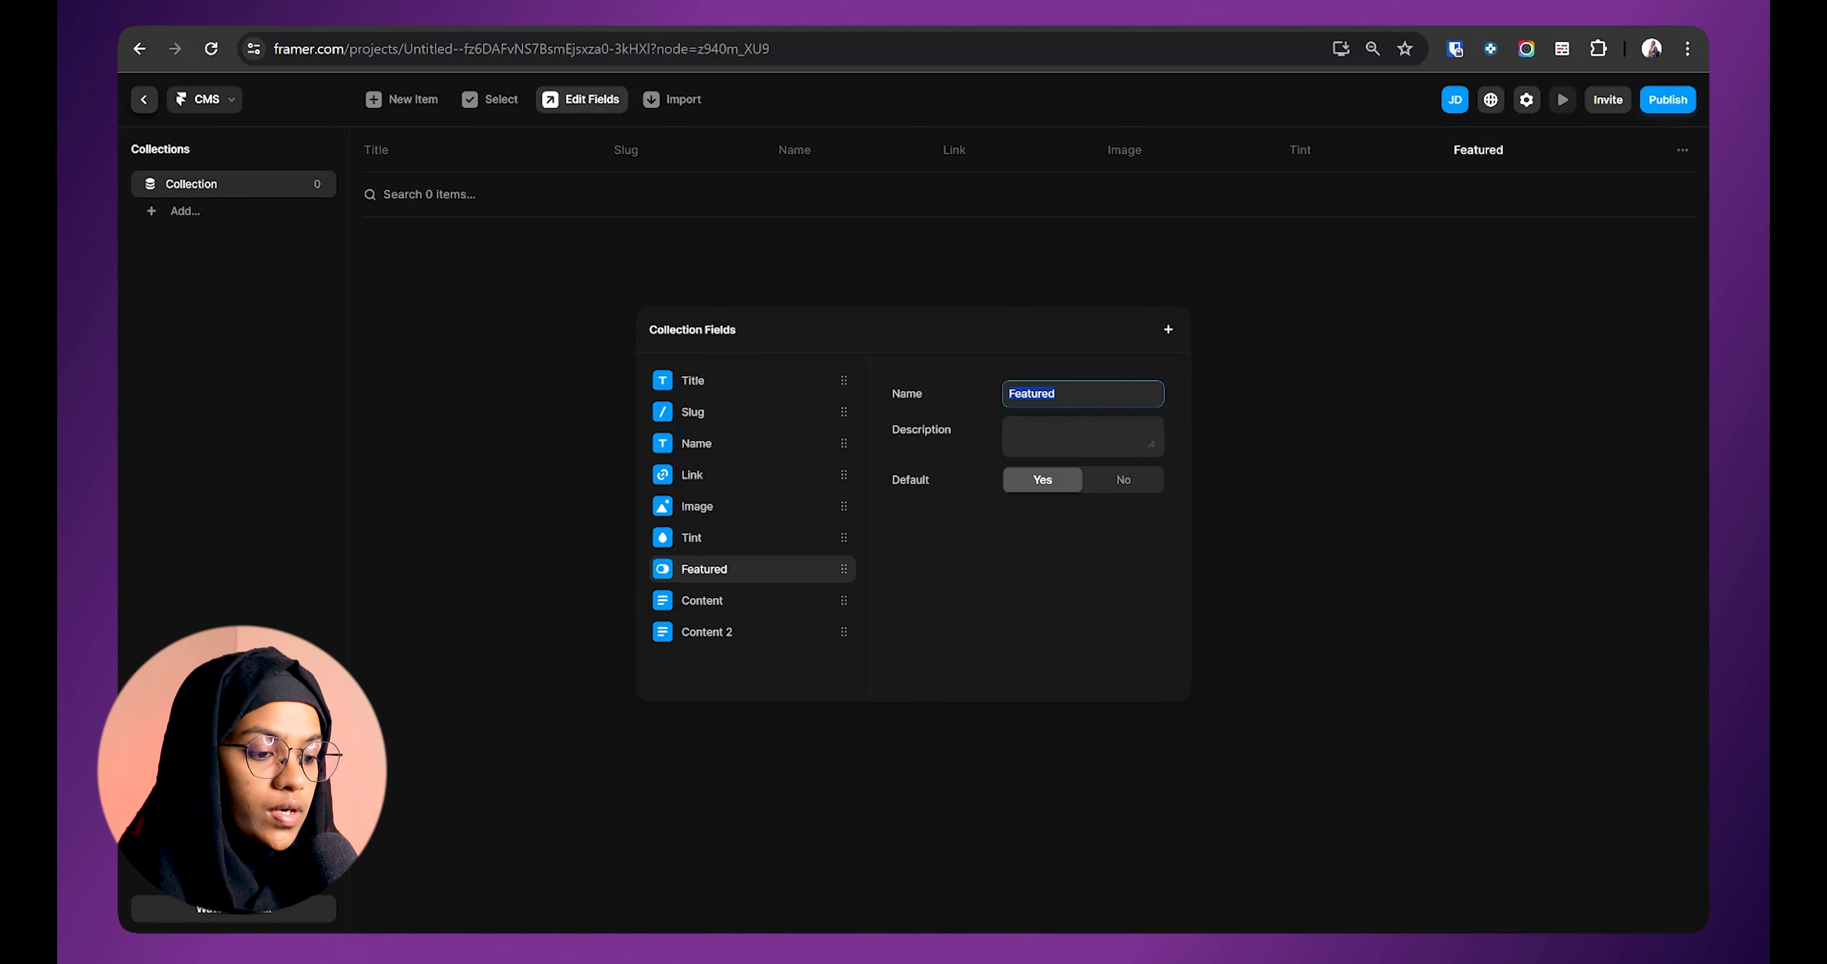
left_click(1167, 330)
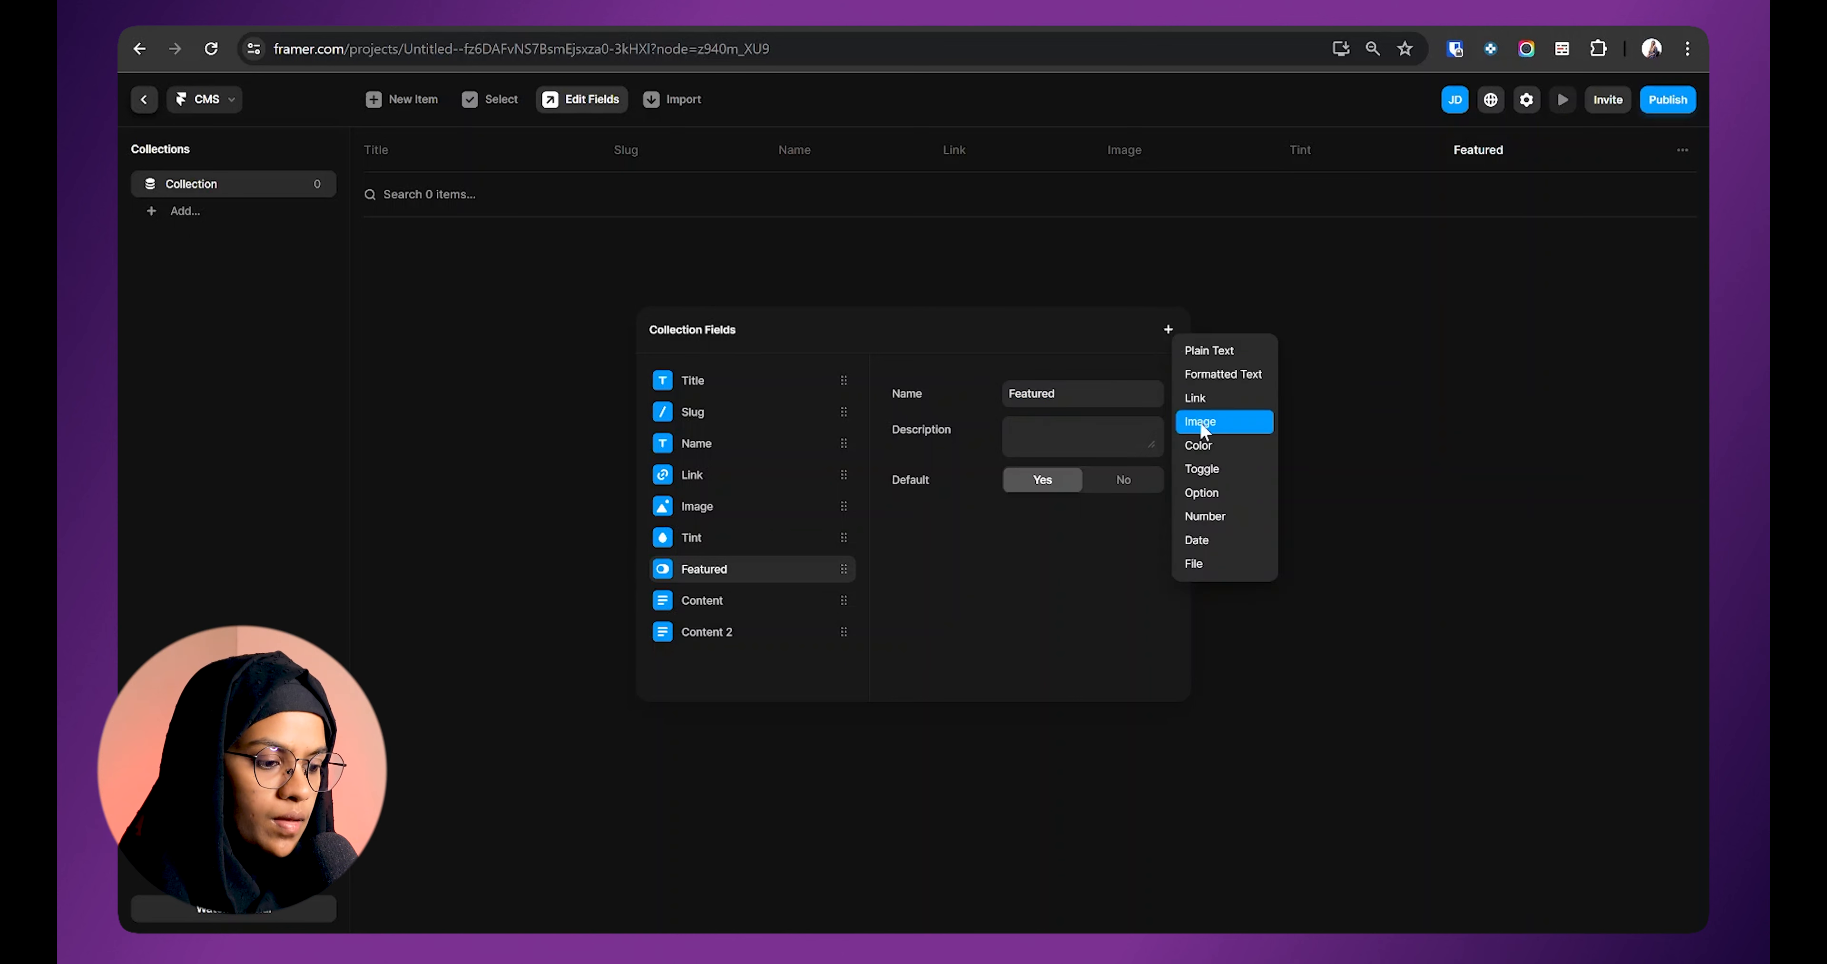
left_click(1215, 492)
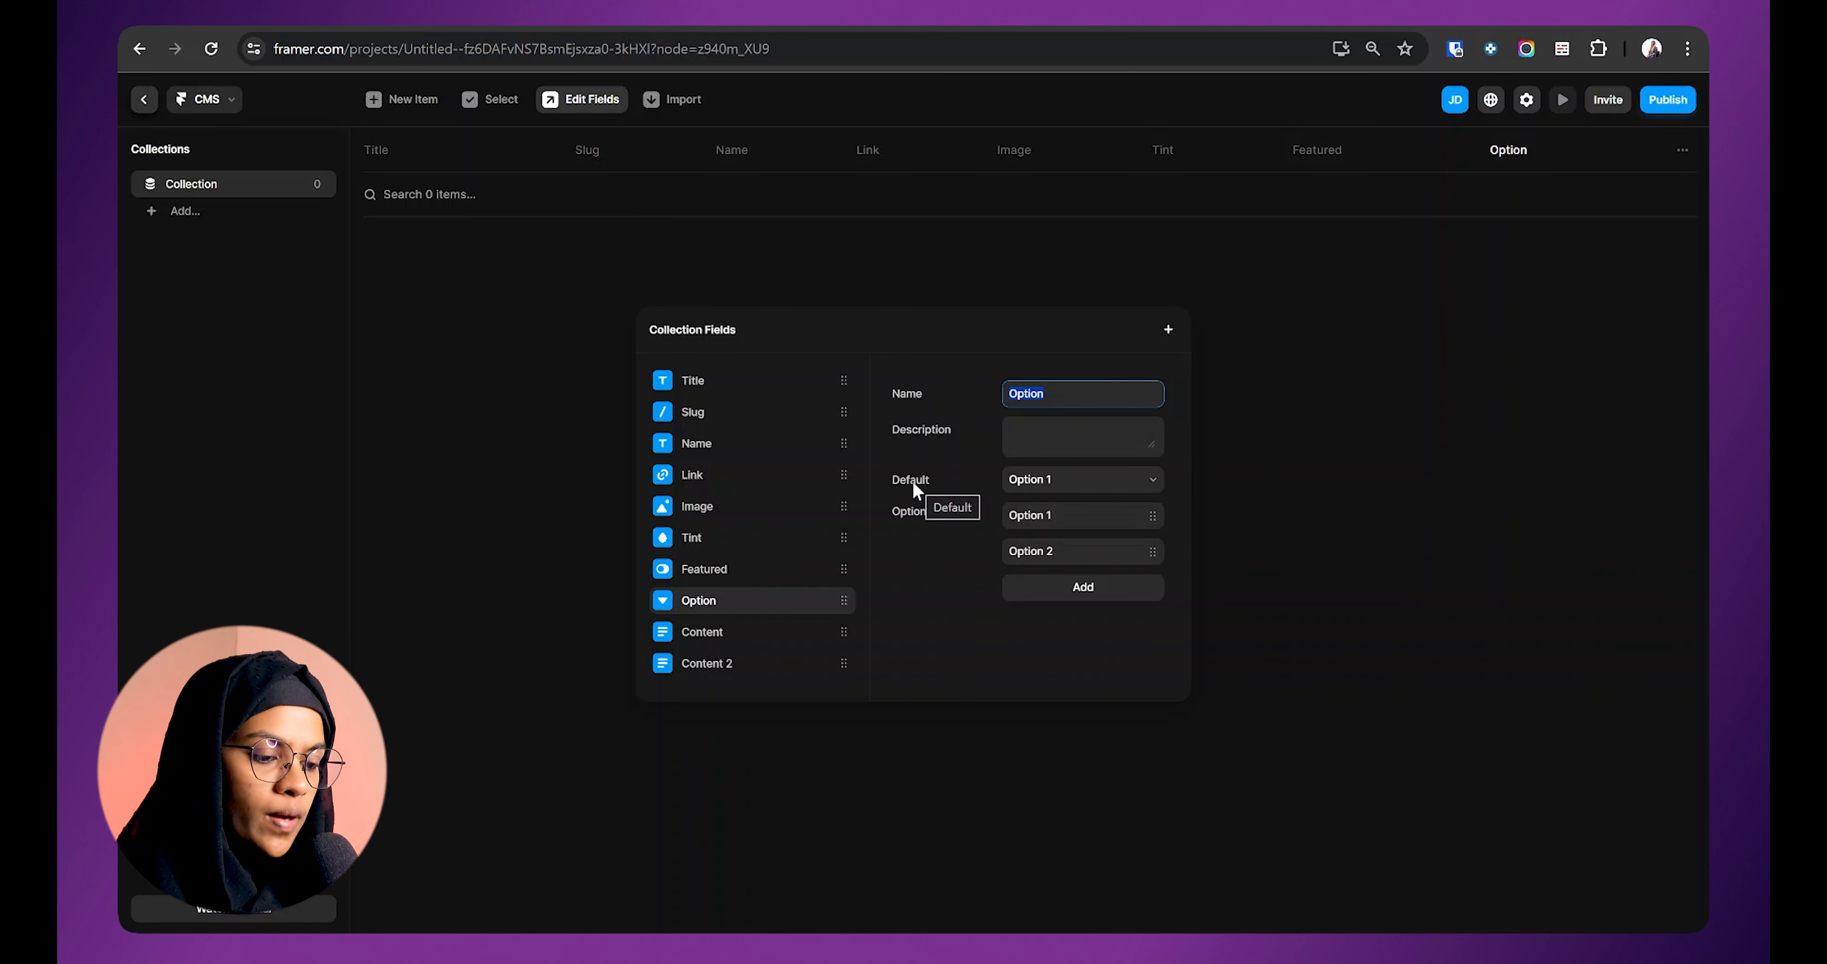
left_click(1049, 489)
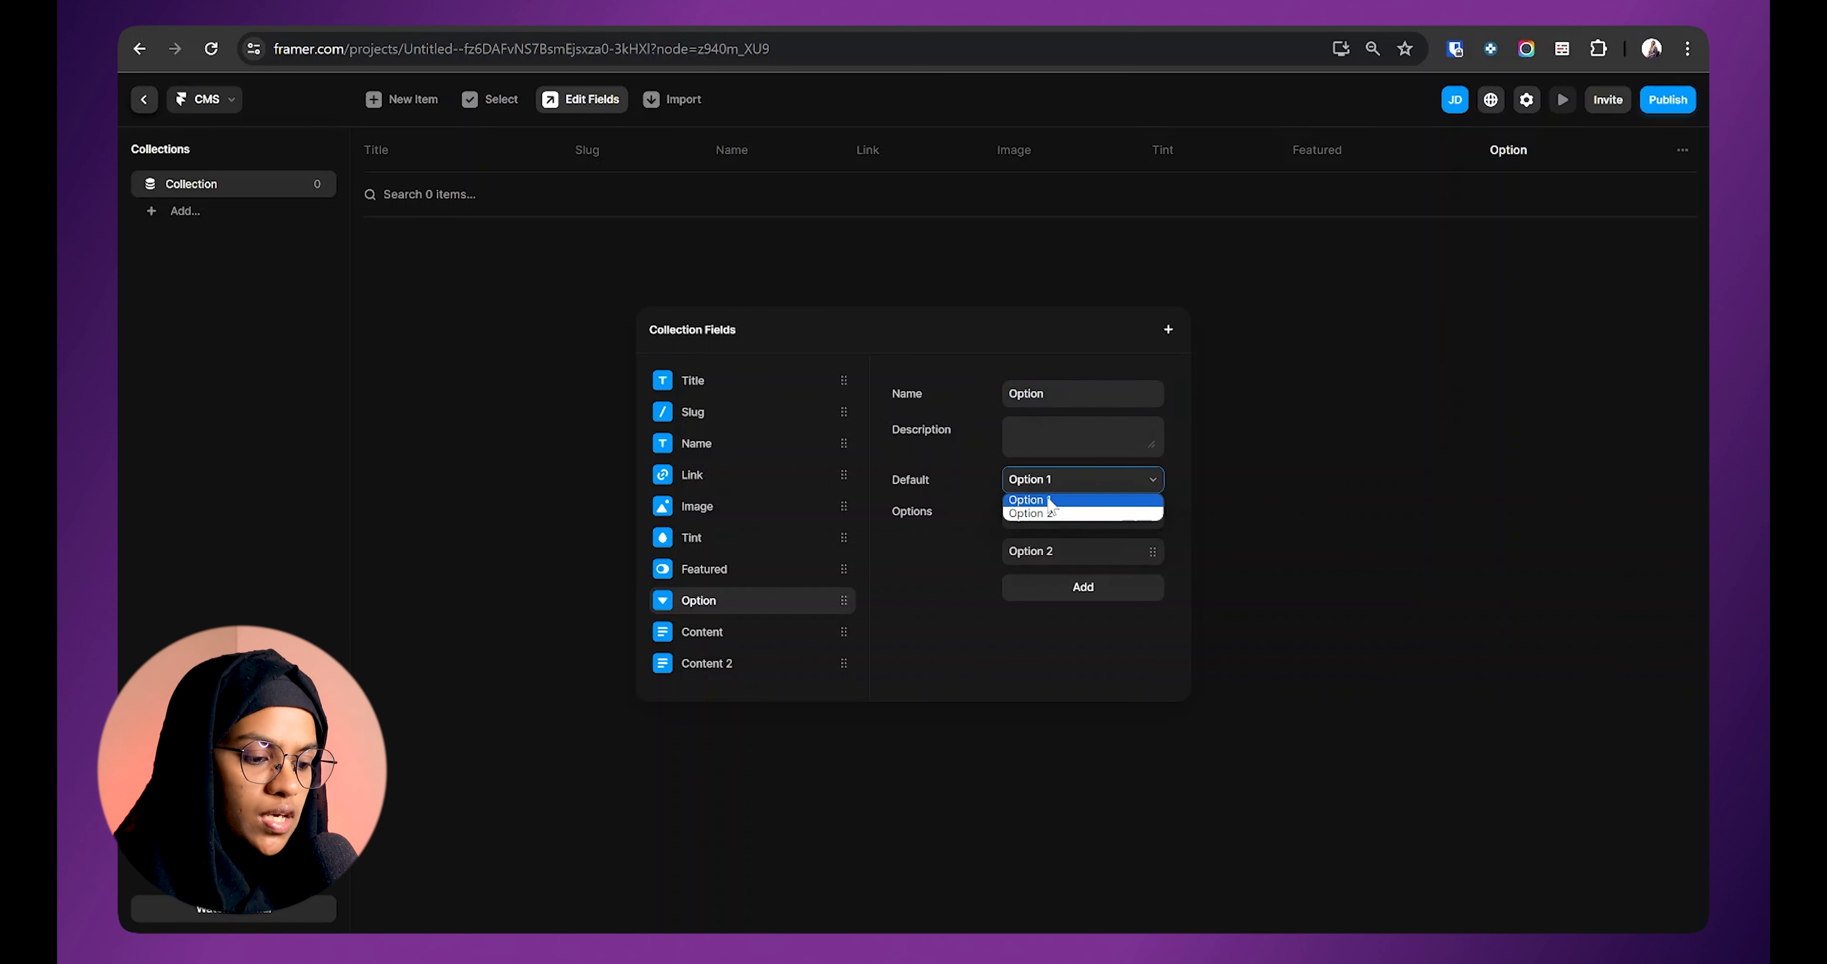
Step: Keep Option 1 as the Option default and add Option 3 and Option 4 choices
left_click(1052, 509)
left_click(1051, 487)
left_click(1051, 499)
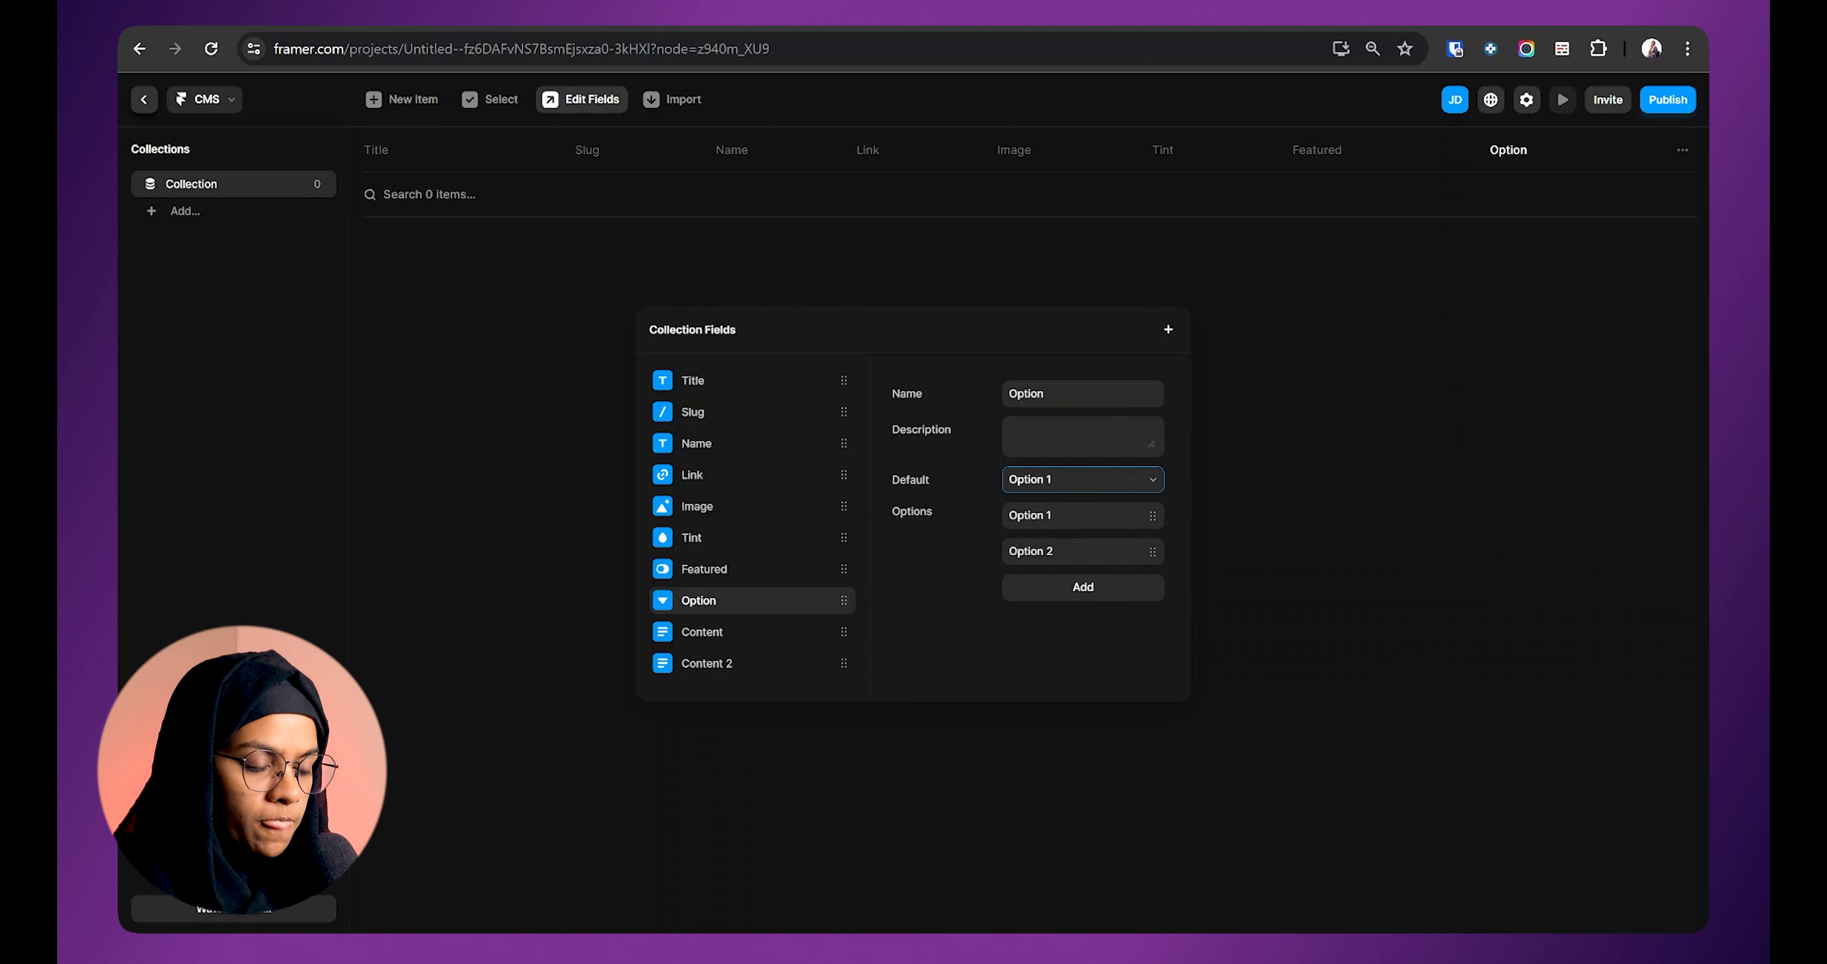
left_click(1049, 597)
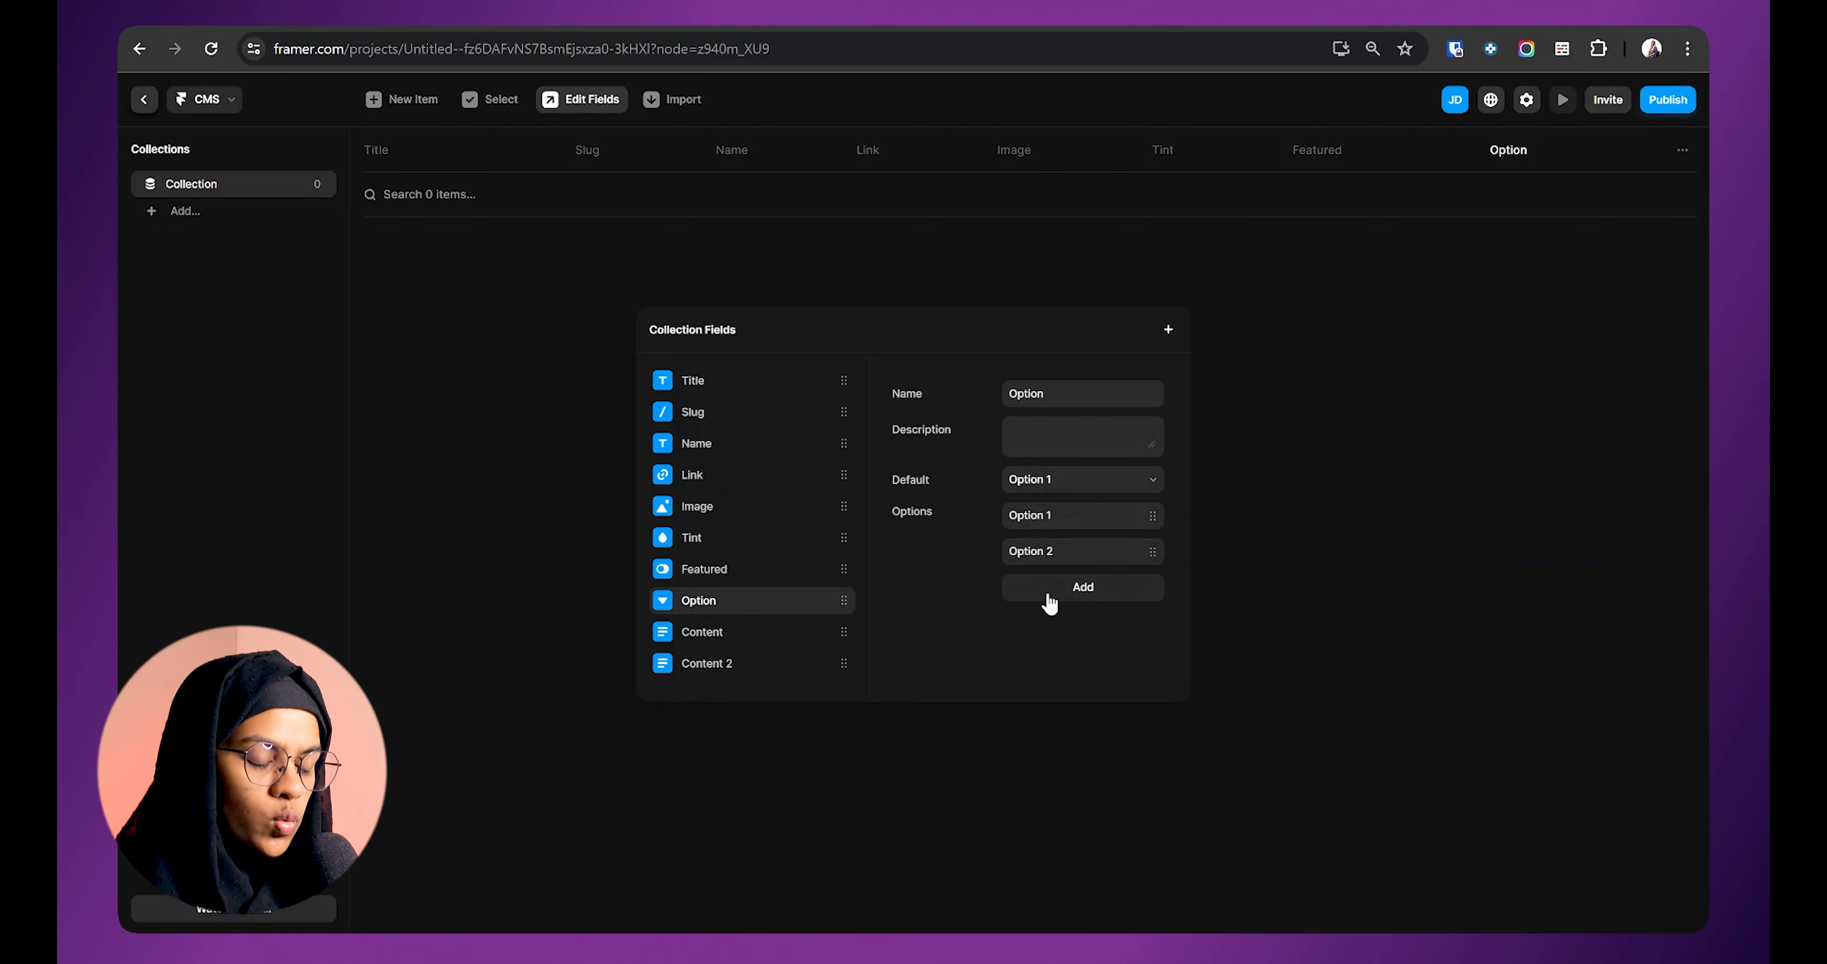
left_click(1071, 601)
key("Return")
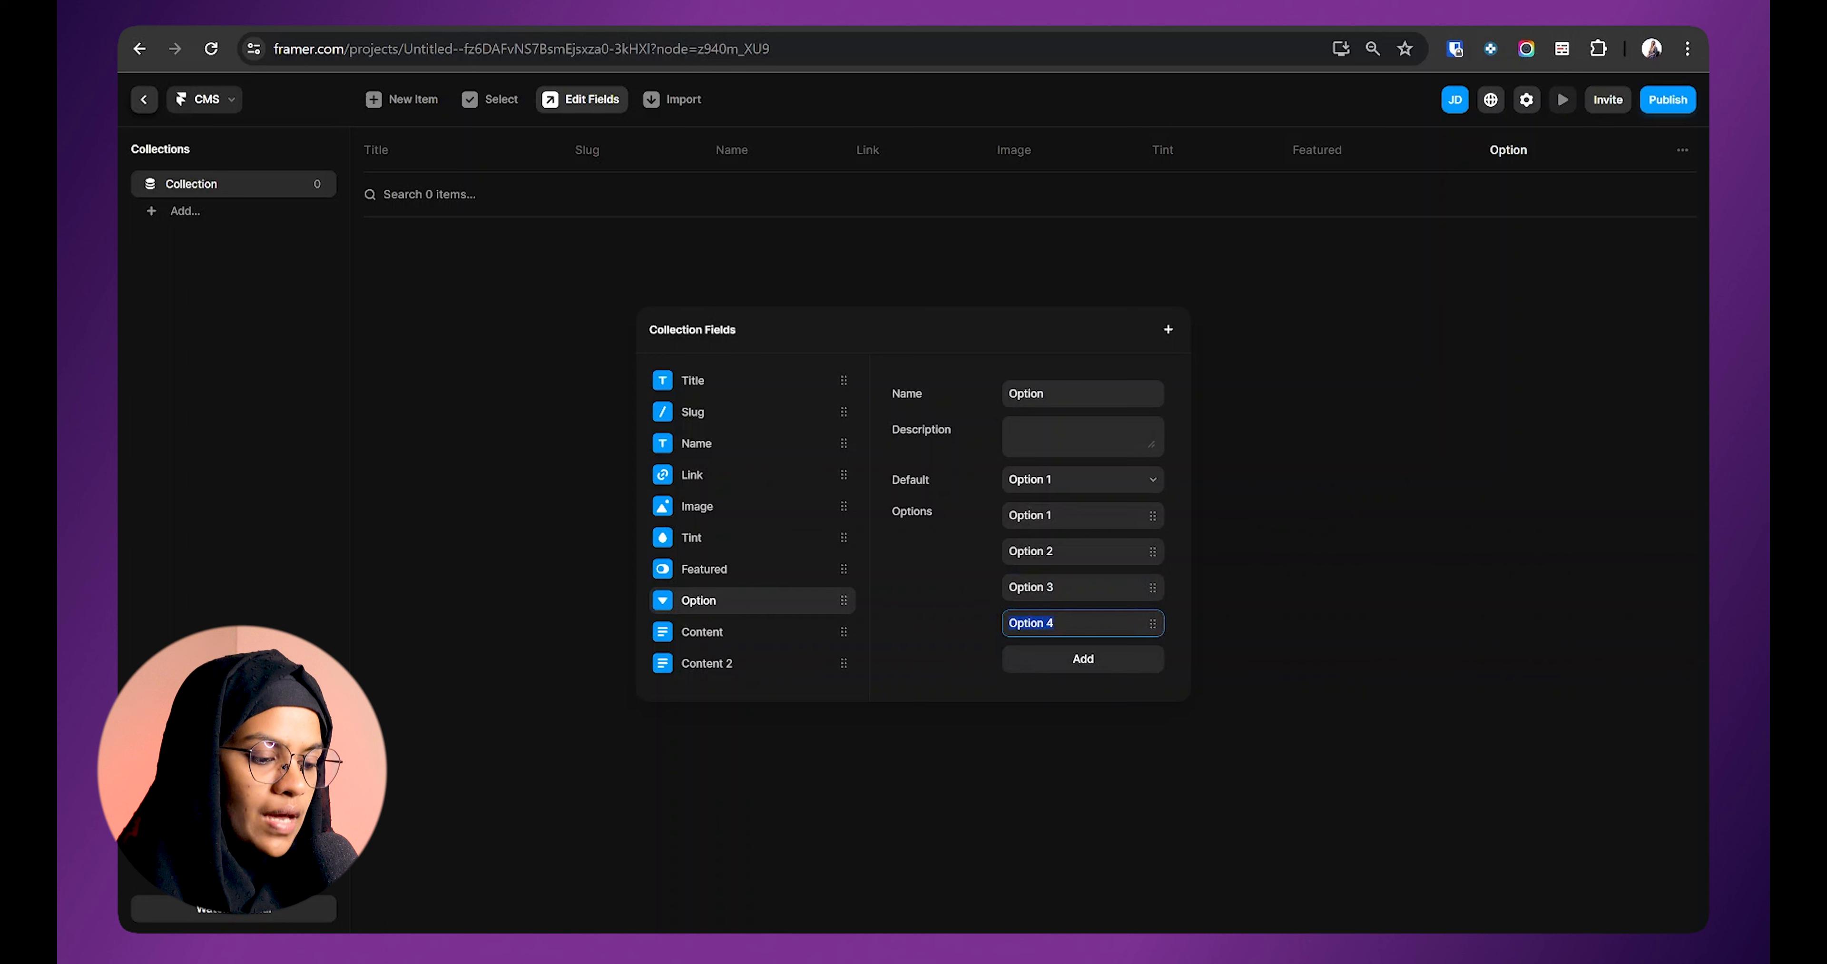
left_click(1168, 328)
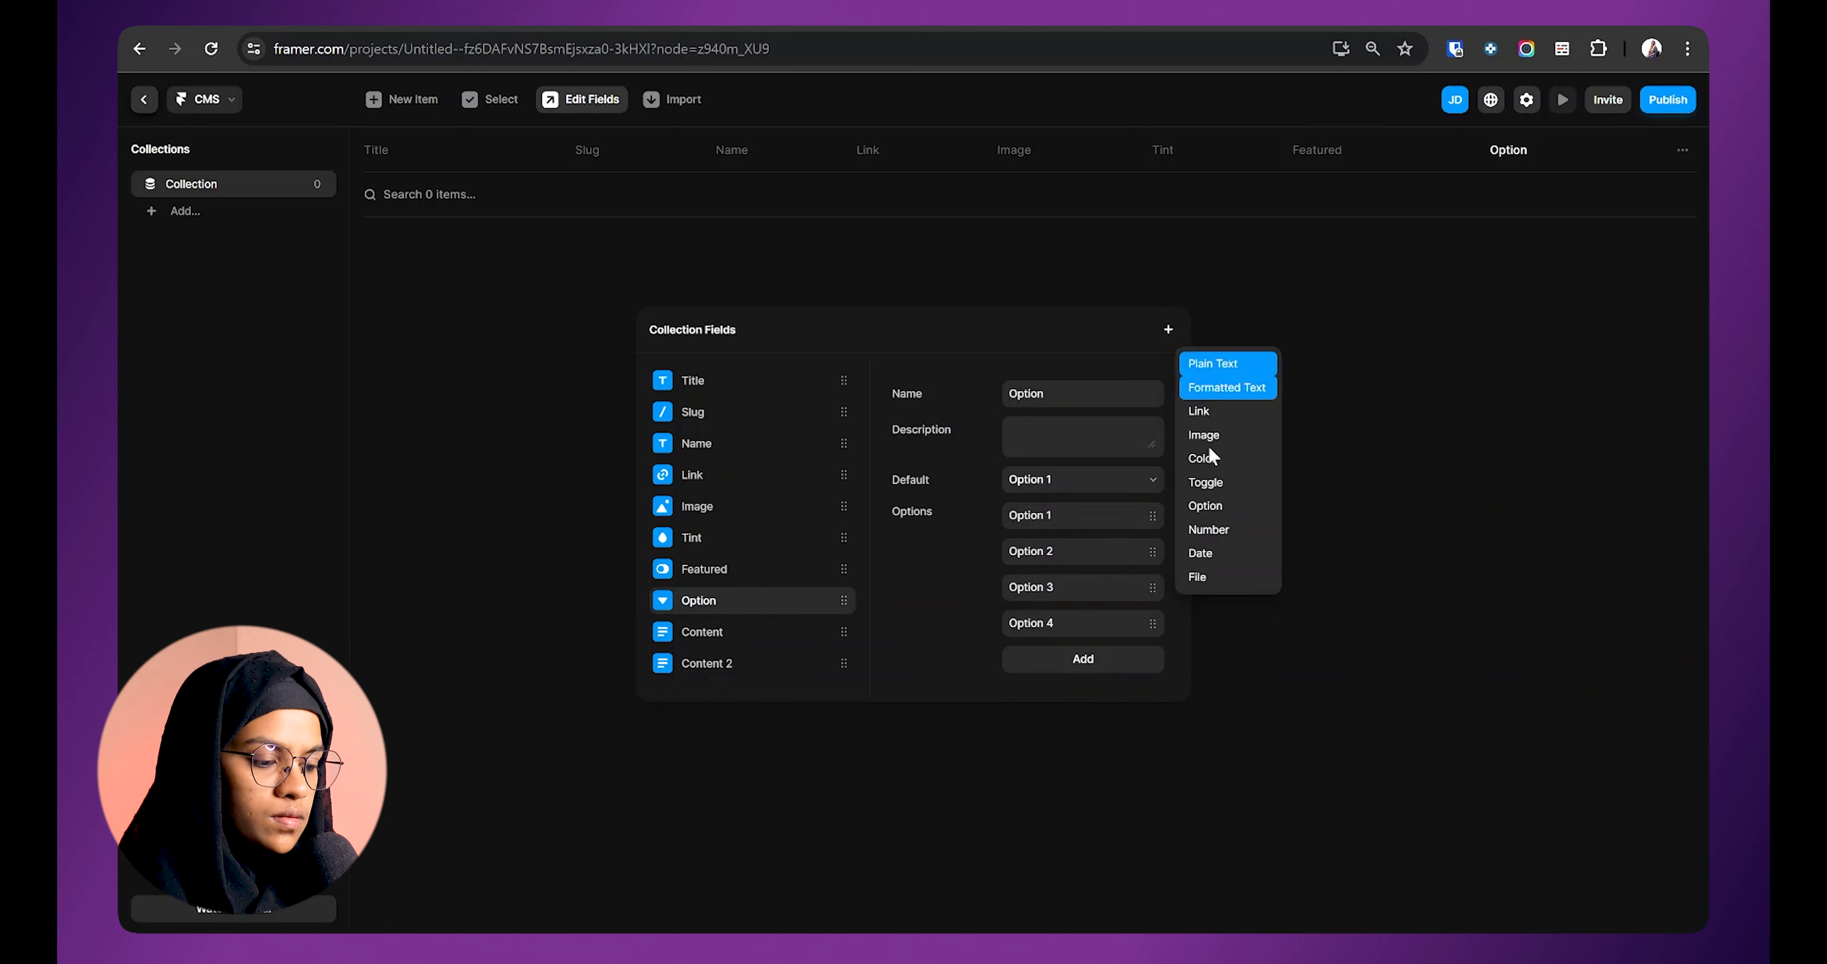
Step: Add a Number field named Count with default value 1
left_click(1220, 530)
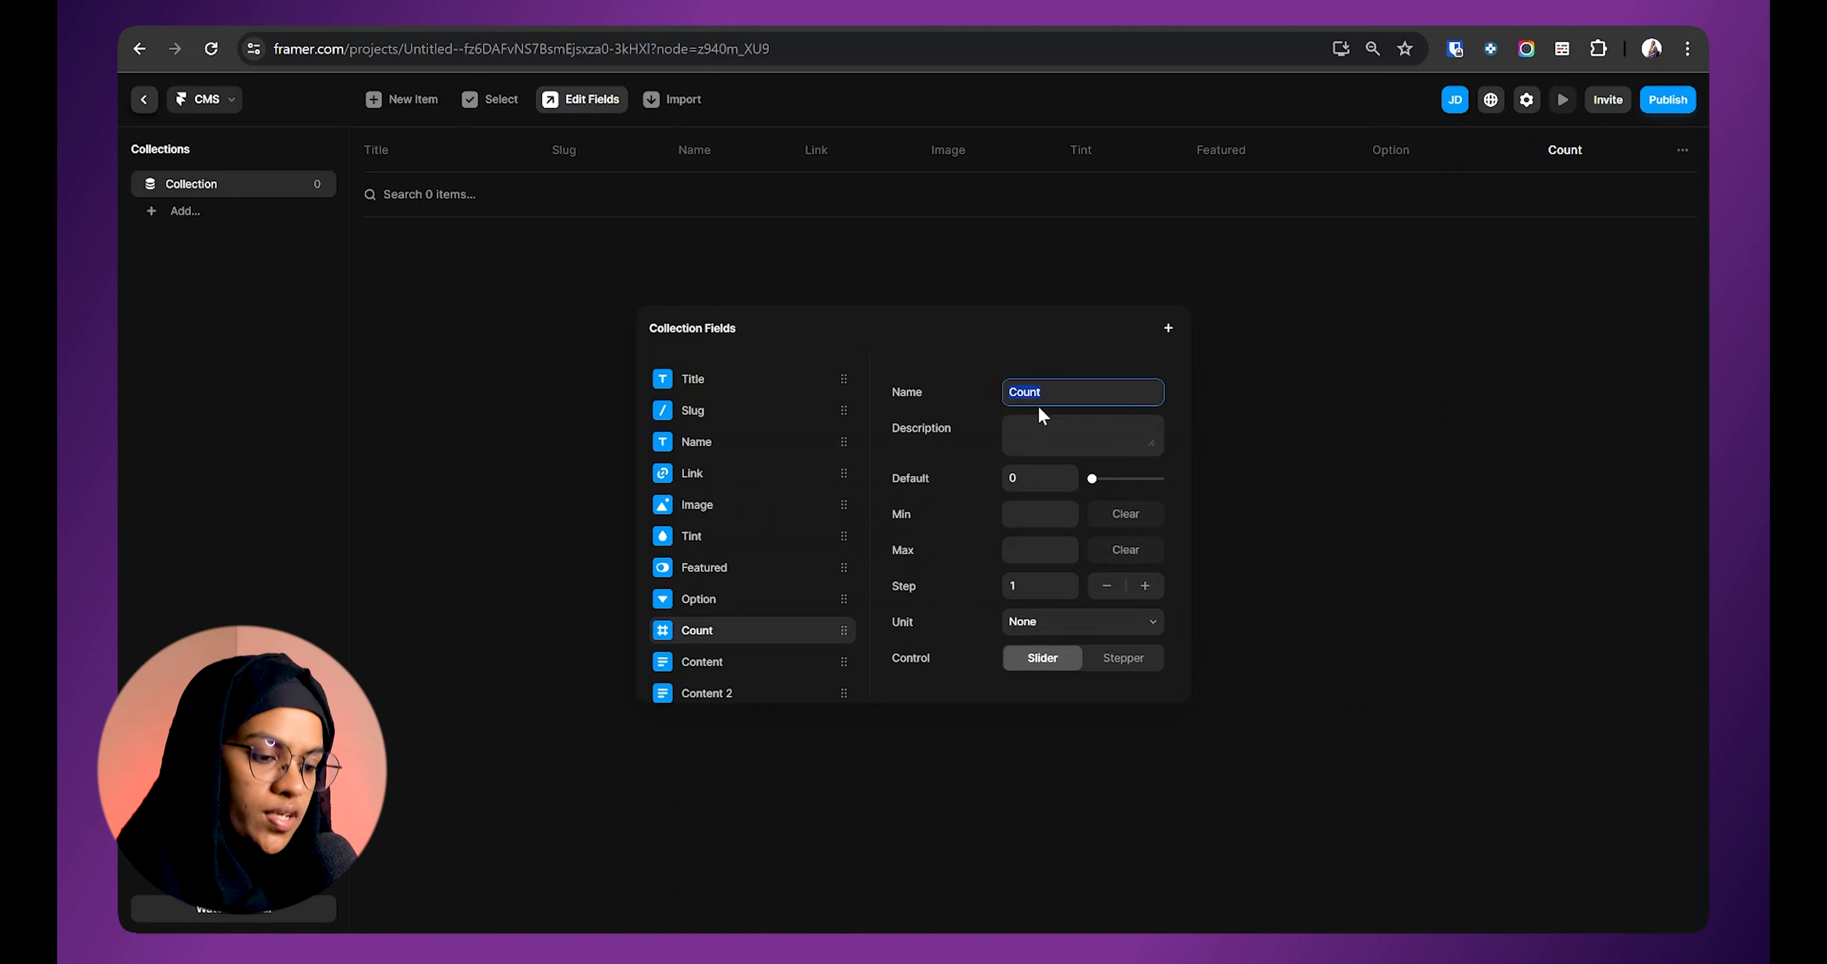
left_click(898, 476)
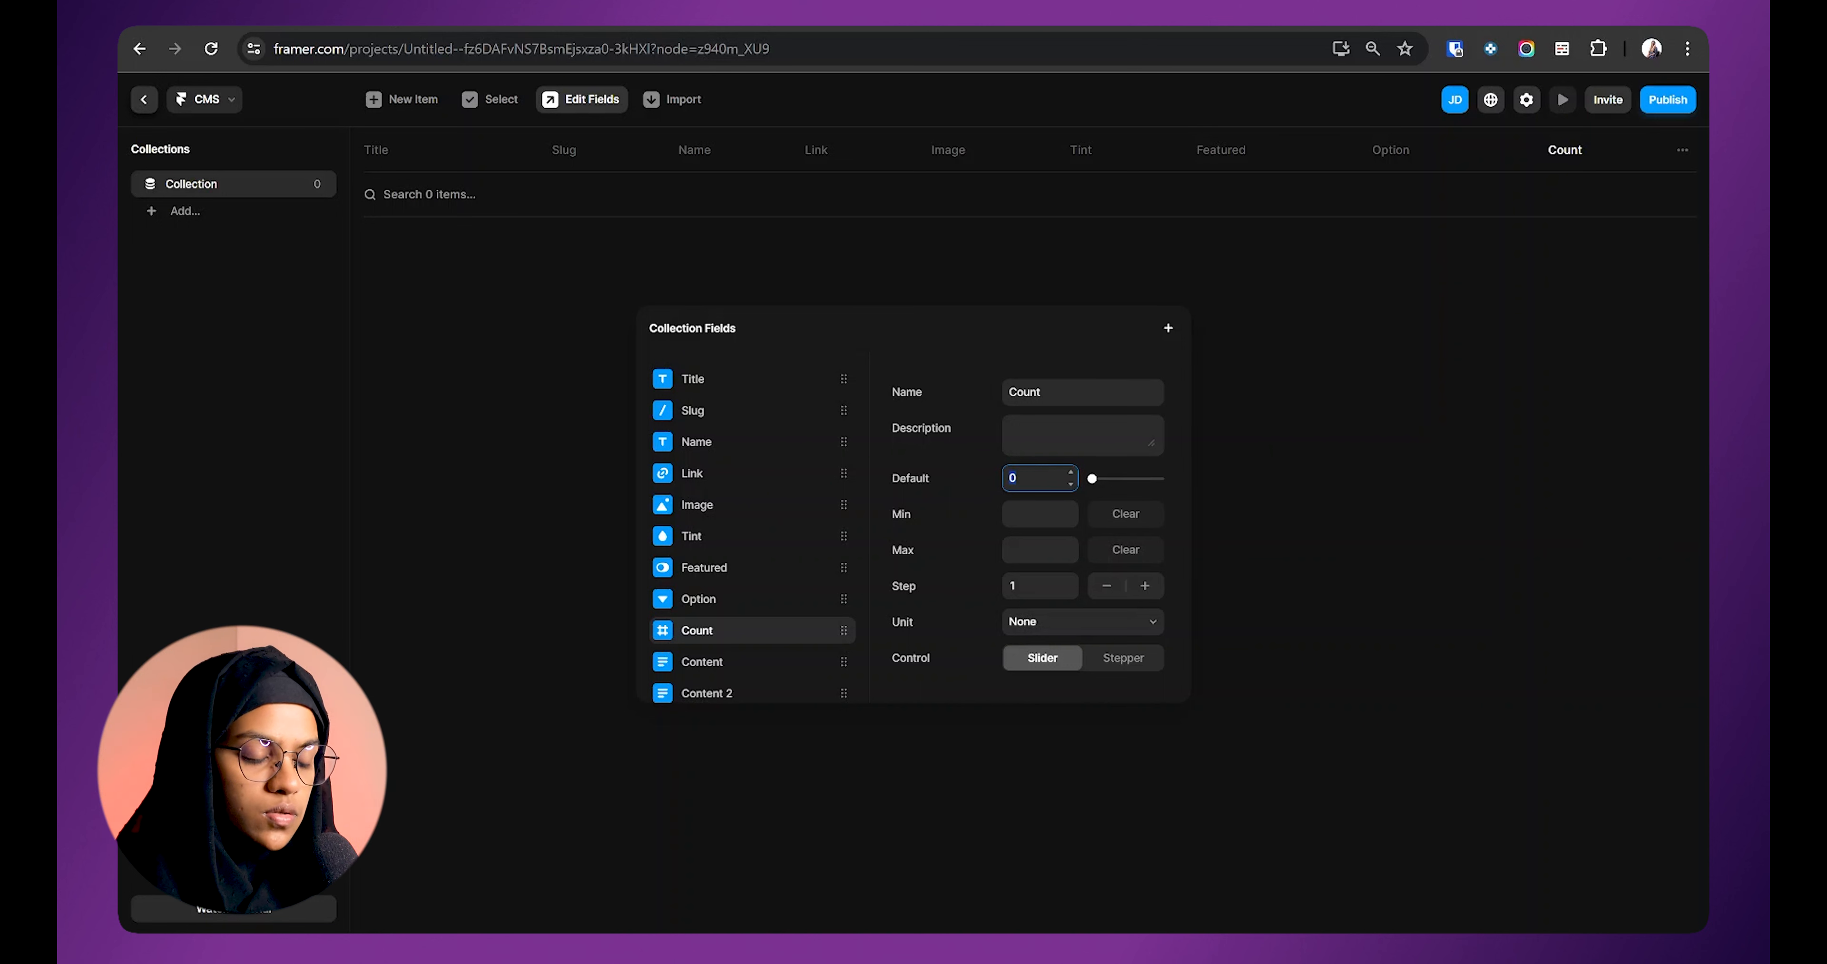
left_click(1022, 513)
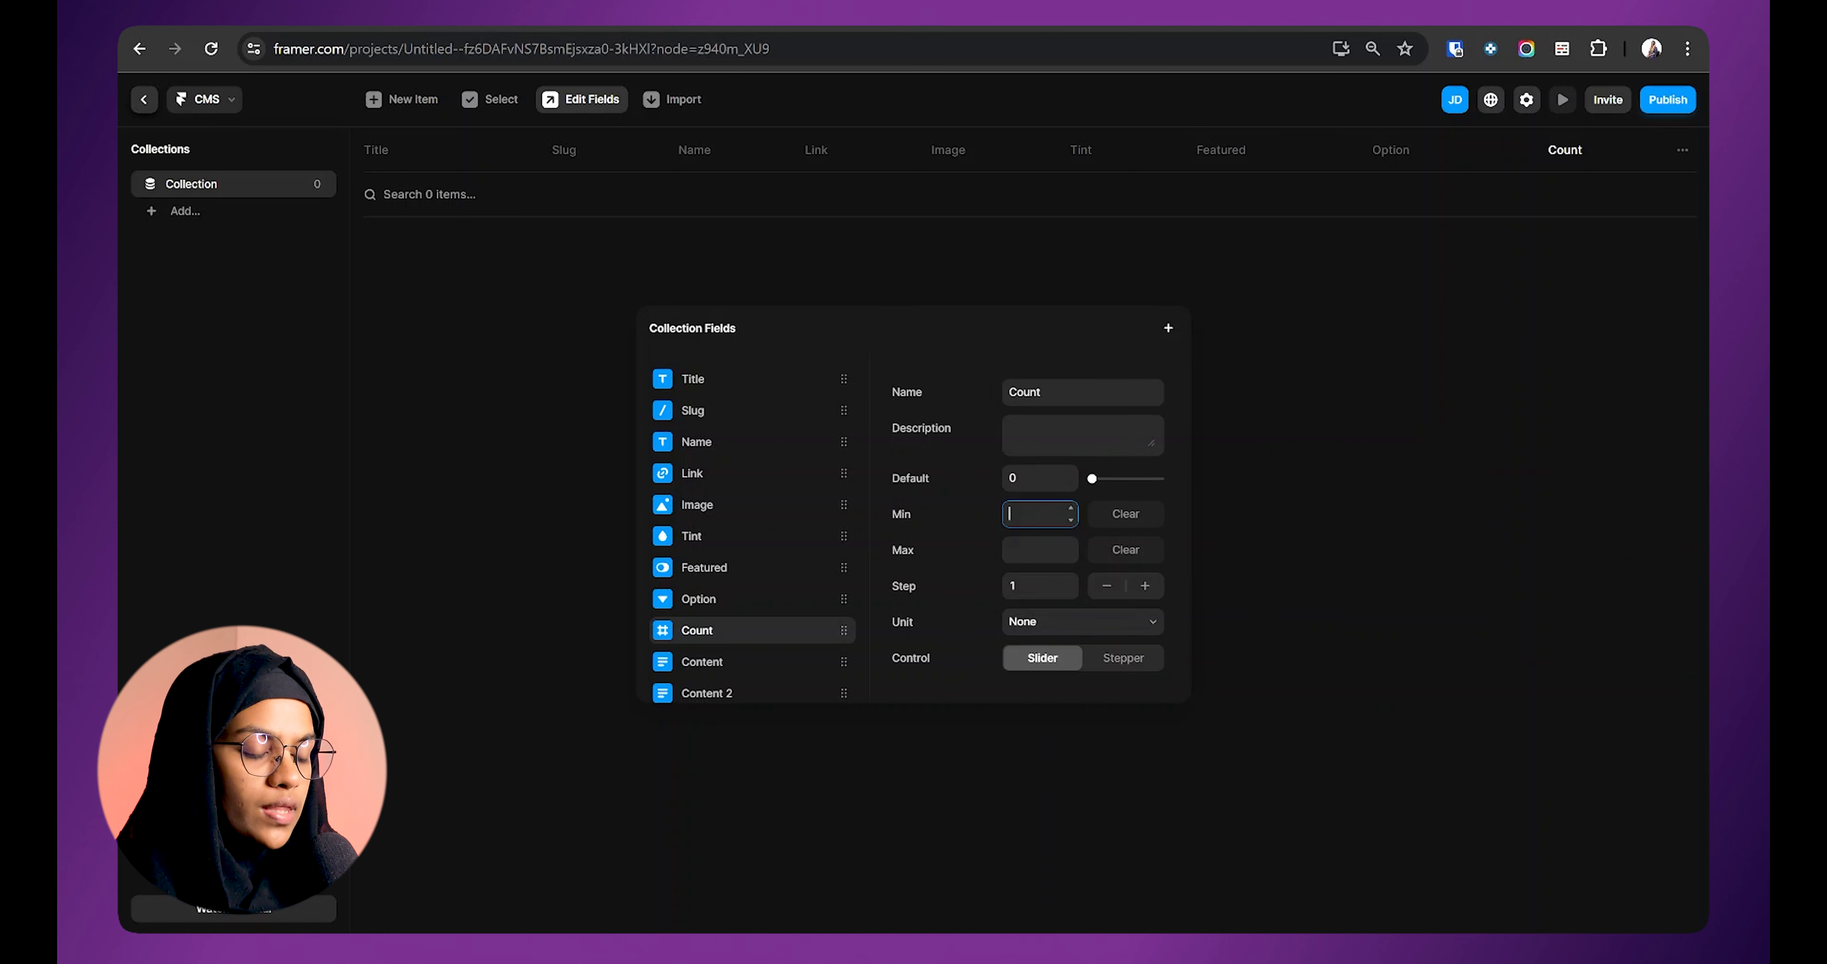
left_click(1022, 549)
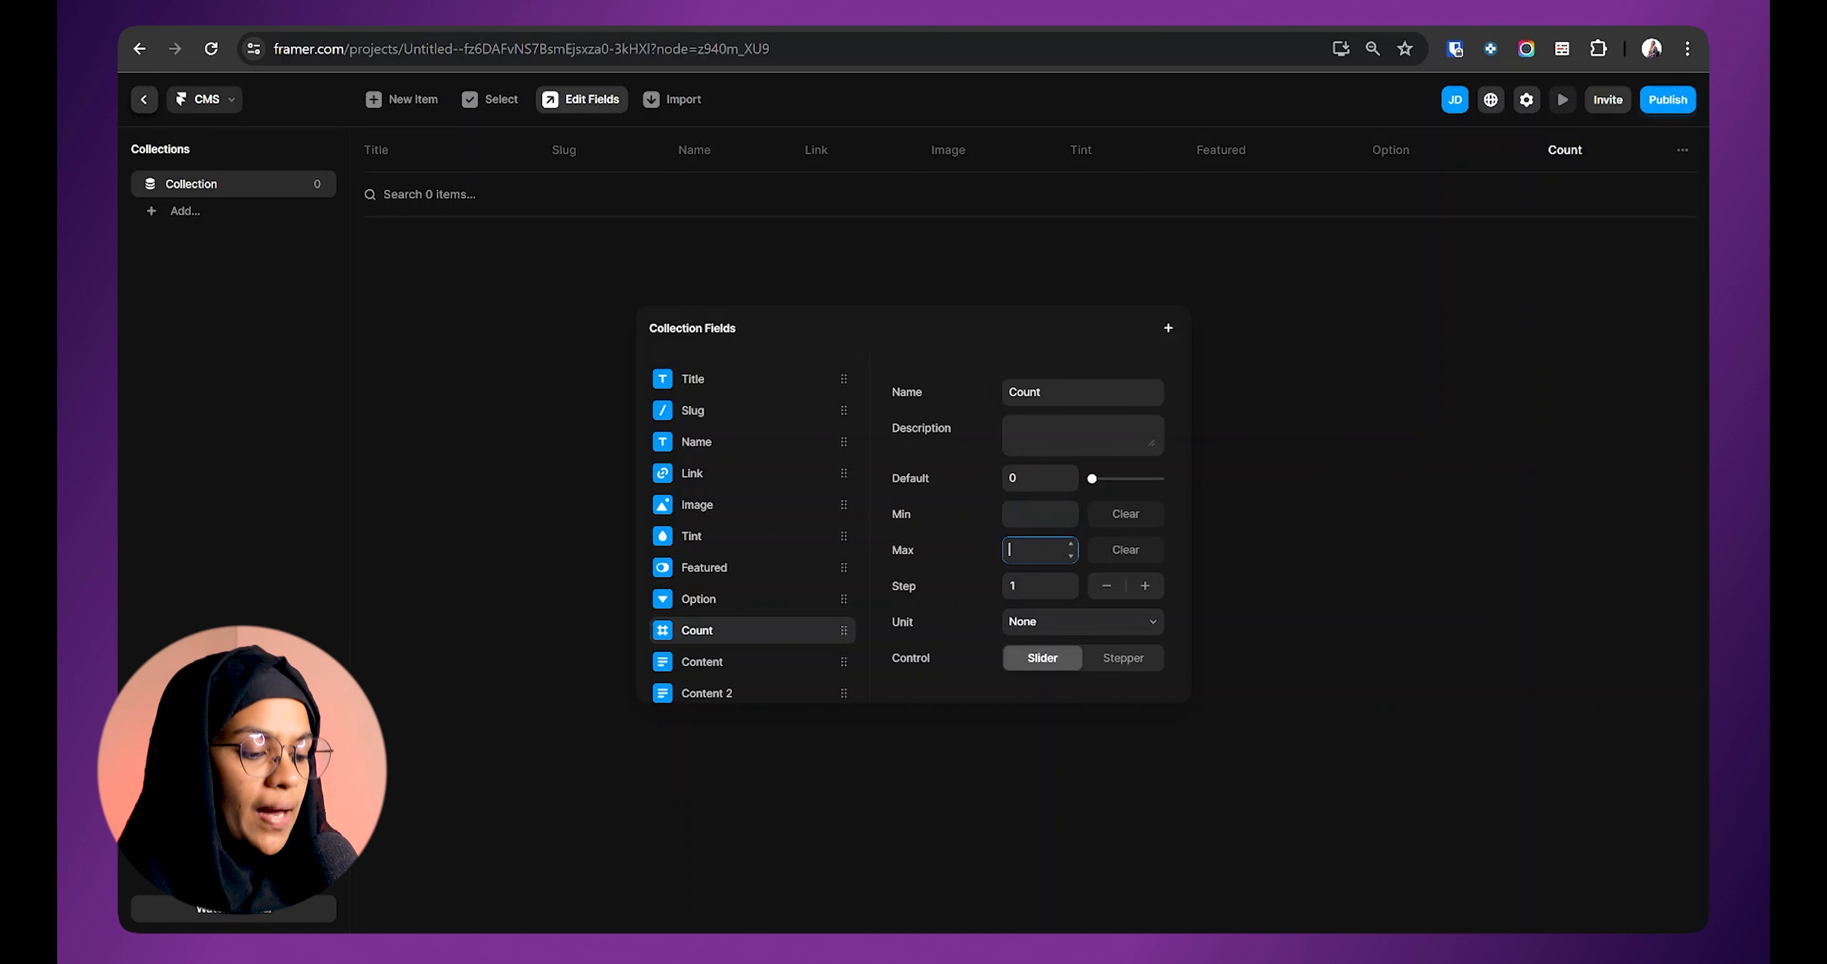
left_click(1023, 513)
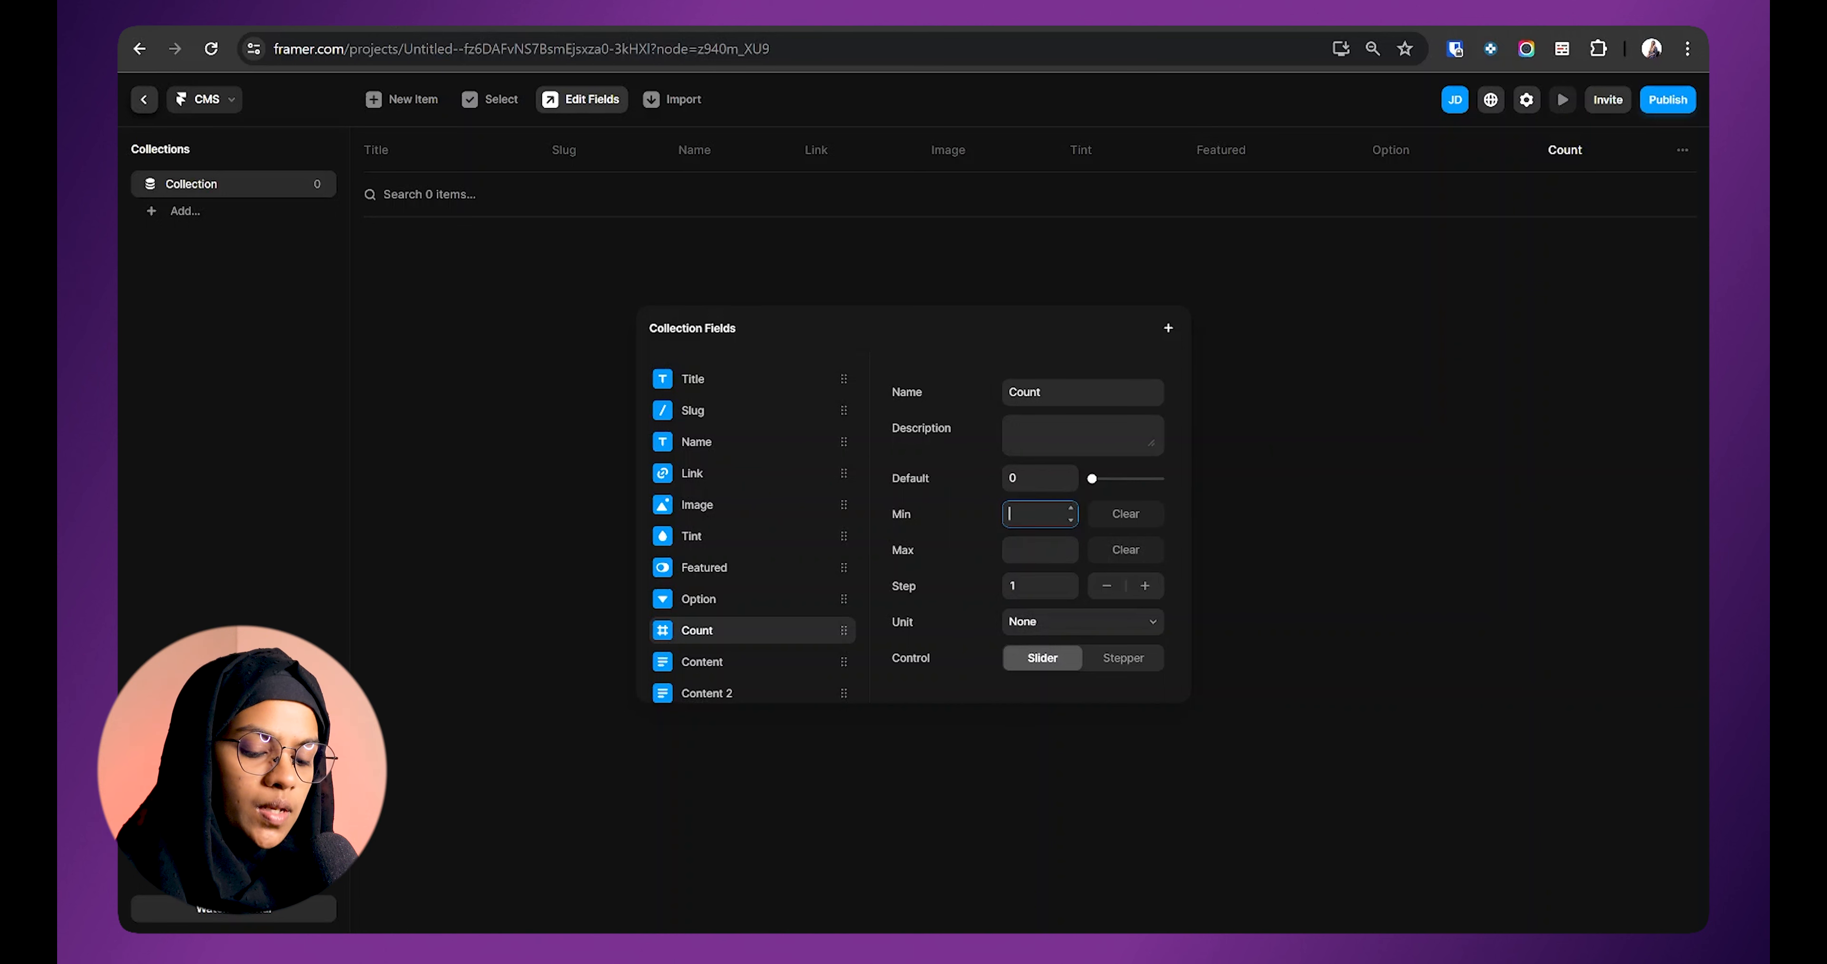
Step: Give Count min 1, max 100, step 5 and no unit, and try the Stepper control
type("1")
key("Tab")
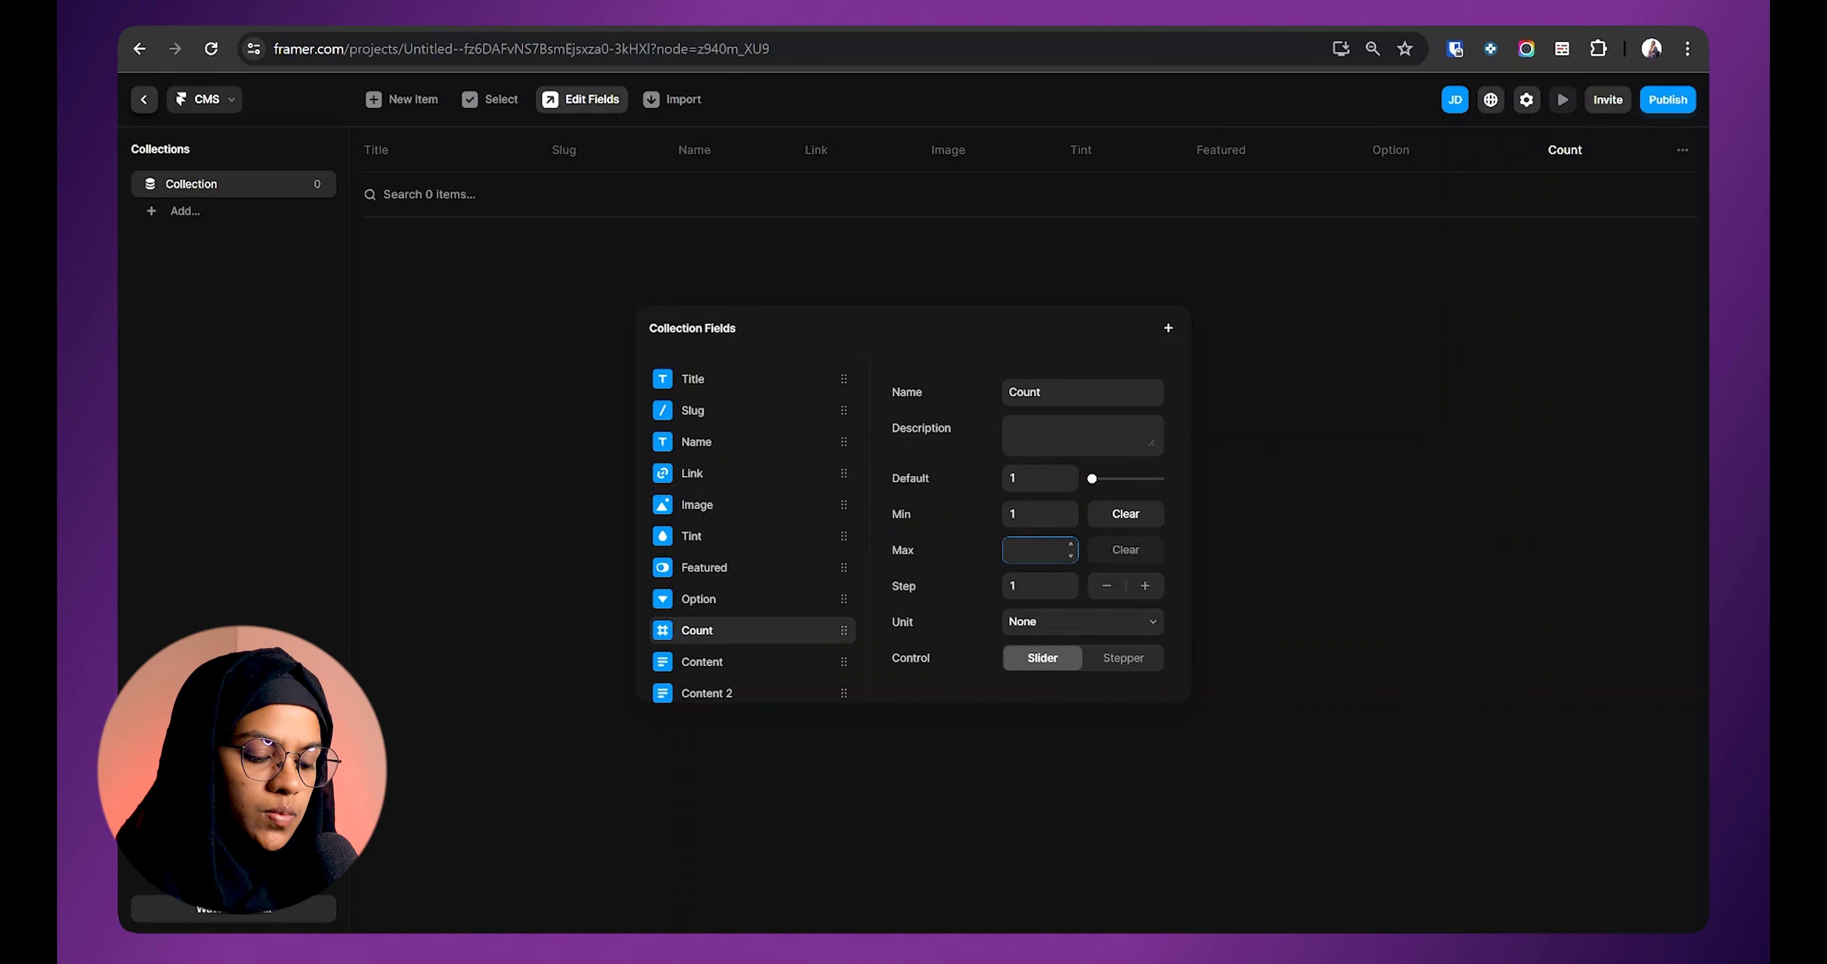
type("100")
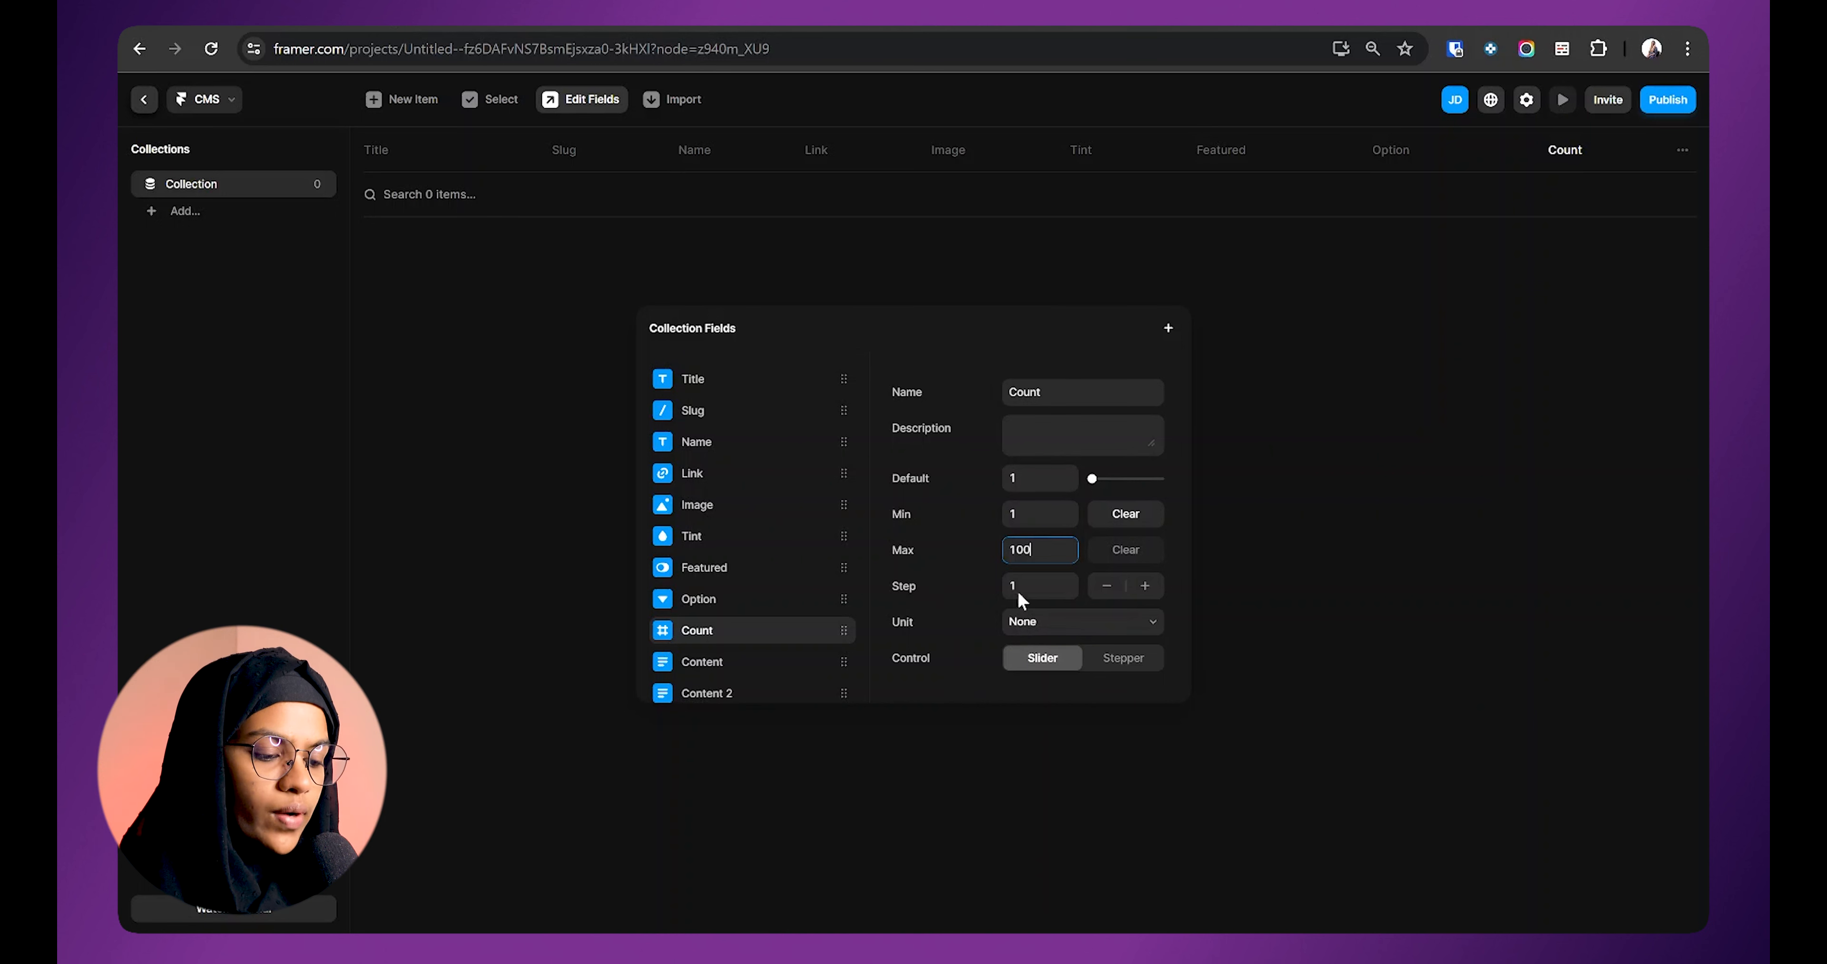
key("Tab")
type("5")
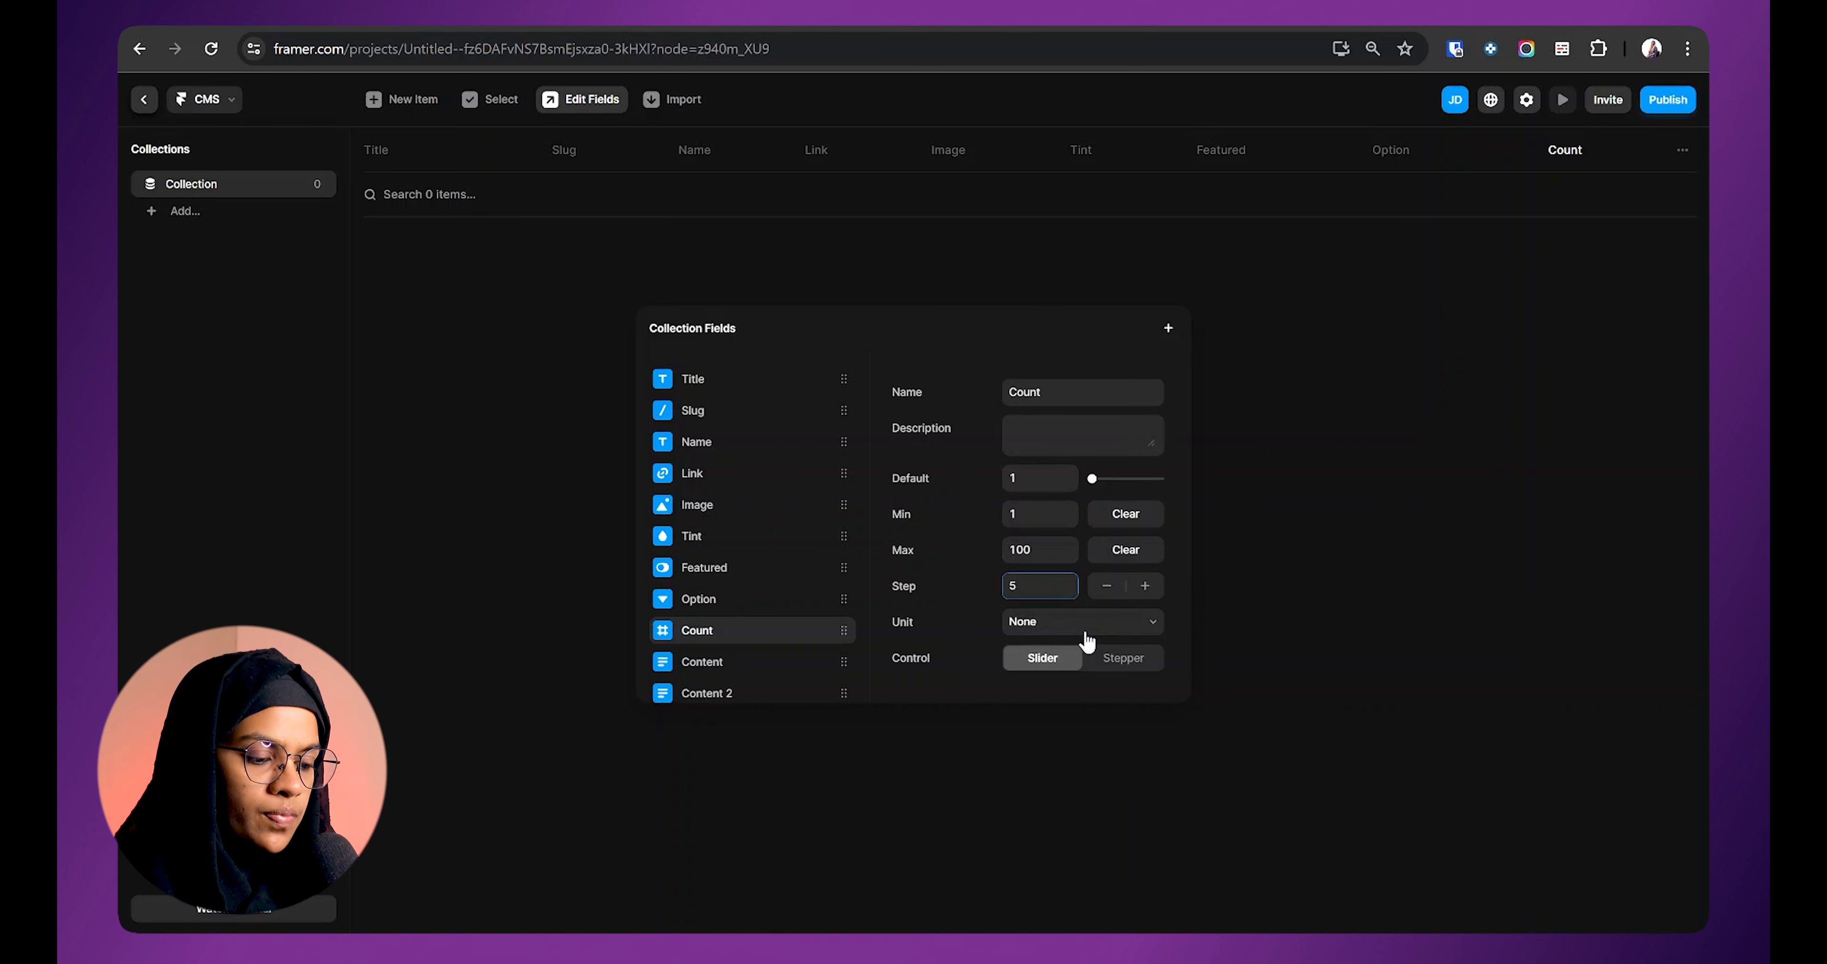
left_click(1030, 630)
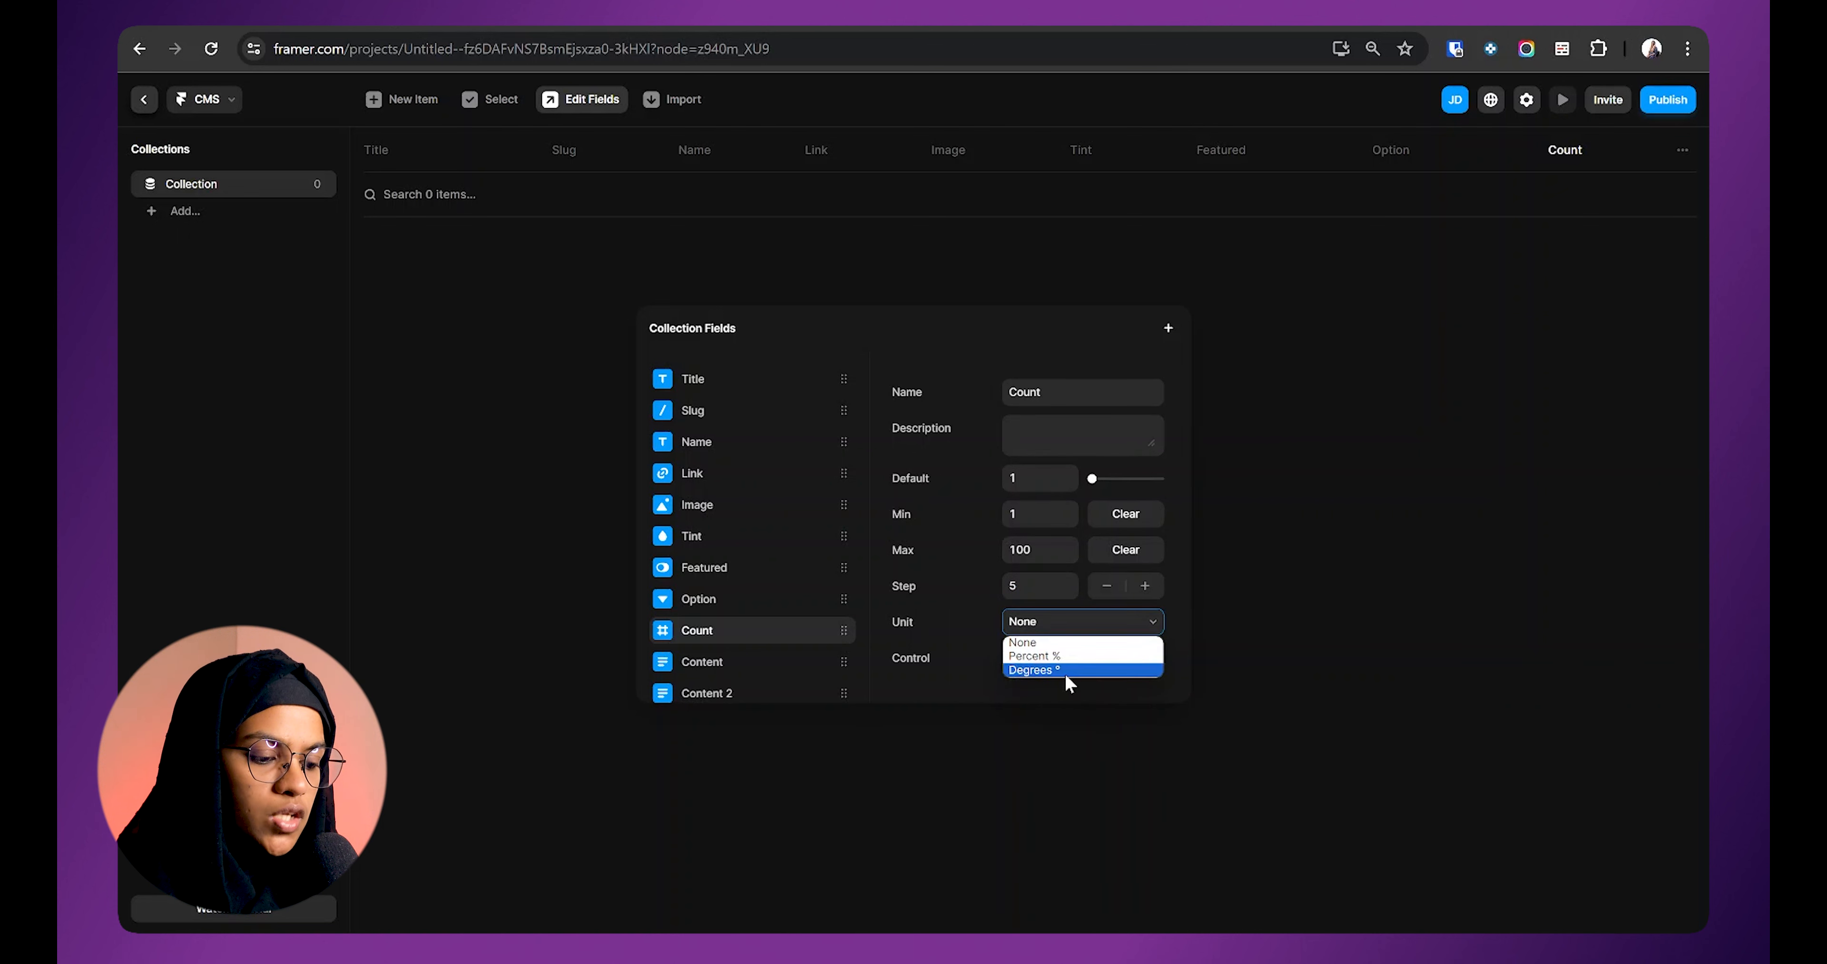
left_click(1045, 643)
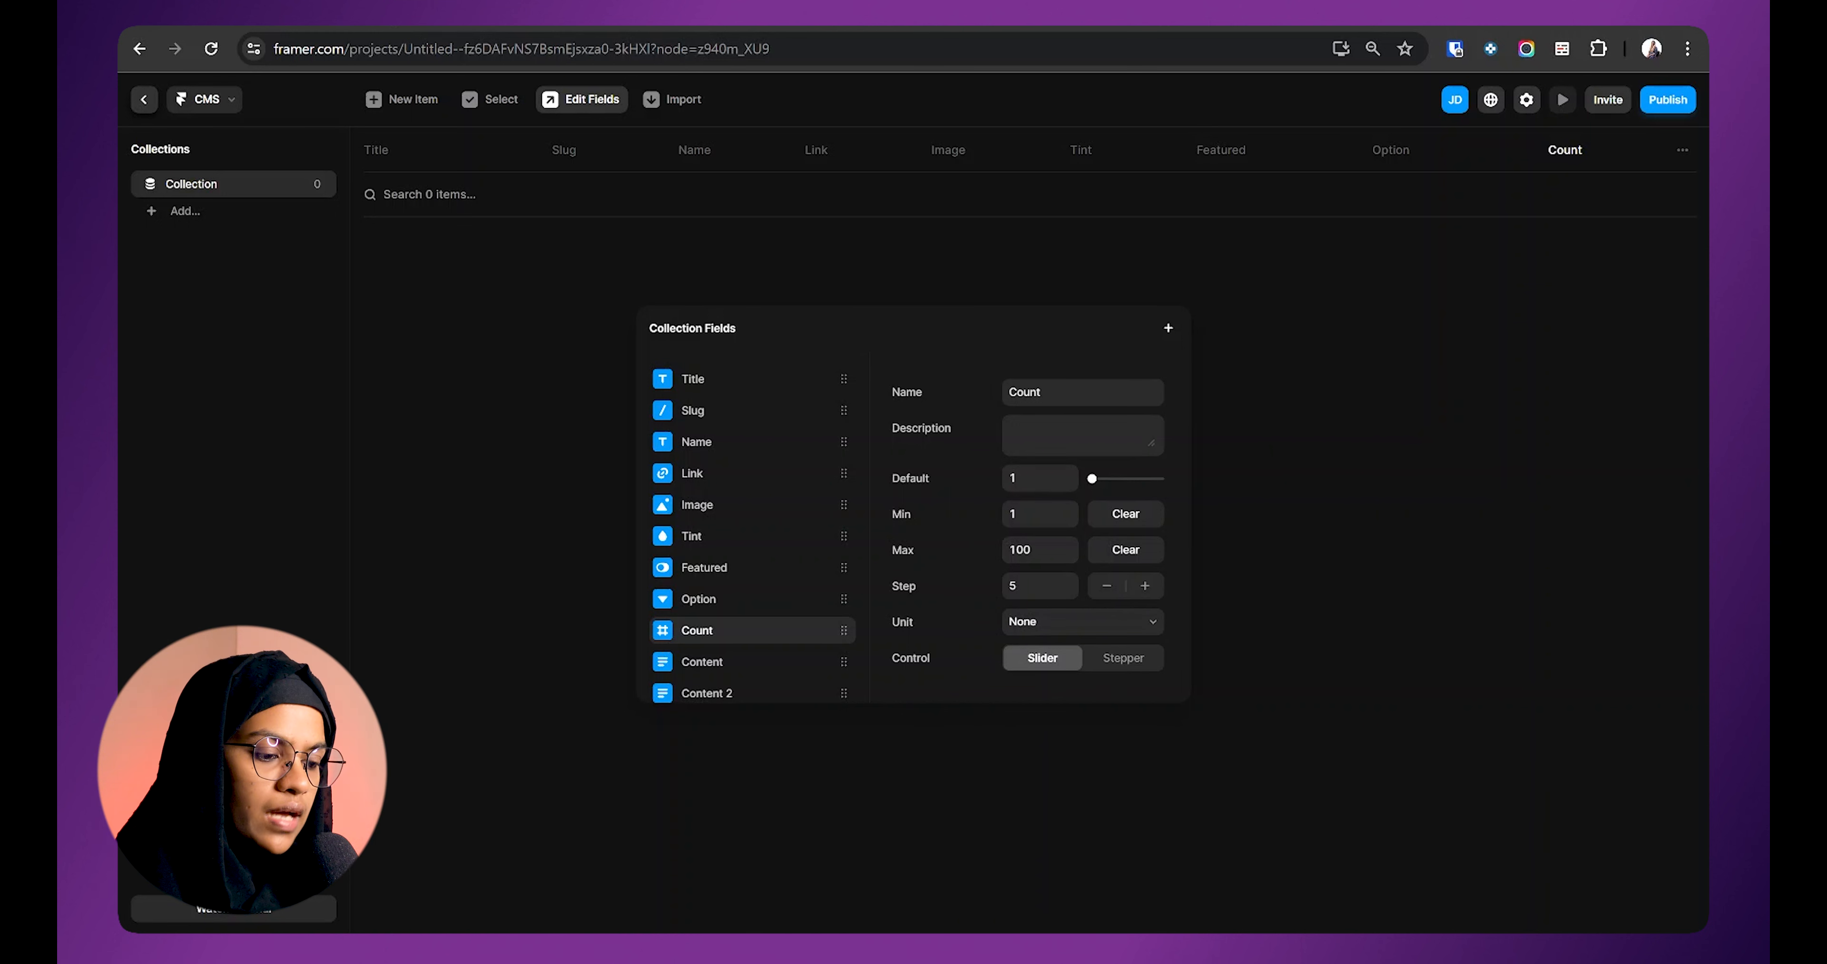
mouse_move(1093, 483)
left_mouse_down()
mouse_move(1121, 489)
mouse_move(1092, 480)
left_mouse_up()
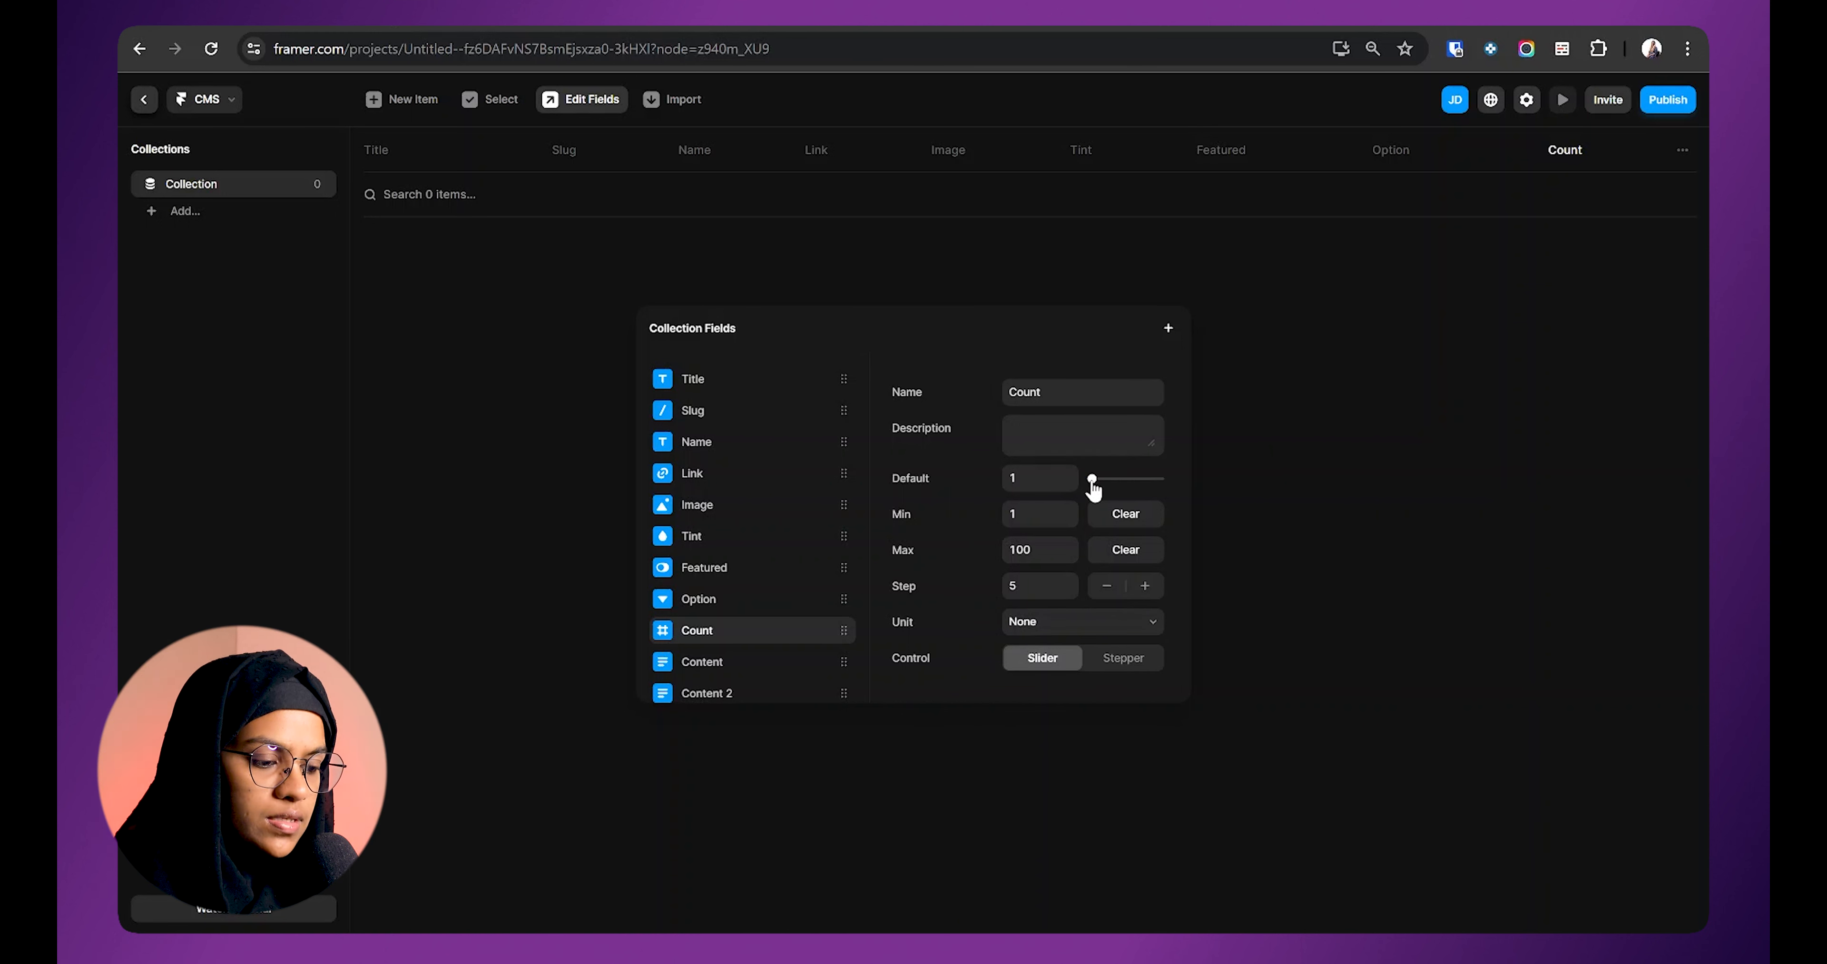
left_click(1123, 659)
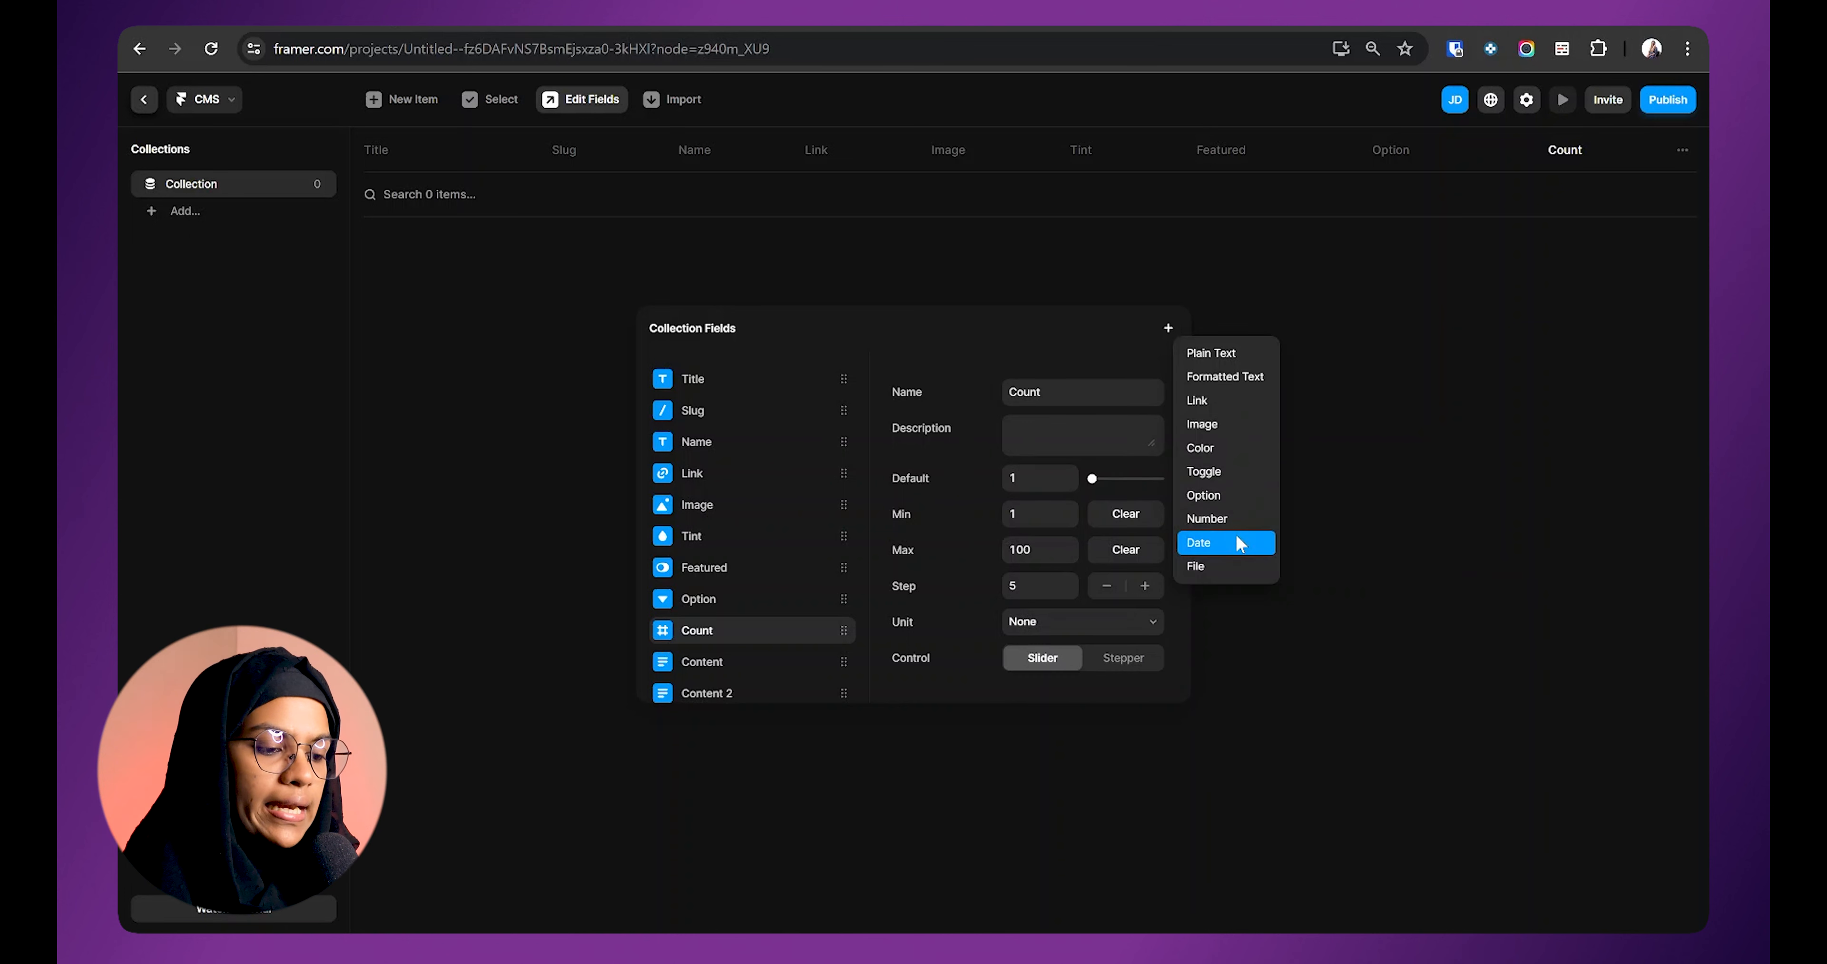
Step: Add Date and File fields, then edit the File field's allowed extensions
left_click(1237, 542)
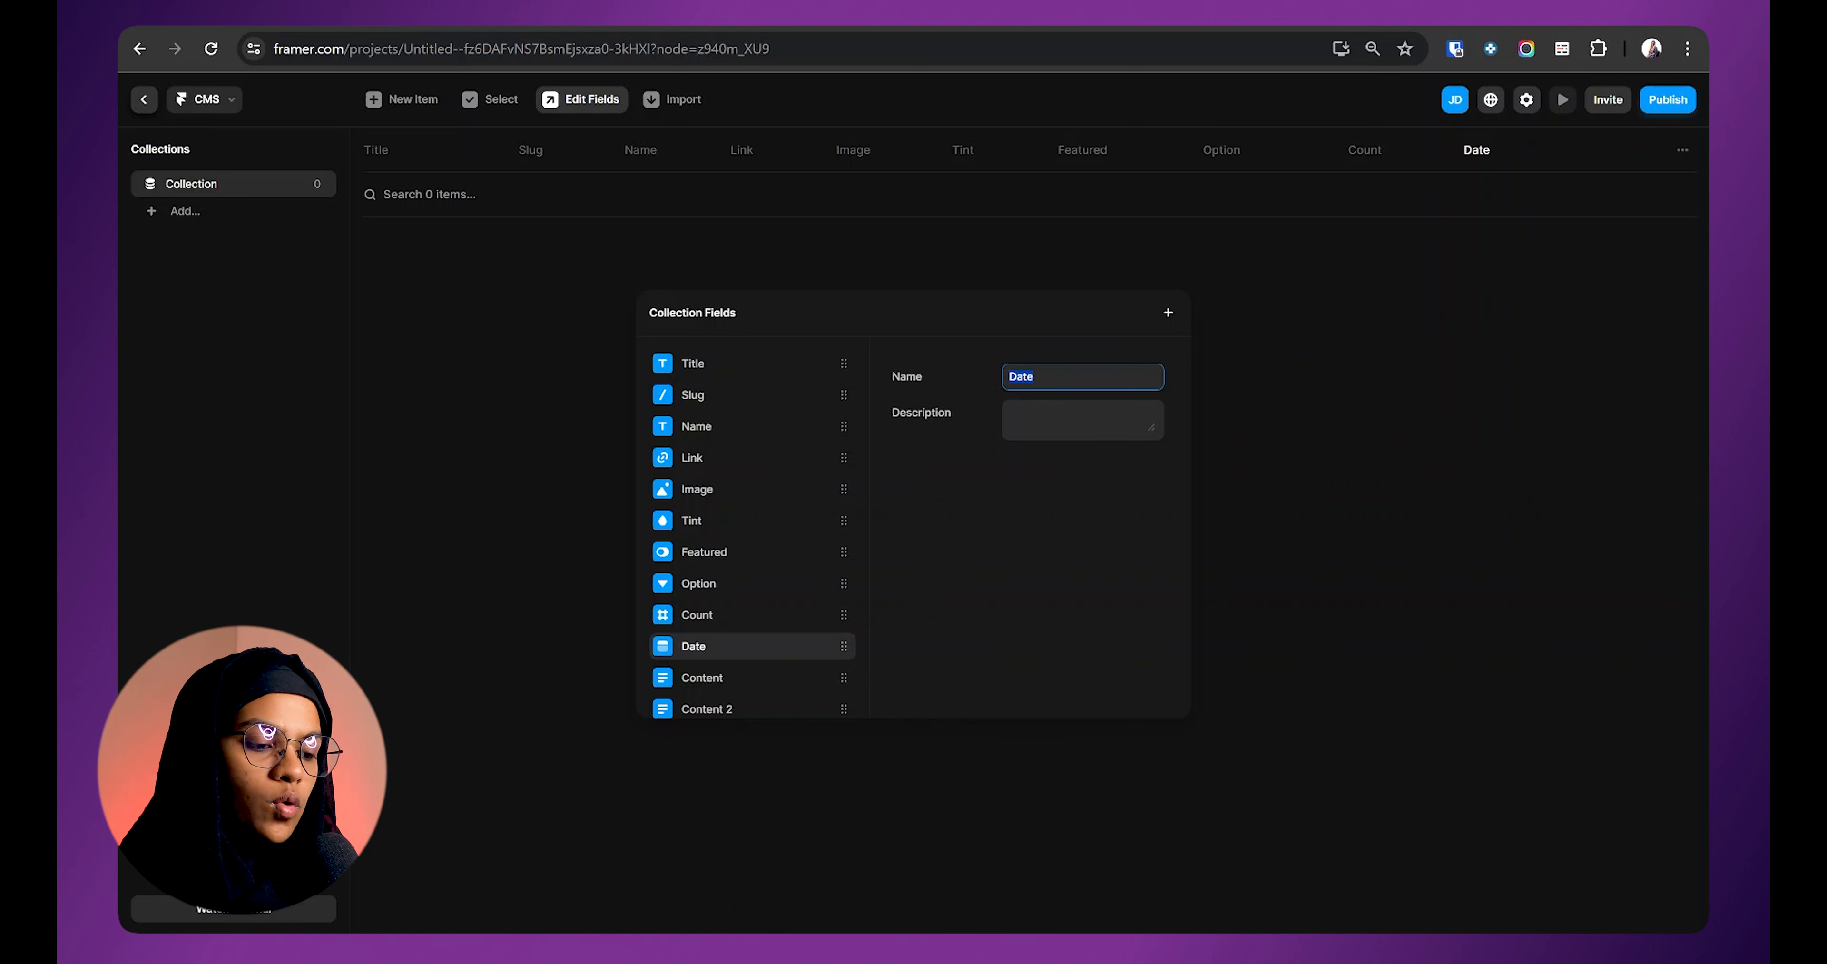
key("Tab")
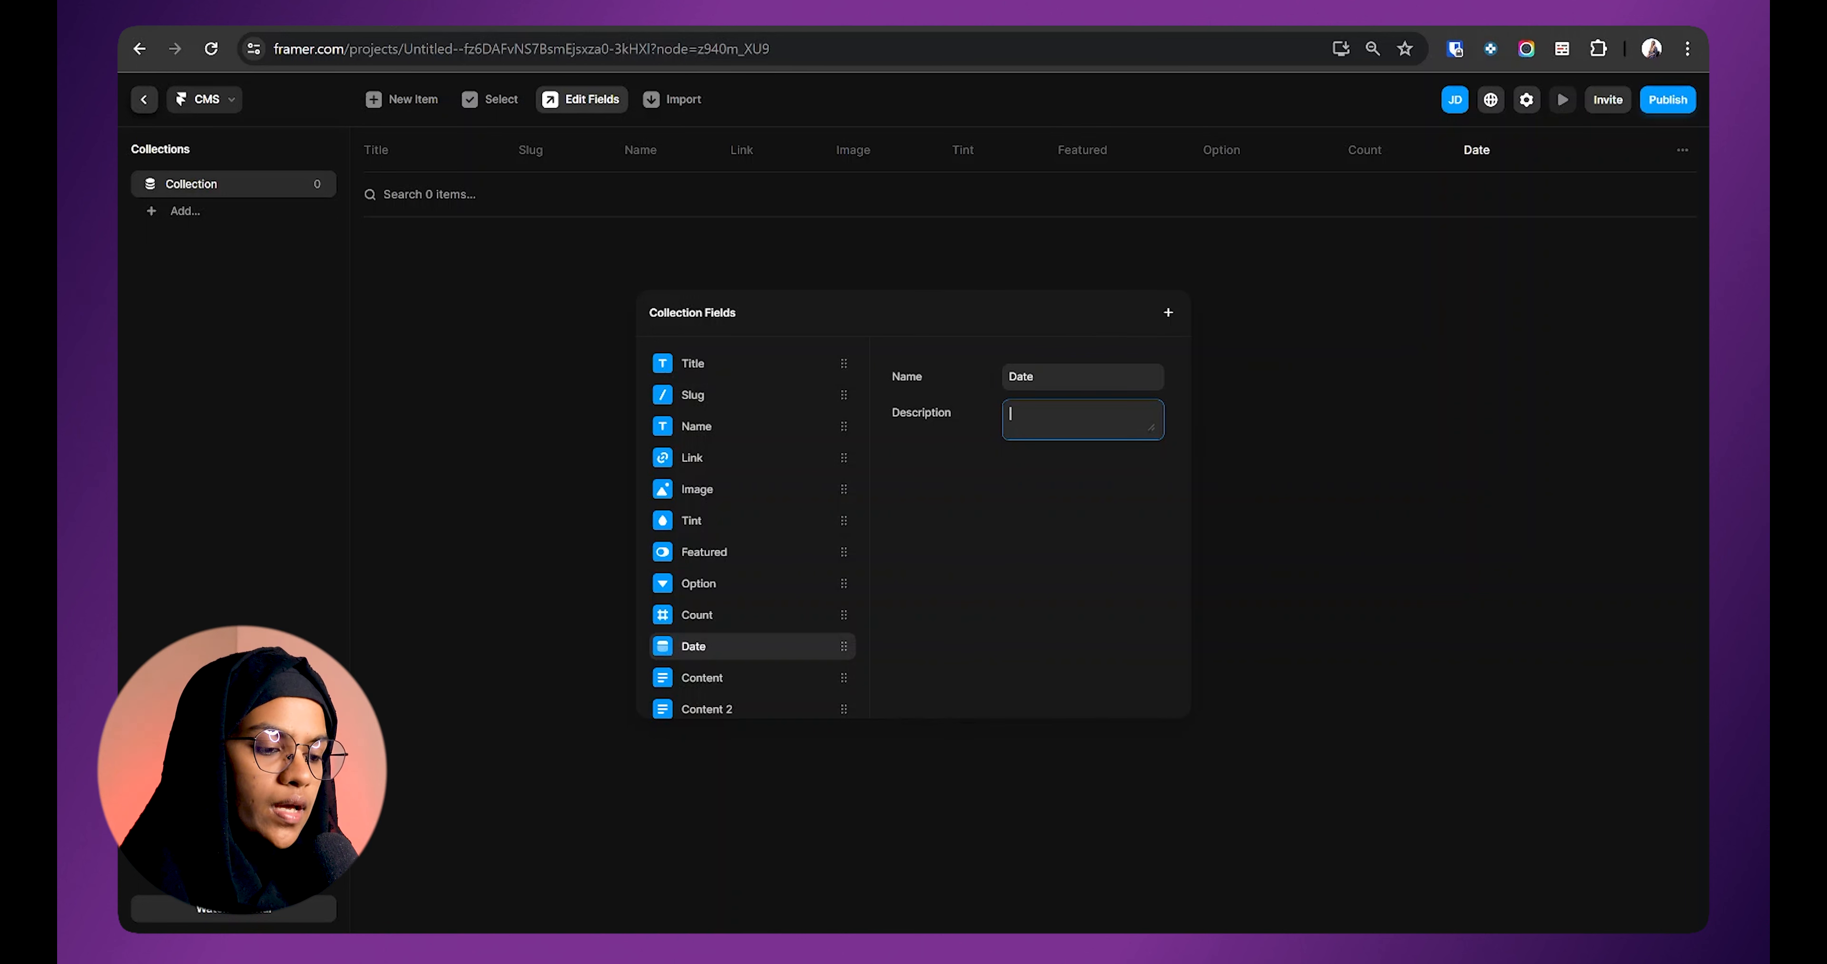
left_click(1167, 311)
left_click(1184, 554)
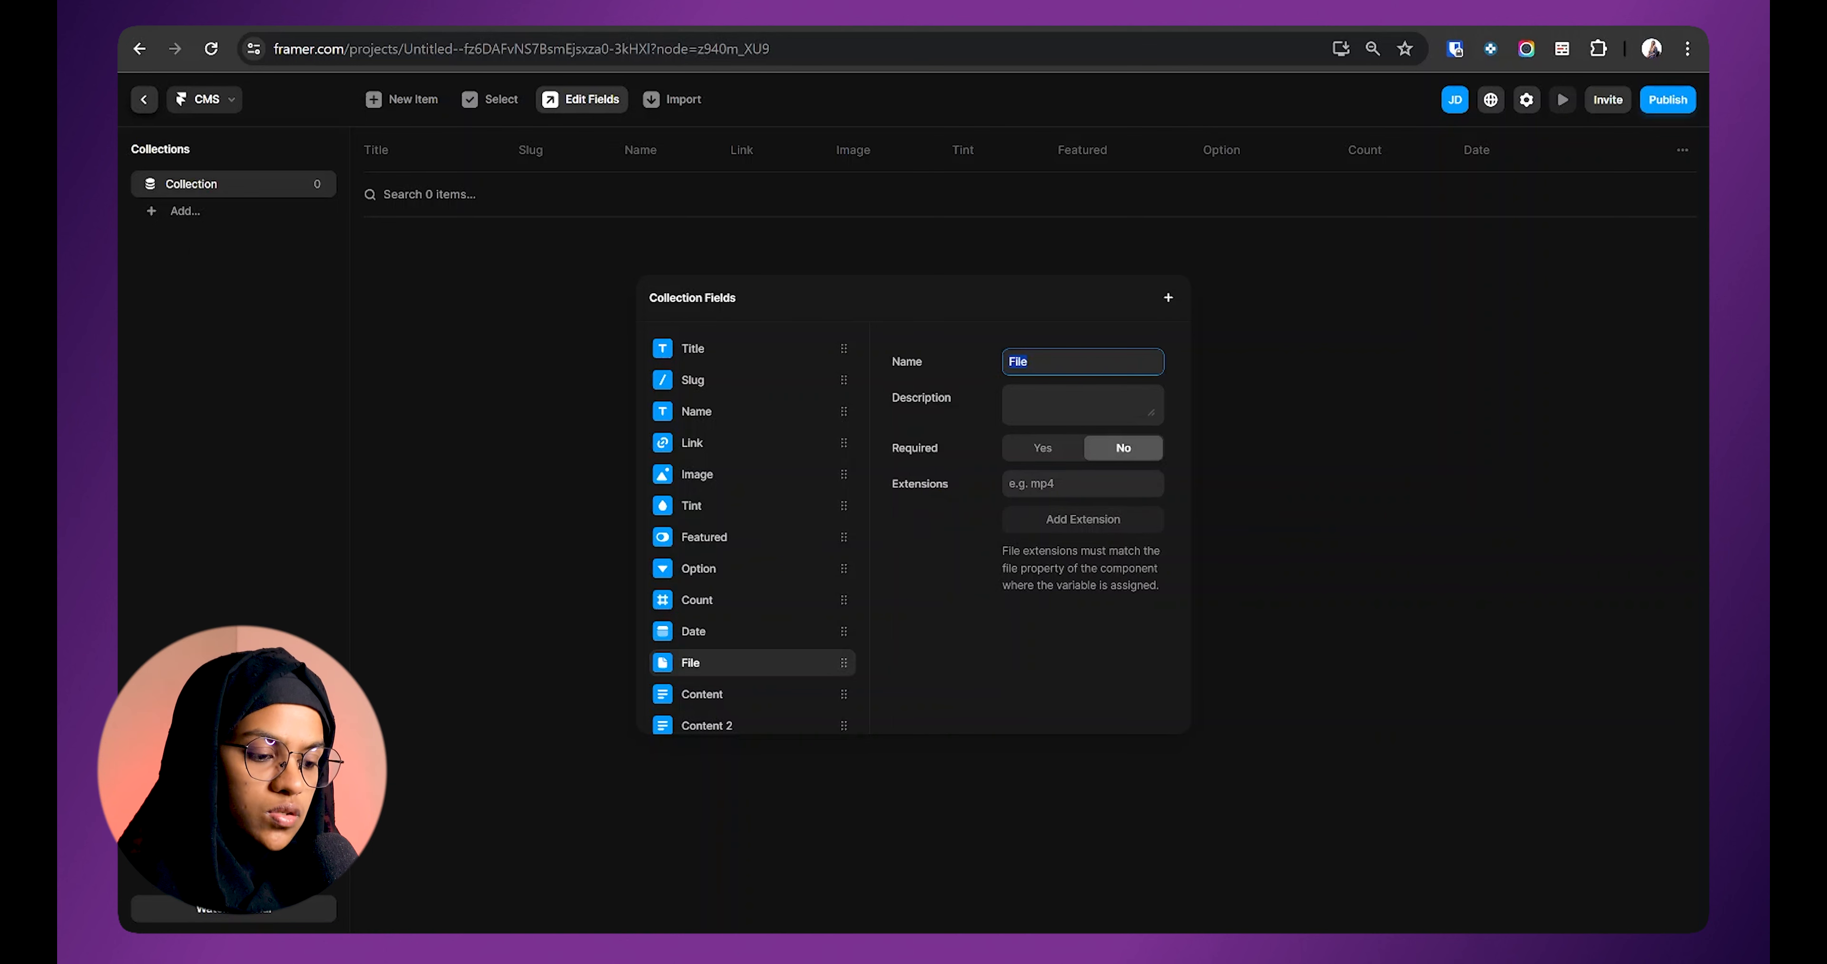
left_click(1063, 483)
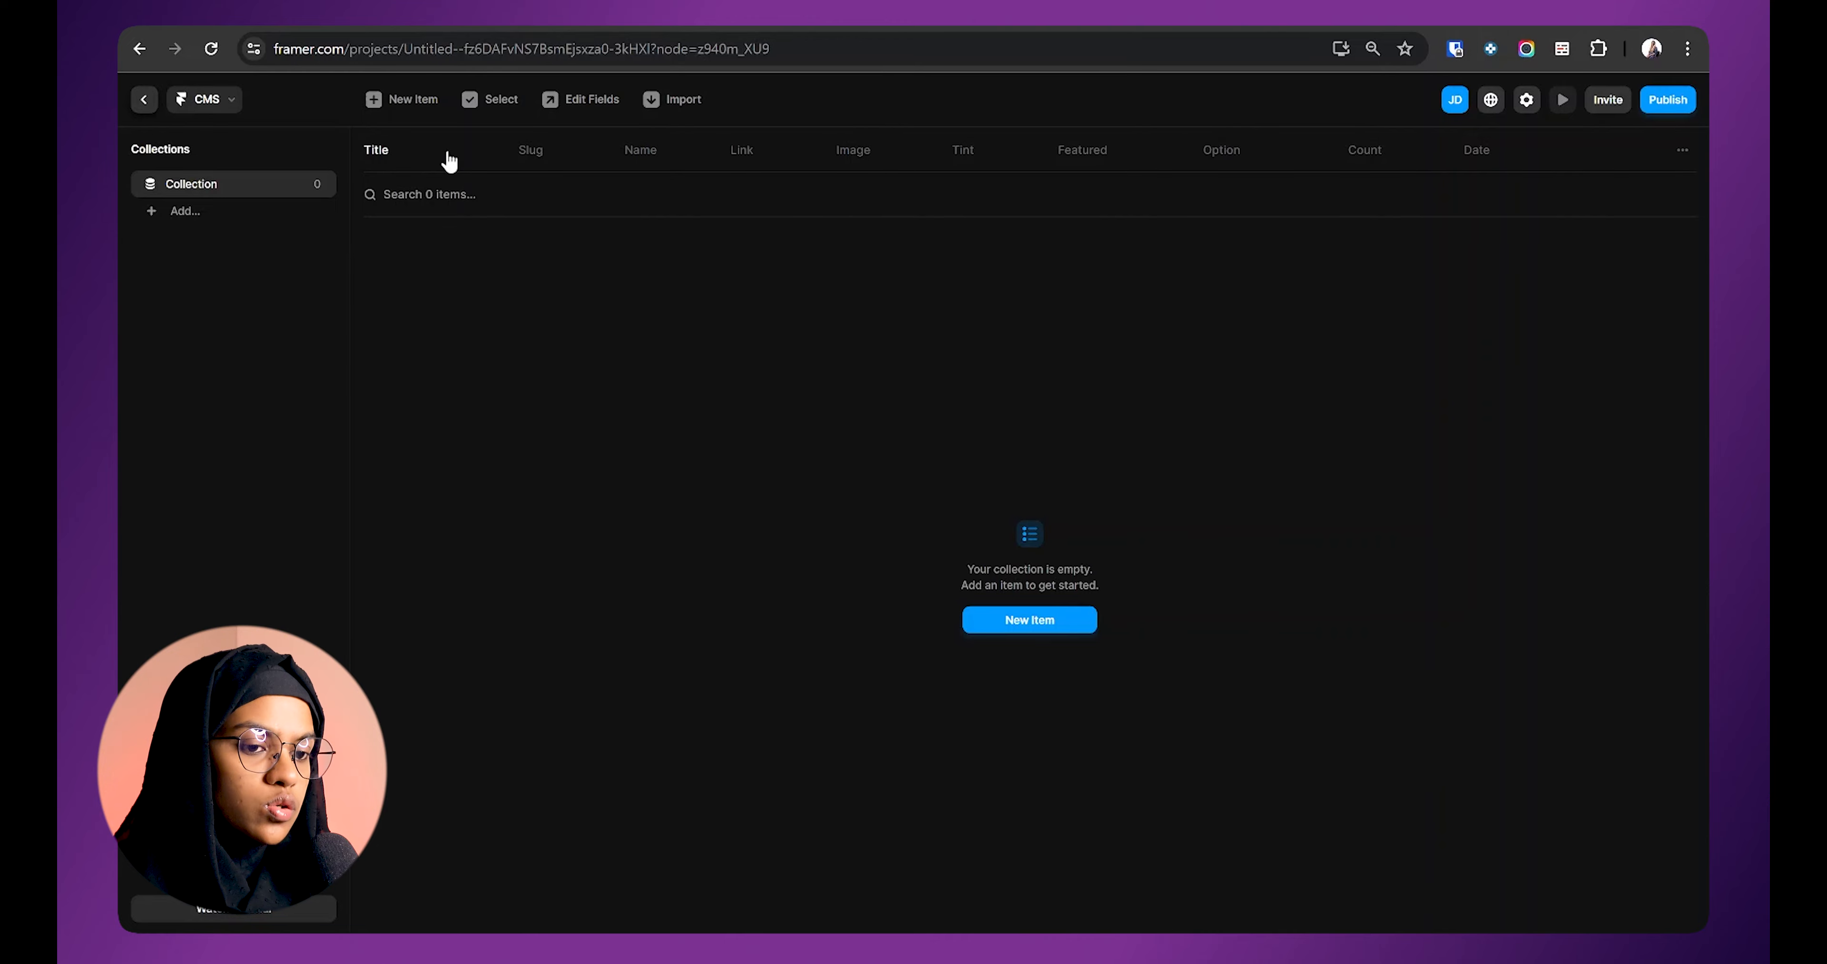
Step: Start a new collection item and go through its Title, Slug, Name, Link and Image fields
left_click(406, 107)
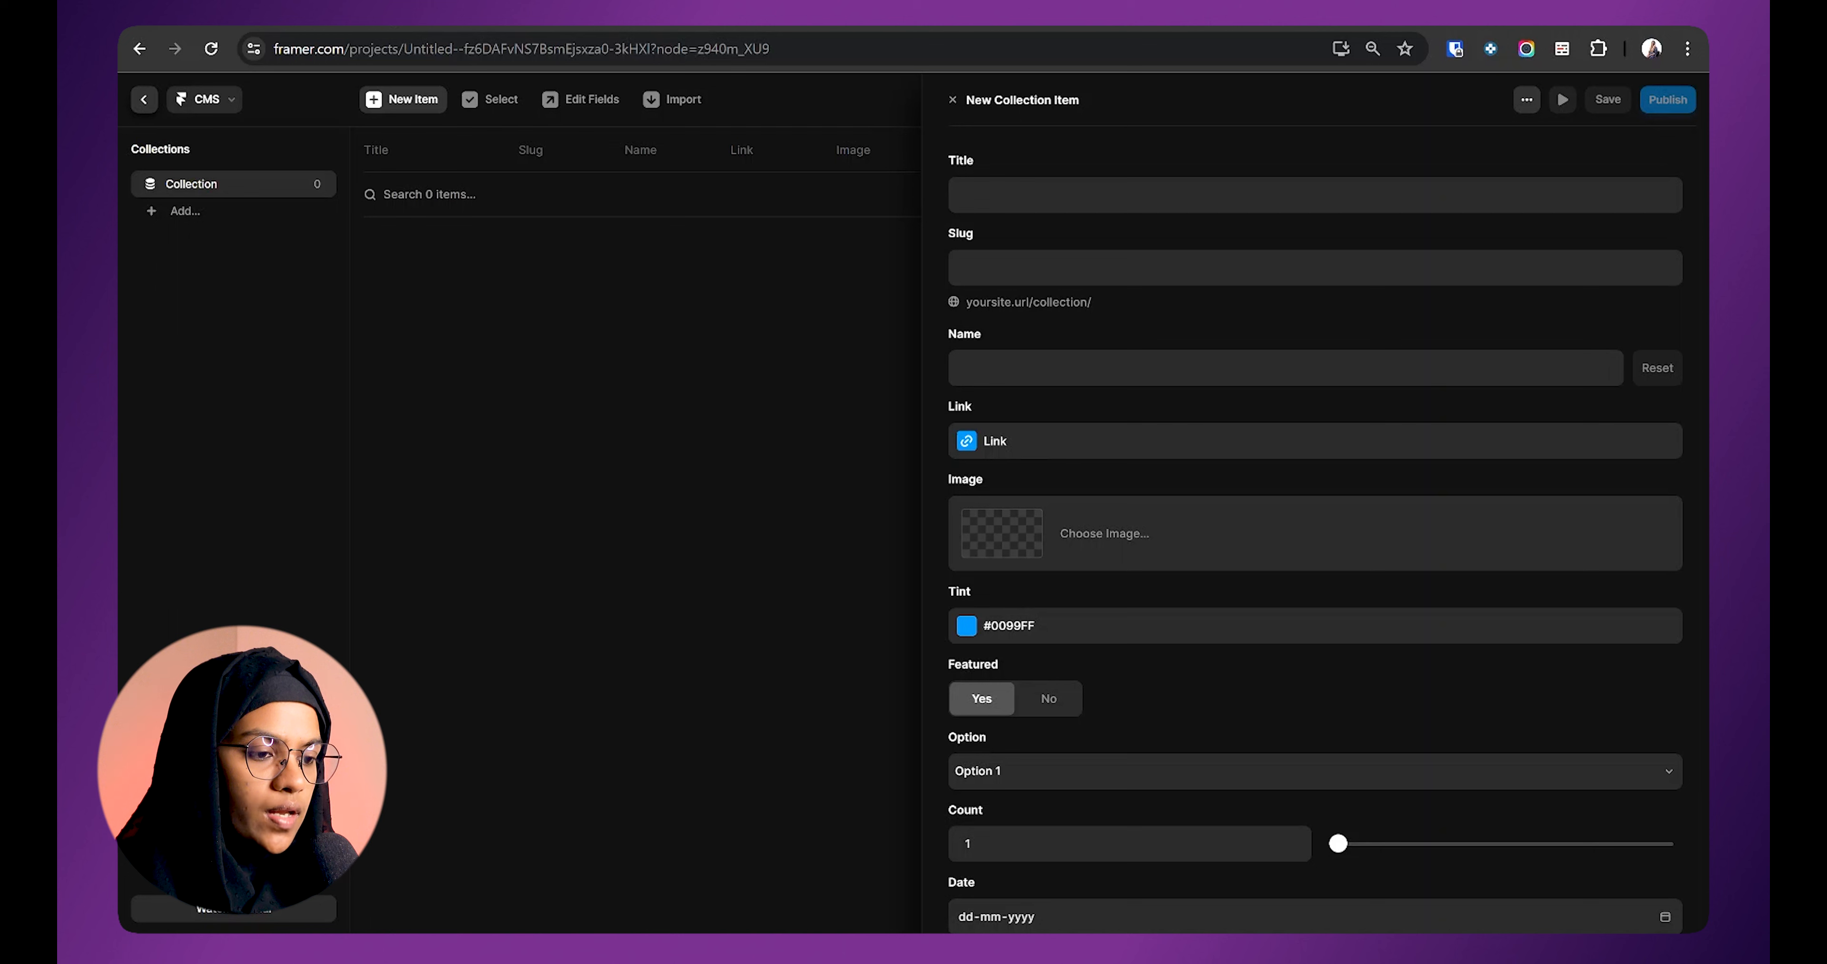
left_click(954, 189)
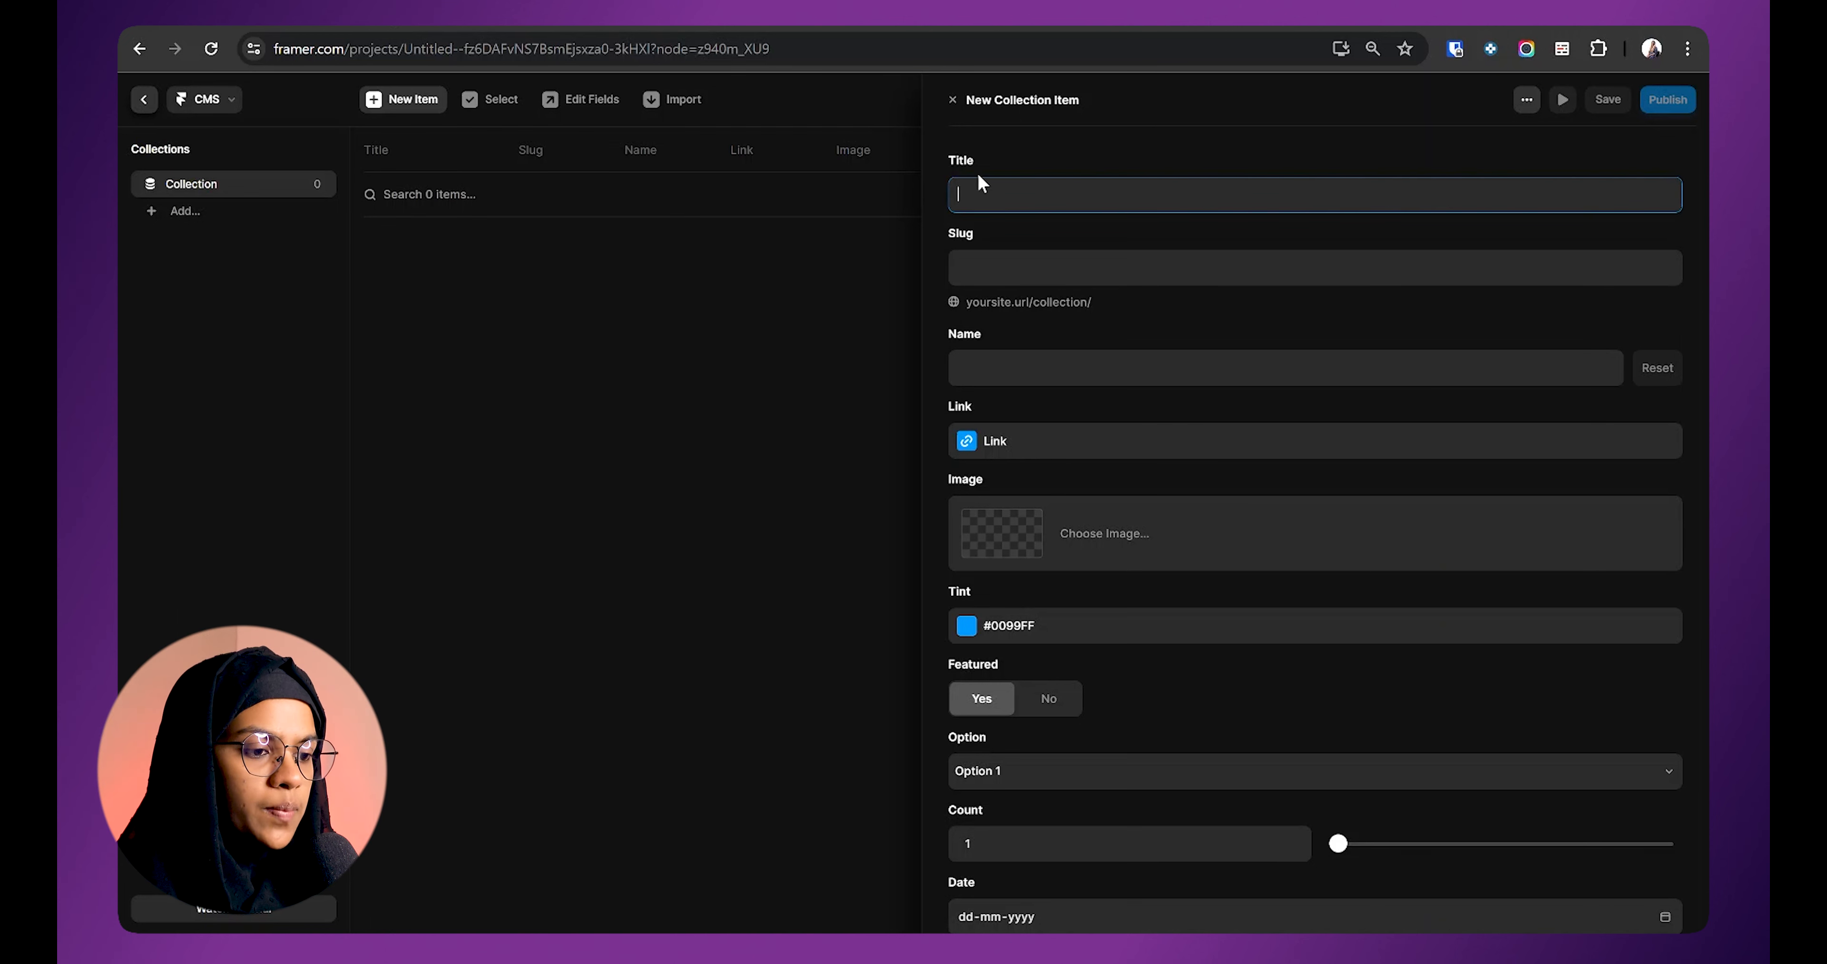
left_click(968, 273)
key("Tab")
scroll(1078, 413, "down", 1)
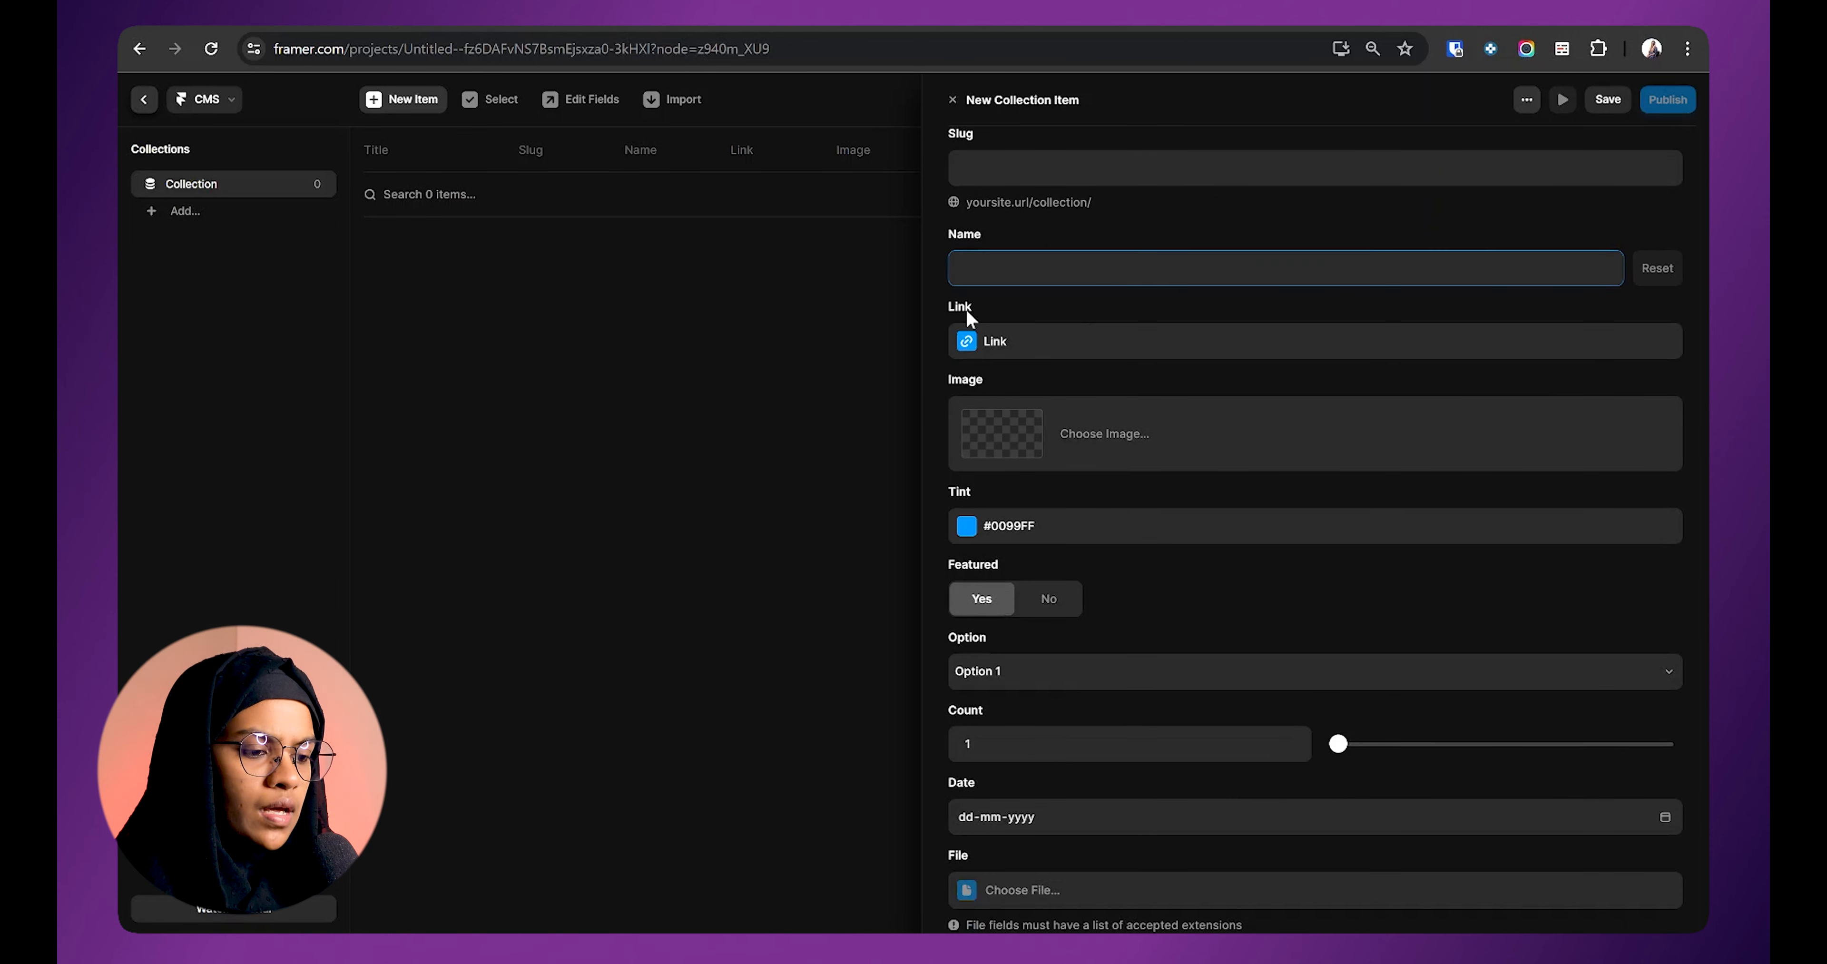
left_click(975, 347)
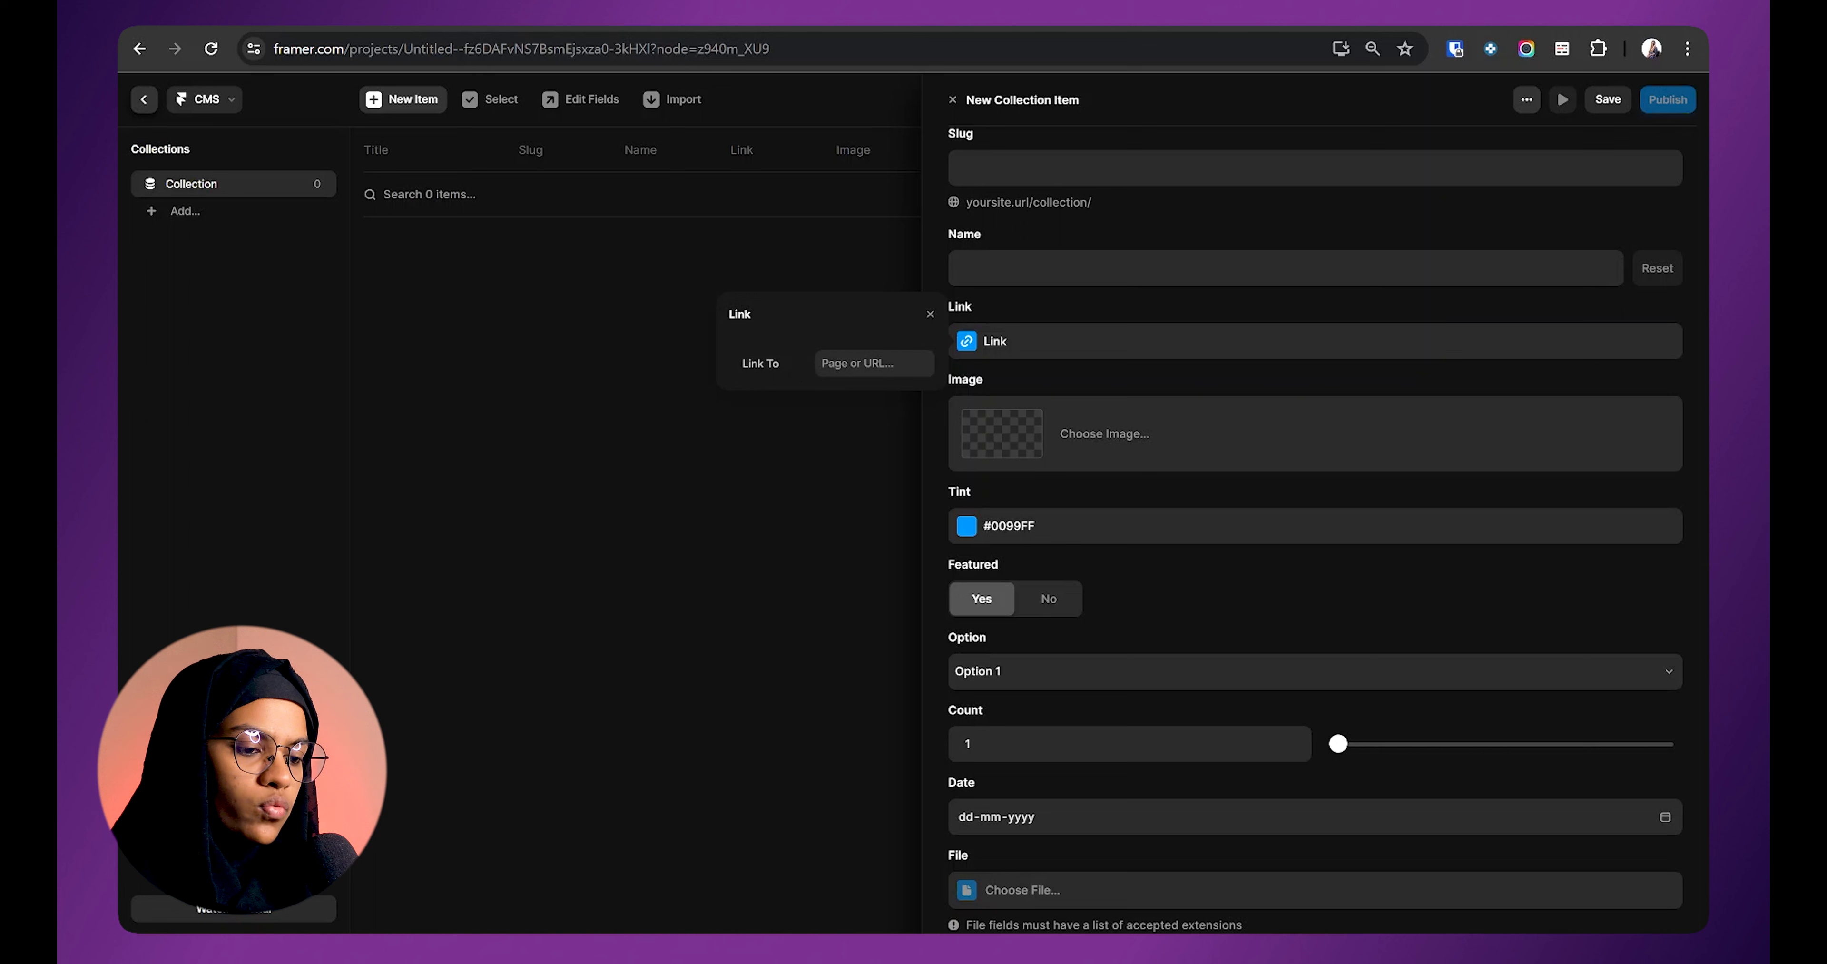
left_click(873, 363)
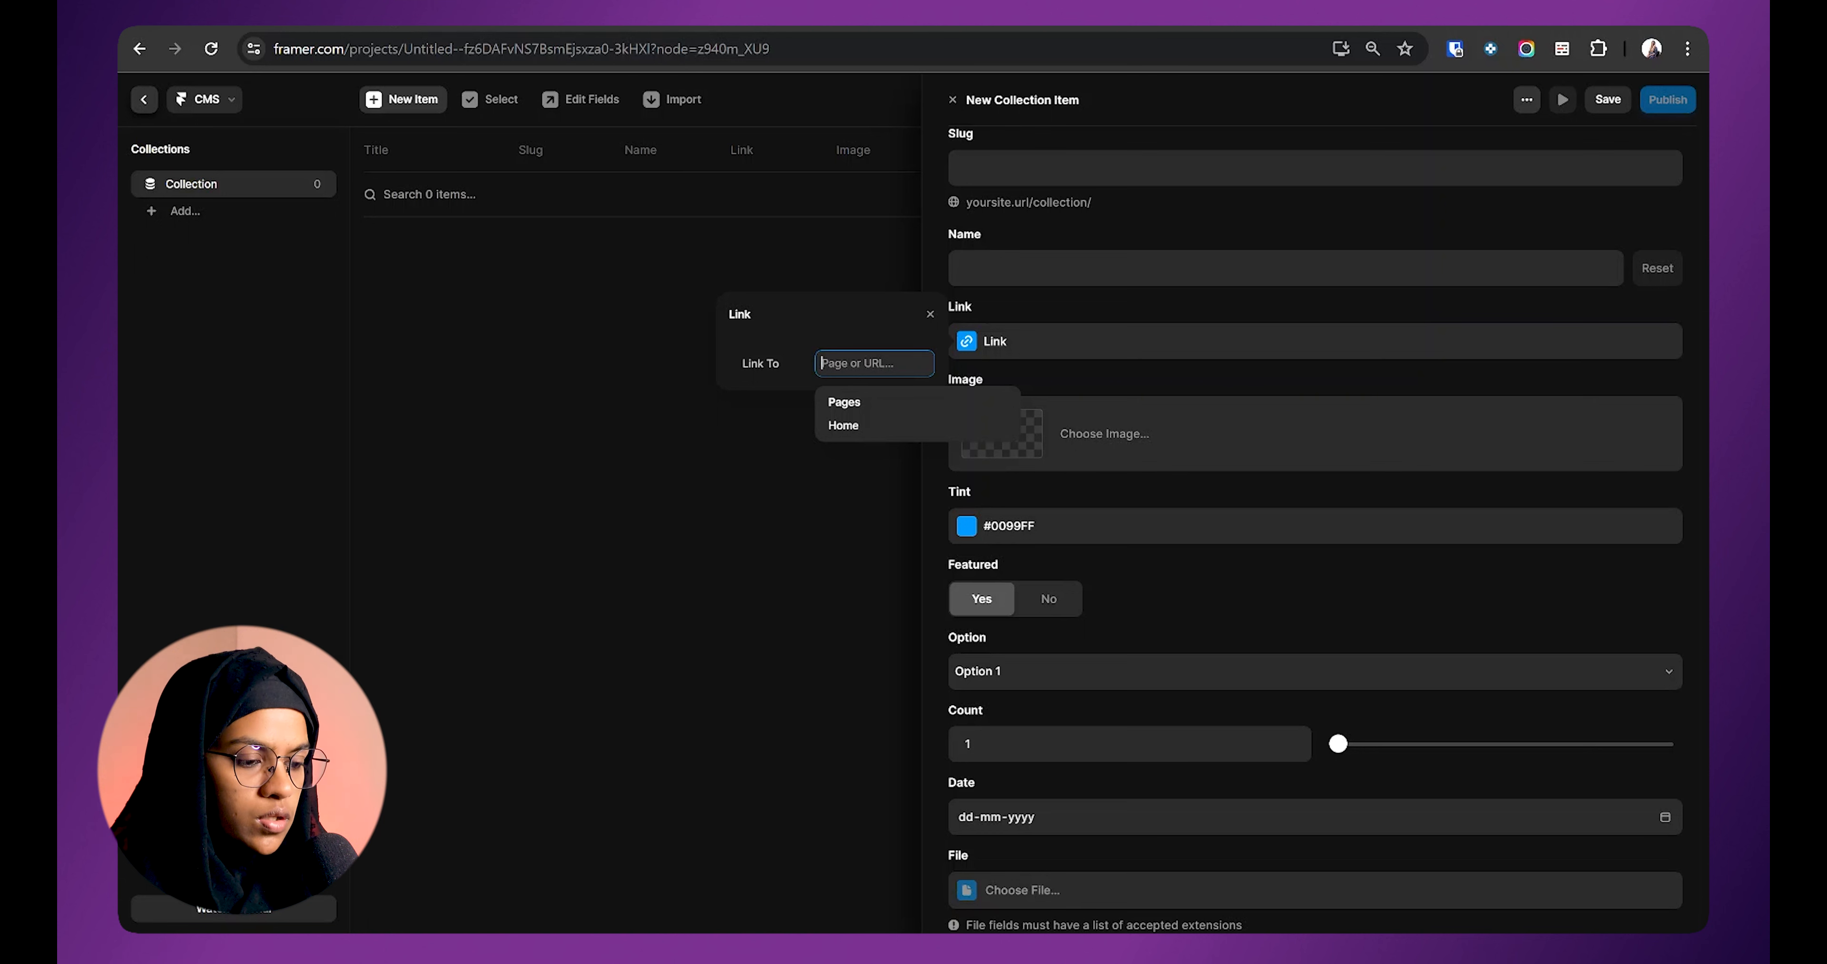
left_click(1046, 369)
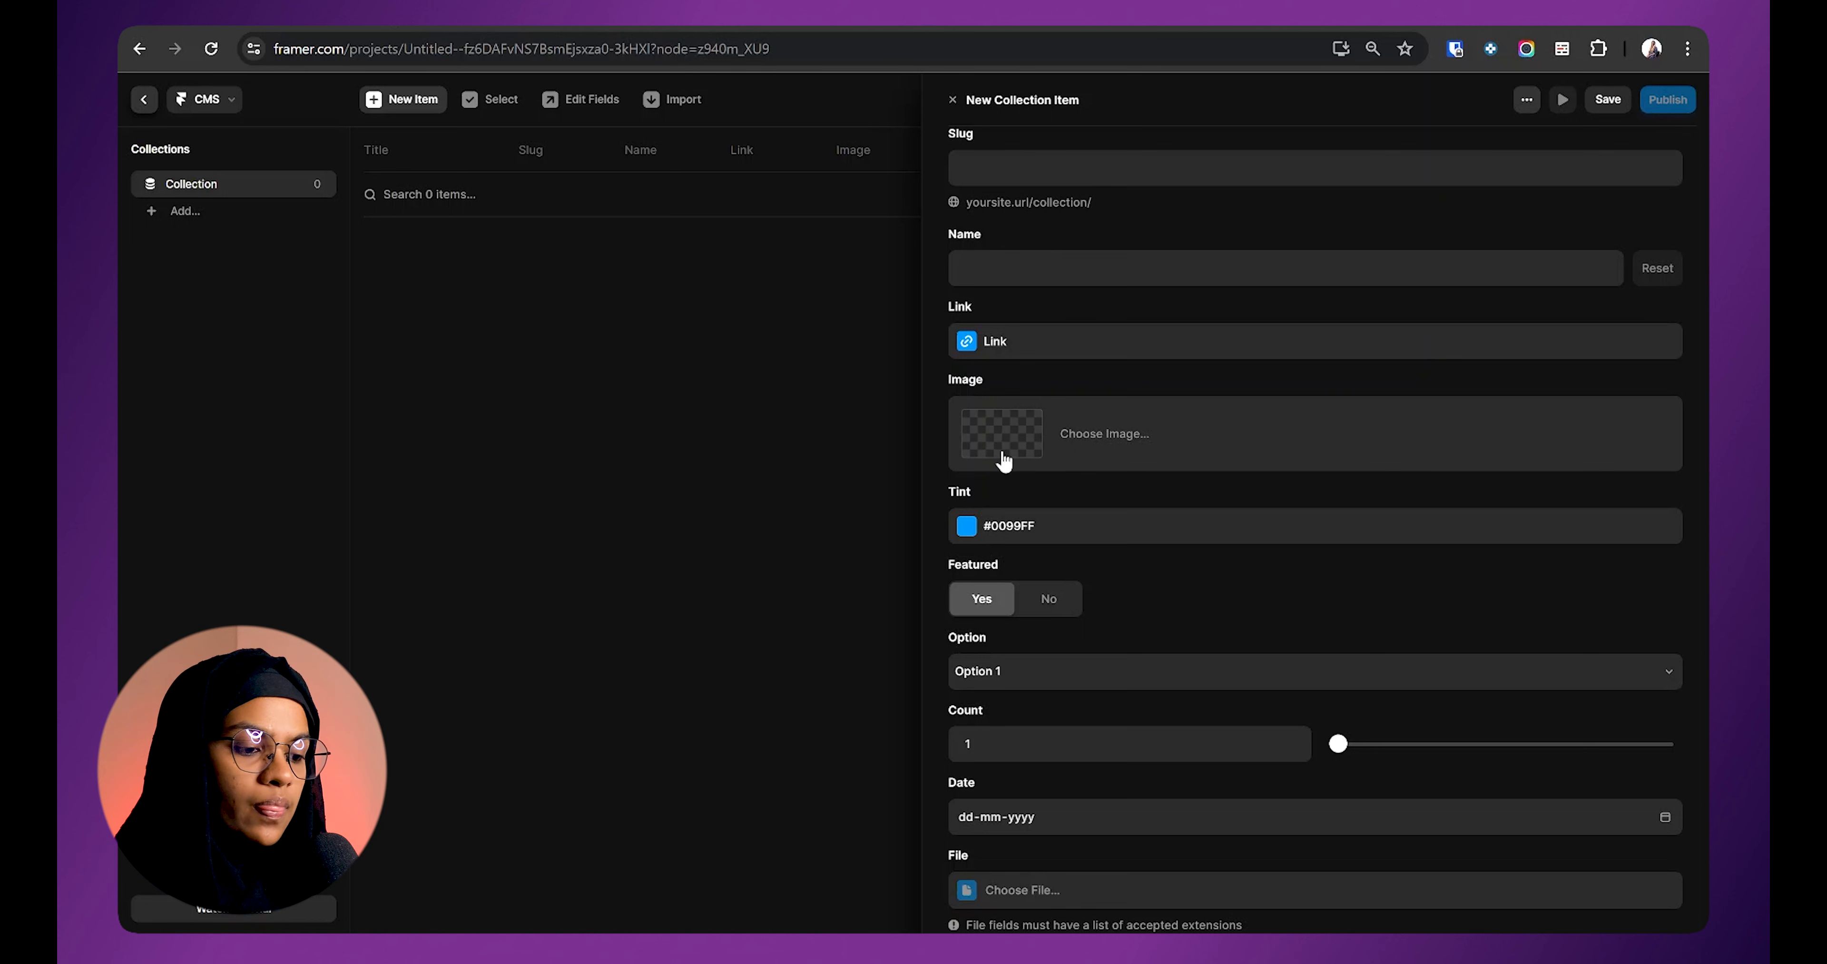
left_click(1020, 429)
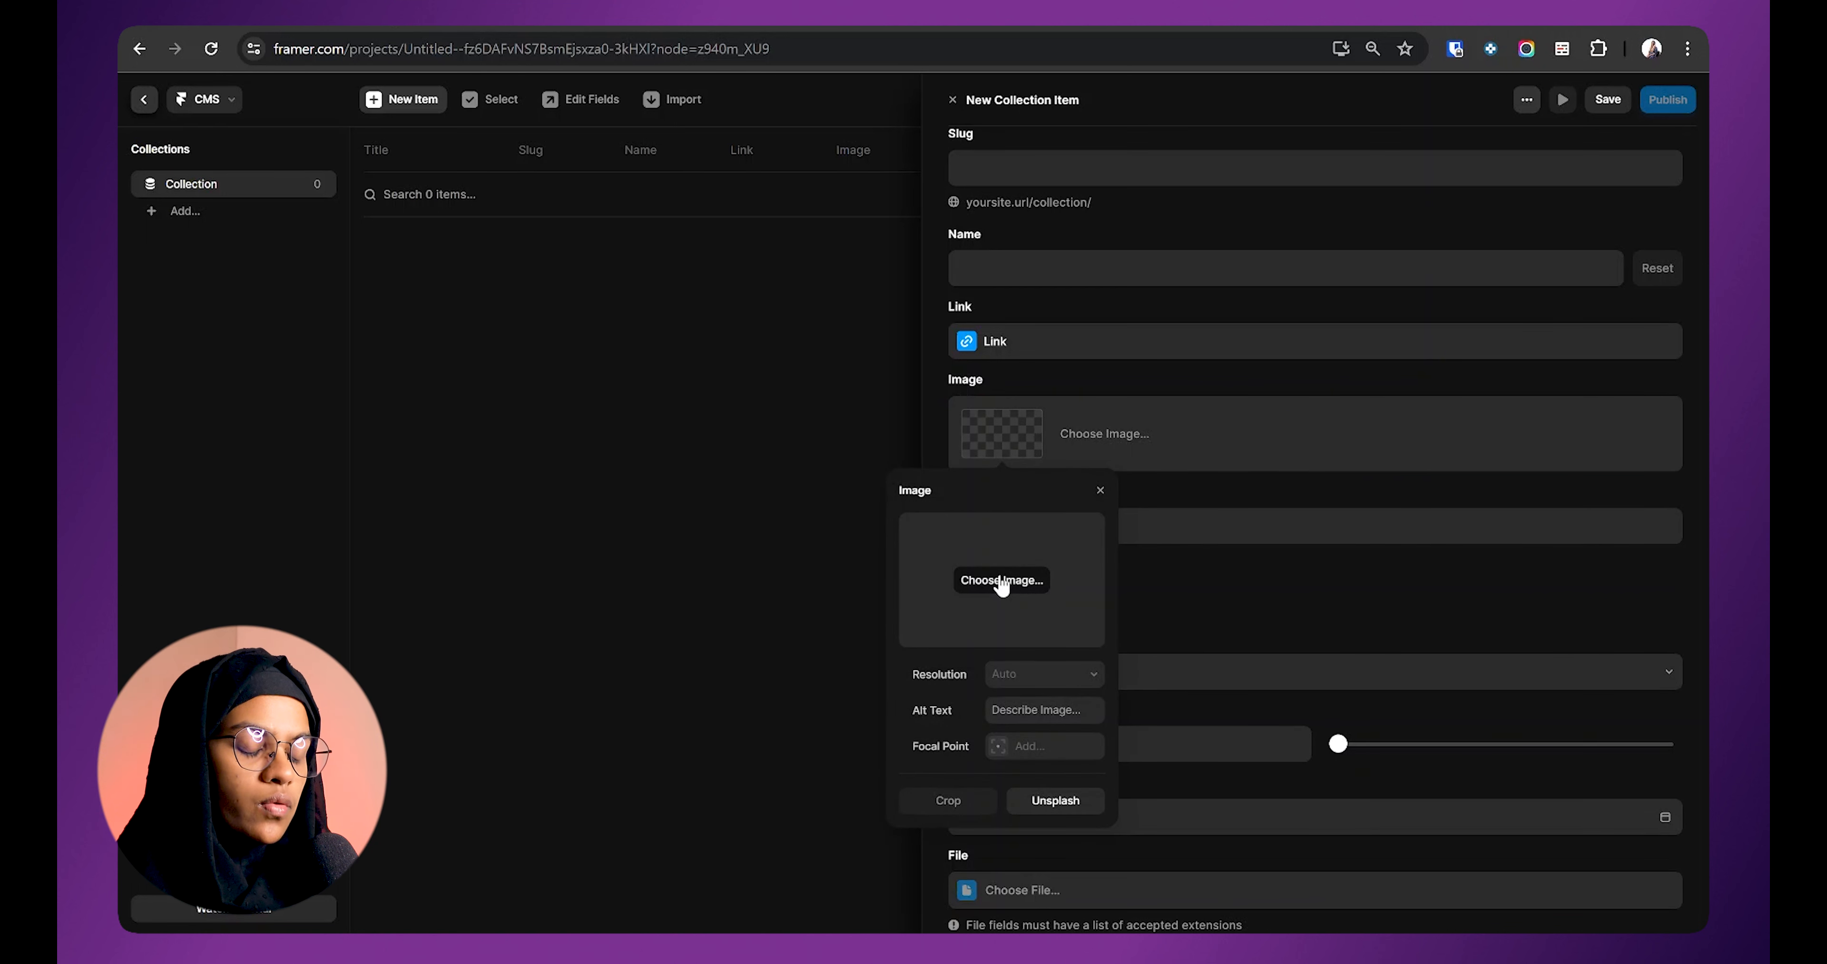
left_click(1014, 462)
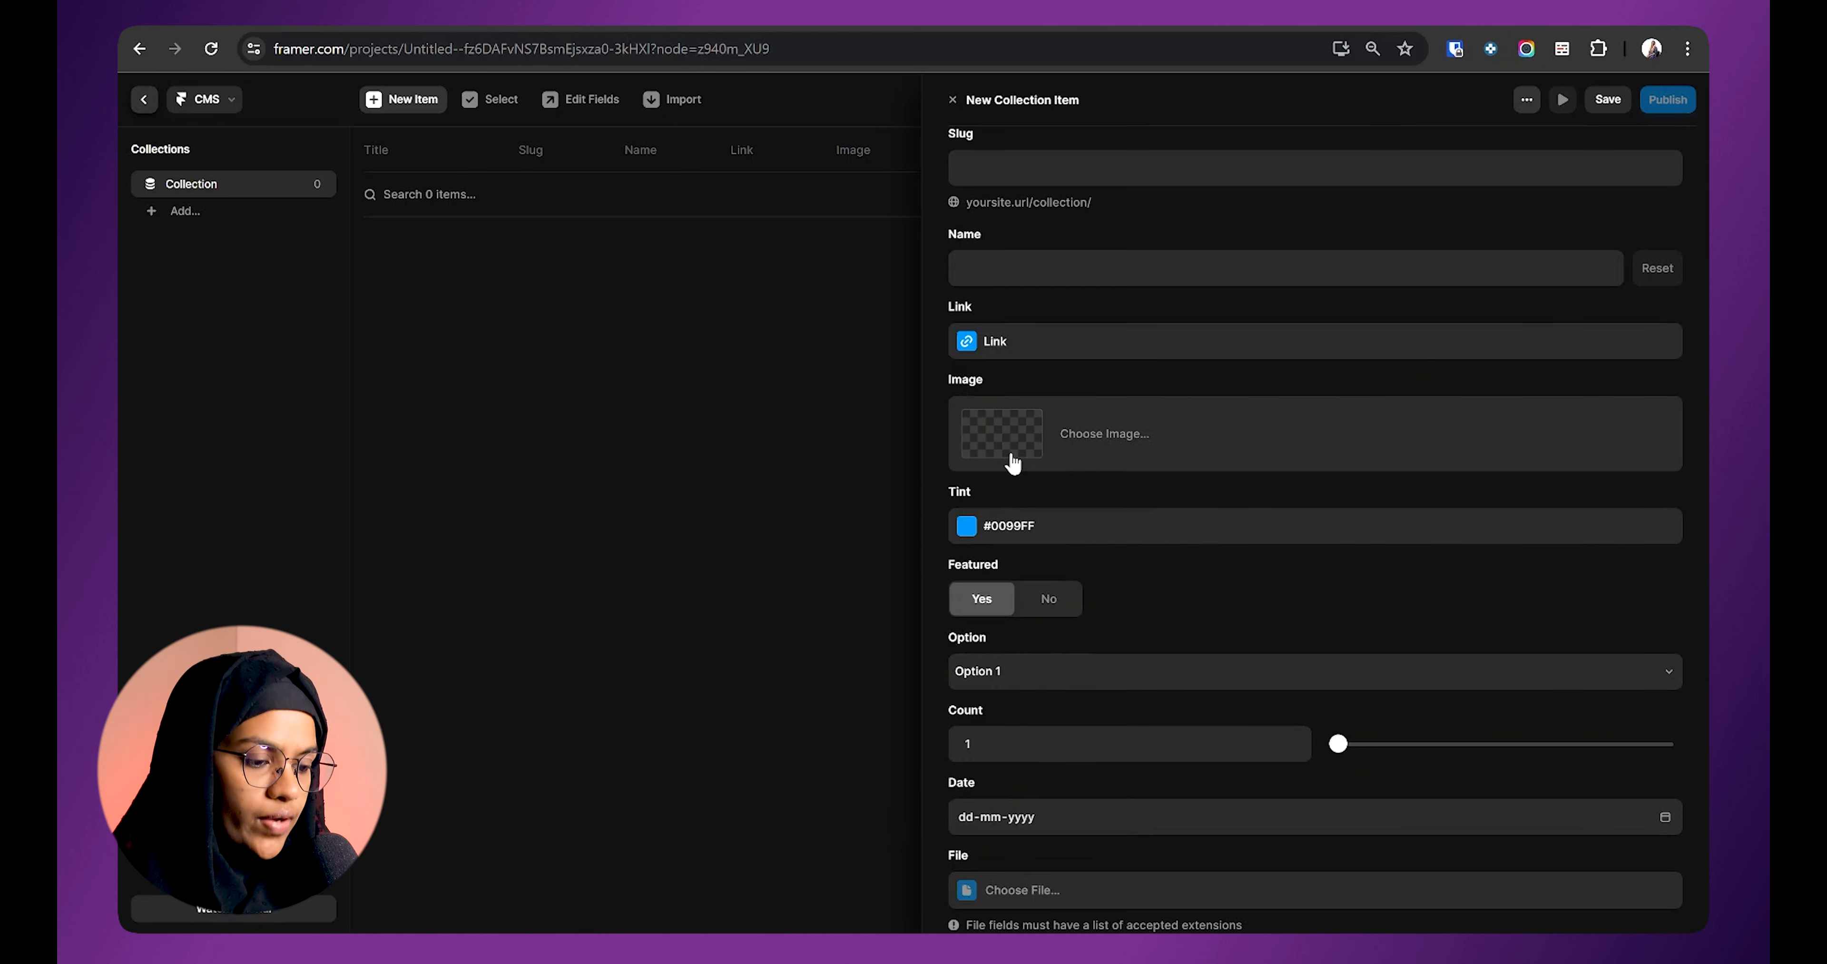
Step: Change the item's Tint from #0099FF to the lighter blue #70C6FF
left_click(966, 526)
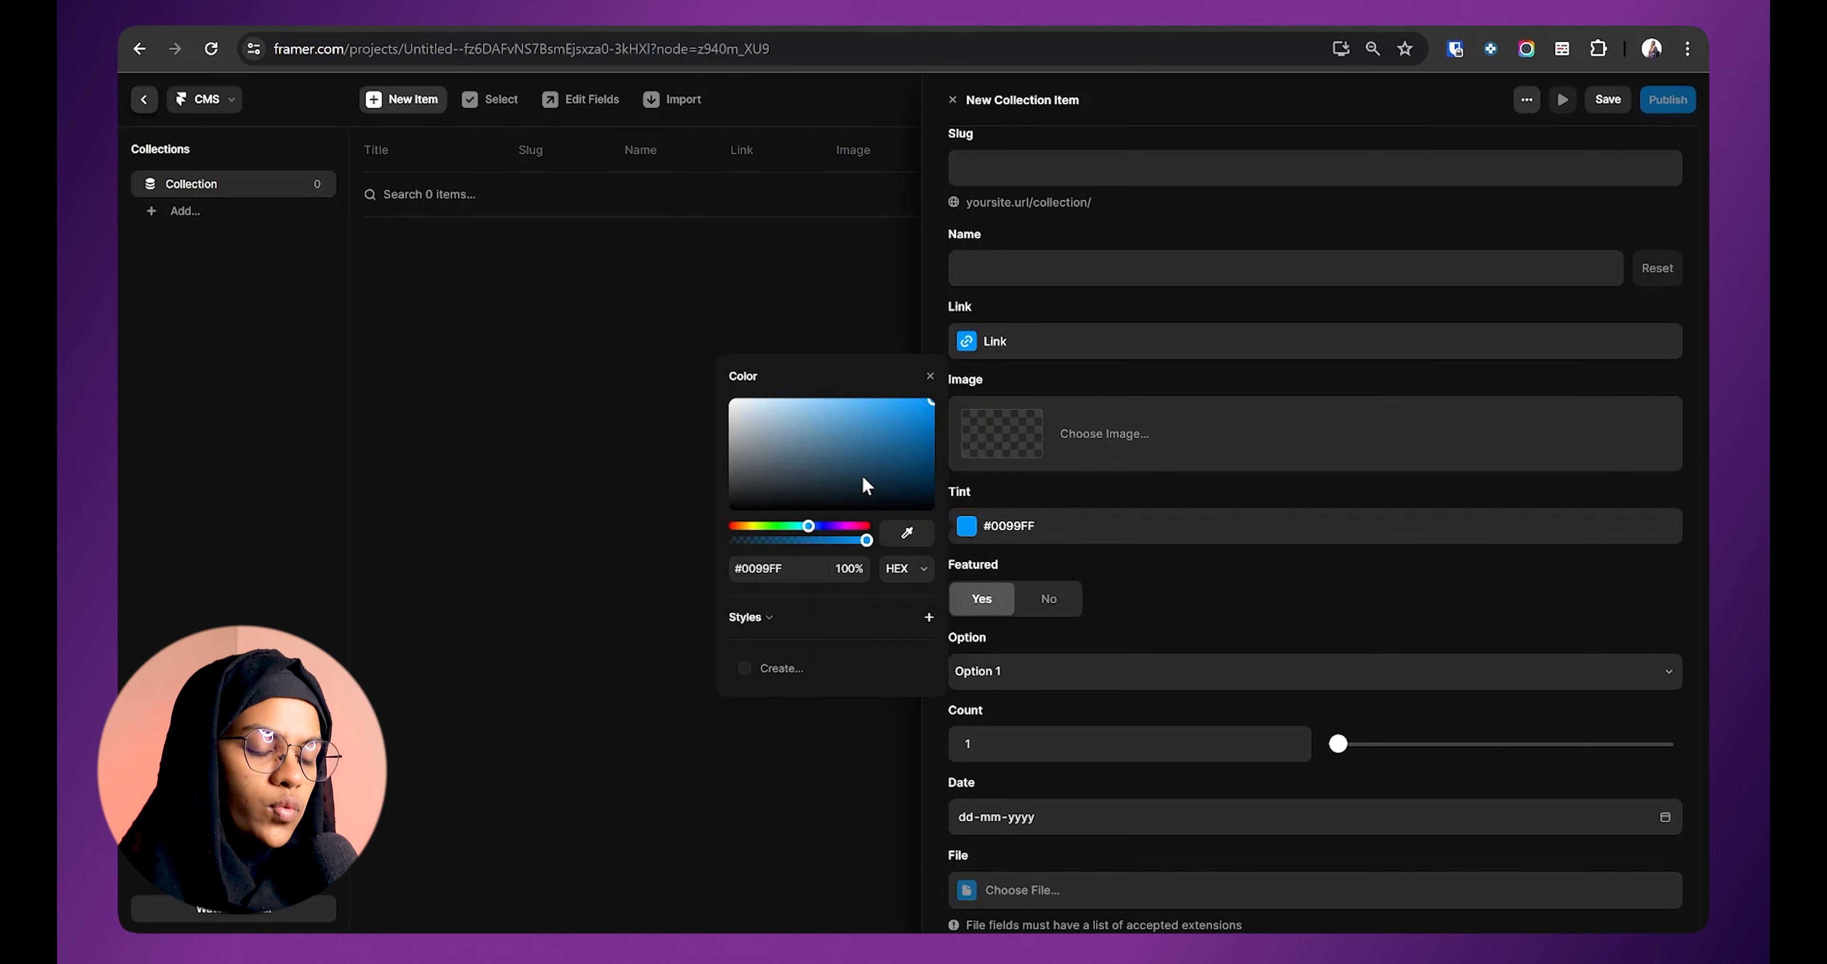
left_click(846, 403)
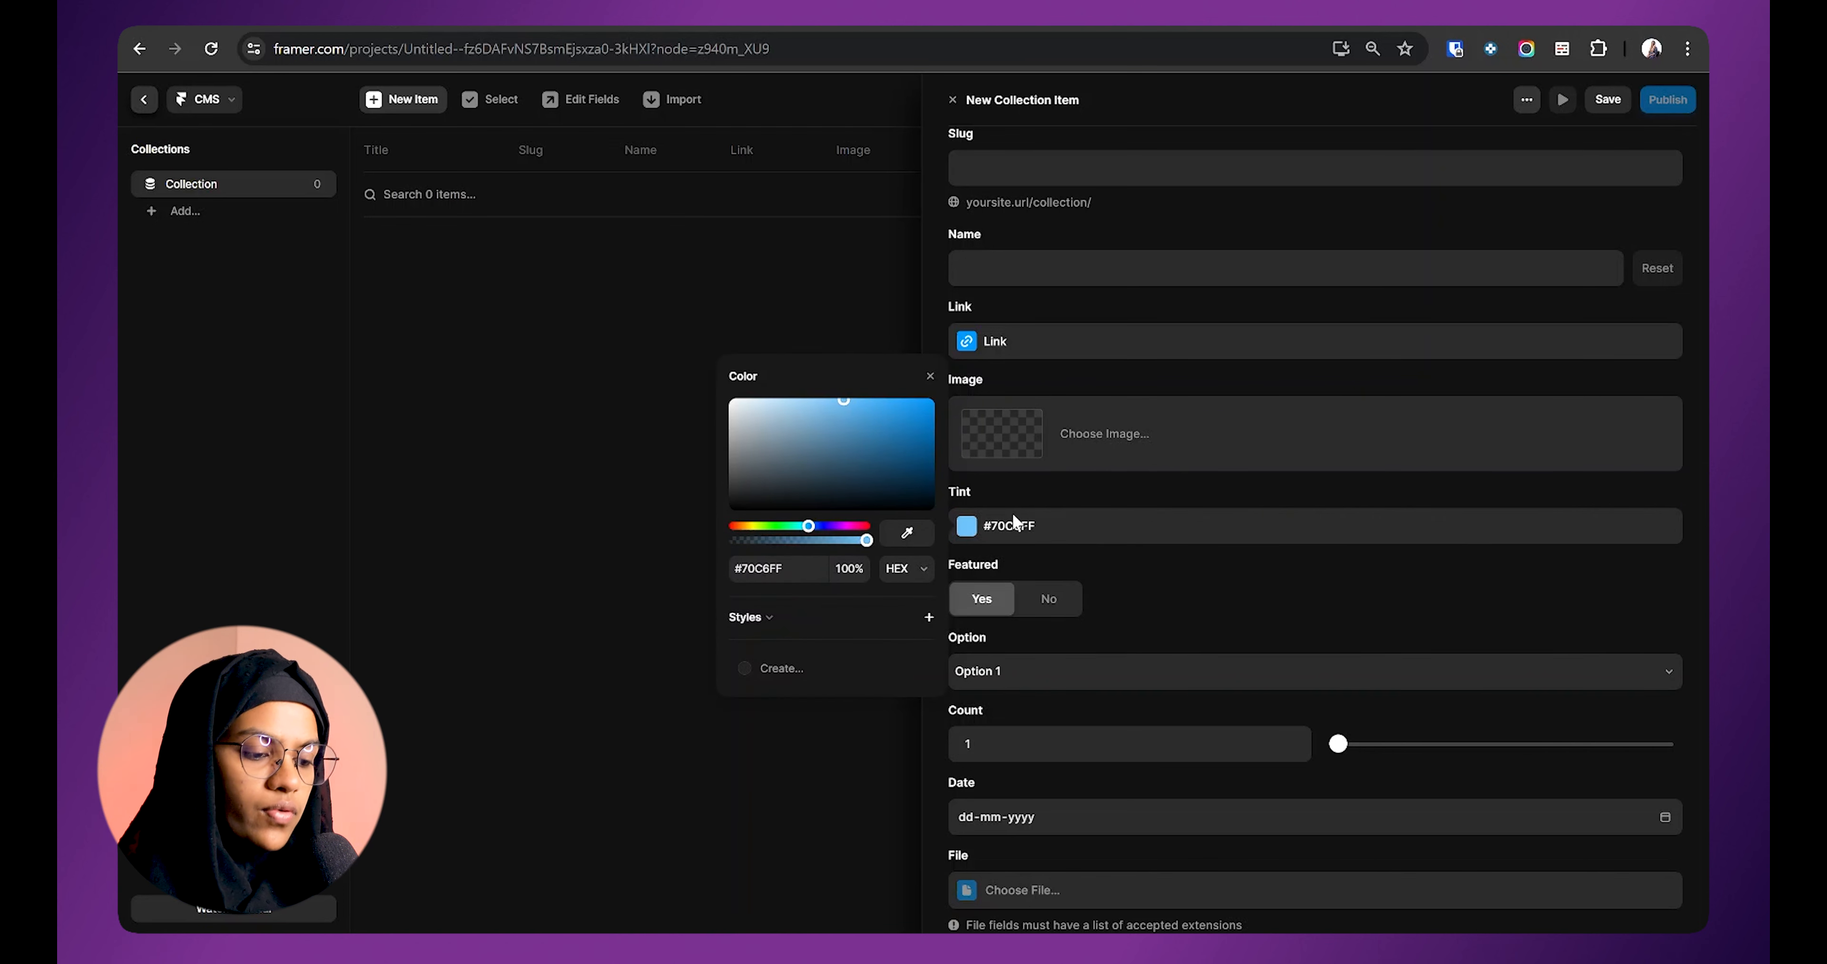
left_click(1000, 495)
scroll(1015, 546, "down", 3)
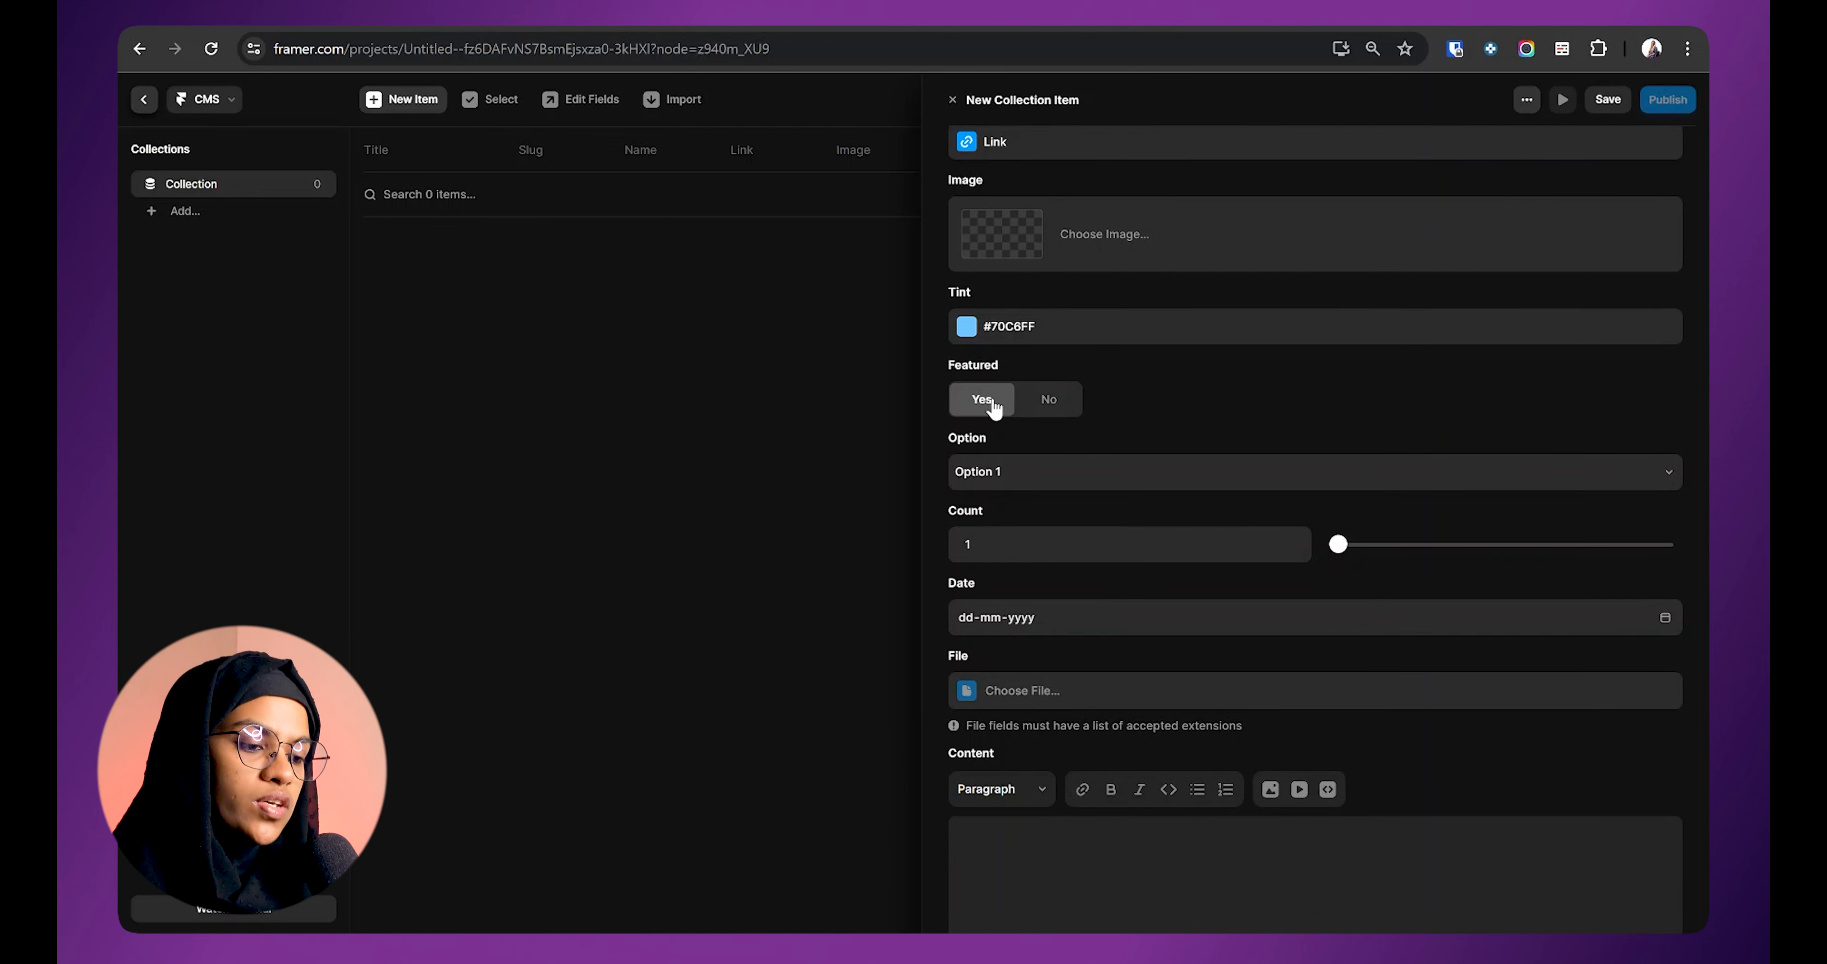
Step: Set the item's Featured to No and choose Option 4 for Option
left_click(1044, 404)
left_click(983, 407)
left_click(1050, 402)
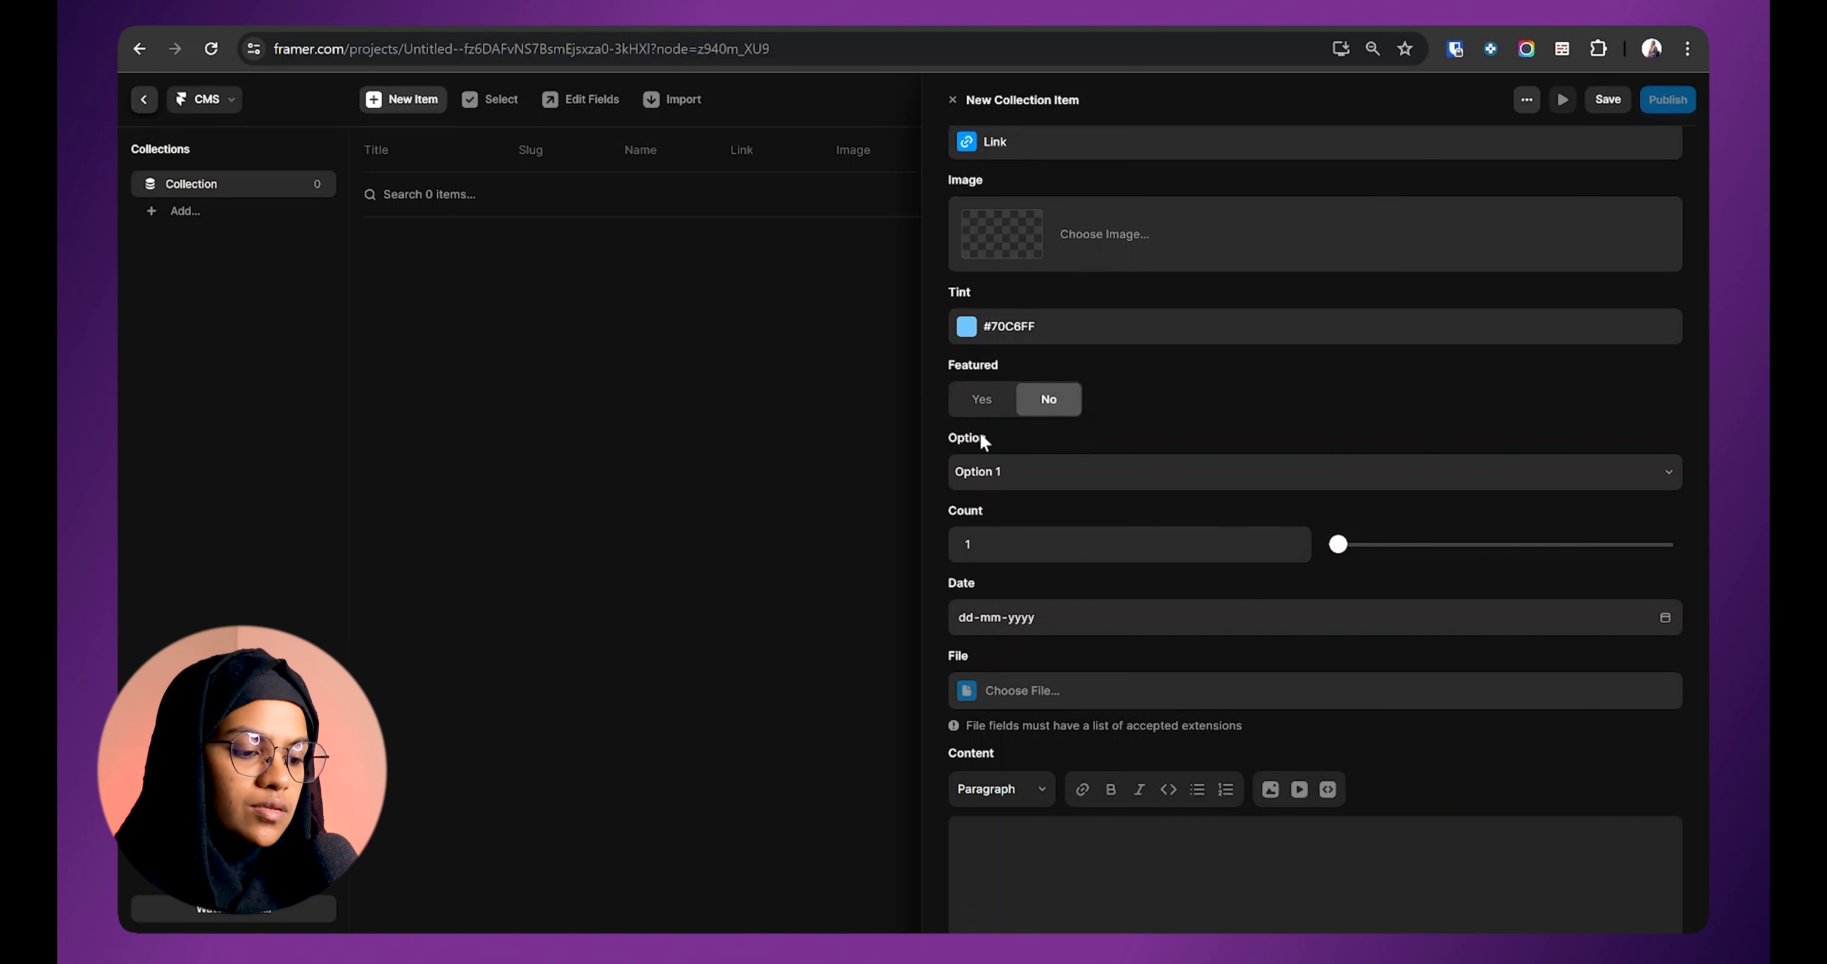
left_click(989, 481)
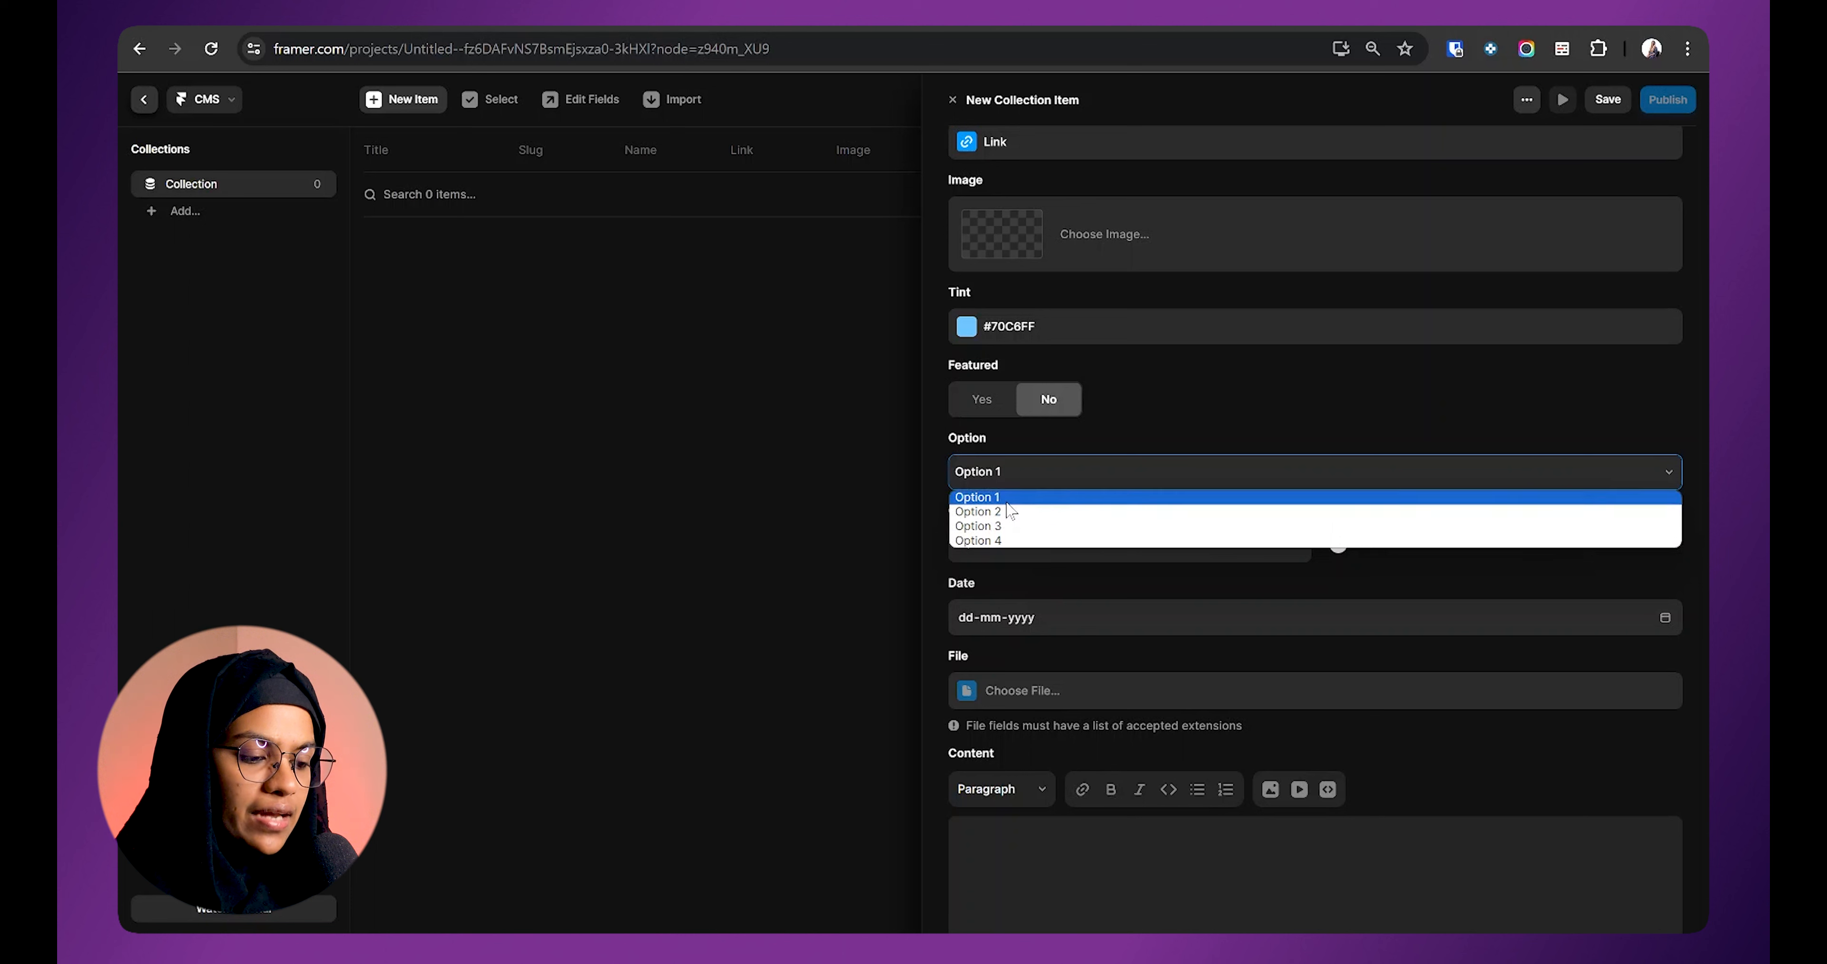
left_click(1002, 500)
left_click(1001, 480)
left_click(1004, 514)
left_click(1005, 480)
left_click(1012, 528)
left_click(1007, 477)
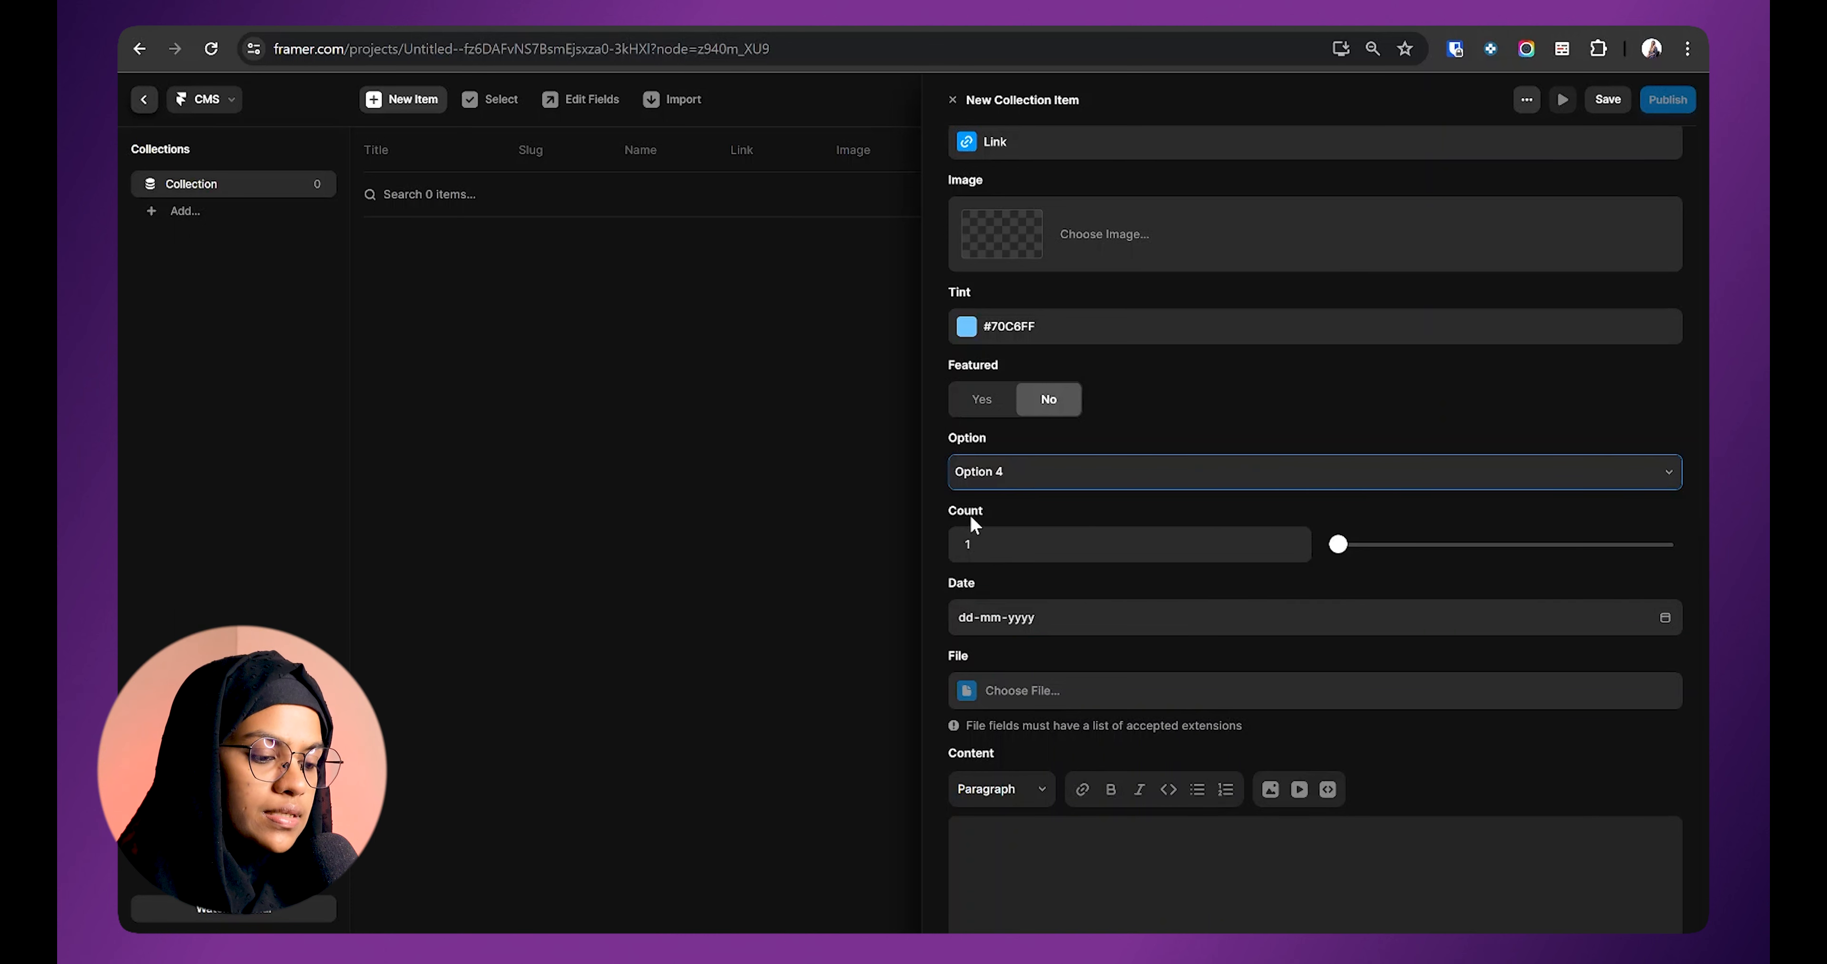
left_click(991, 515)
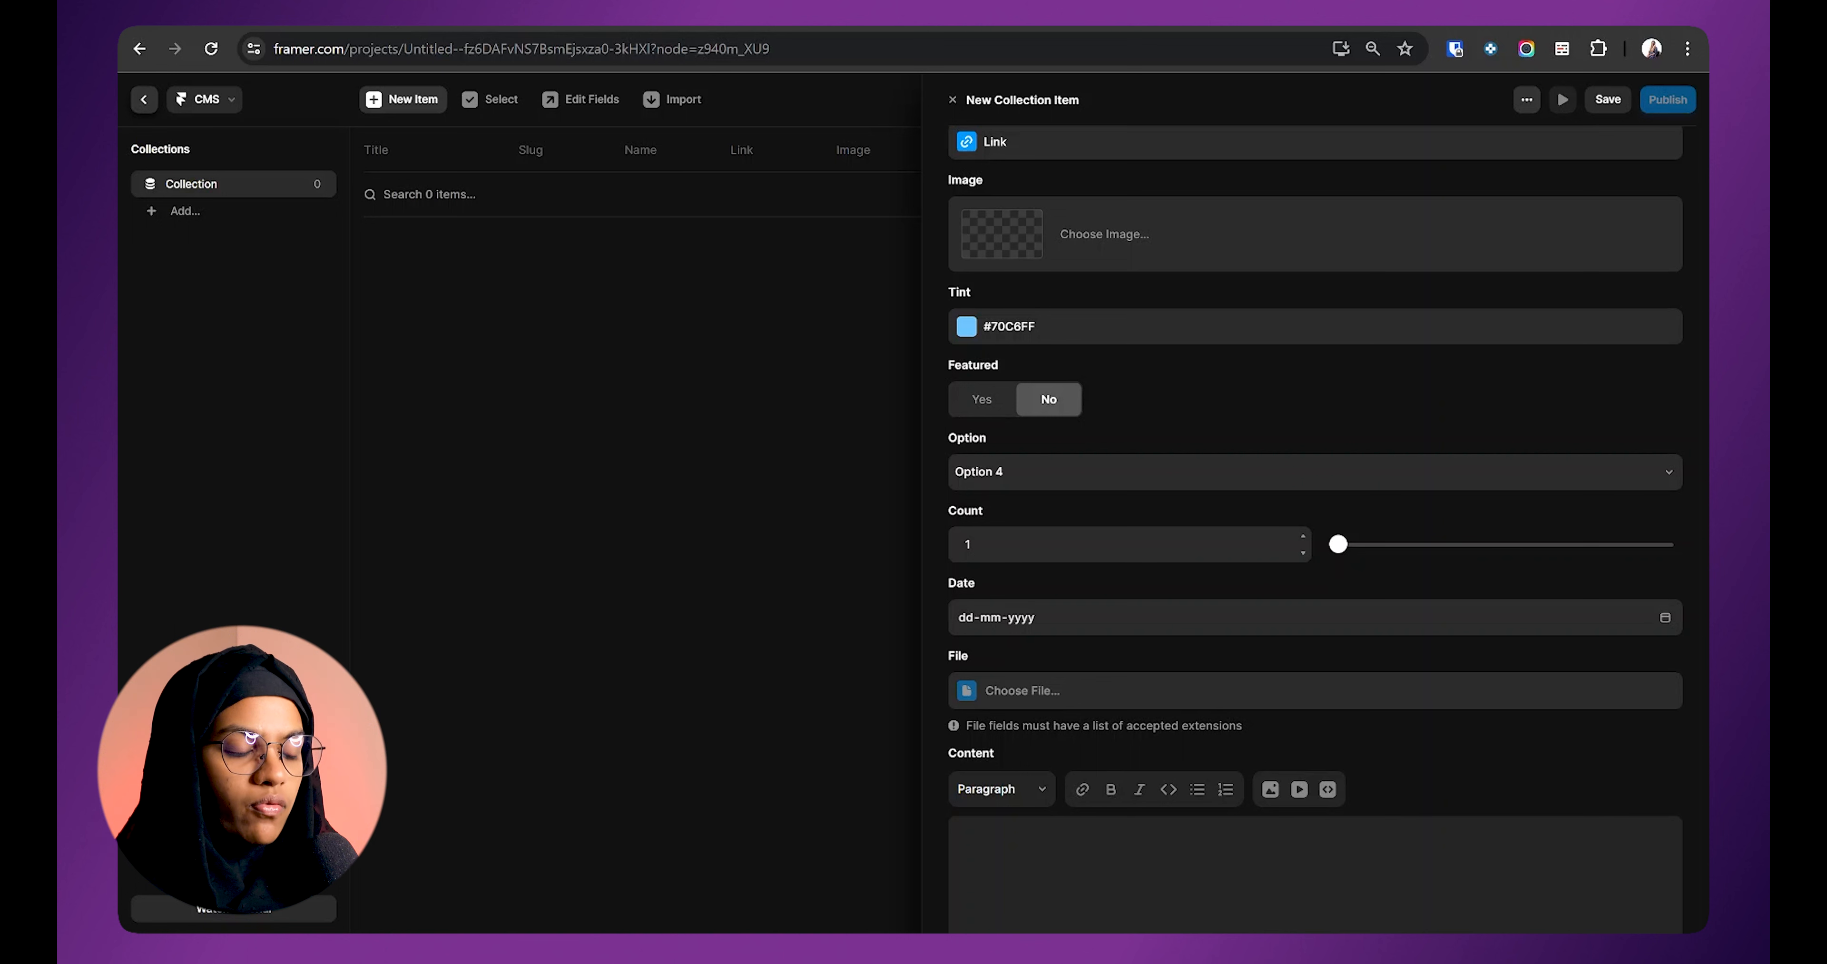
Step: Adjust the Count value between 1 and 6 and set the Date to 21 May 2024
left_click(1304, 541)
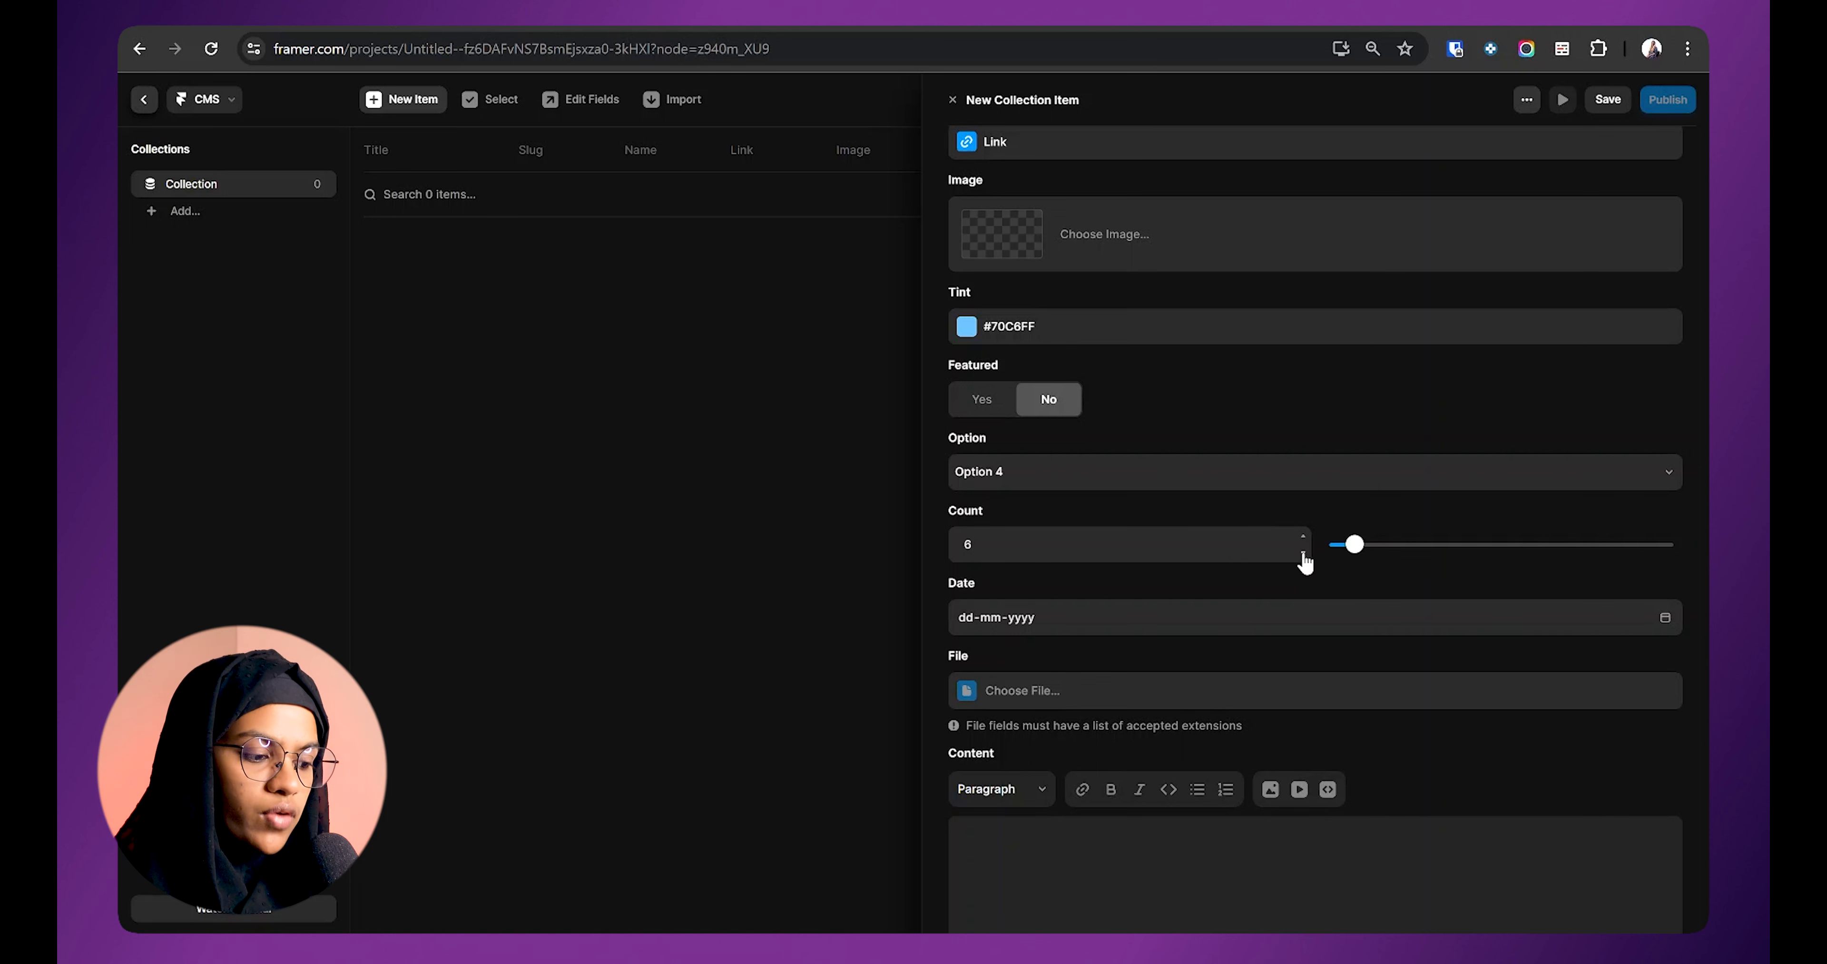
left_click(1303, 556)
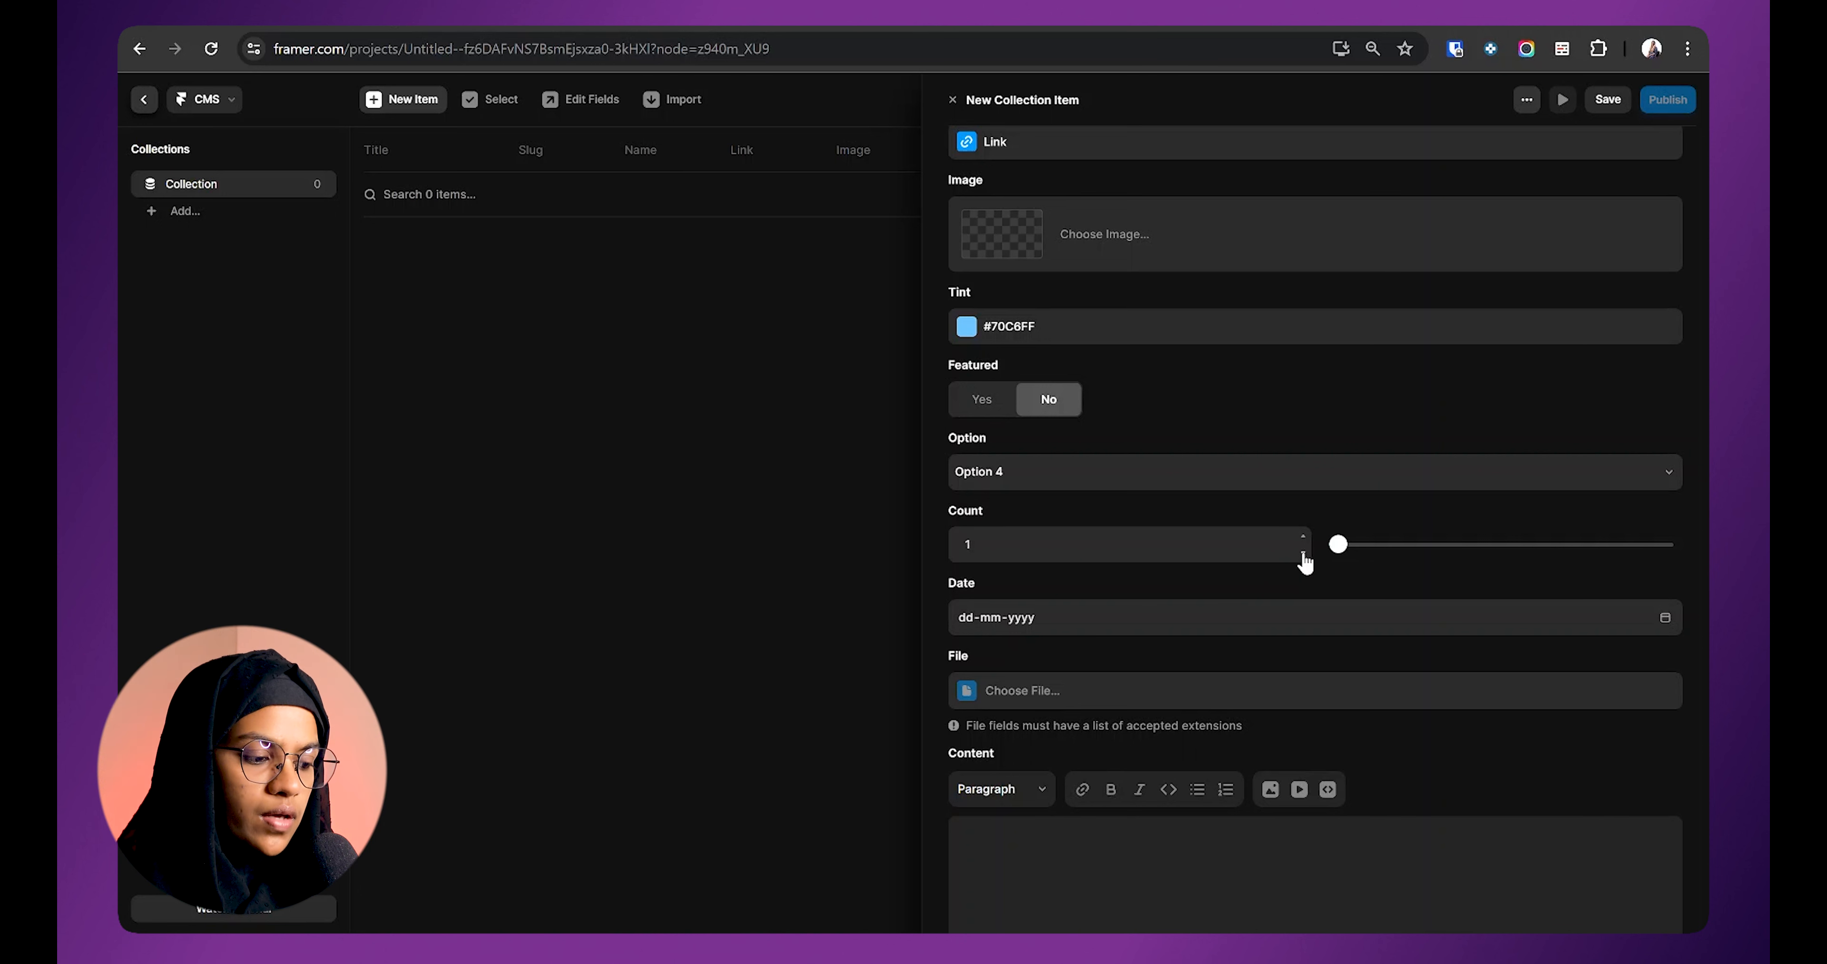
left_click_drag(1340, 545, 1170, 561)
scroll(1002, 519, "down", 3)
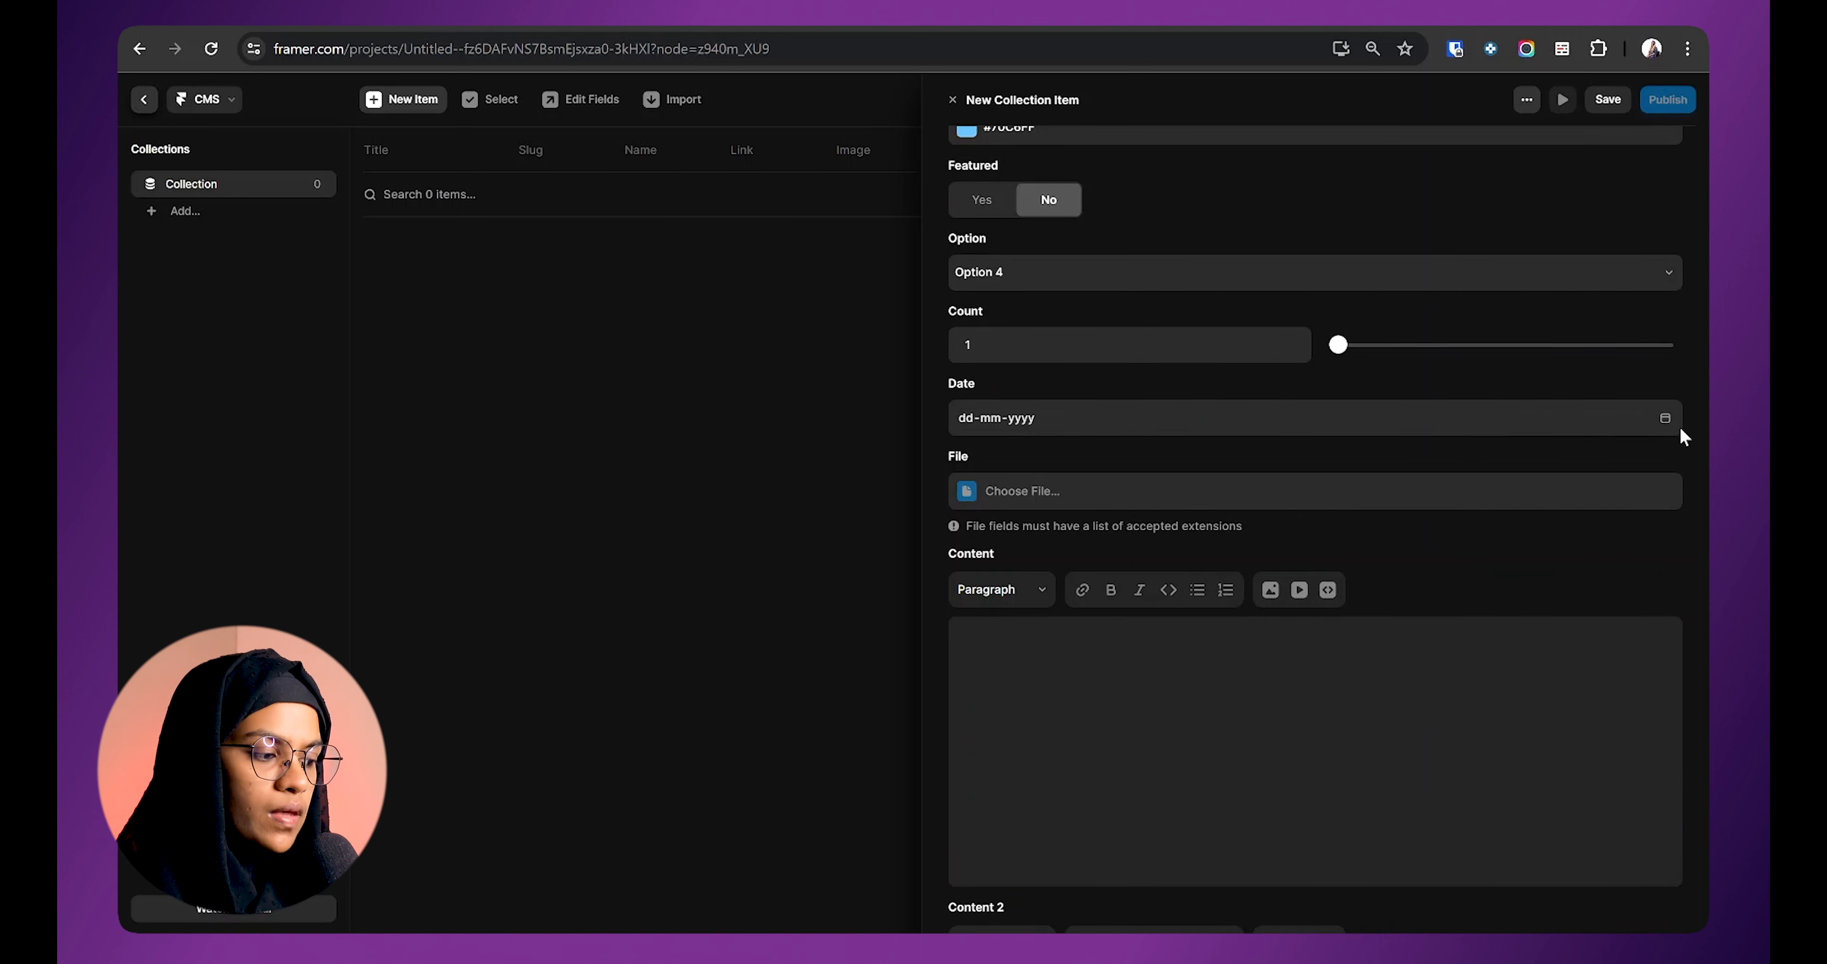
left_click(1665, 418)
left_click(1060, 558)
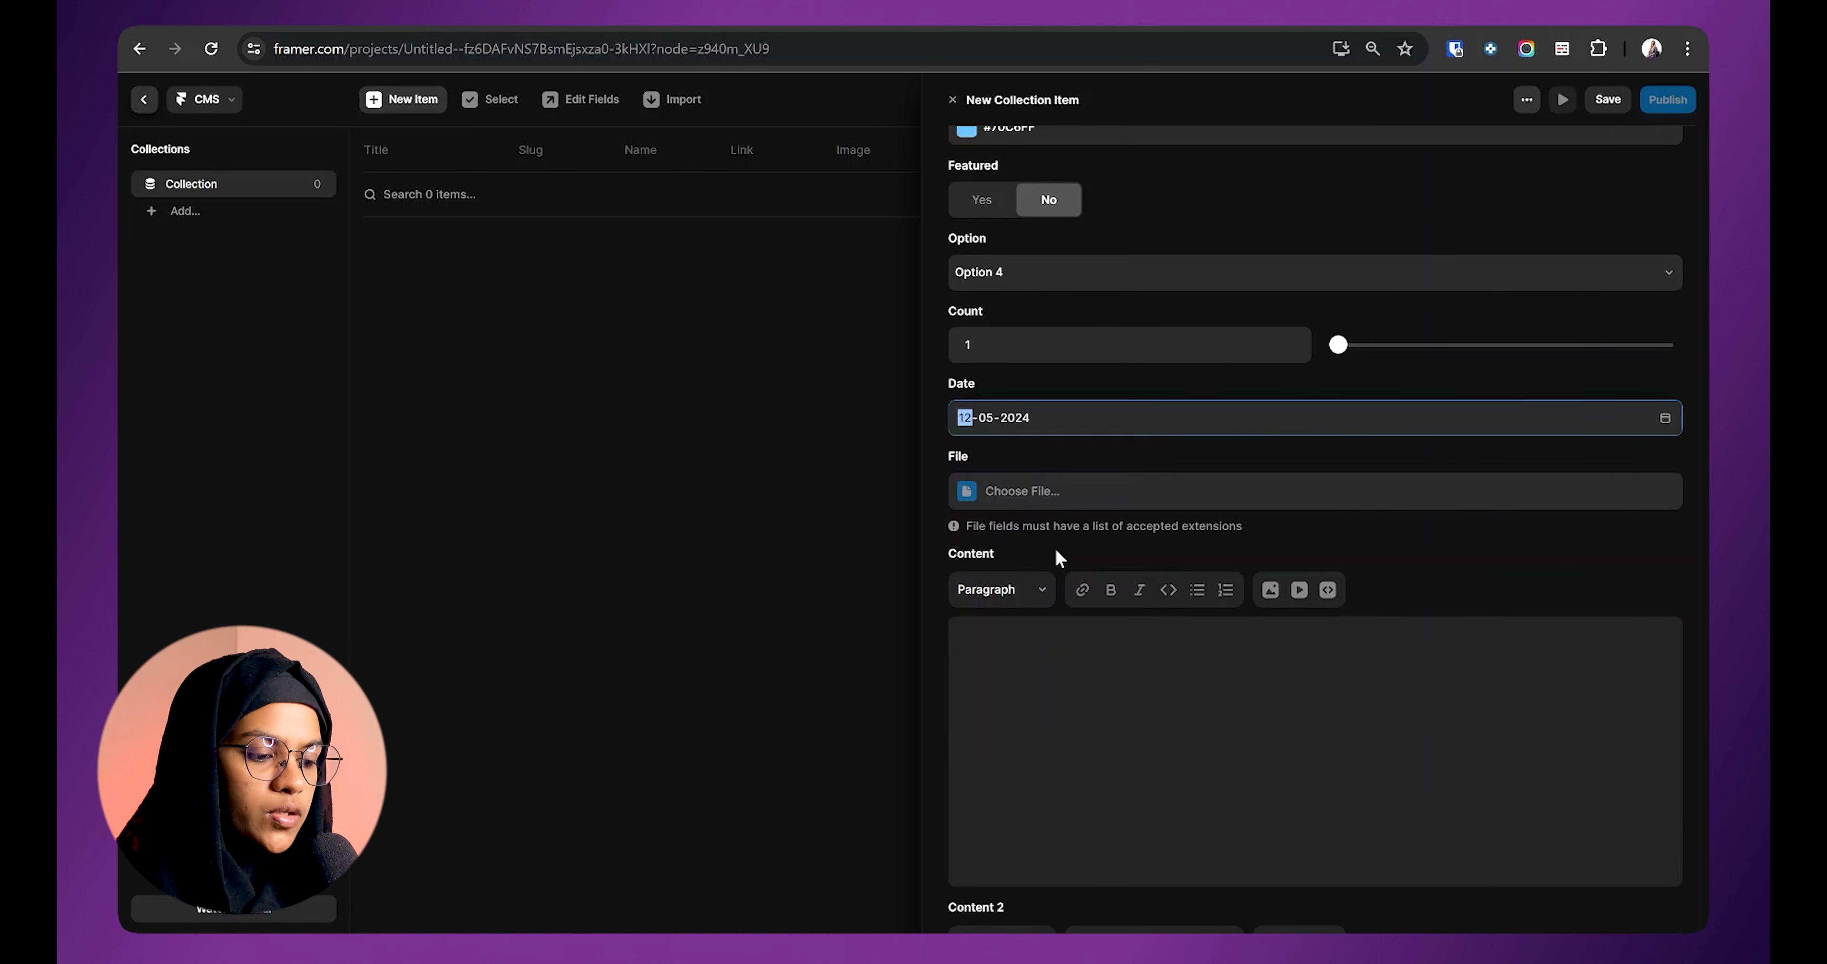
left_click(1666, 418)
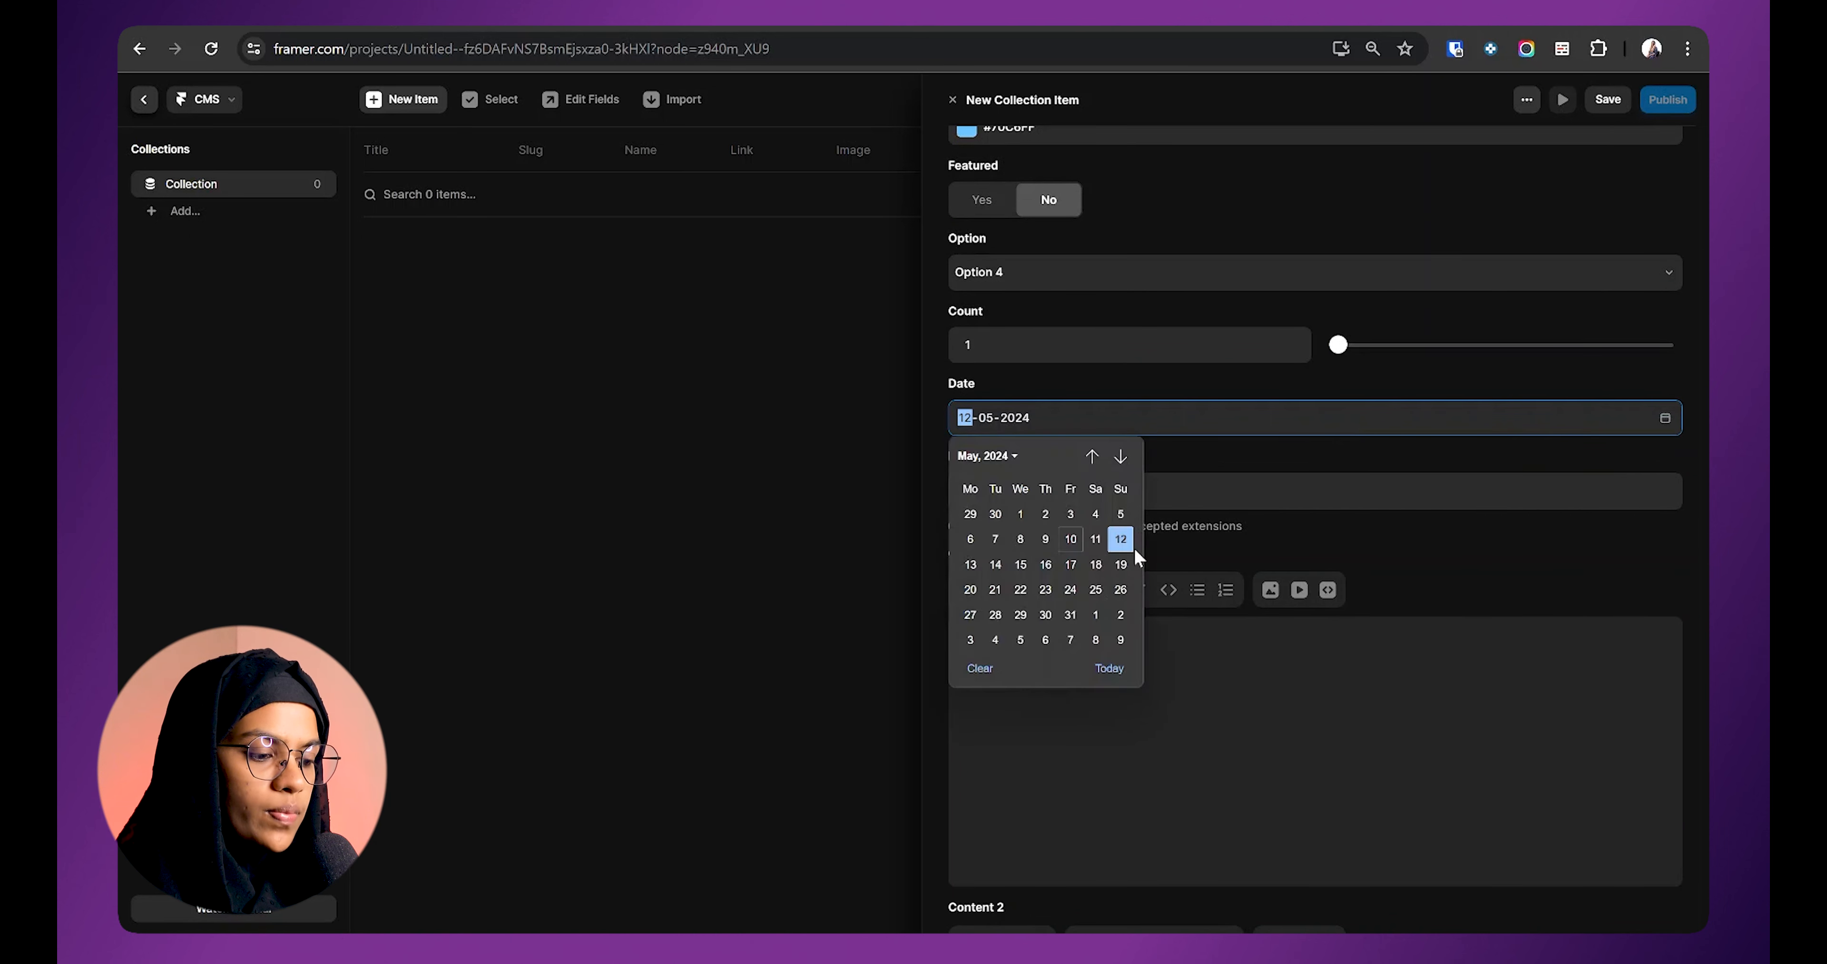
left_click(990, 595)
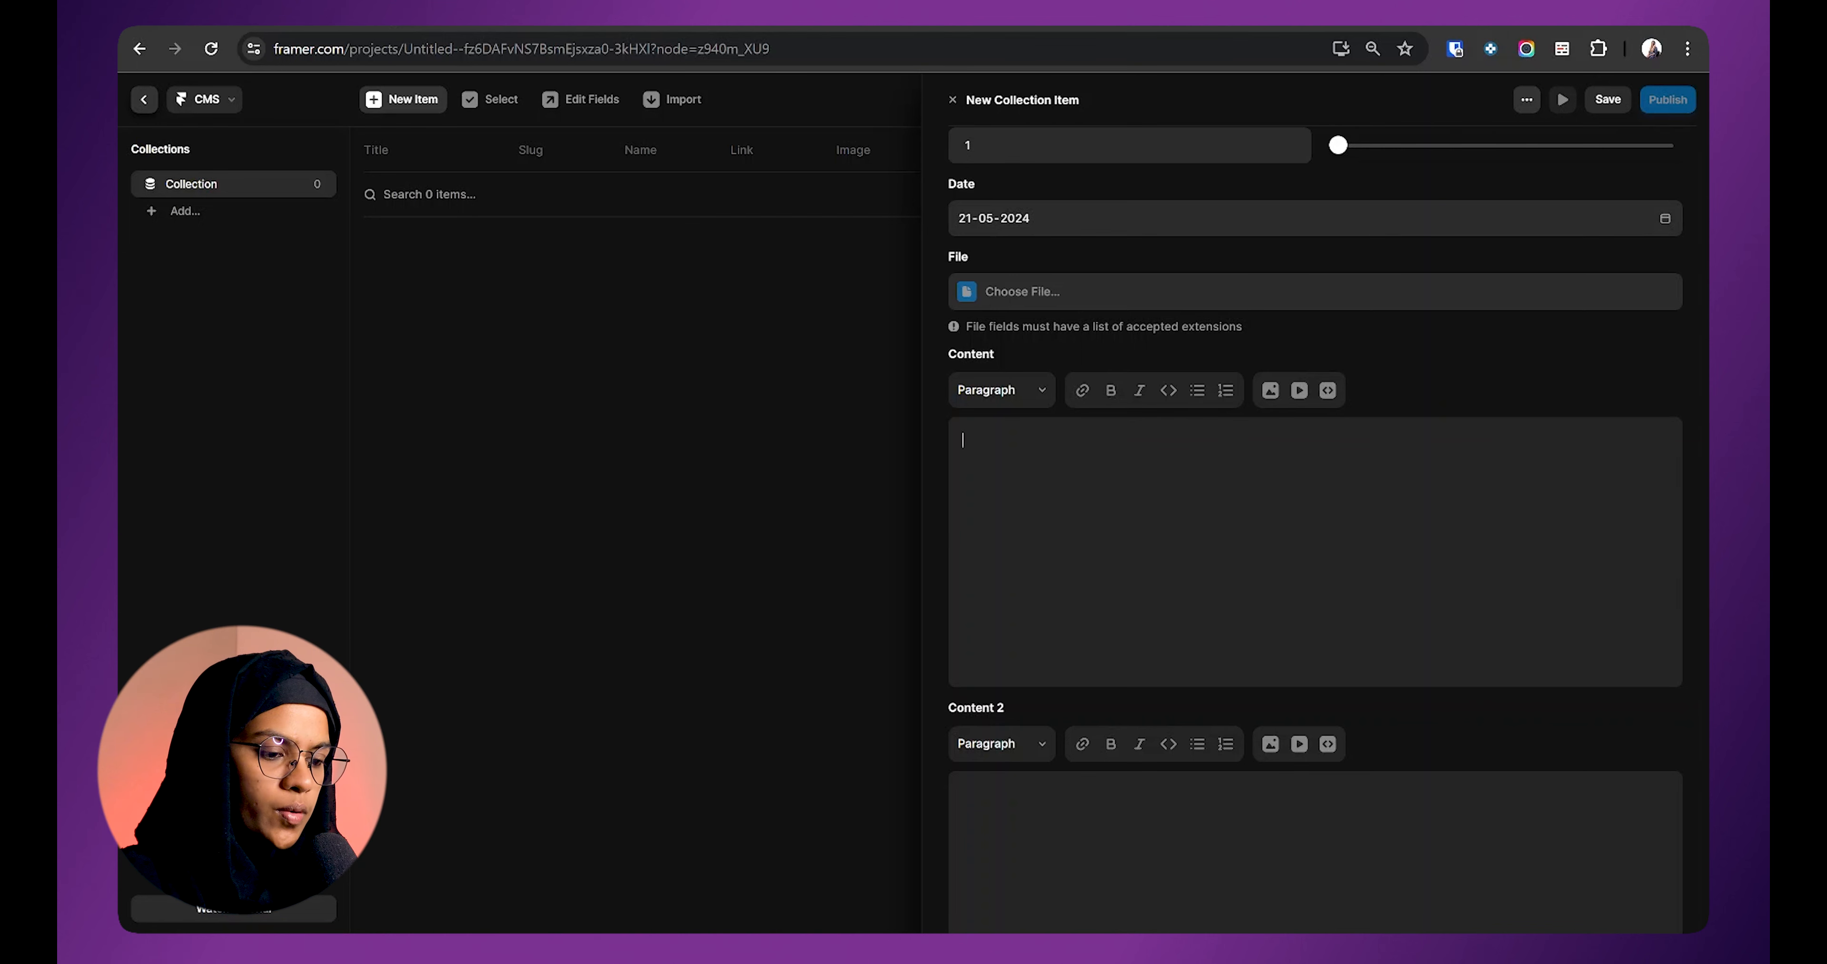
Step: Paste the Massage Therapy article into Content and make its title a Heading 1
key("ctrl+v")
key("Return")
left_click_drag(1064, 440, 1026, 411)
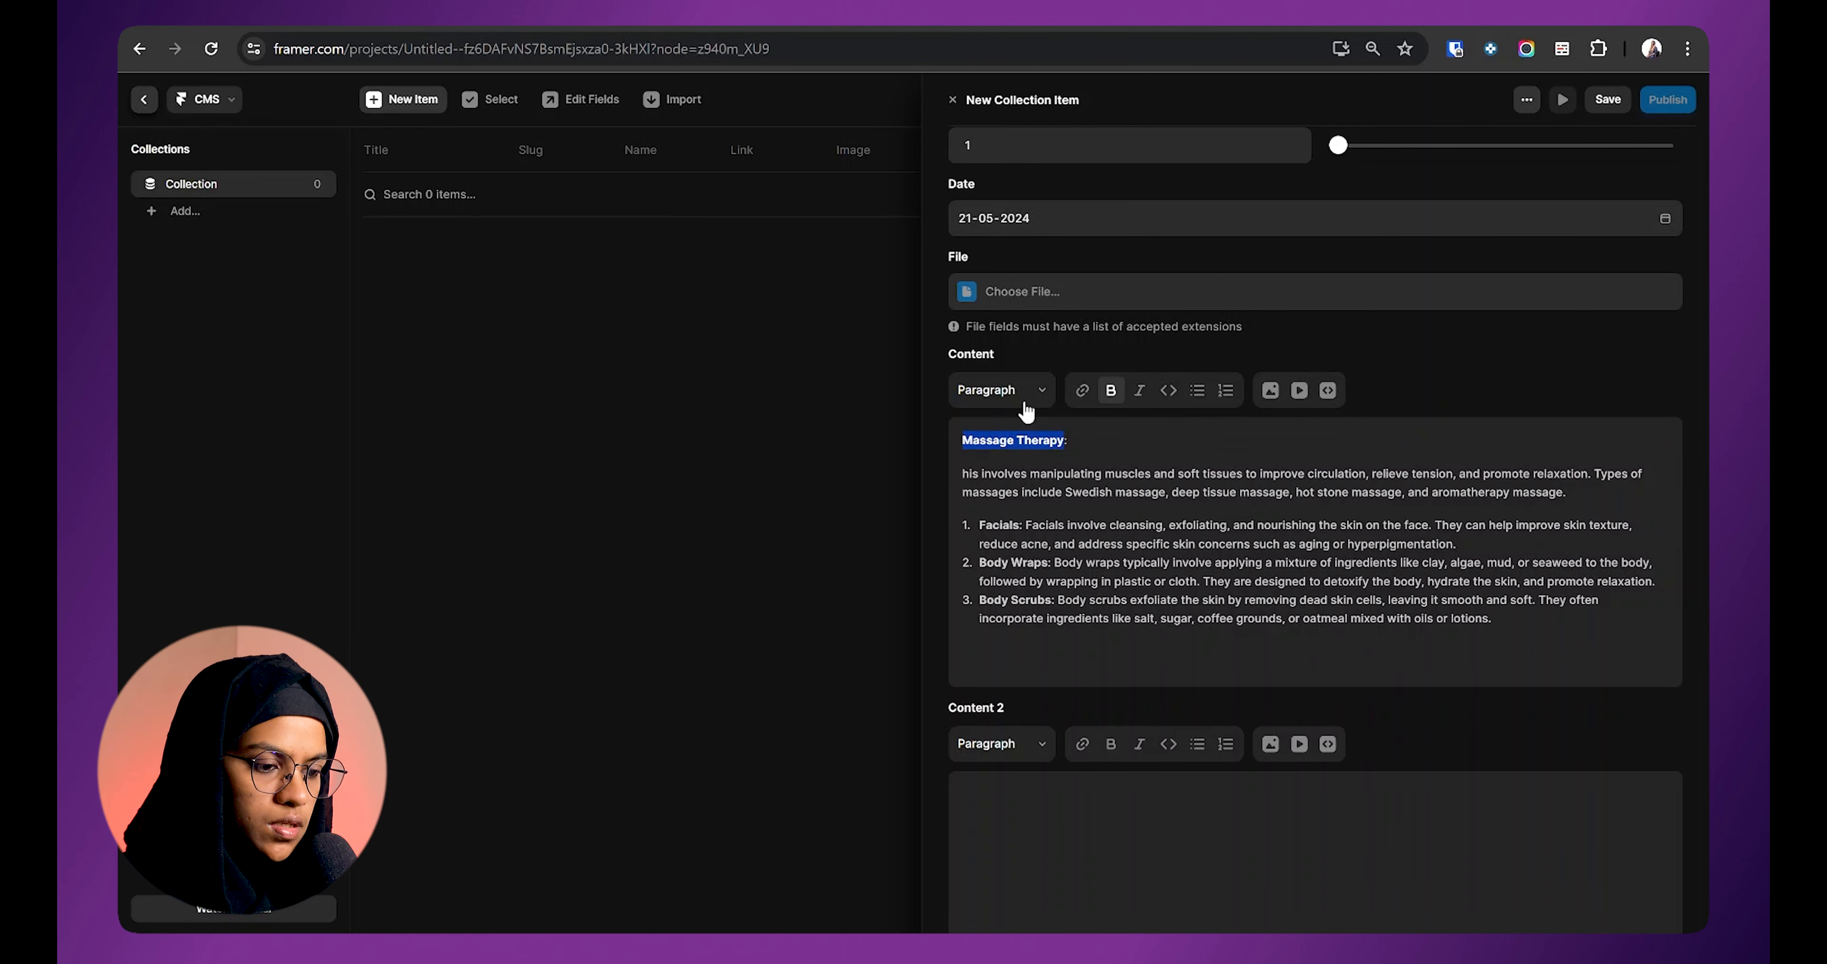
left_click(1024, 402)
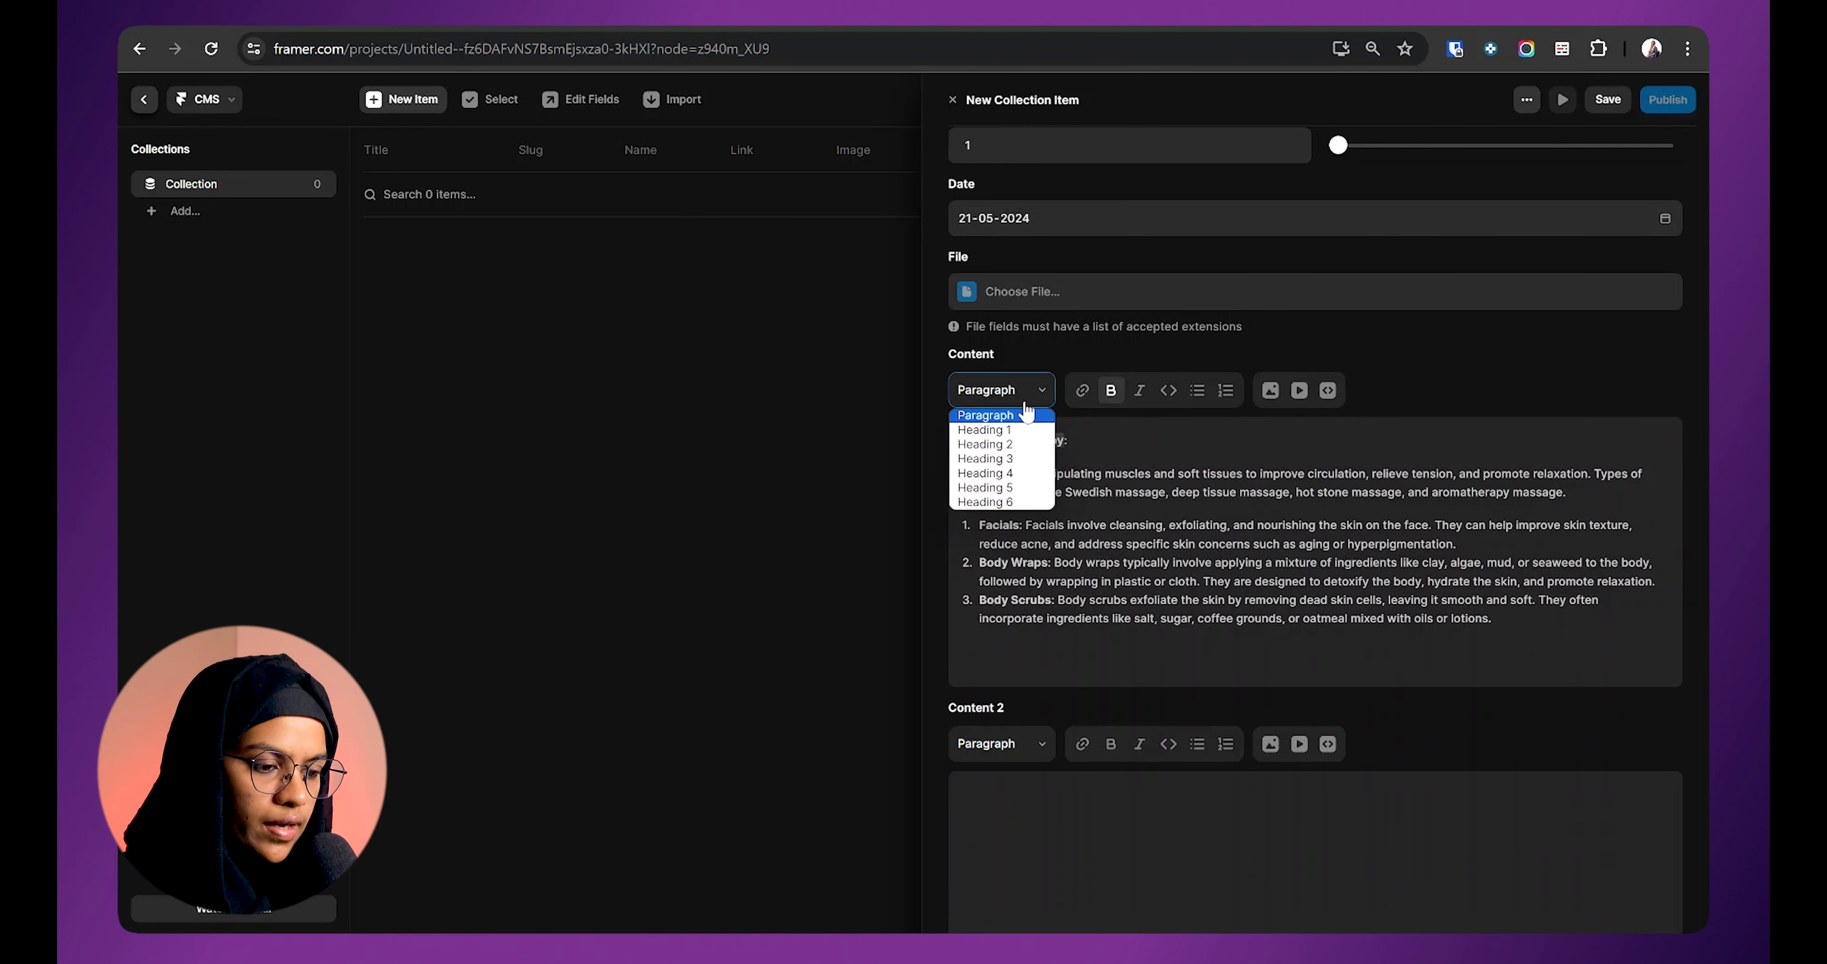
left_click(1019, 430)
Step: Move the Facials, Body Wraps and Body Scrubs descriptions onto their own lines
left_click_drag(1186, 447, 1085, 484)
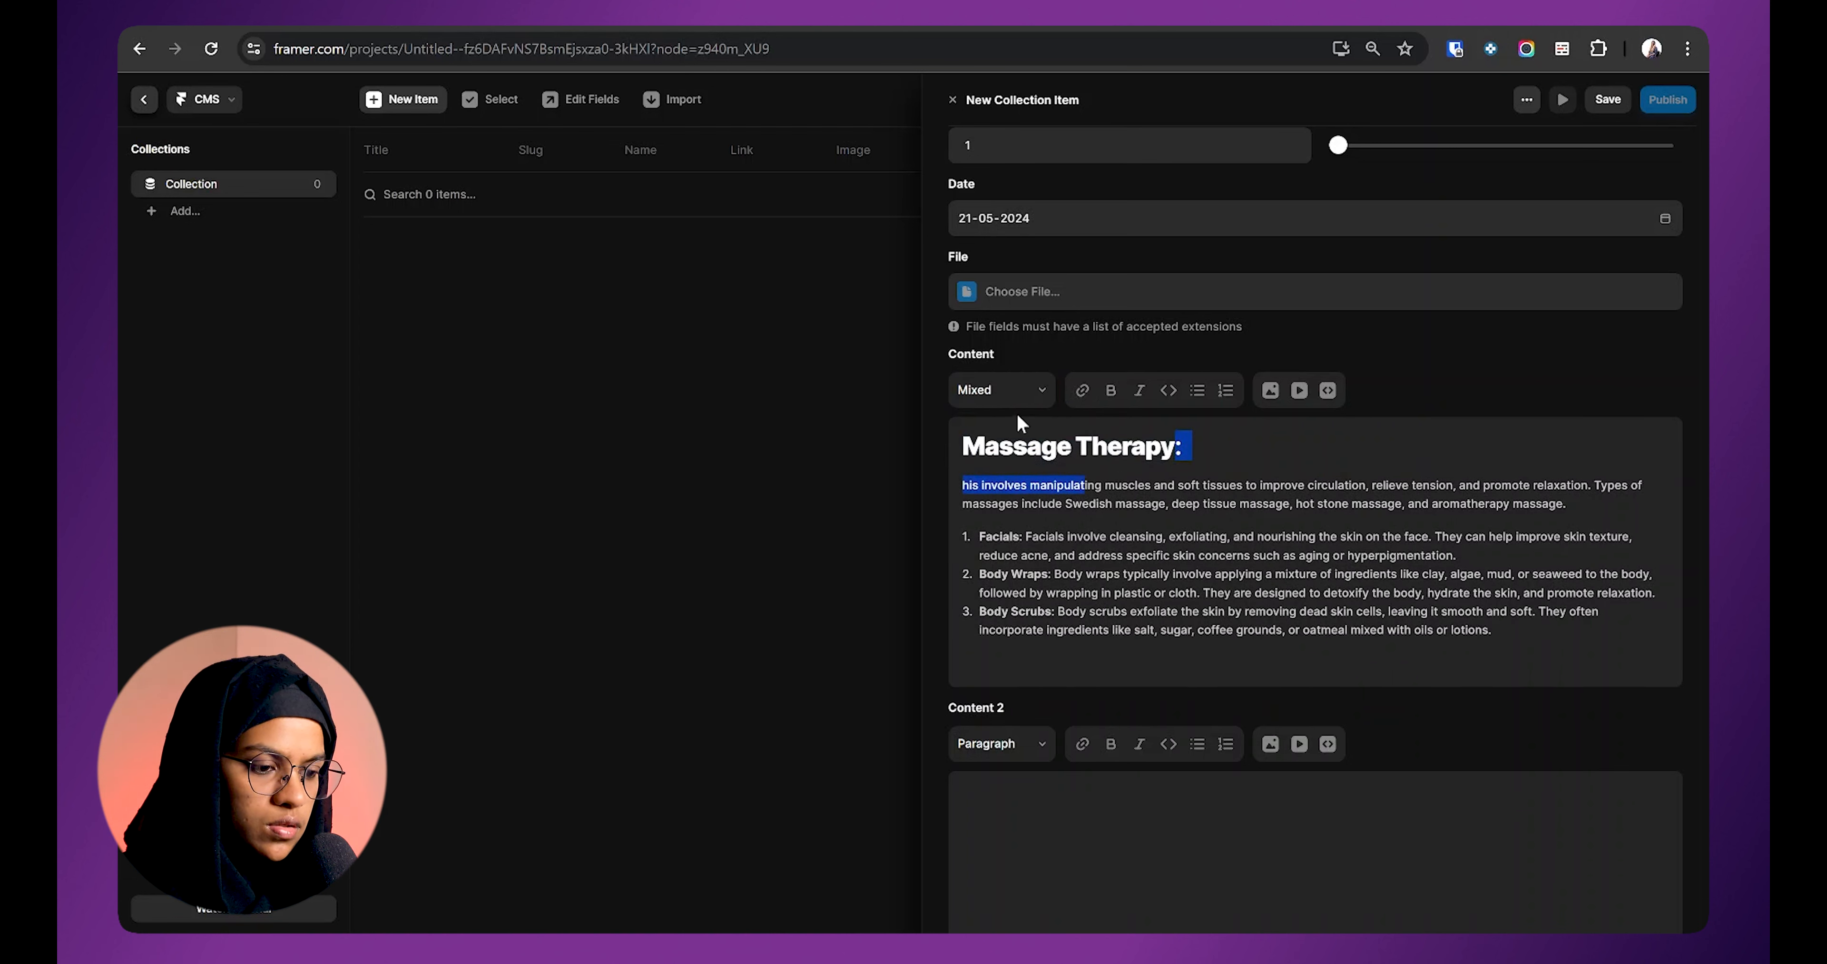
left_click(1196, 485)
double_click(1002, 537)
left_click(1087, 485)
left_click(1026, 536)
key("shift+Return")
left_click(1055, 593)
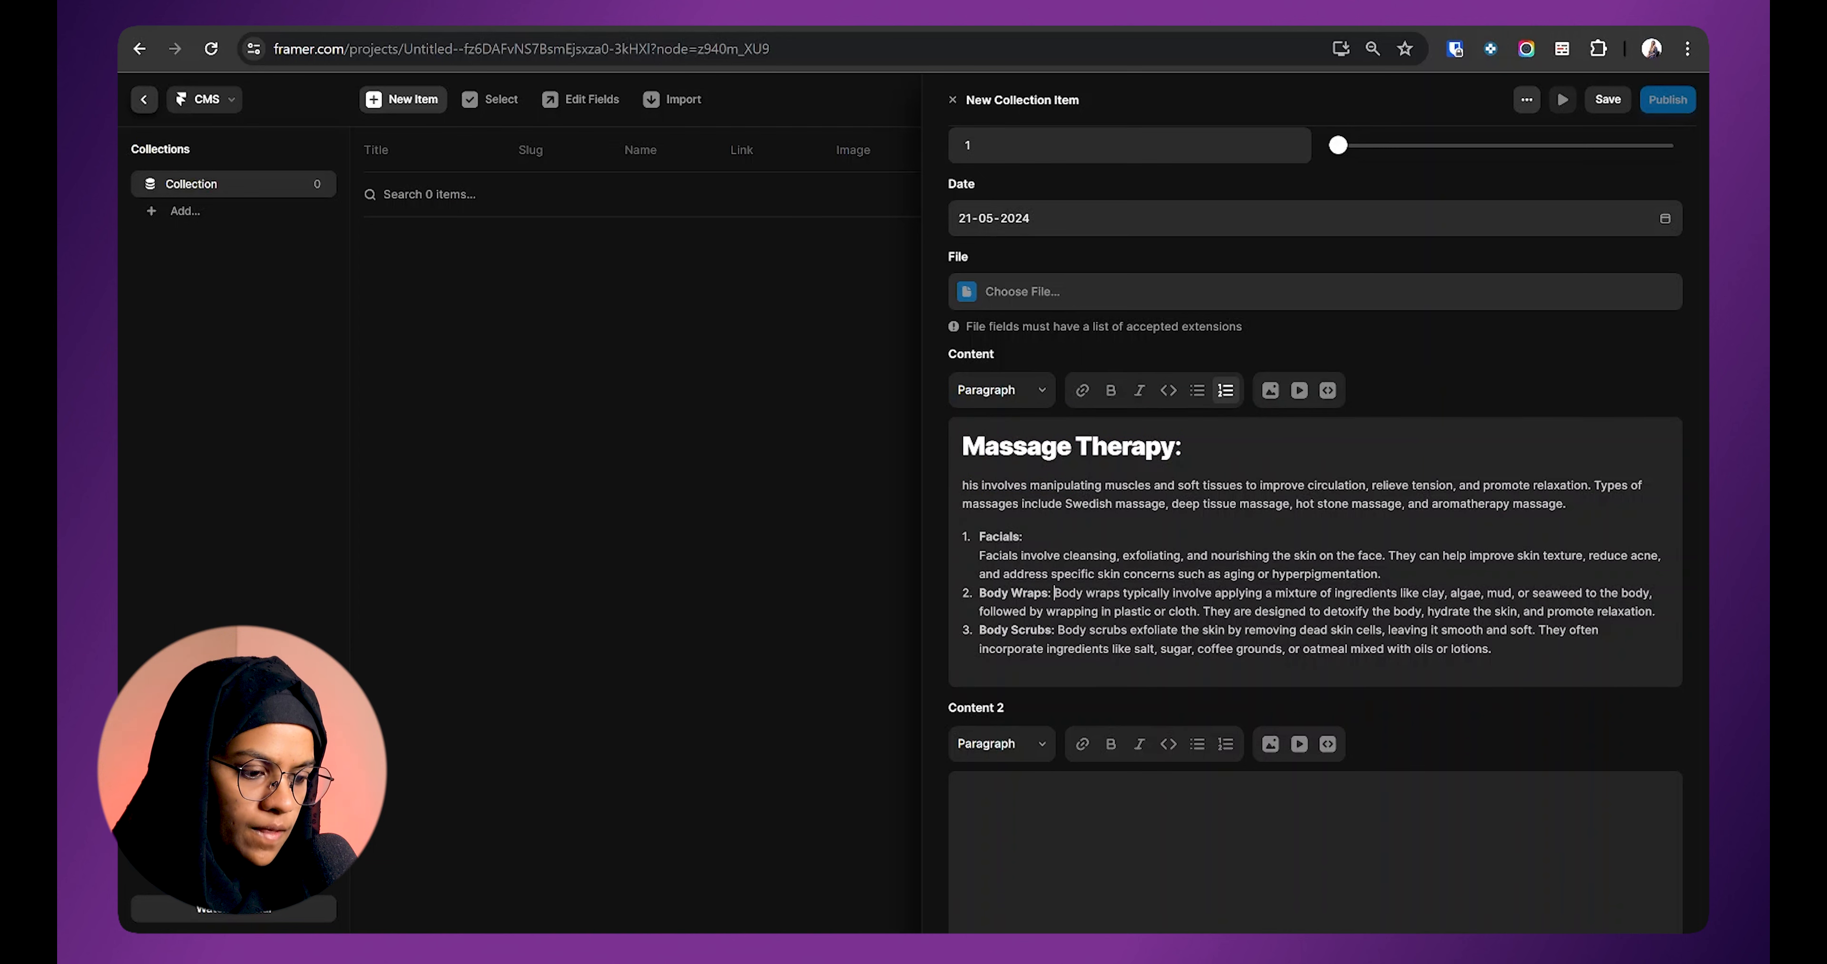
key("Return")
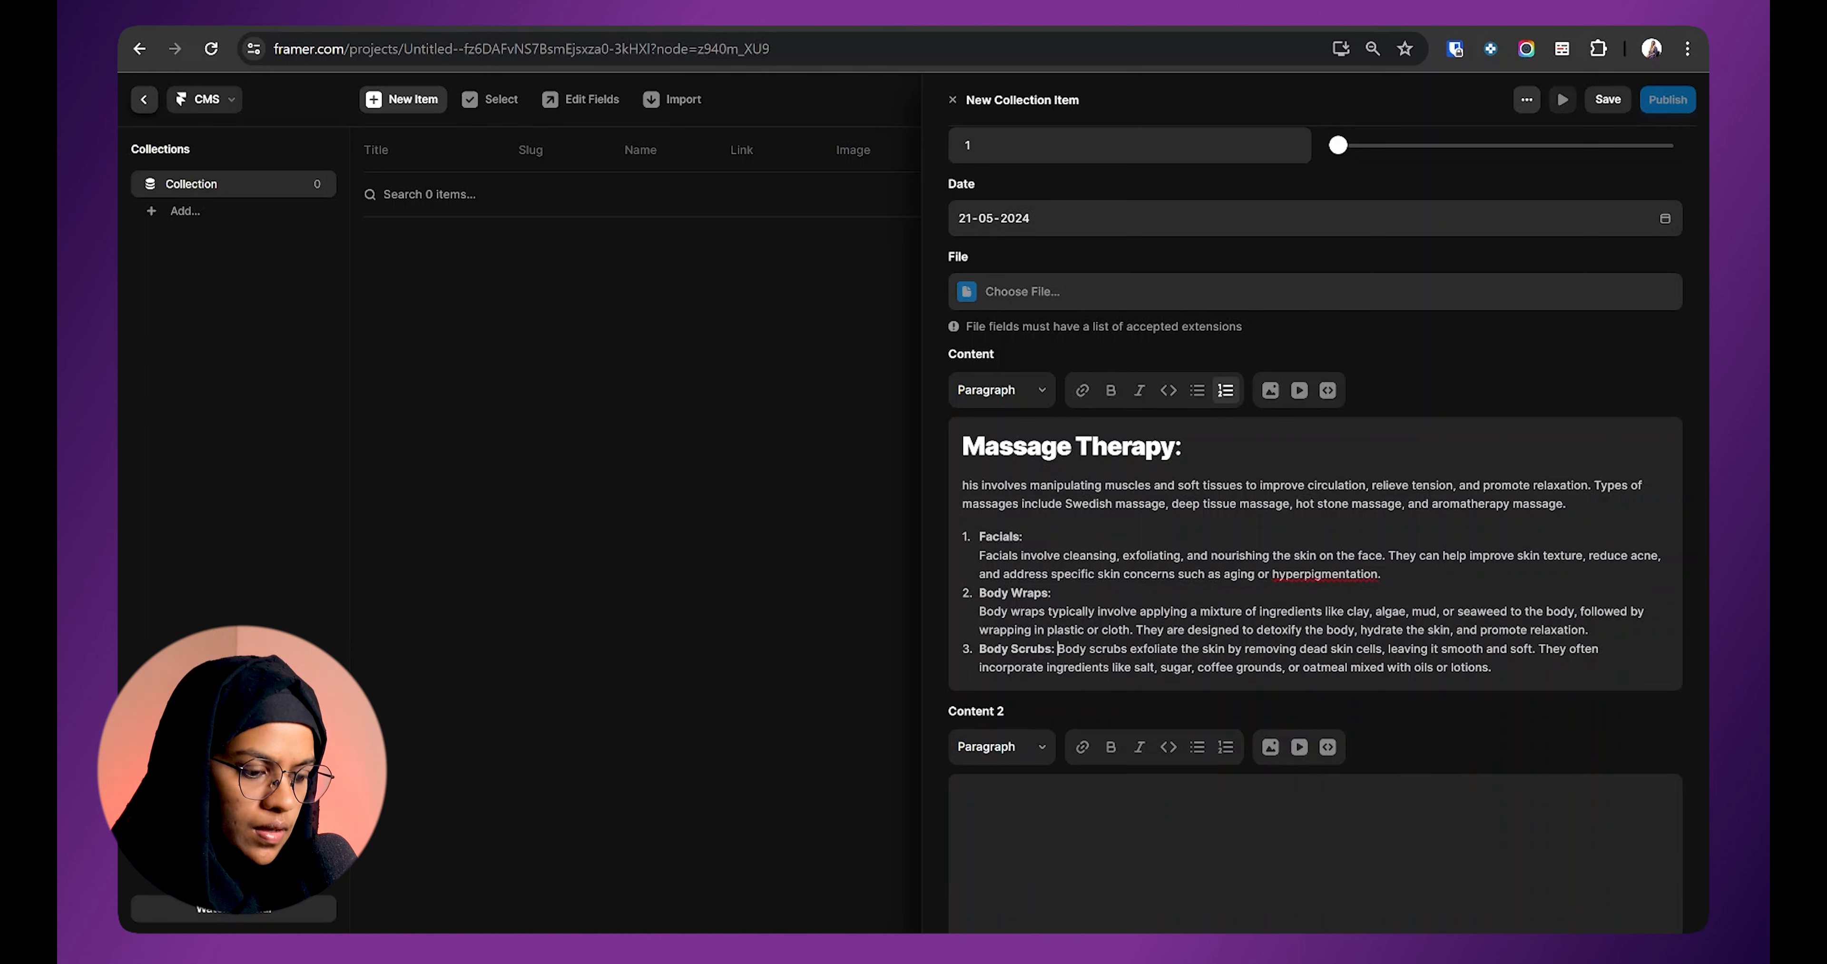
key("Return")
Step: Make the Facials:, Body Wraps: and Body Scrubs: titles Heading 2
left_click_drag(1025, 536, 978, 536)
left_click(1002, 389)
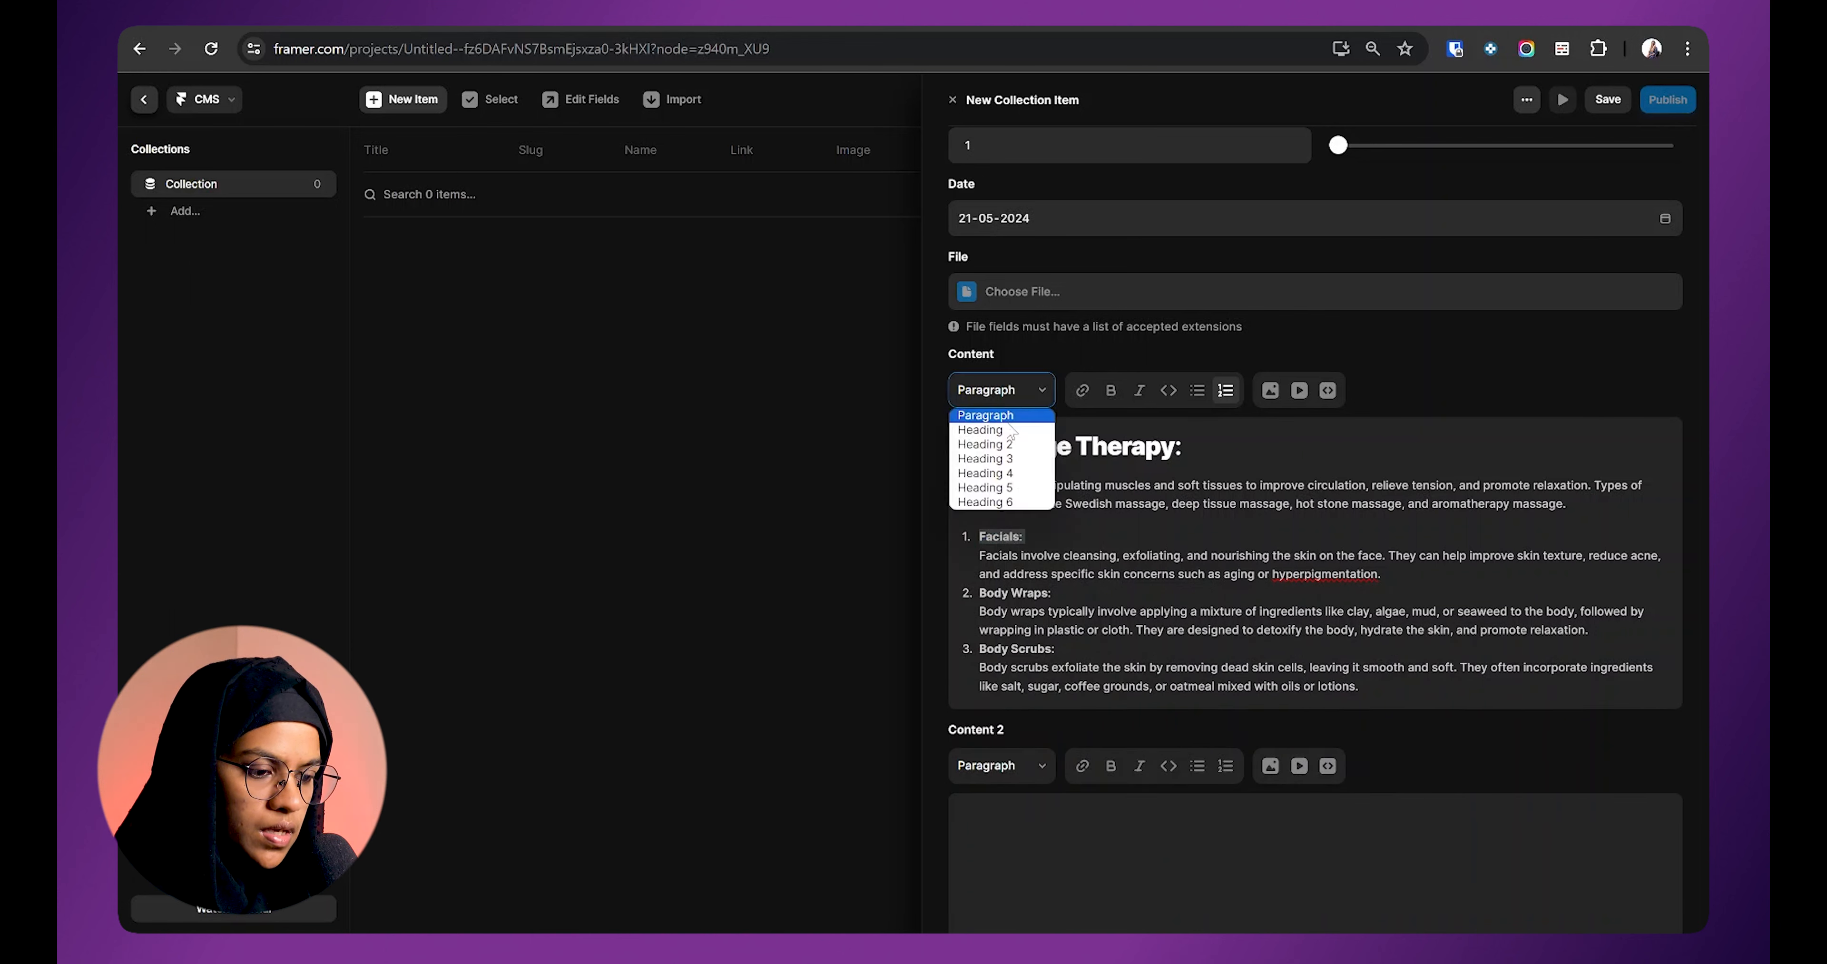
left_click(1016, 445)
left_click_drag(1068, 604, 993, 604)
left_click(1020, 394)
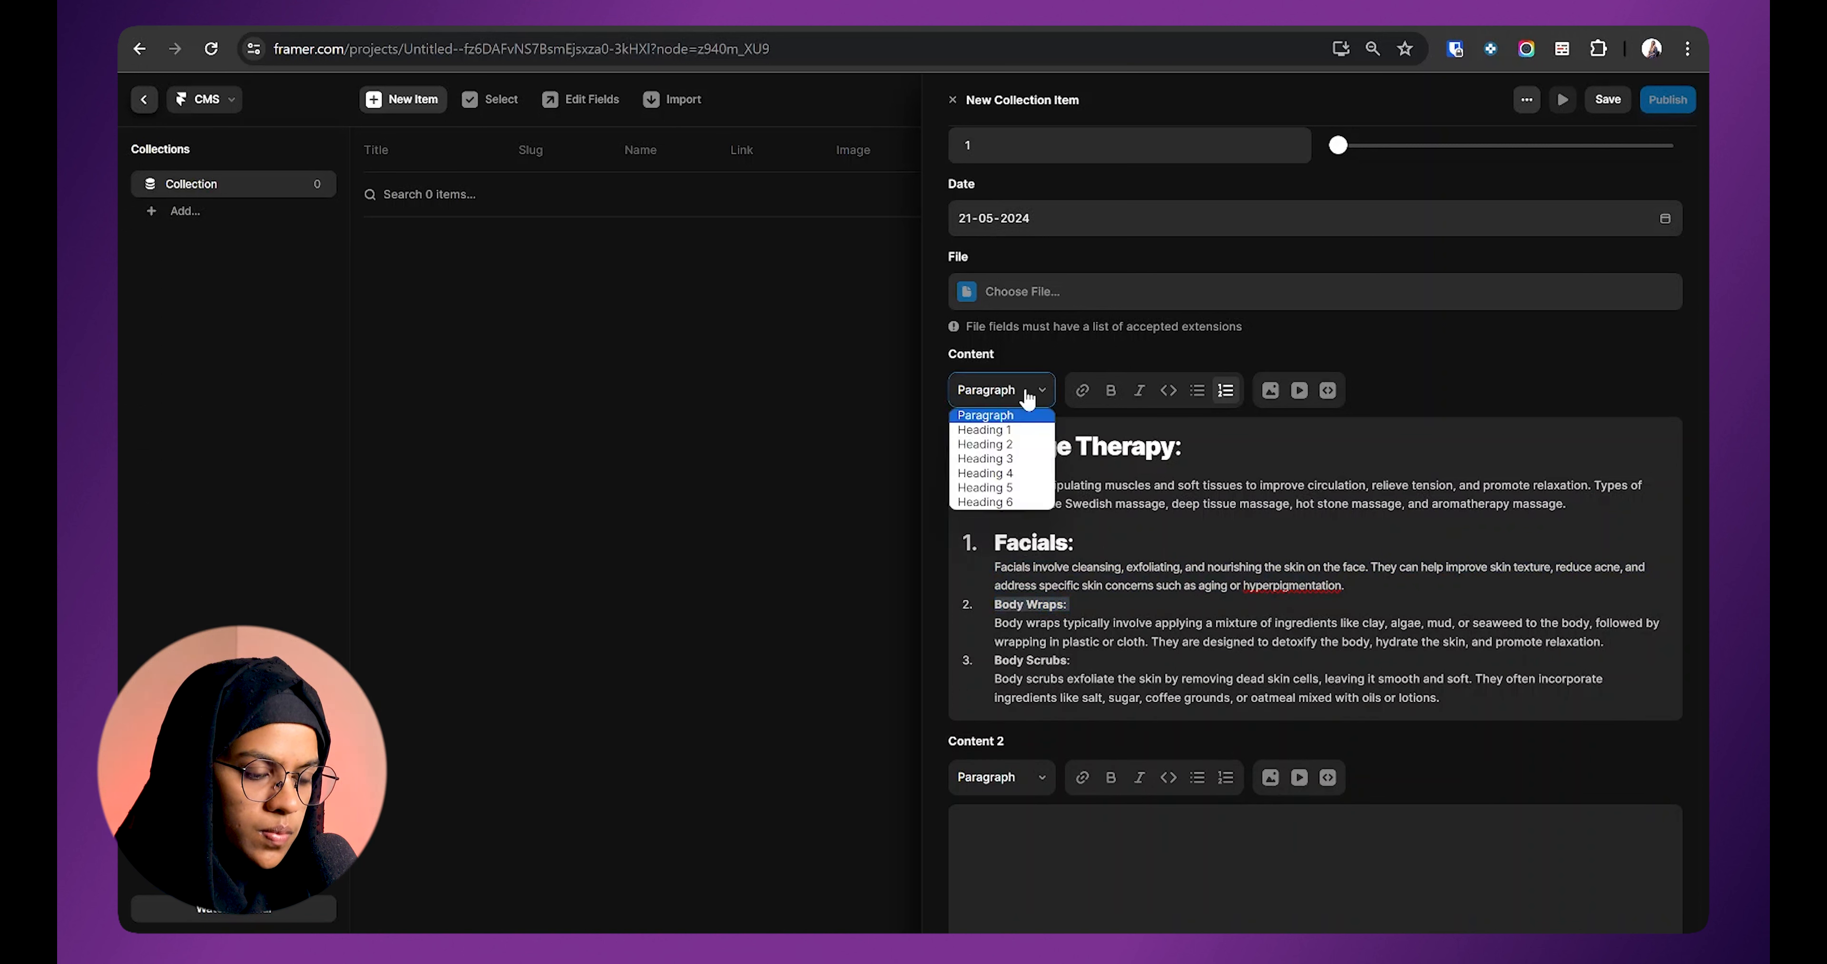
left_click(1015, 446)
left_click_drag(1073, 671, 993, 672)
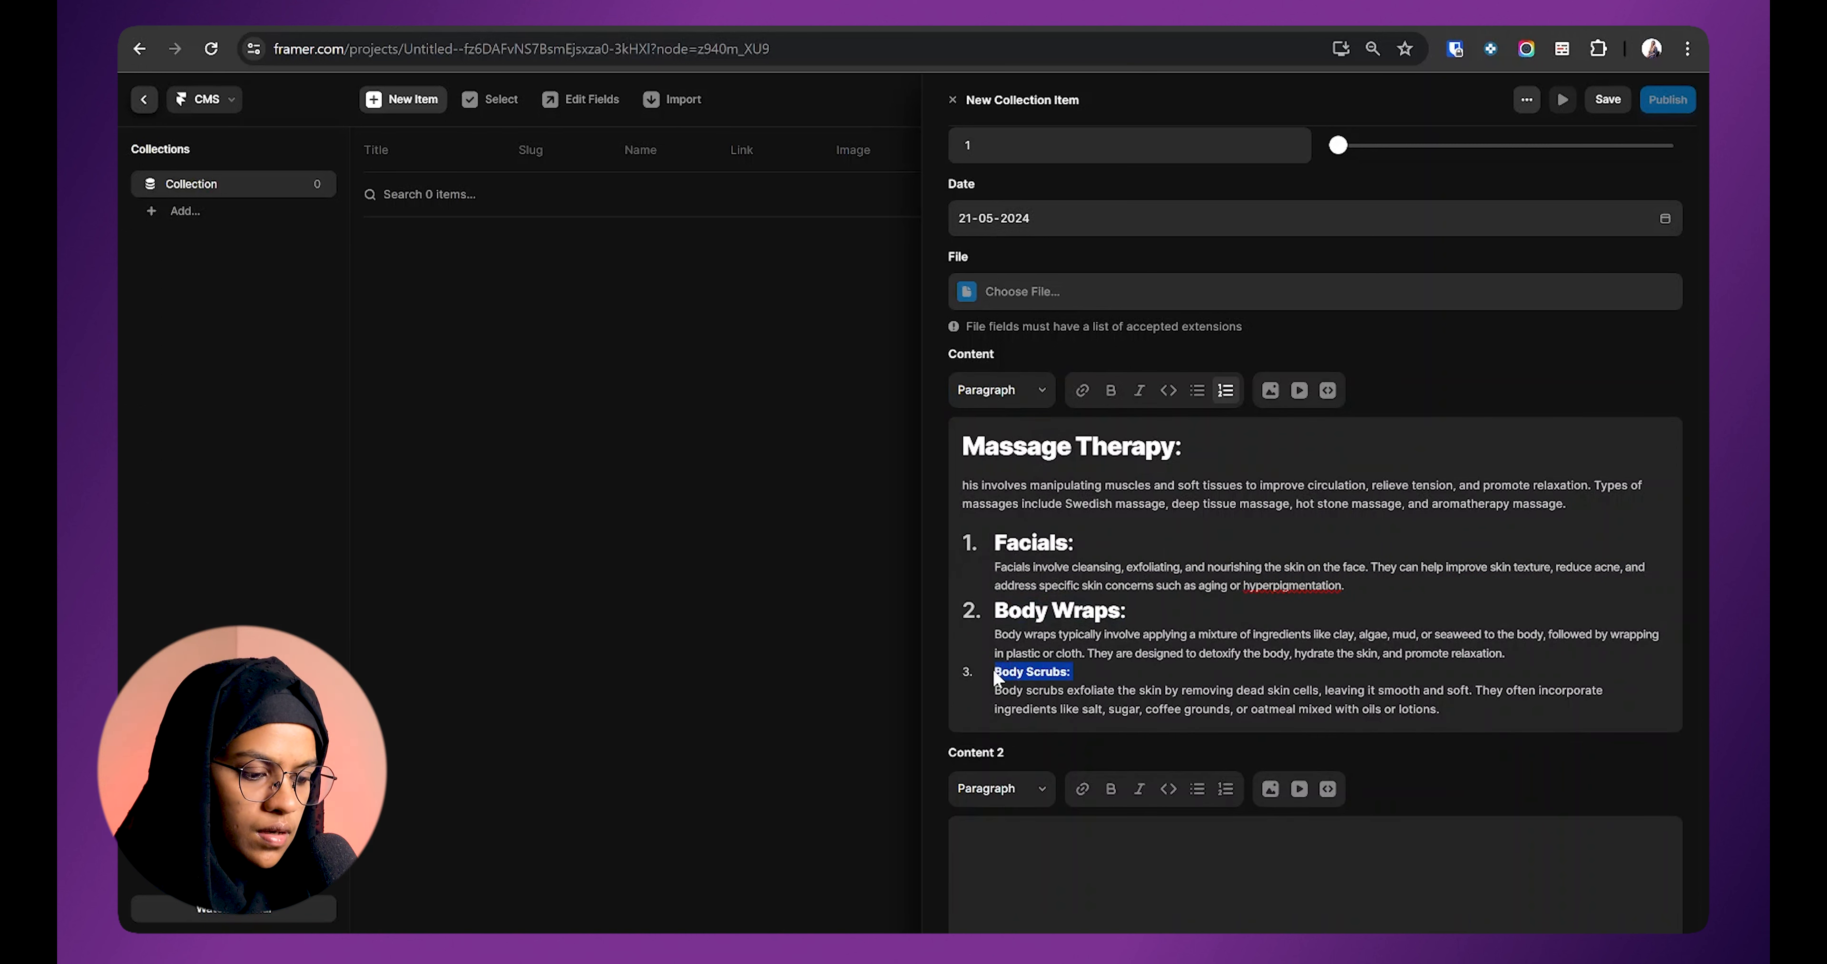
left_click(1000, 391)
left_click(1016, 445)
left_click(1149, 702)
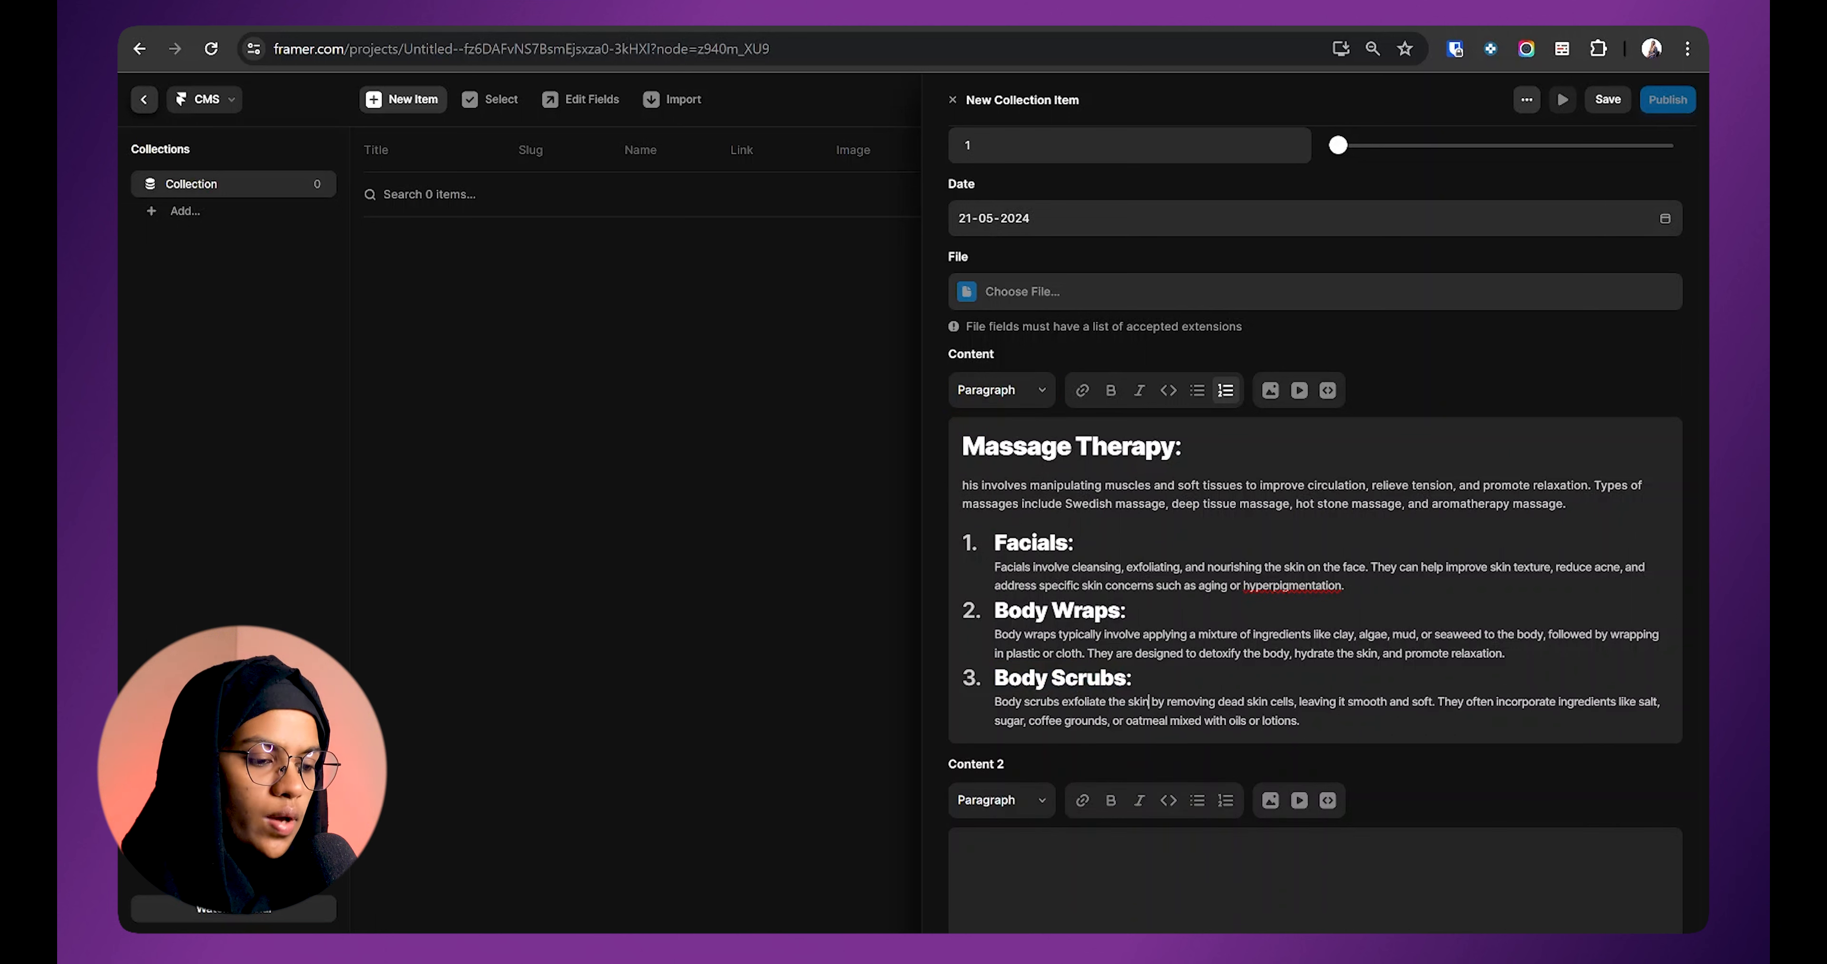
Step: Format 'relieve tension' as bold, italic and code, without adding a link
left_click(1014, 391)
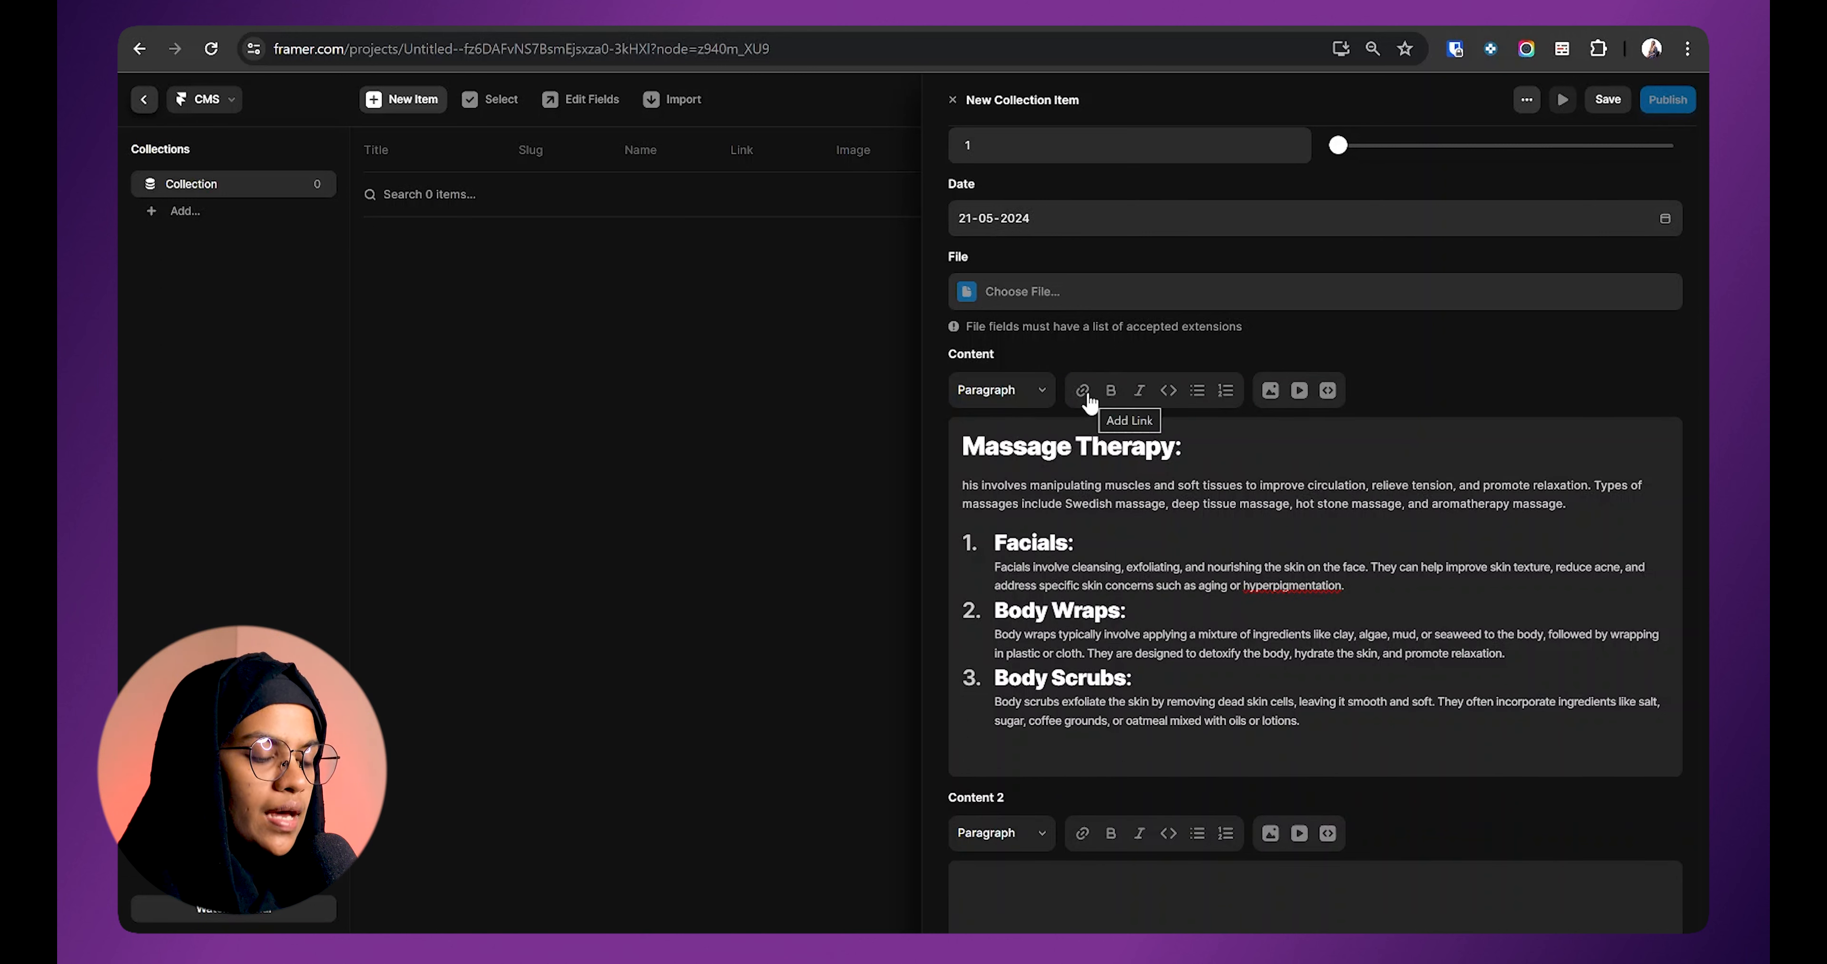
left_click(1083, 390)
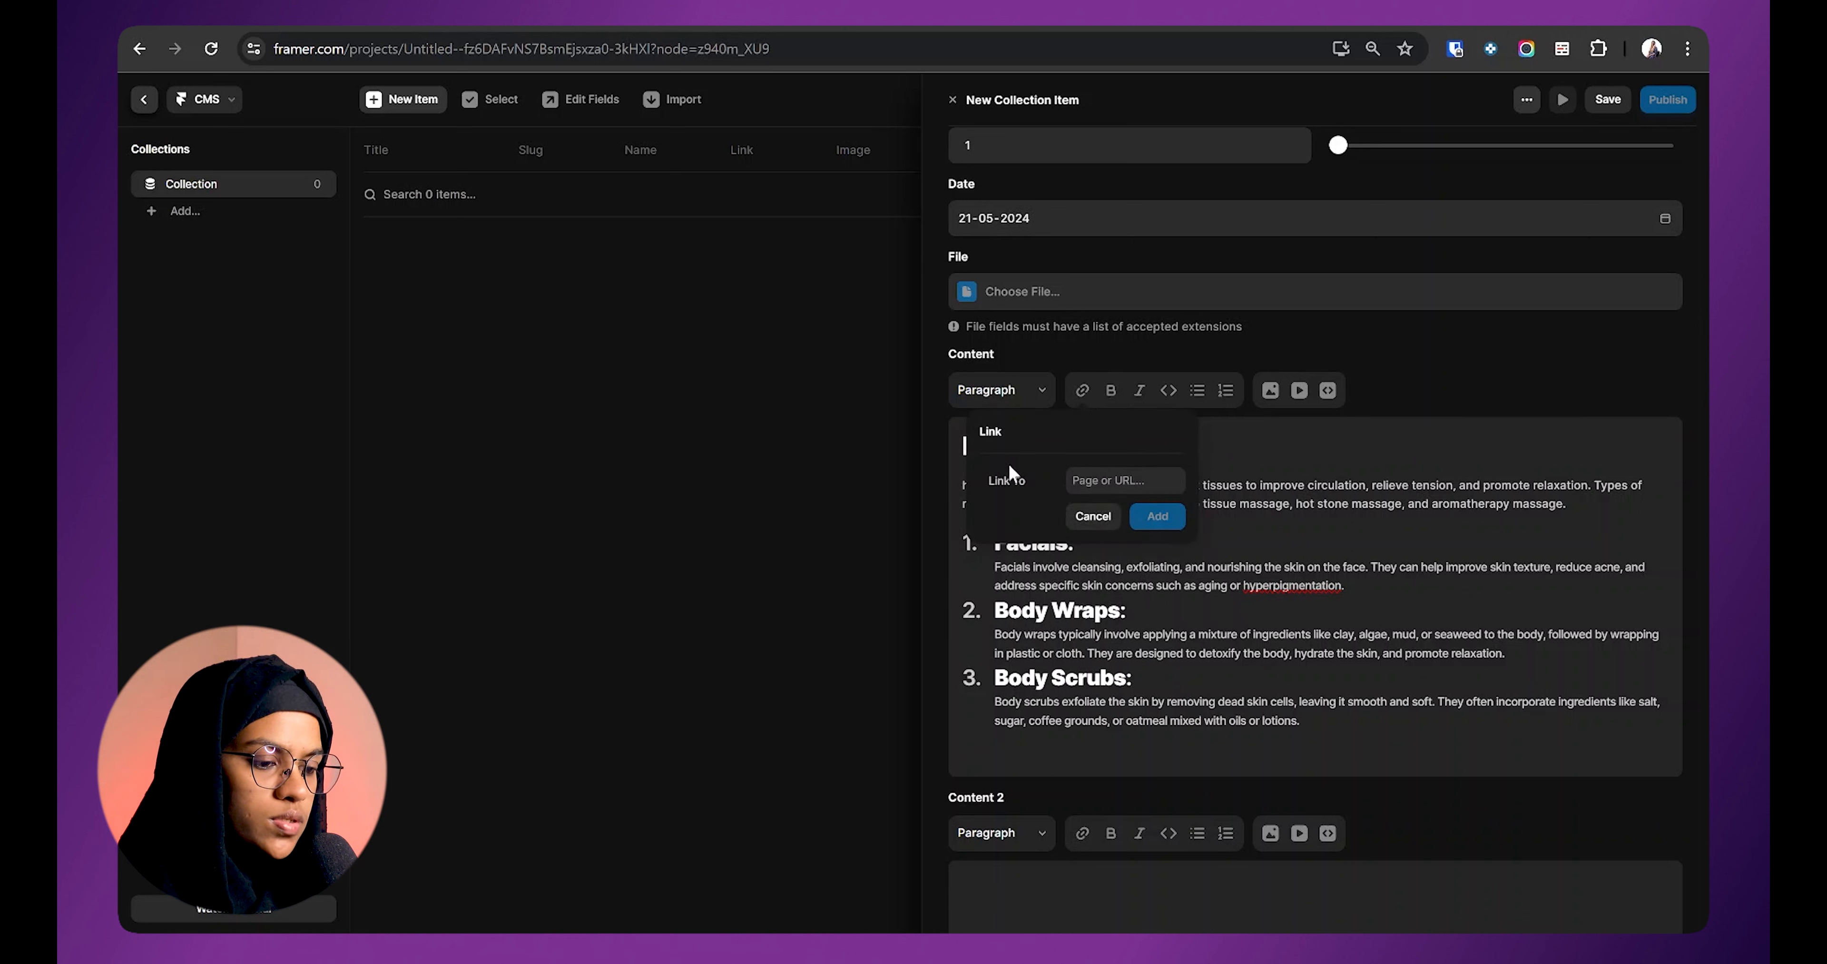
left_click(1114, 398)
left_click_drag(1371, 485, 1453, 485)
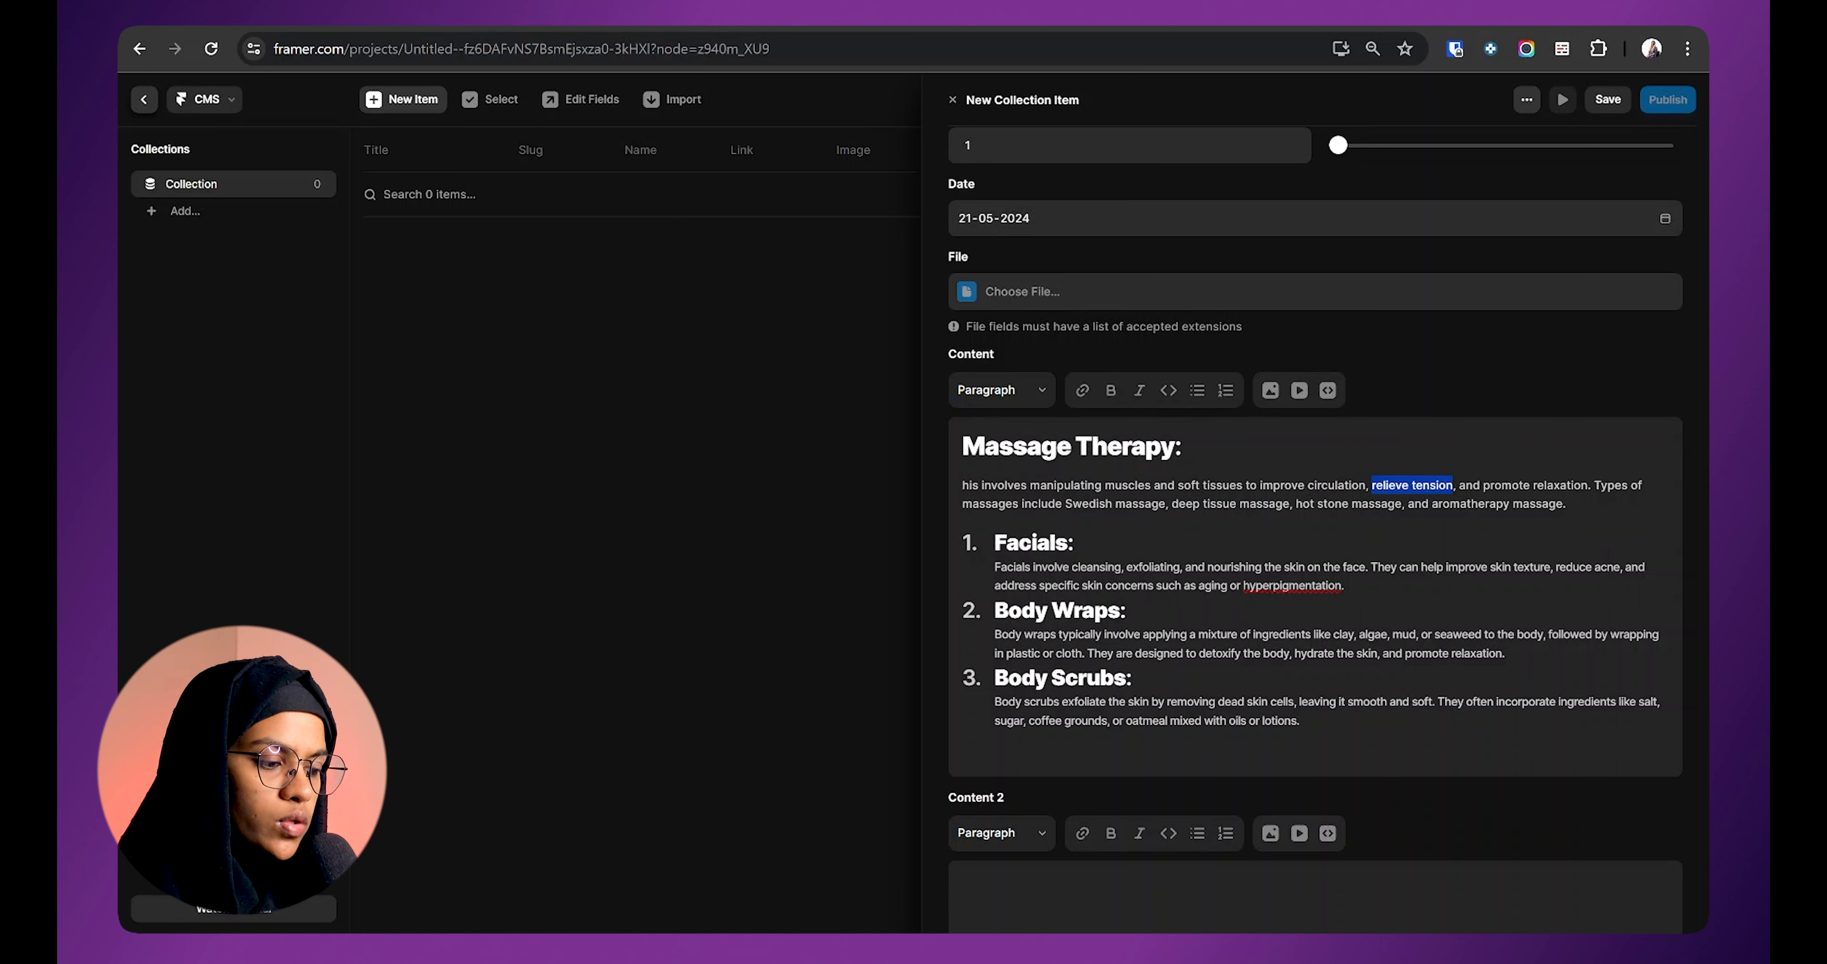
left_click(1113, 393)
left_click(1189, 447)
left_click_drag(1372, 485, 1454, 485)
left_click(1145, 391)
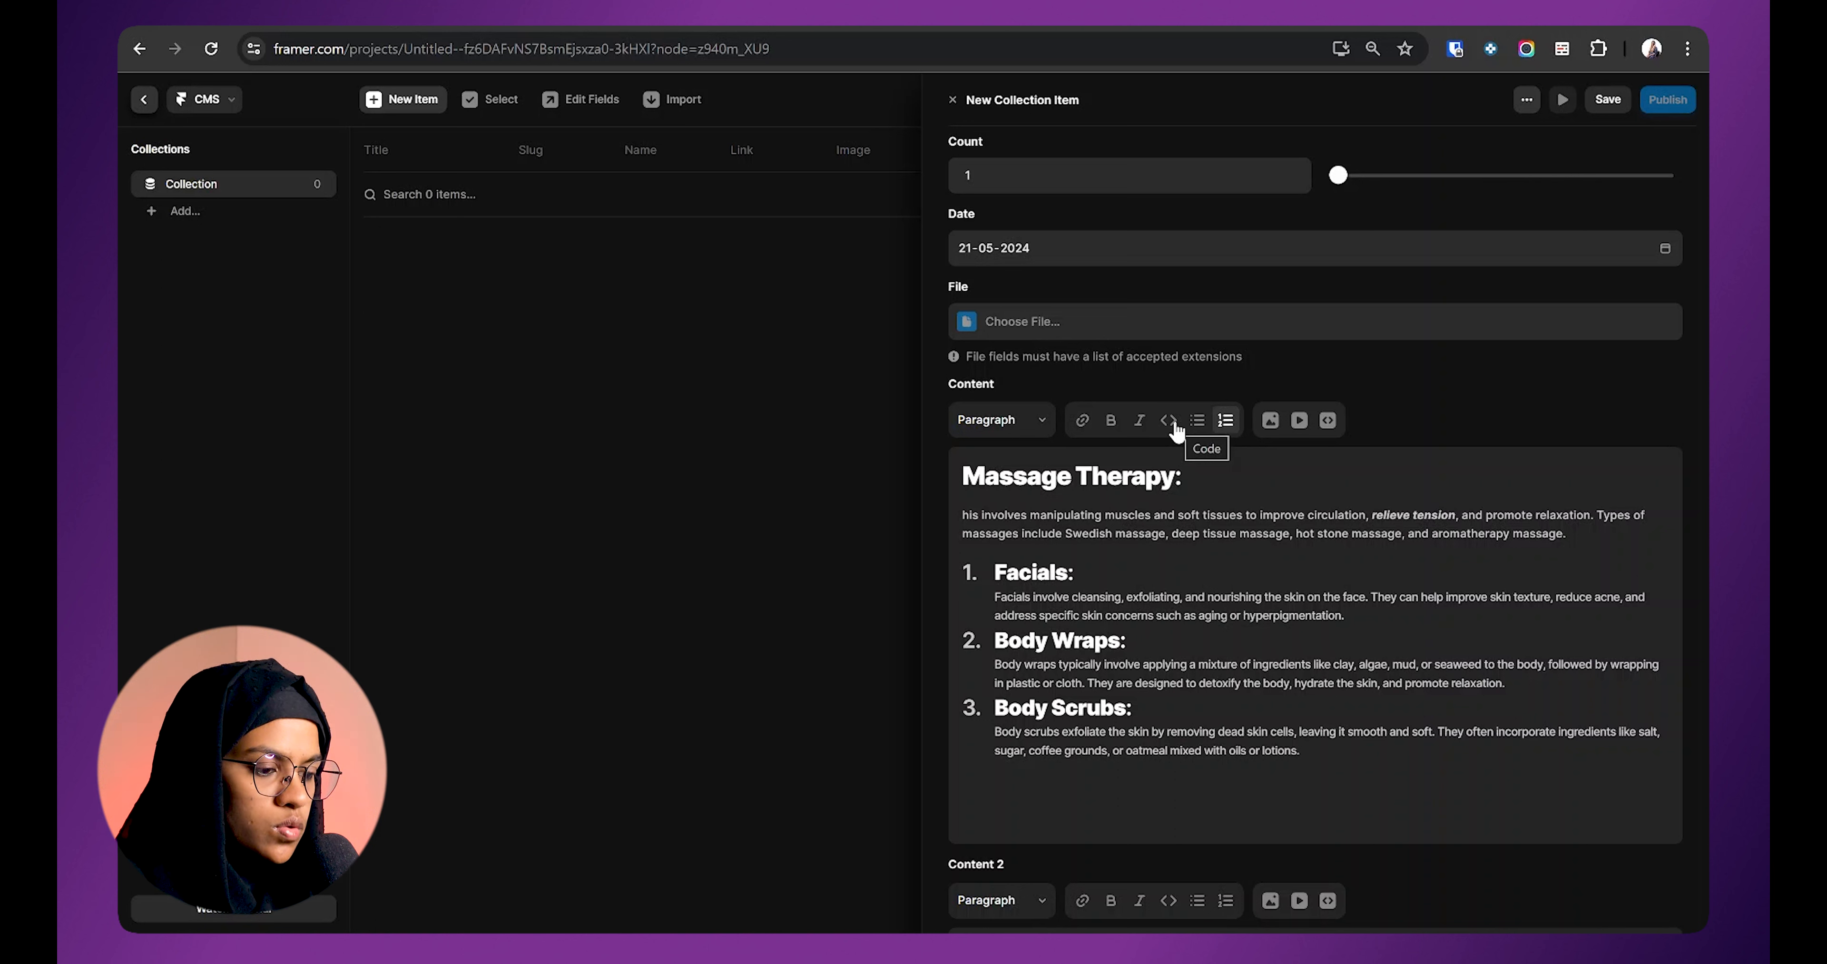
left_click(1174, 425)
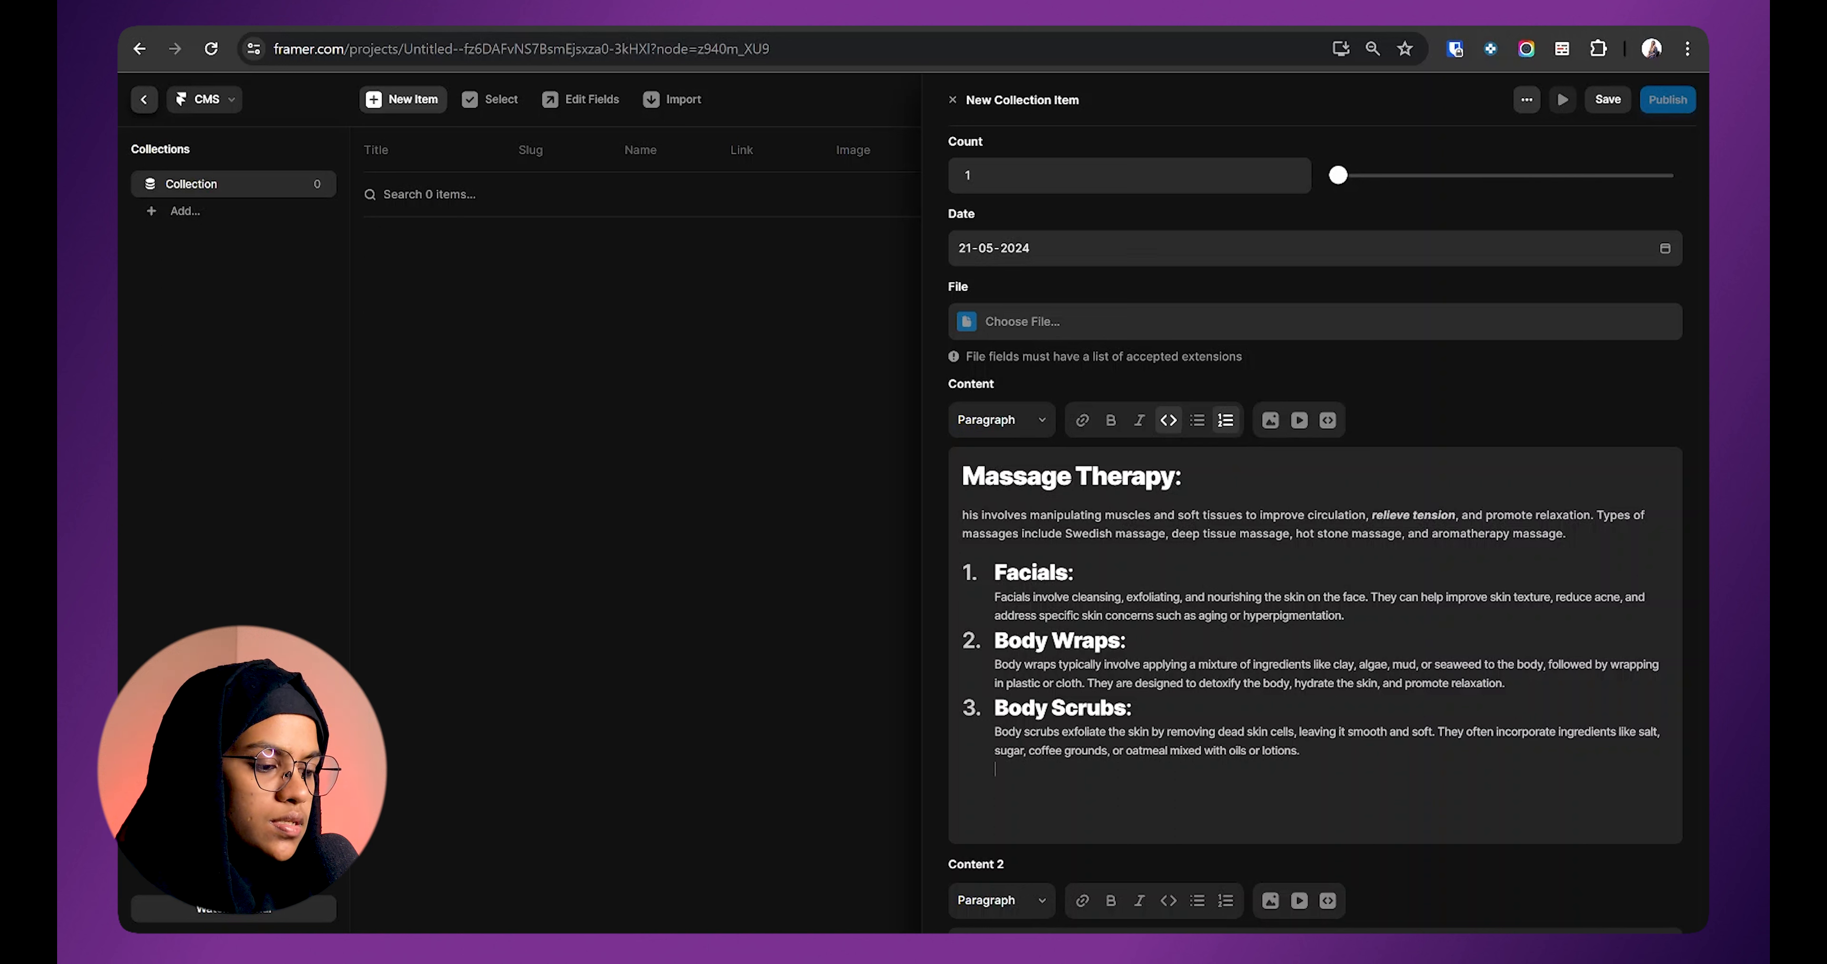
Step: Embed a YouTube video after Body Scrubs, review its settings, and add a paragraph above it
left_click(1299, 420)
scroll(1316, 248, "up", 1)
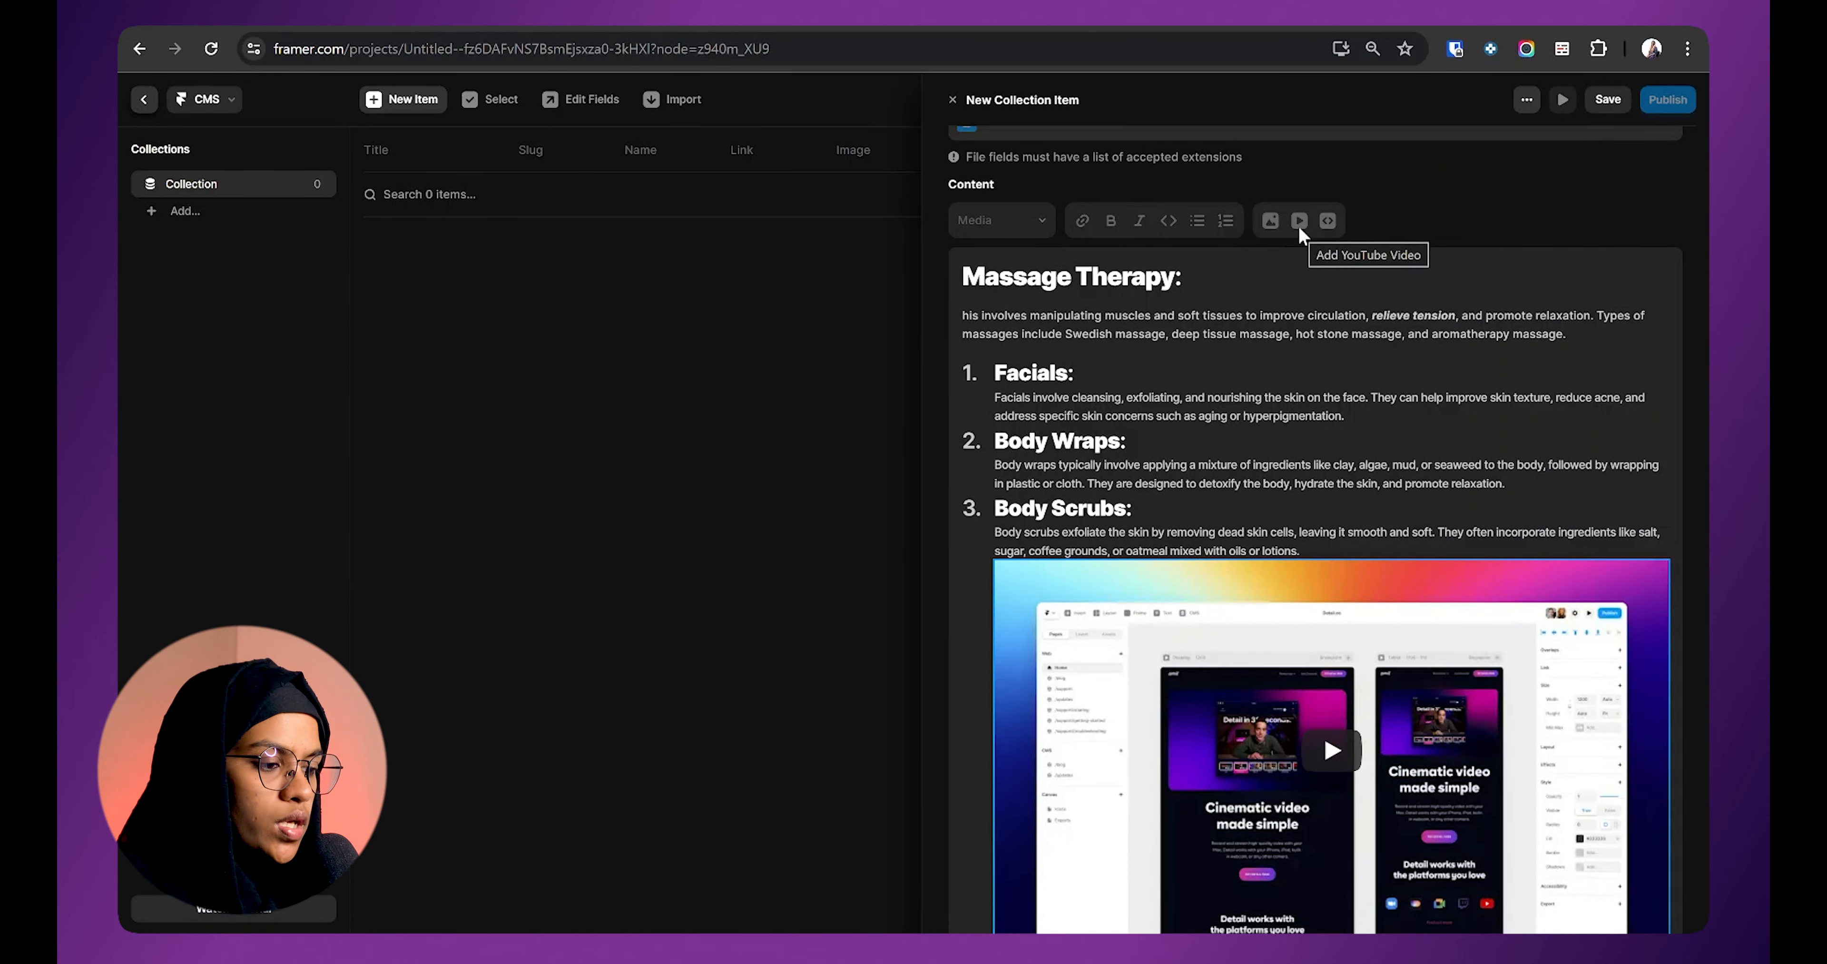
scroll(1379, 646, "down", 2)
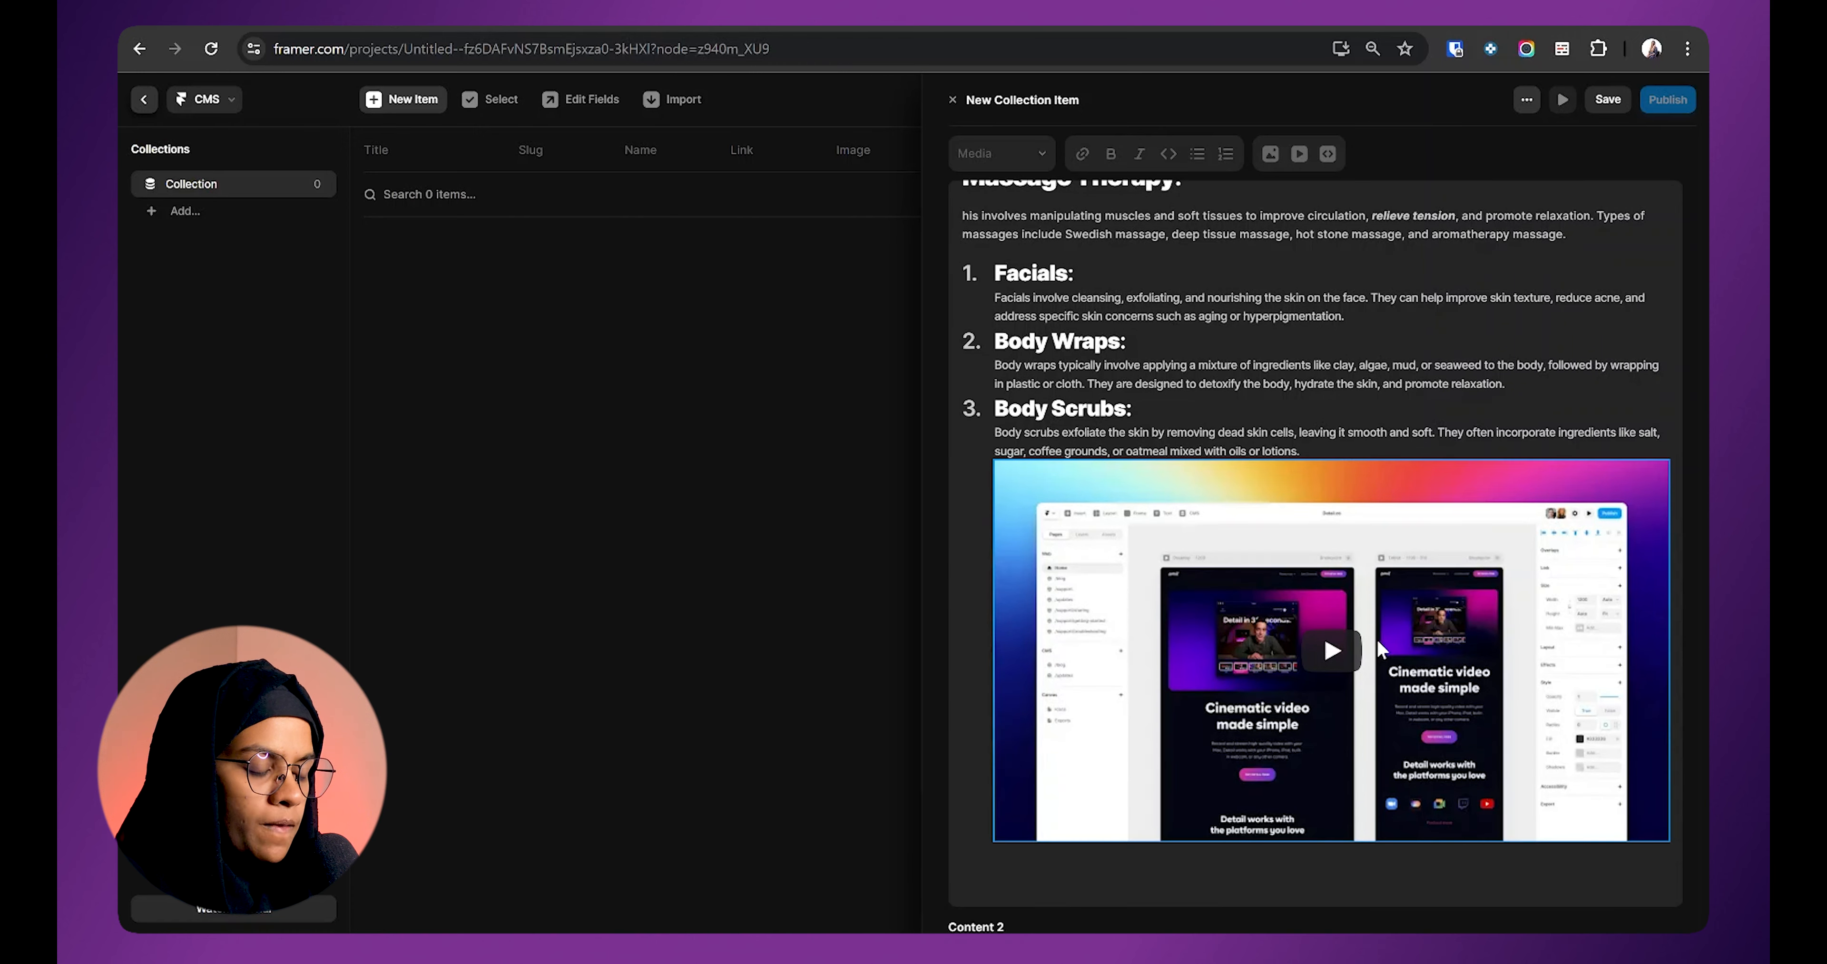
left_click(1063, 599)
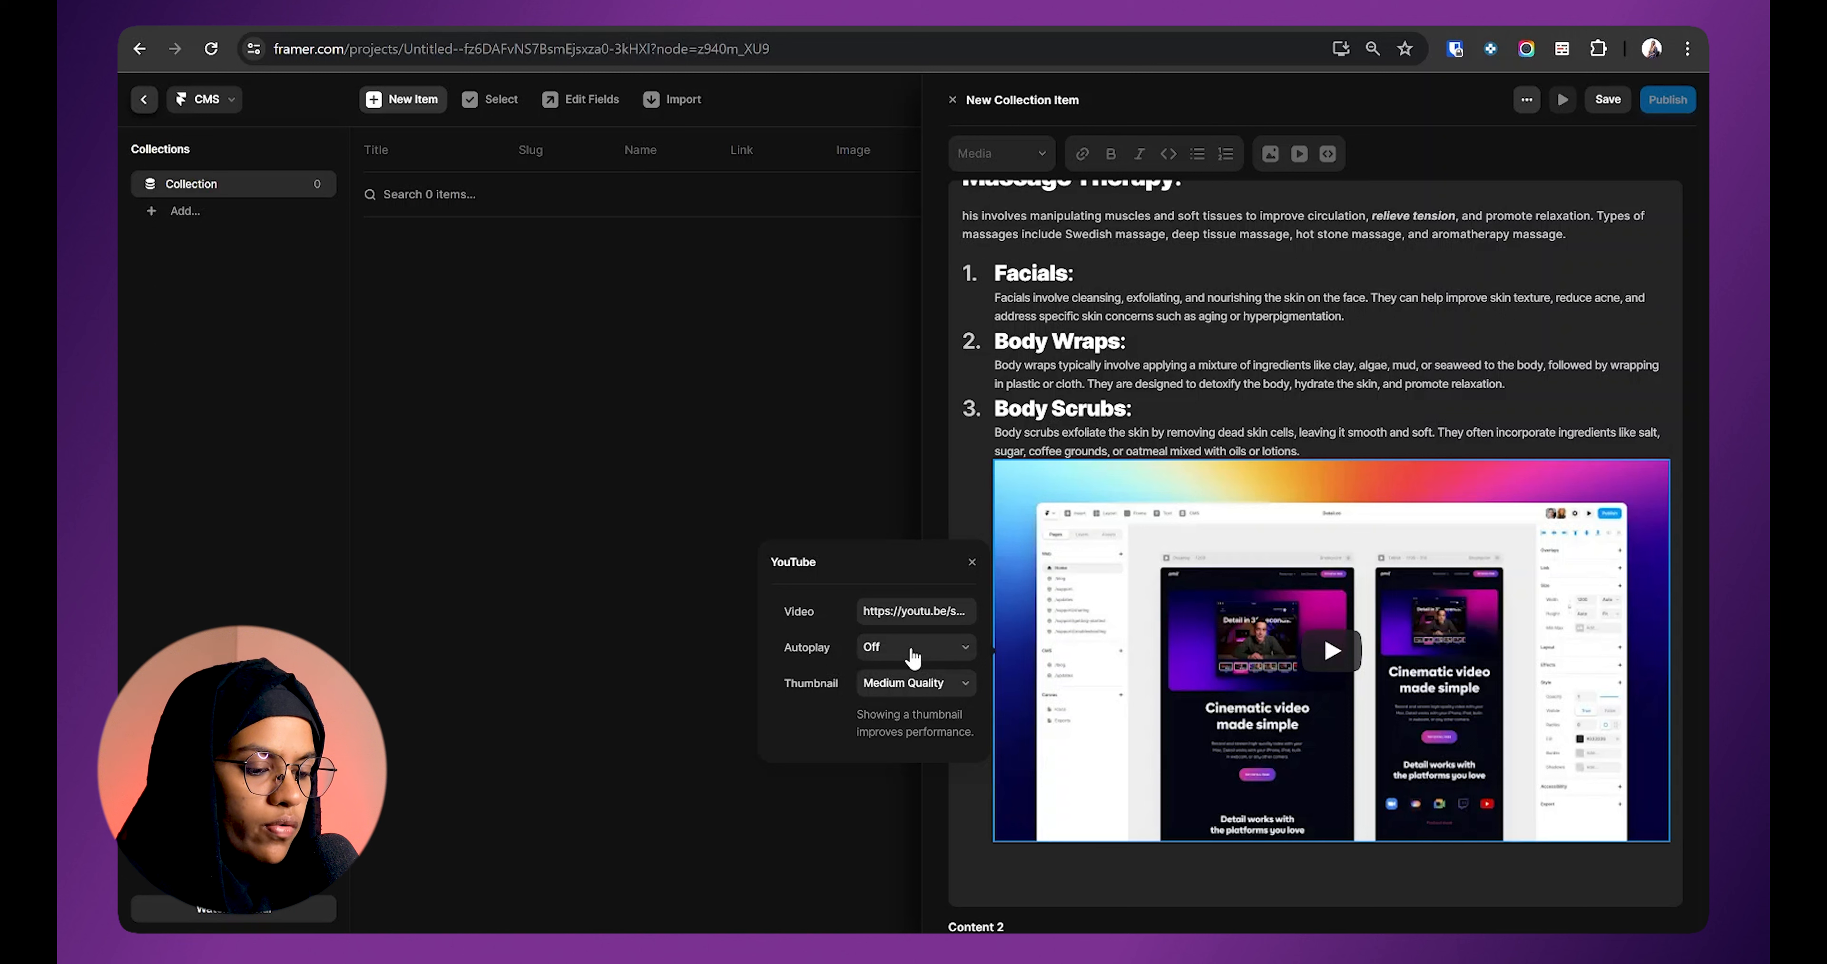
left_click(895, 686)
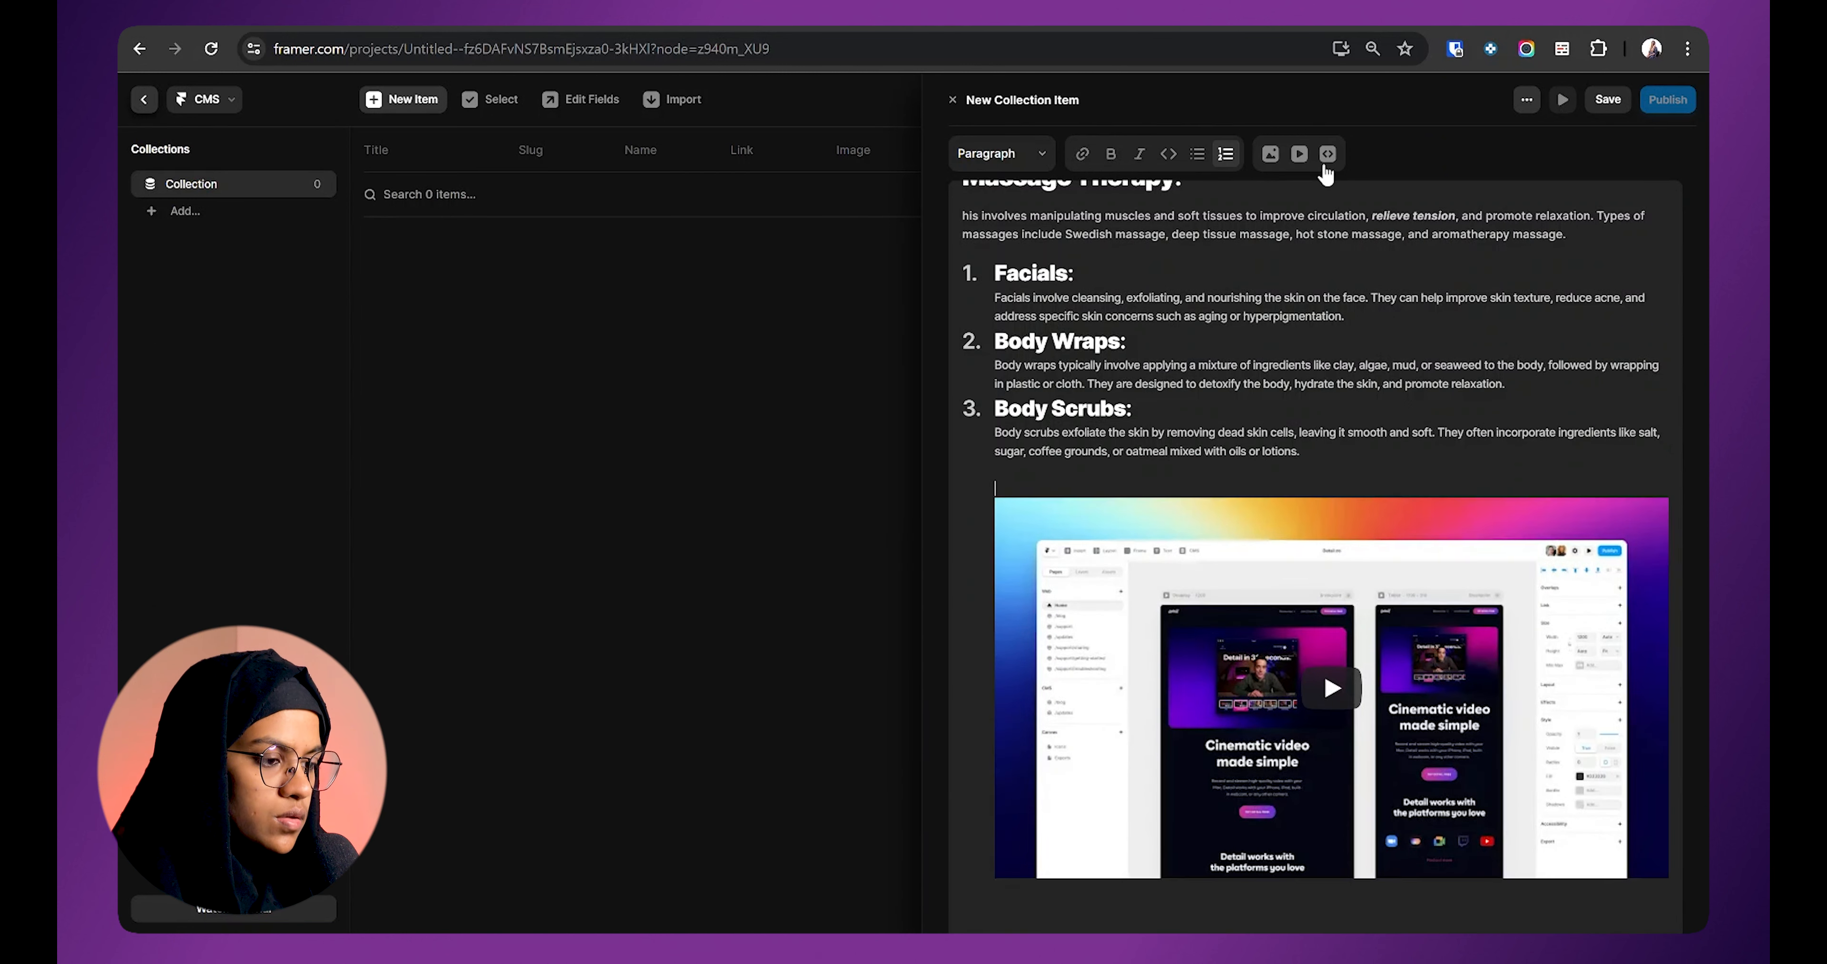
left_click(1331, 156)
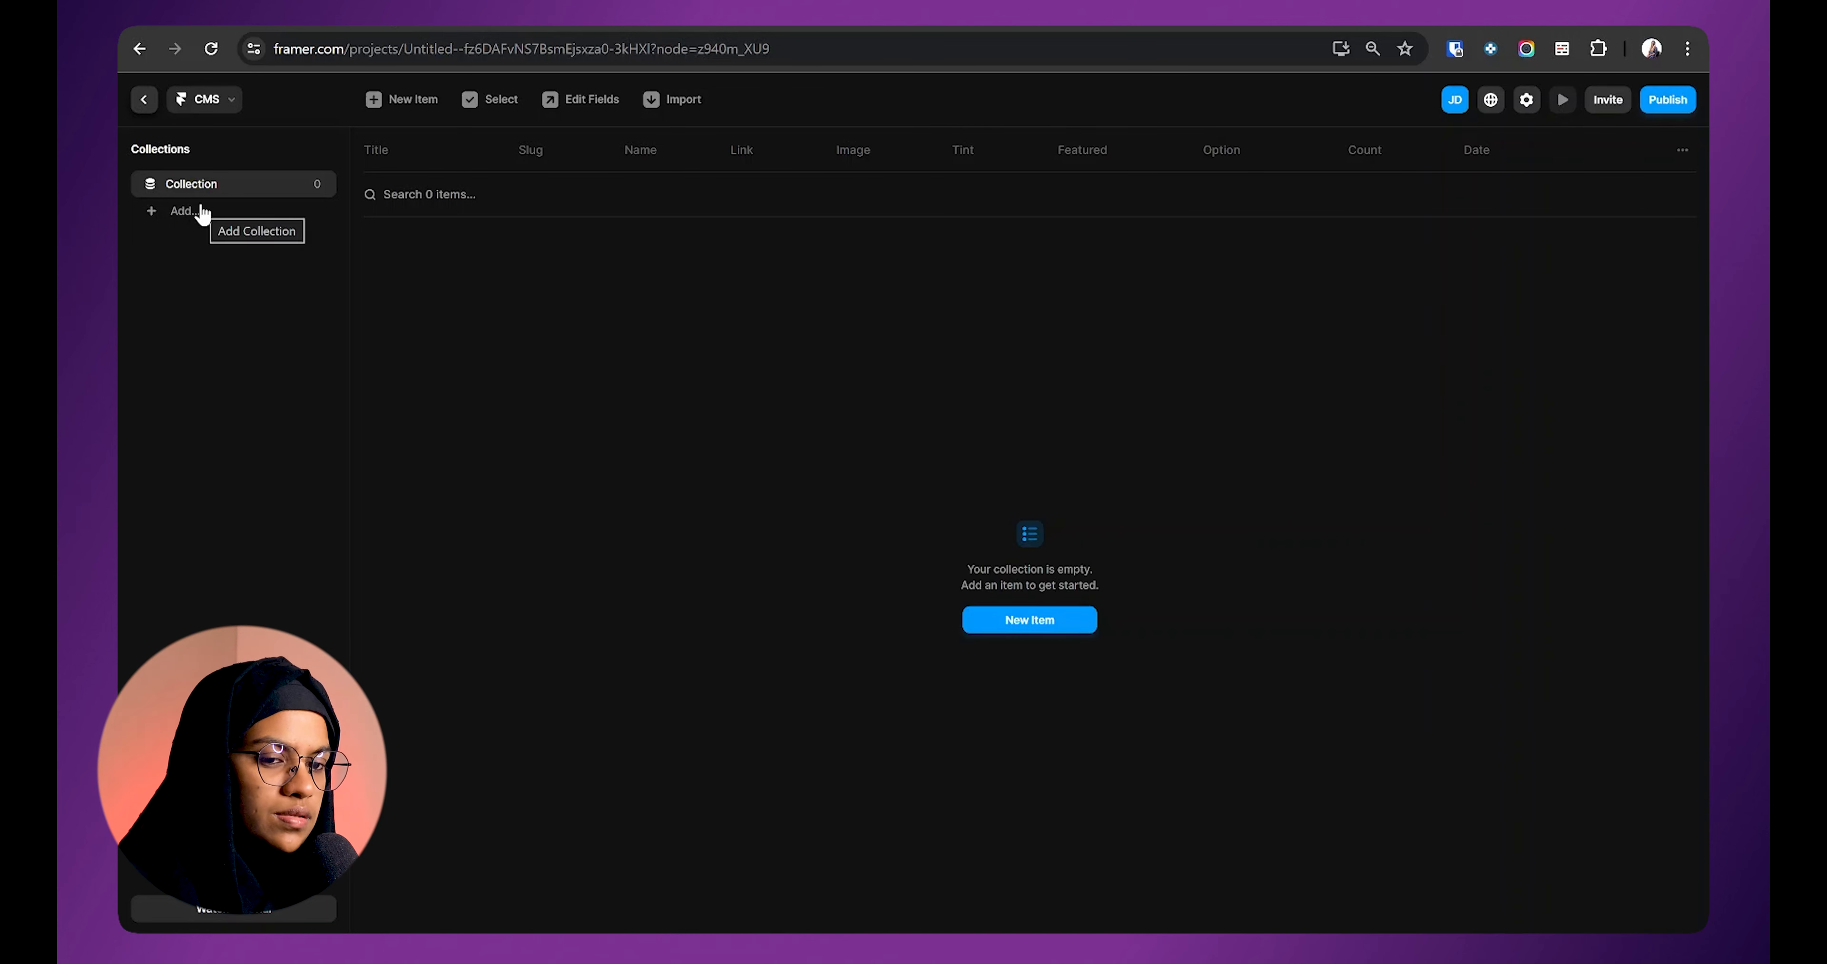
Step: Add the sample Blog collection to the CMS
left_click(173, 211)
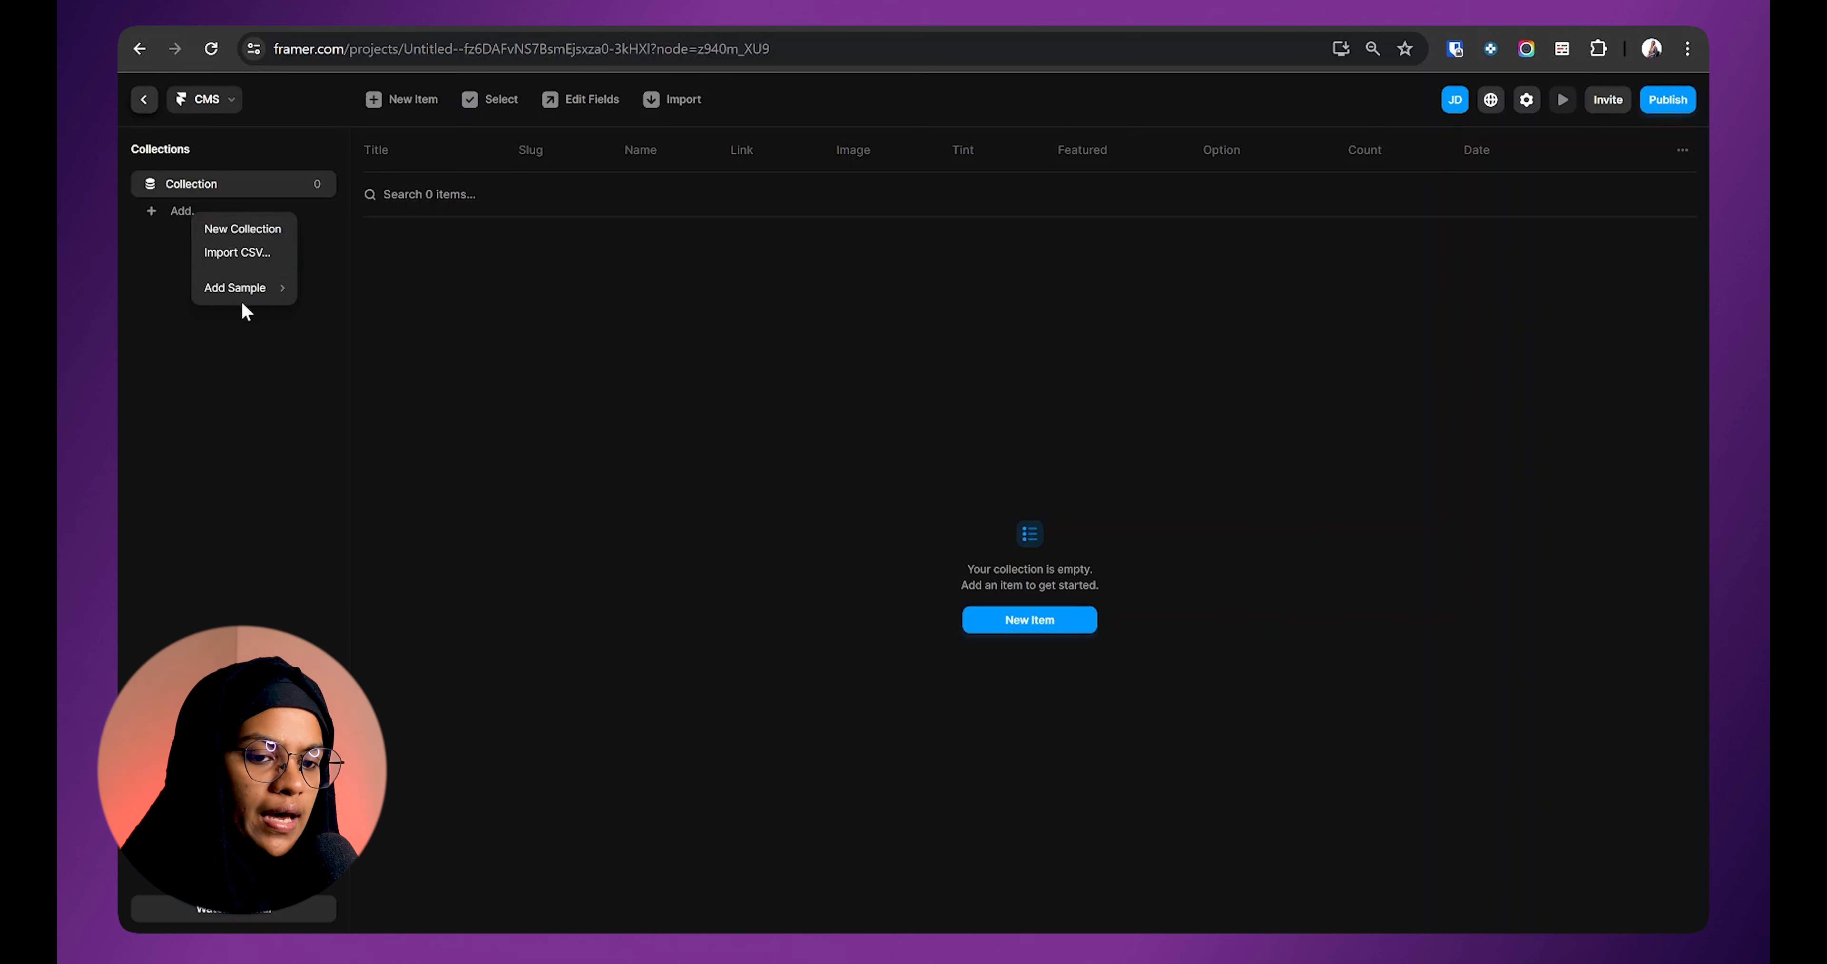
mouse_move(237, 300)
left_click(323, 287)
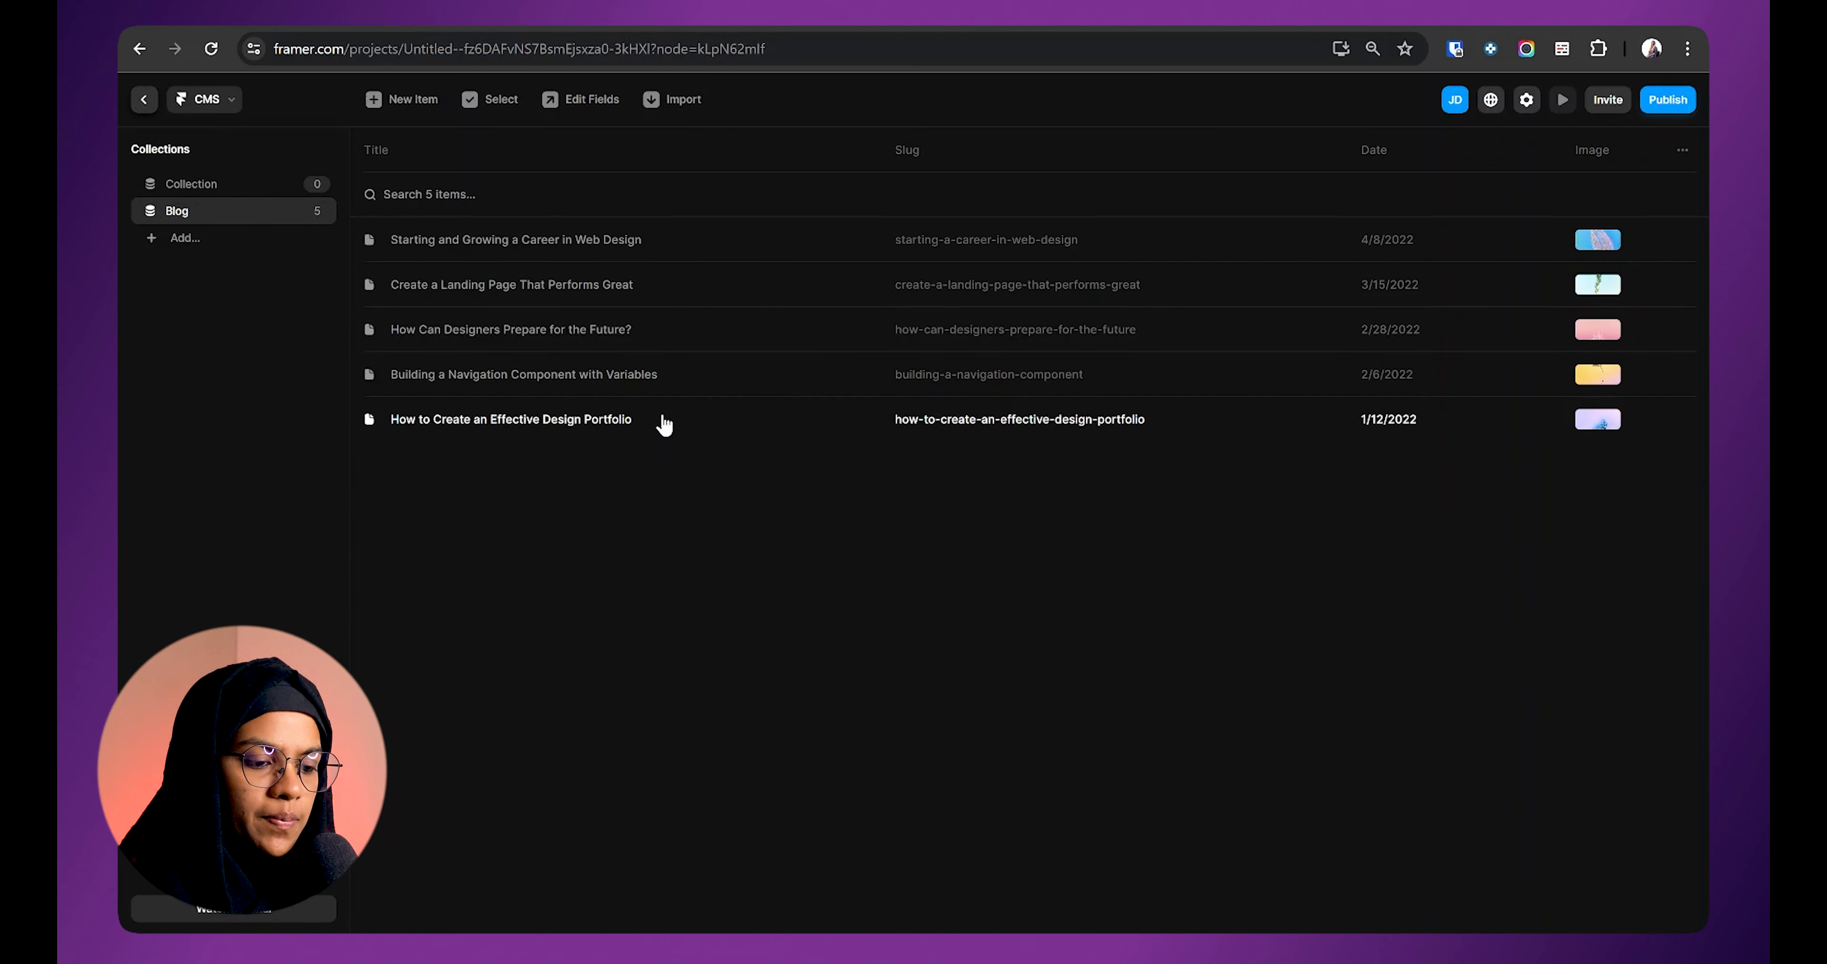
Step: Inspect the first blog post's heading and paragraph styles, then close the post
left_click(565, 241)
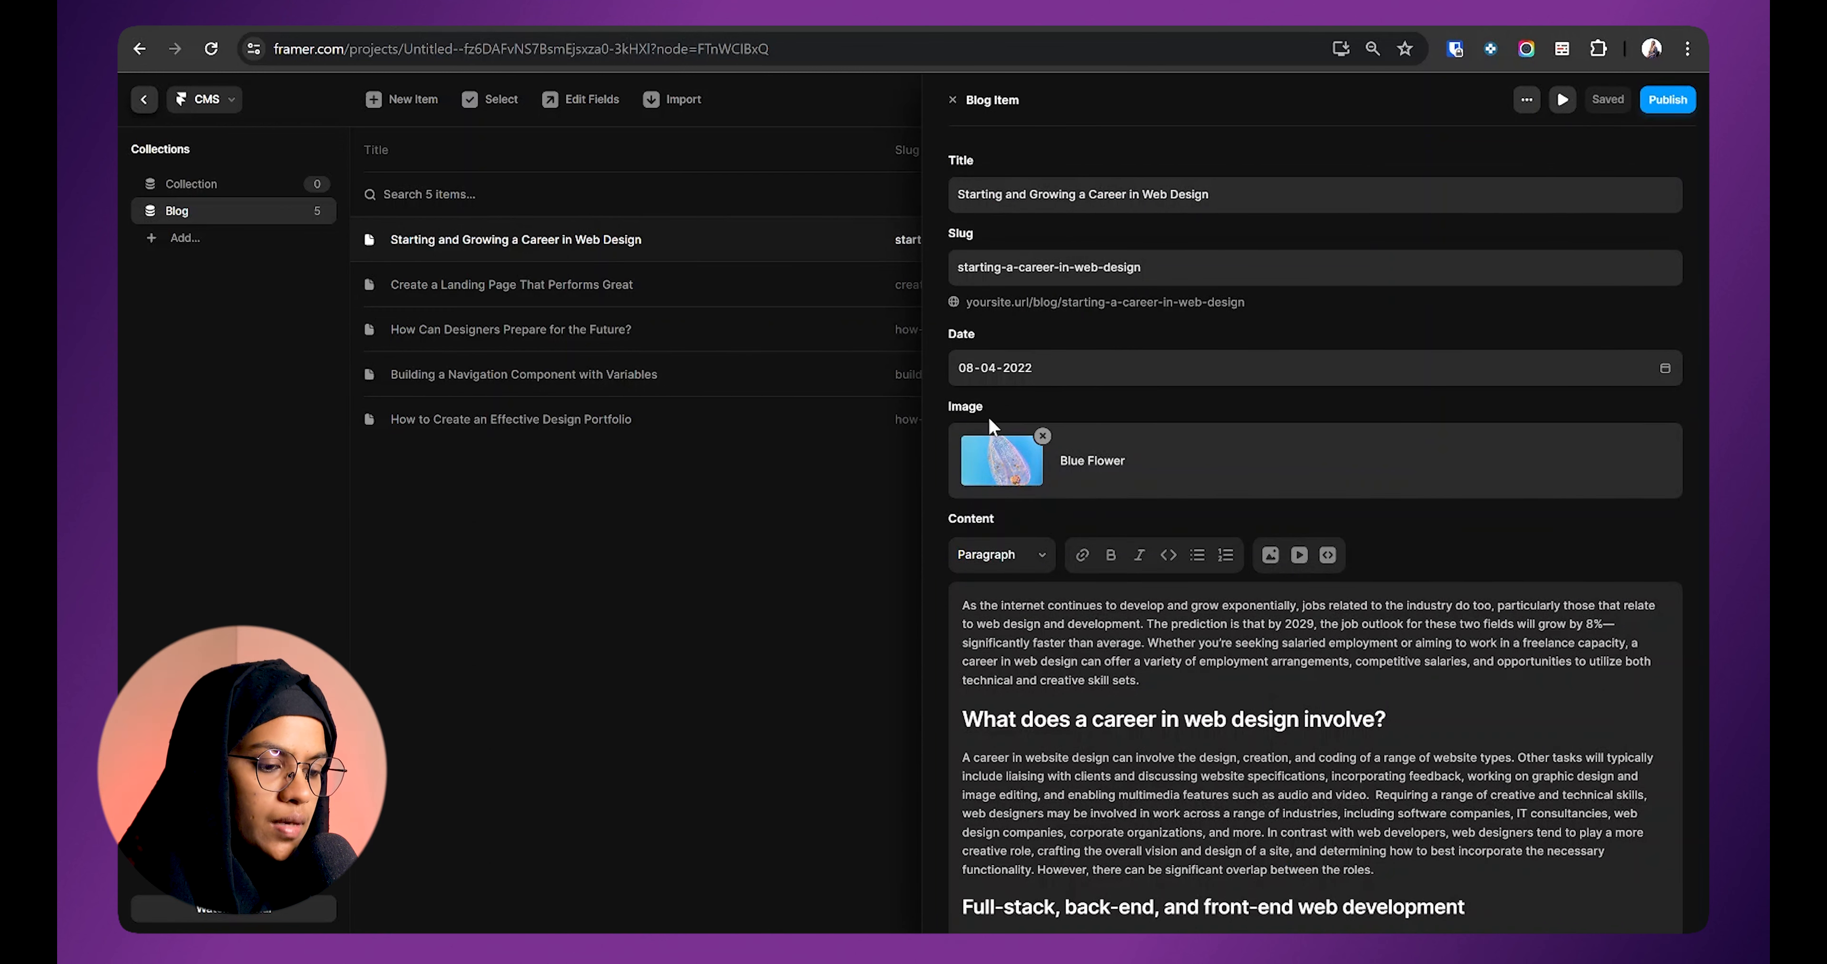
scroll(986, 408, "down", 5)
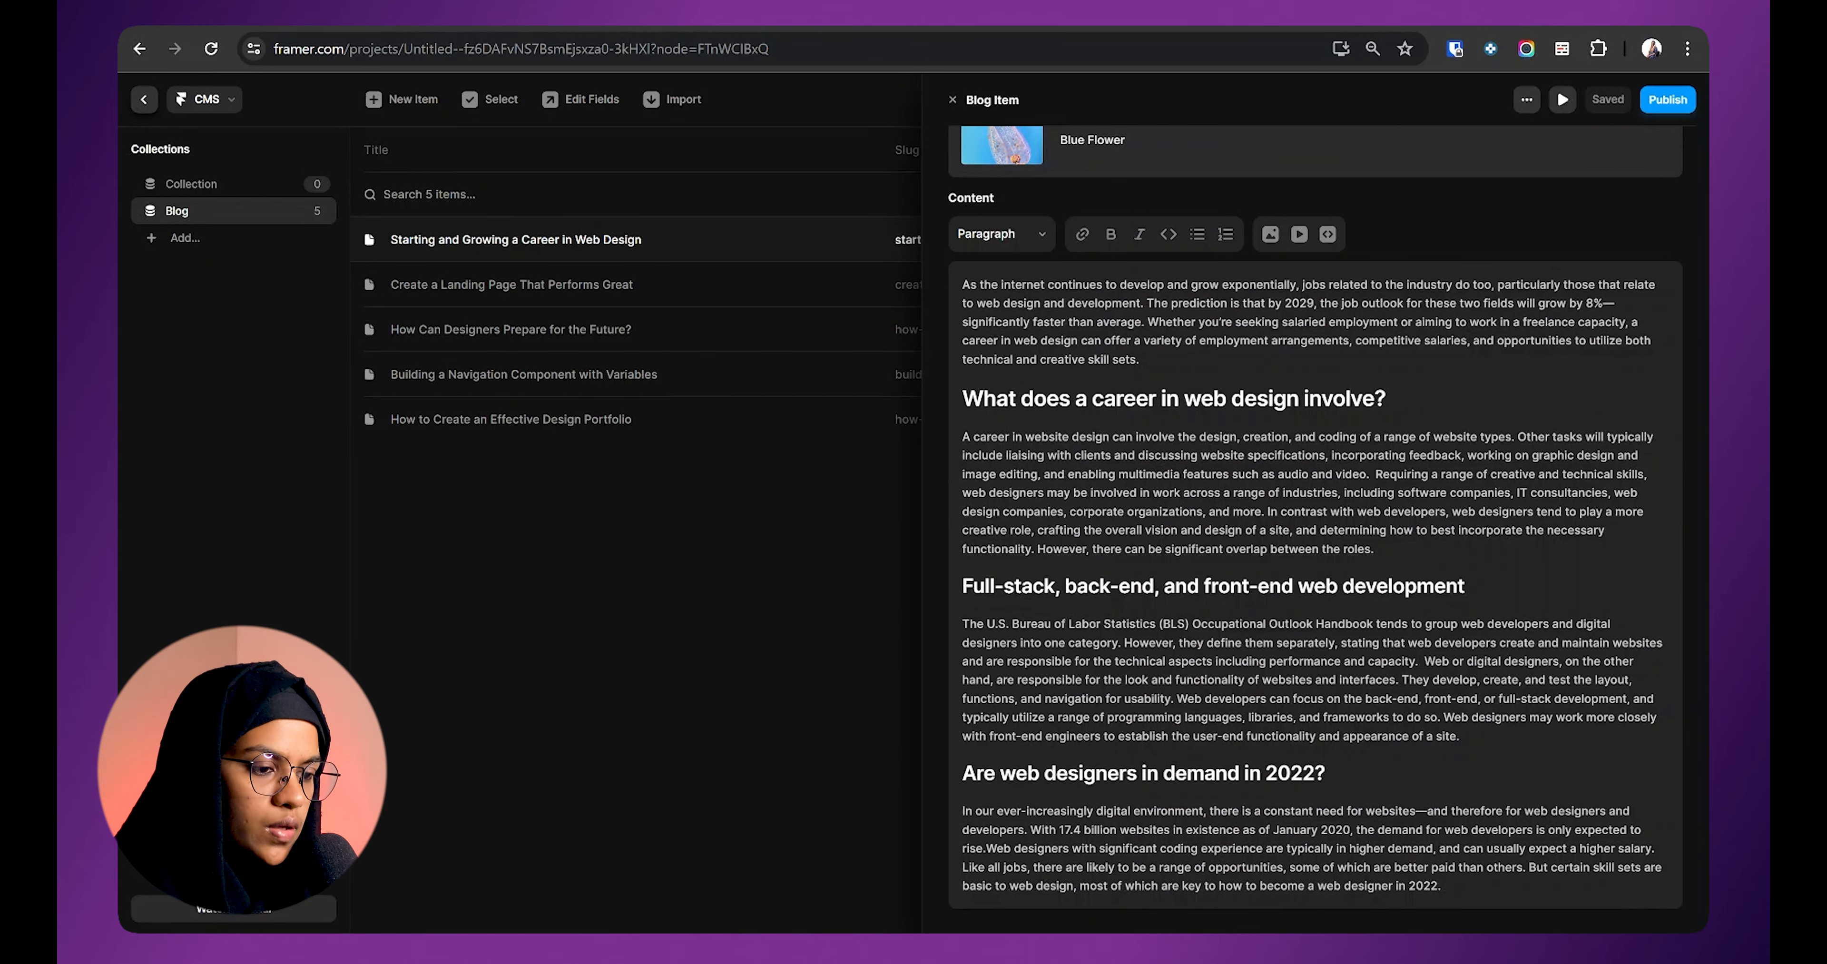
left_click(1076, 398)
left_click(1133, 529)
left_click(1142, 586)
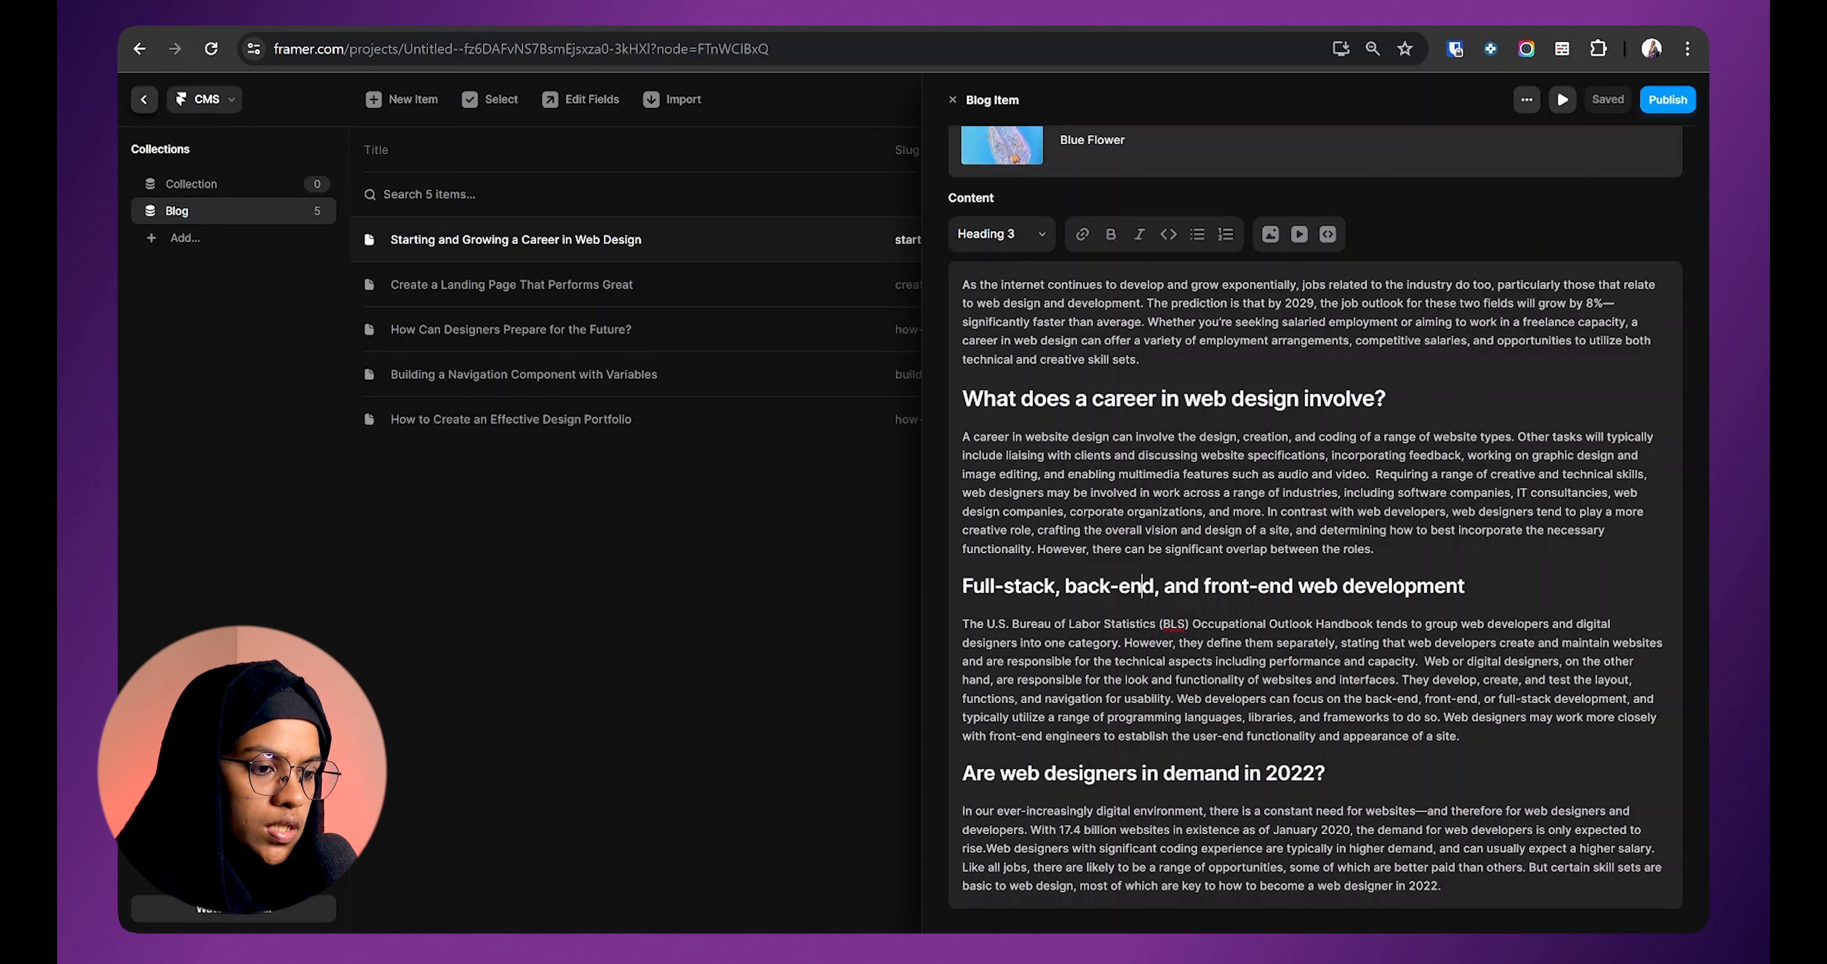
left_click(1107, 773)
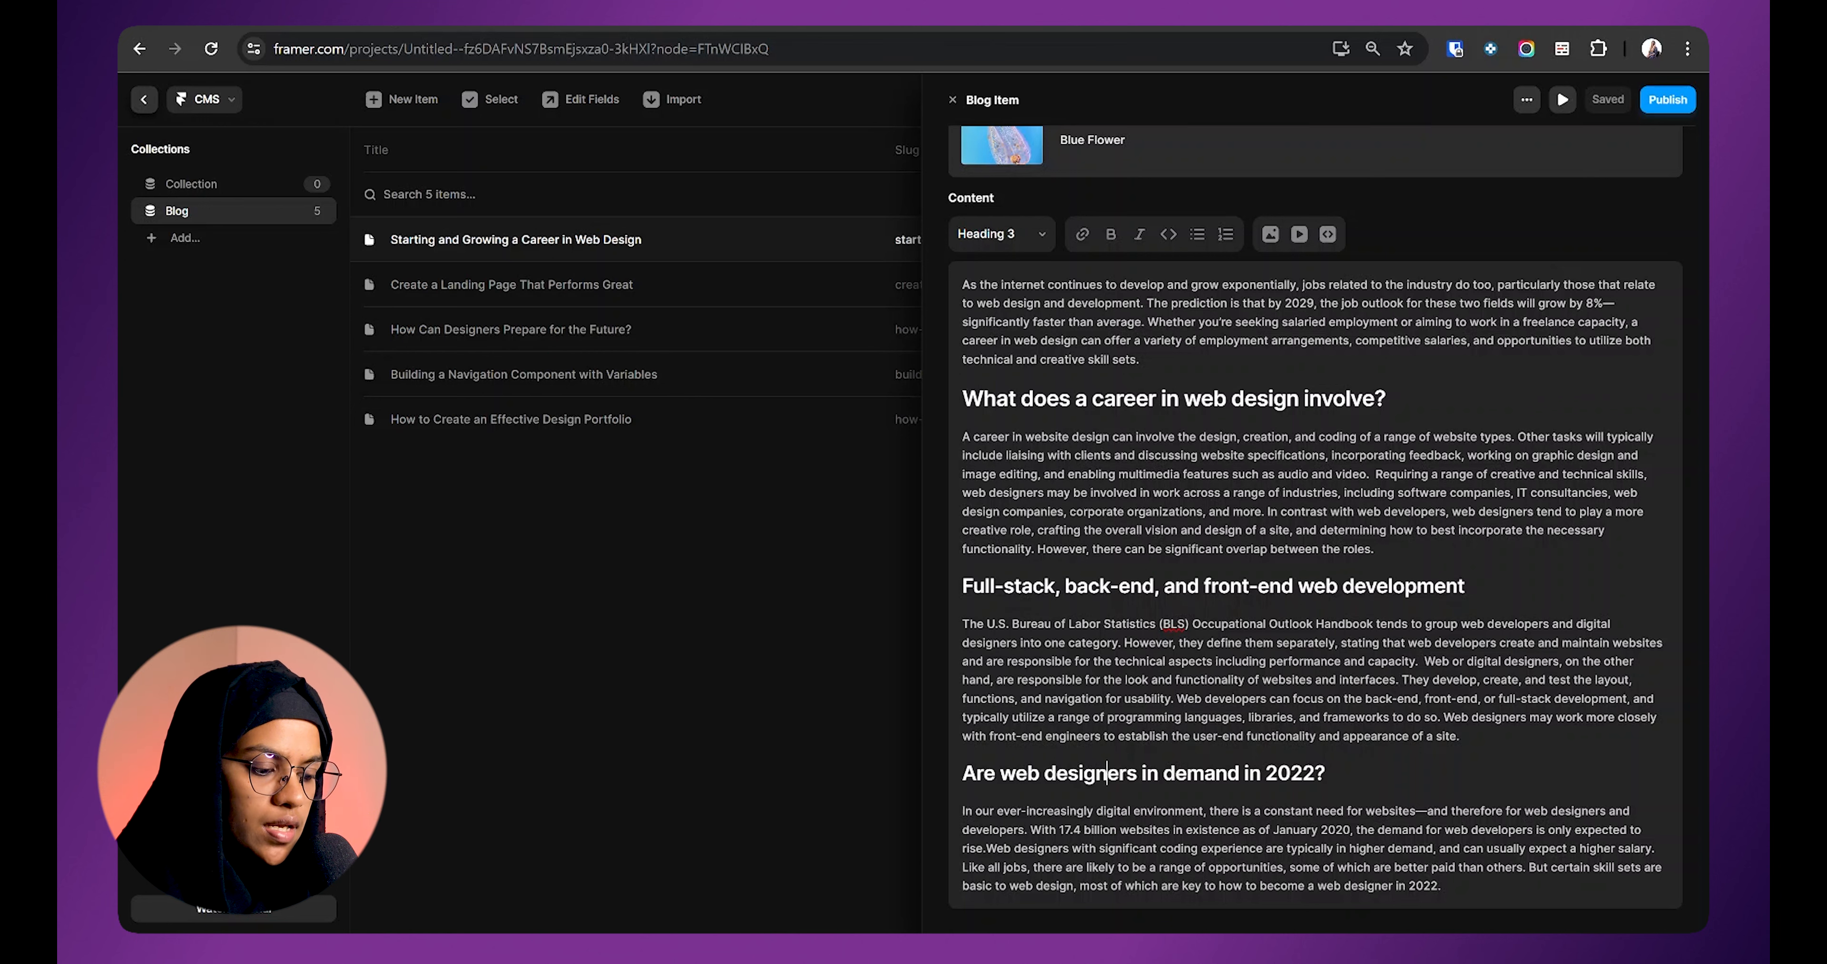
scroll(1315, 524, "up", 5)
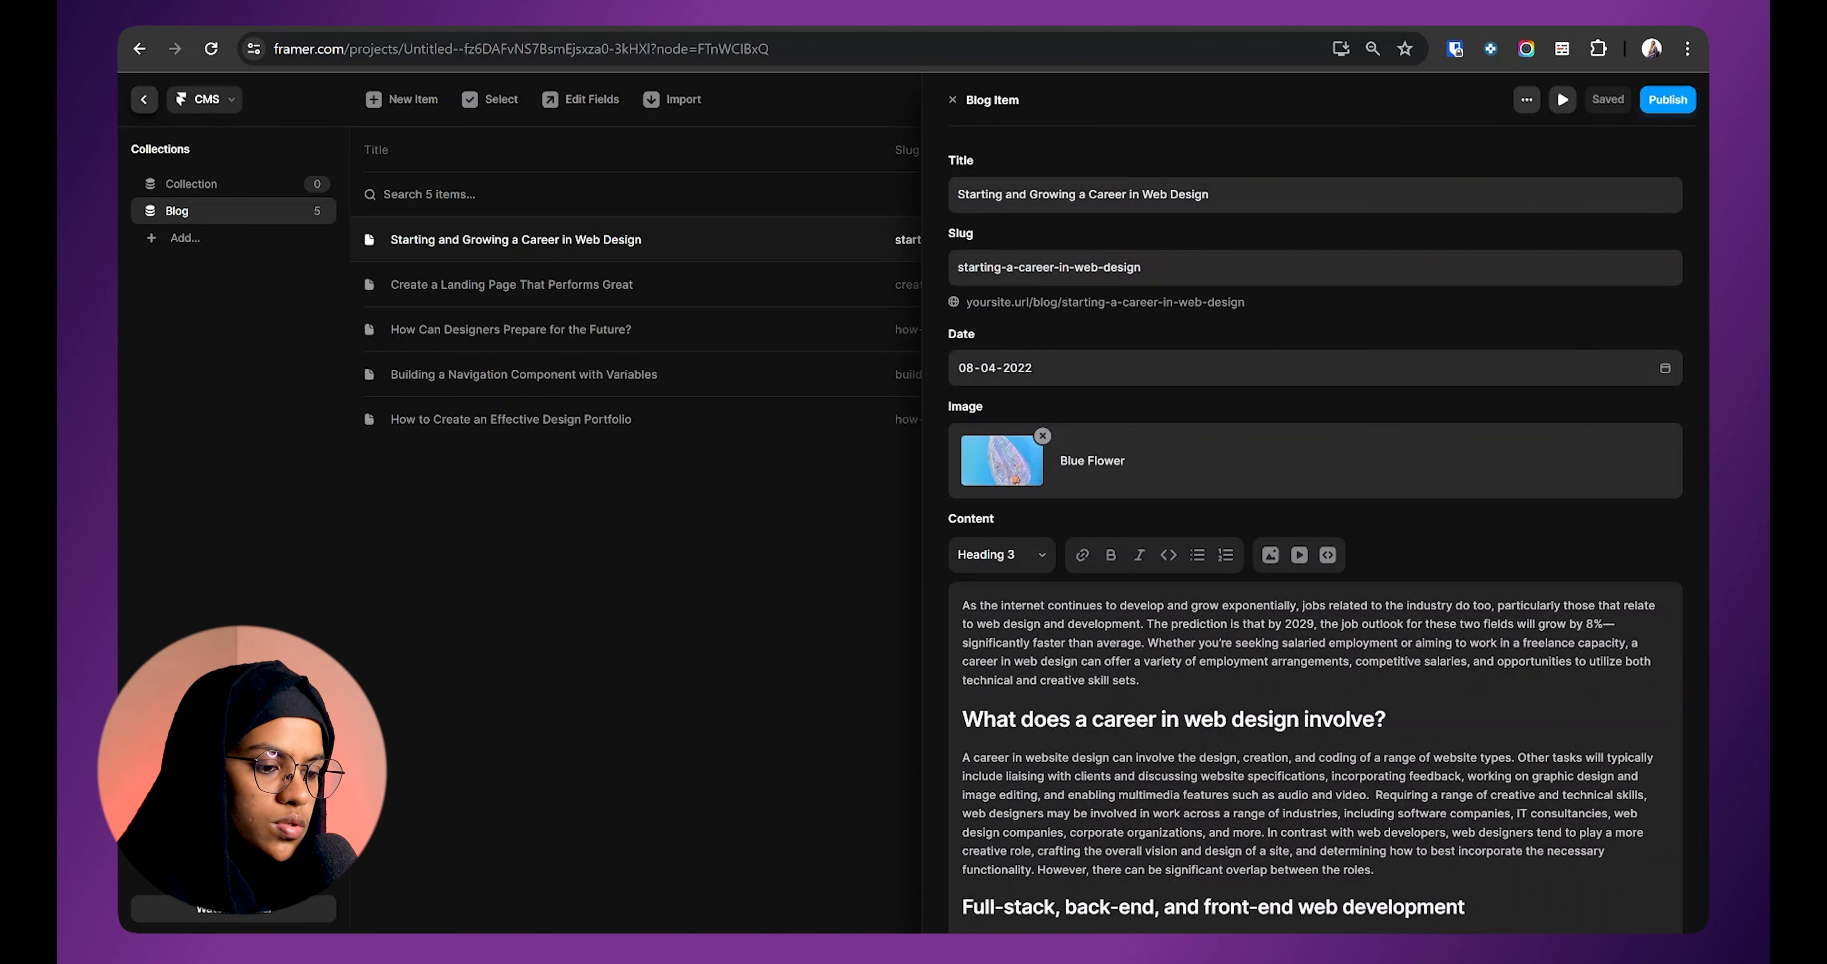
left_click(835, 593)
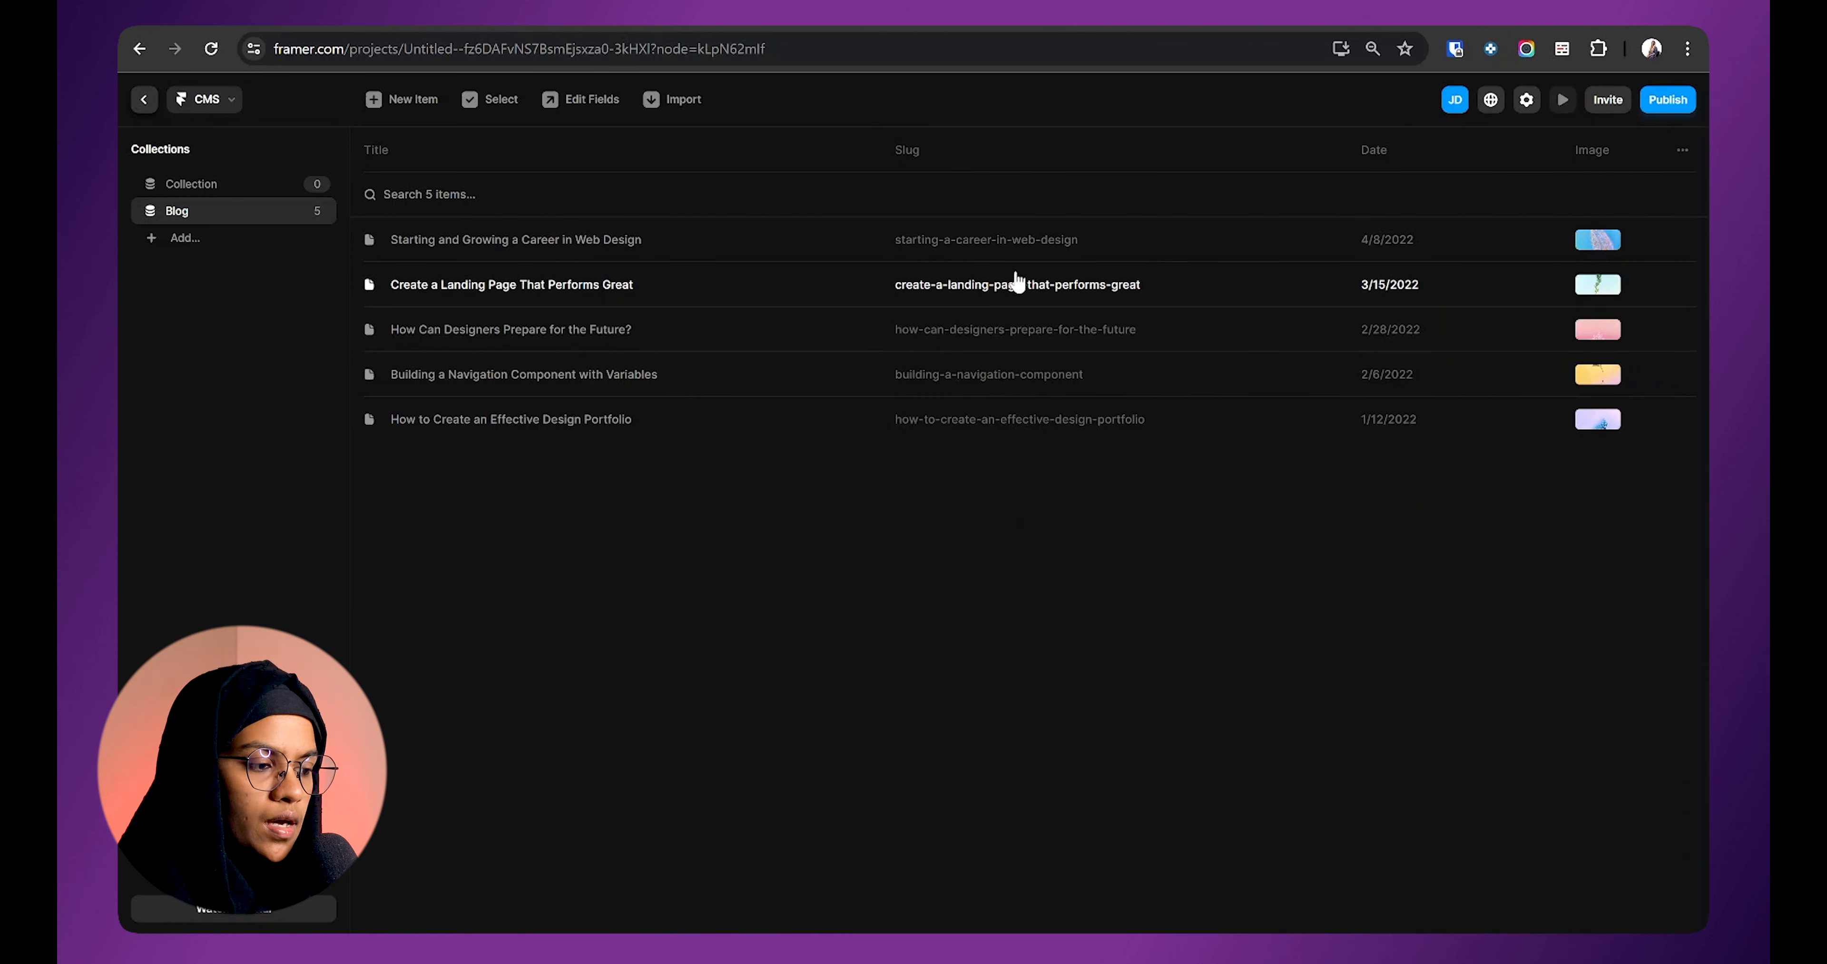
Step: Select all five blog posts in bulk, deselect them, and cancel Select mode
left_click(469, 103)
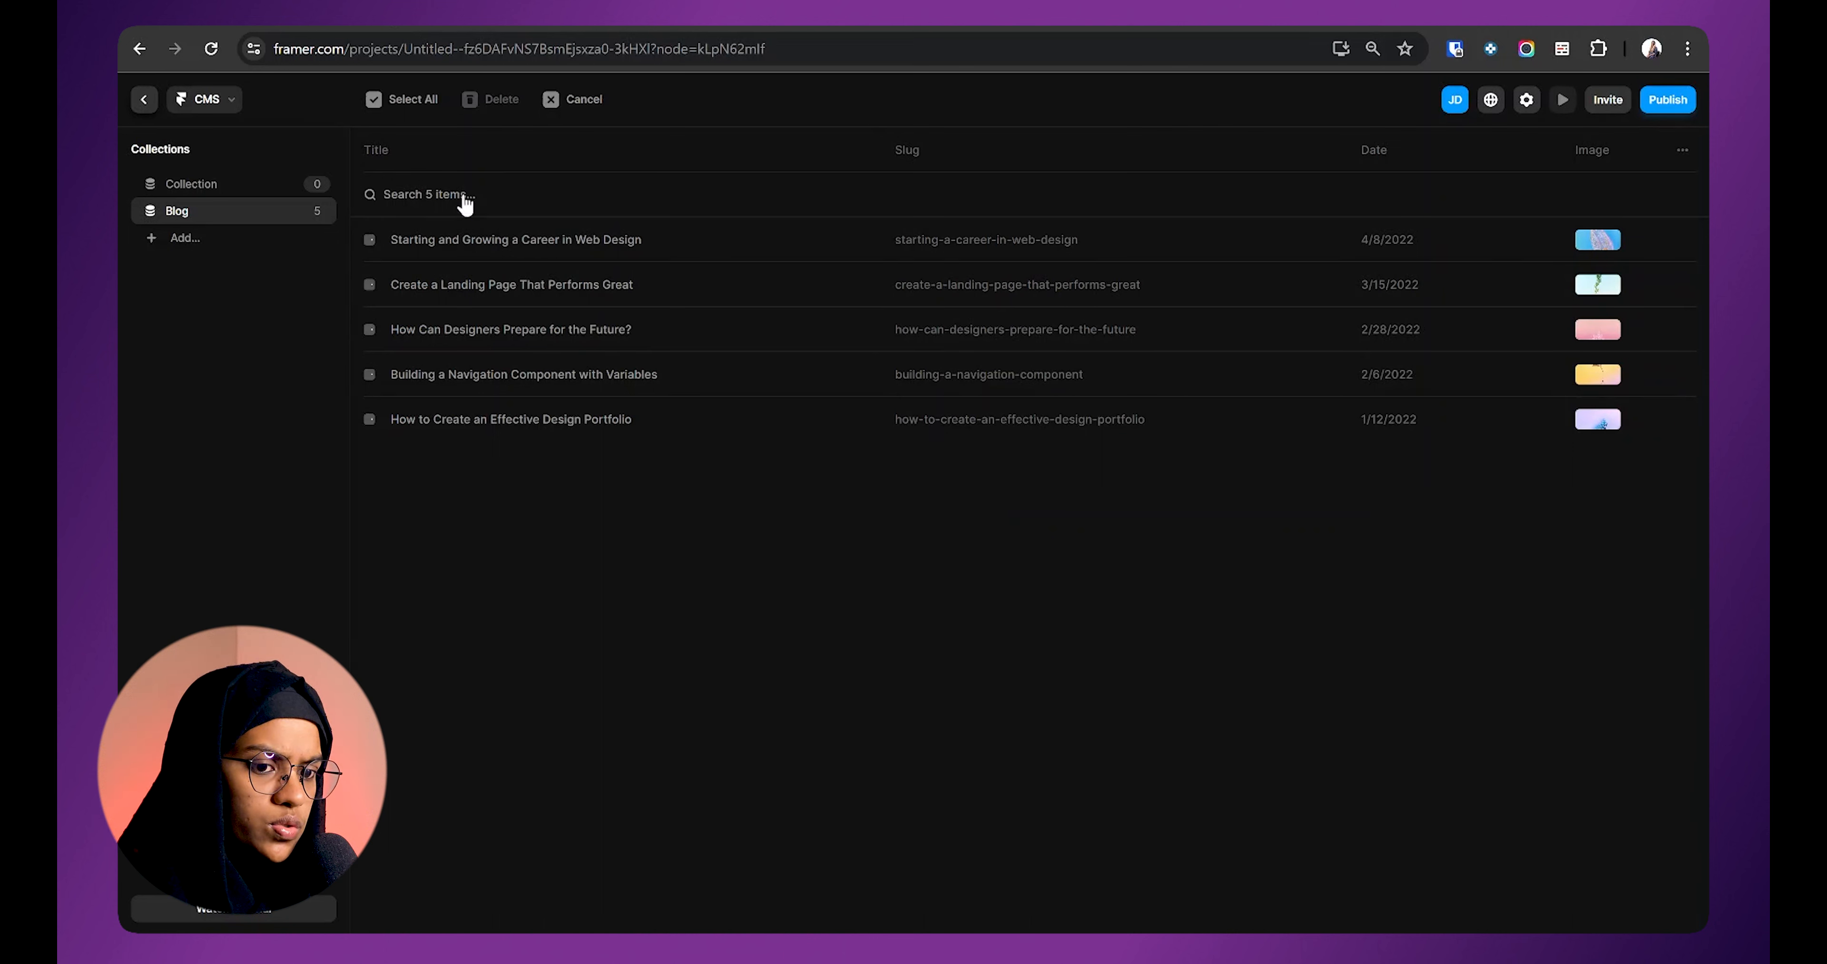
left_click(369, 240)
left_click(370, 284)
left_click(370, 329)
left_click(370, 375)
left_click(370, 419)
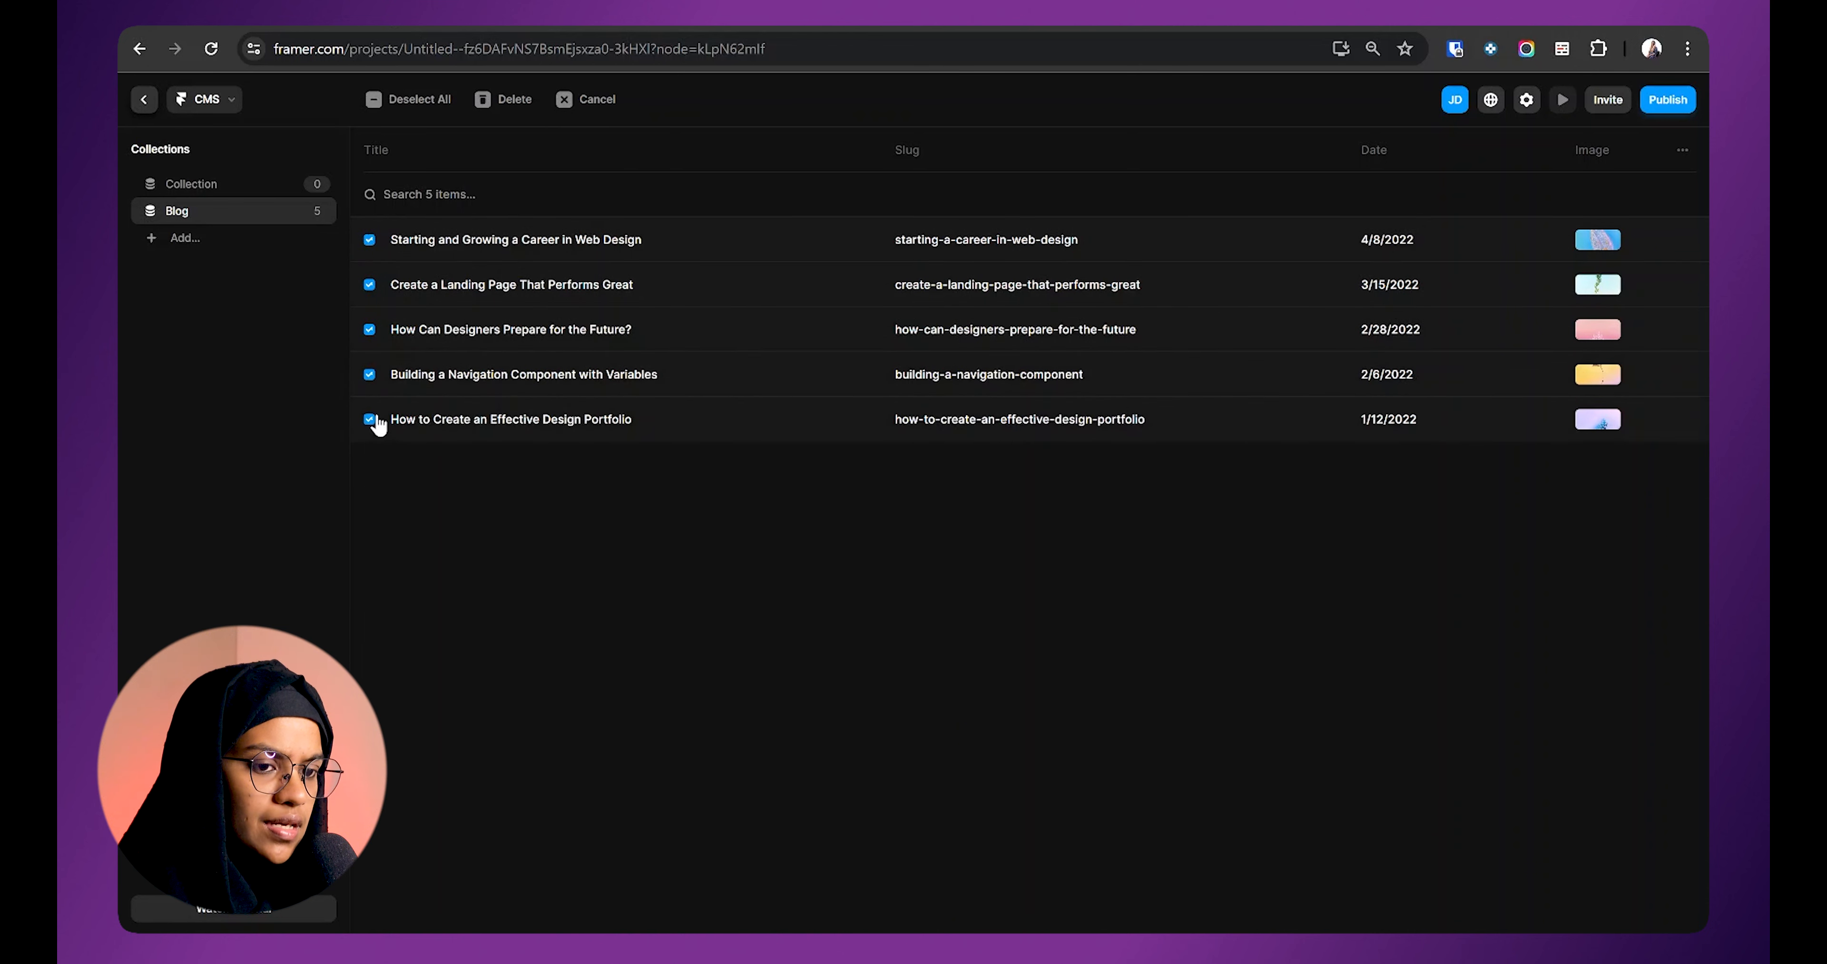
left_click(370, 374)
left_click(370, 329)
left_click(370, 284)
left_click(370, 239)
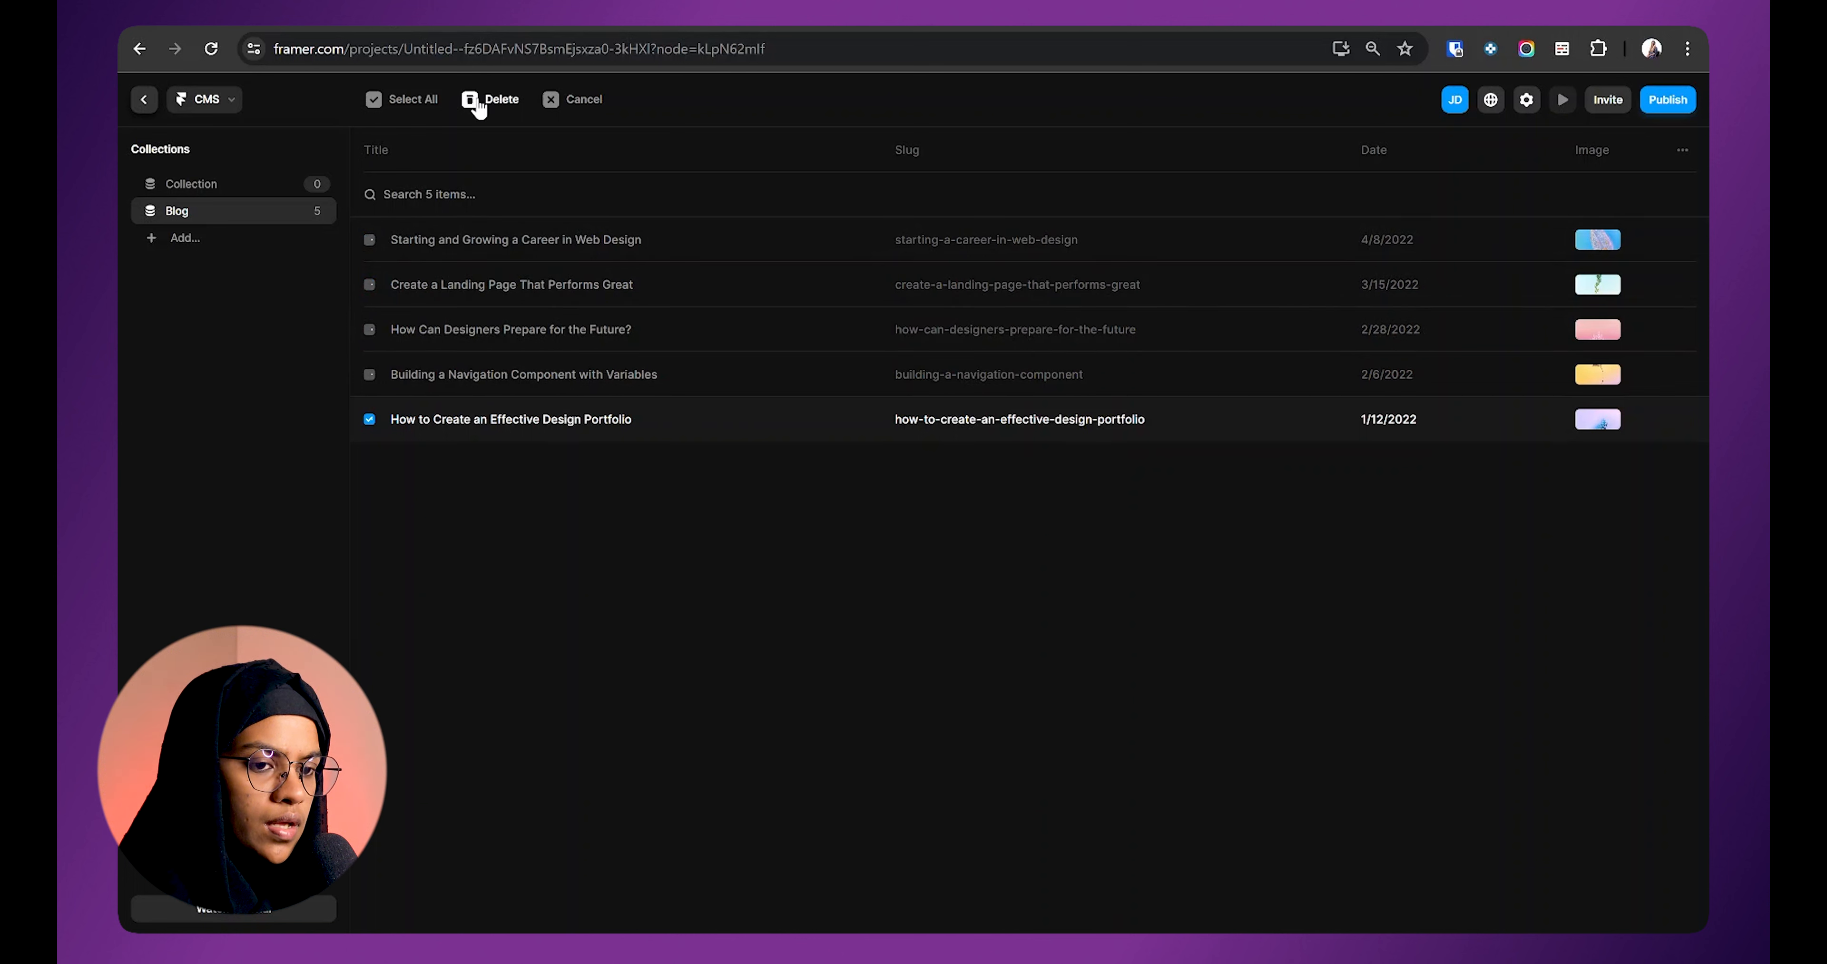
left_click(571, 100)
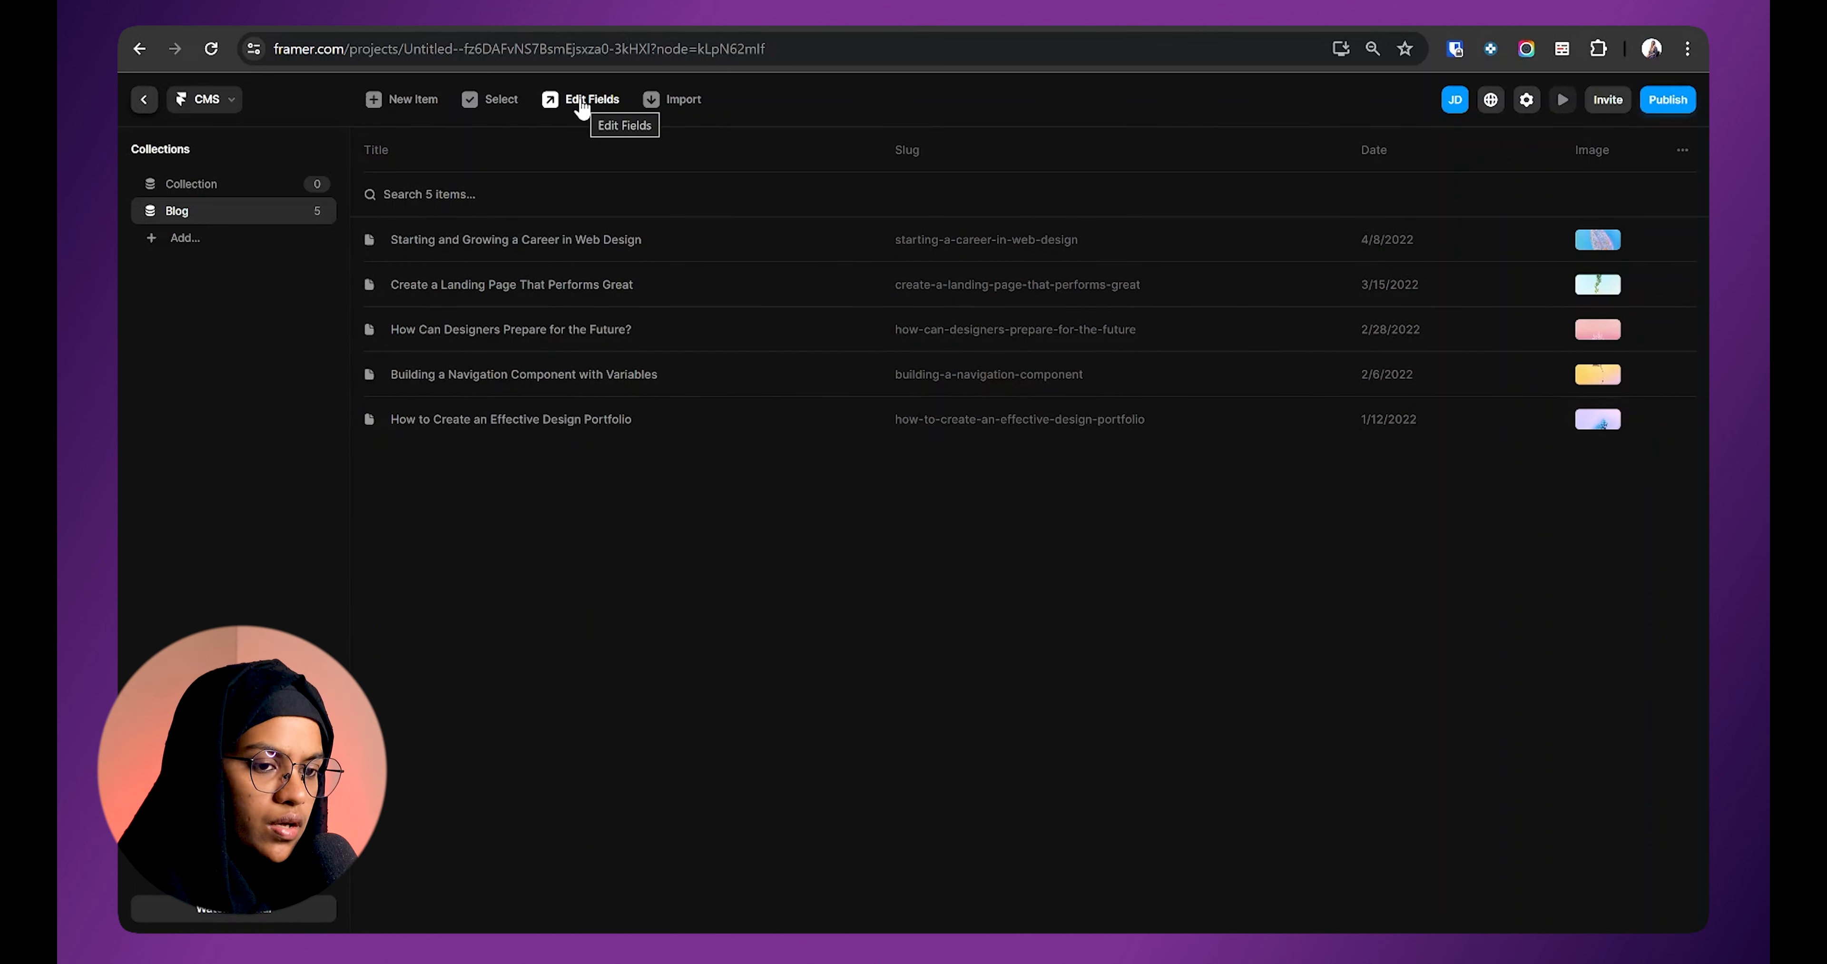
Step: Open the Blog collection's field list through its options menu's Edit Fields
left_click(581, 106)
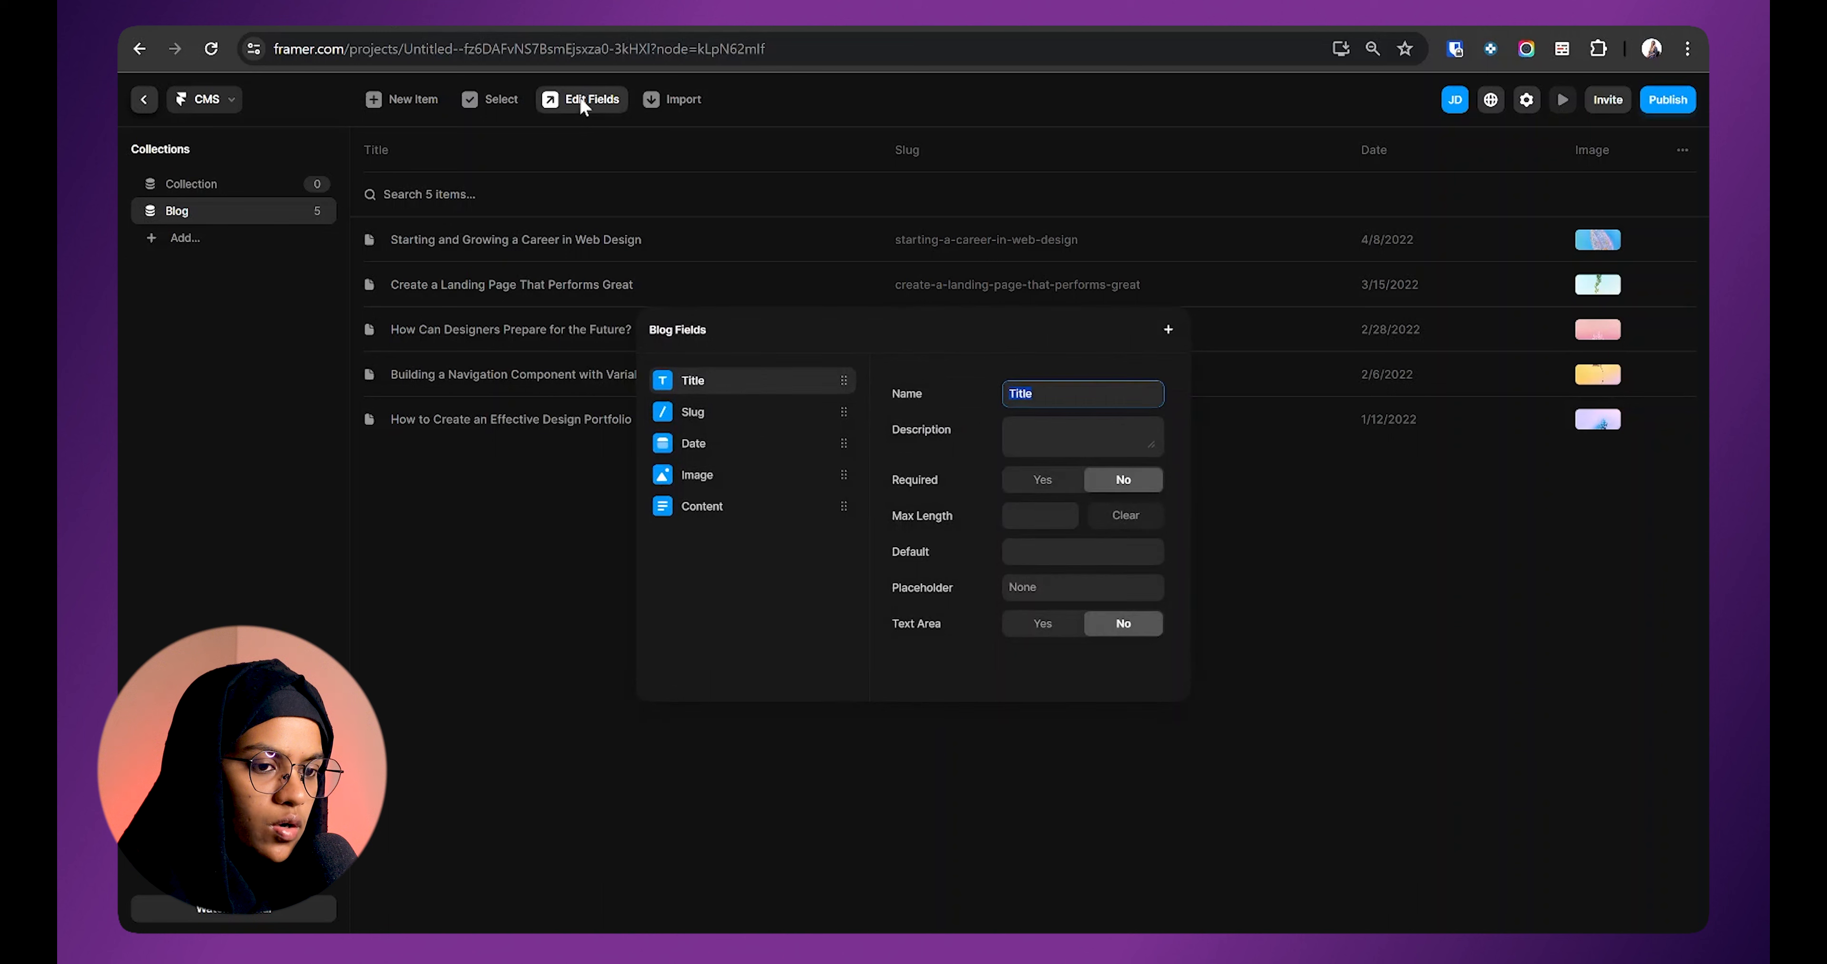
left_click(718, 415)
key("Up")
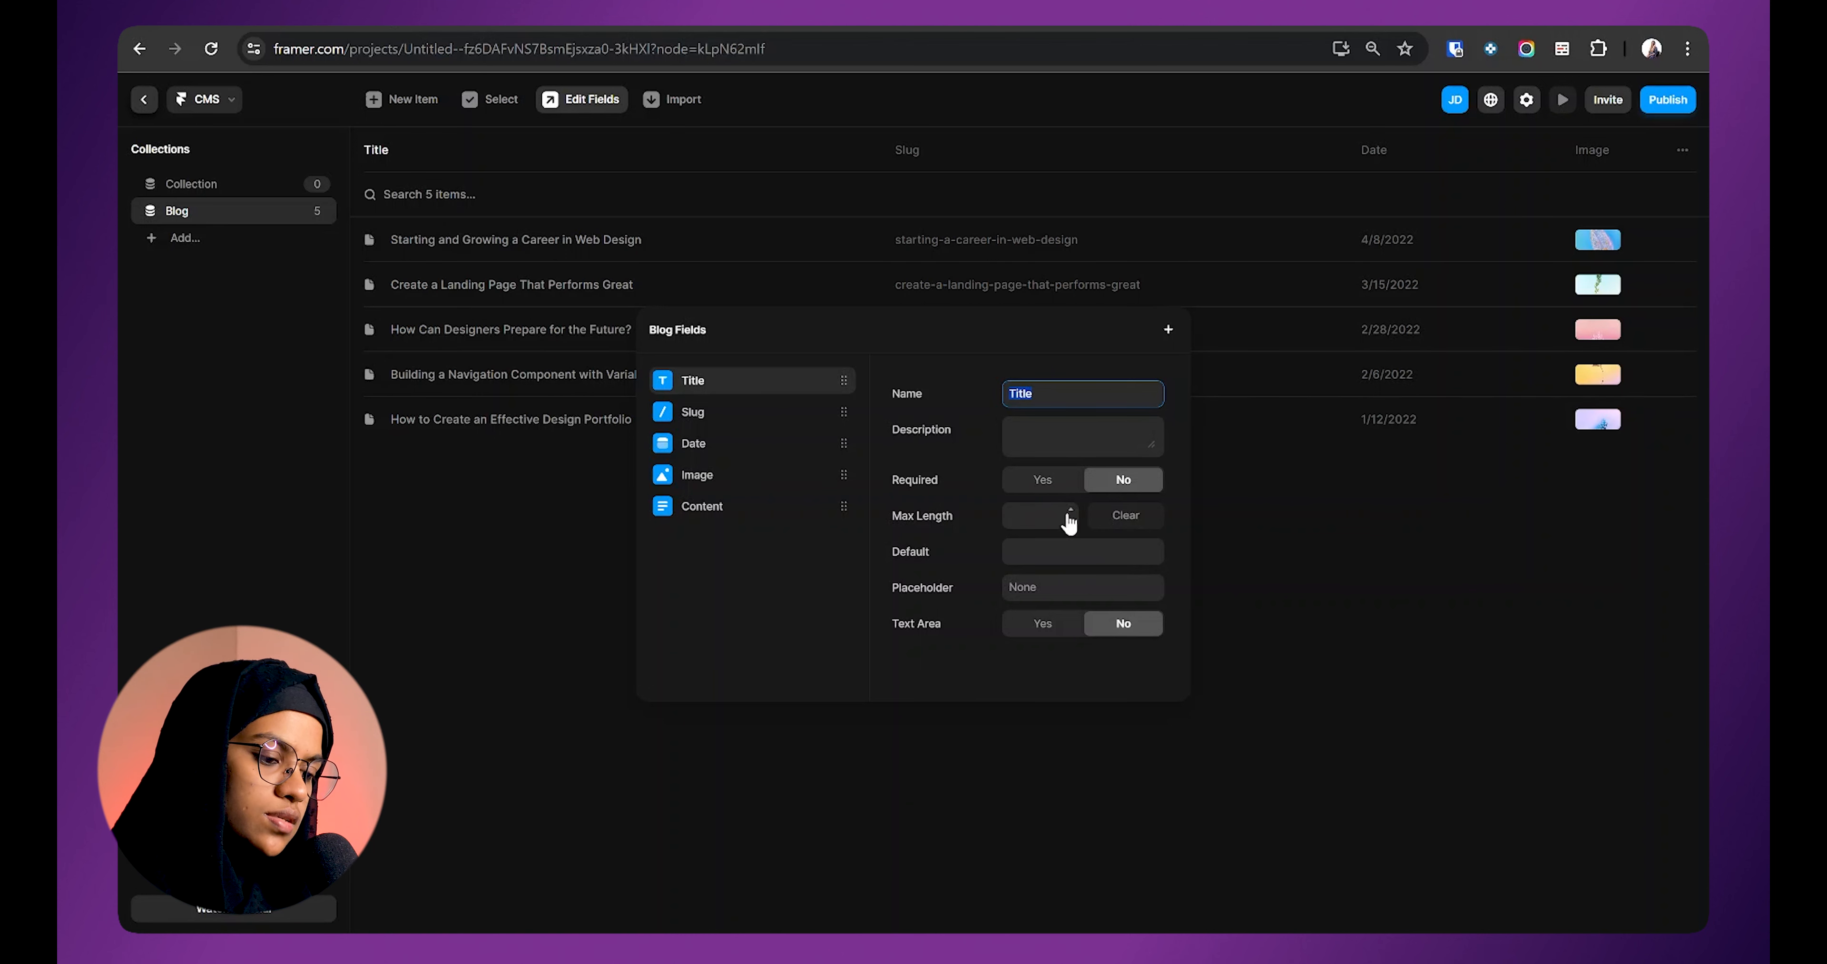
left_click(987, 775)
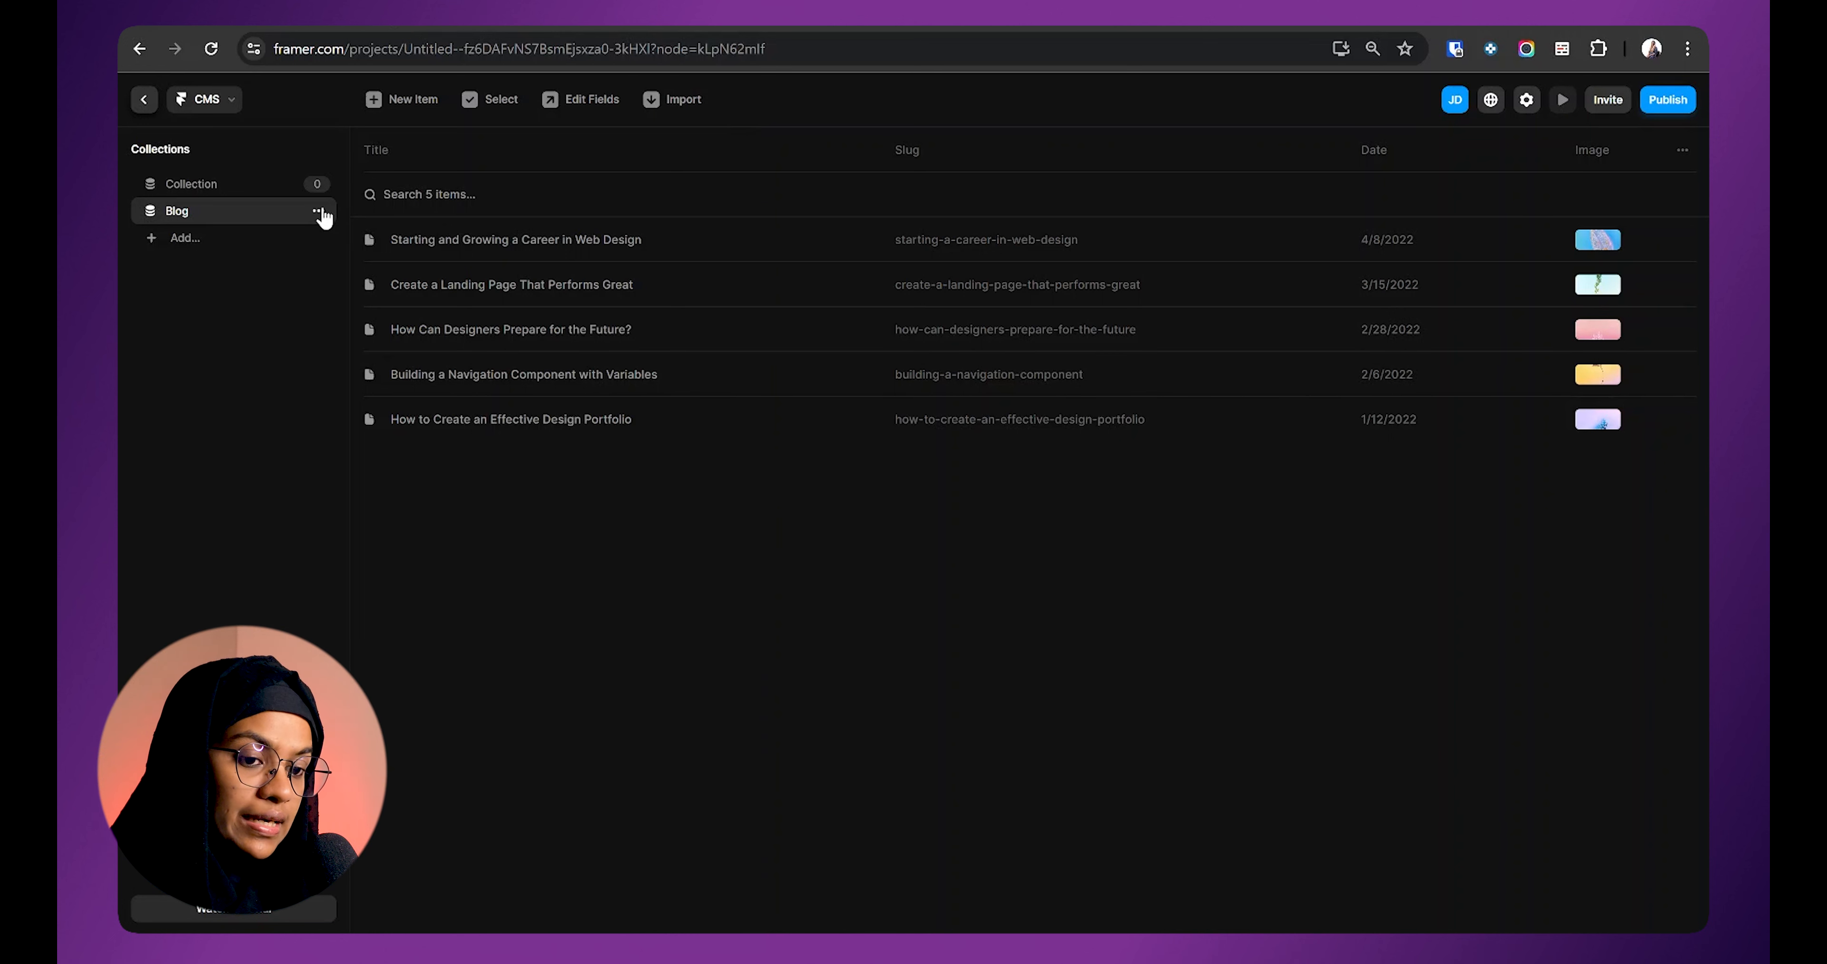
left_click(318, 210)
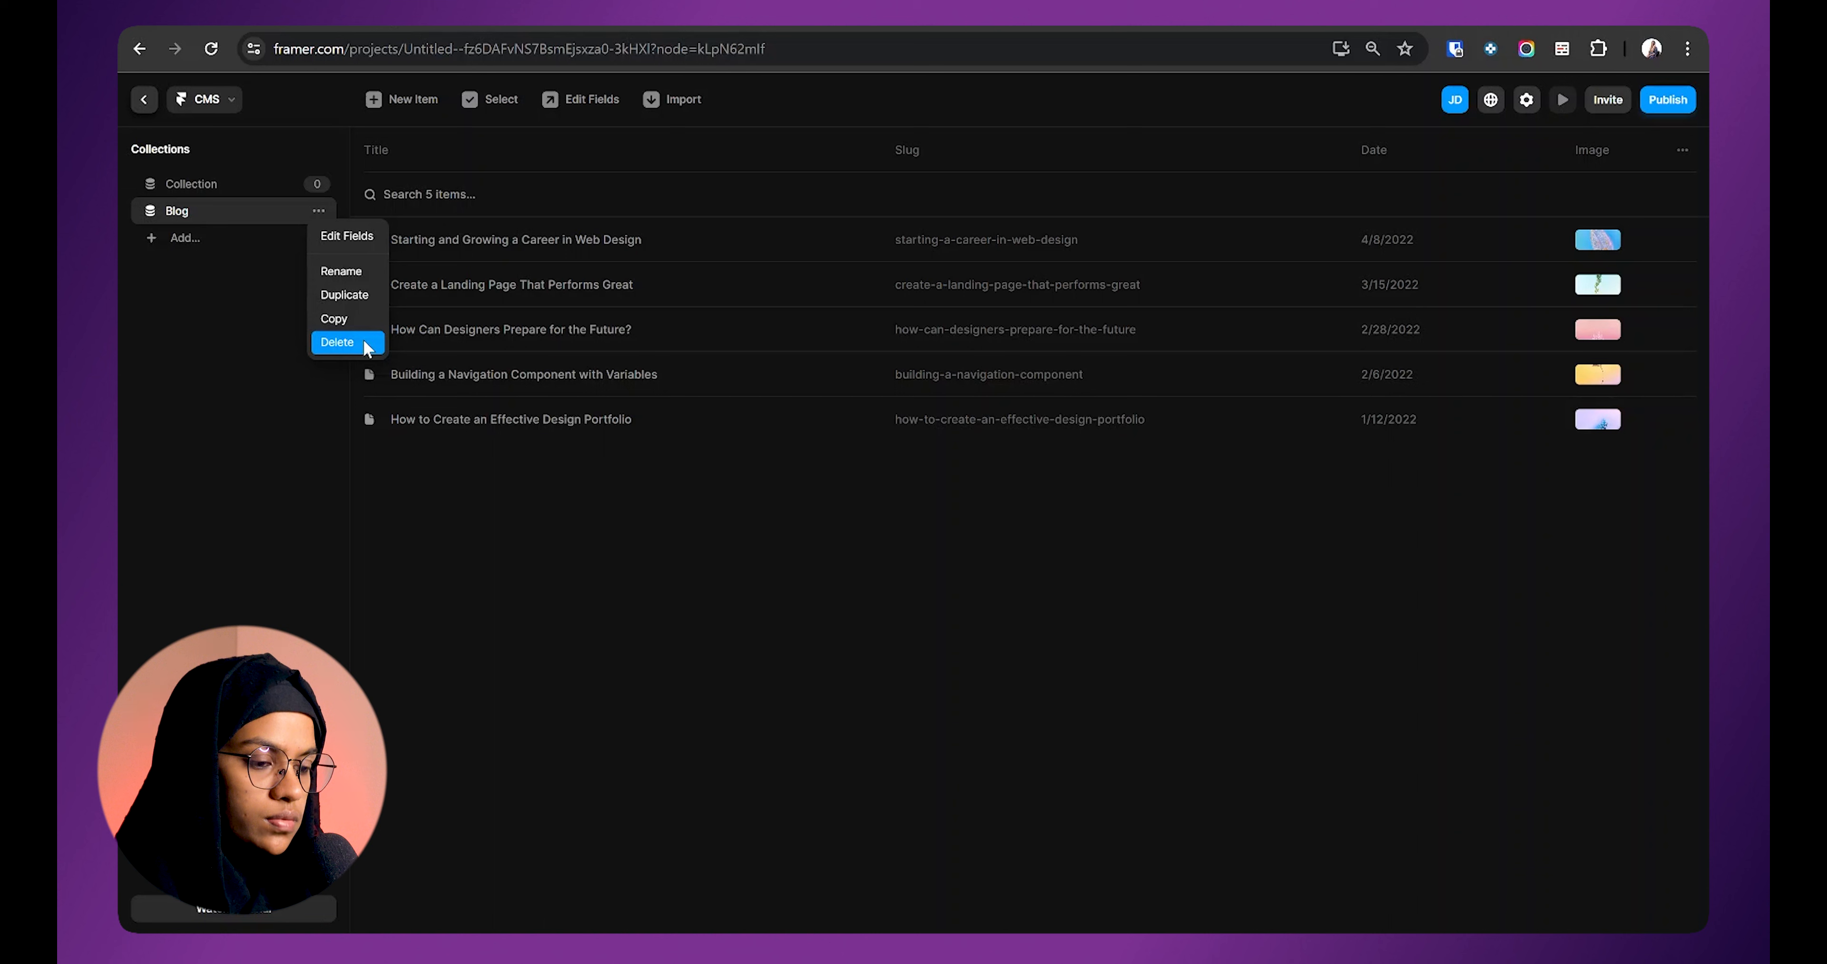
left_click(348, 236)
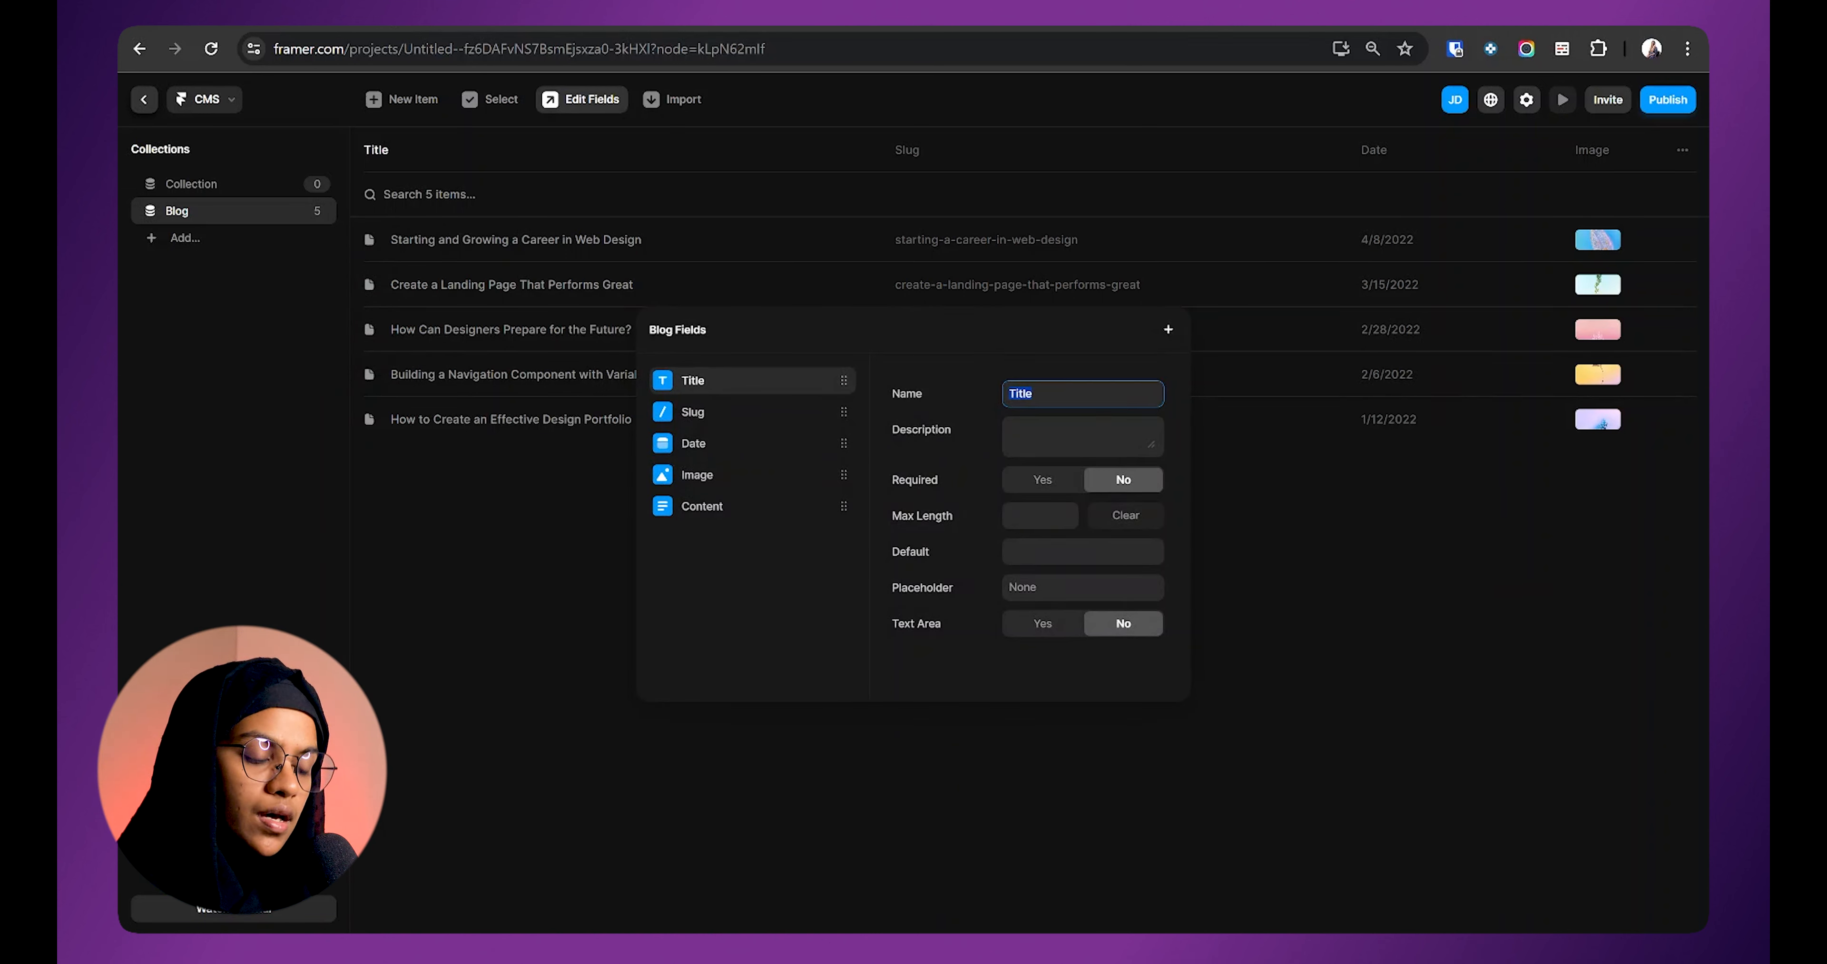
Step: Add a Plain Text field 'Author Name' and an Image field 'Author Image' to Blog
left_click(1168, 329)
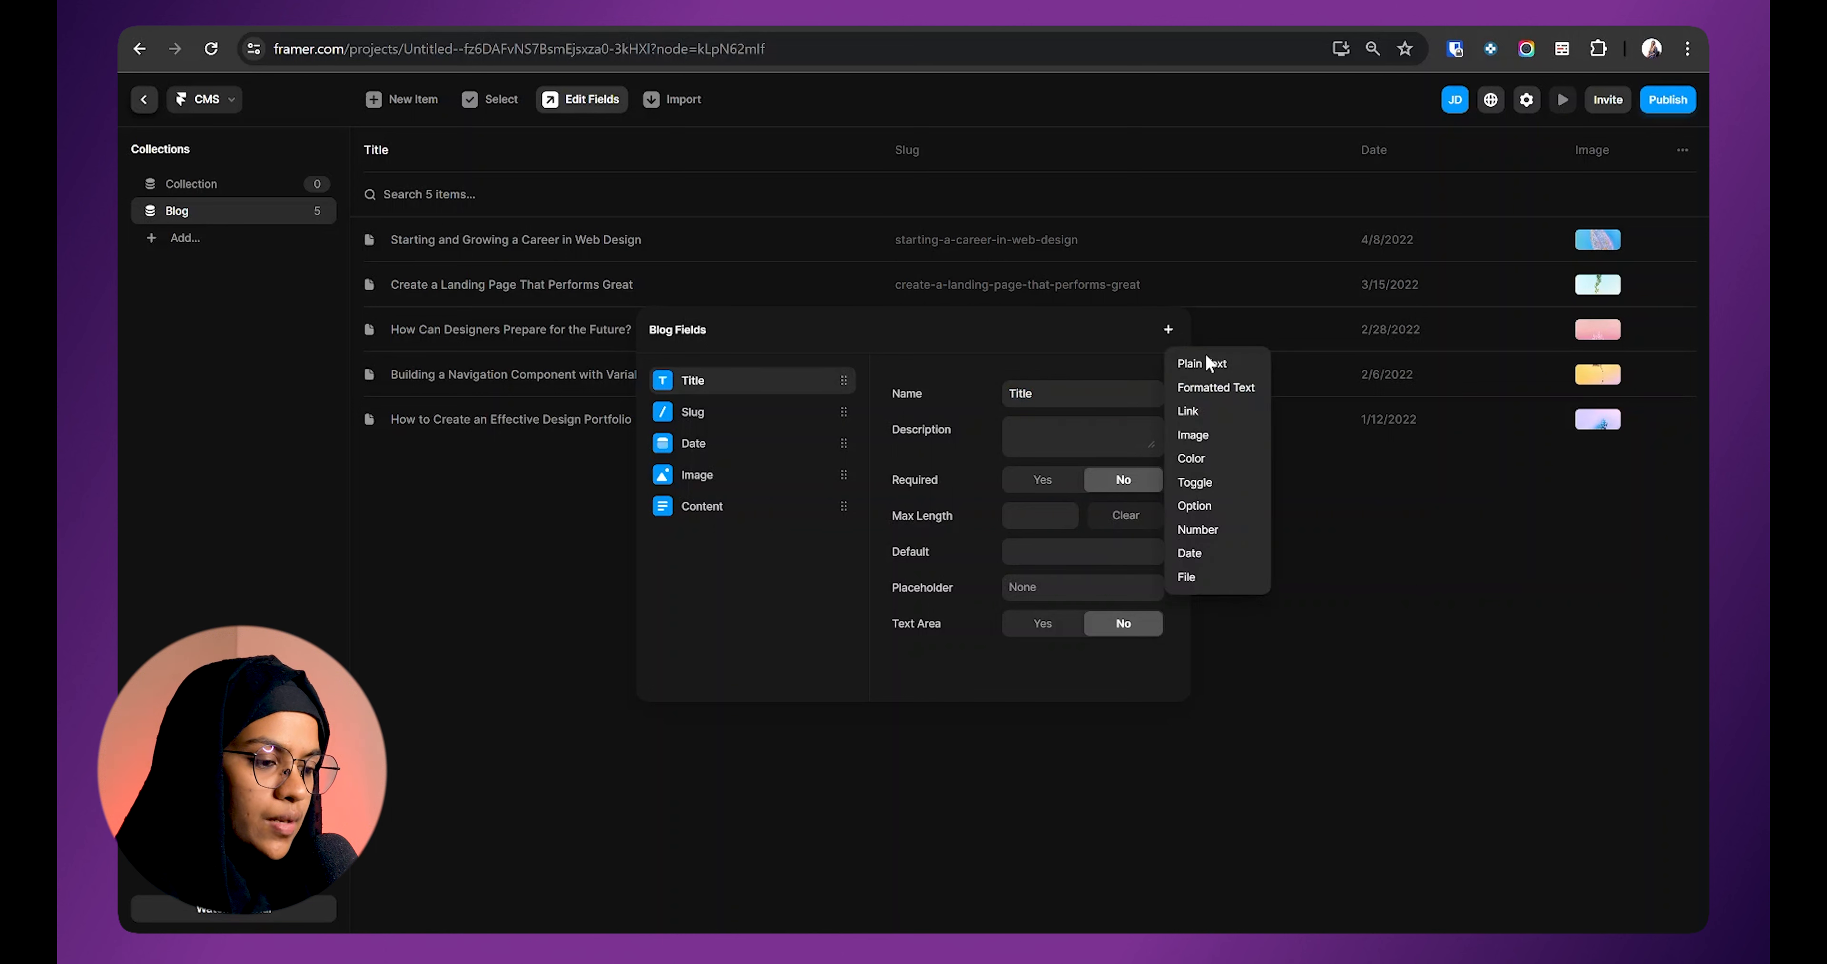
left_click(1214, 374)
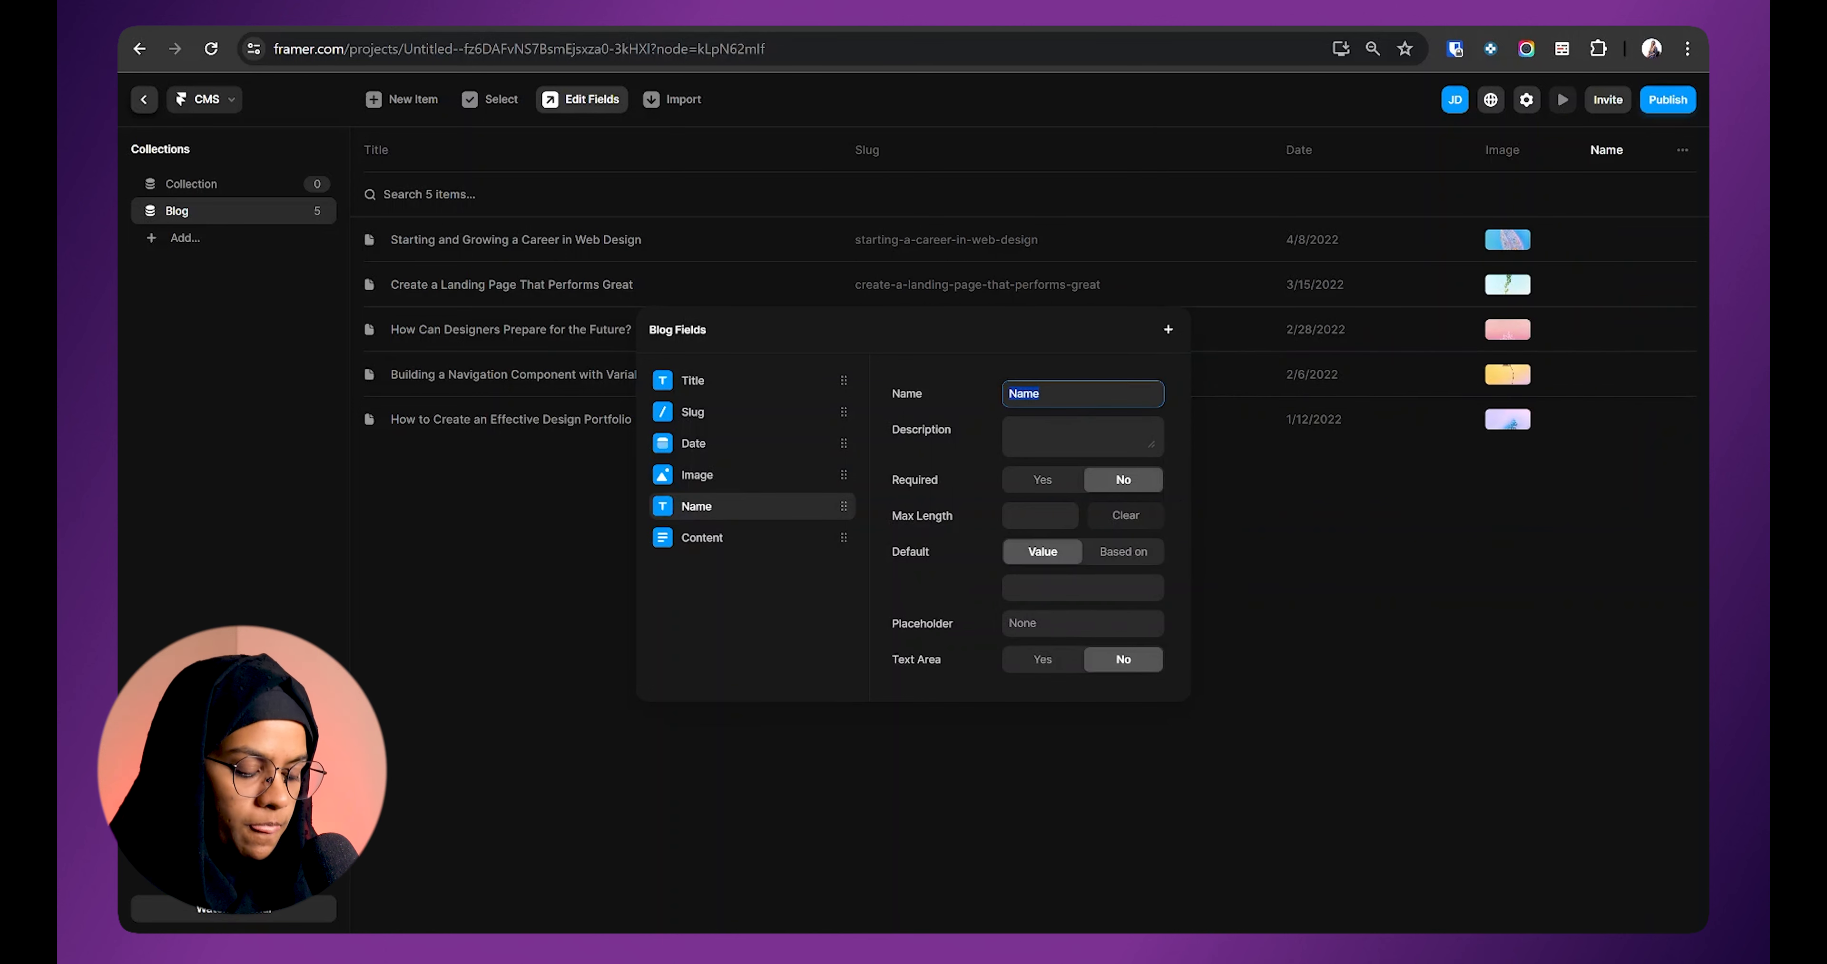
type("Author Name")
left_click(1167, 329)
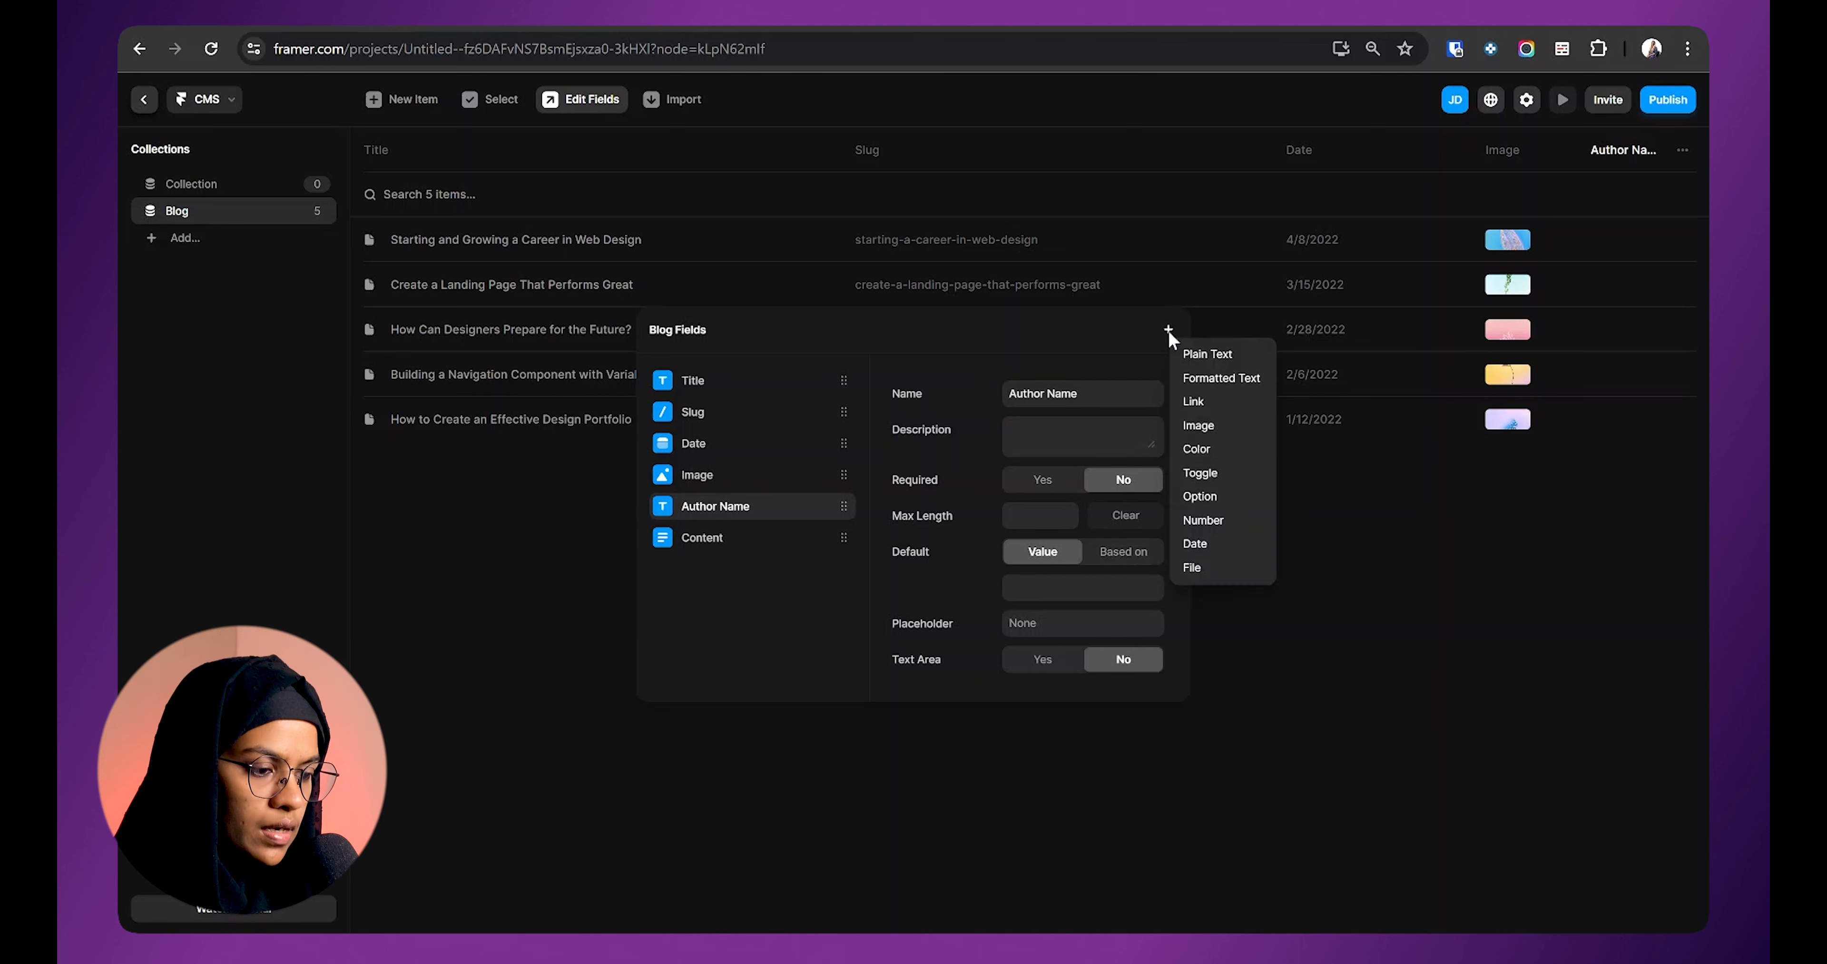
left_click(1216, 427)
type("Author Image")
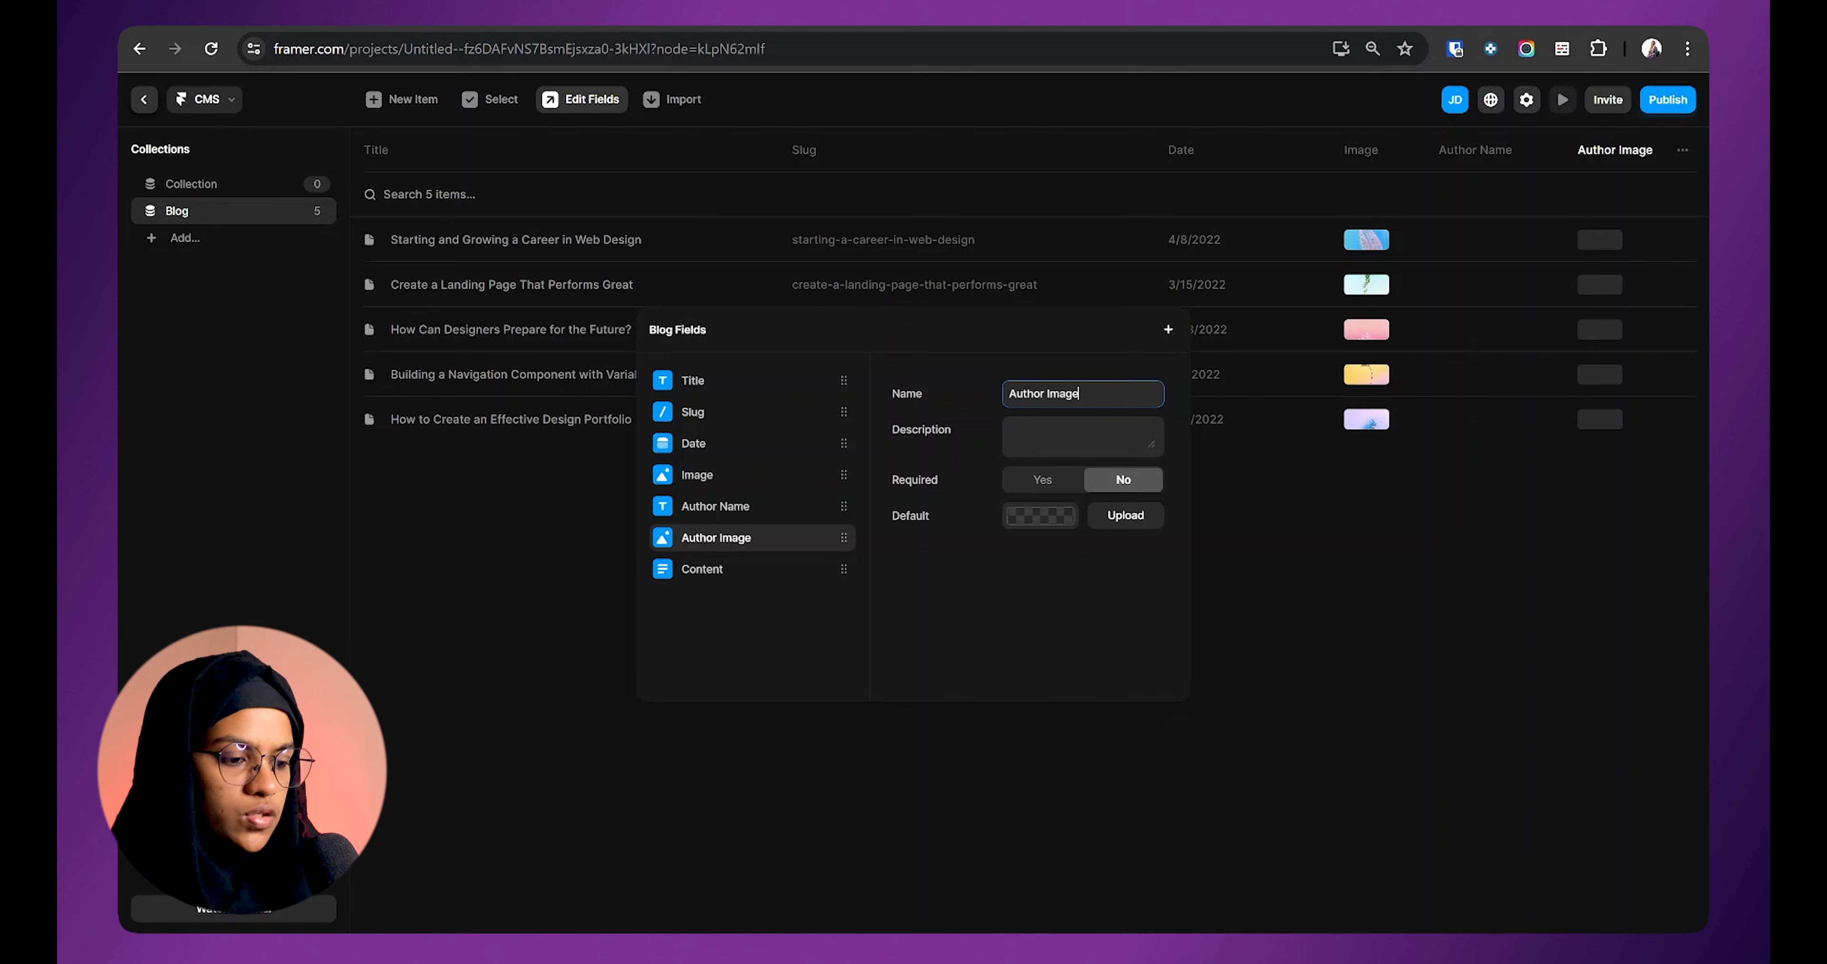
key("Escape")
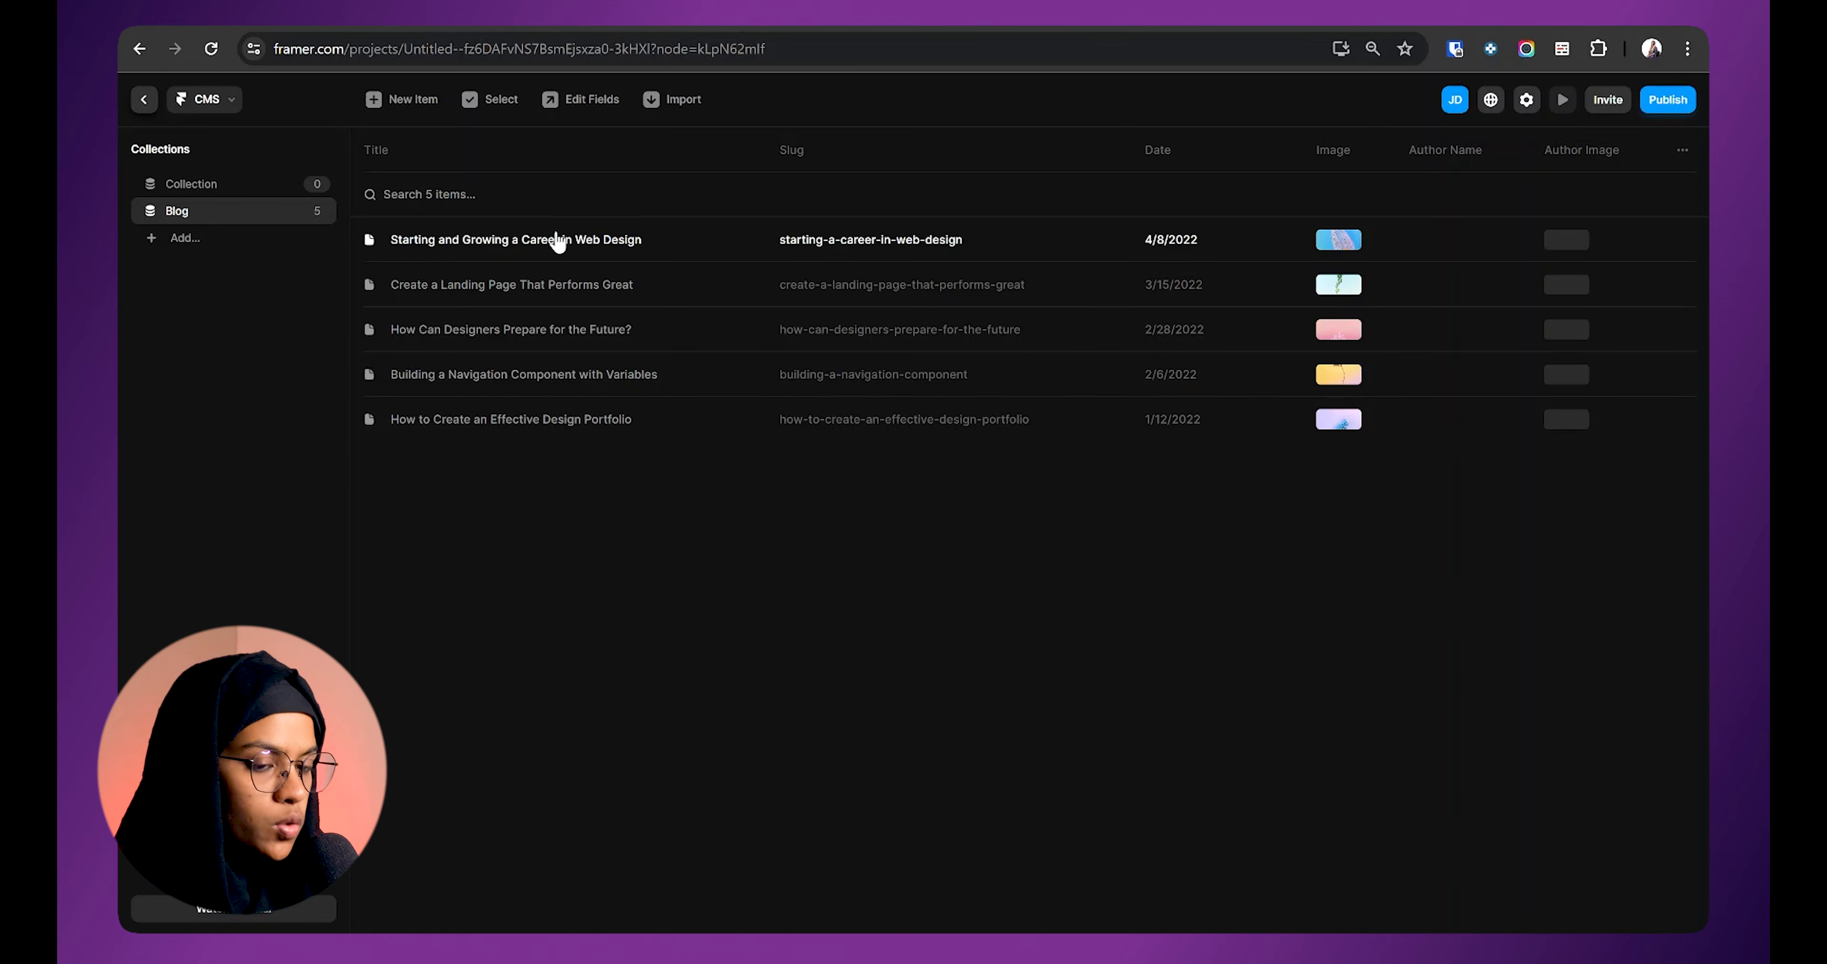
Step: Open the first blog post and check its new Author Name field
left_click(568, 248)
scroll(1206, 465, "down", 5)
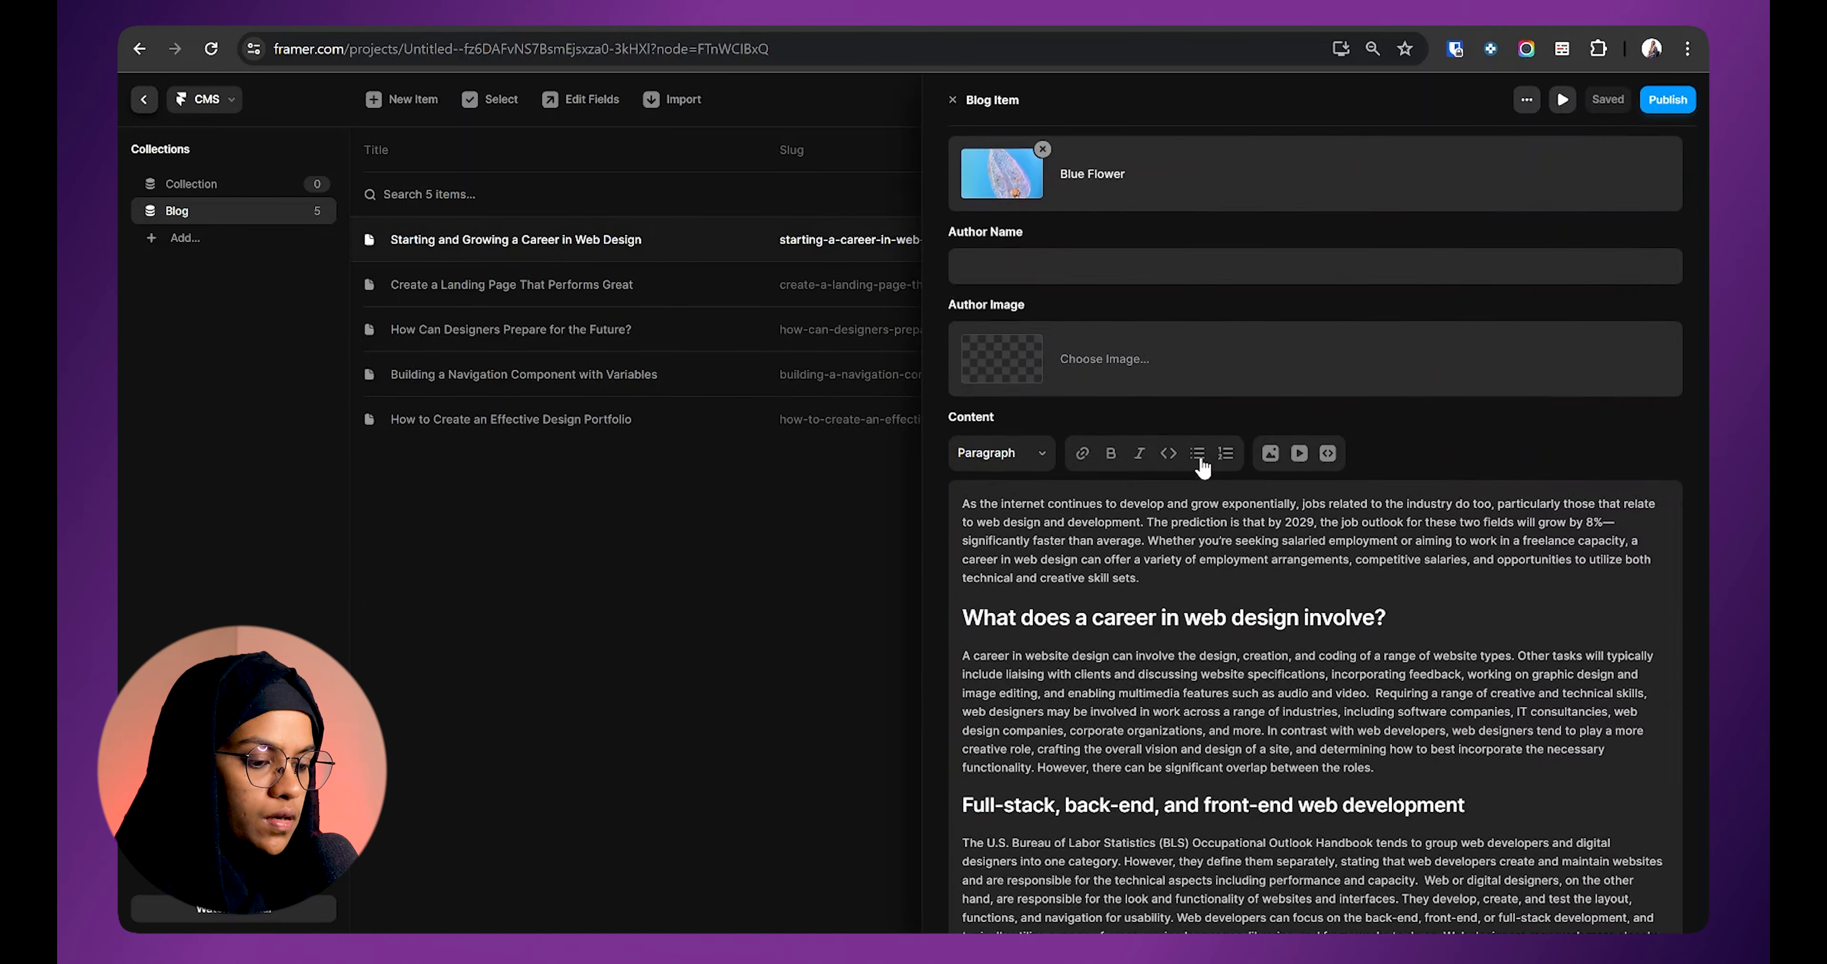
left_click(1014, 256)
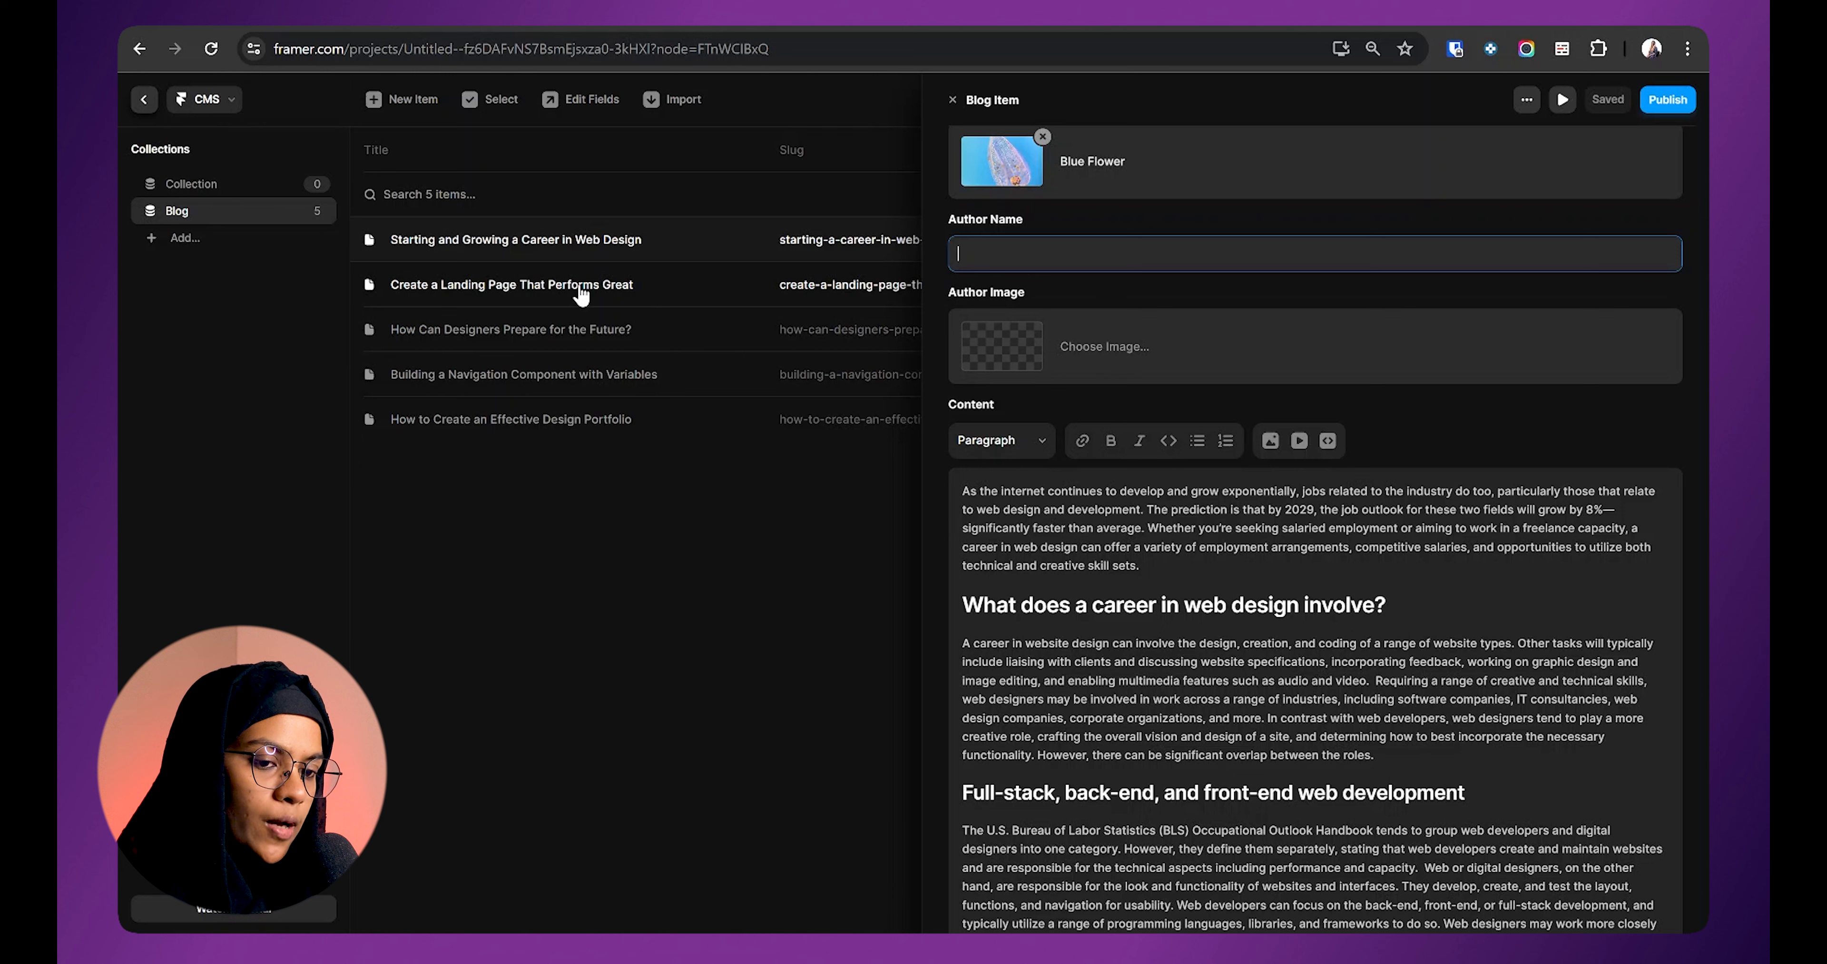
Step: Browse the other Blog posts' details, then return to the canvas
left_click(594, 451)
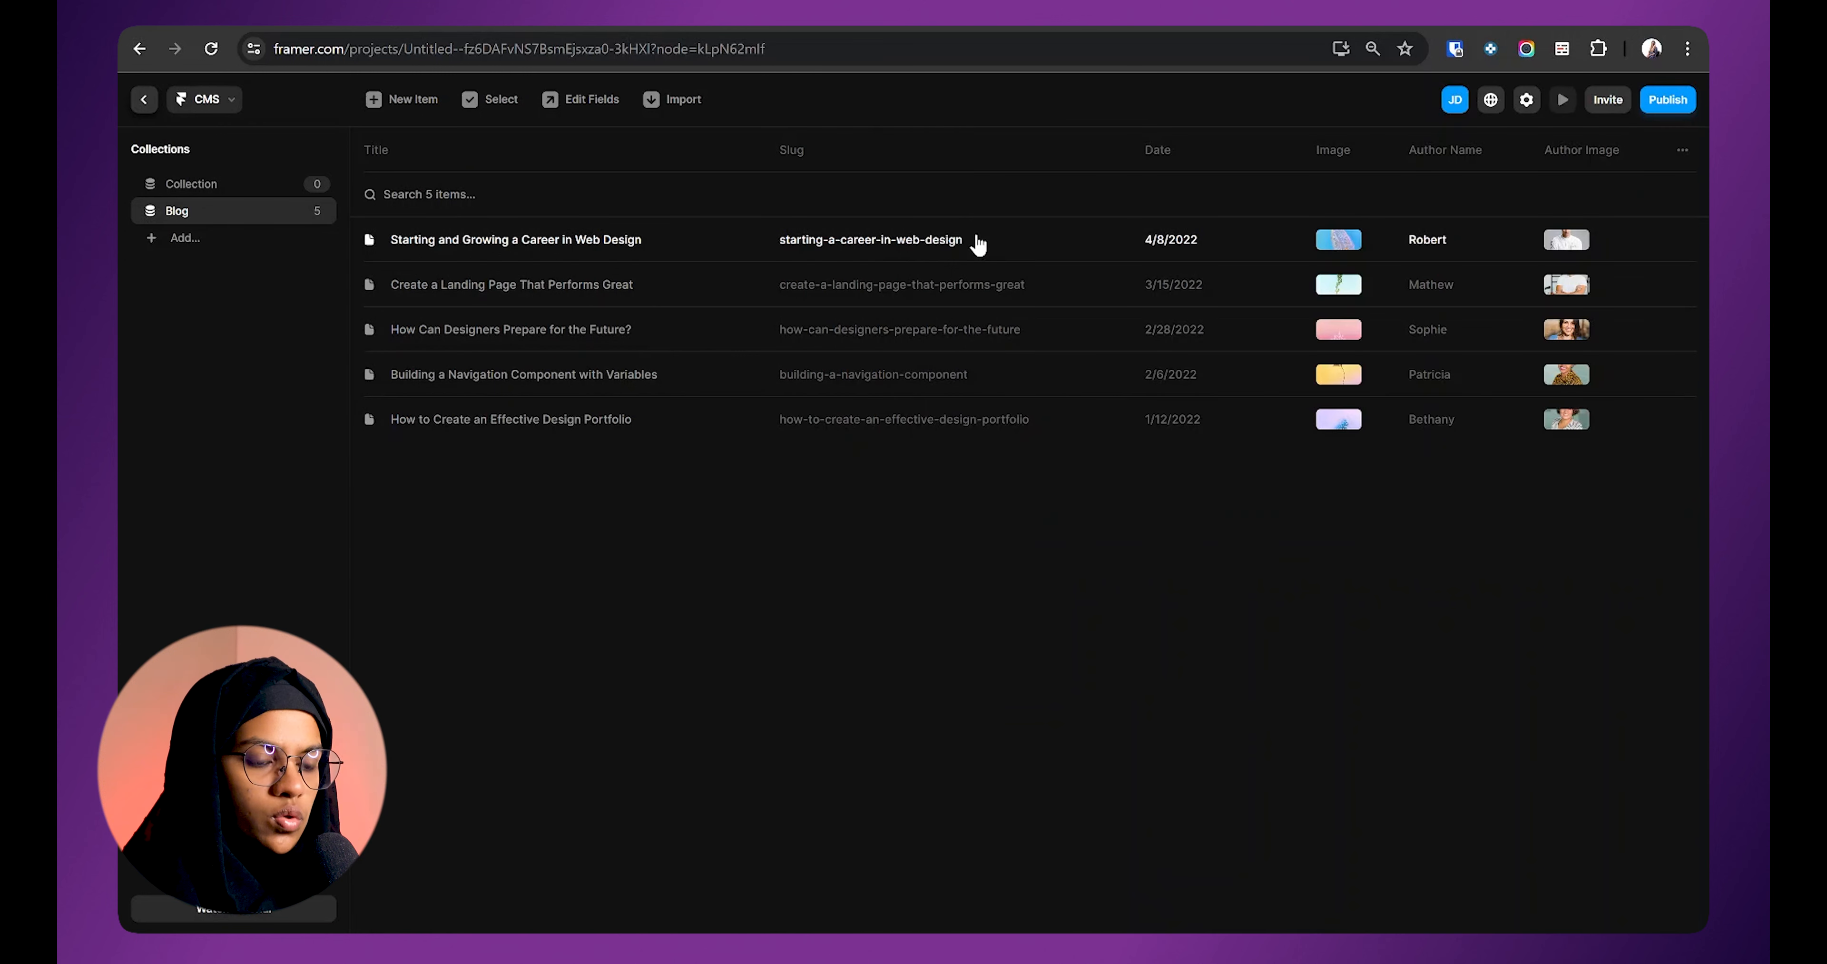
left_click(970, 242)
left_click(822, 287)
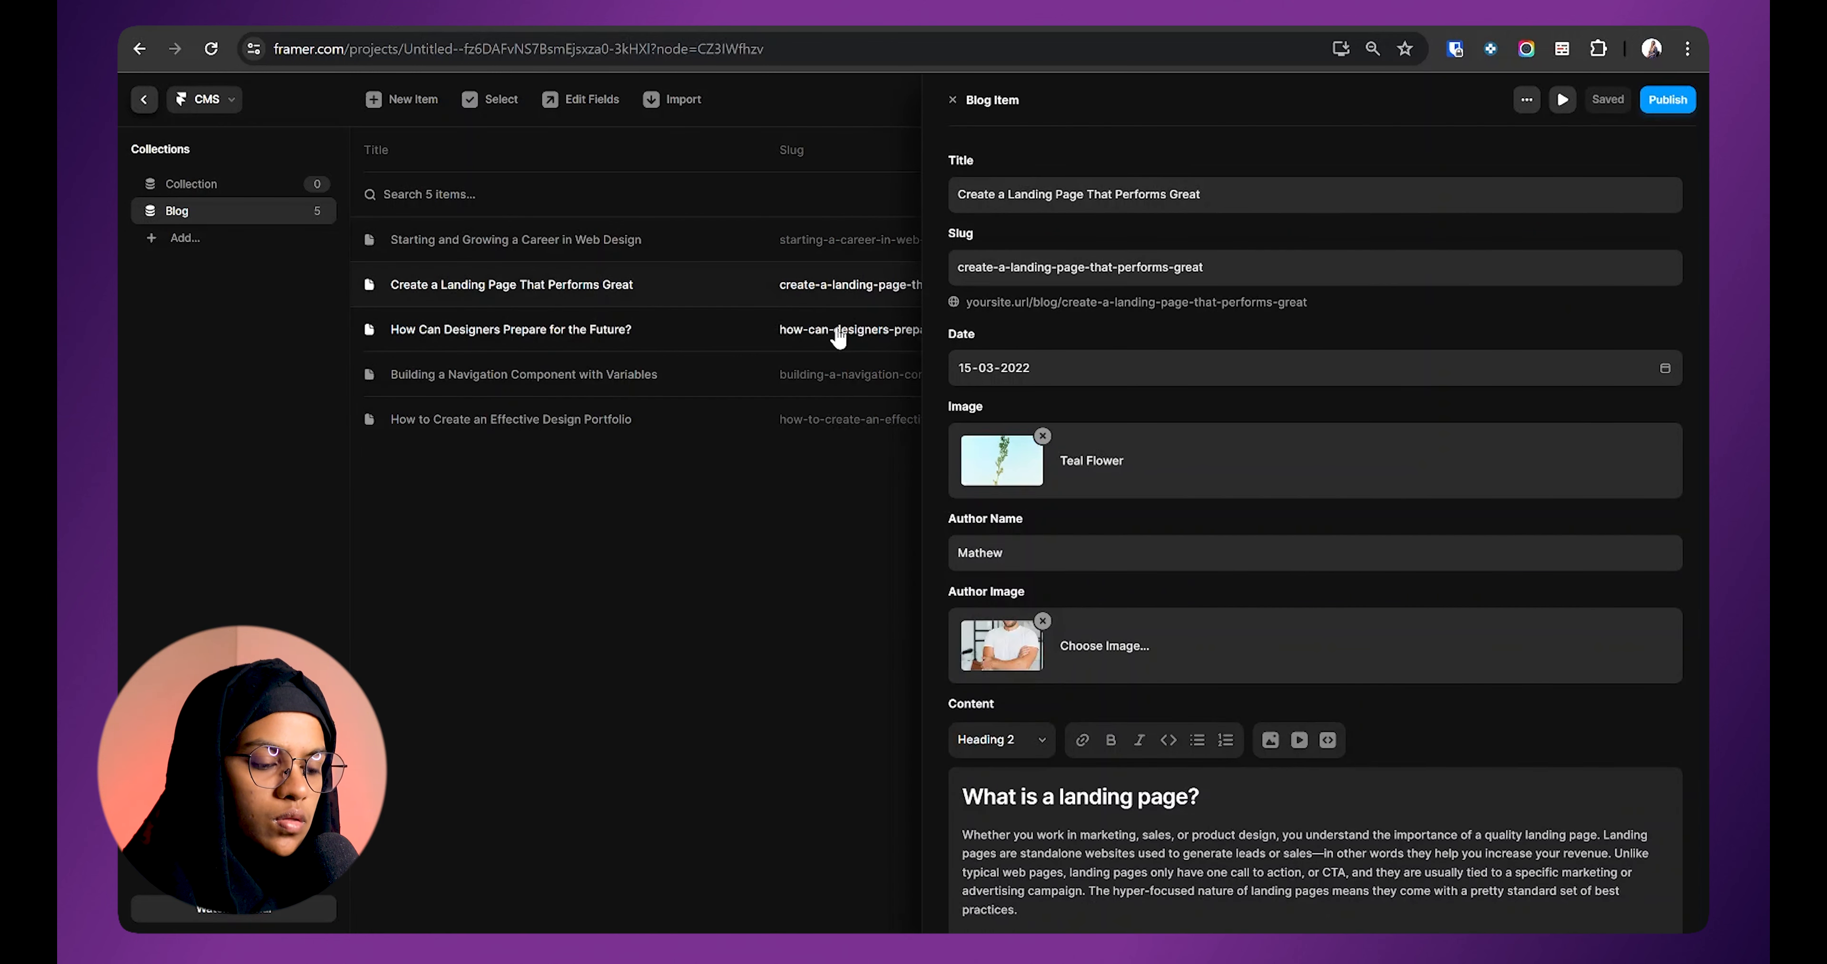
left_click(835, 330)
left_click(836, 374)
left_click(836, 420)
left_click(836, 375)
left_click(836, 330)
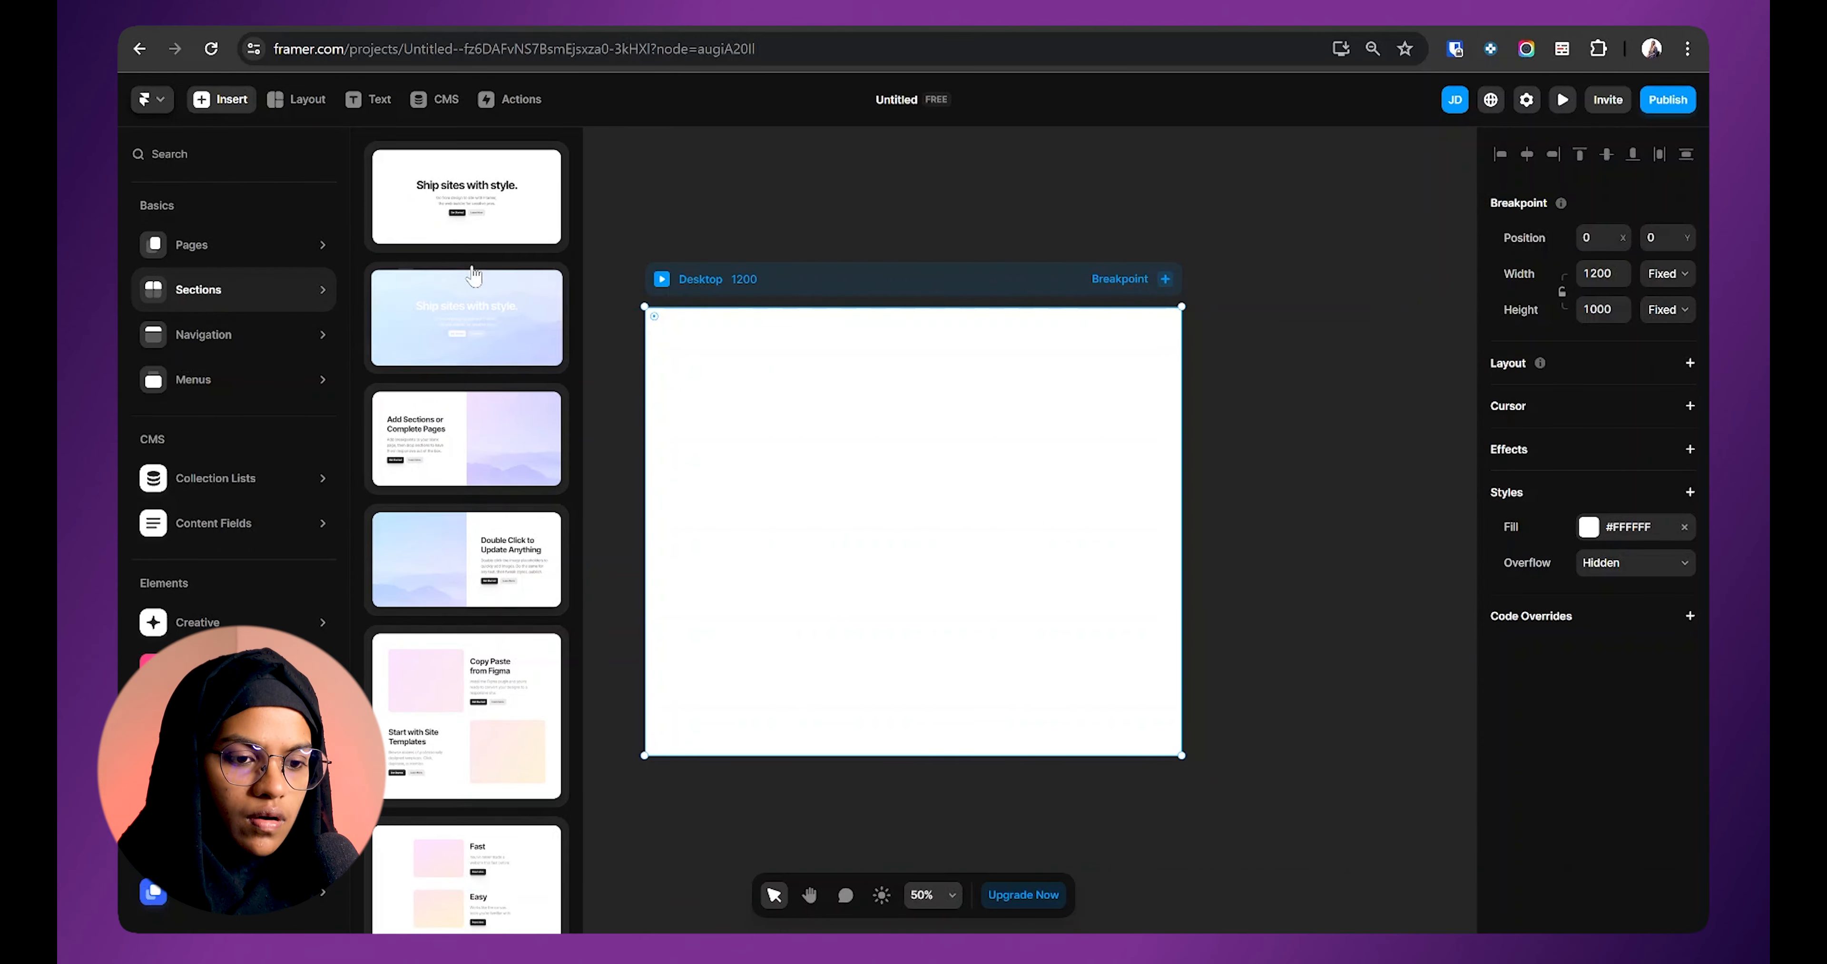
Step: Insert the 'Add Sections or Complete Pages' section and inspect its text, image and layers
left_click(466, 438)
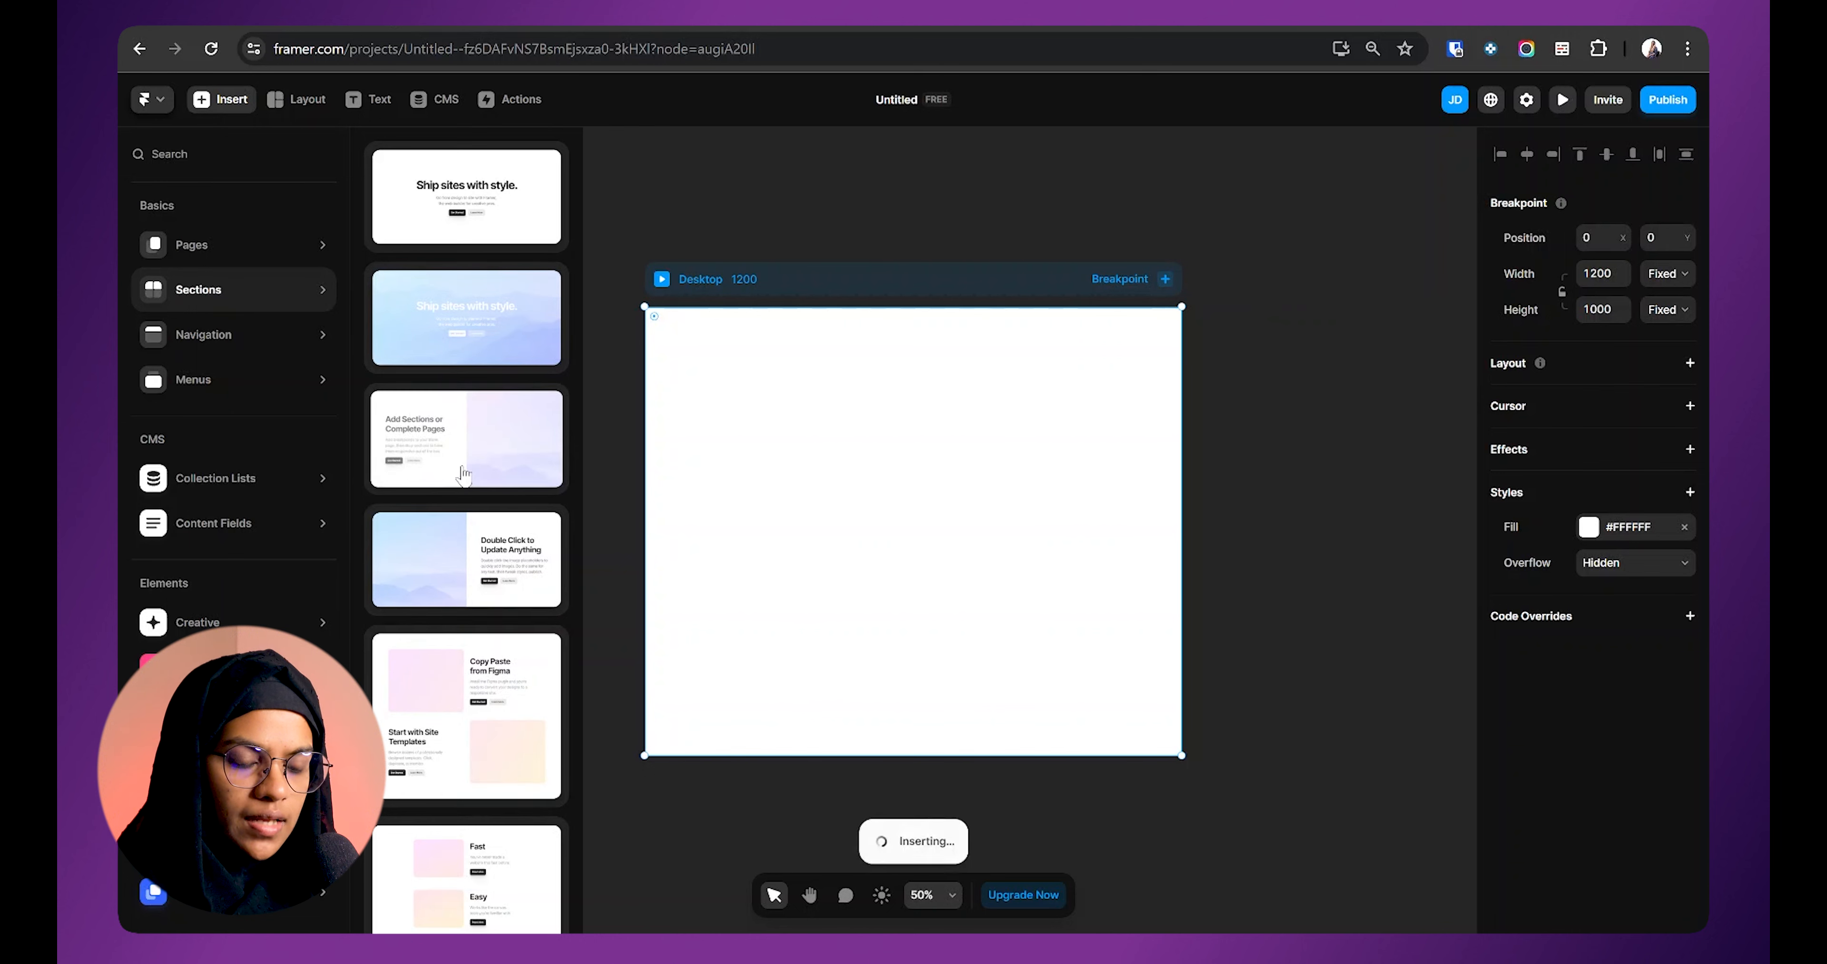
scroll(814, 353, "down", 1)
left_click(850, 259)
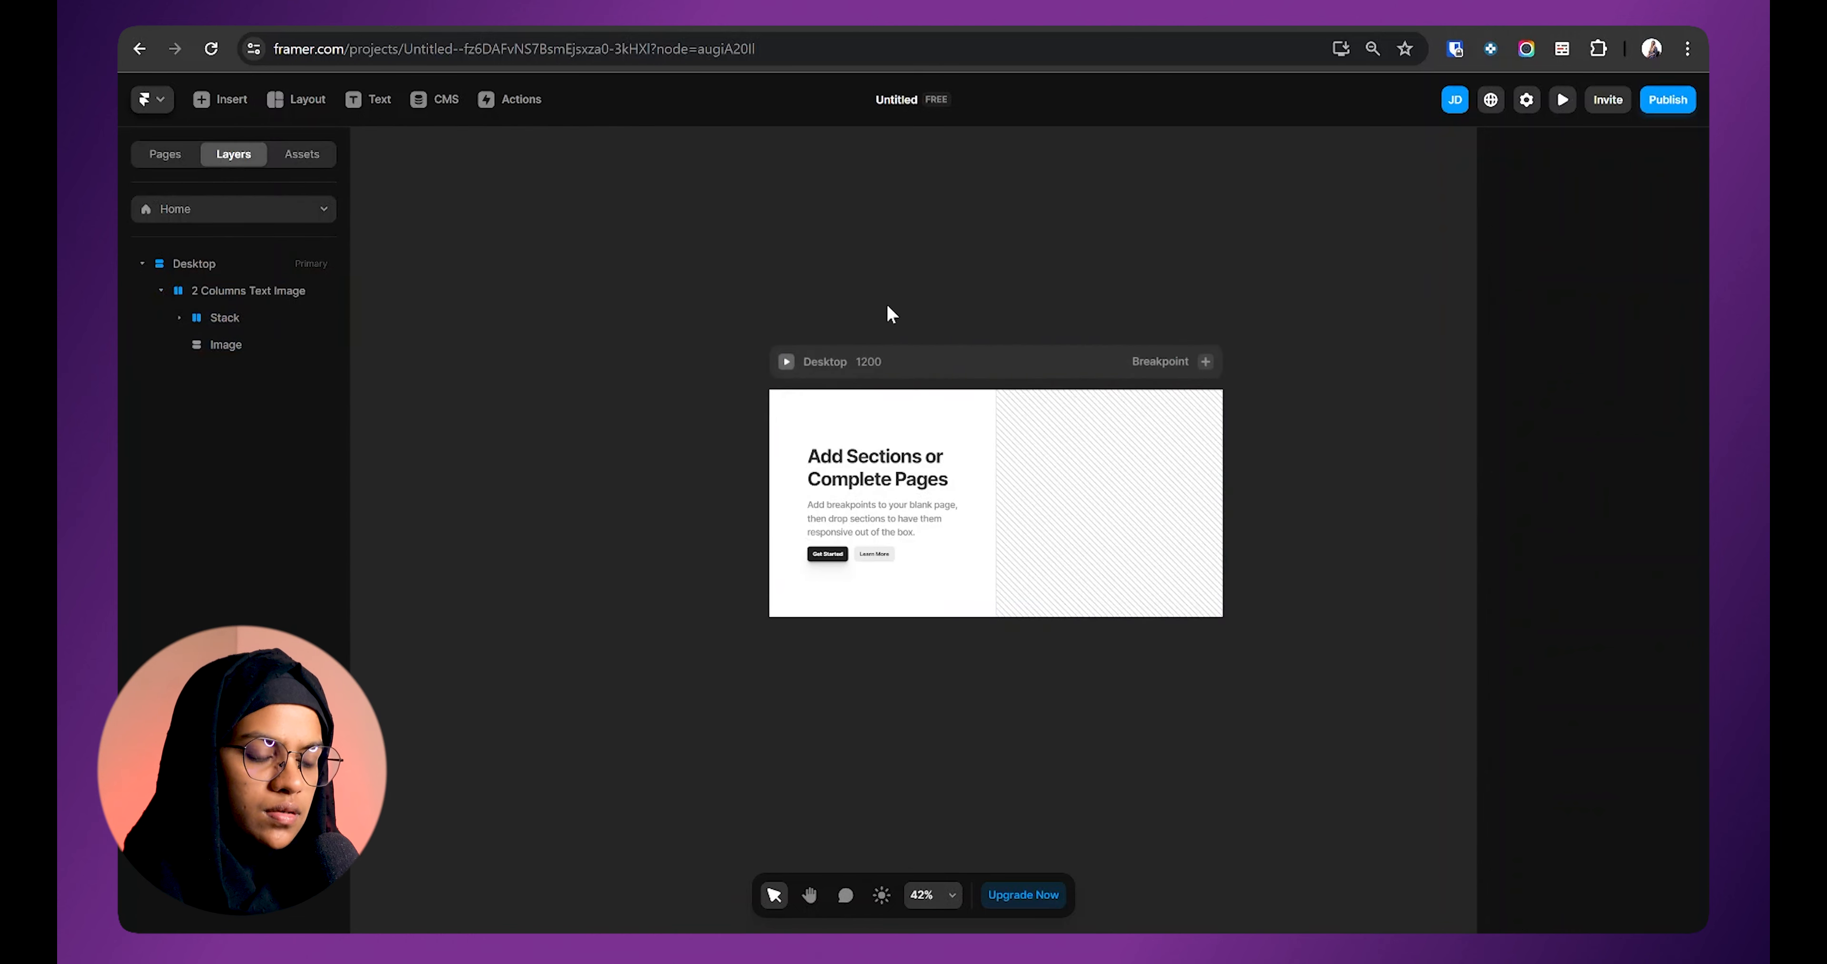
left_click_drag(887, 305, 761, 265)
left_click(750, 420)
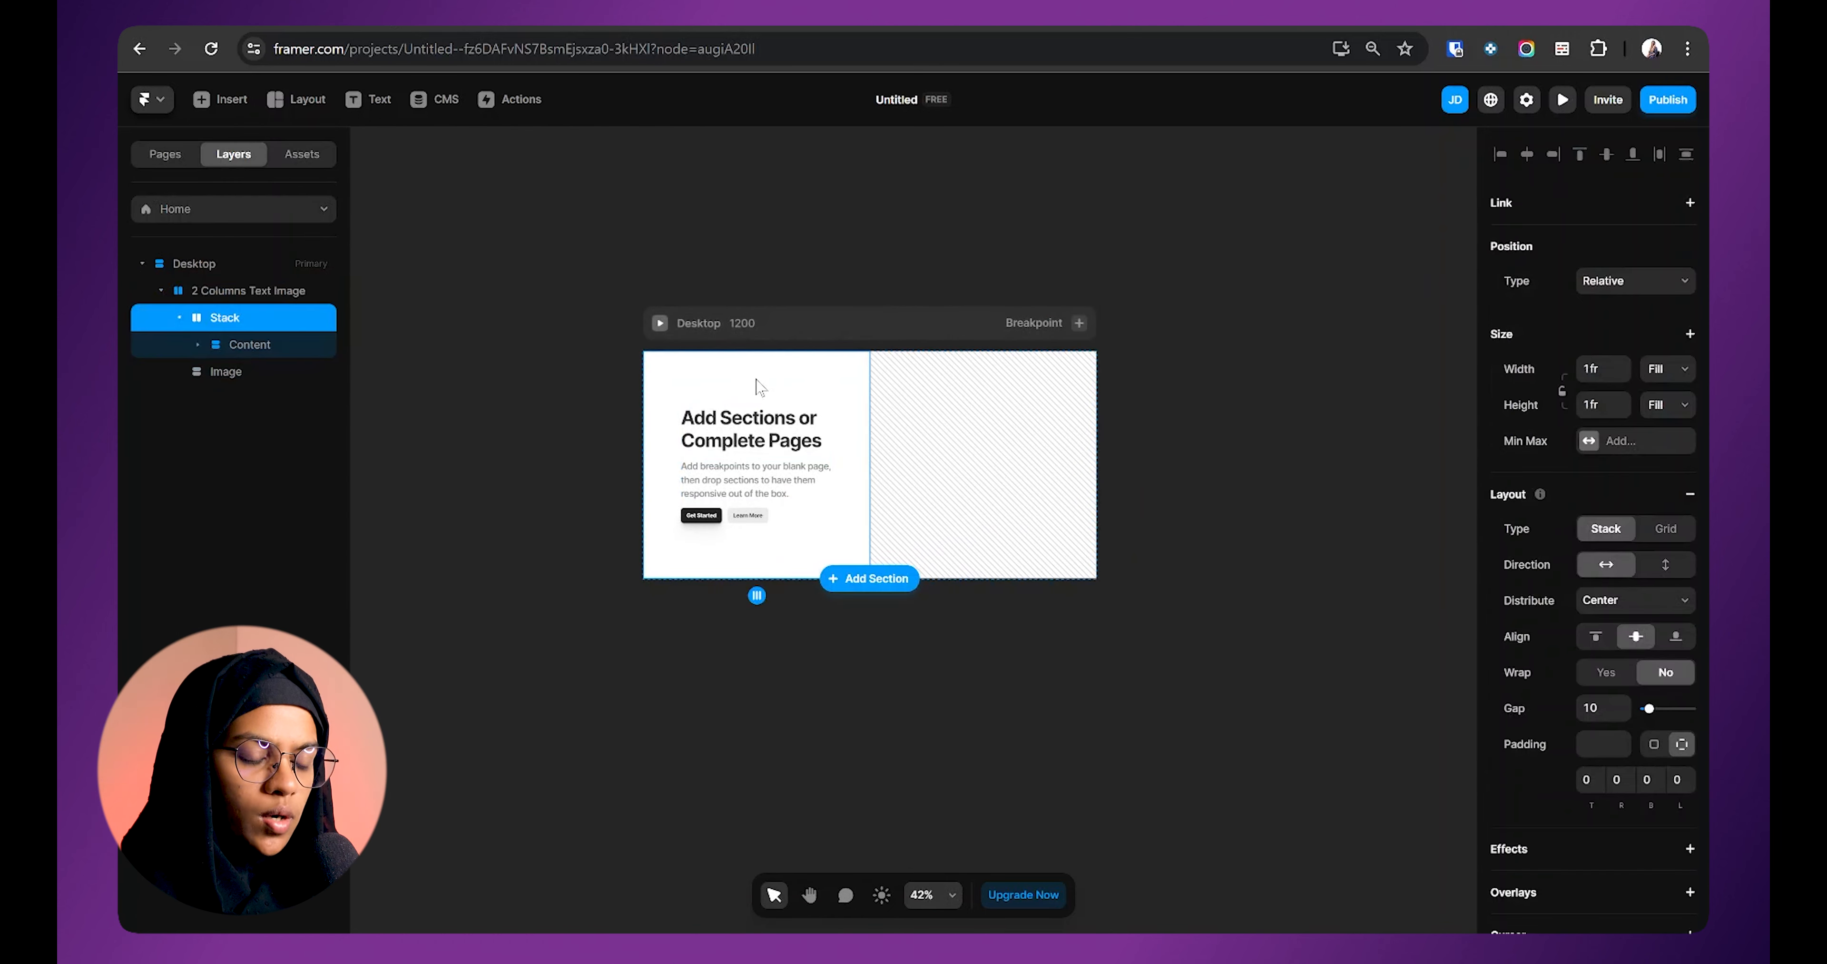
left_click(958, 415)
left_click(226, 292)
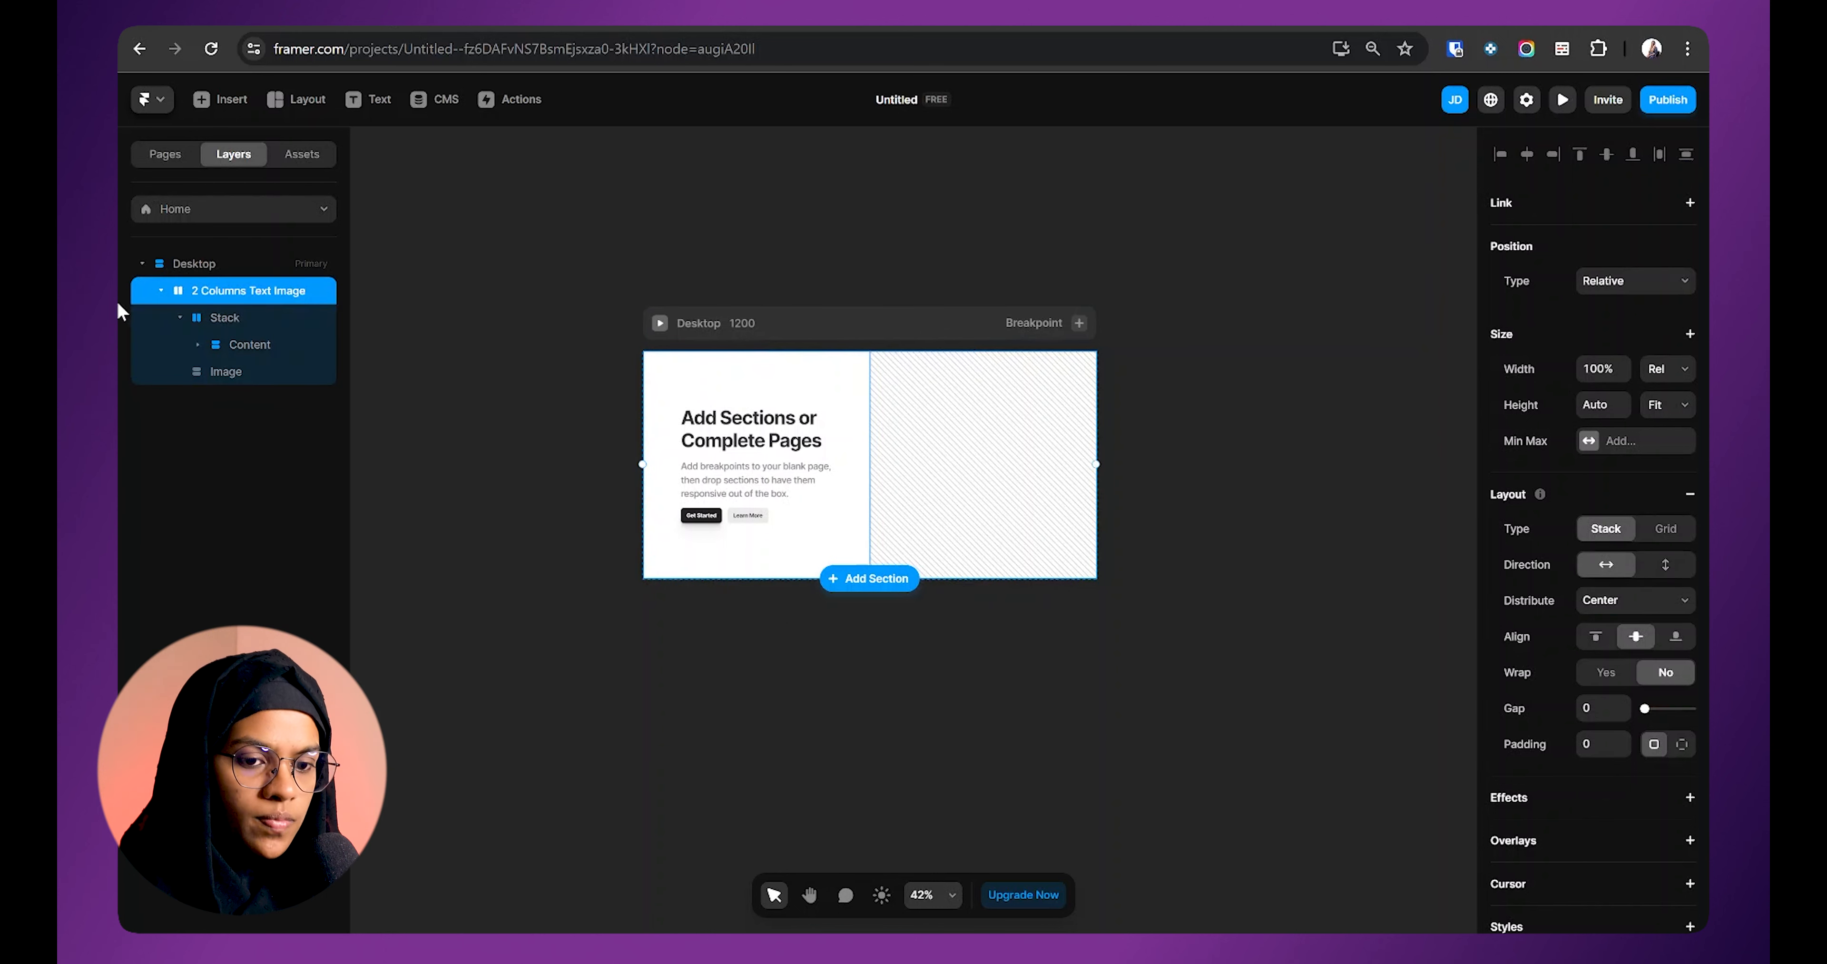
left_click(160, 290)
left_click(179, 269)
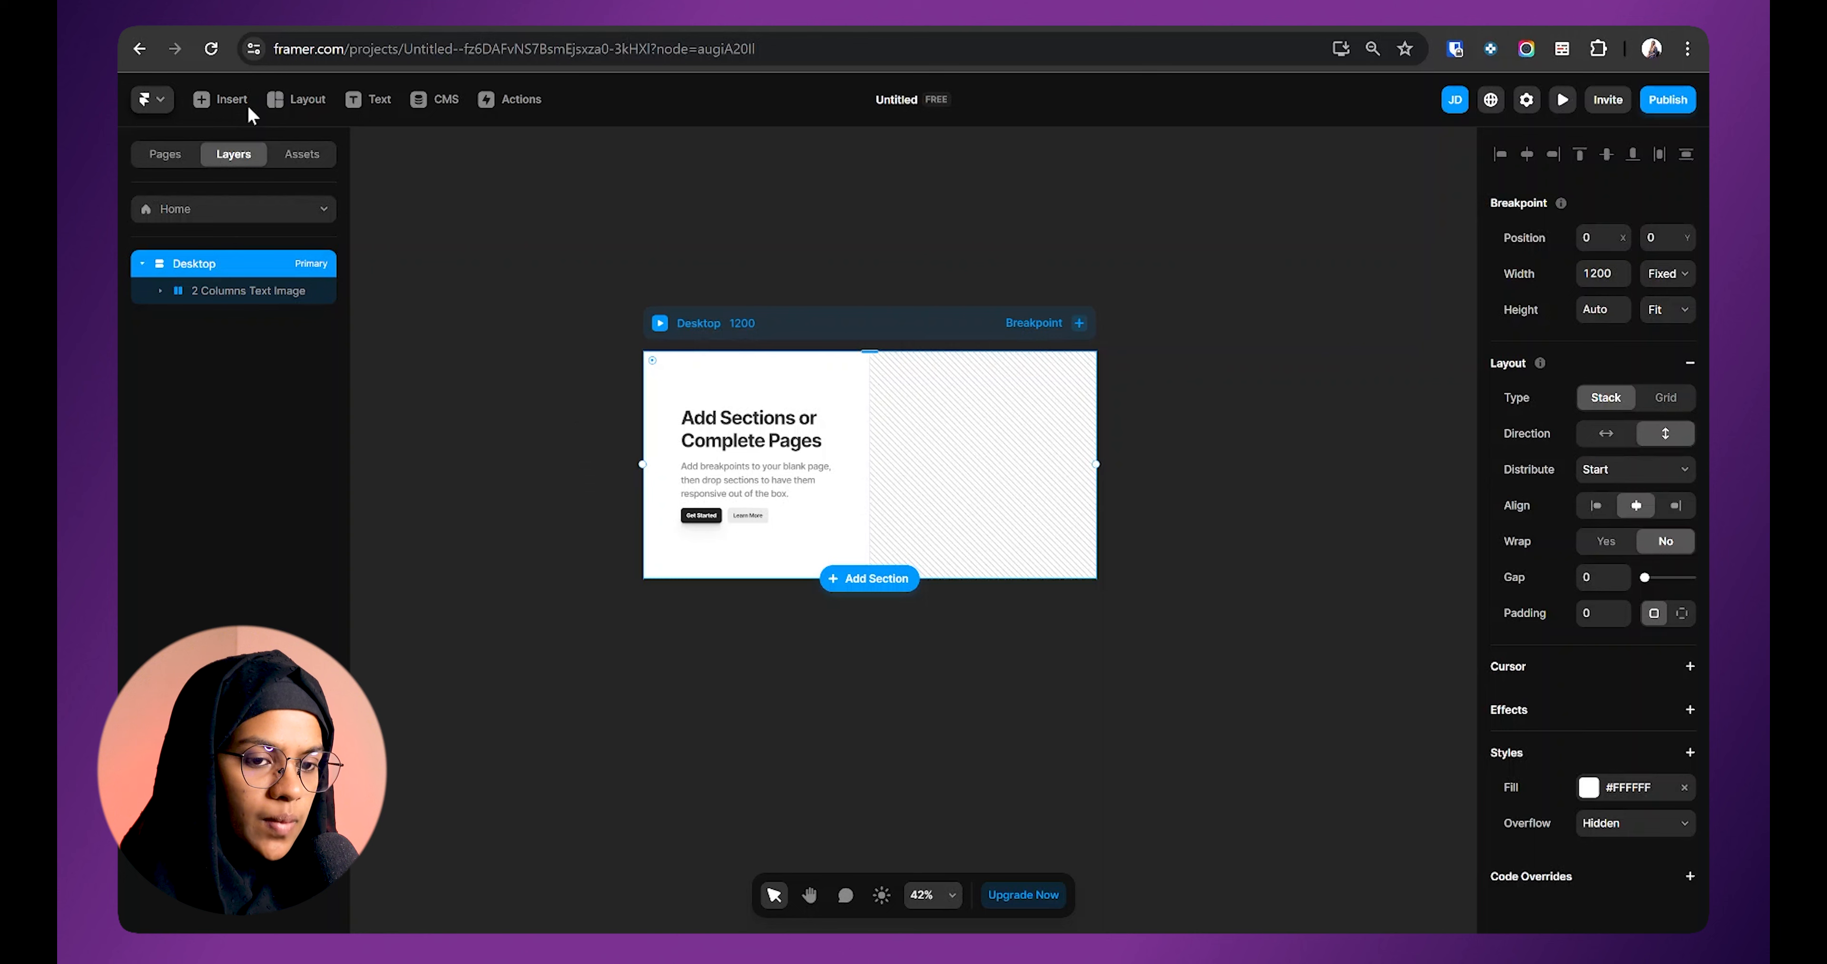
left_click(226, 99)
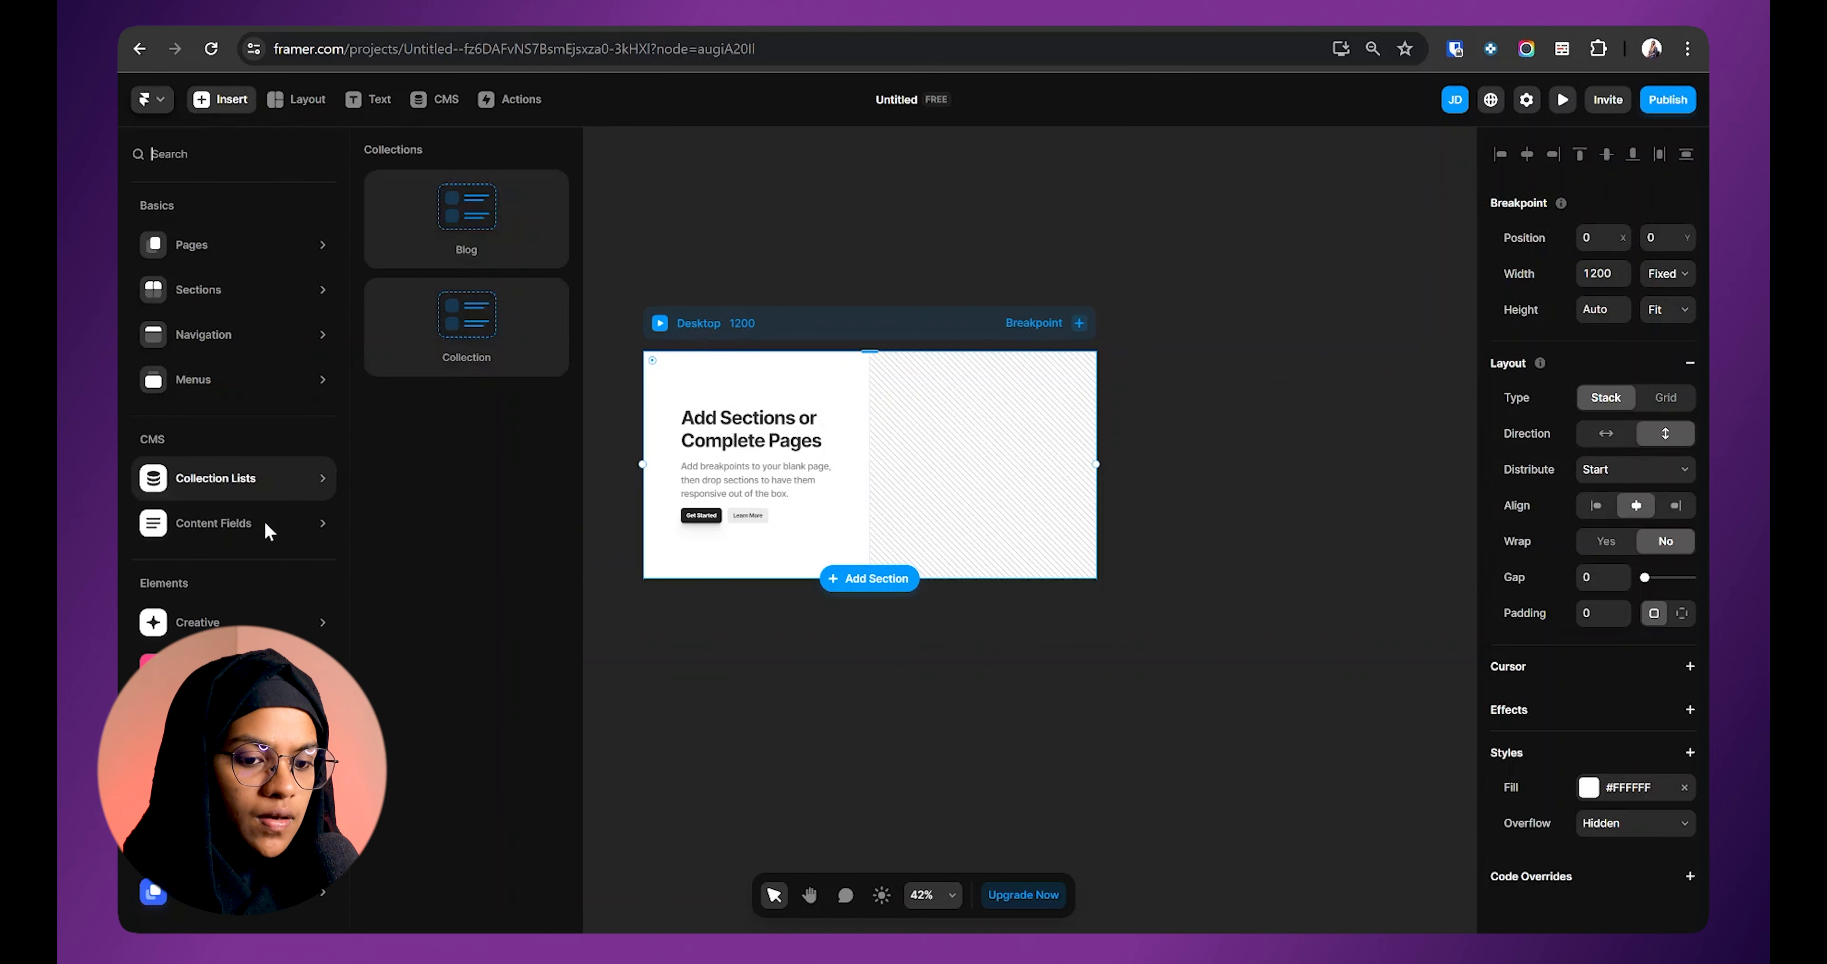
mouse_move(254, 482)
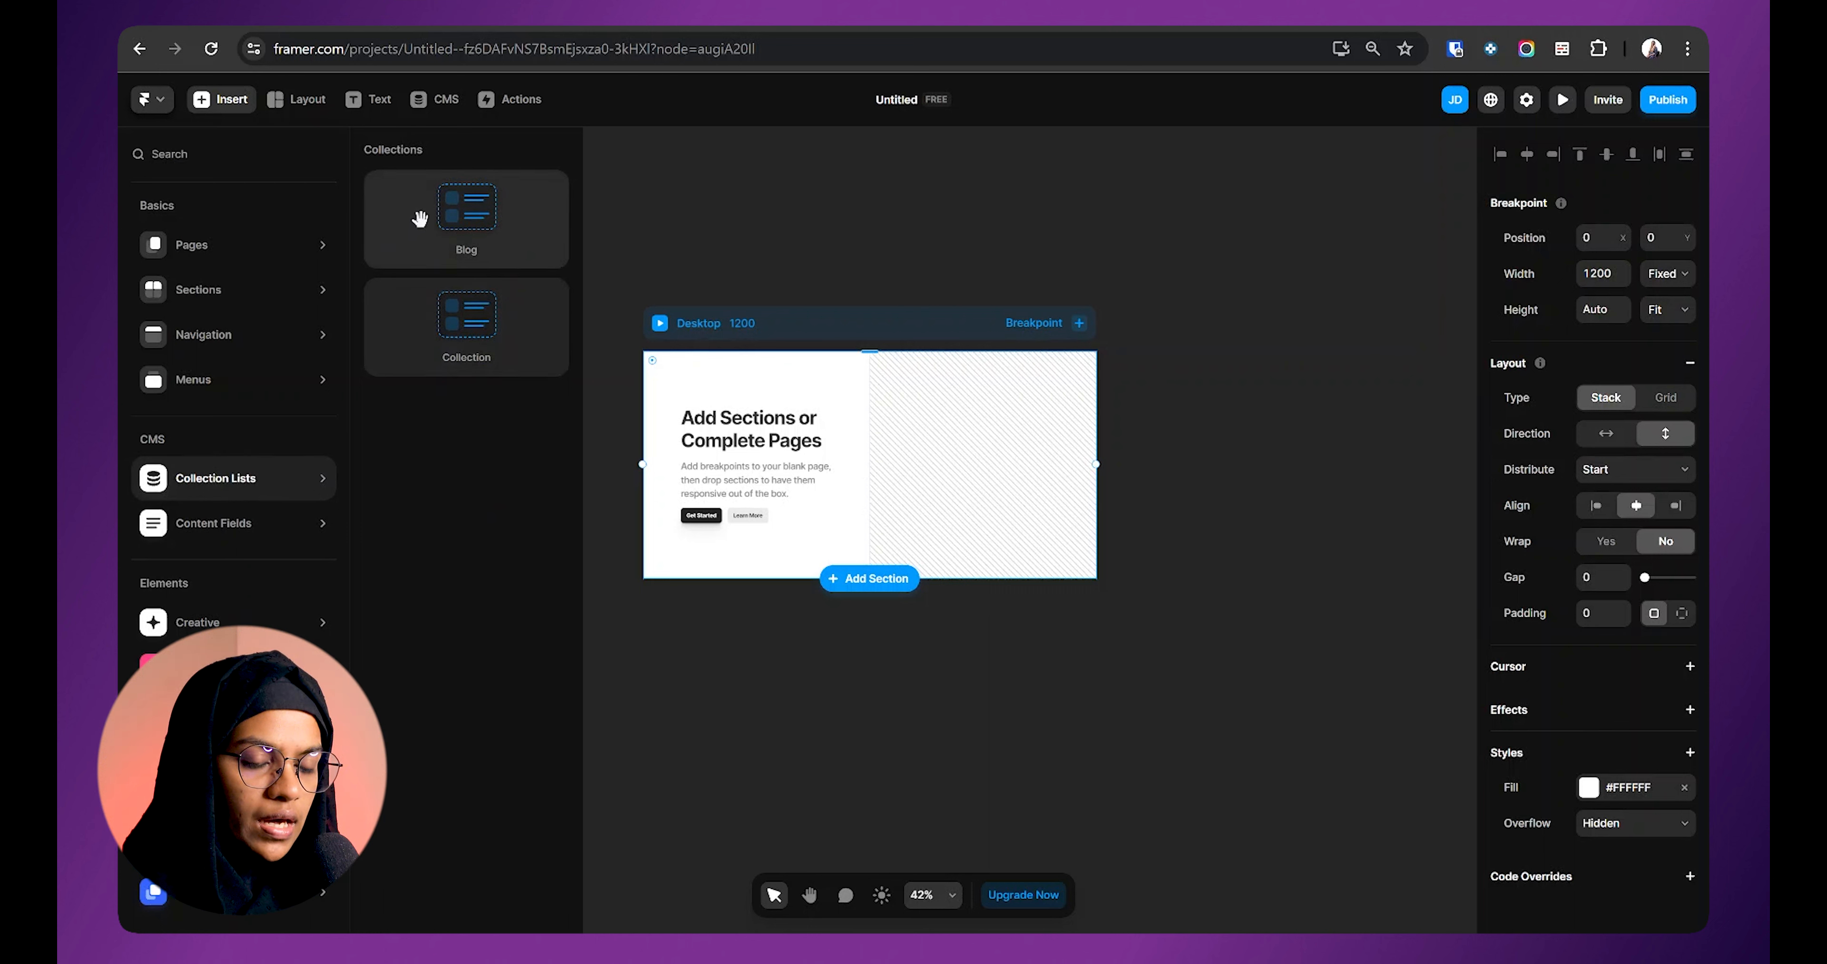
Step: Add a Blog Collection List without its Stack inside Desktop and nest the section in it
left_click(446, 214)
left_click(158, 345)
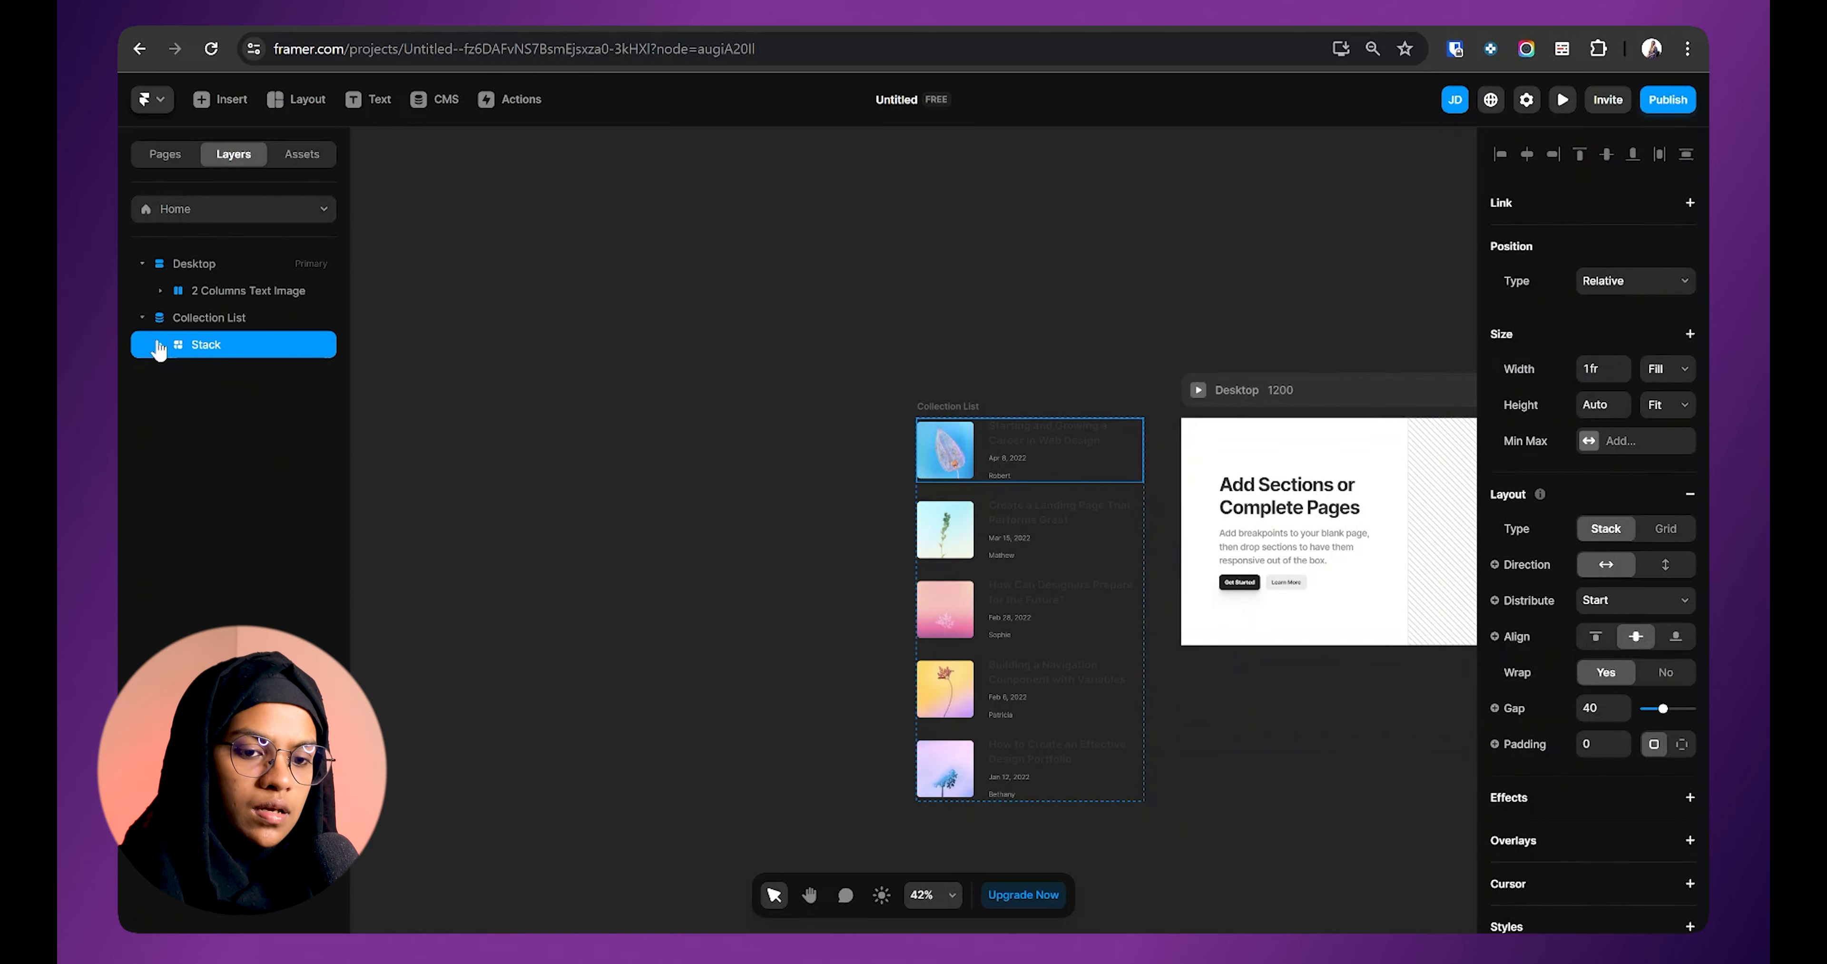
key("Delete")
left_click(213, 318)
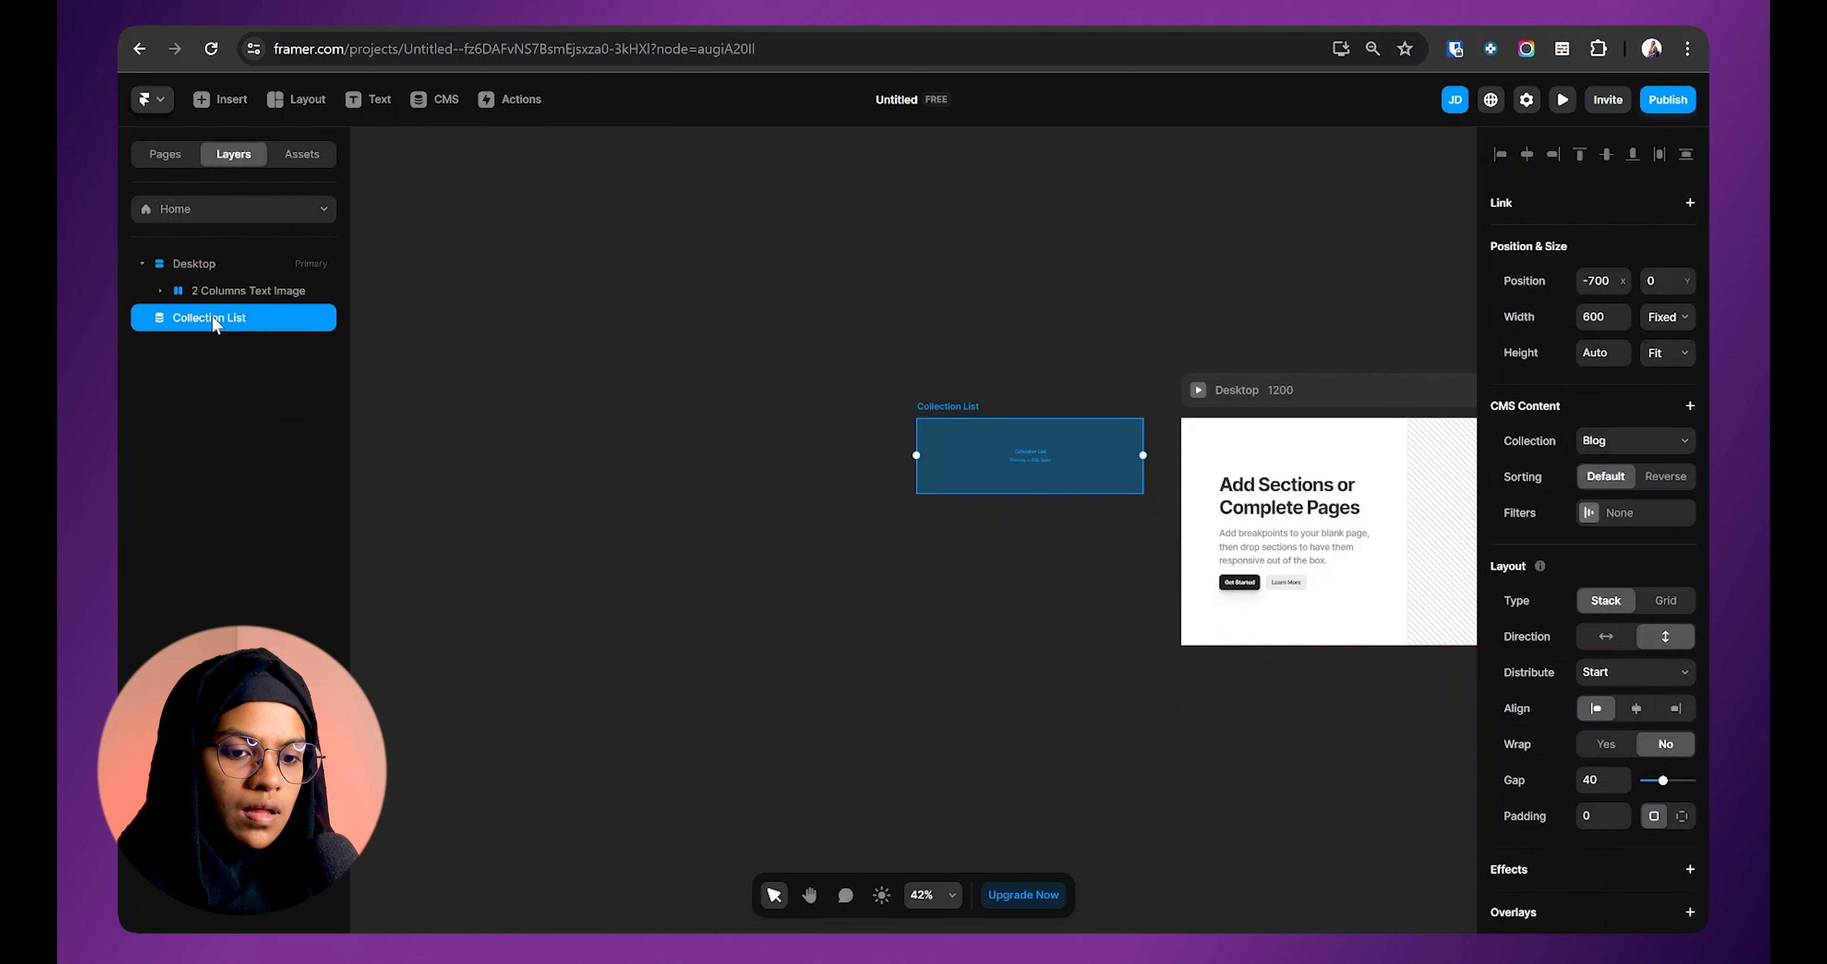
left_click_drag(211, 322, 237, 287)
left_click(228, 317)
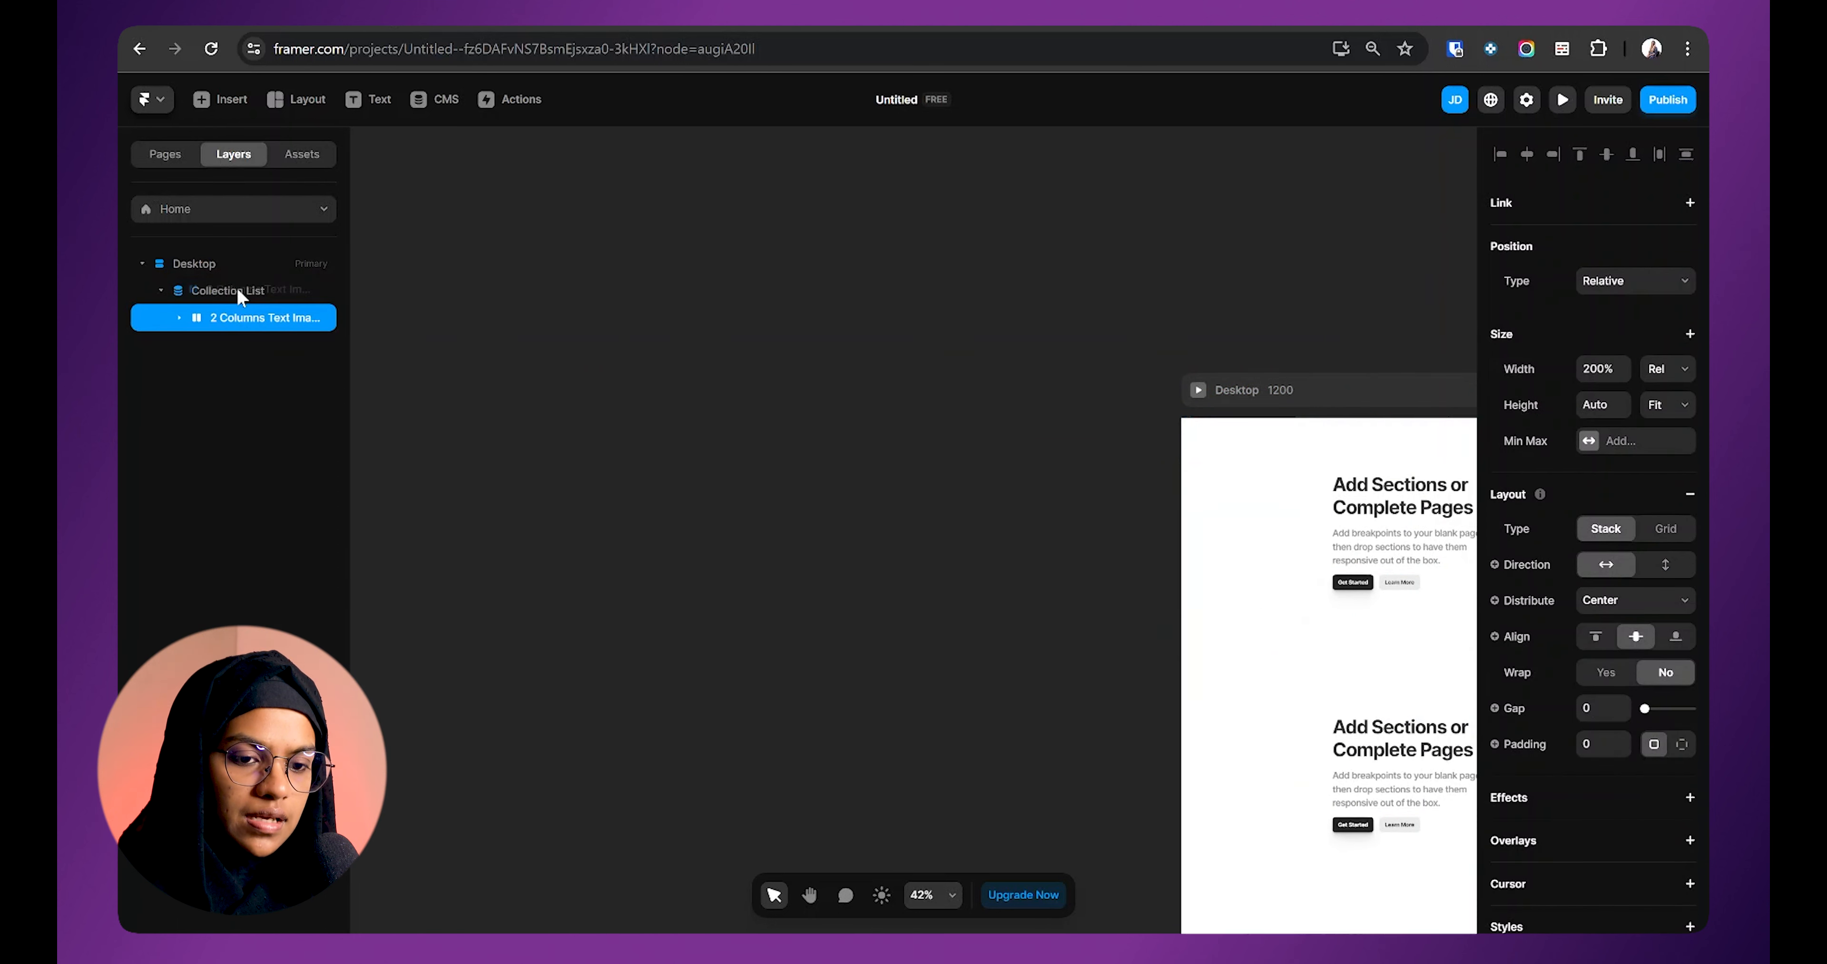
left_click(188, 292)
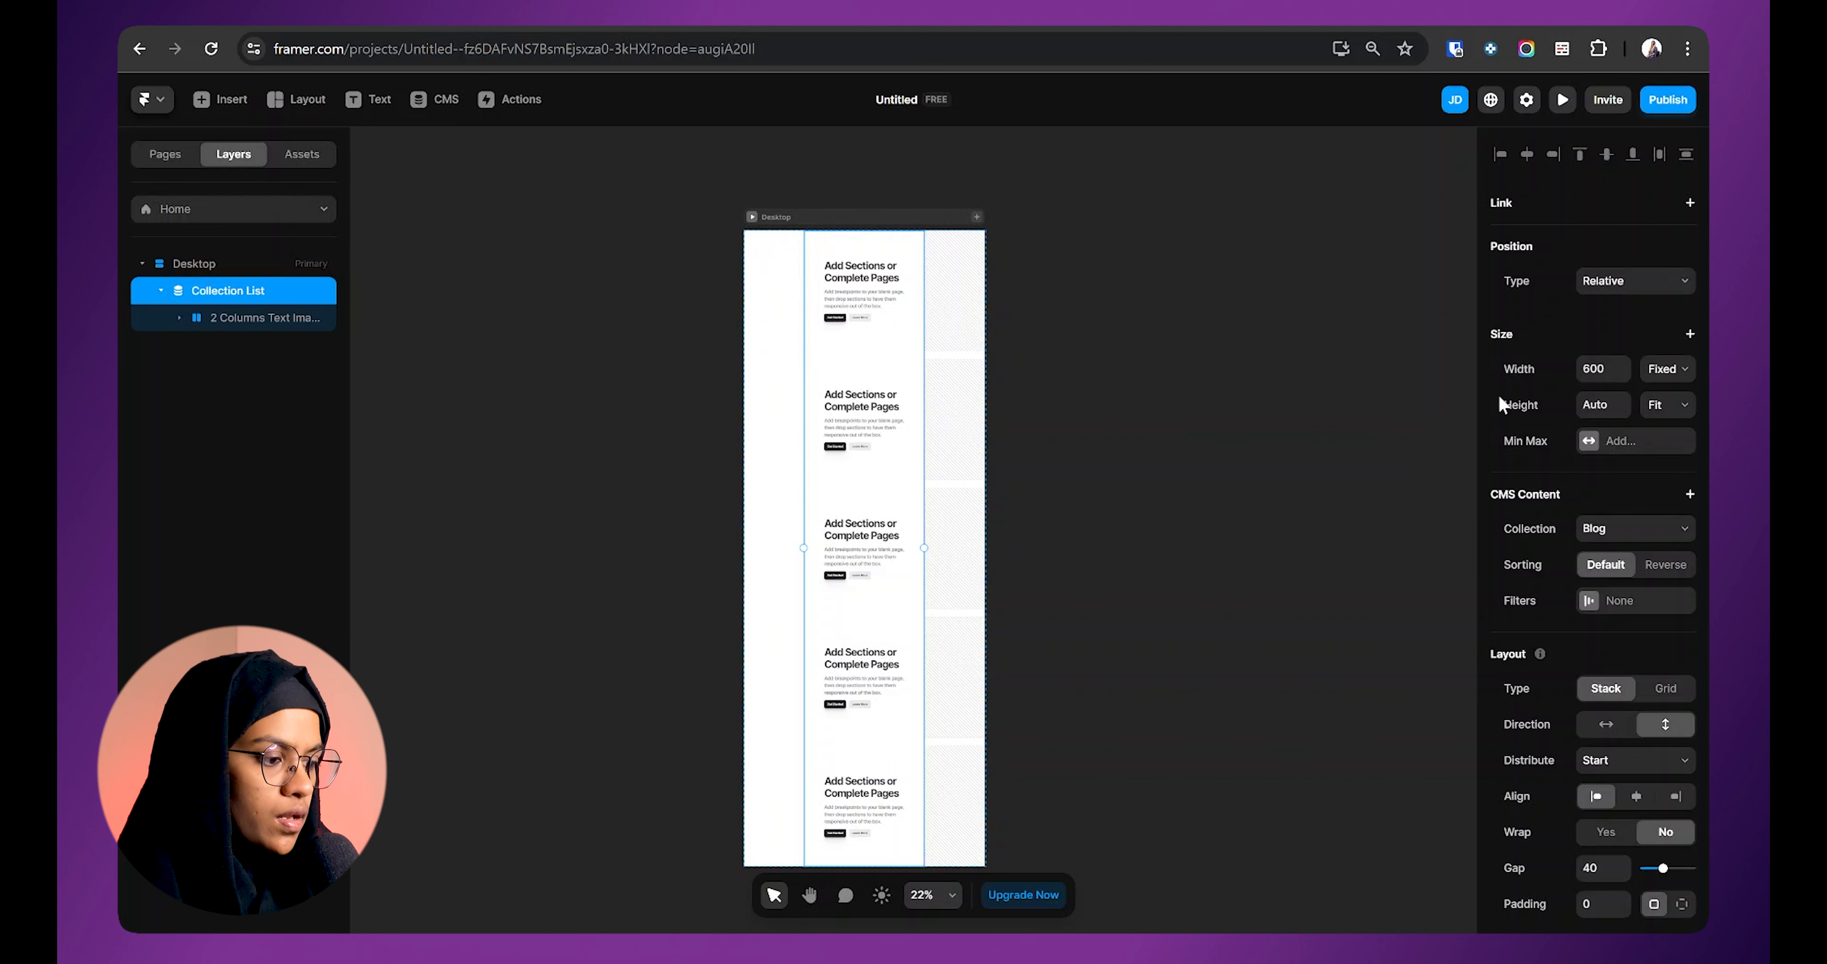
Step: Set both the Collection List and the 2 Columns Text Image section Width to Fill
left_click(1666, 374)
left_click(1657, 419)
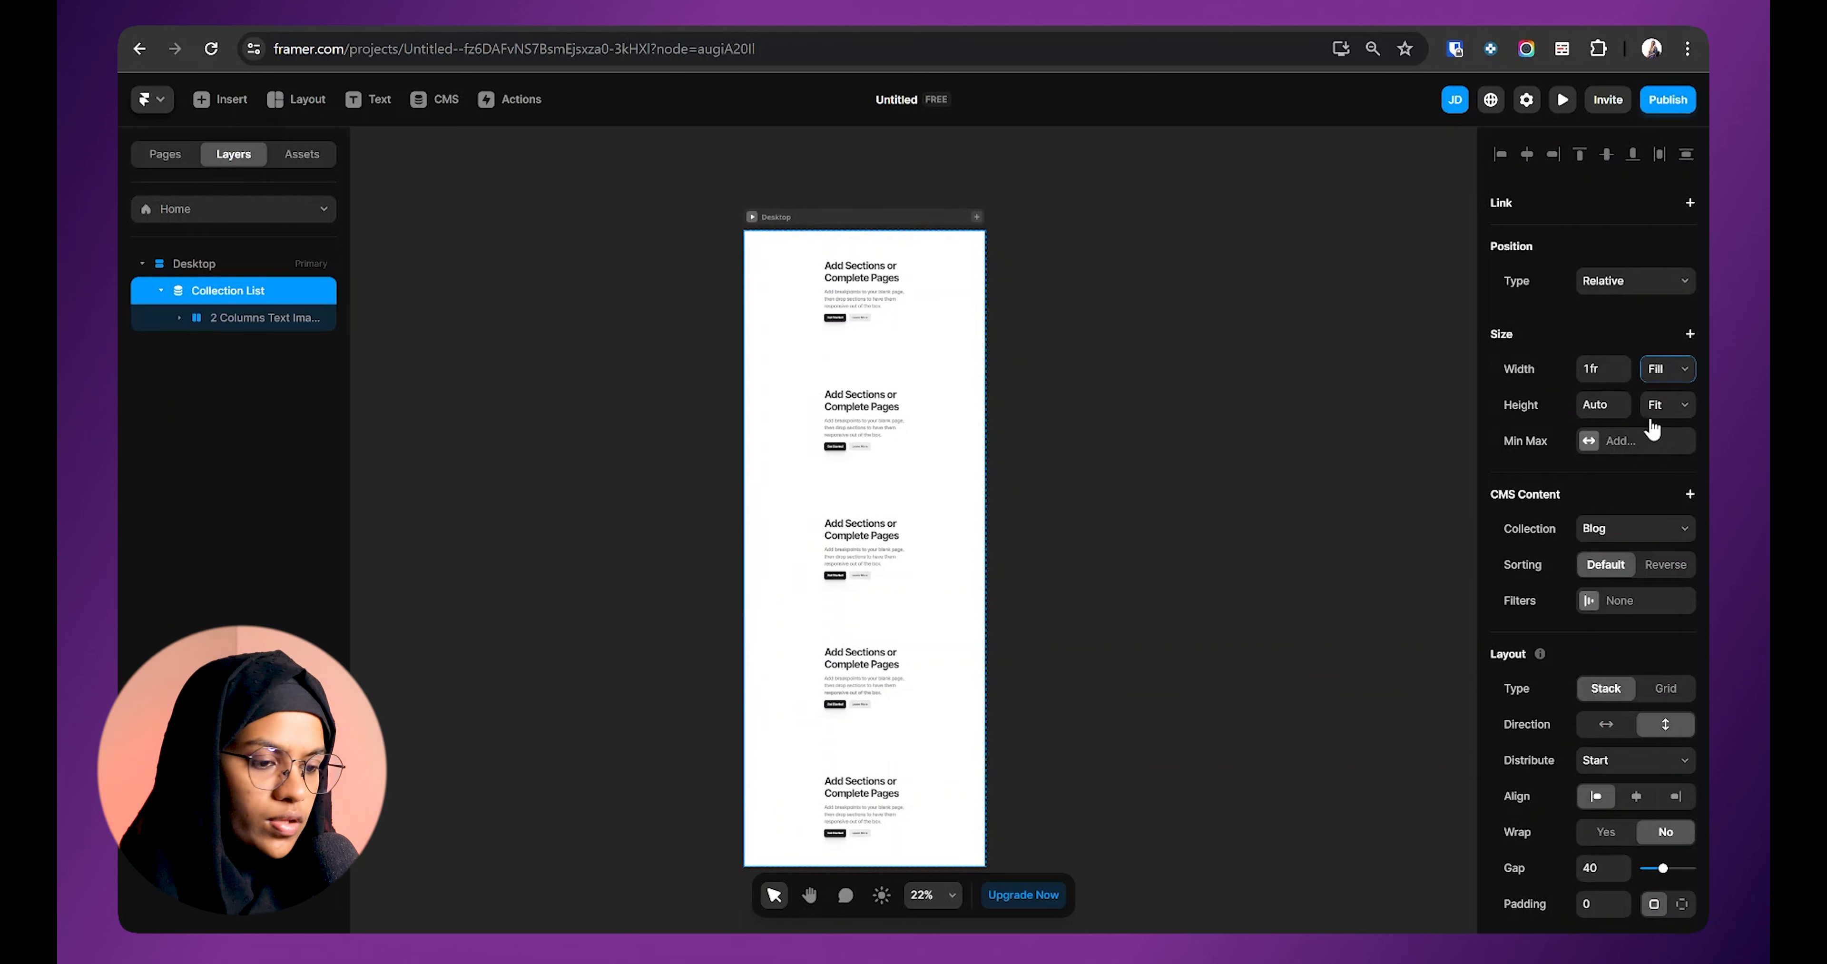
left_click(284, 319)
left_click(1667, 372)
left_click(1666, 420)
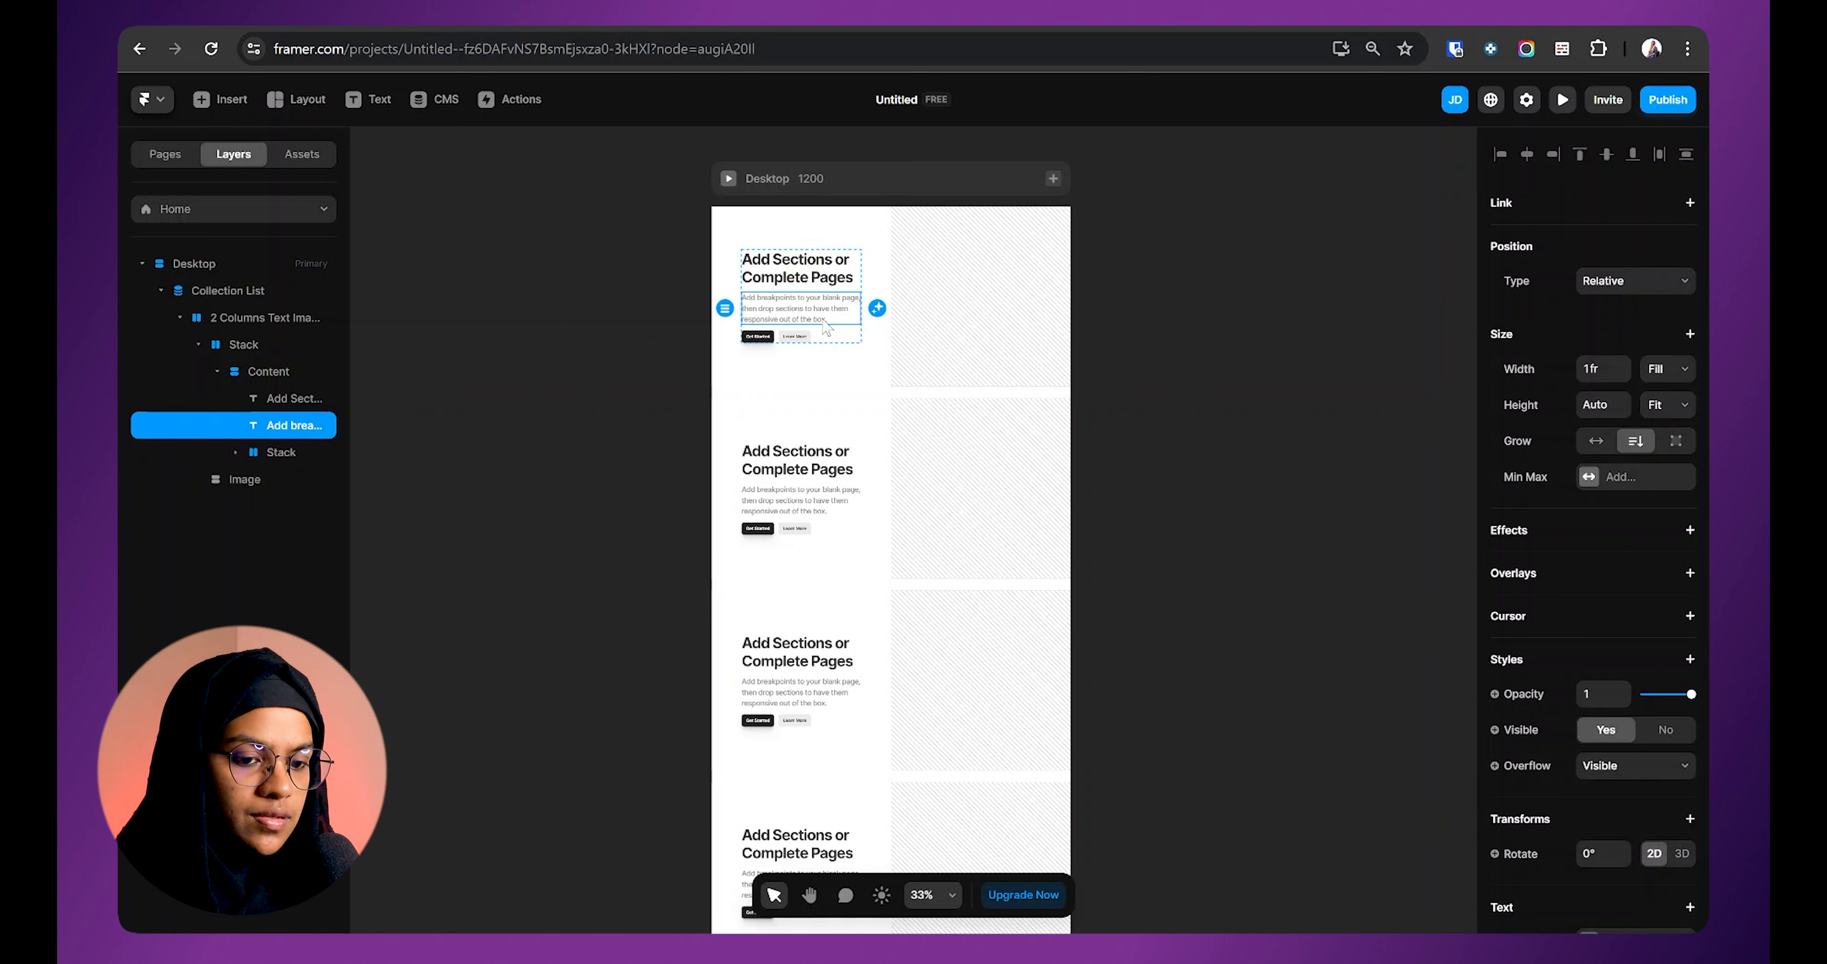
key("Escape")
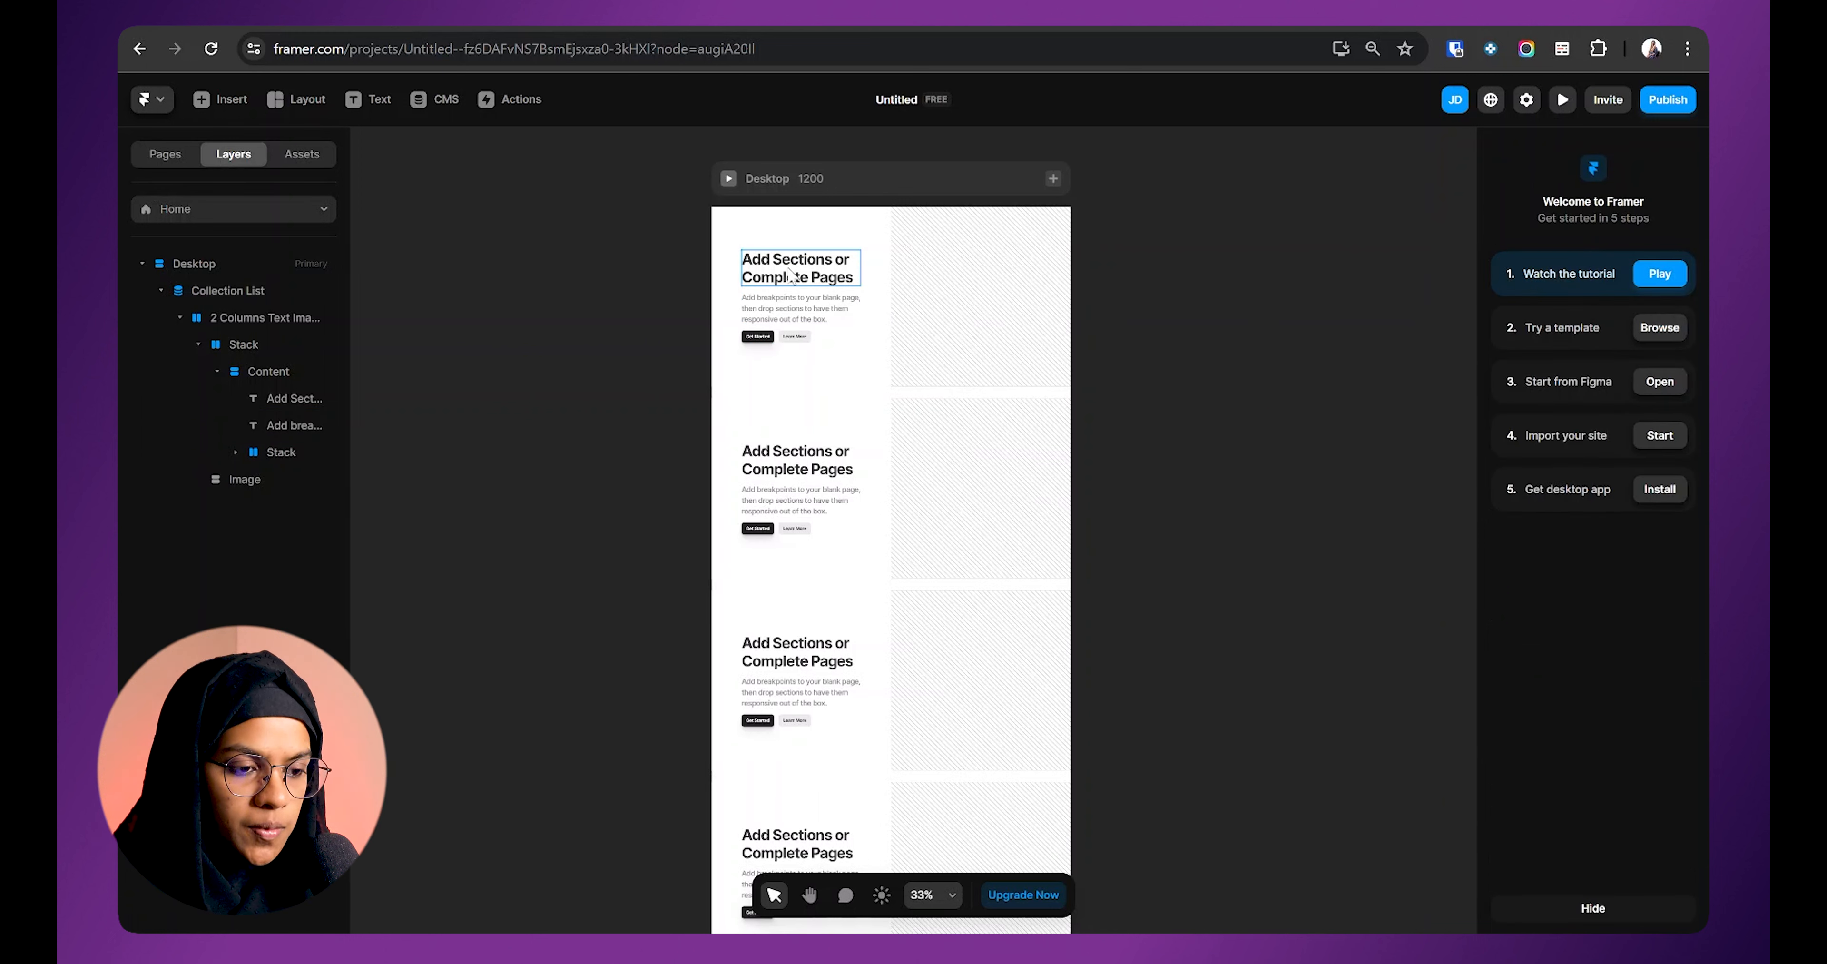
Step: Bind the first card heading's text Content to the Blog Title variable
left_click(792, 275)
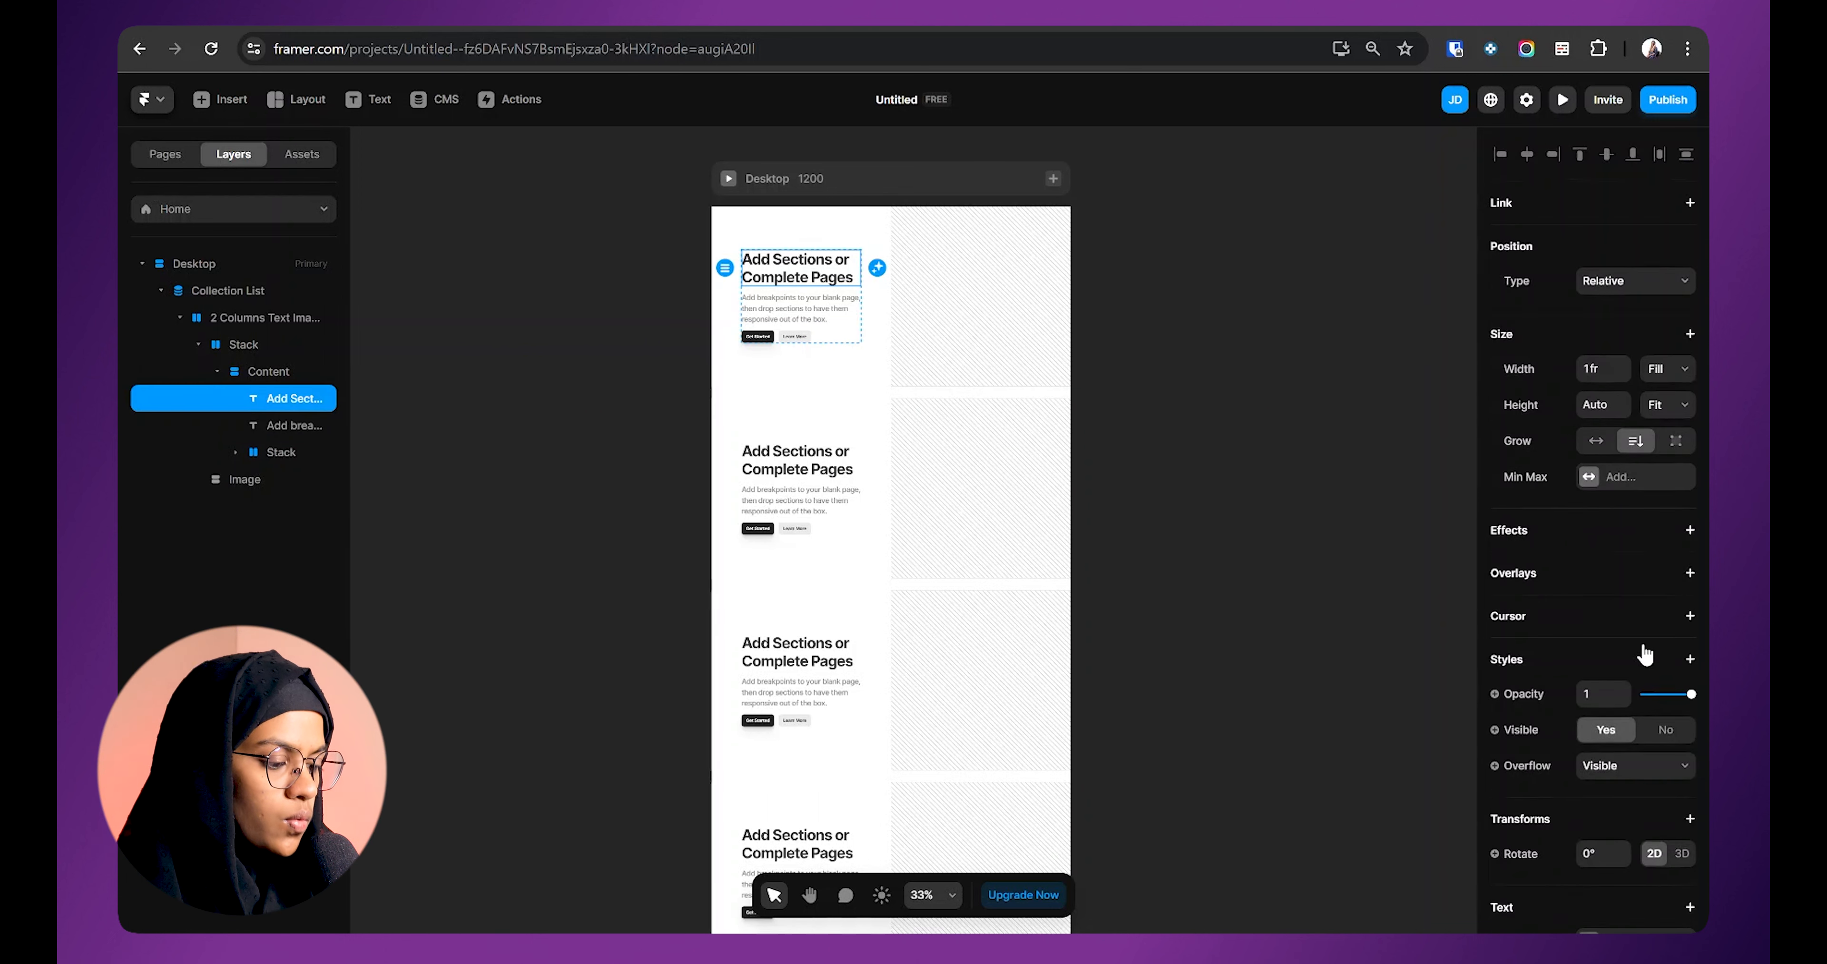
scroll(1643, 646, "down", 5)
left_click(1524, 583)
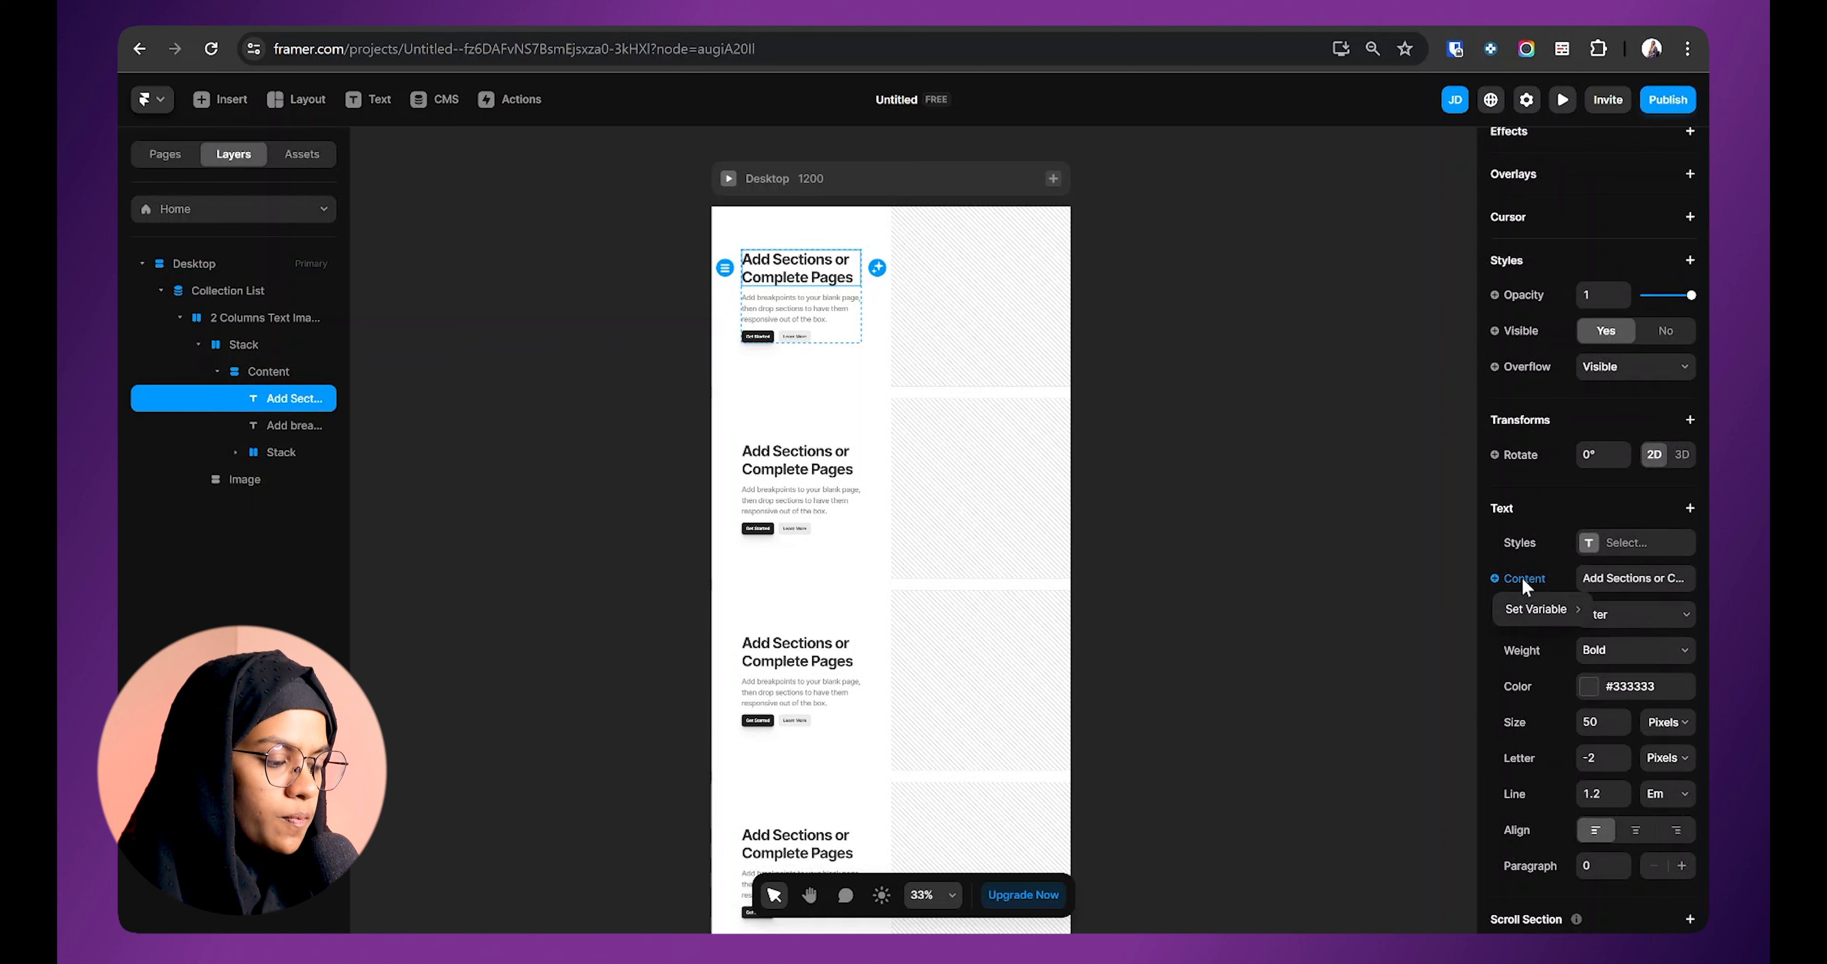
mouse_move(1528, 609)
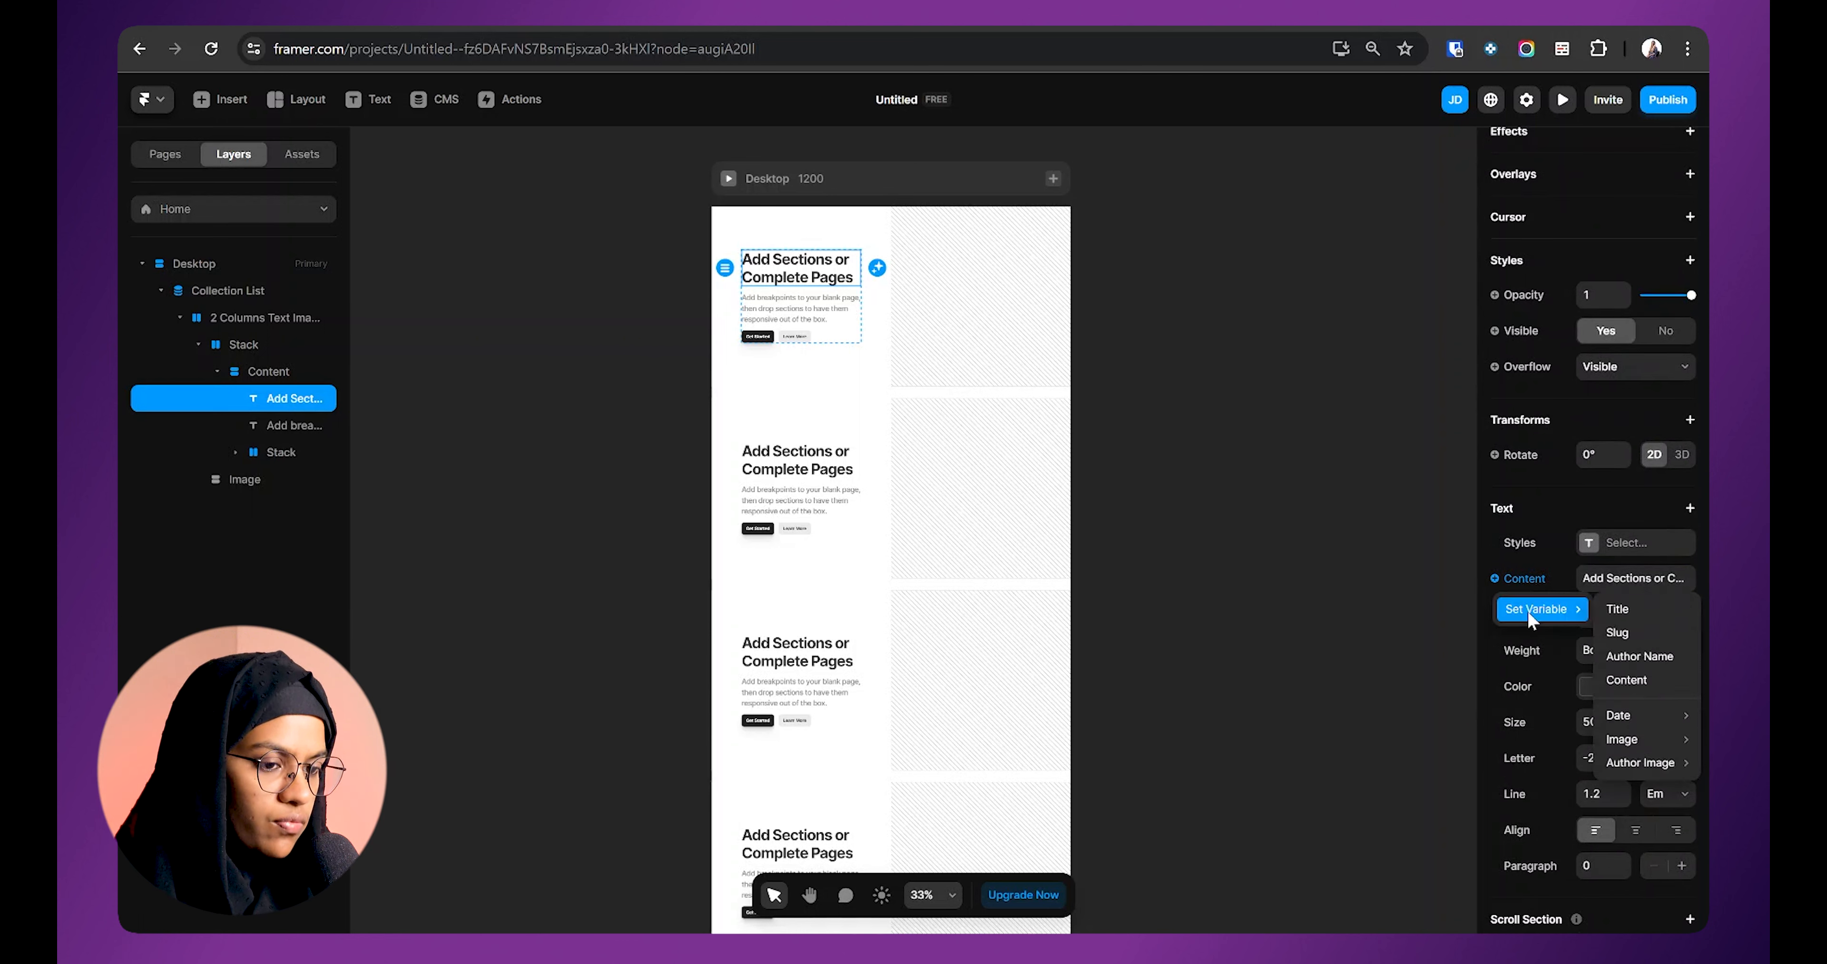
left_click(1649, 607)
scroll(829, 291, "down", 2)
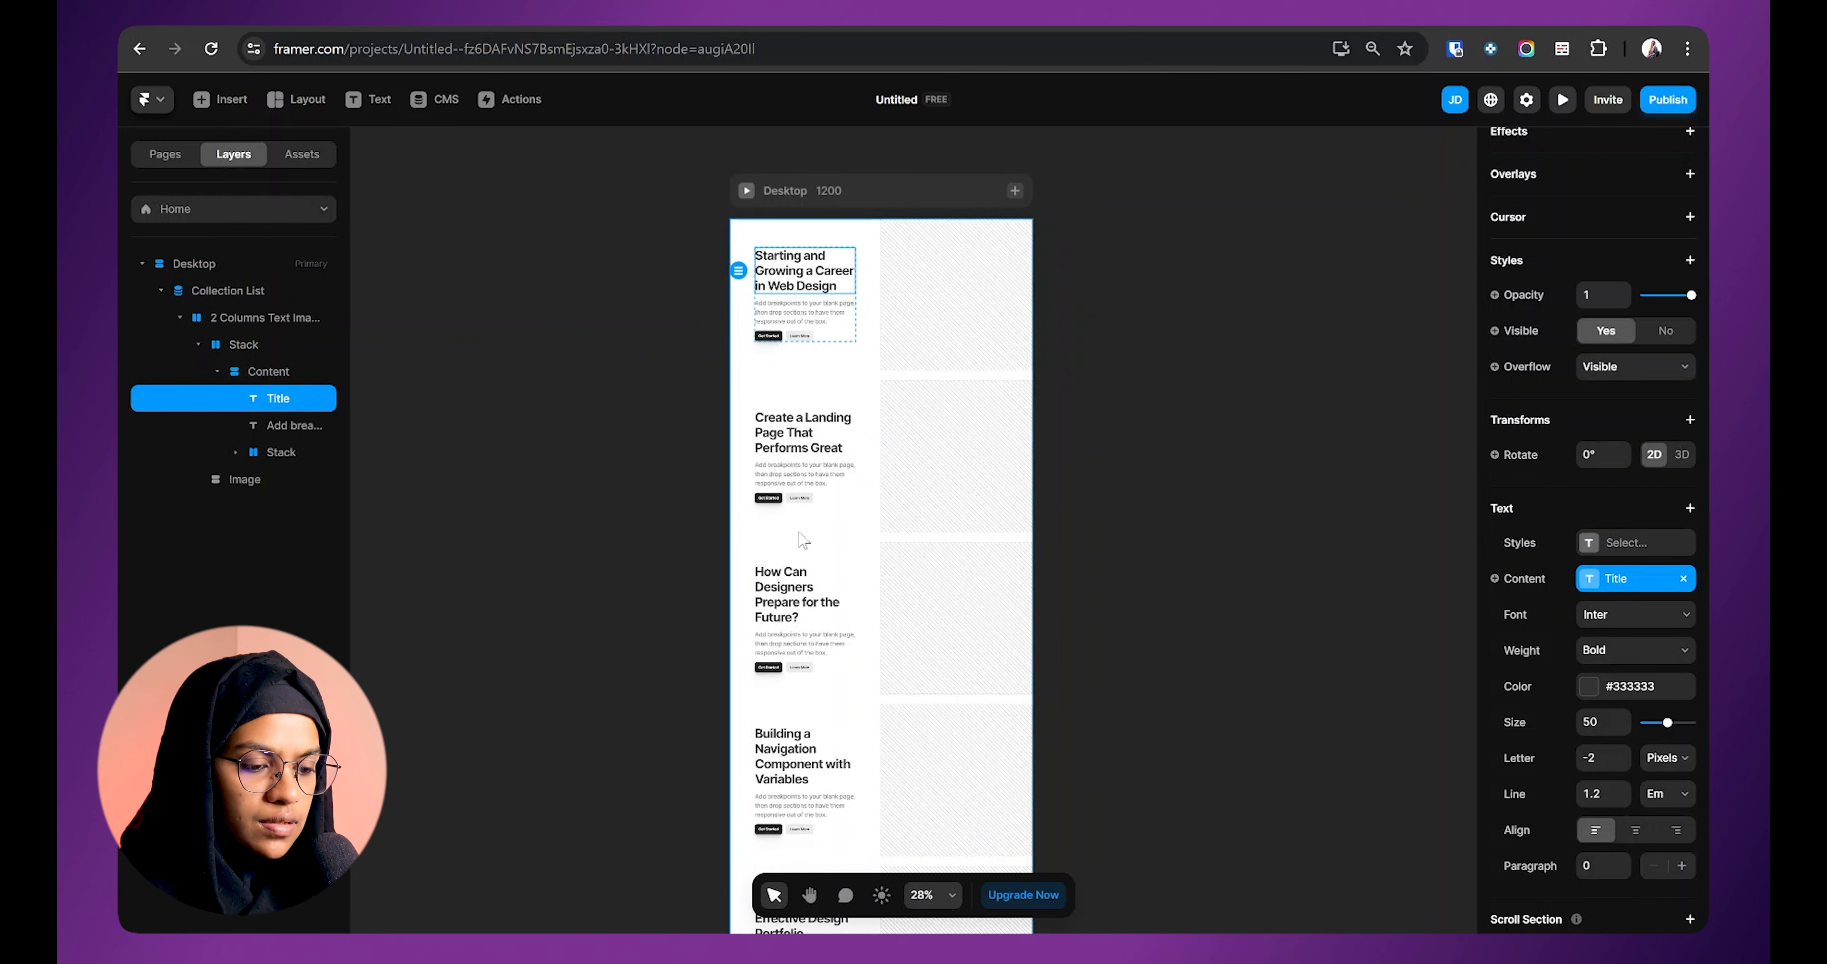
left_click(815, 153)
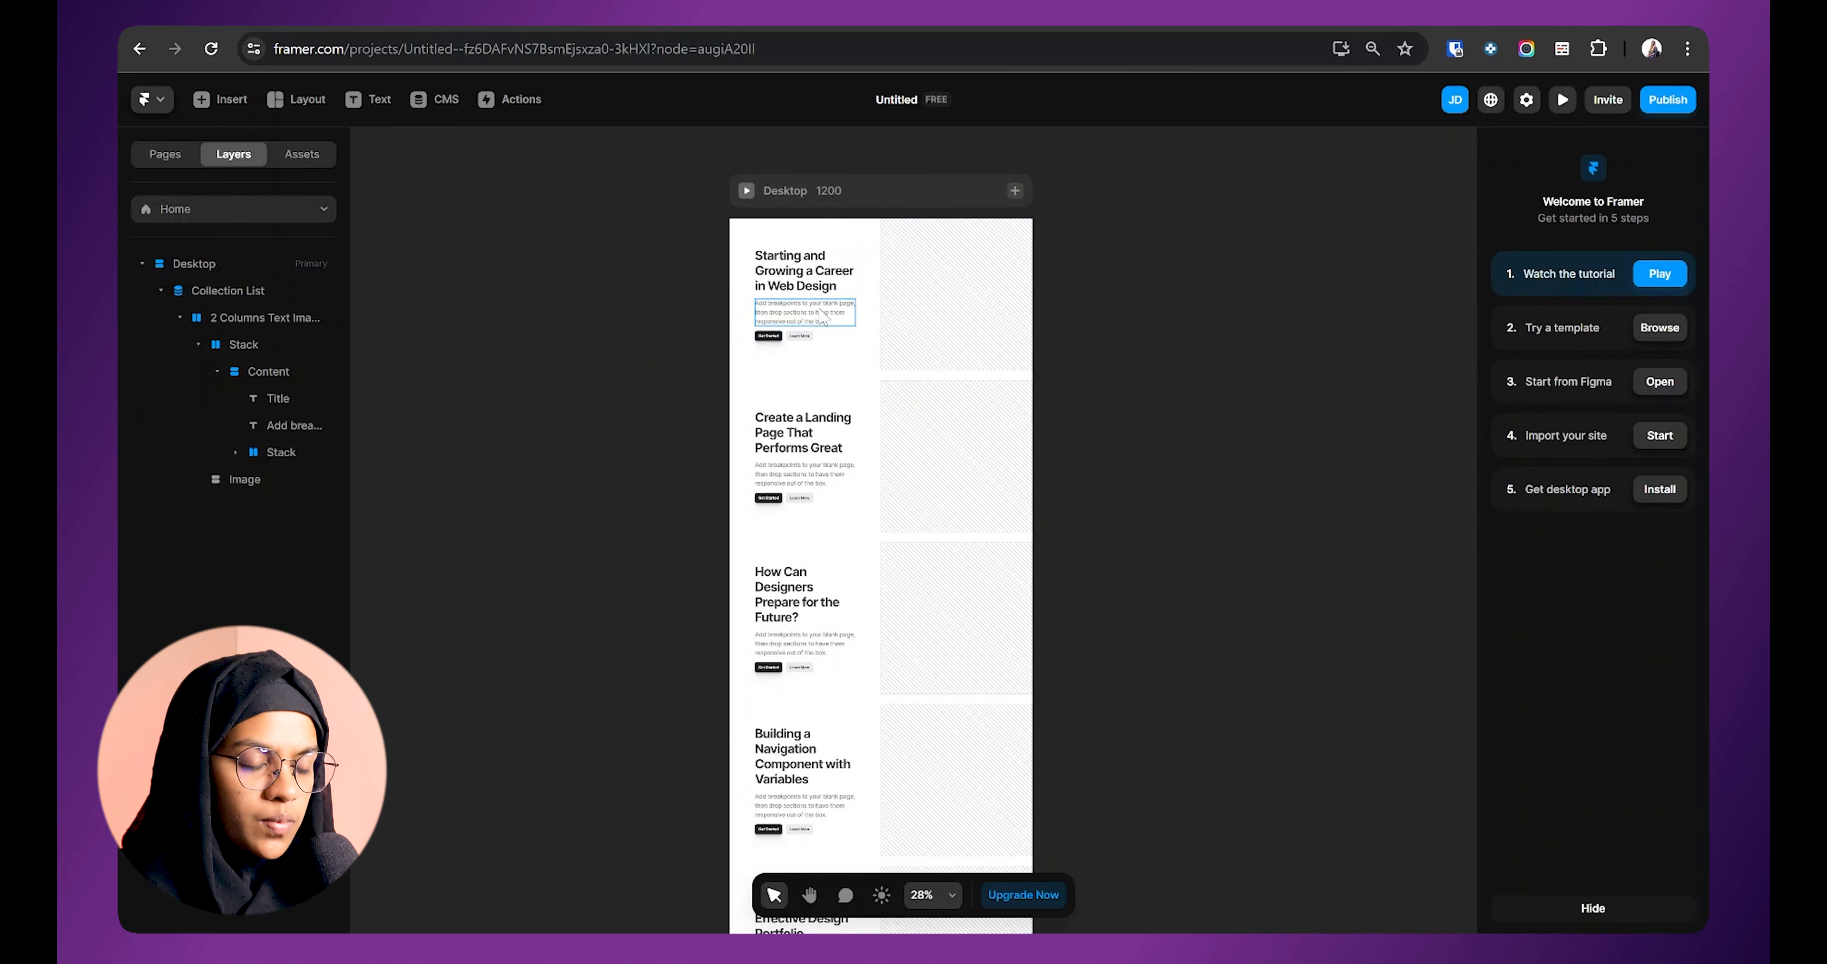
Step: Delete the card's description text and Learn More button
left_click(821, 312)
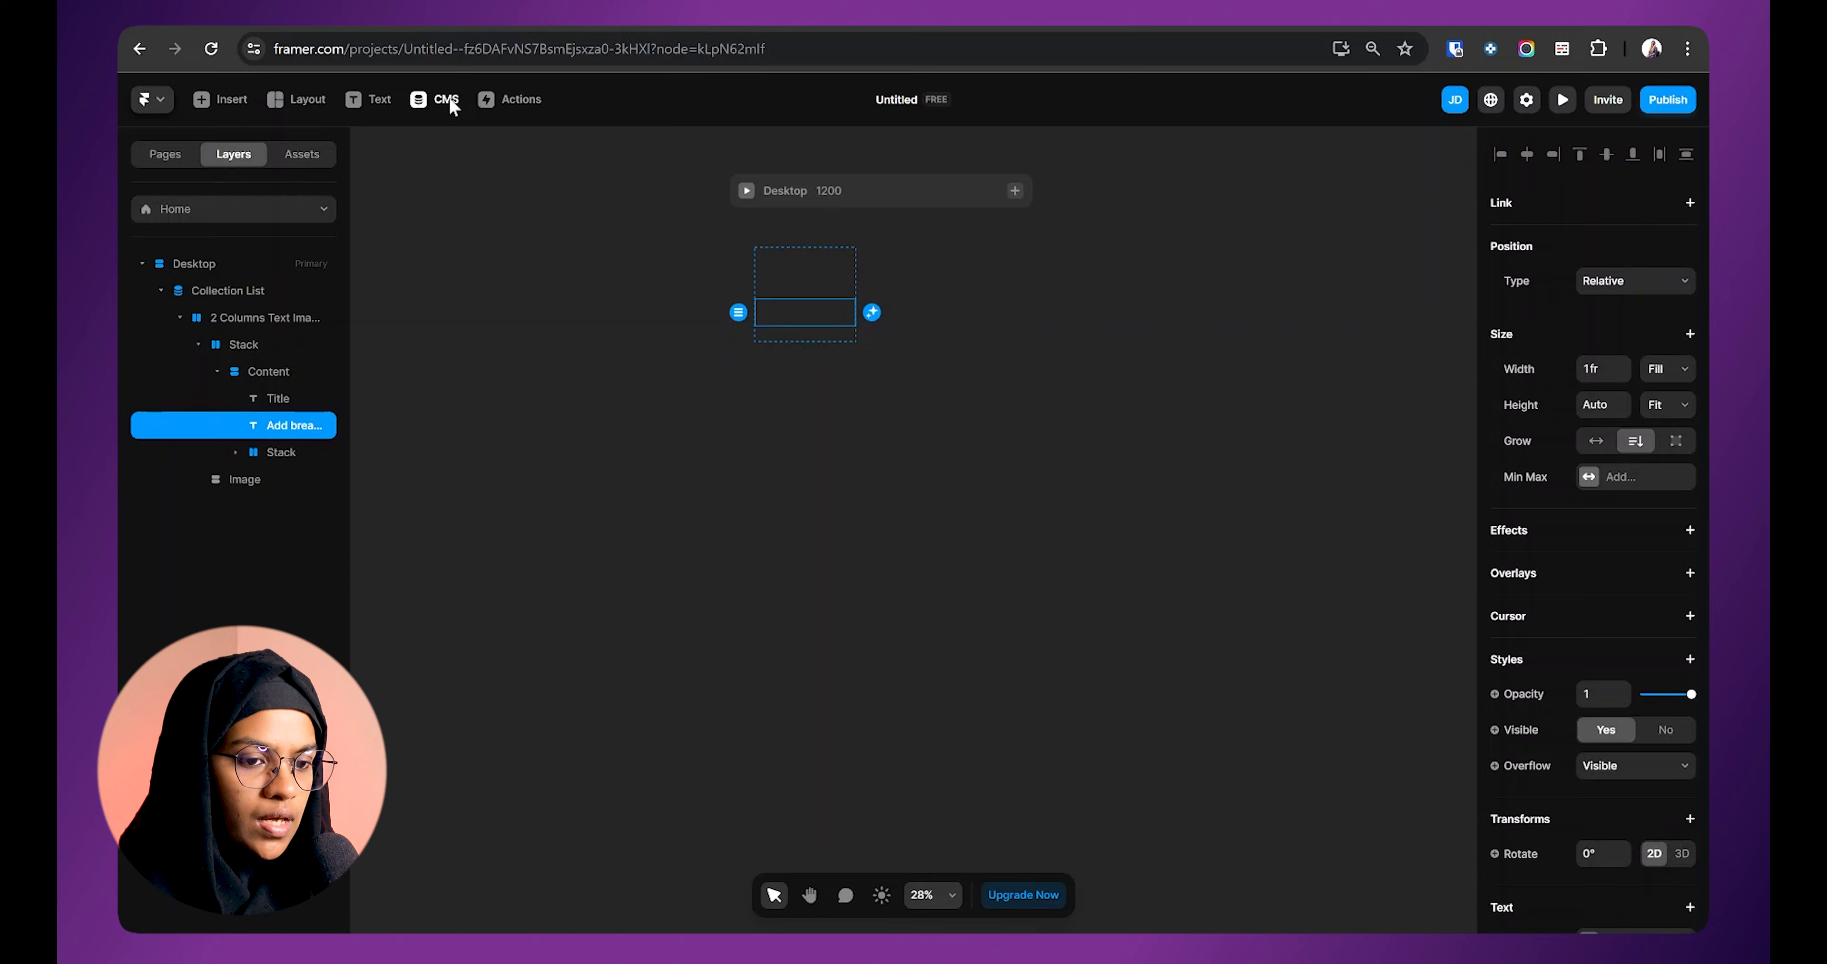
left_click(454, 107)
scroll(1105, 359, "down", 5)
scroll(1104, 359, "up", 5)
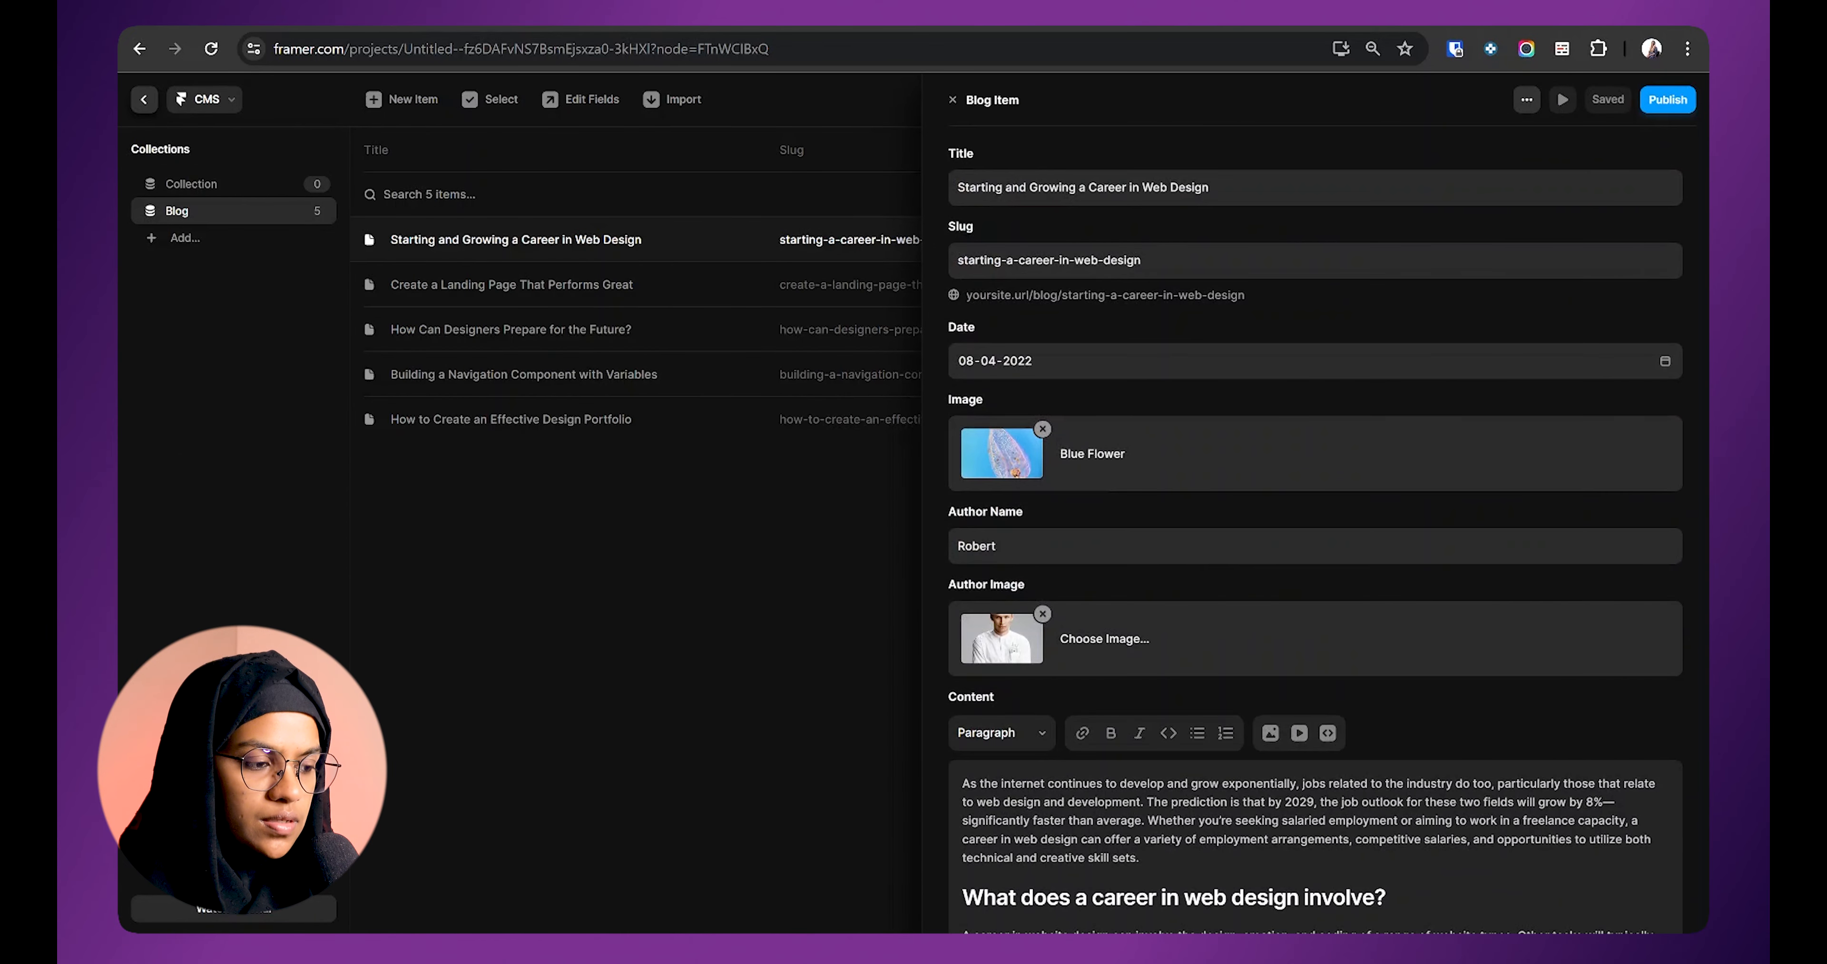
left_click(146, 101)
left_click(828, 314)
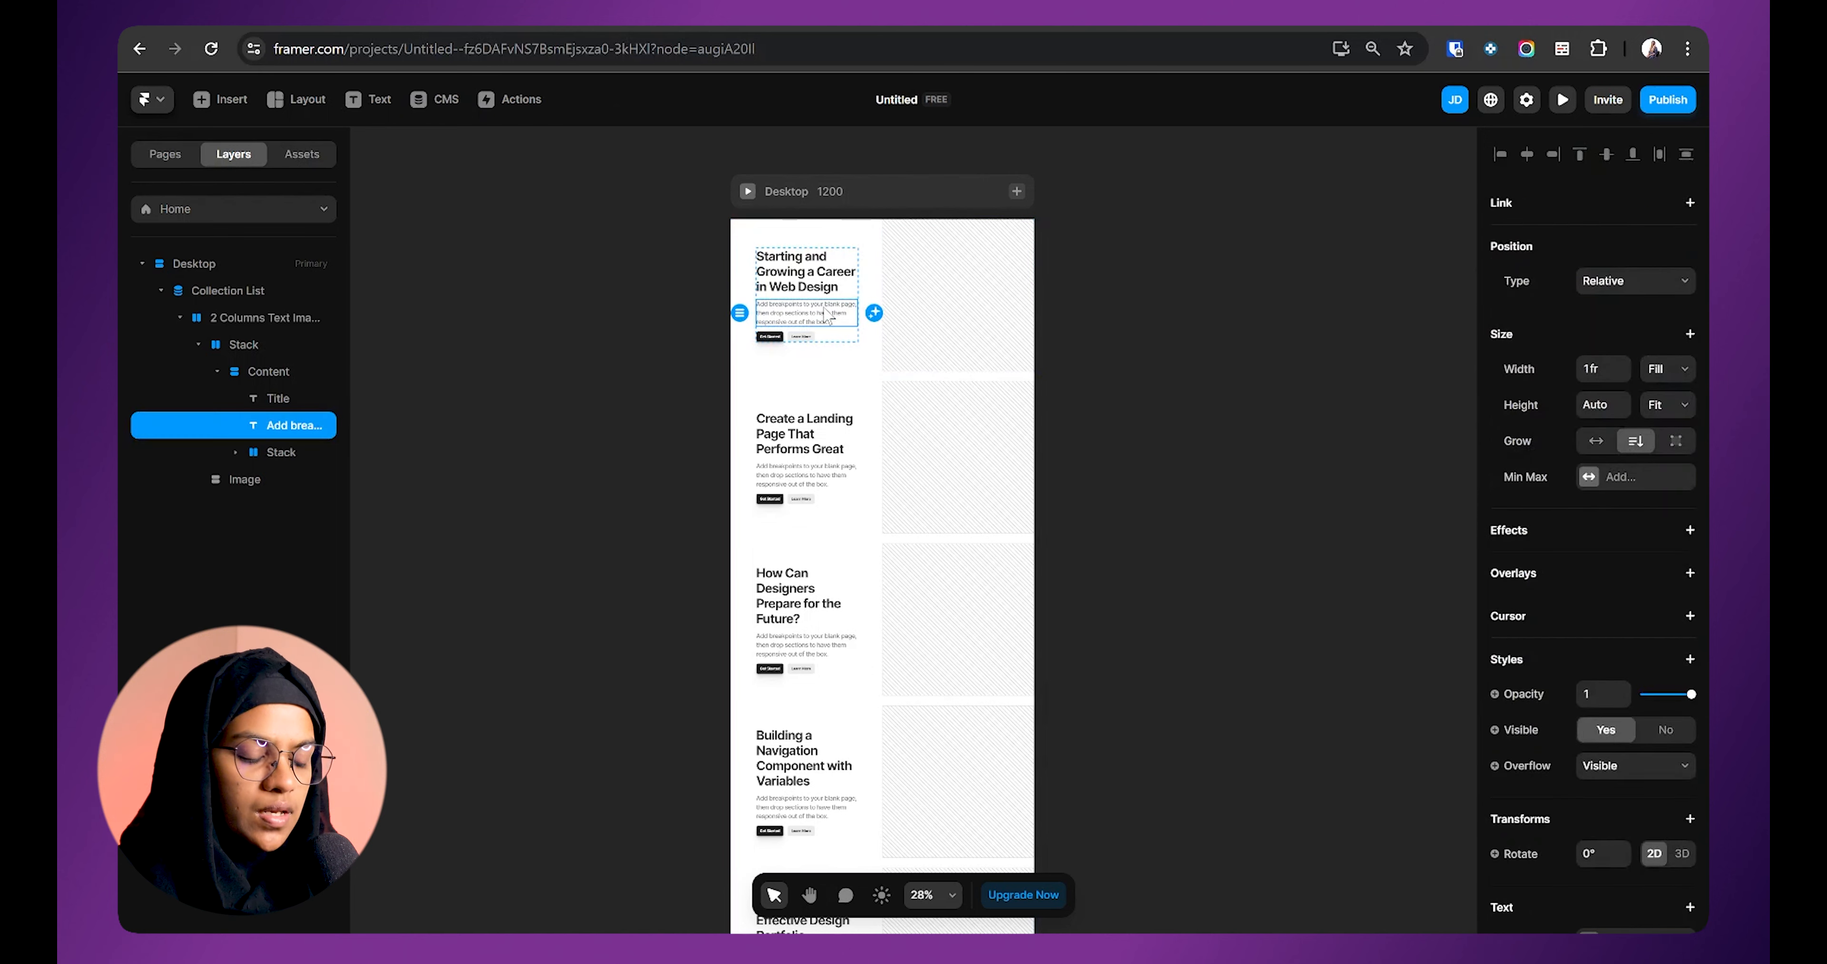
key("Delete")
scroll(828, 314, "up", 5)
left_click(789, 319)
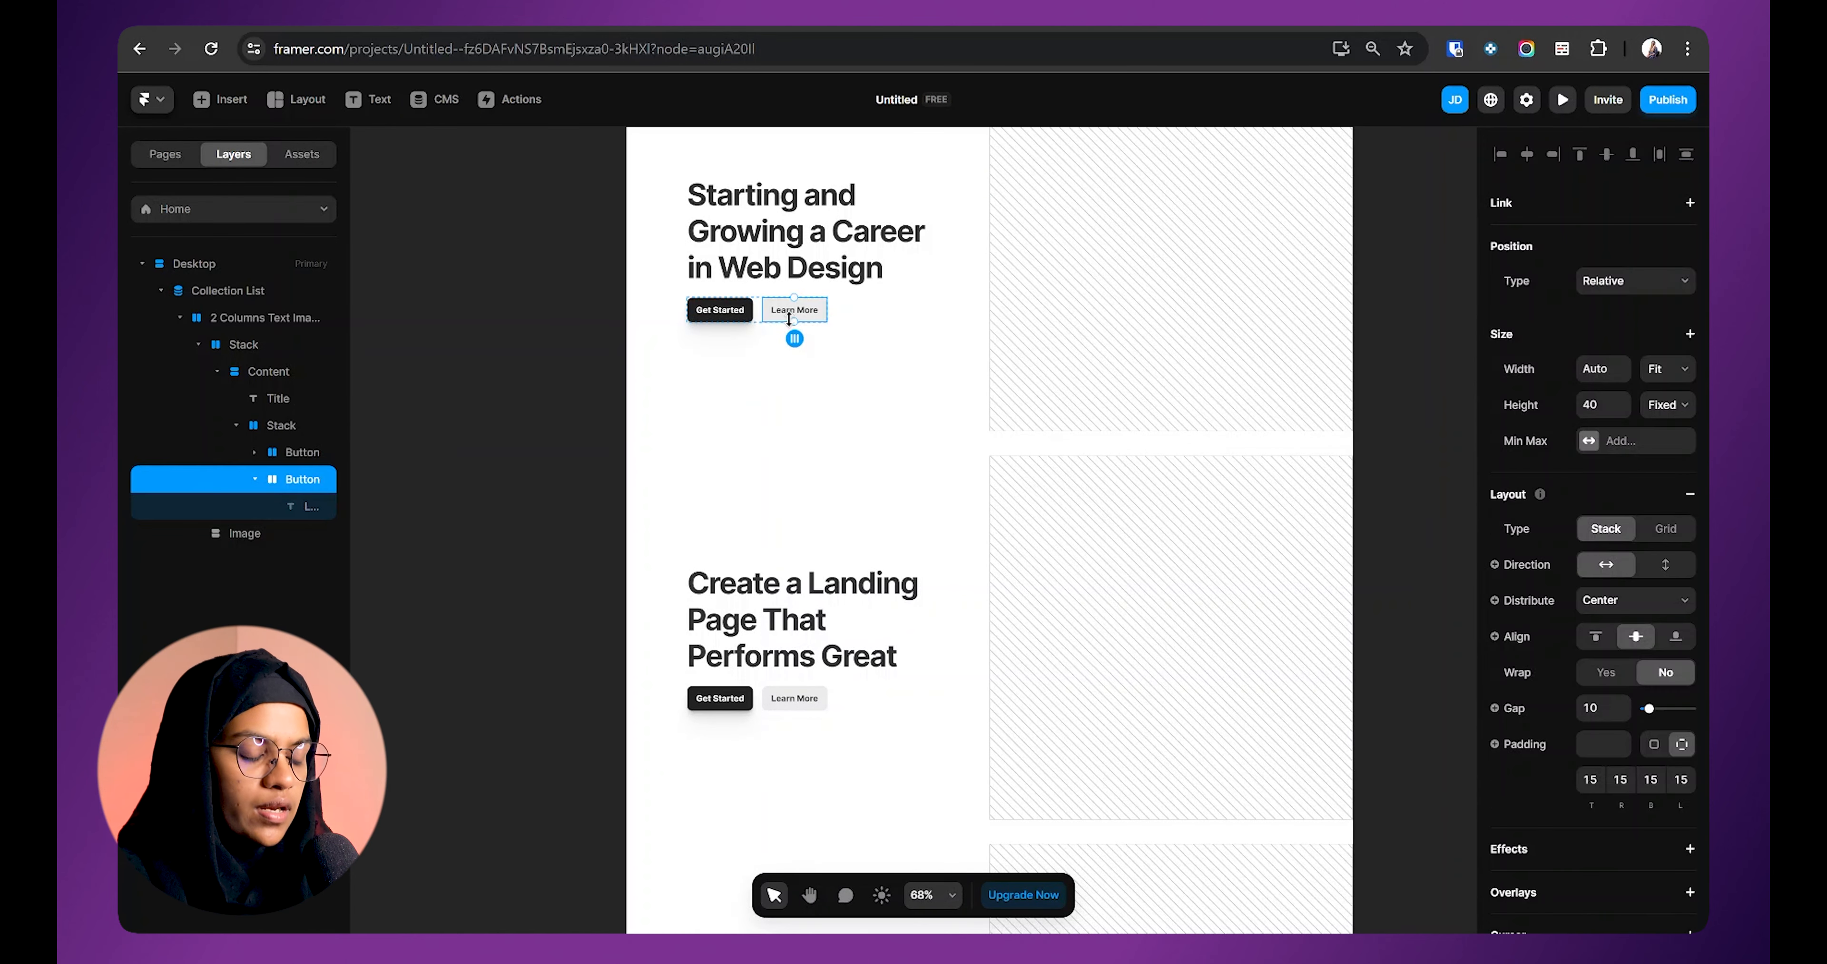
key("Delete")
Step: Relabel the Get Started button 'Read More'
double_click(719, 312)
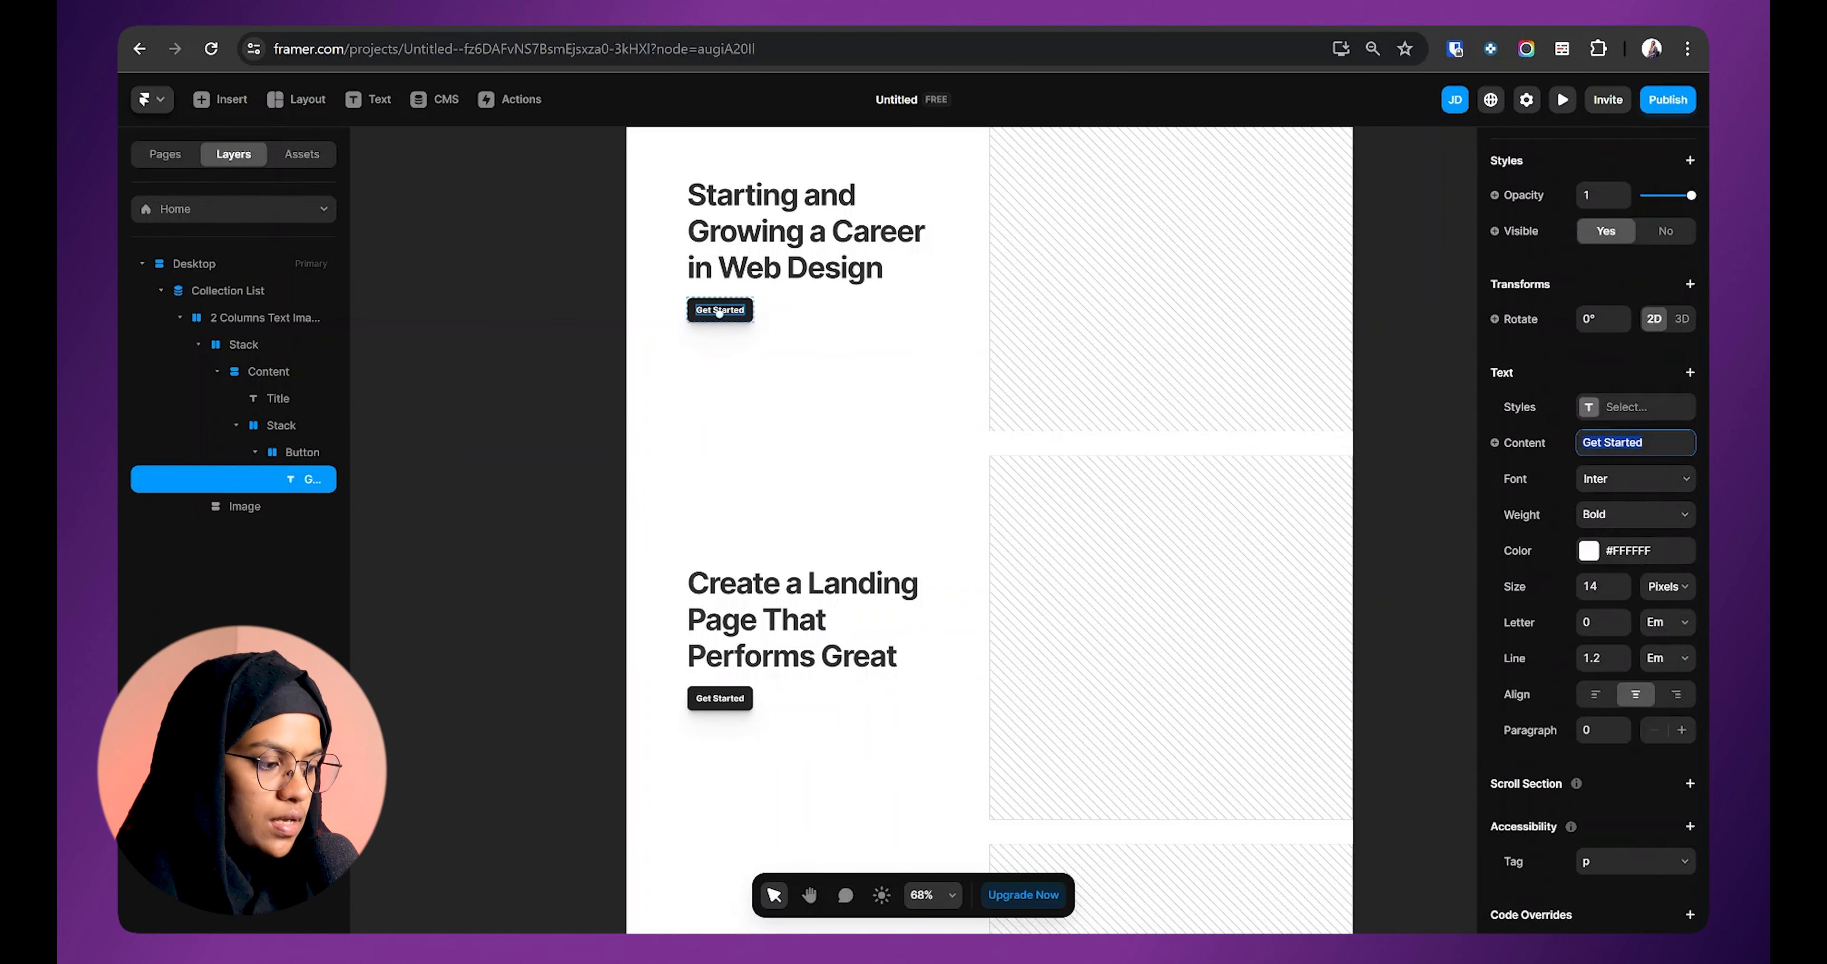
type("Read More")
key("Return")
scroll(766, 602, "down", 3)
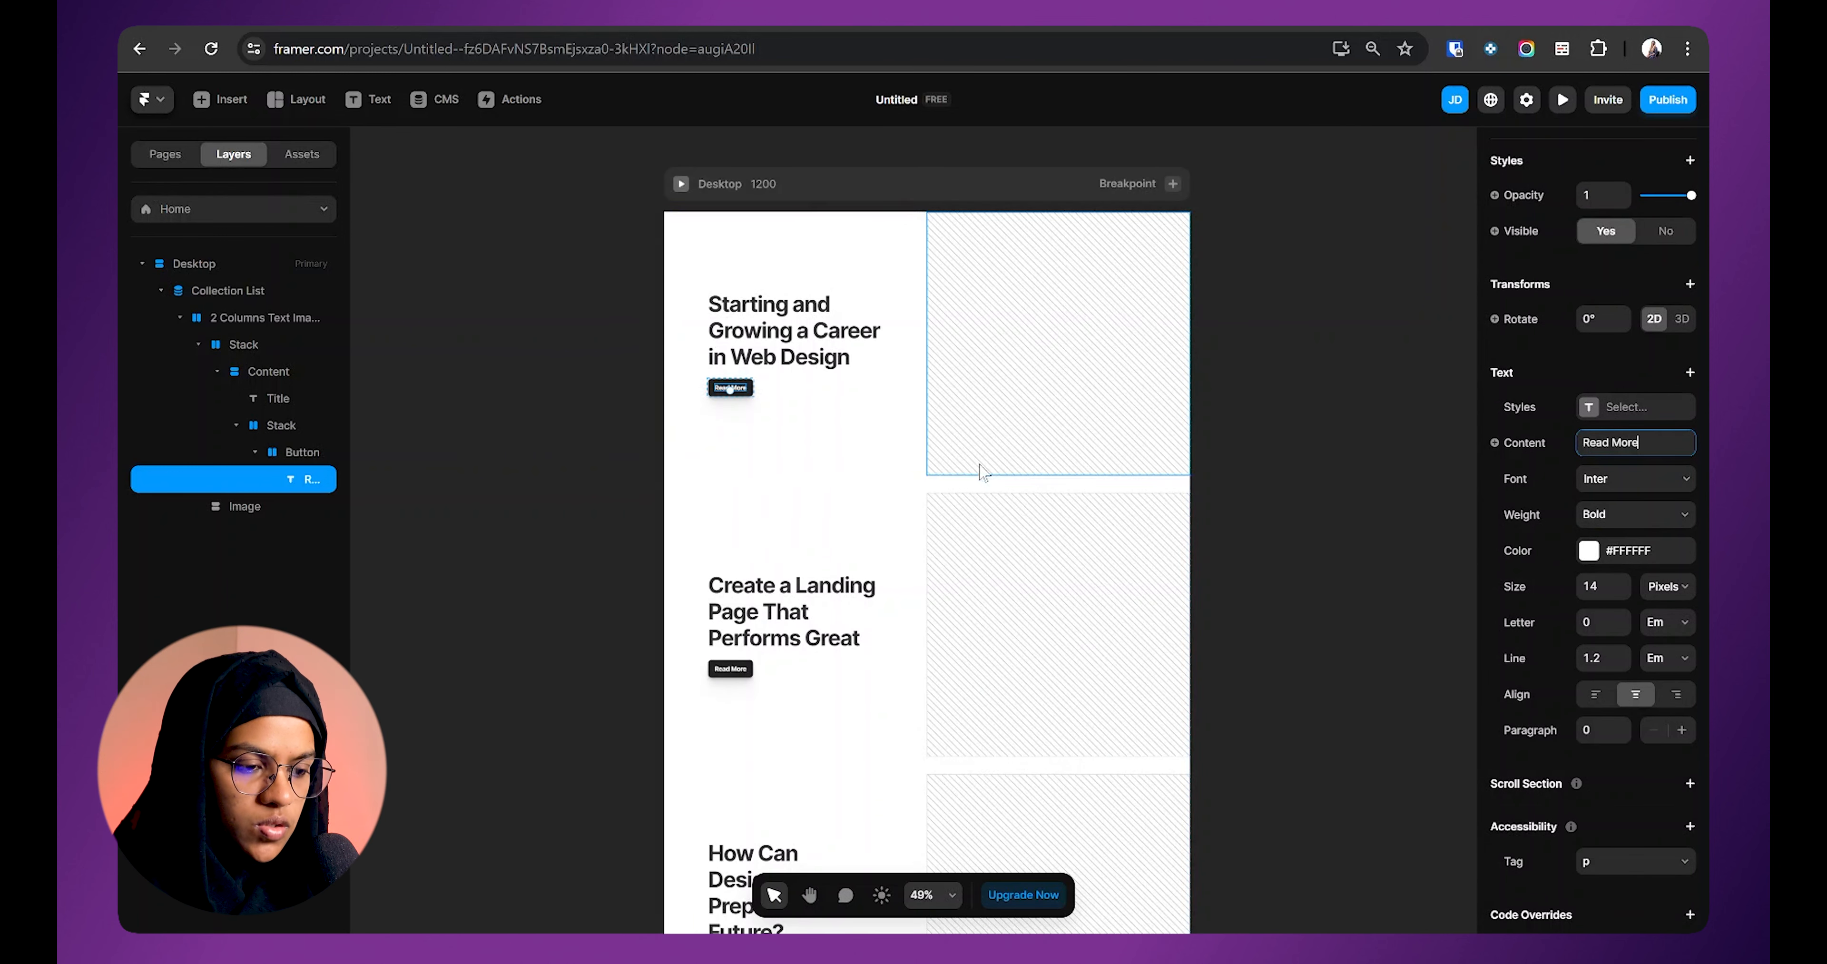
left_click(938, 448)
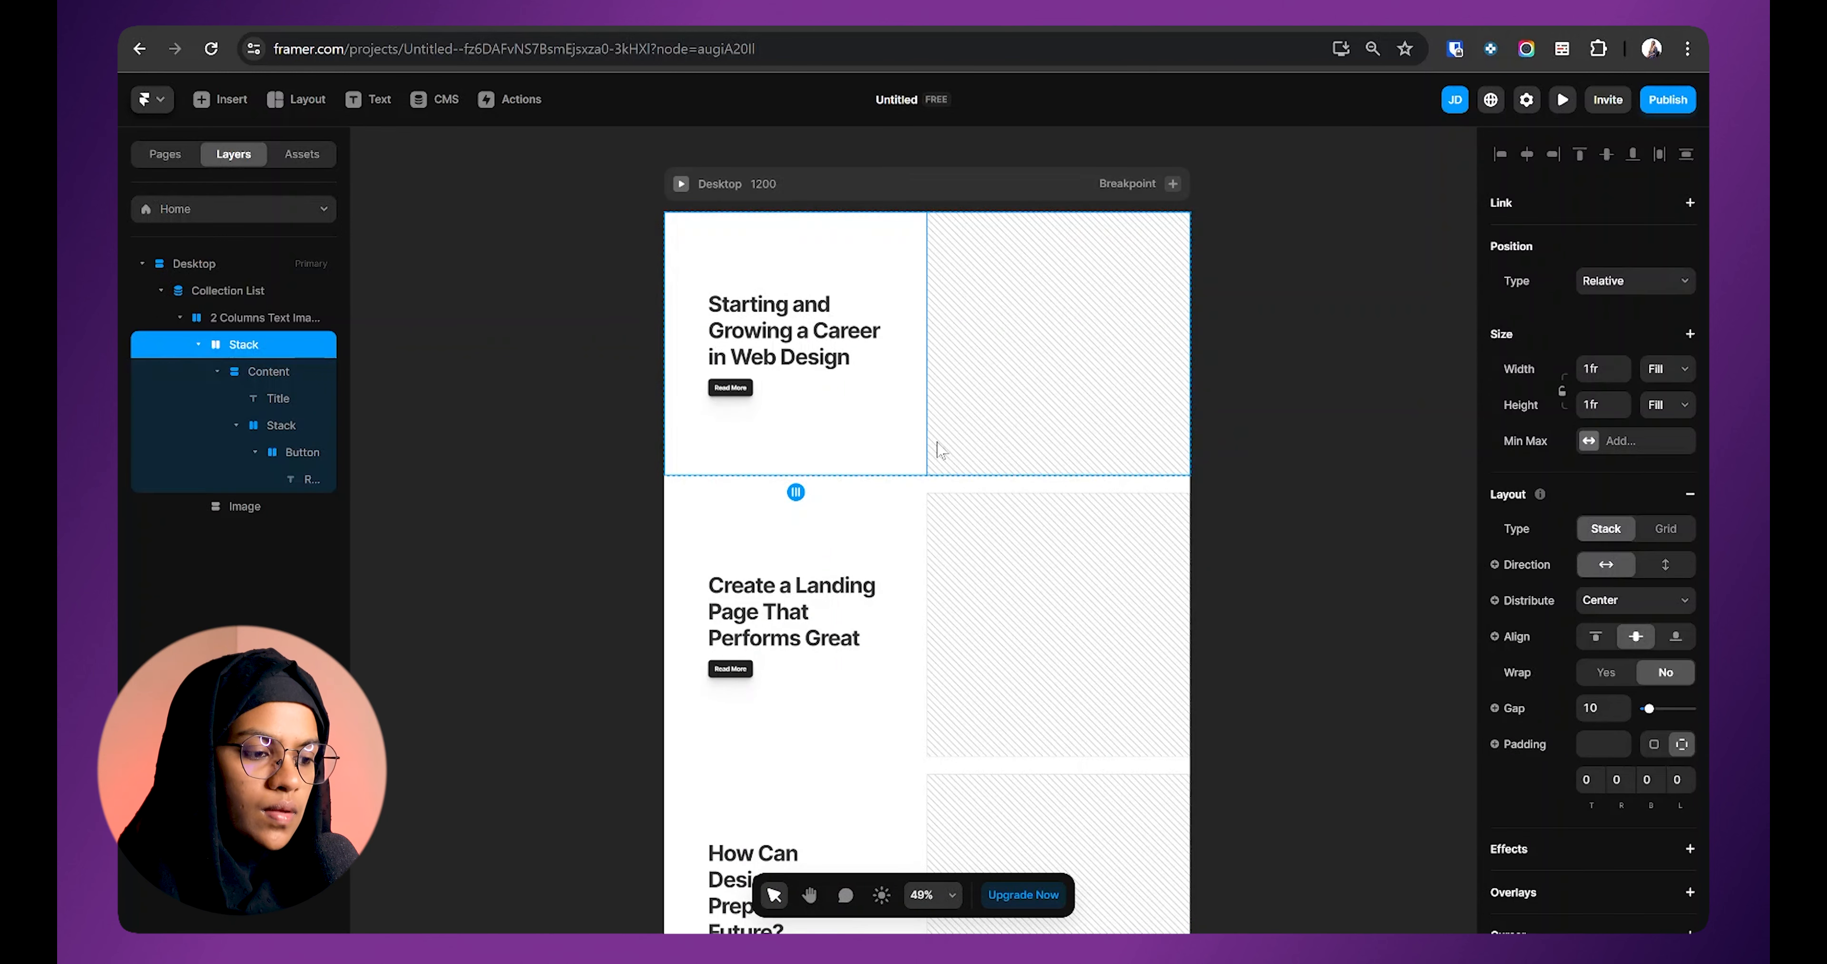
Step: Select the Collection List, then clear the canvas selection
left_click(270, 296)
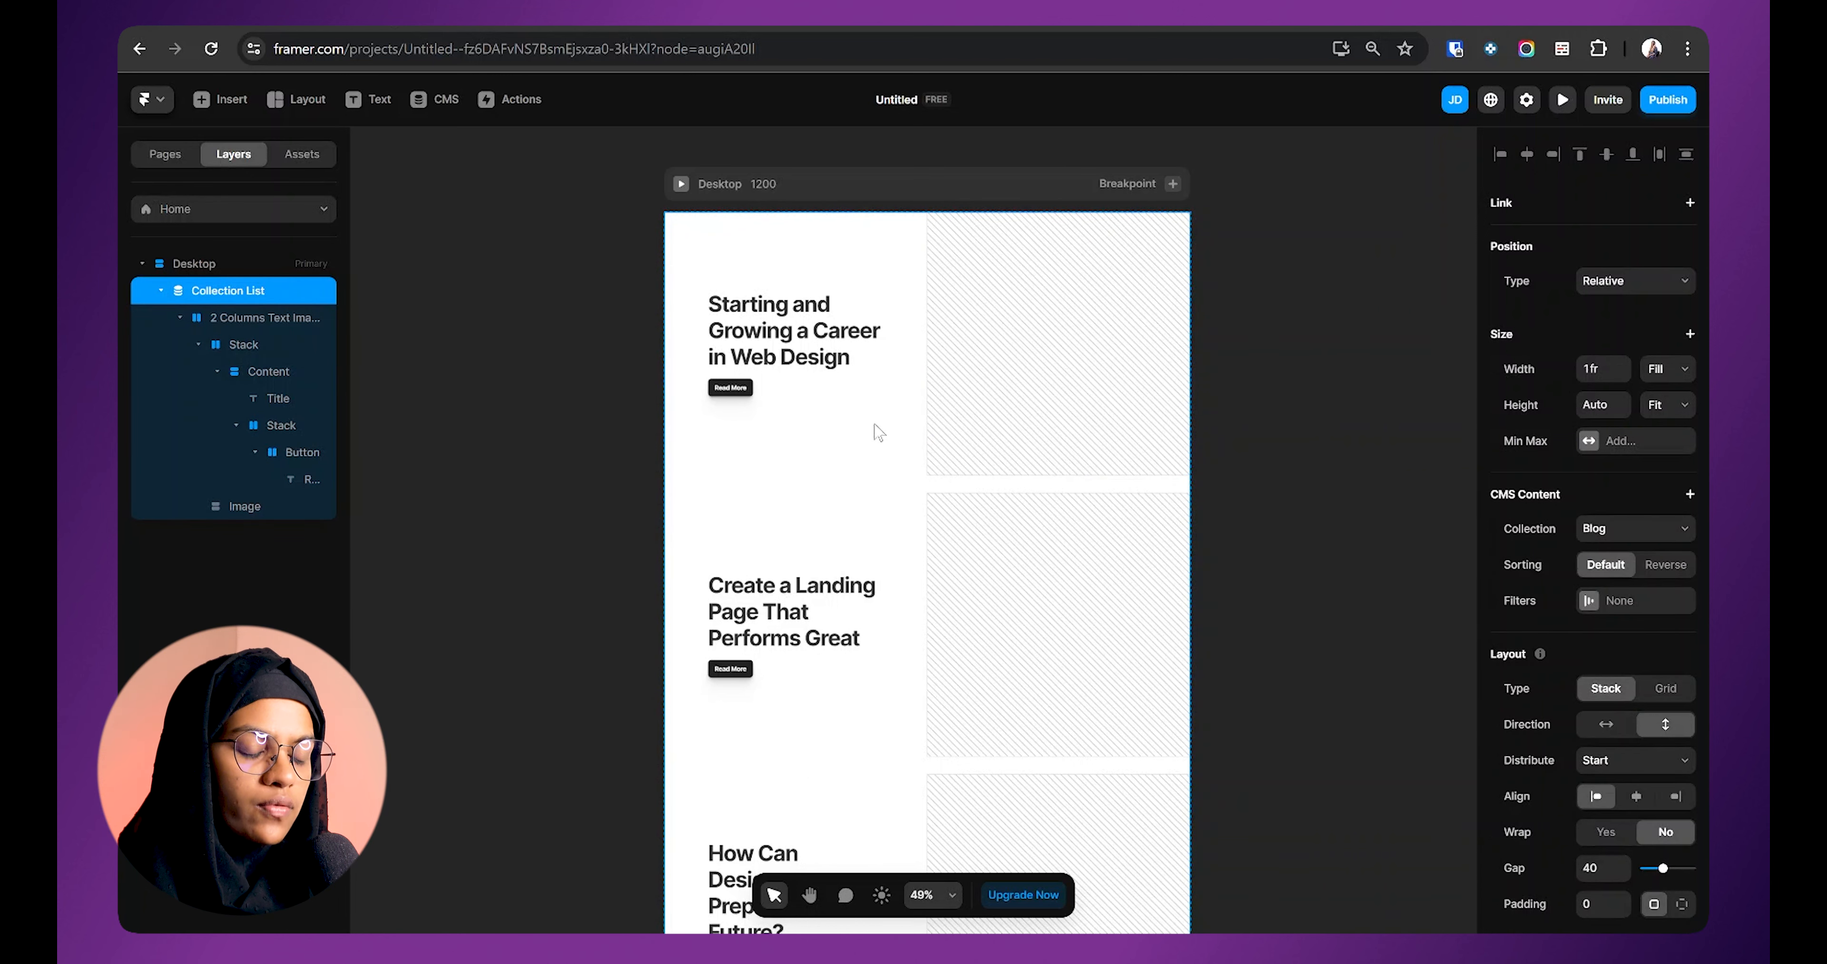
scroll(877, 432, "down", 2)
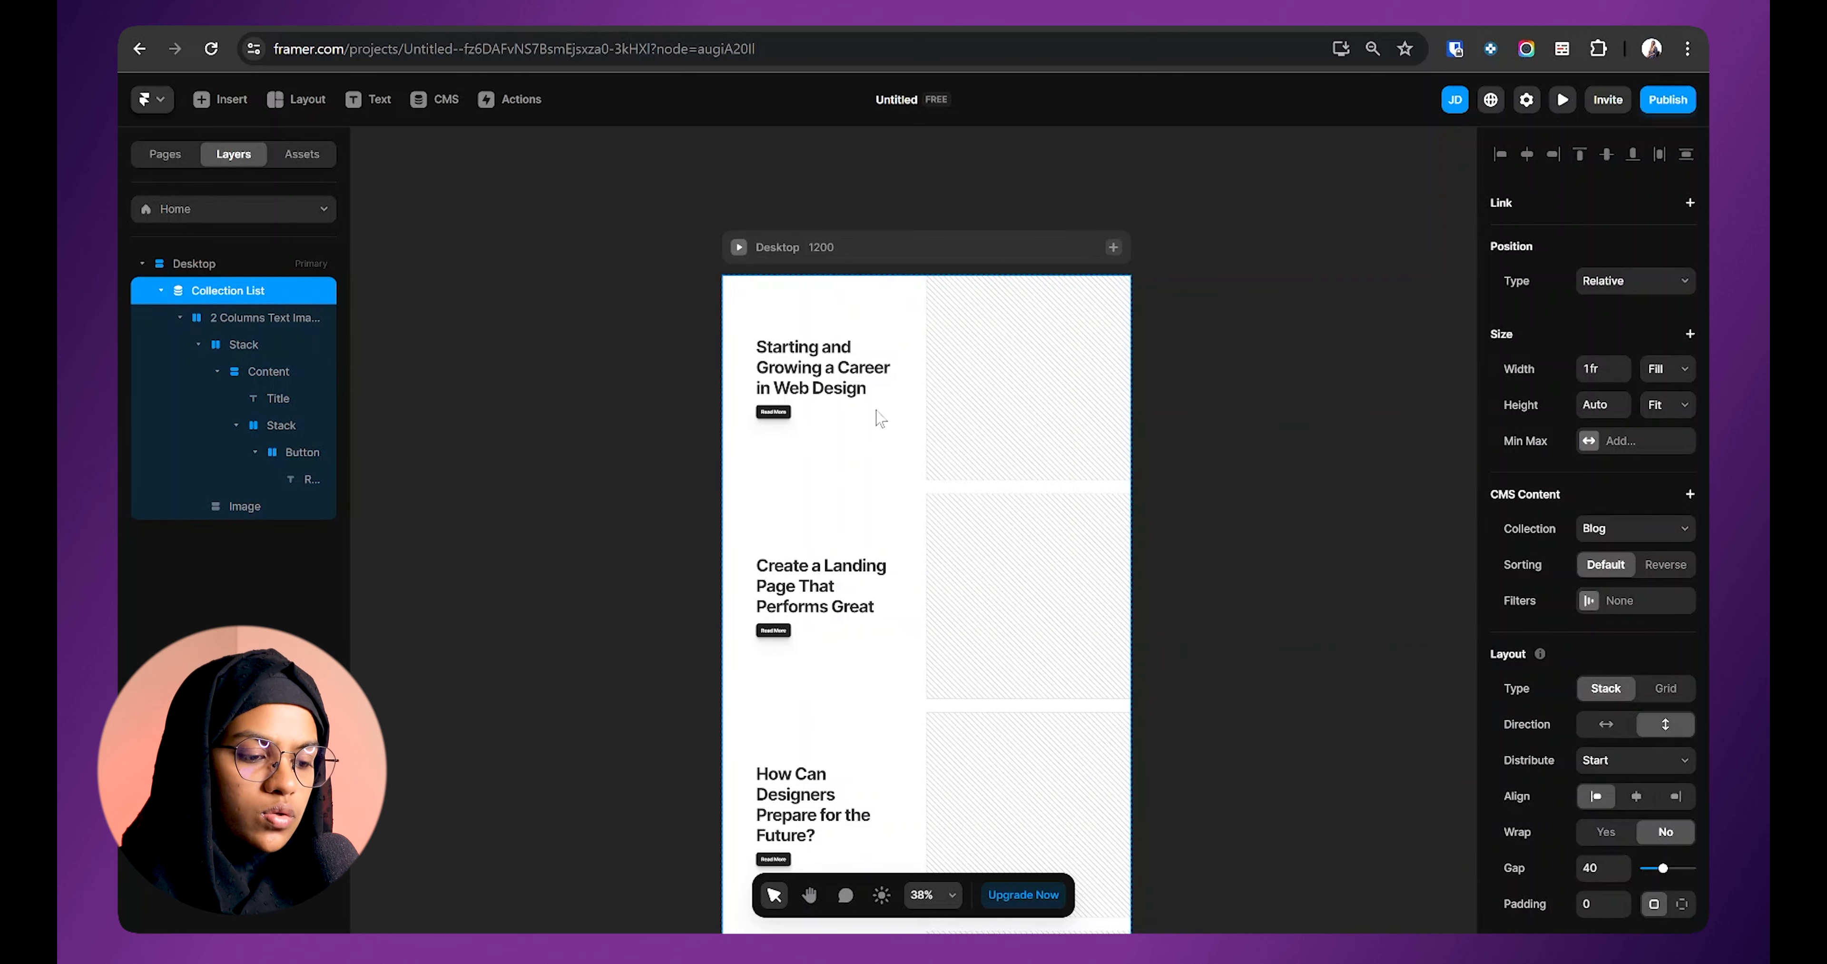
scroll(876, 439, "down", 5)
scroll(872, 440, "up", 3)
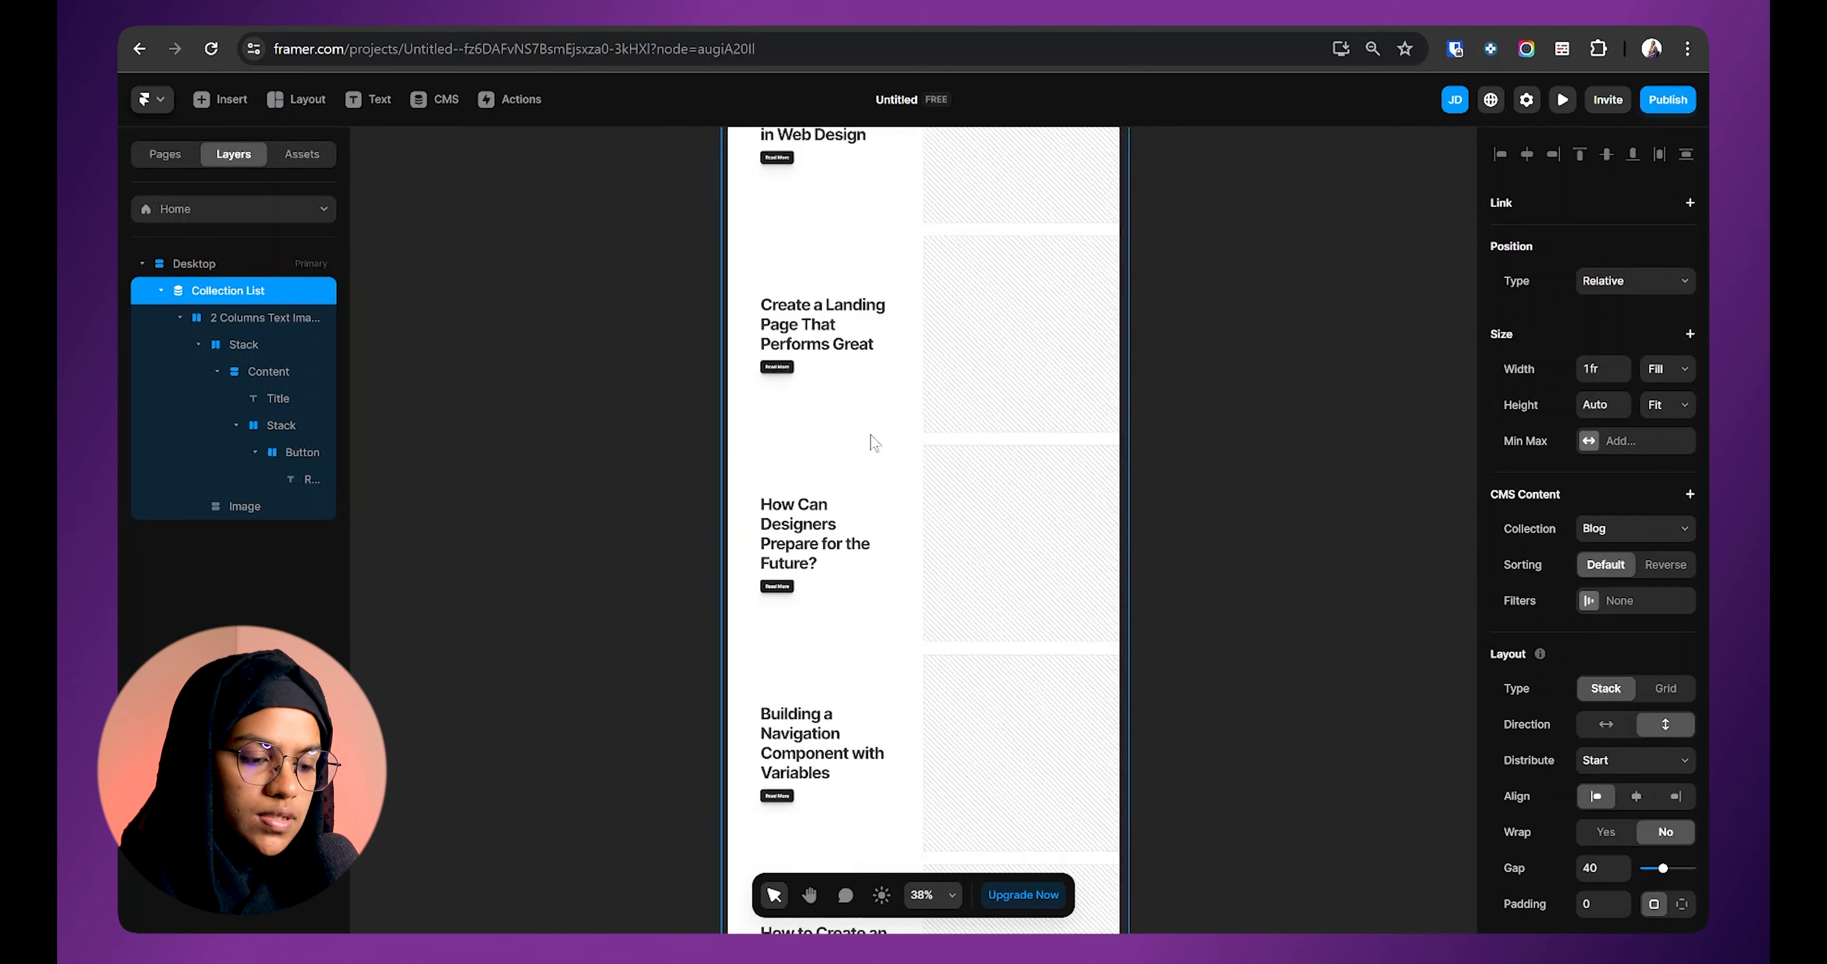
left_click(632, 431)
scroll(1207, 404, "up", 2)
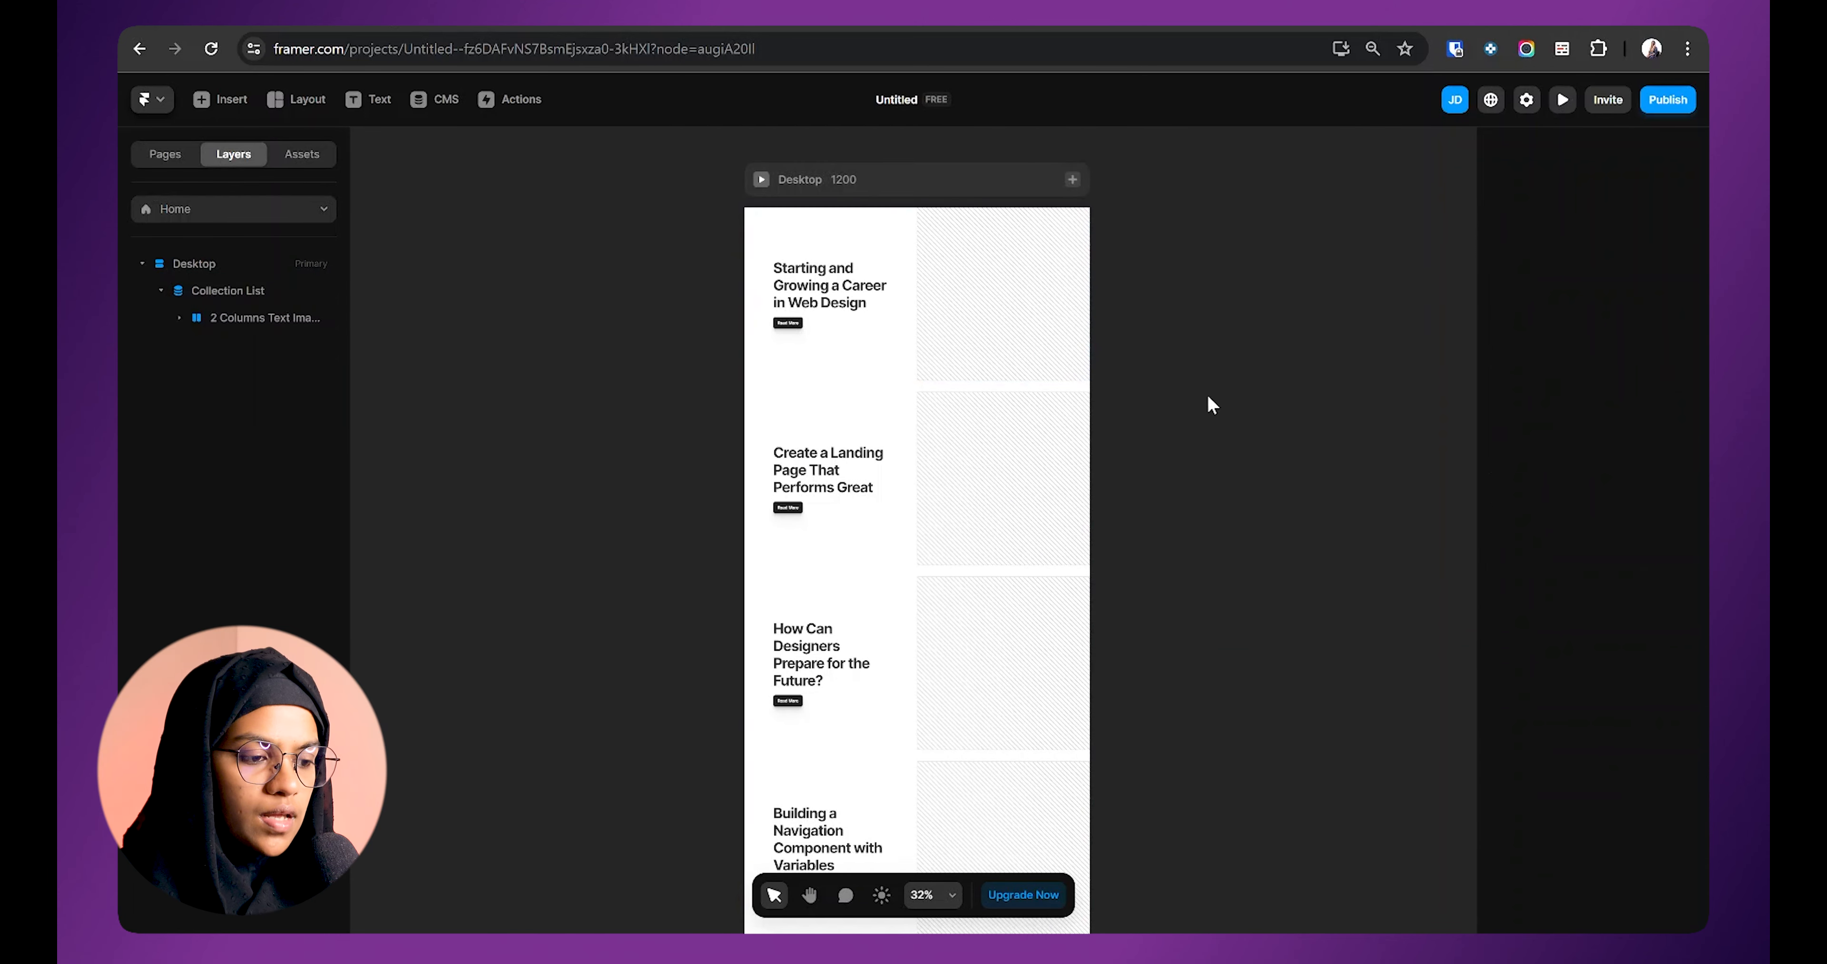
Step: Bind the first blog row's image placeholder fill to each post's Image field
left_click(1046, 304)
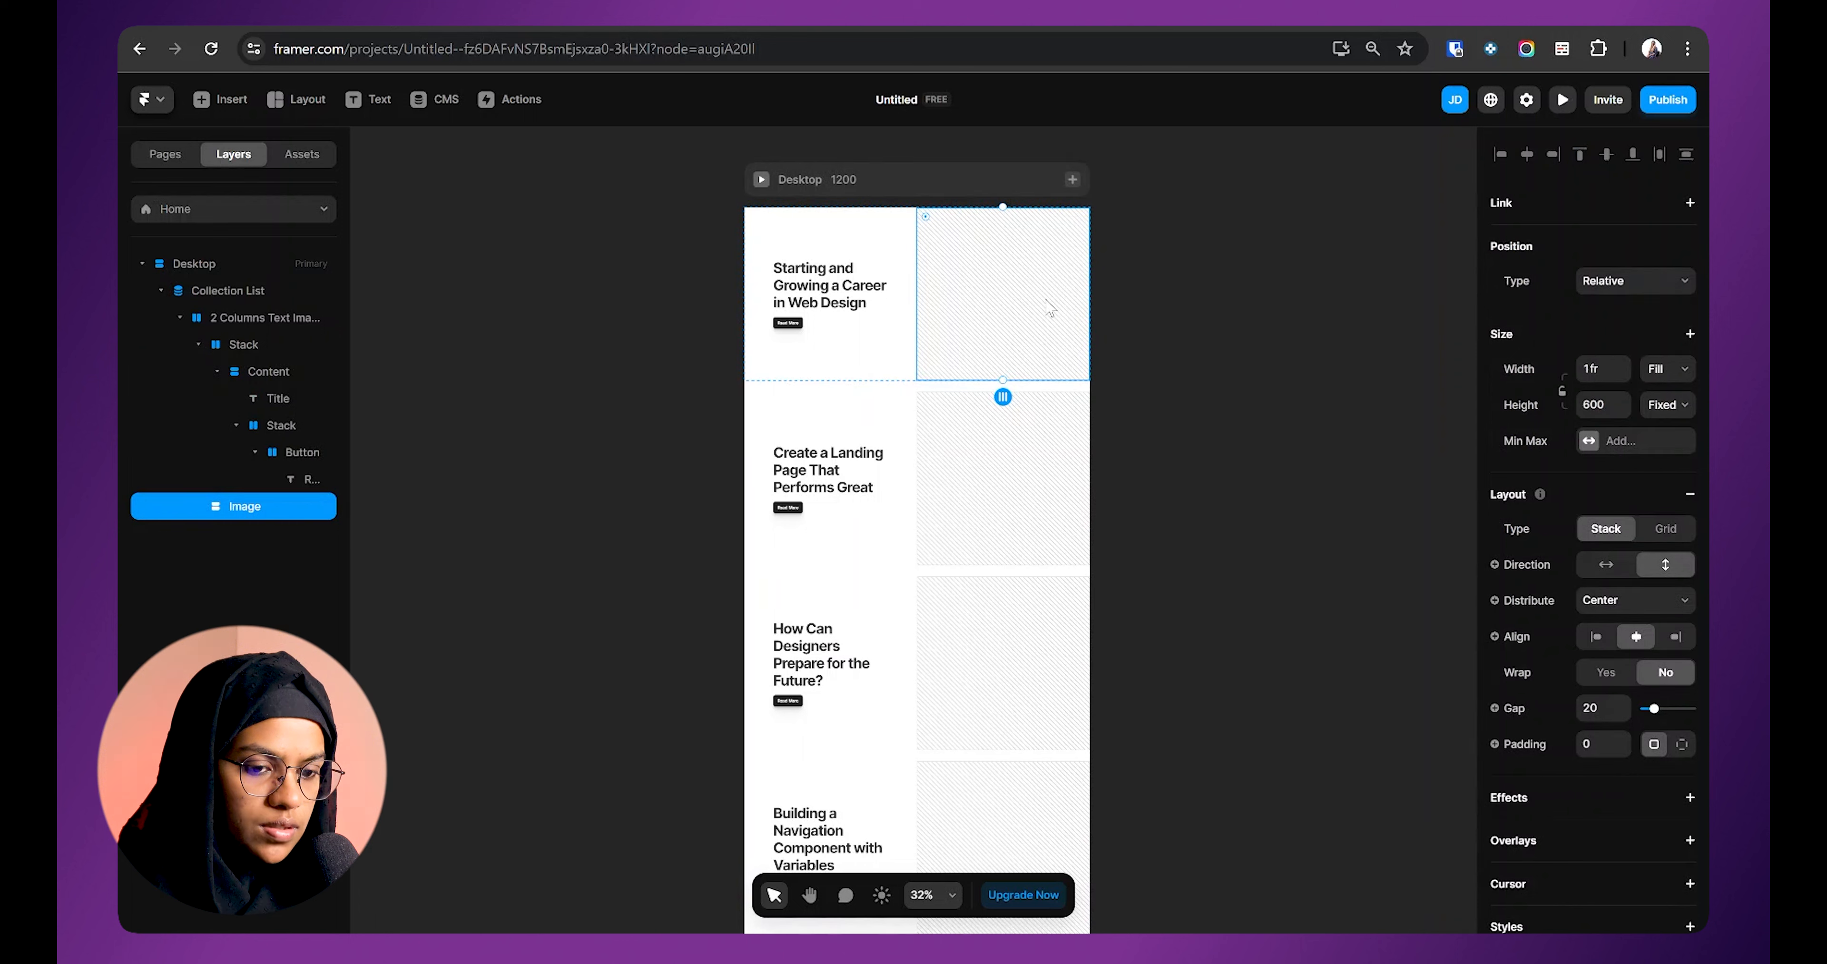
scroll(1688, 575, "down", 5)
left_click(1513, 539)
mouse_move(1541, 565)
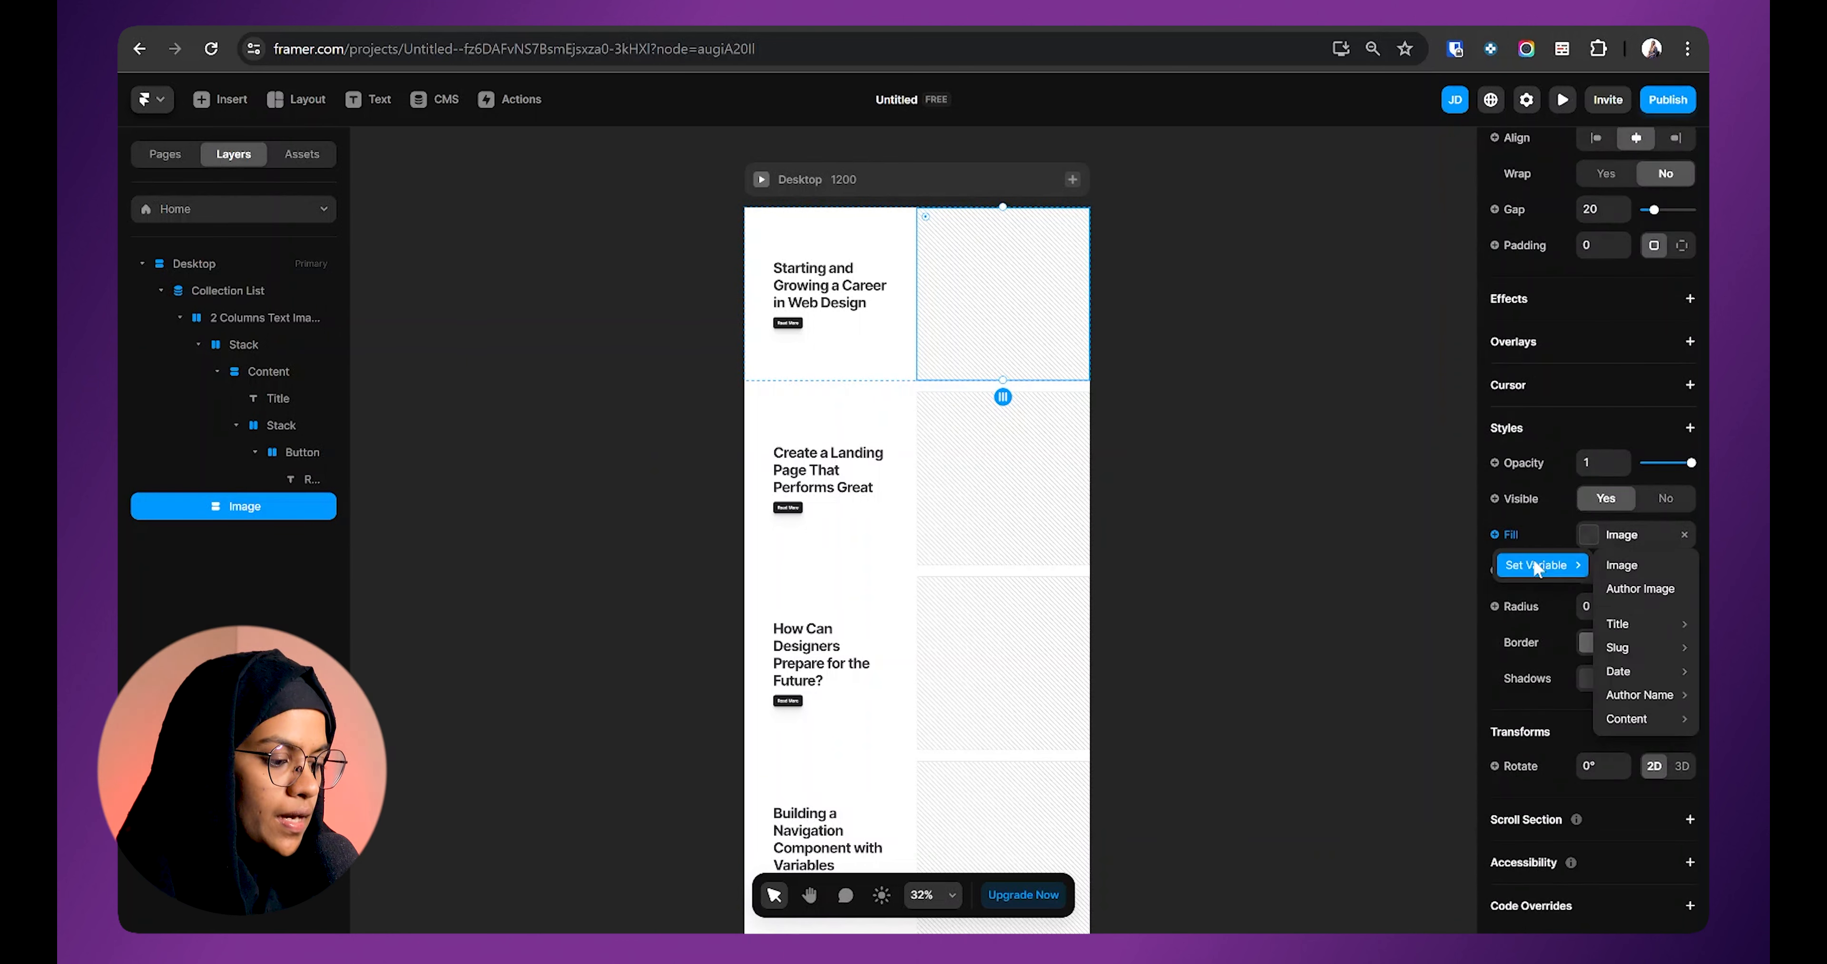
left_click(1672, 565)
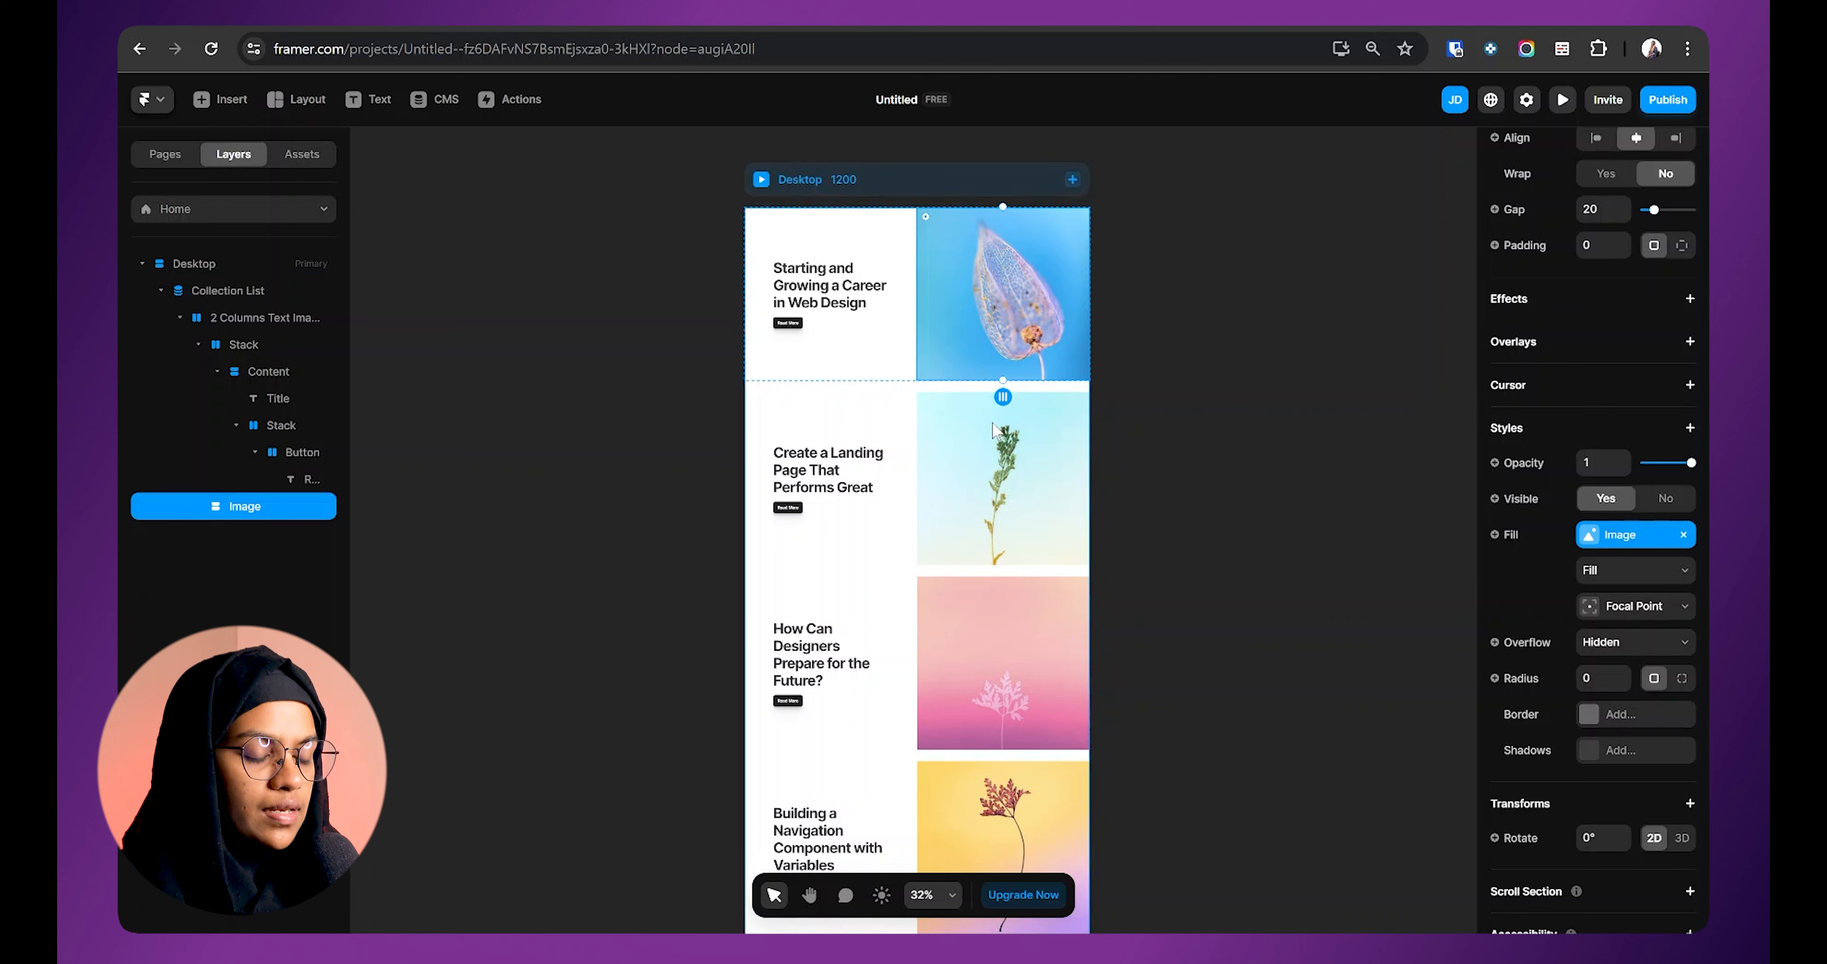
scroll(993, 312, "down", 3)
left_click(259, 292)
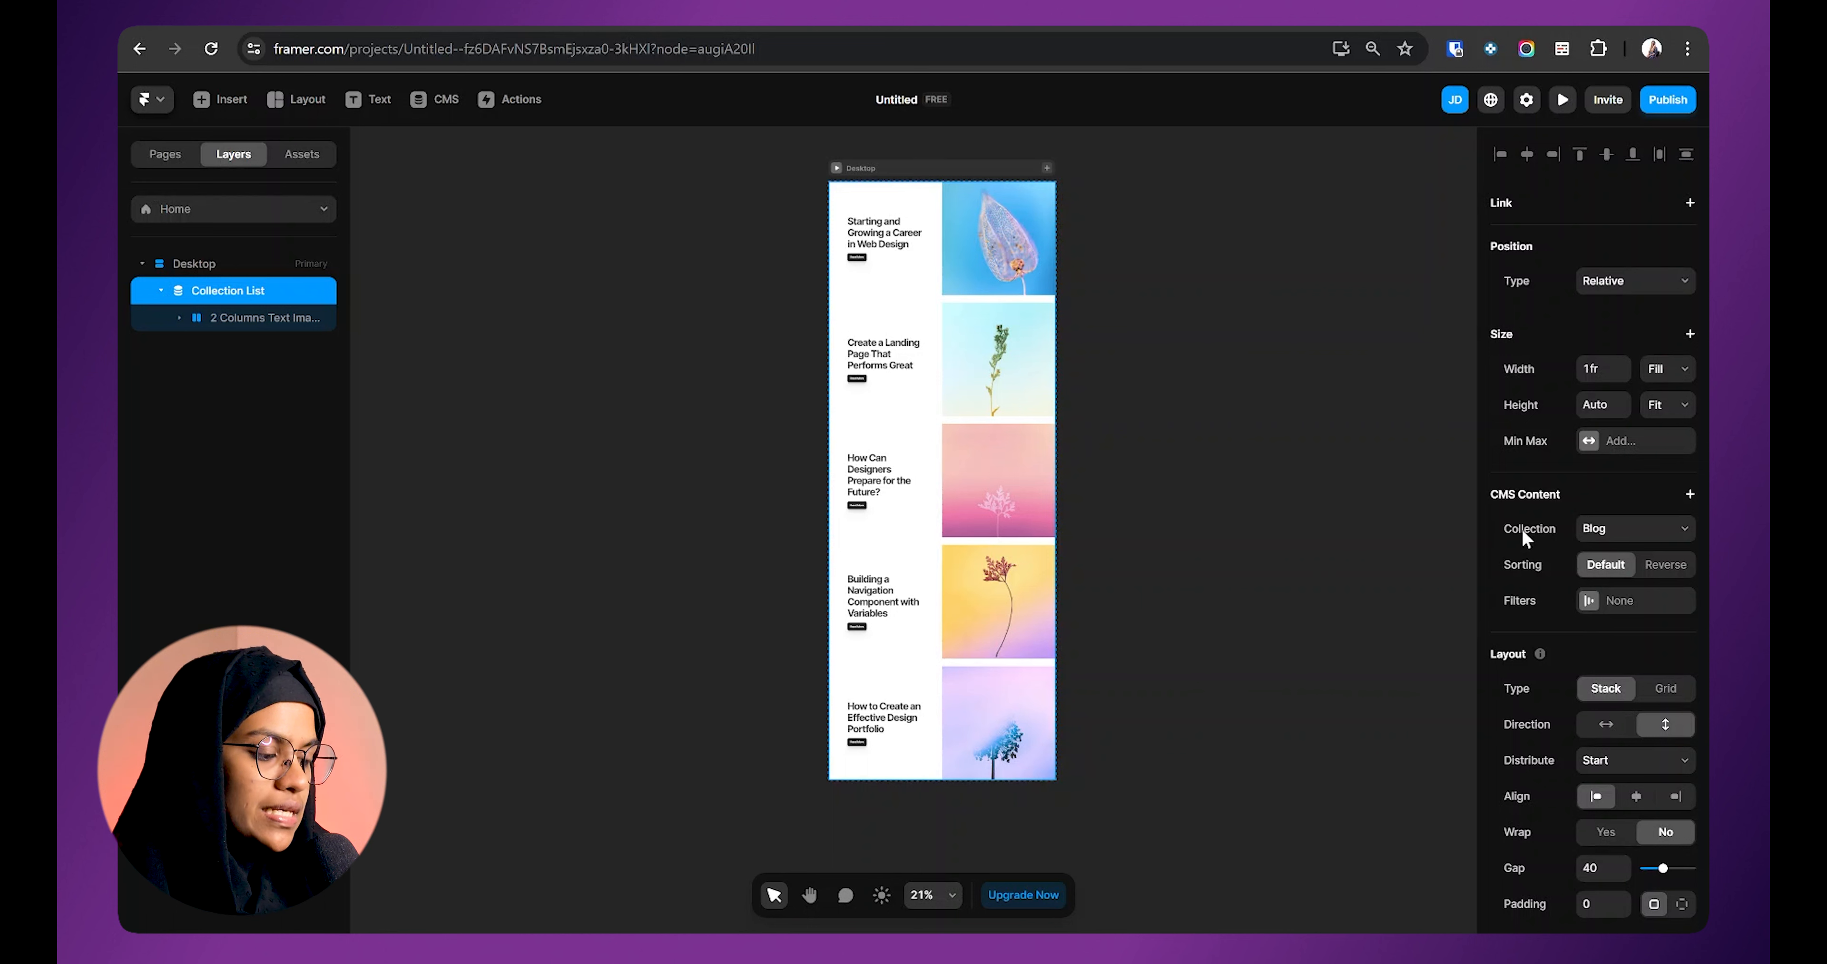
Step: Keep Blog as the list's collection and preview the first post in the CMS
left_click(1636, 534)
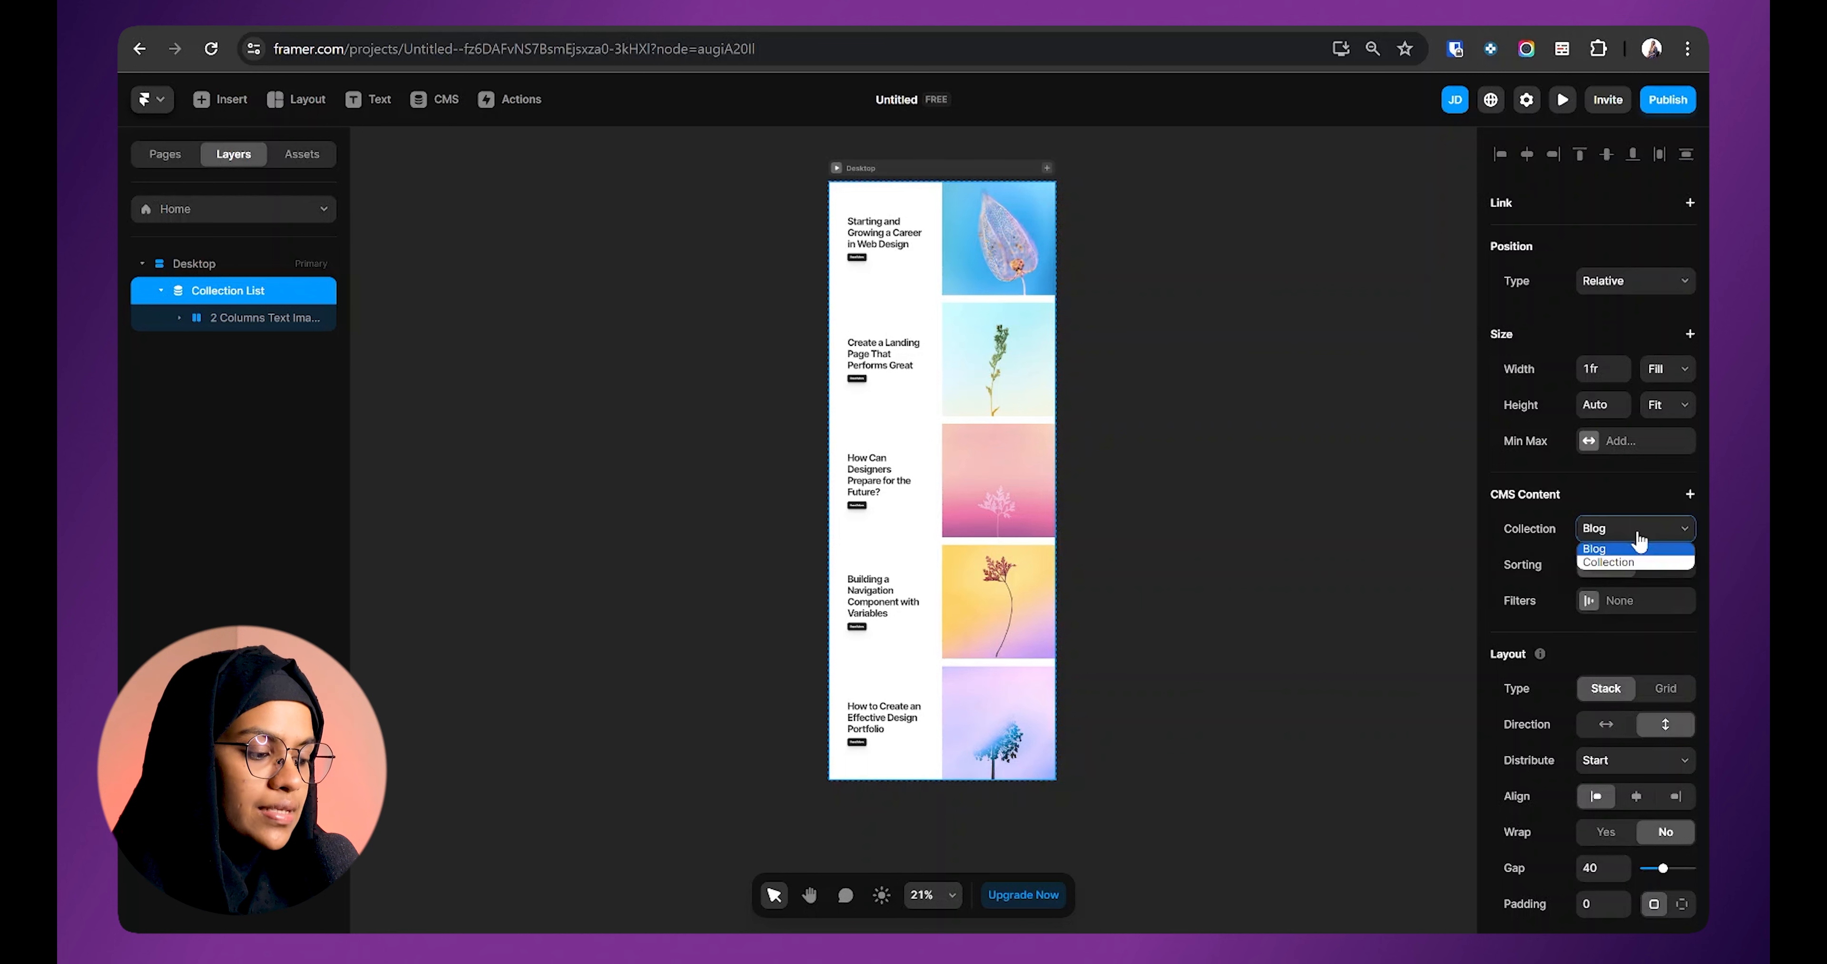
left_click(1616, 532)
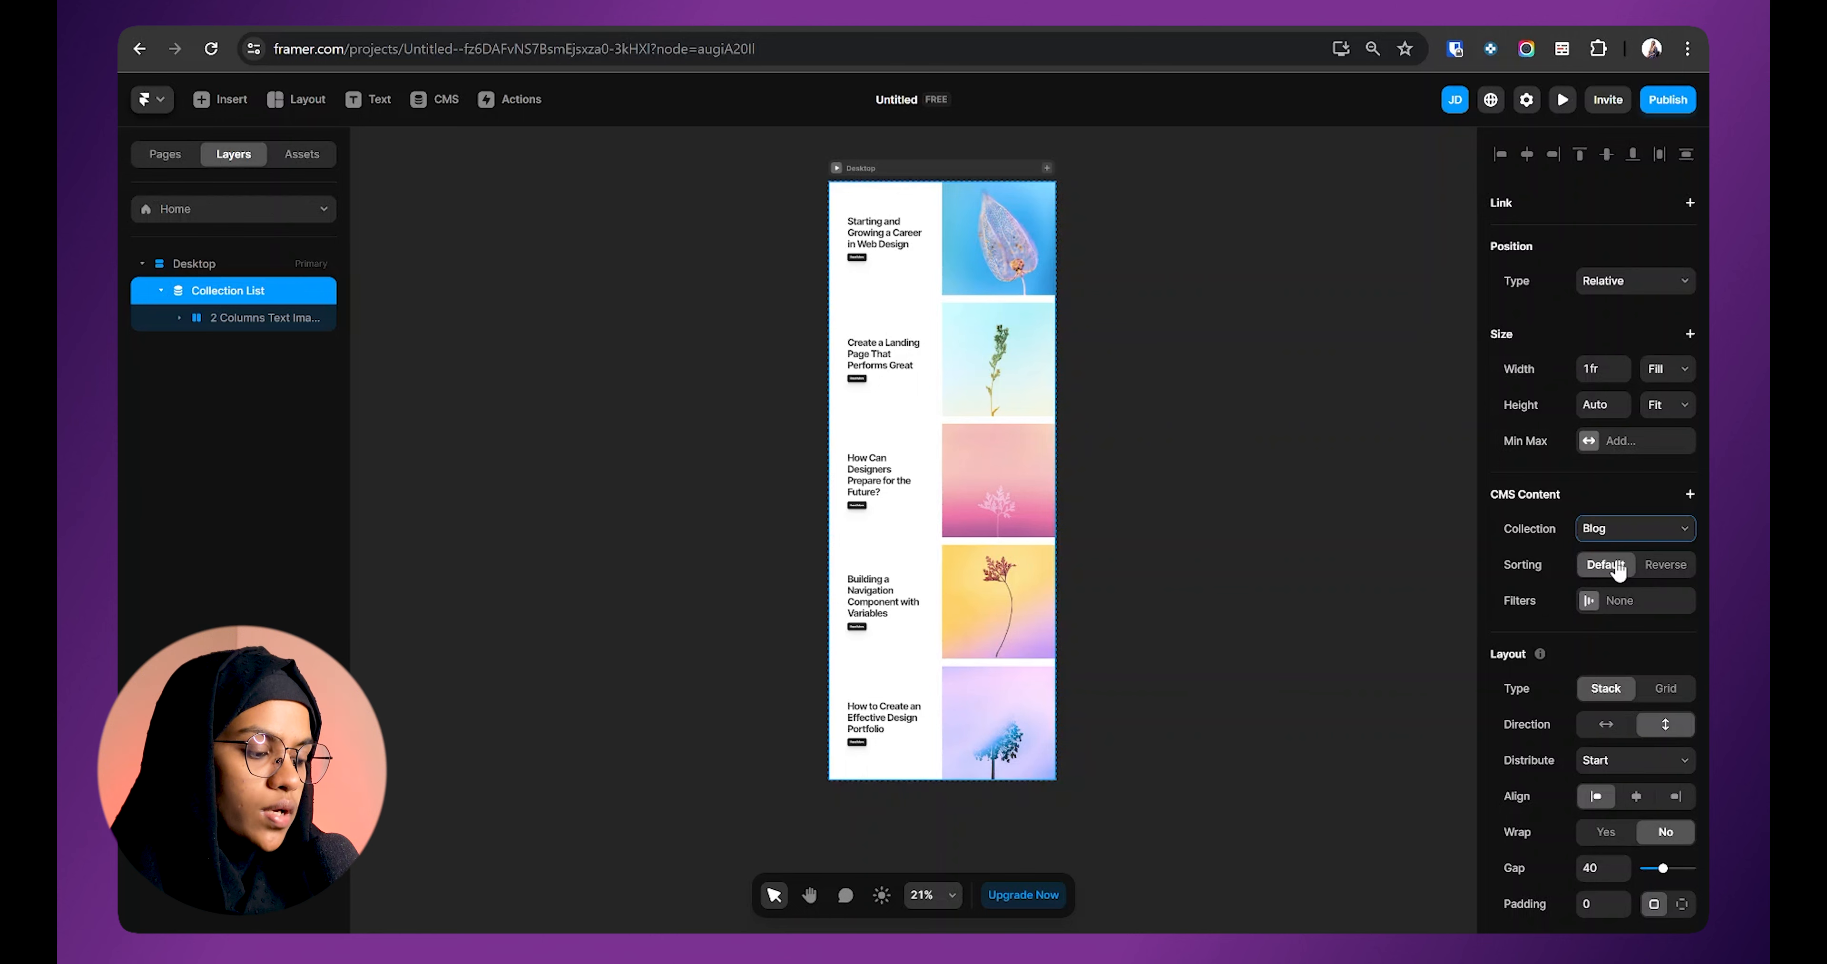
left_click(435, 100)
left_click(812, 246)
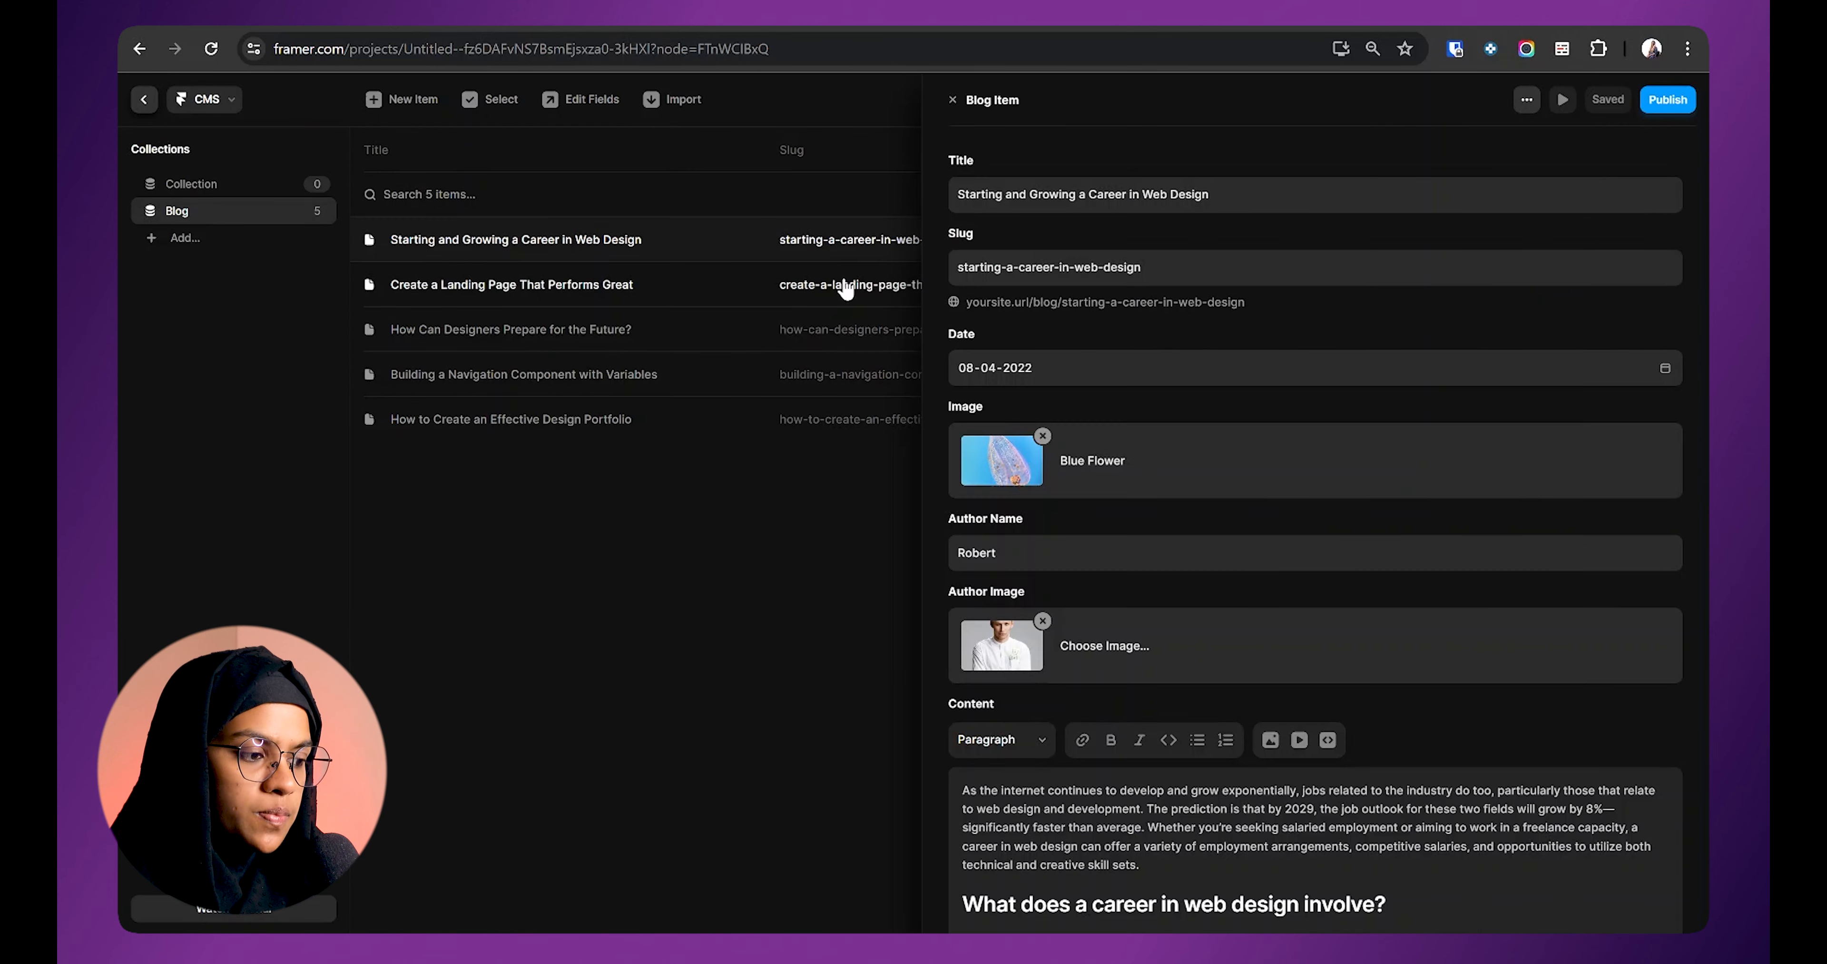
left_click(819, 505)
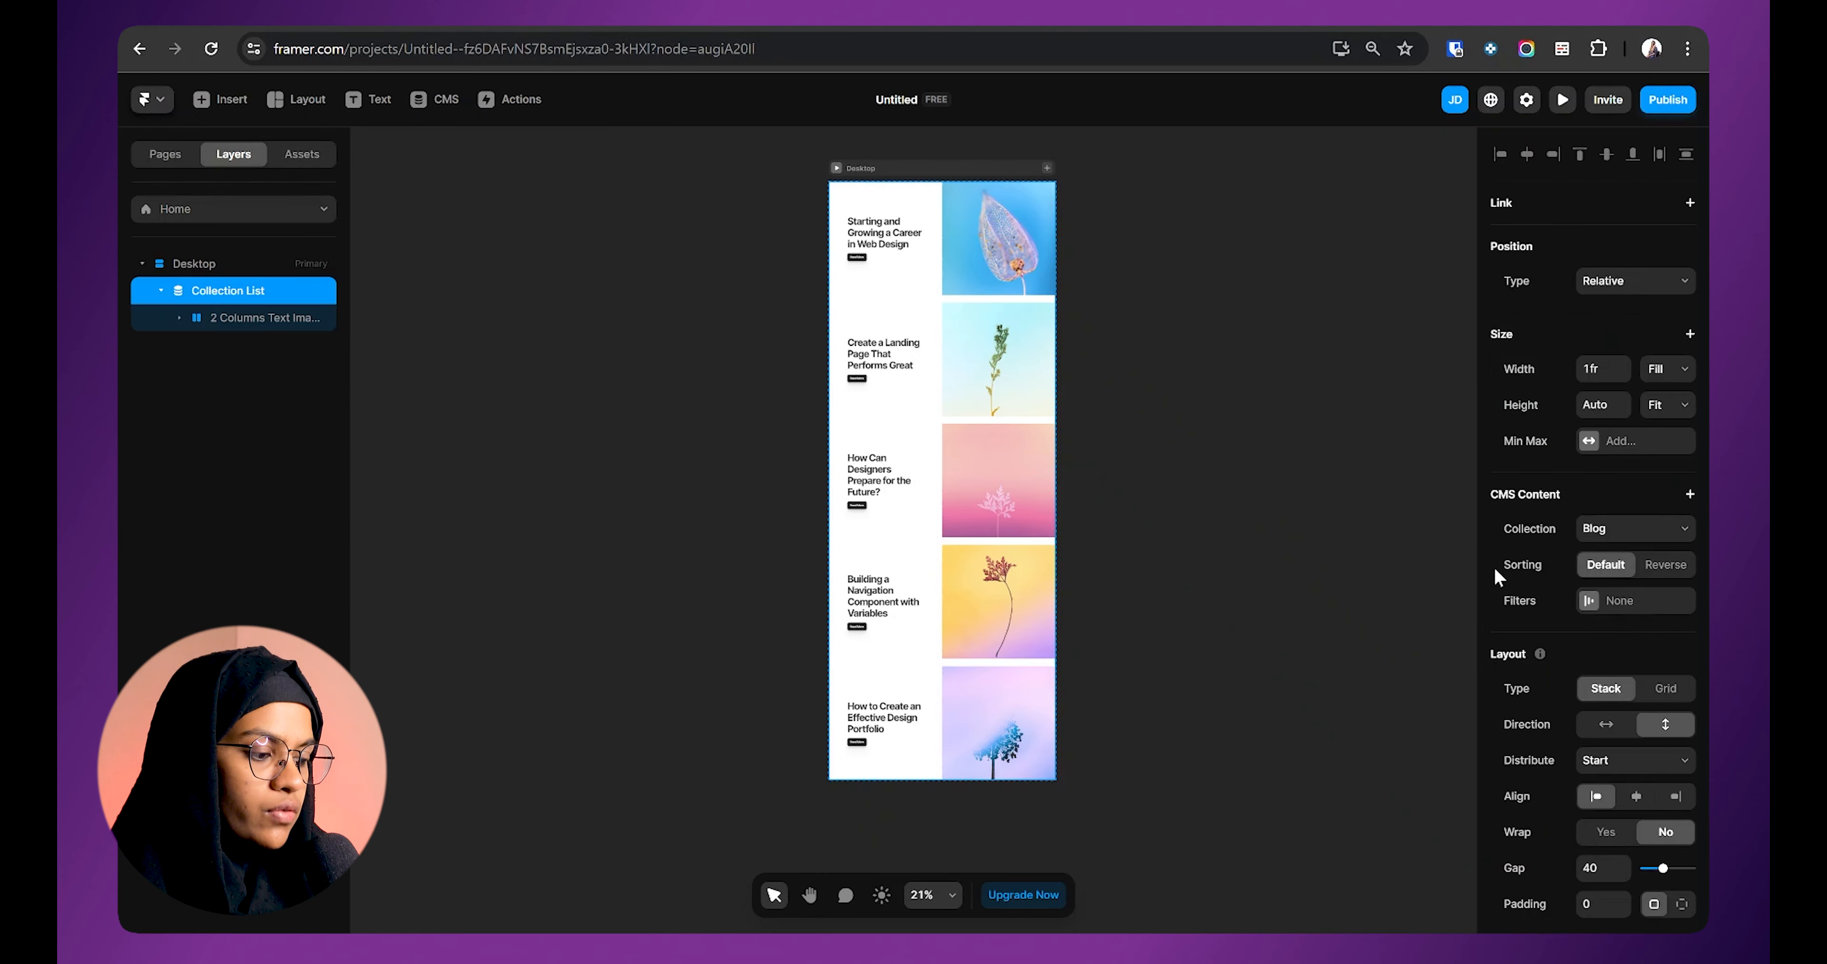
Step: Set the Collection List sorting to Reverse and check the post order in the CMS
left_click(1668, 568)
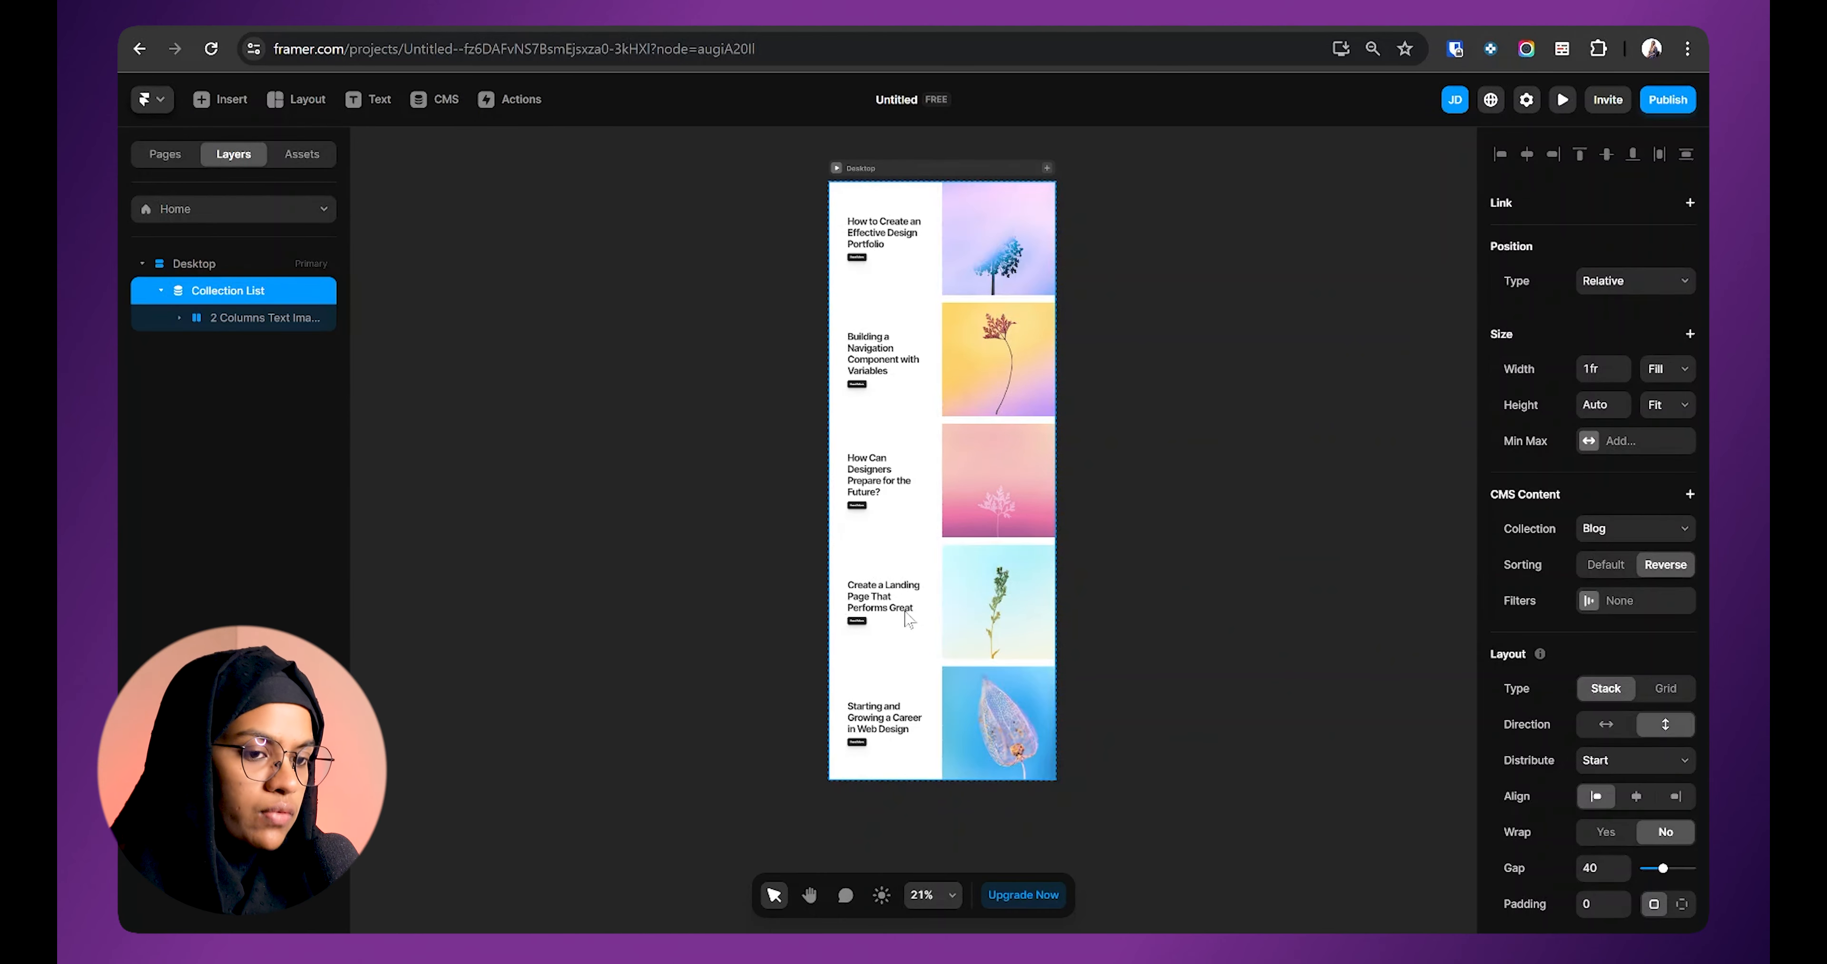
left_click(438, 100)
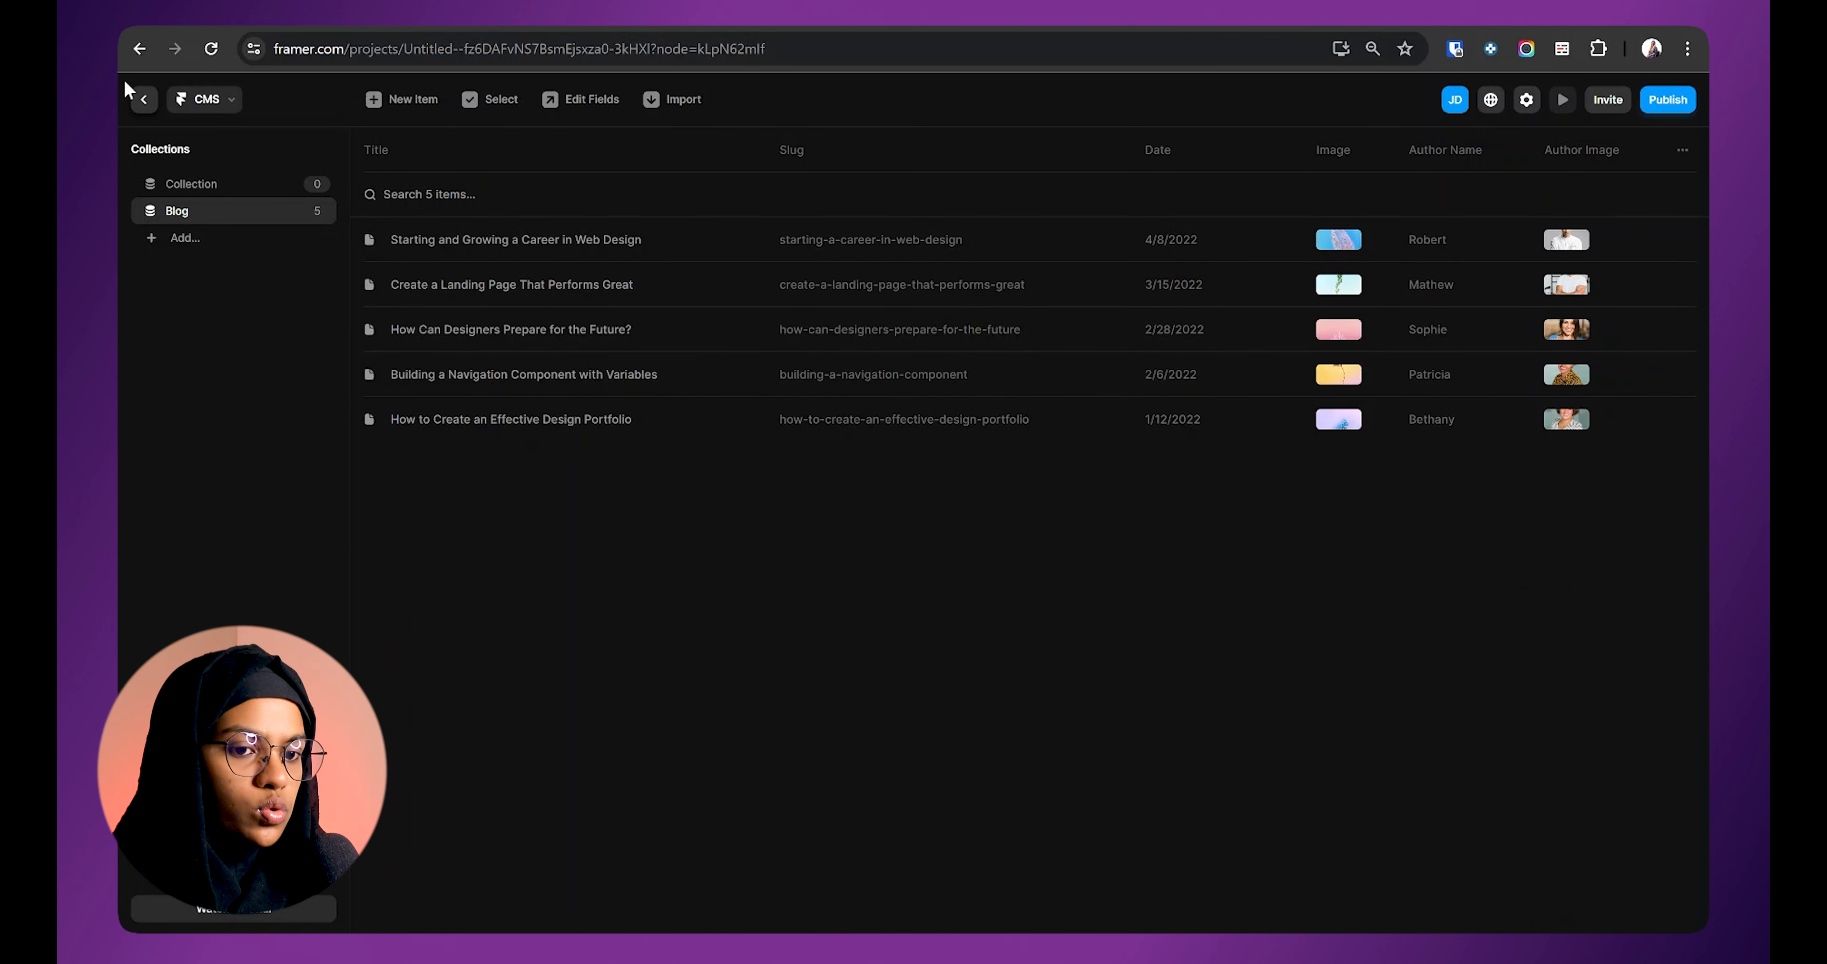
left_click(144, 99)
left_click(1689, 493)
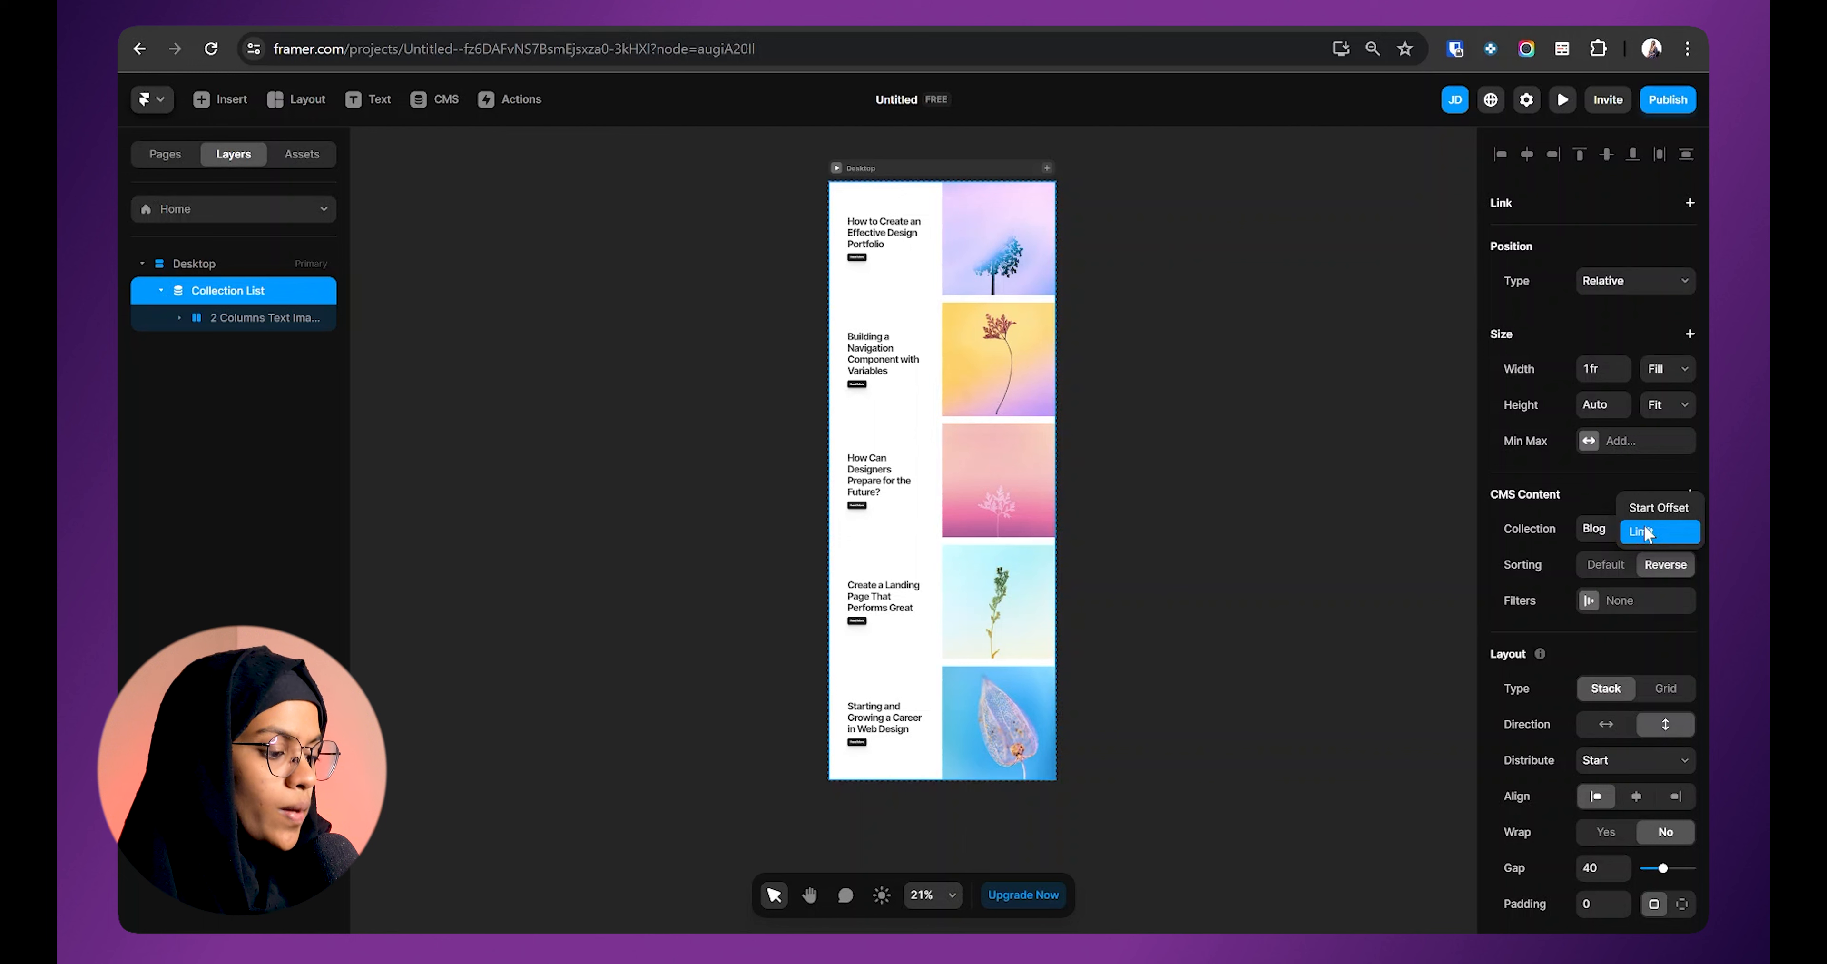
Step: Add an item limit of 3 to the Collection List, then remove it
left_click(1644, 532)
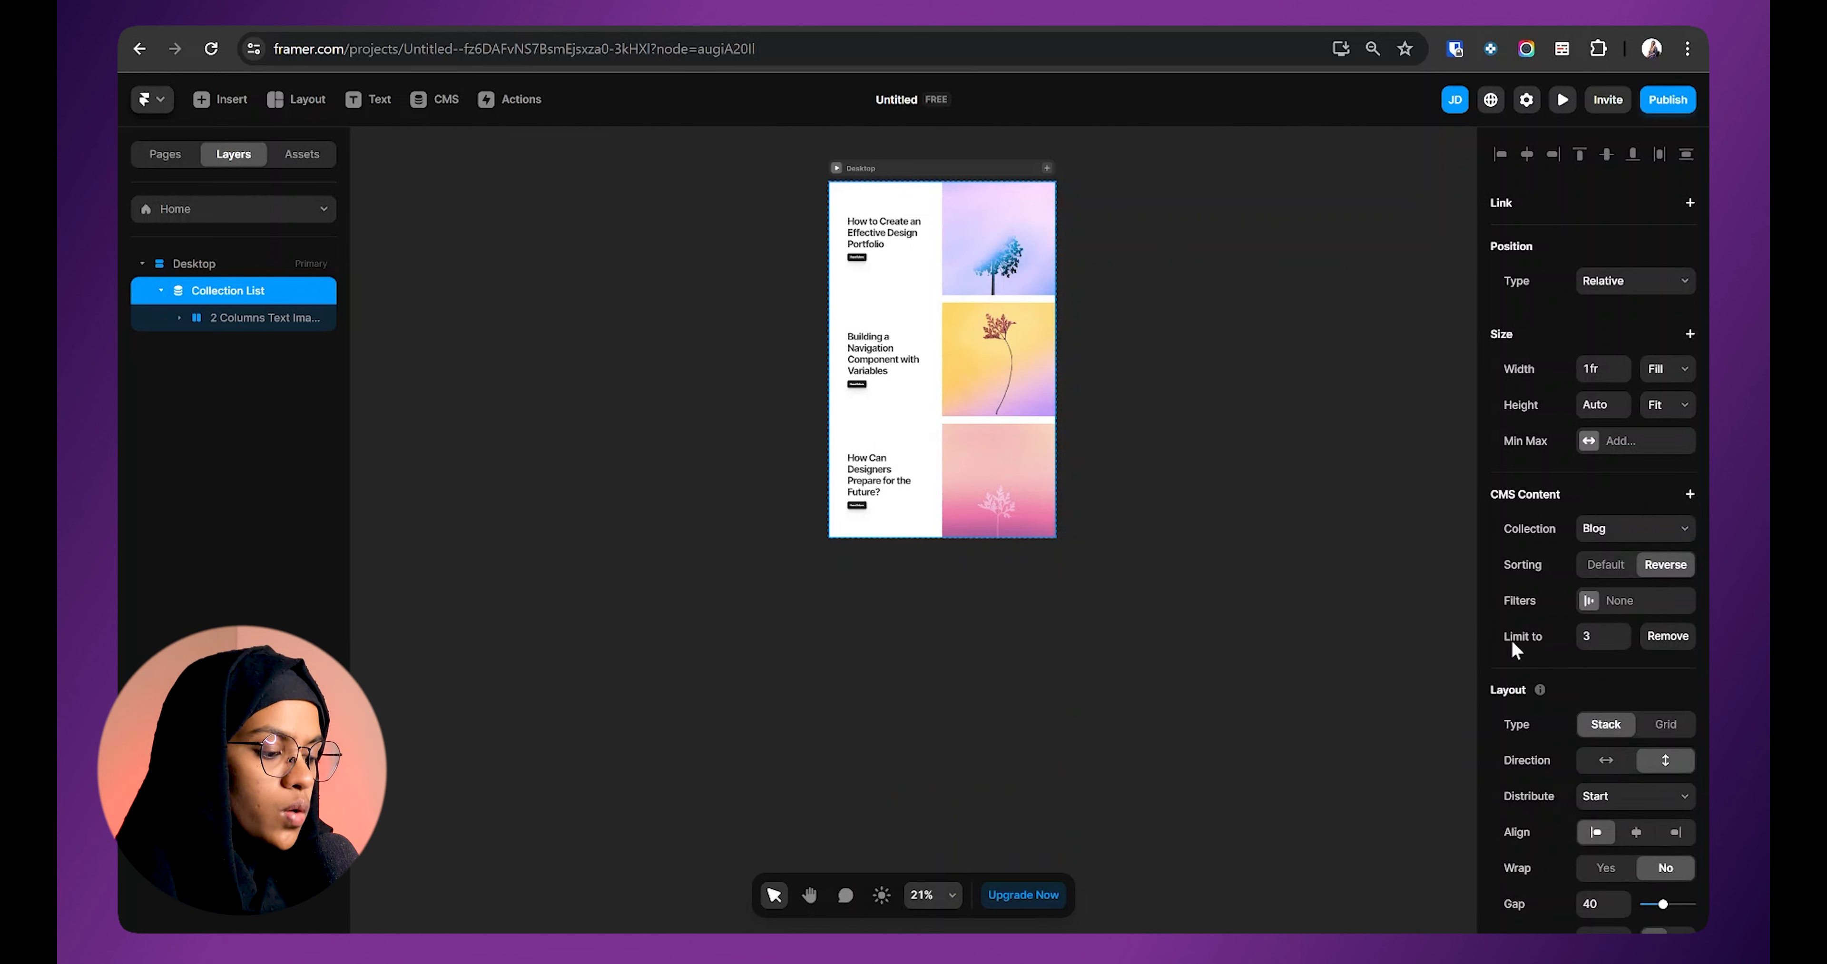
left_click(1588, 635)
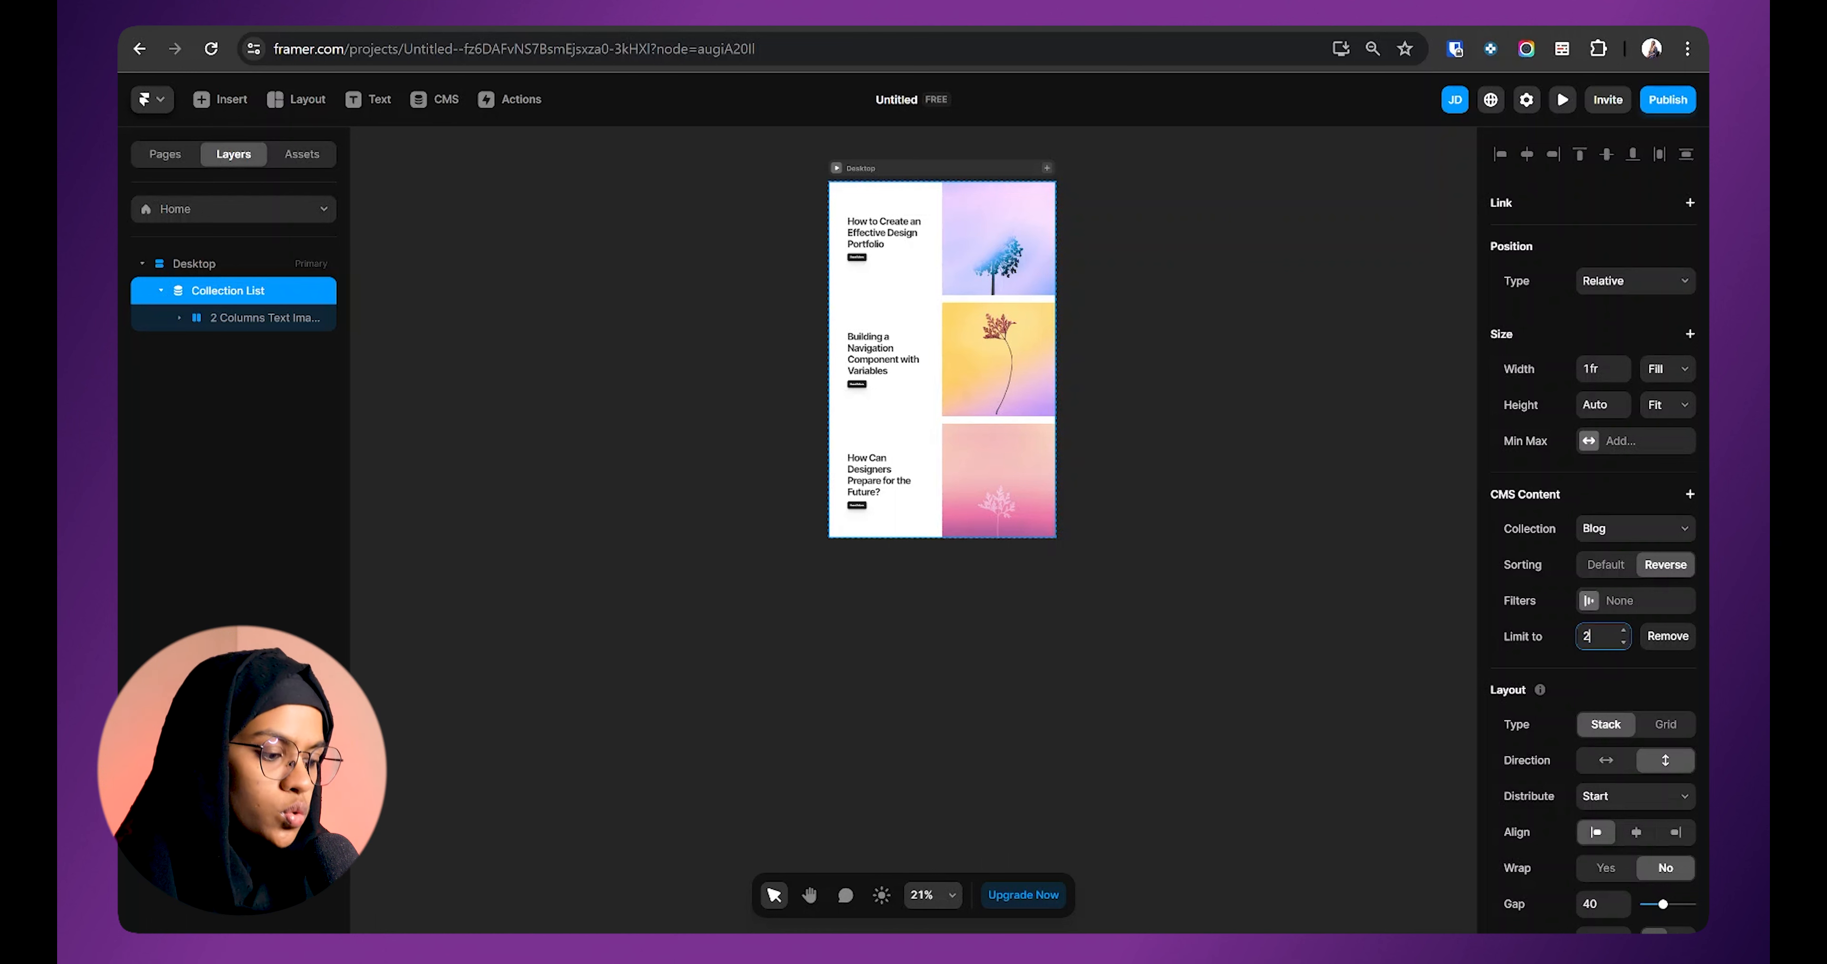
type("3")
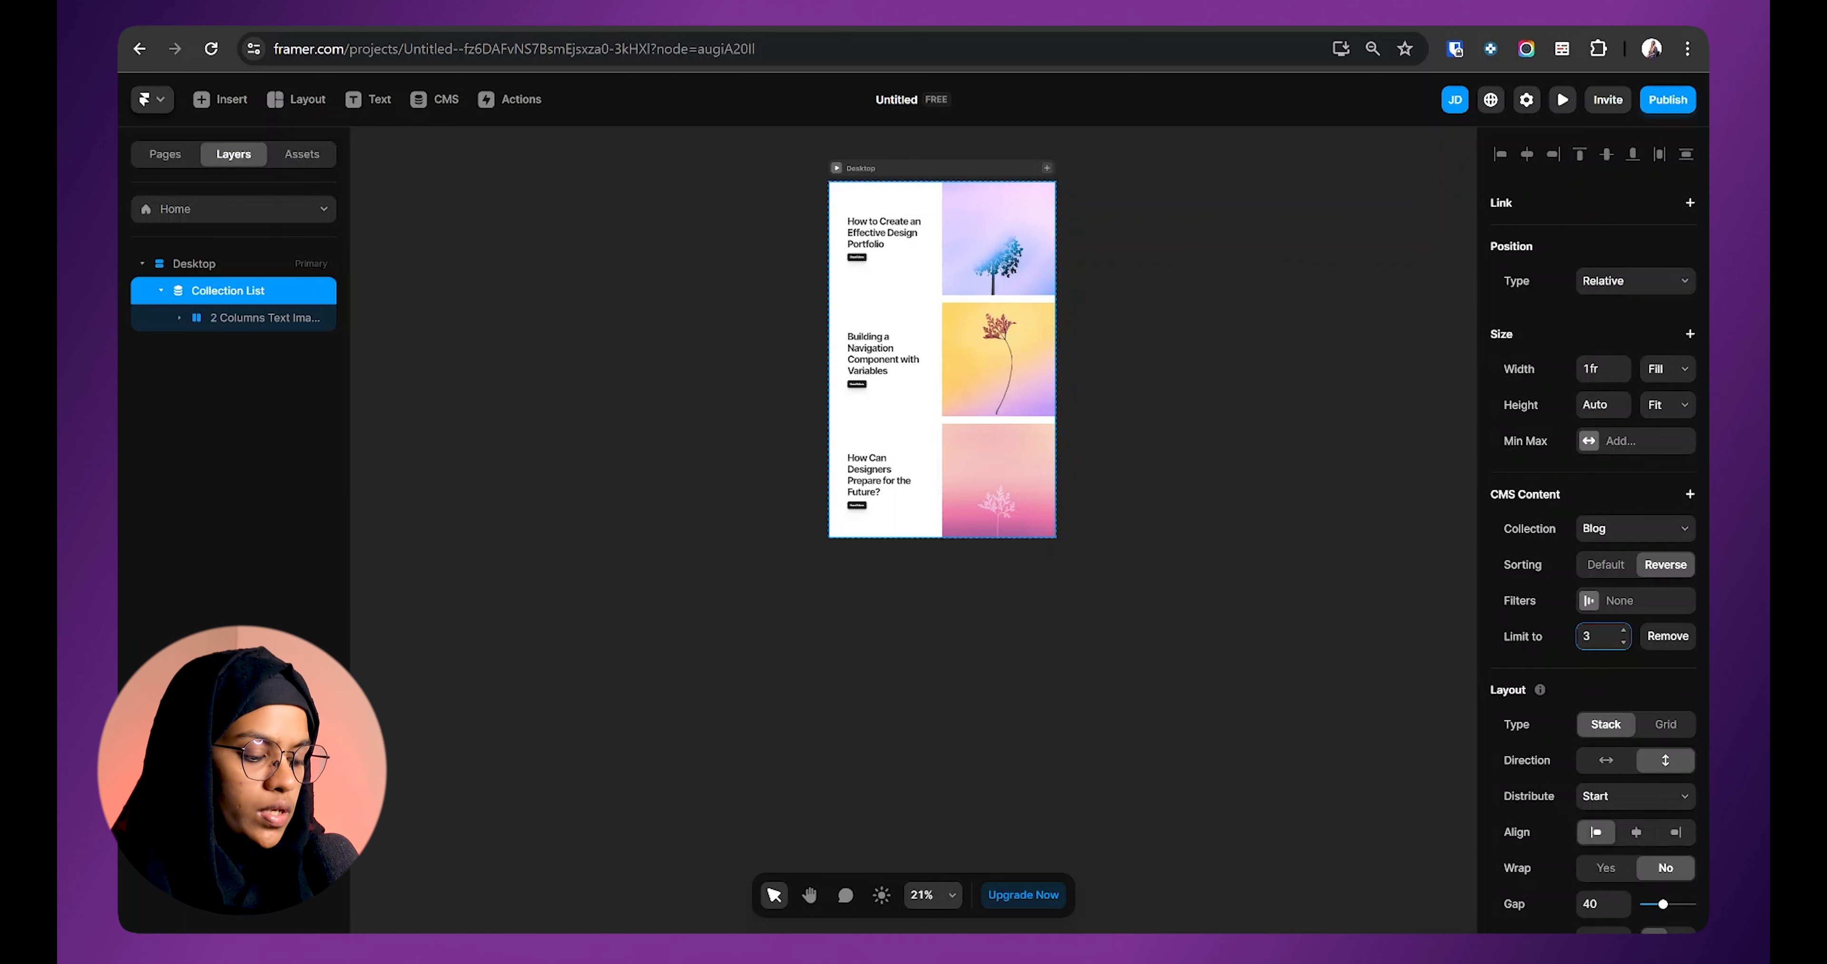
type("4")
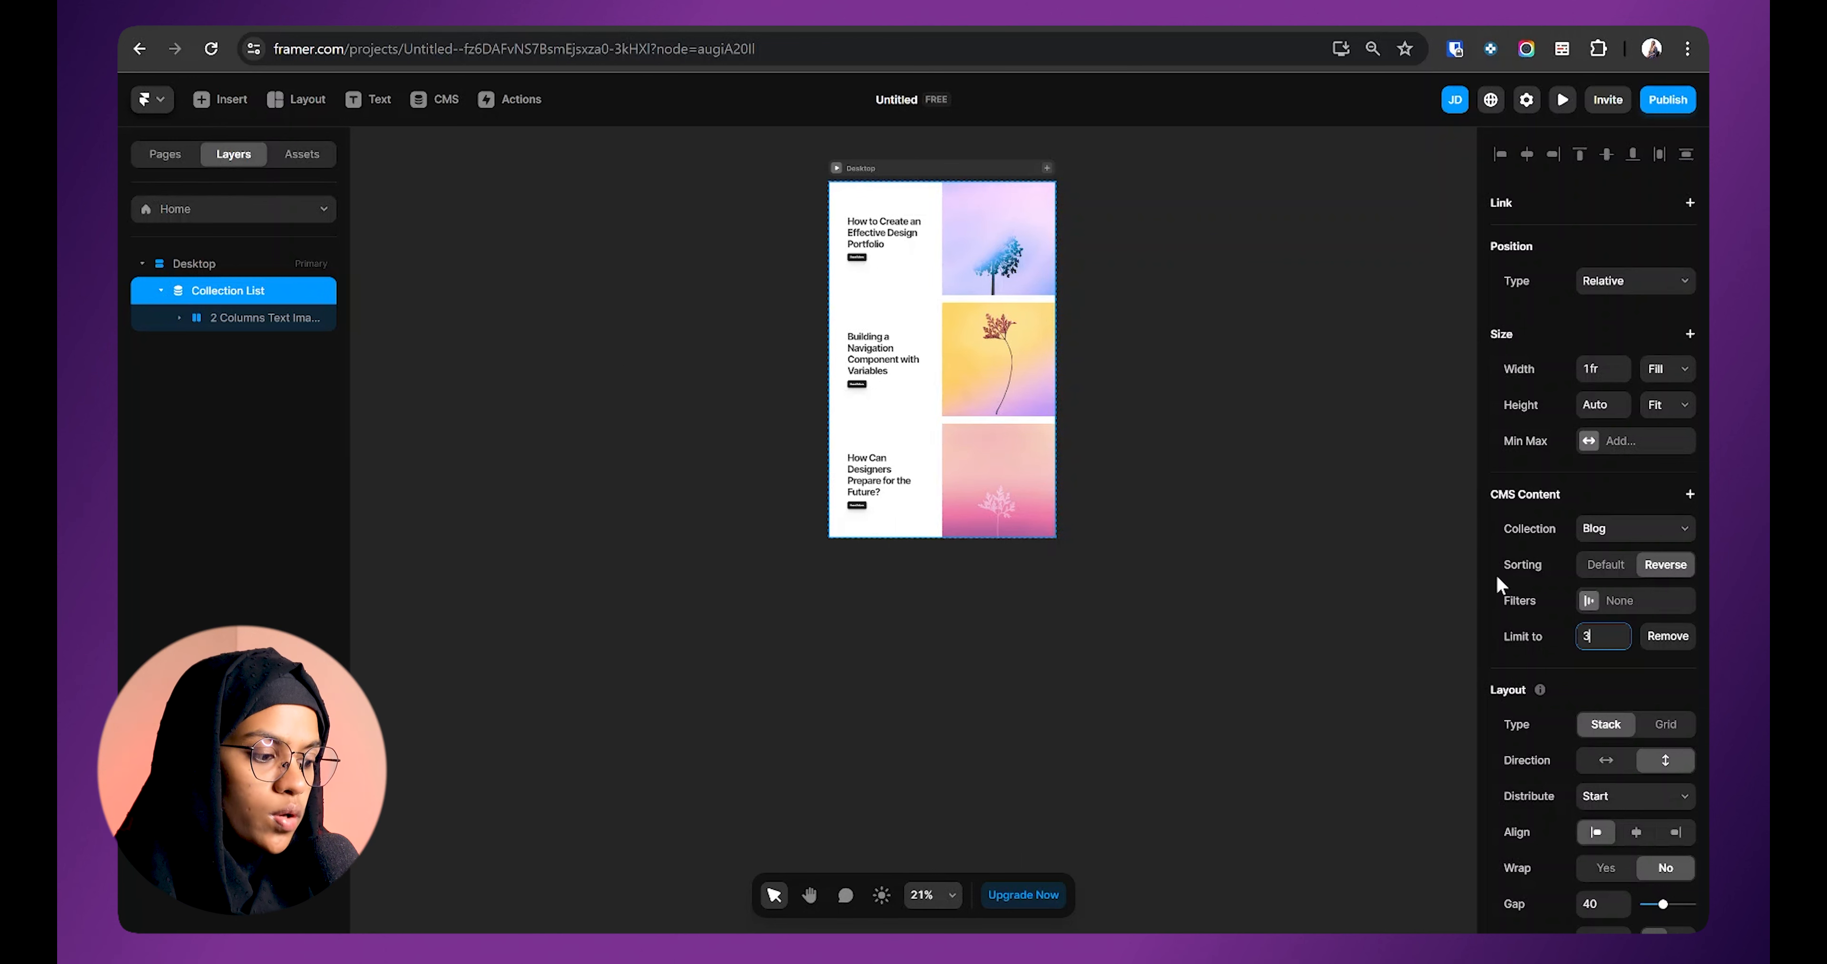
left_click(1671, 649)
left_click(1668, 635)
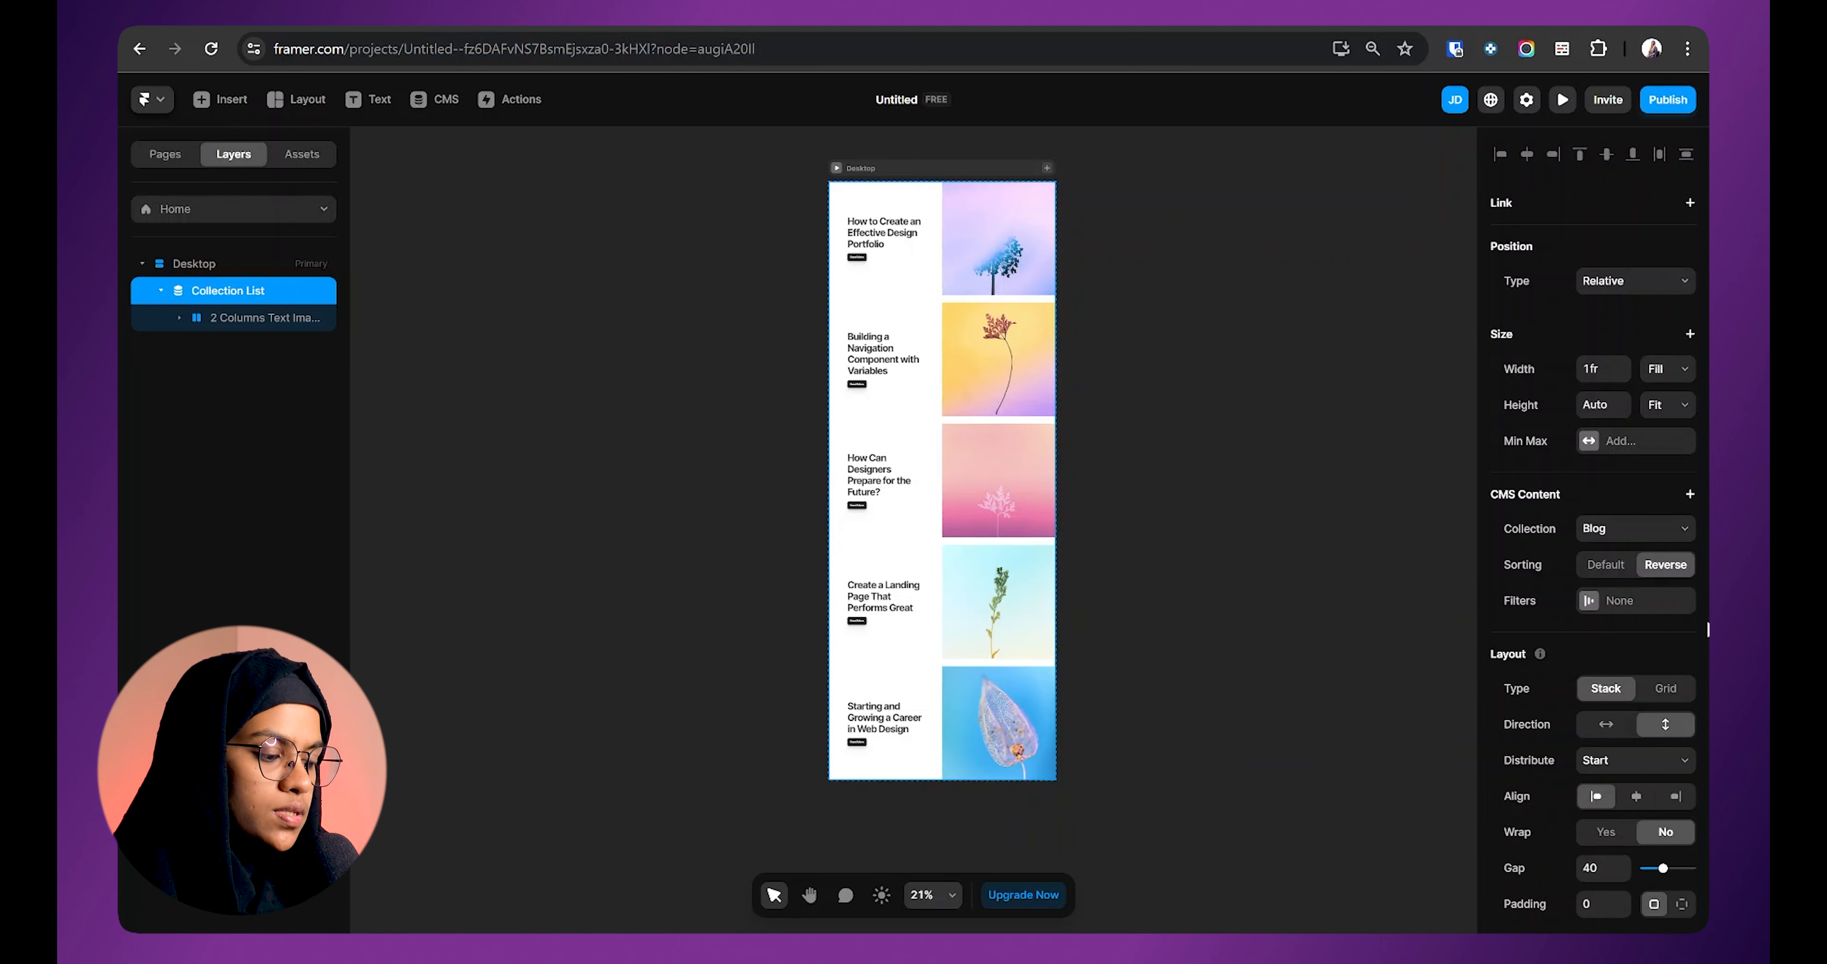
Step: Add a Start at offset, lower it to 0, and restore Default sorting
left_click(1690, 494)
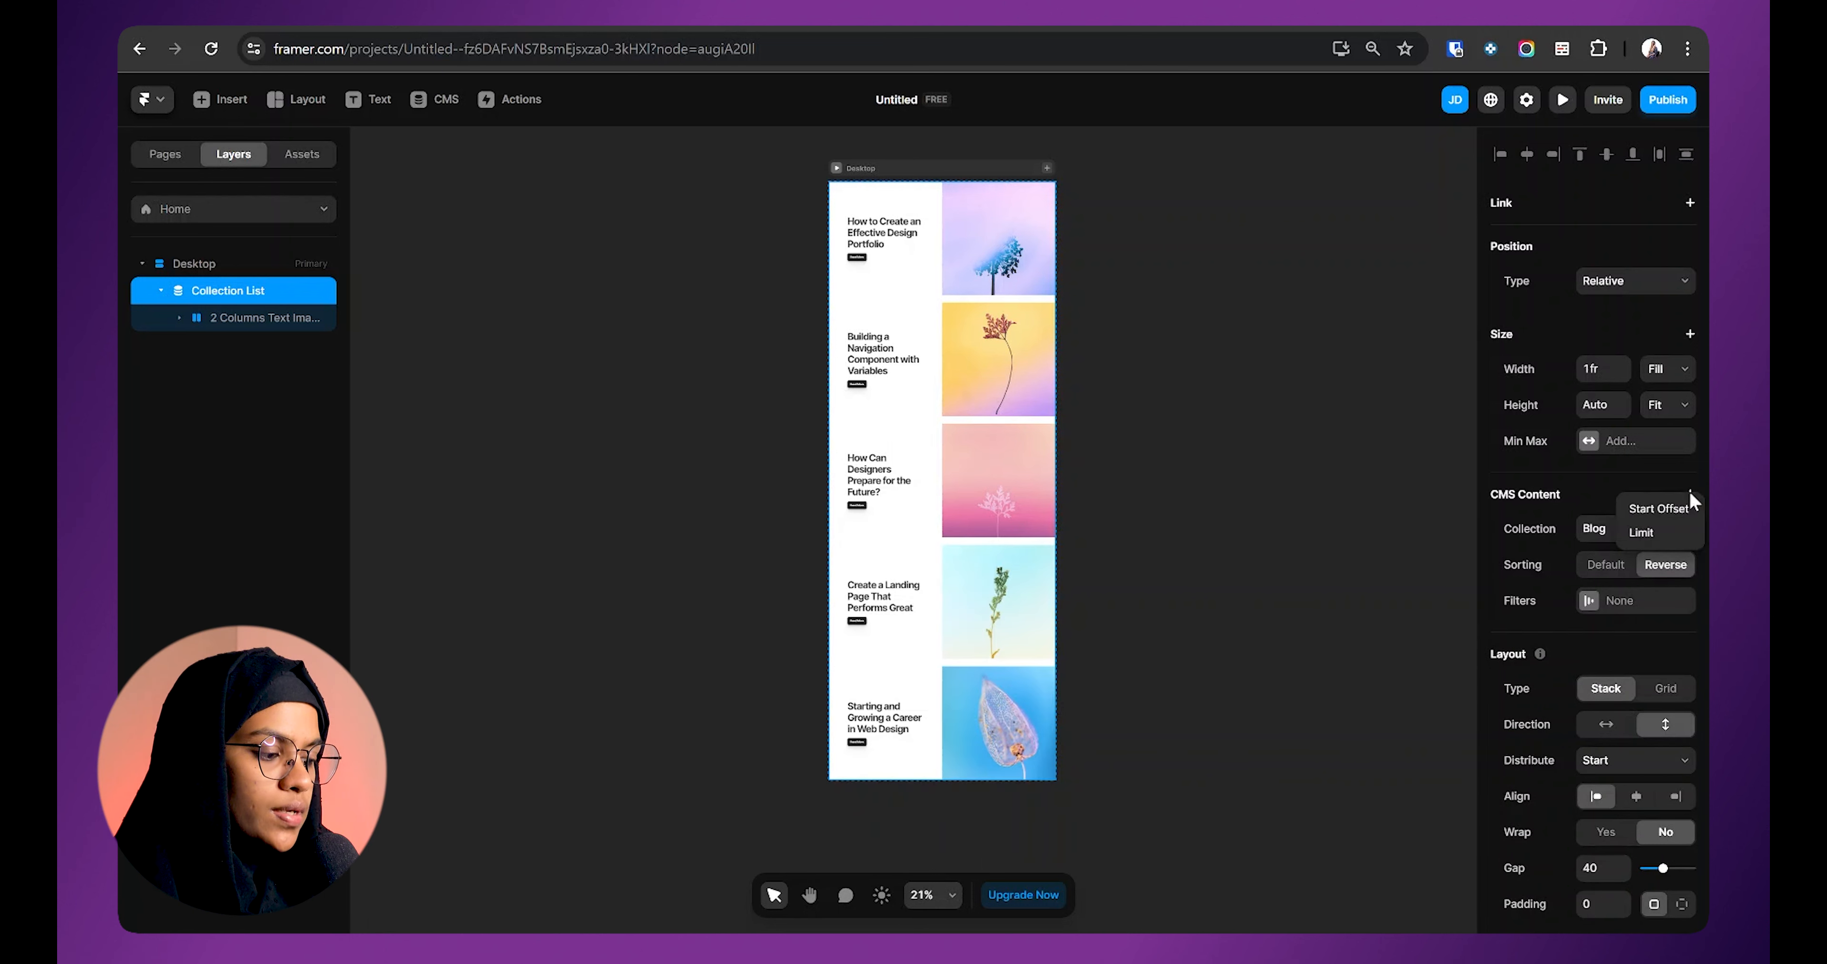
left_click(1631, 509)
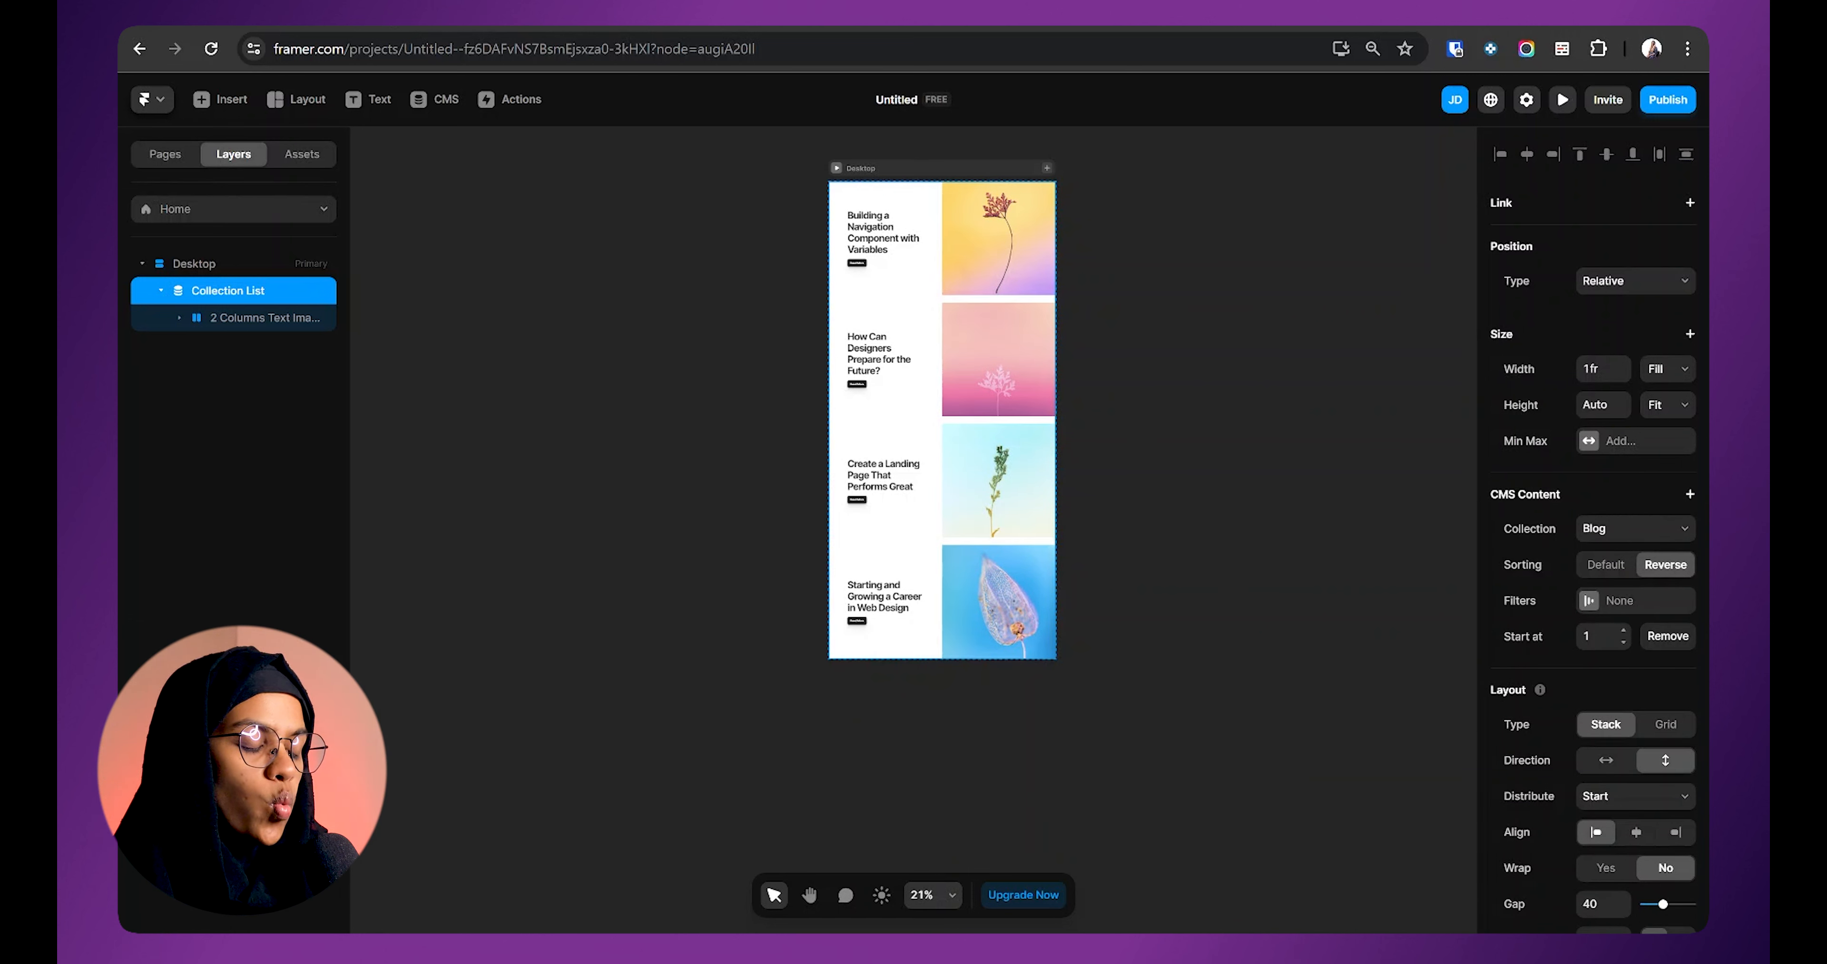
left_click(1623, 642)
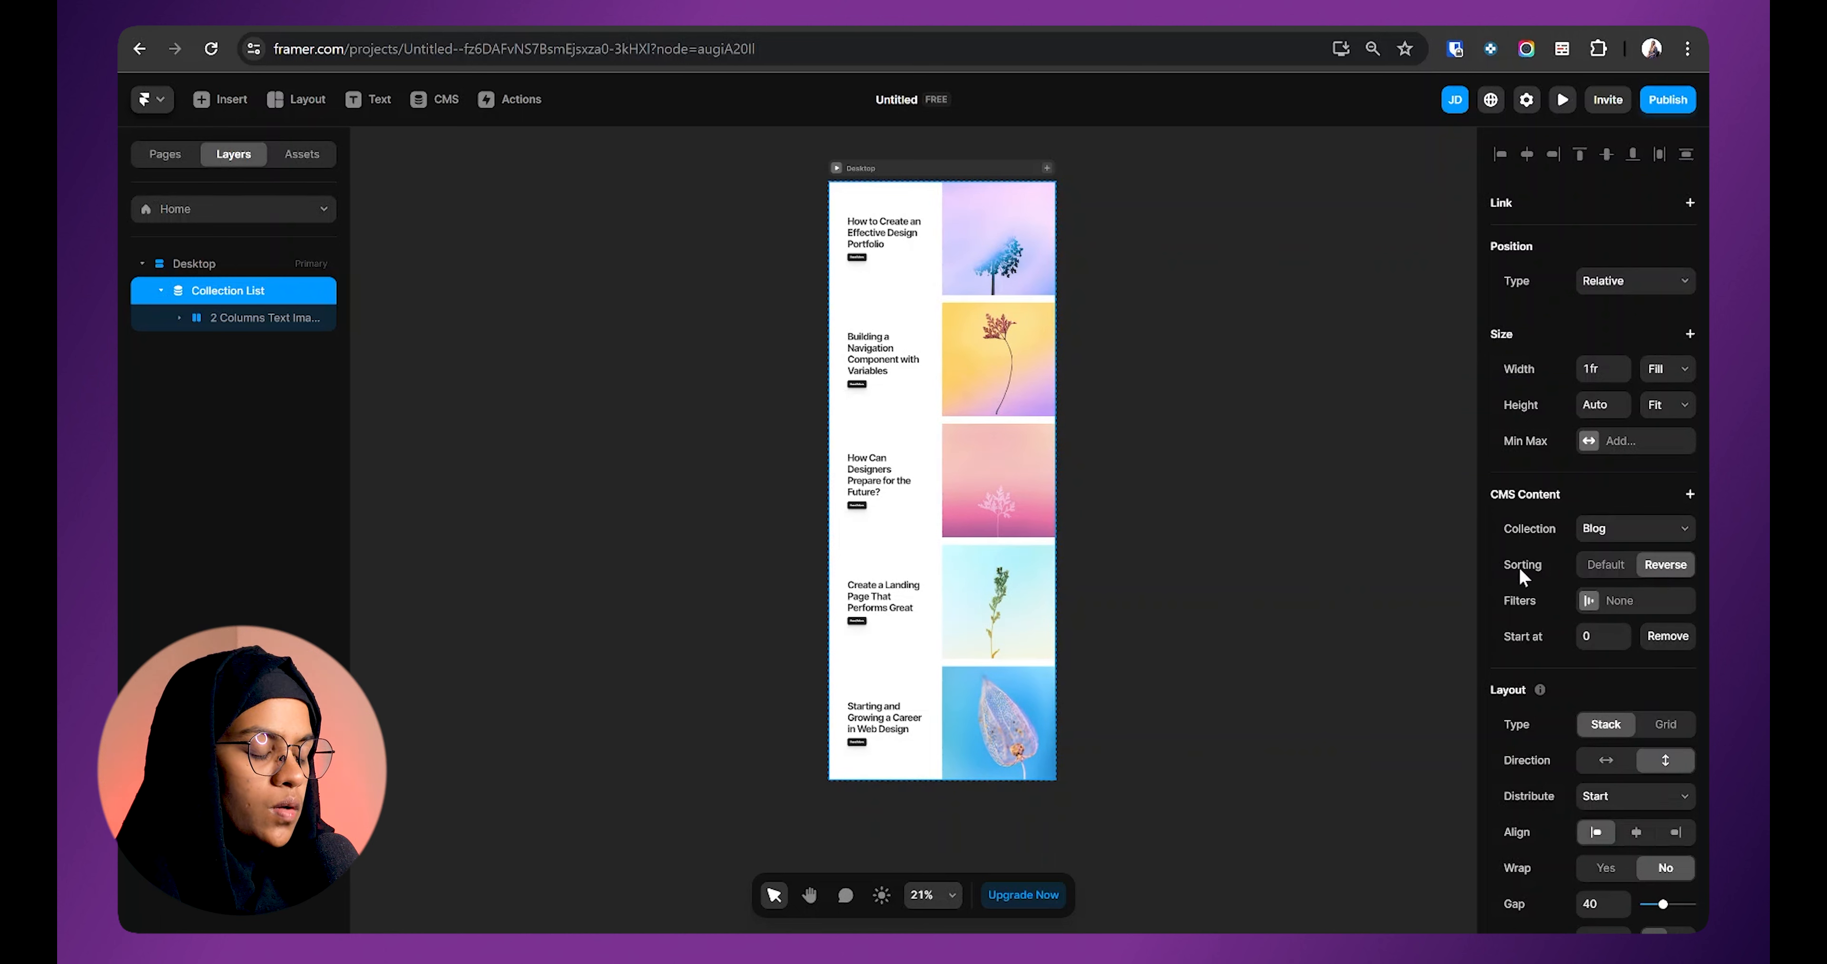
left_click(1597, 567)
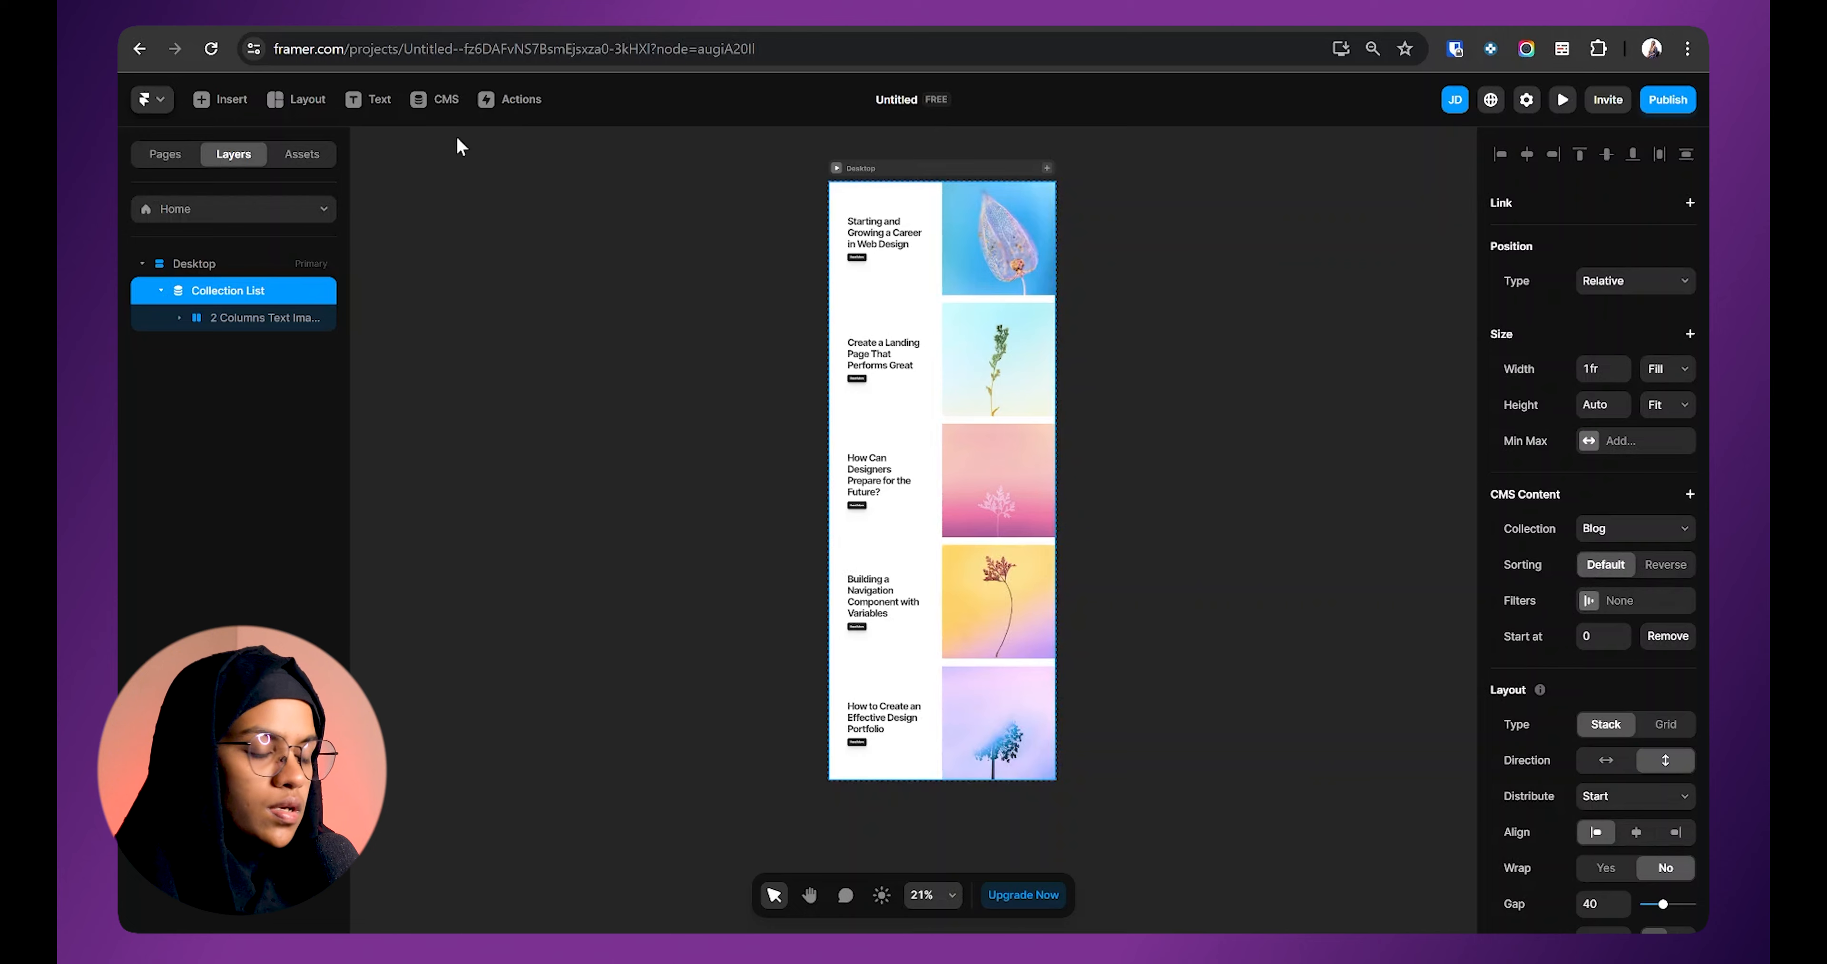
Step: Review each Blog post's details in the CMS, then return to the canvas
left_click(434, 99)
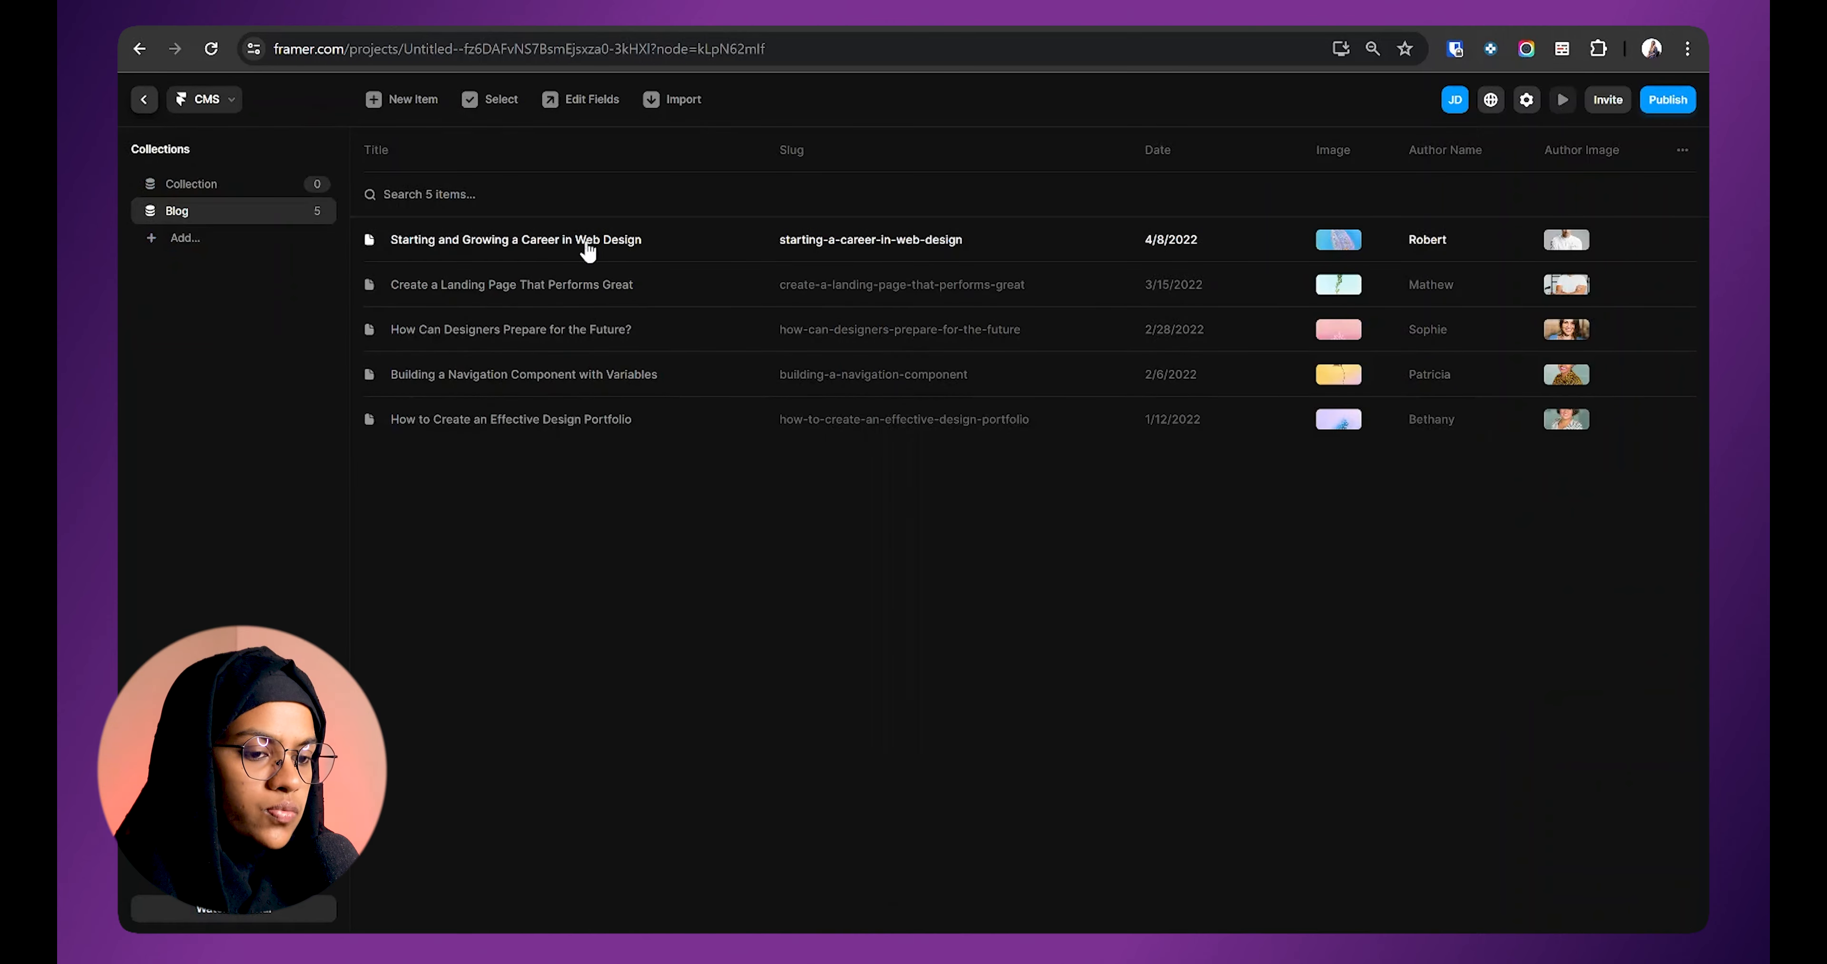
left_click(633, 303)
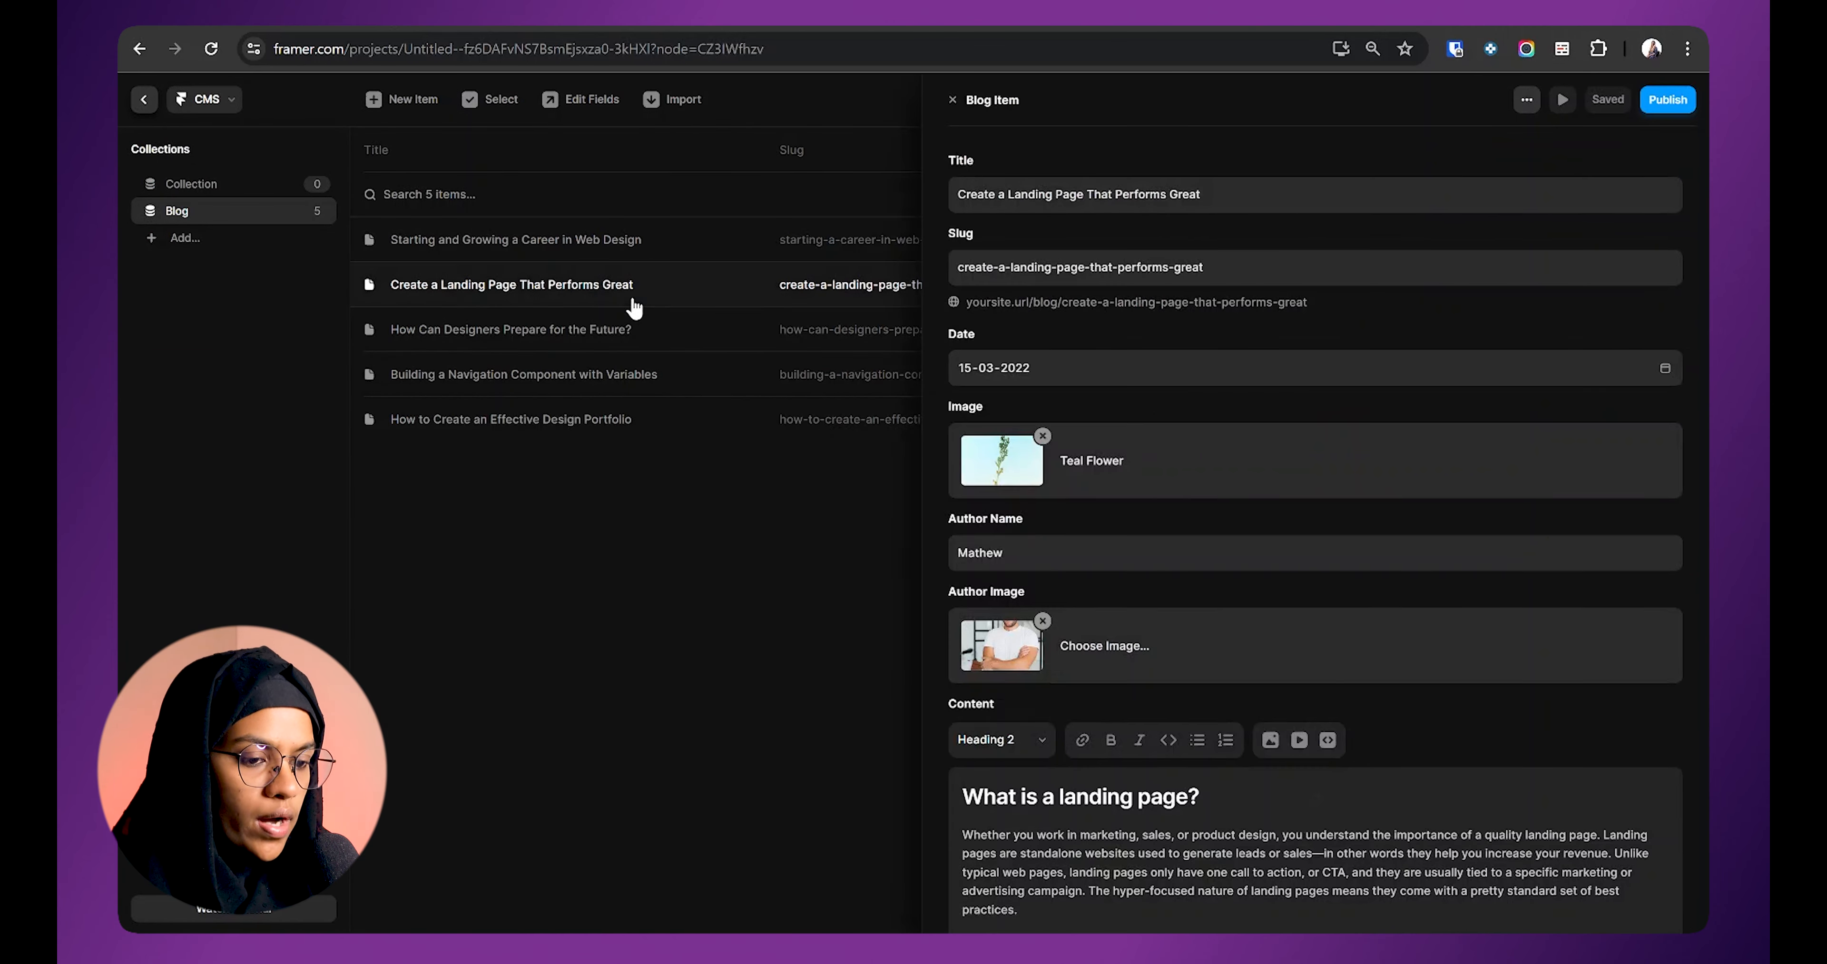
left_click(642, 329)
left_click(651, 376)
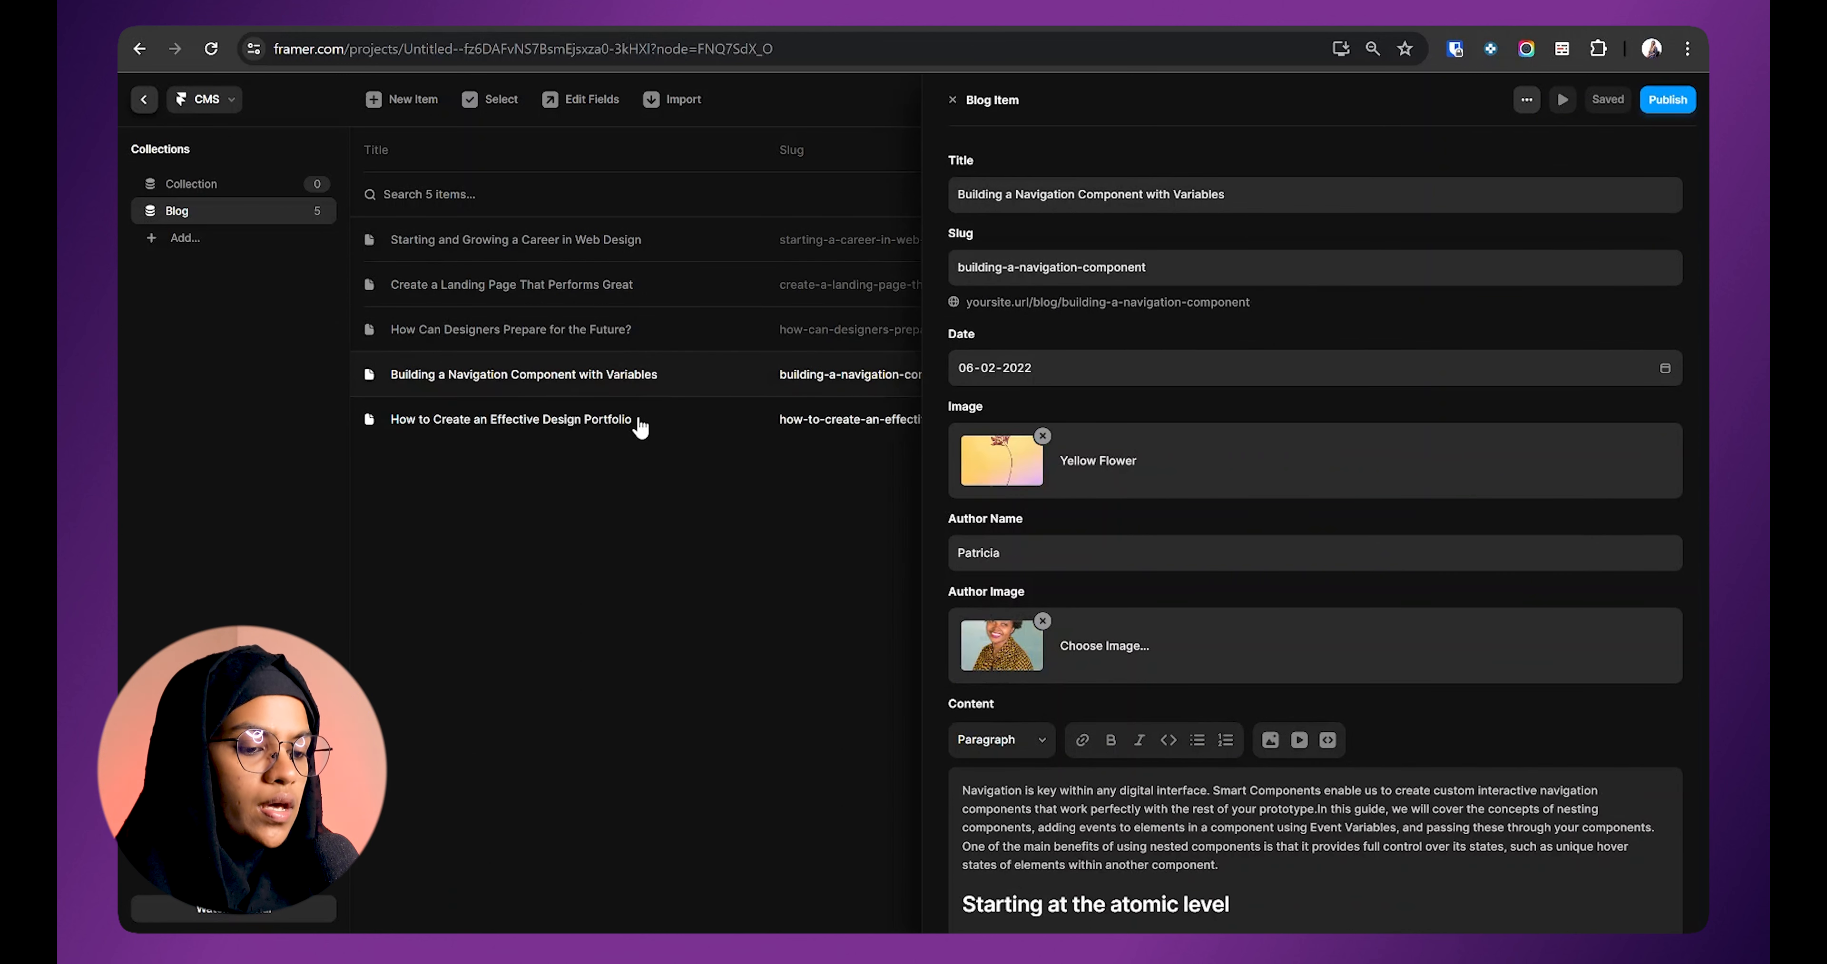
left_click(636, 419)
key("Escape")
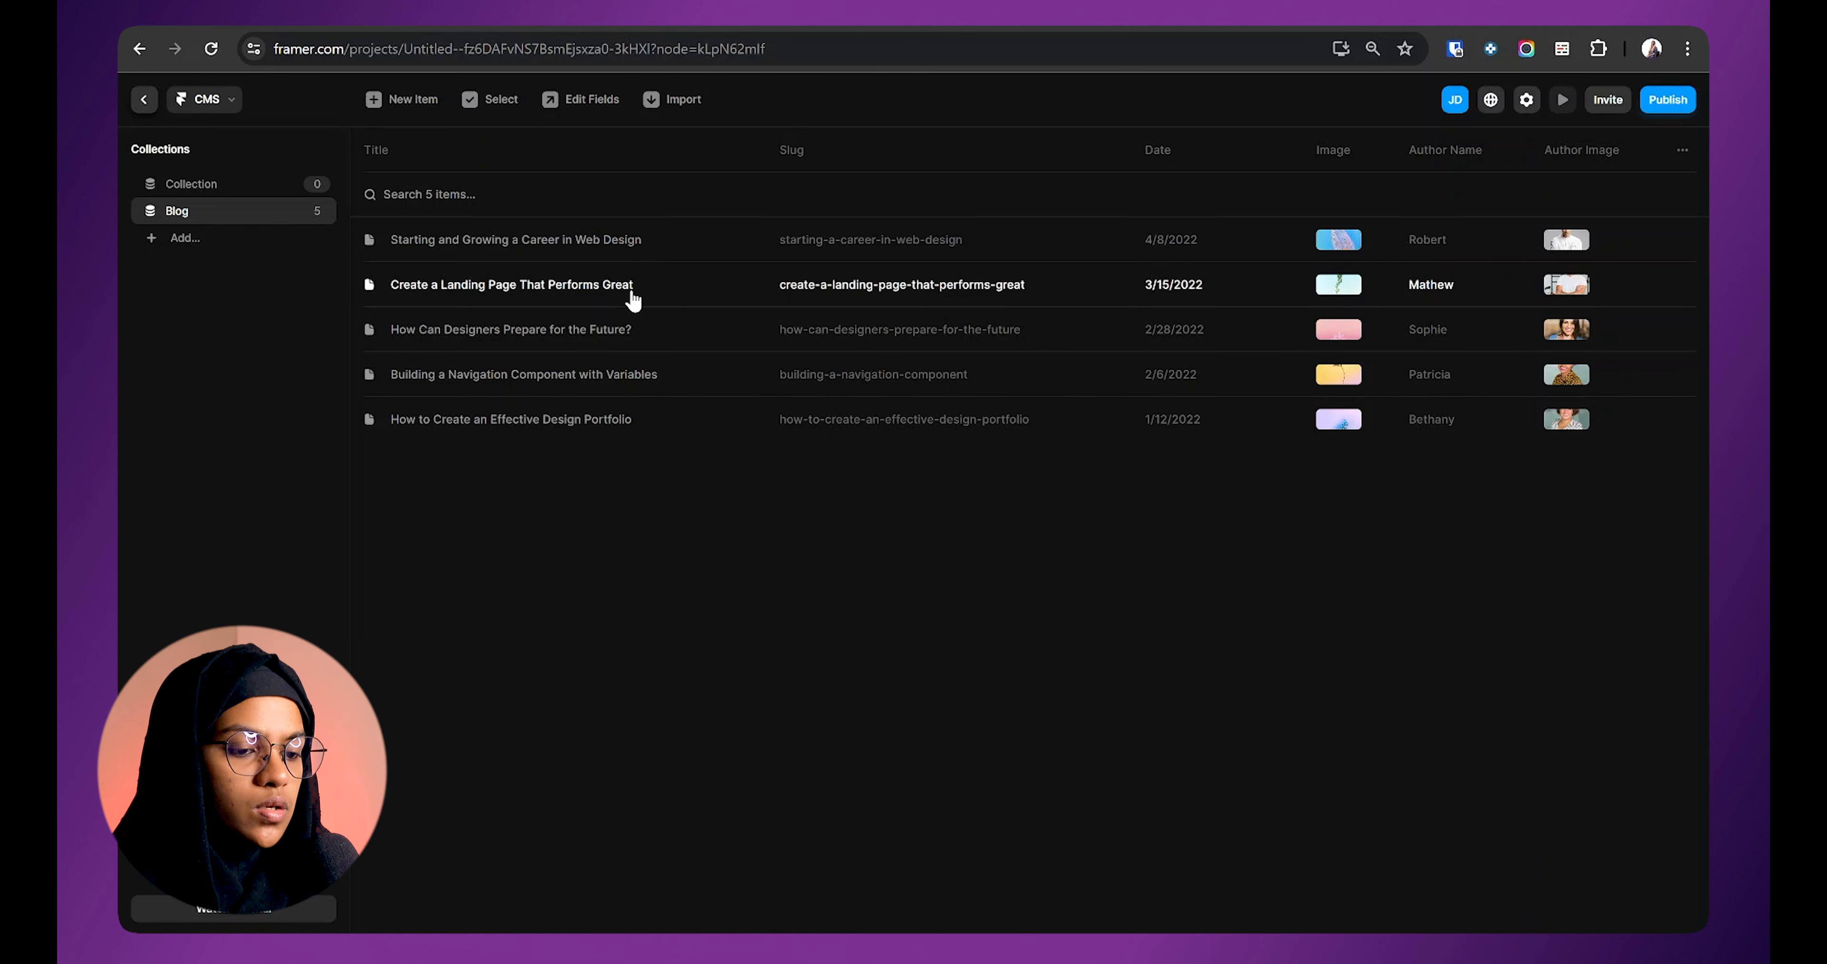
left_click(144, 100)
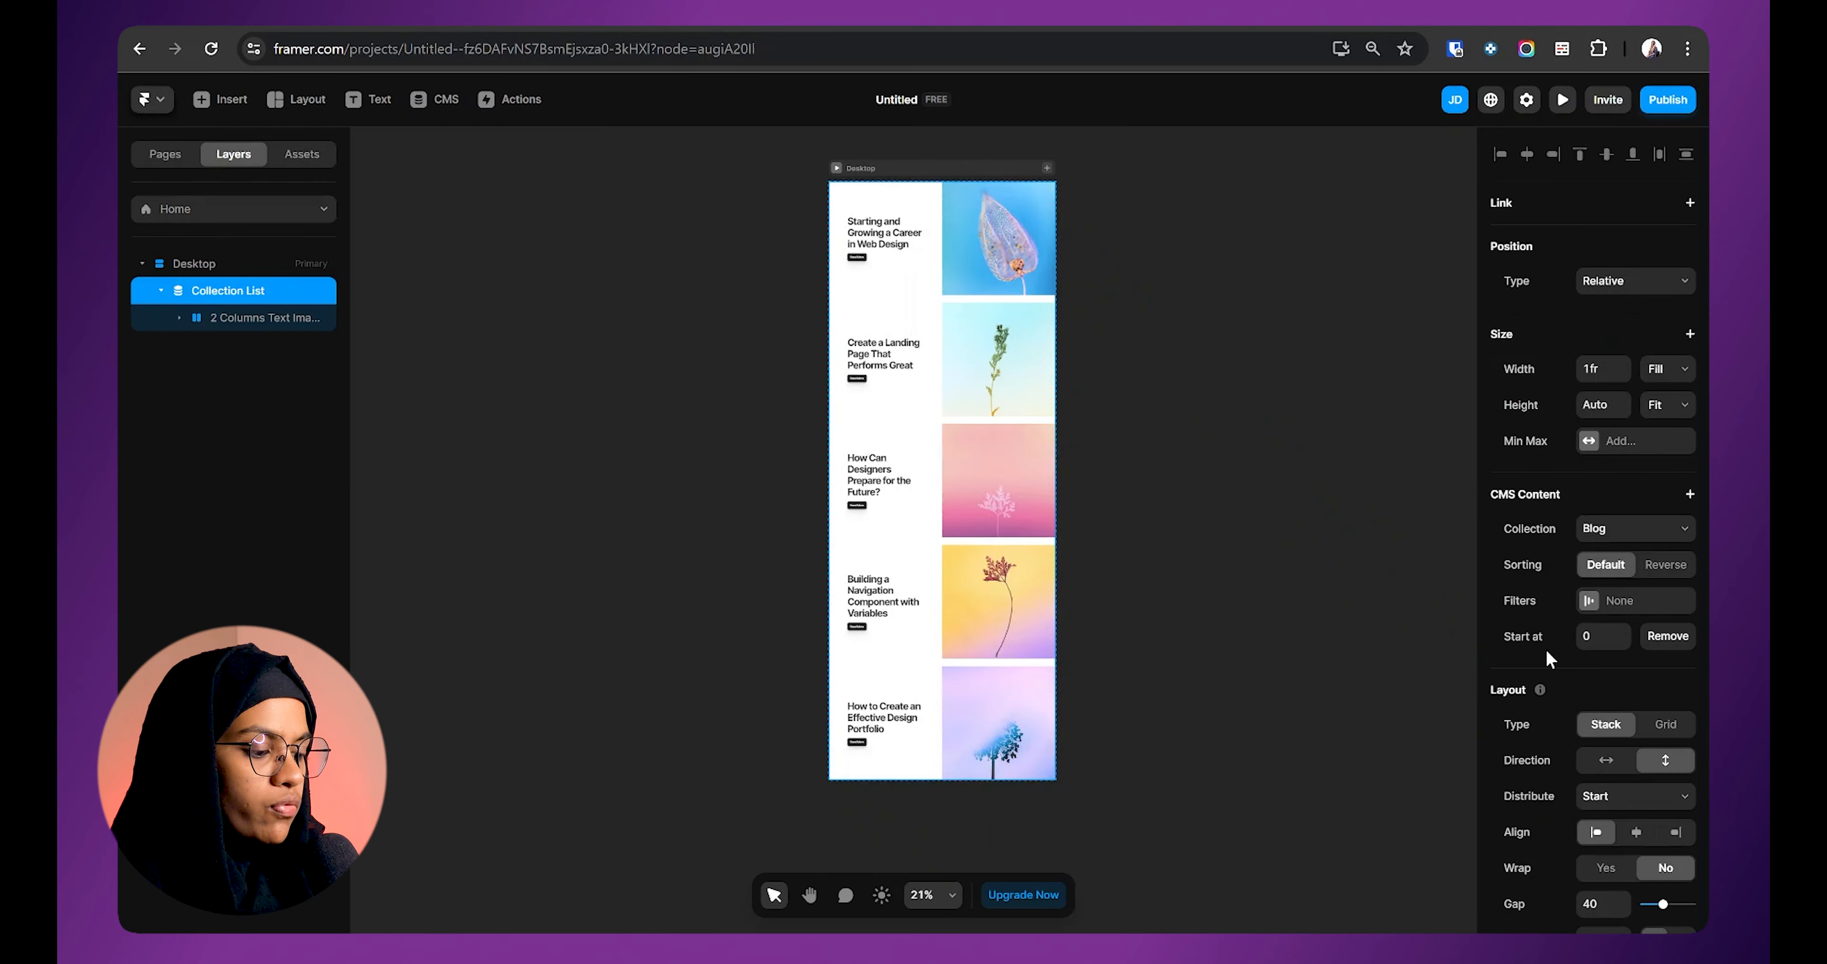
Step: Raise the Start at offset to 2 and set the list sorting to Reverse
left_click(1624, 630)
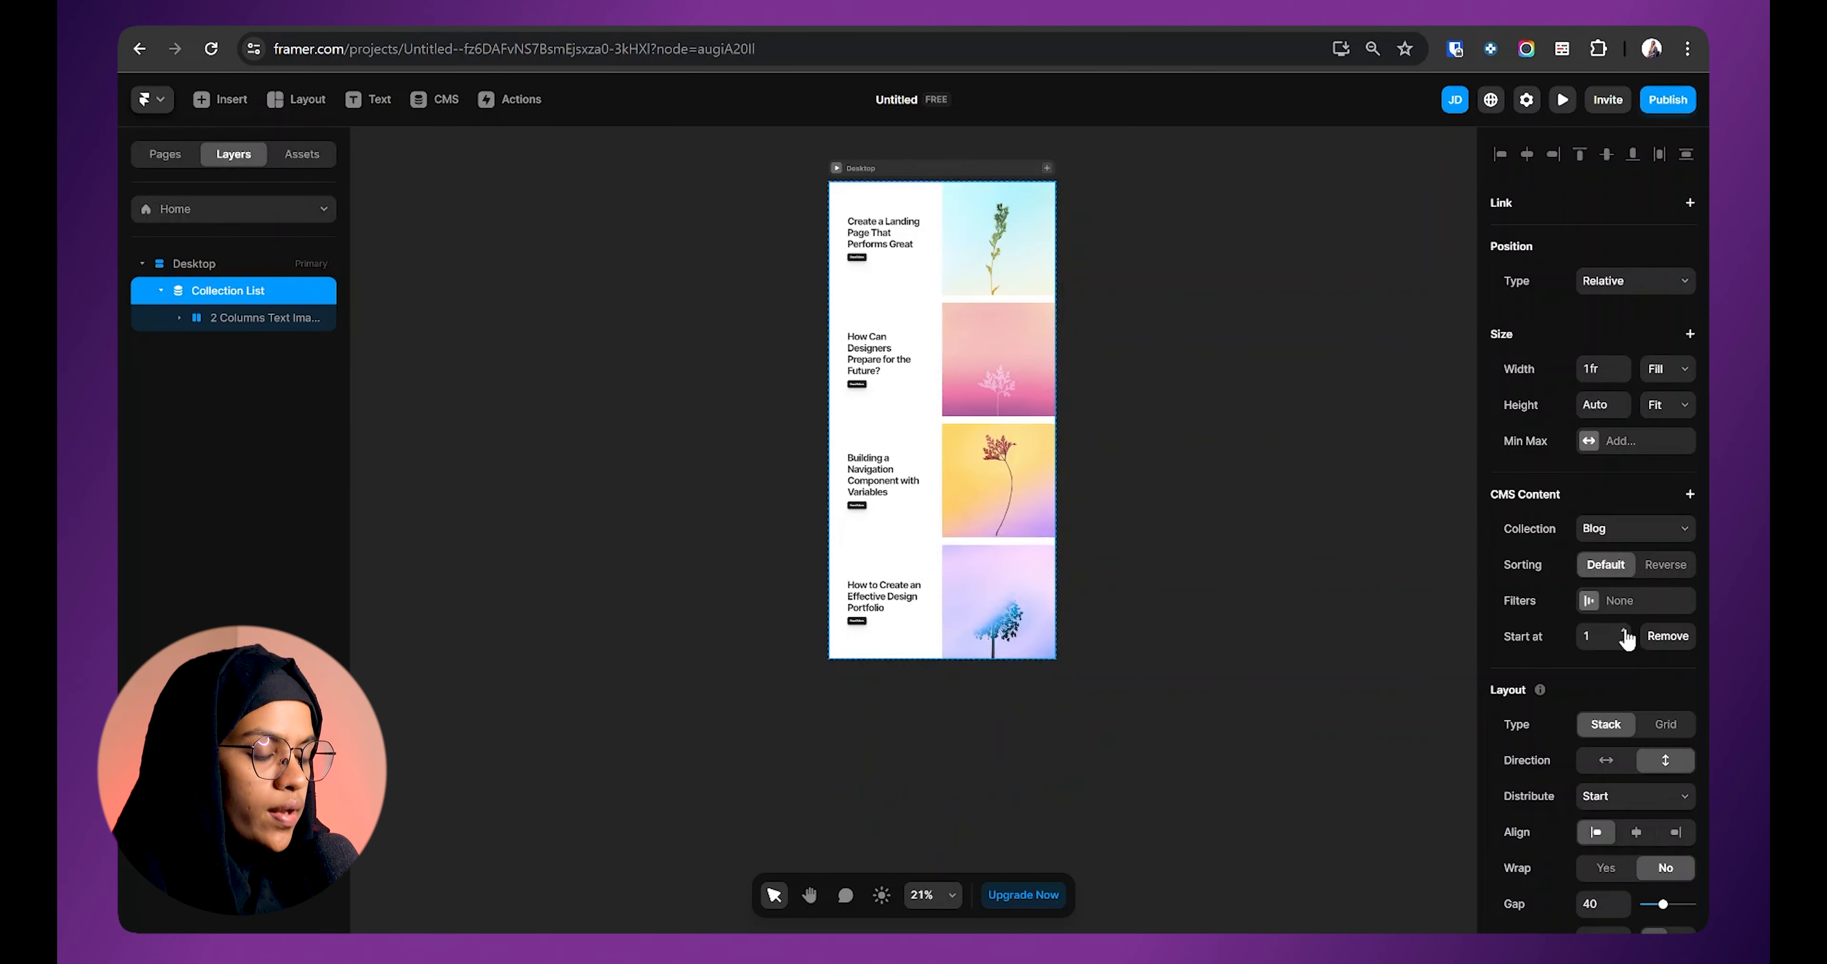
left_click(436, 99)
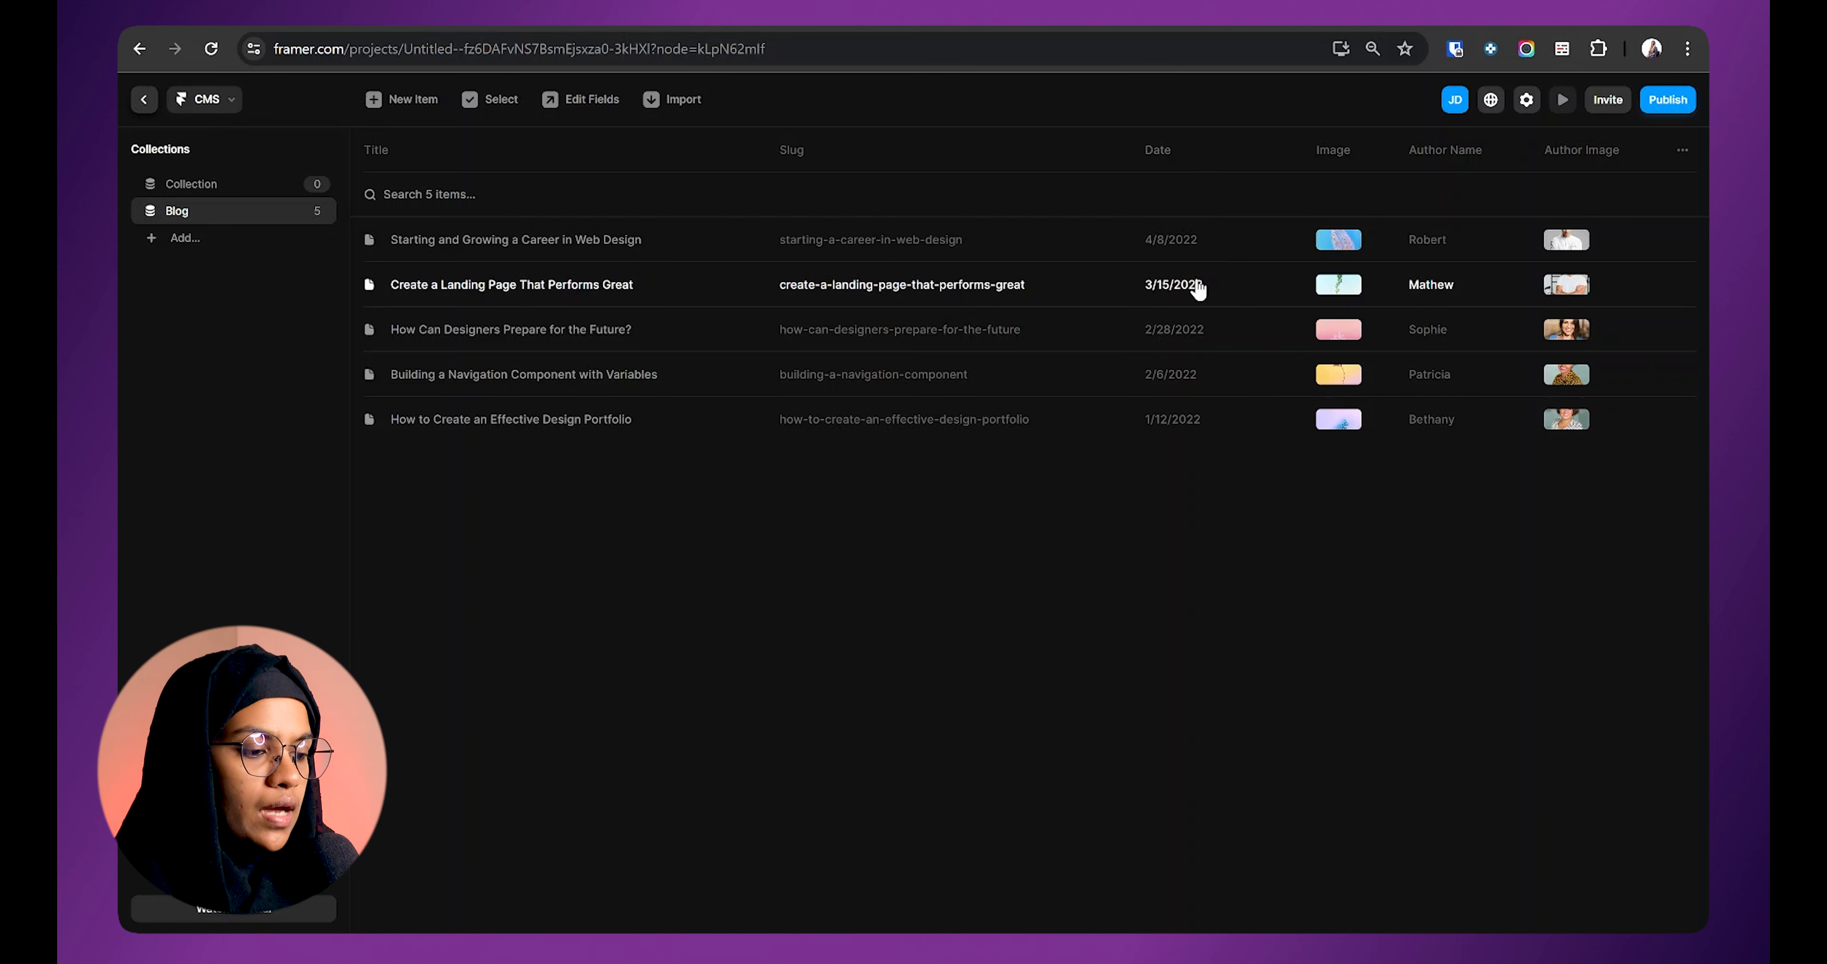
left_click(144, 99)
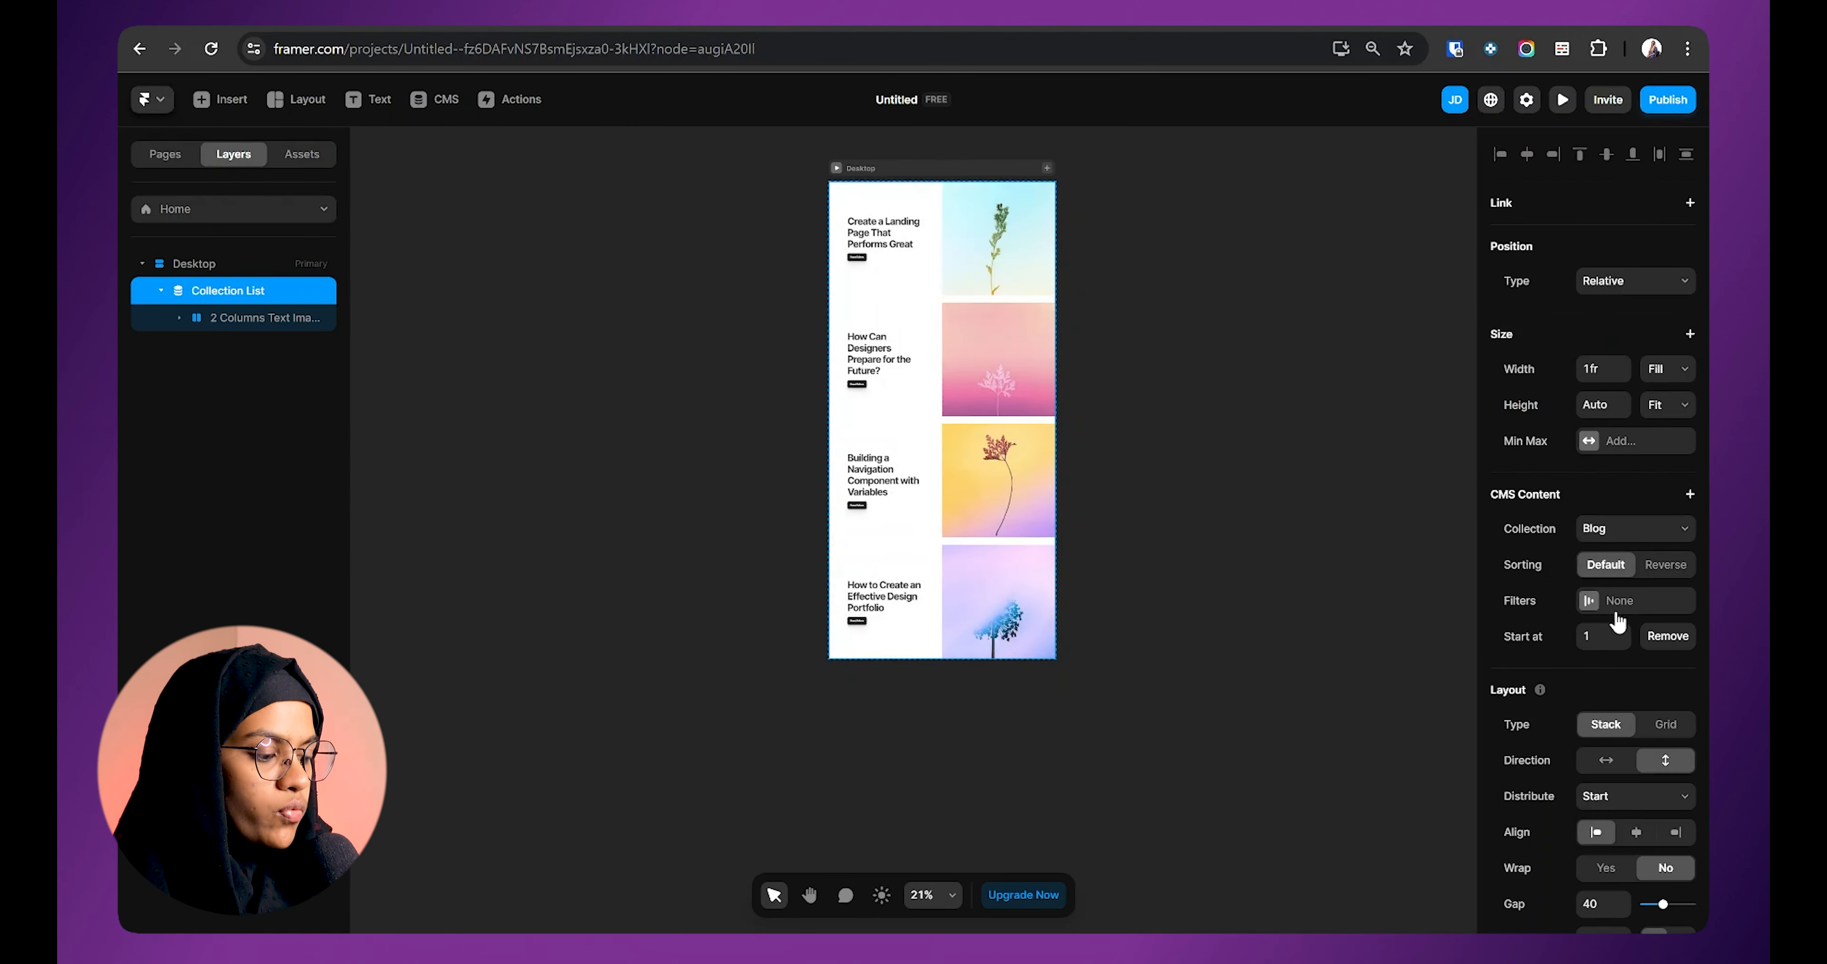
left_click(1624, 631)
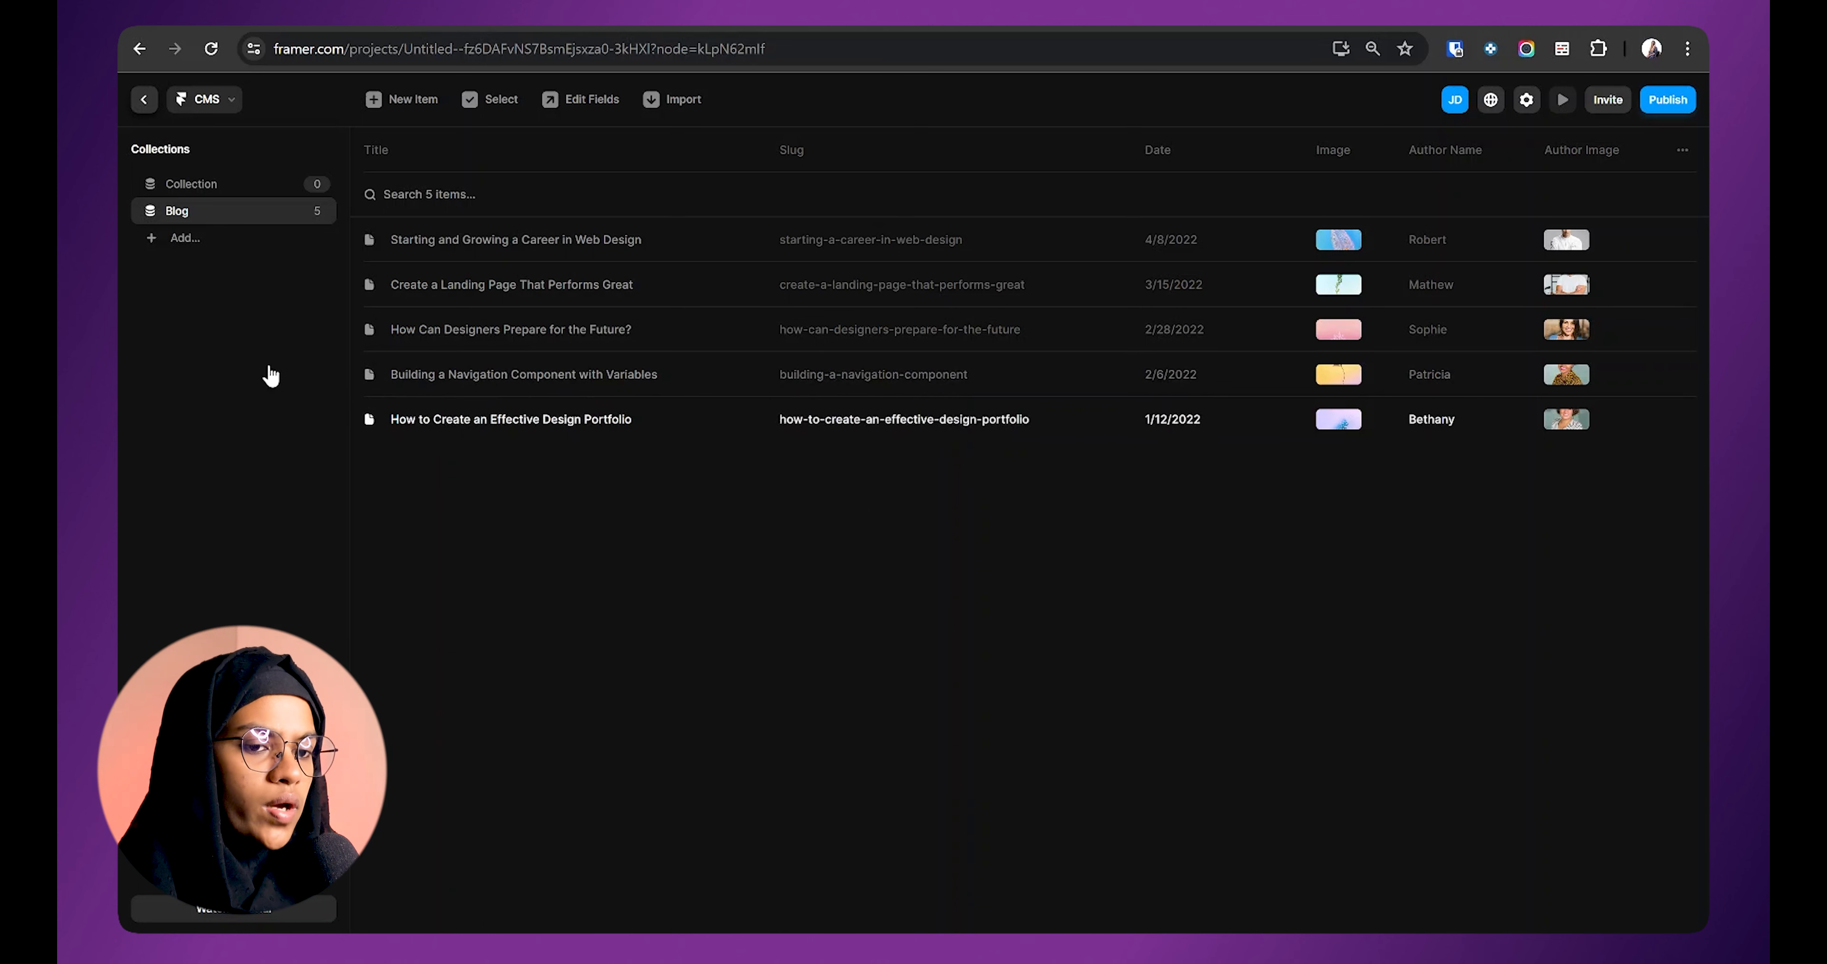
left_click(143, 99)
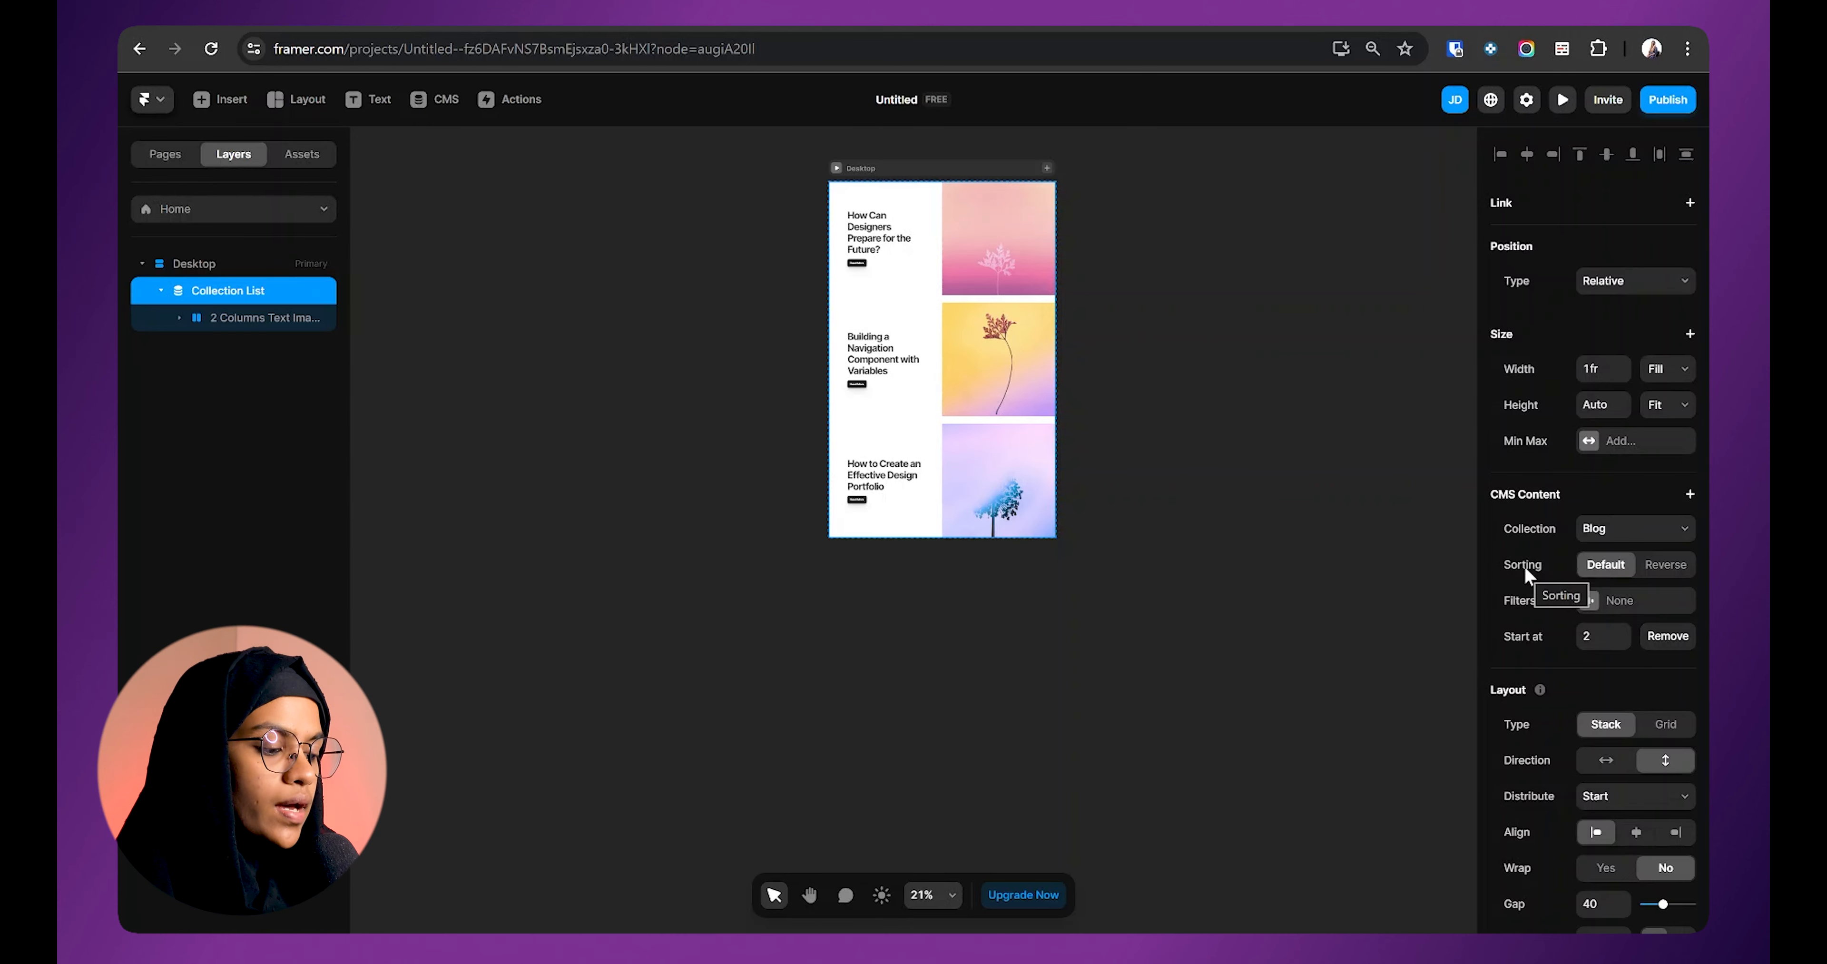
left_click(1665, 568)
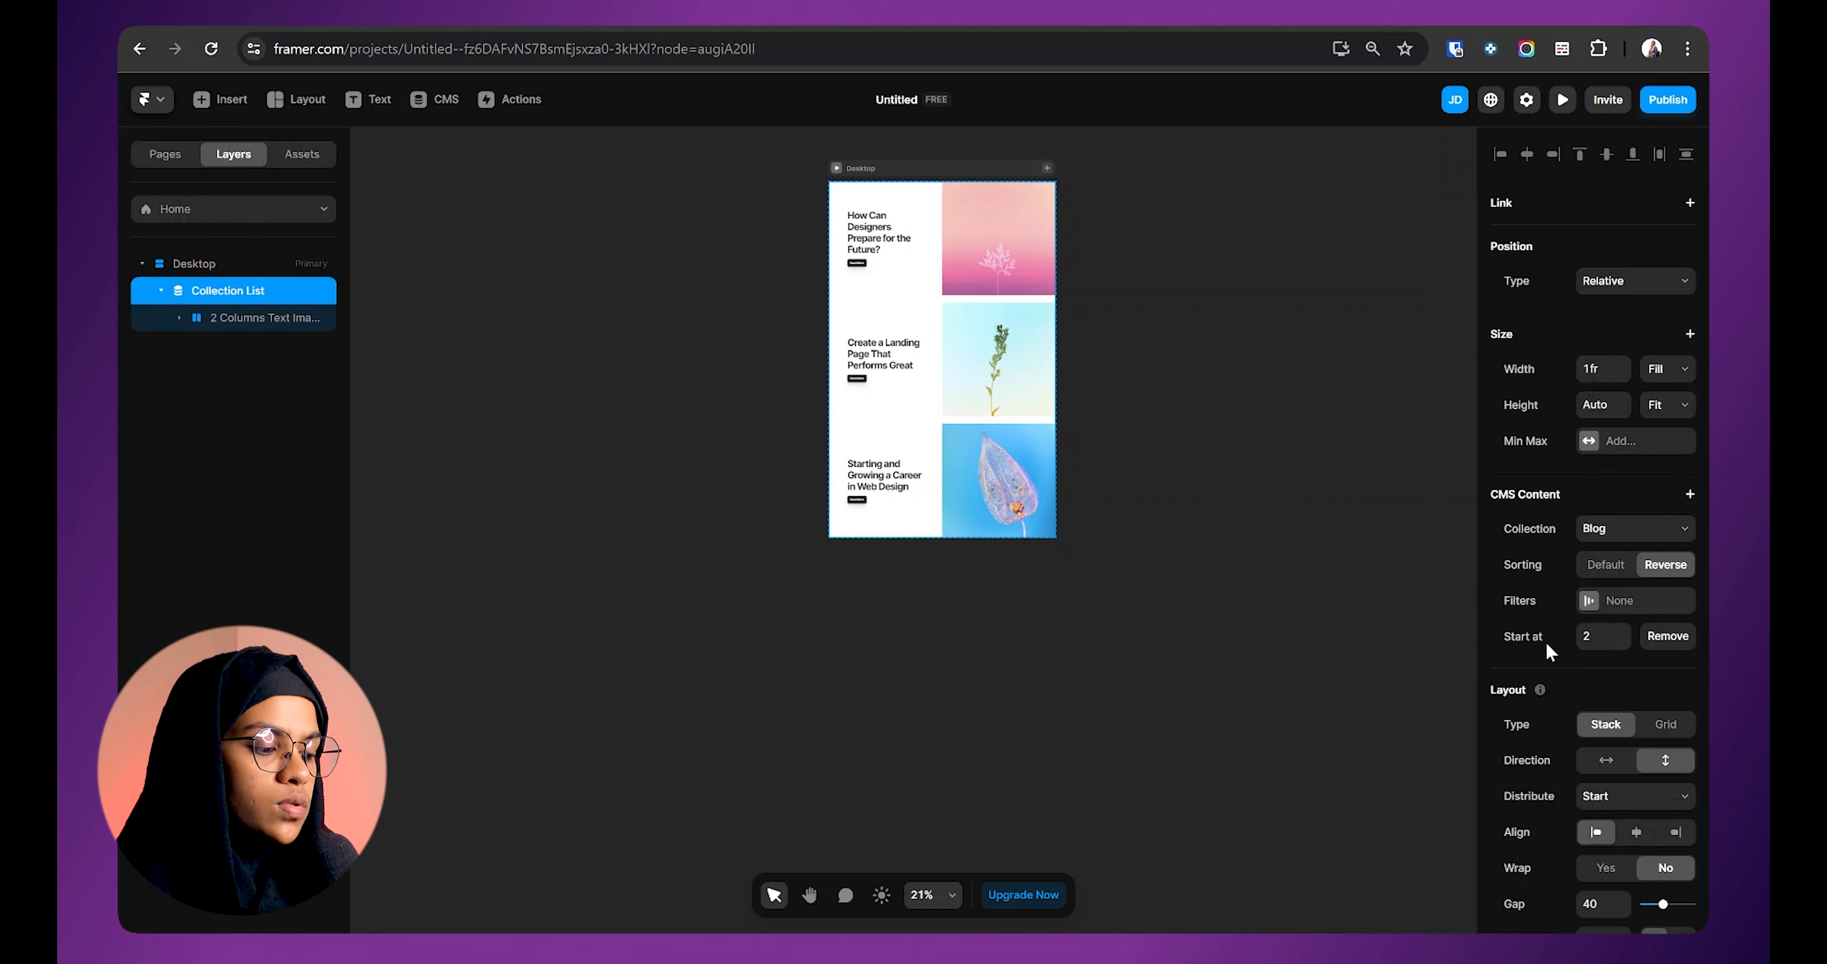
left_click(431, 103)
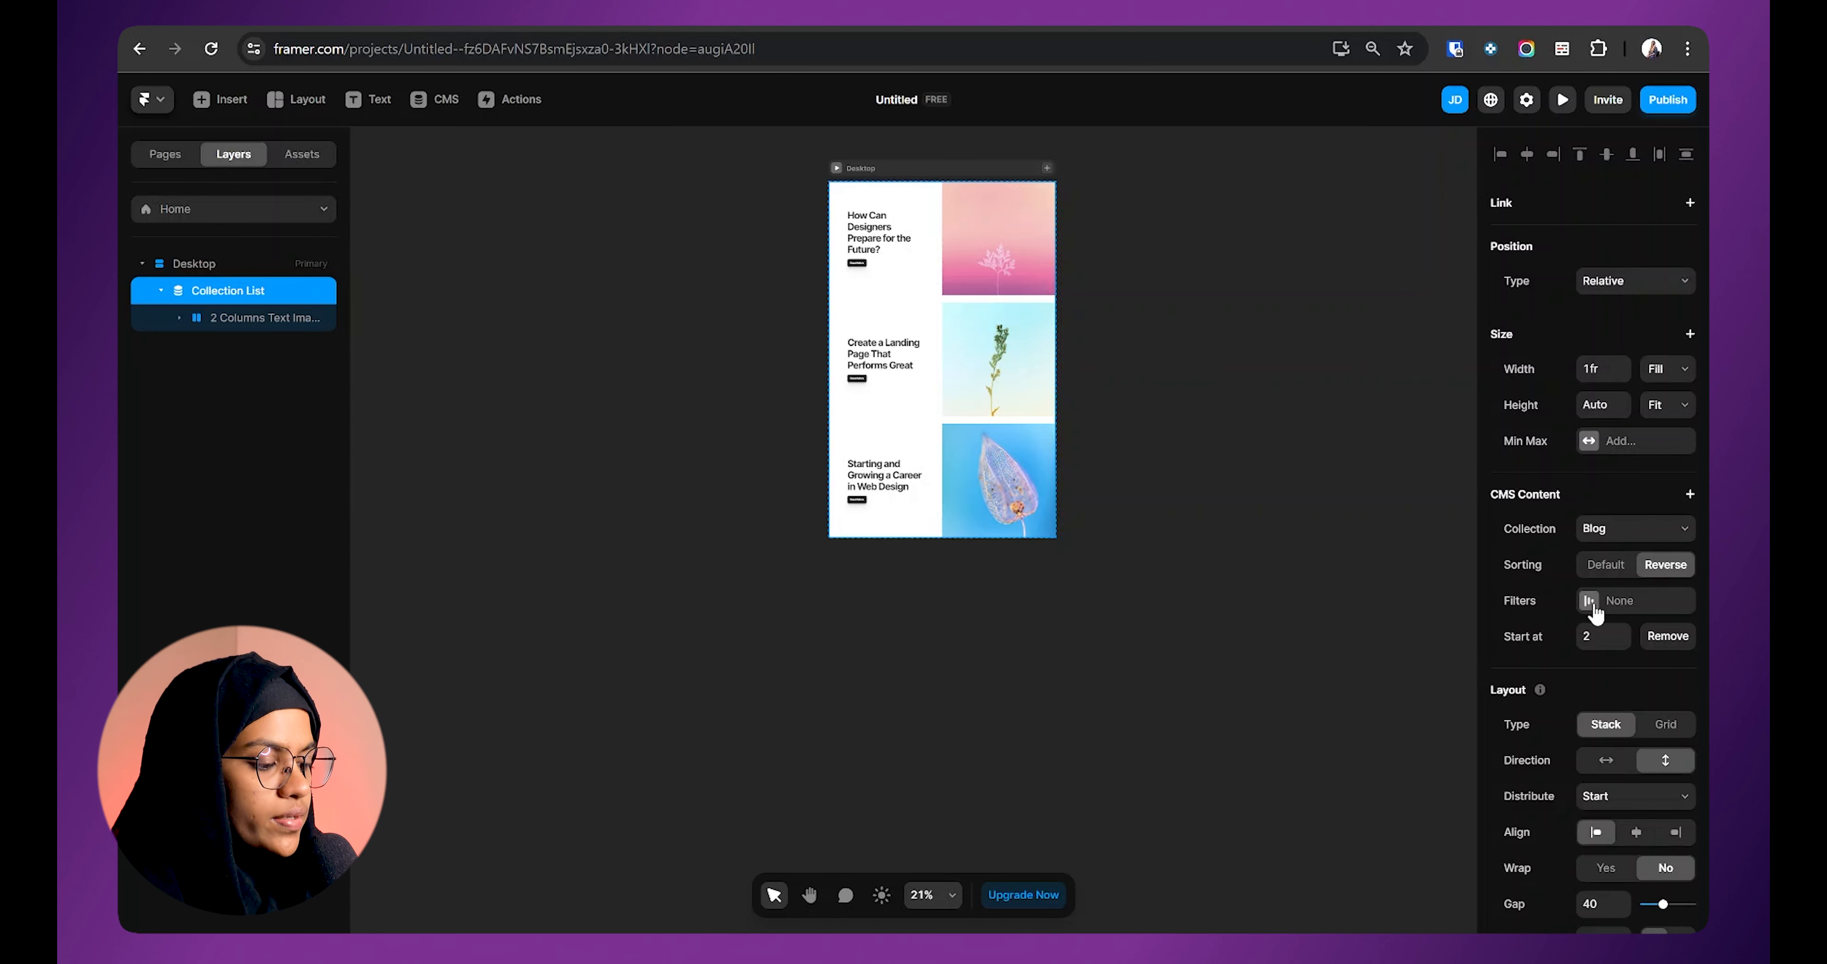
Step: Add a Collection List filter on Title with the condition Isn't Set
left_click(1592, 602)
left_click(1341, 686)
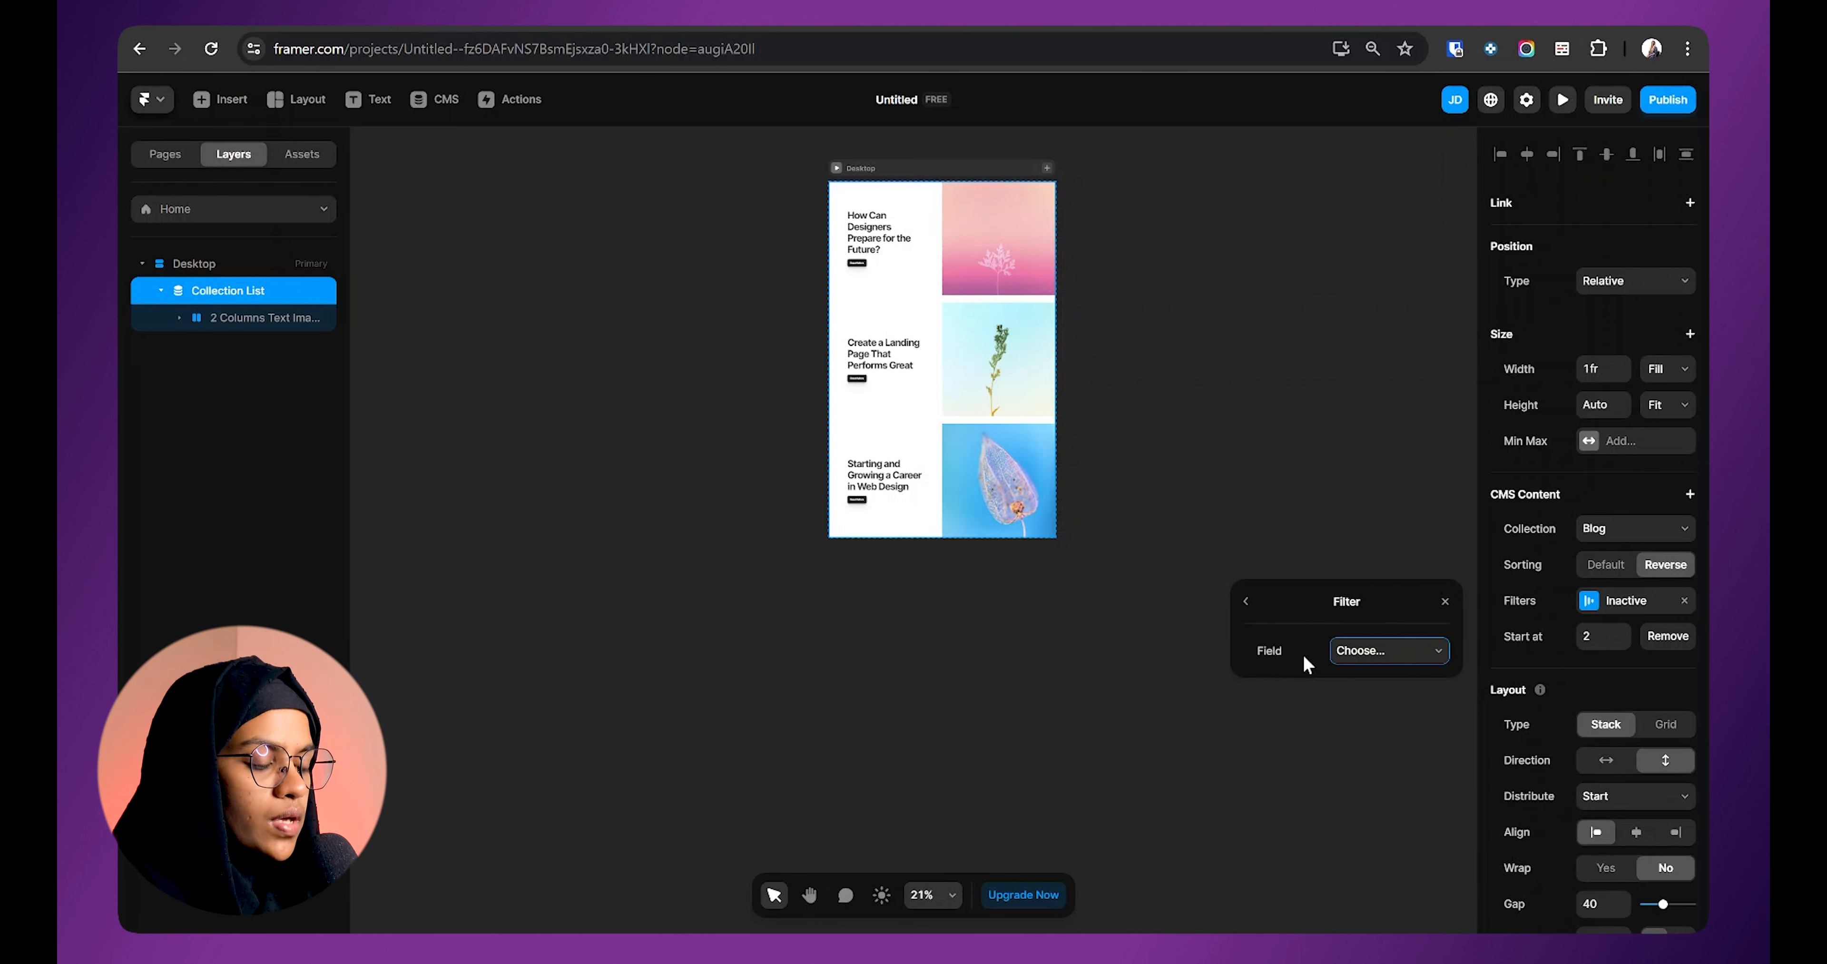
left_click(1389, 651)
left_click(1358, 678)
left_click(1387, 686)
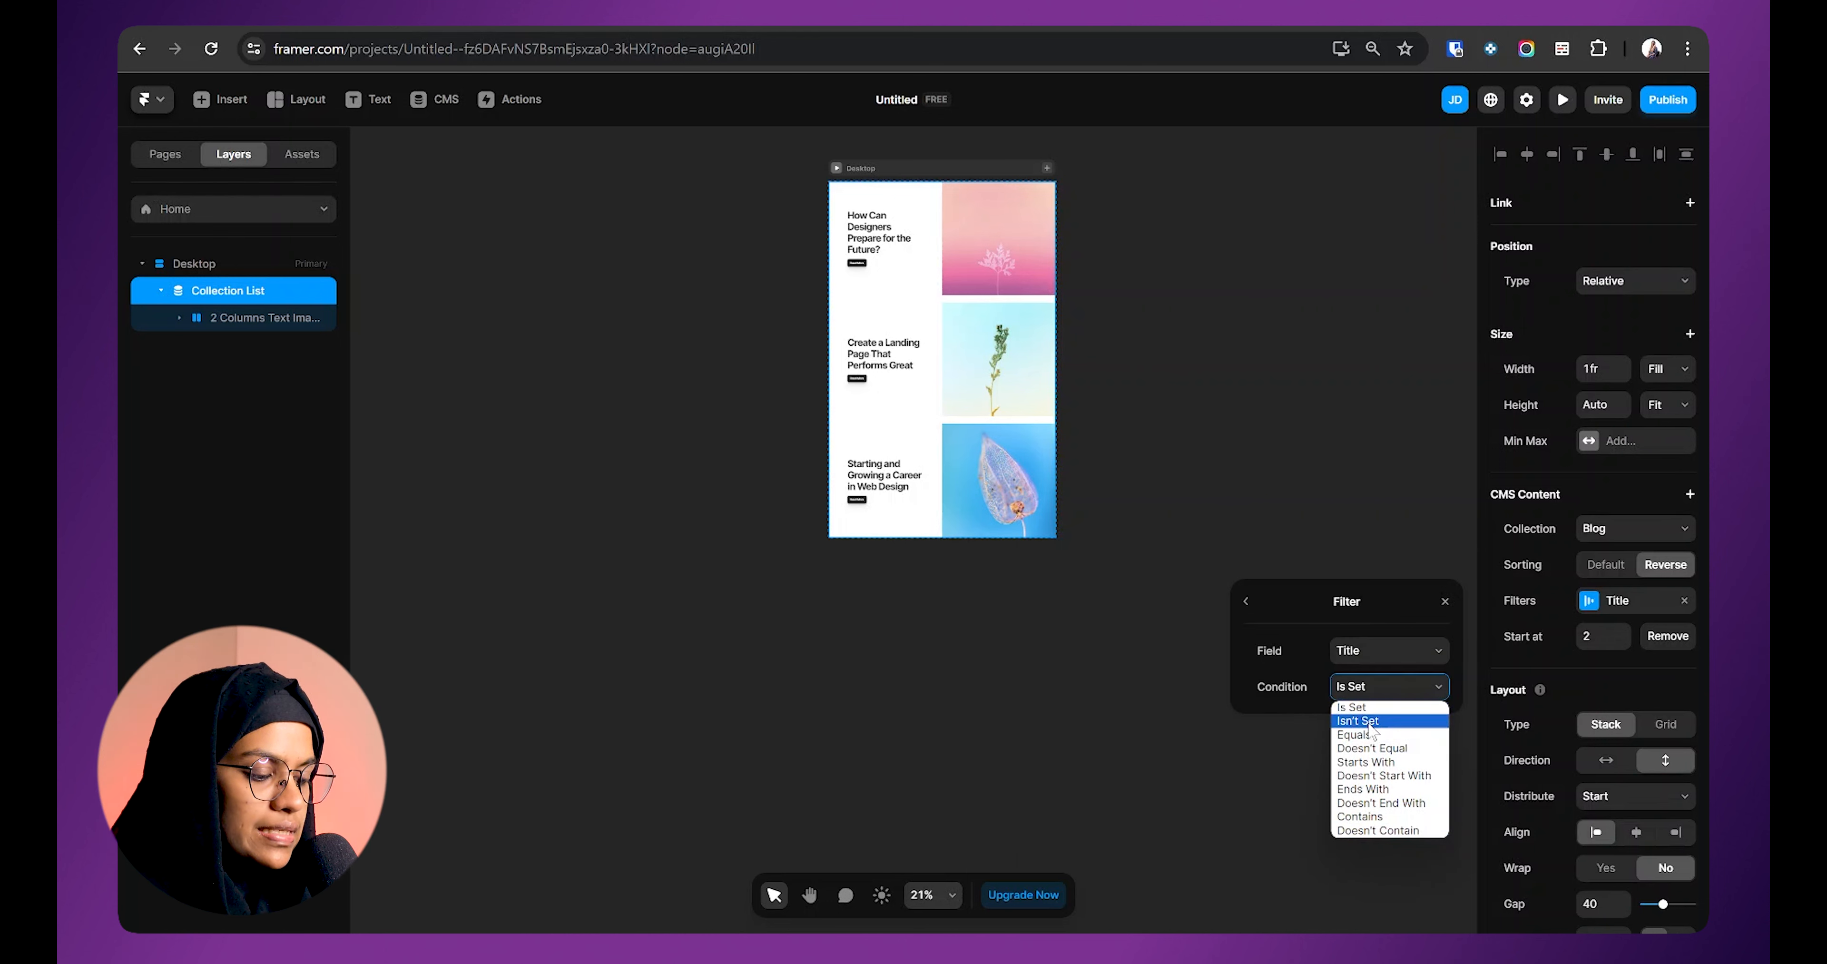
left_click(1365, 689)
left_click(1374, 693)
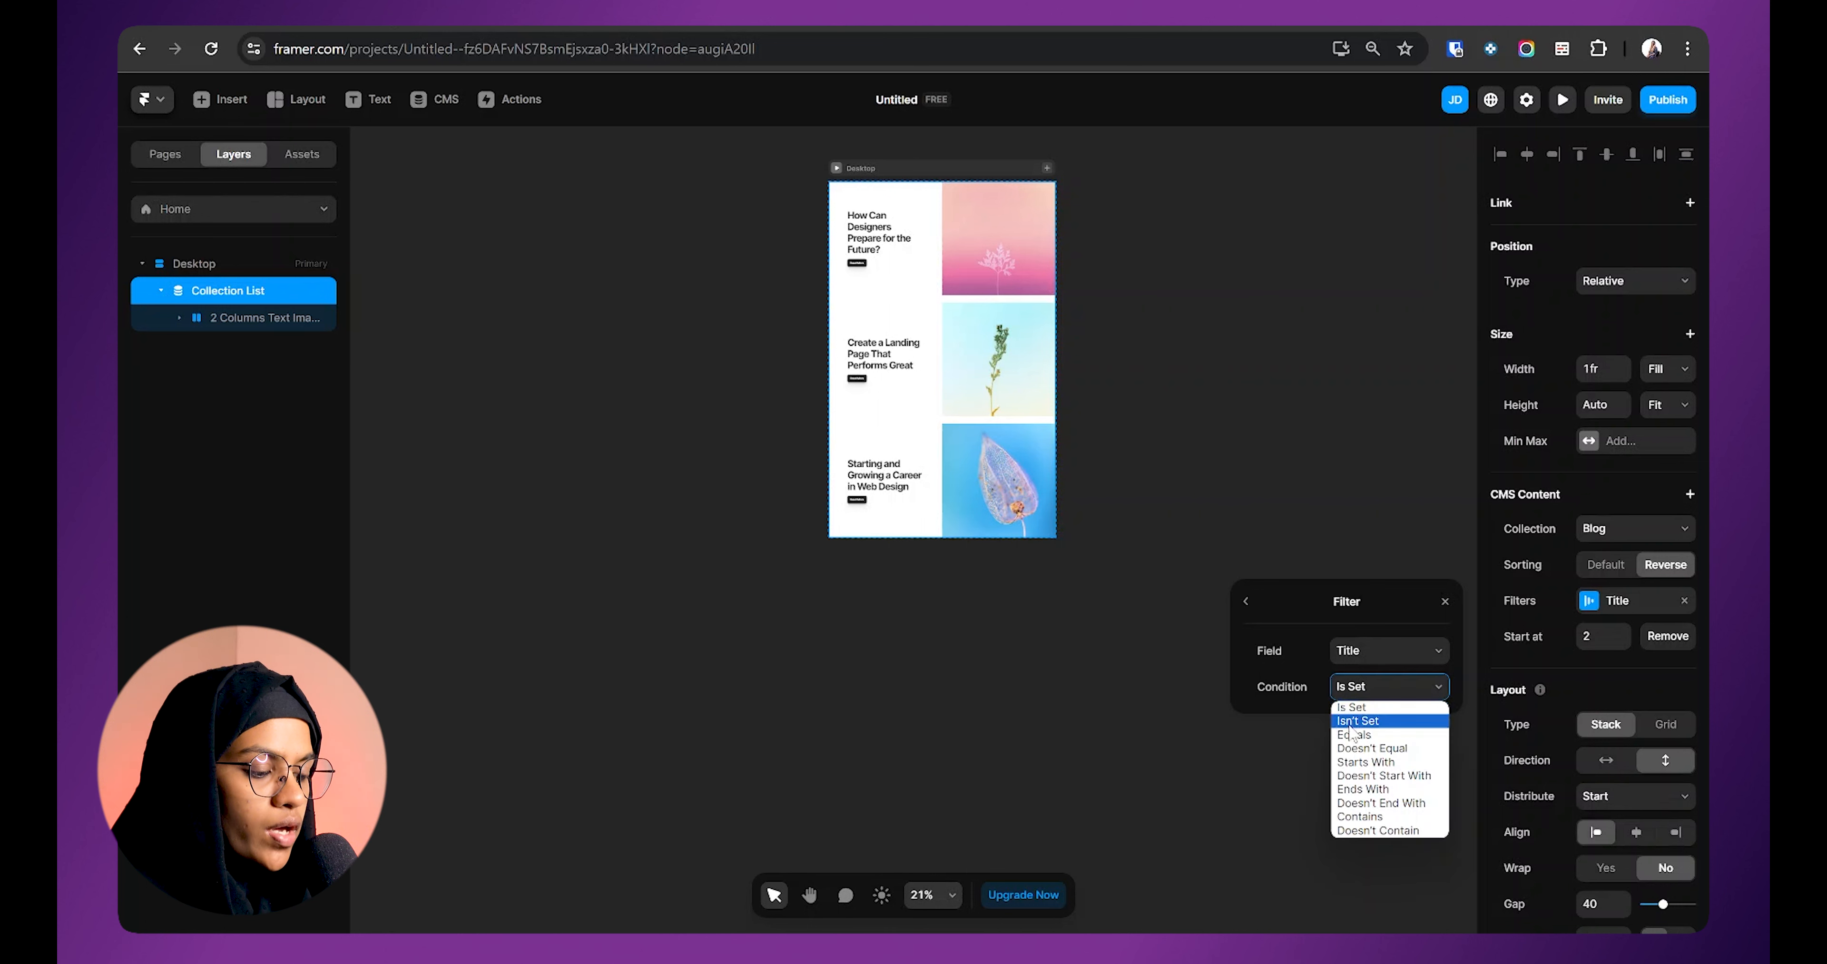
left_click(1355, 714)
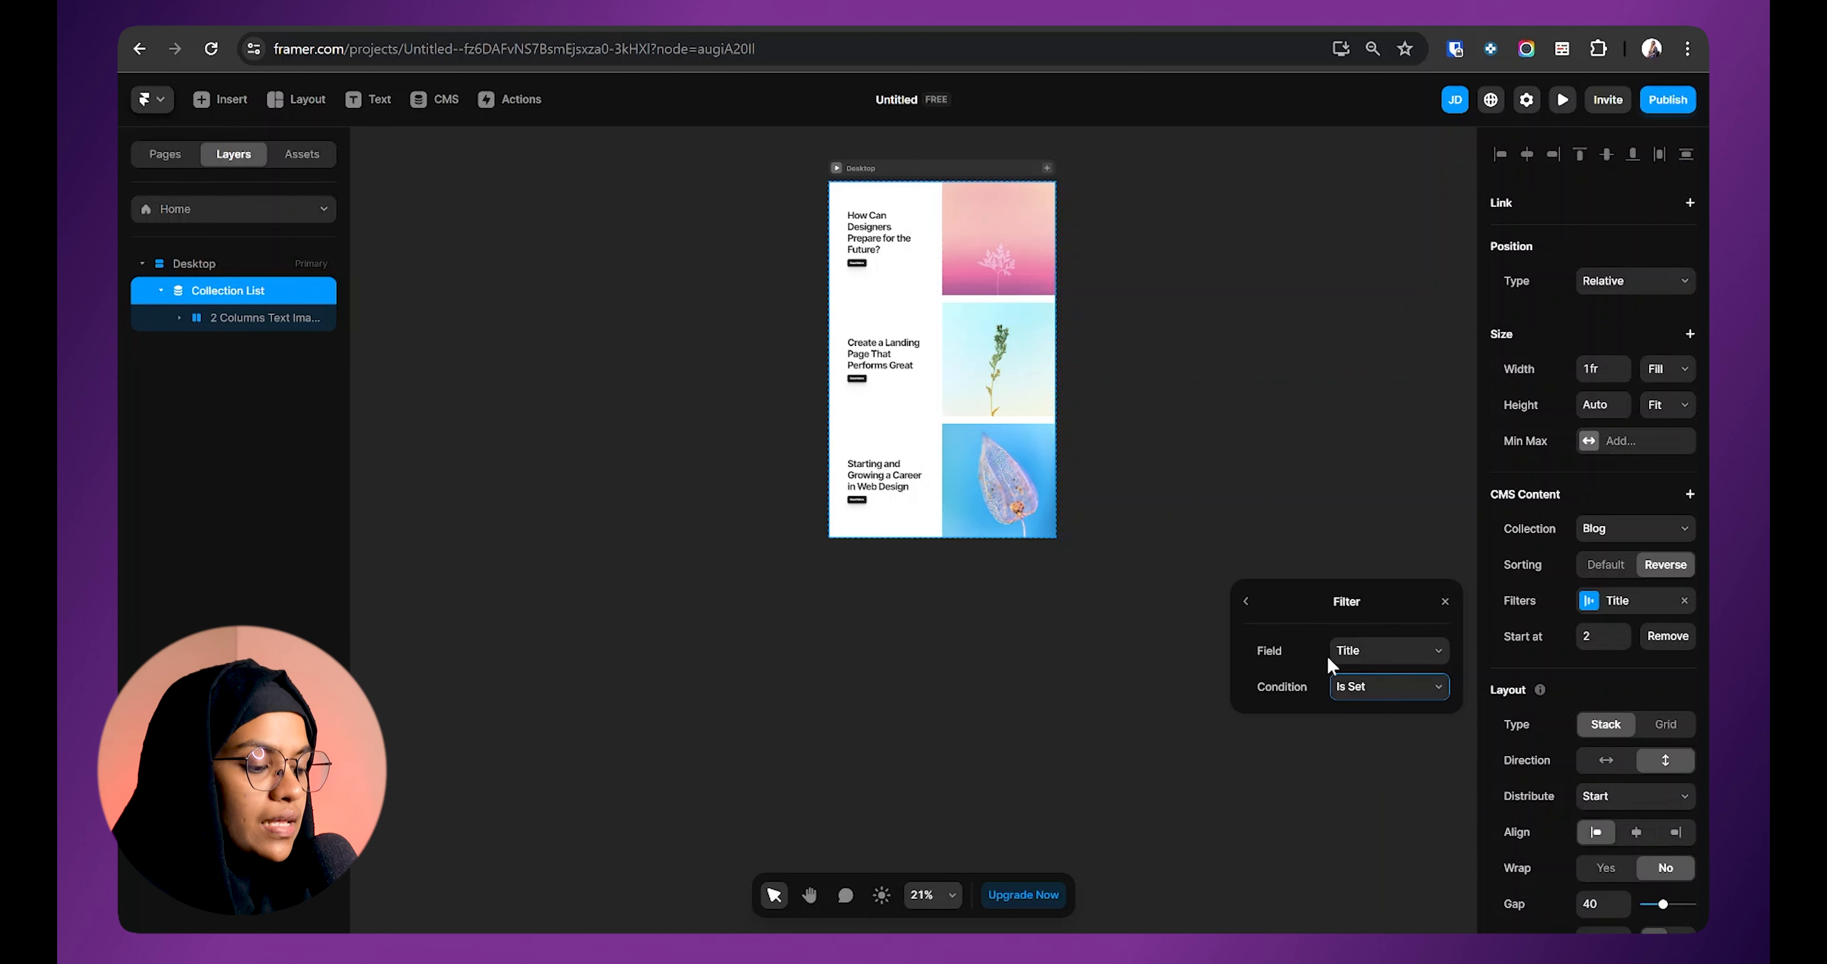
Step: Check the Starting and Growing a Career post in the Blog CMS and return to the canvas
left_click(444, 100)
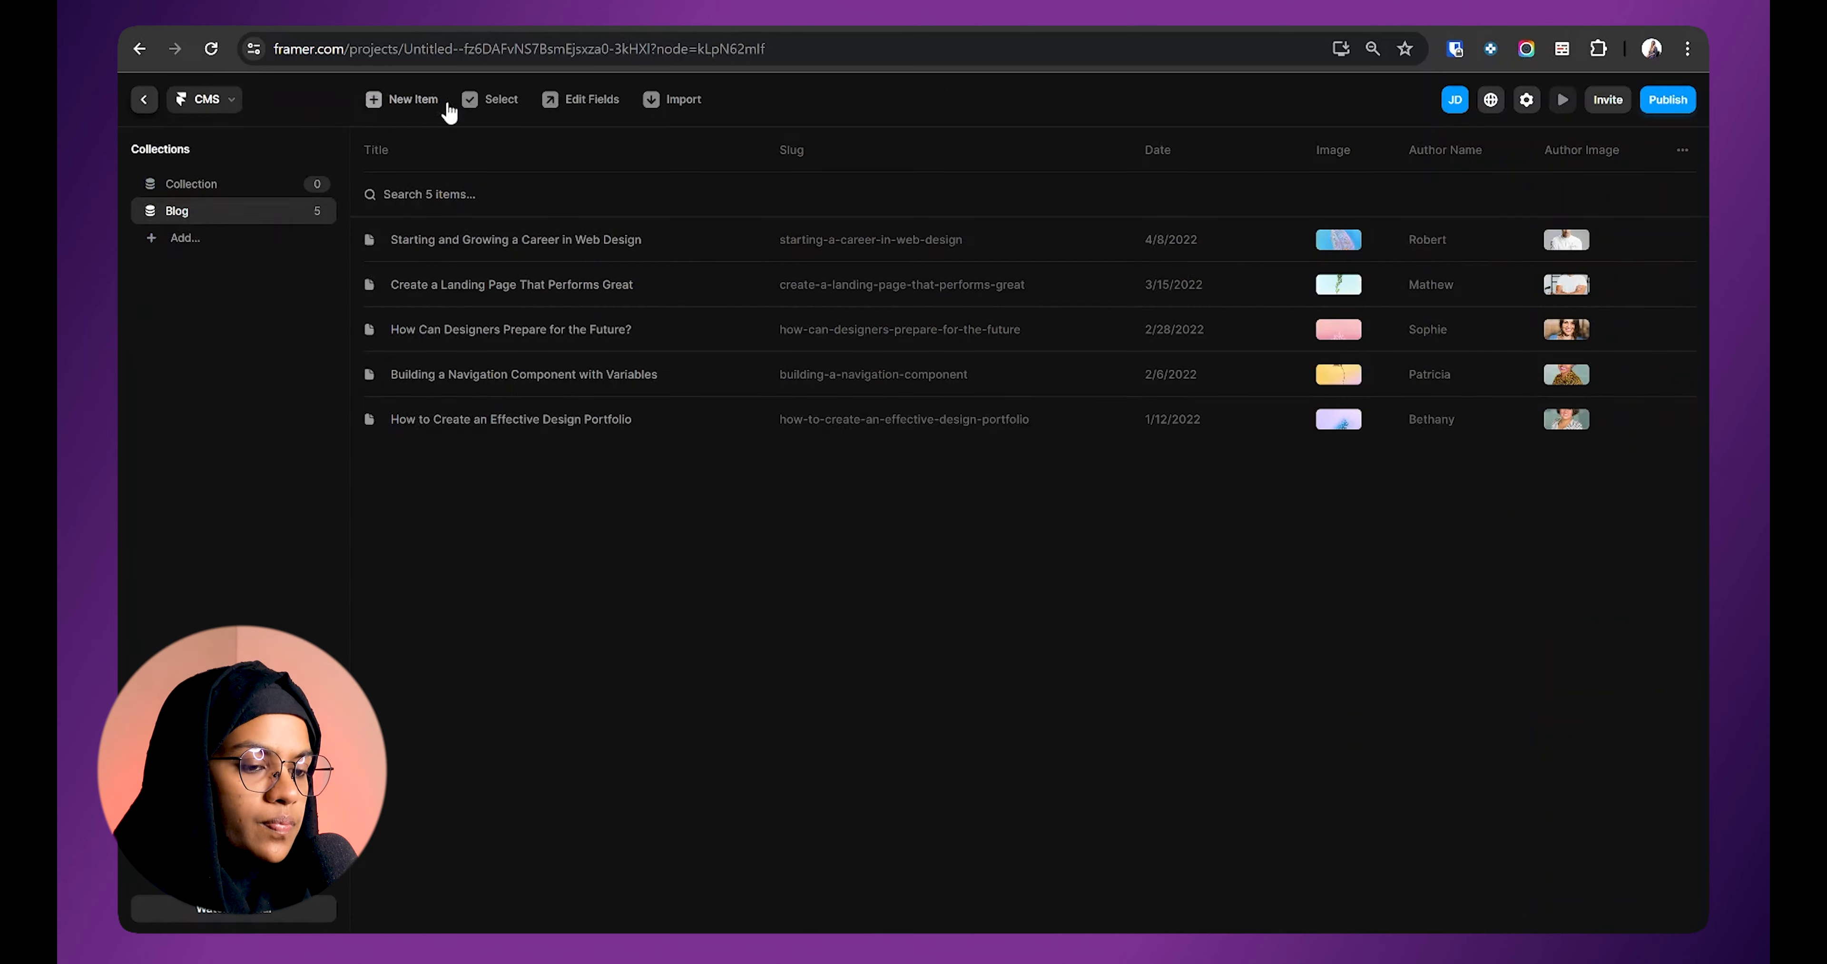
left_click(660, 244)
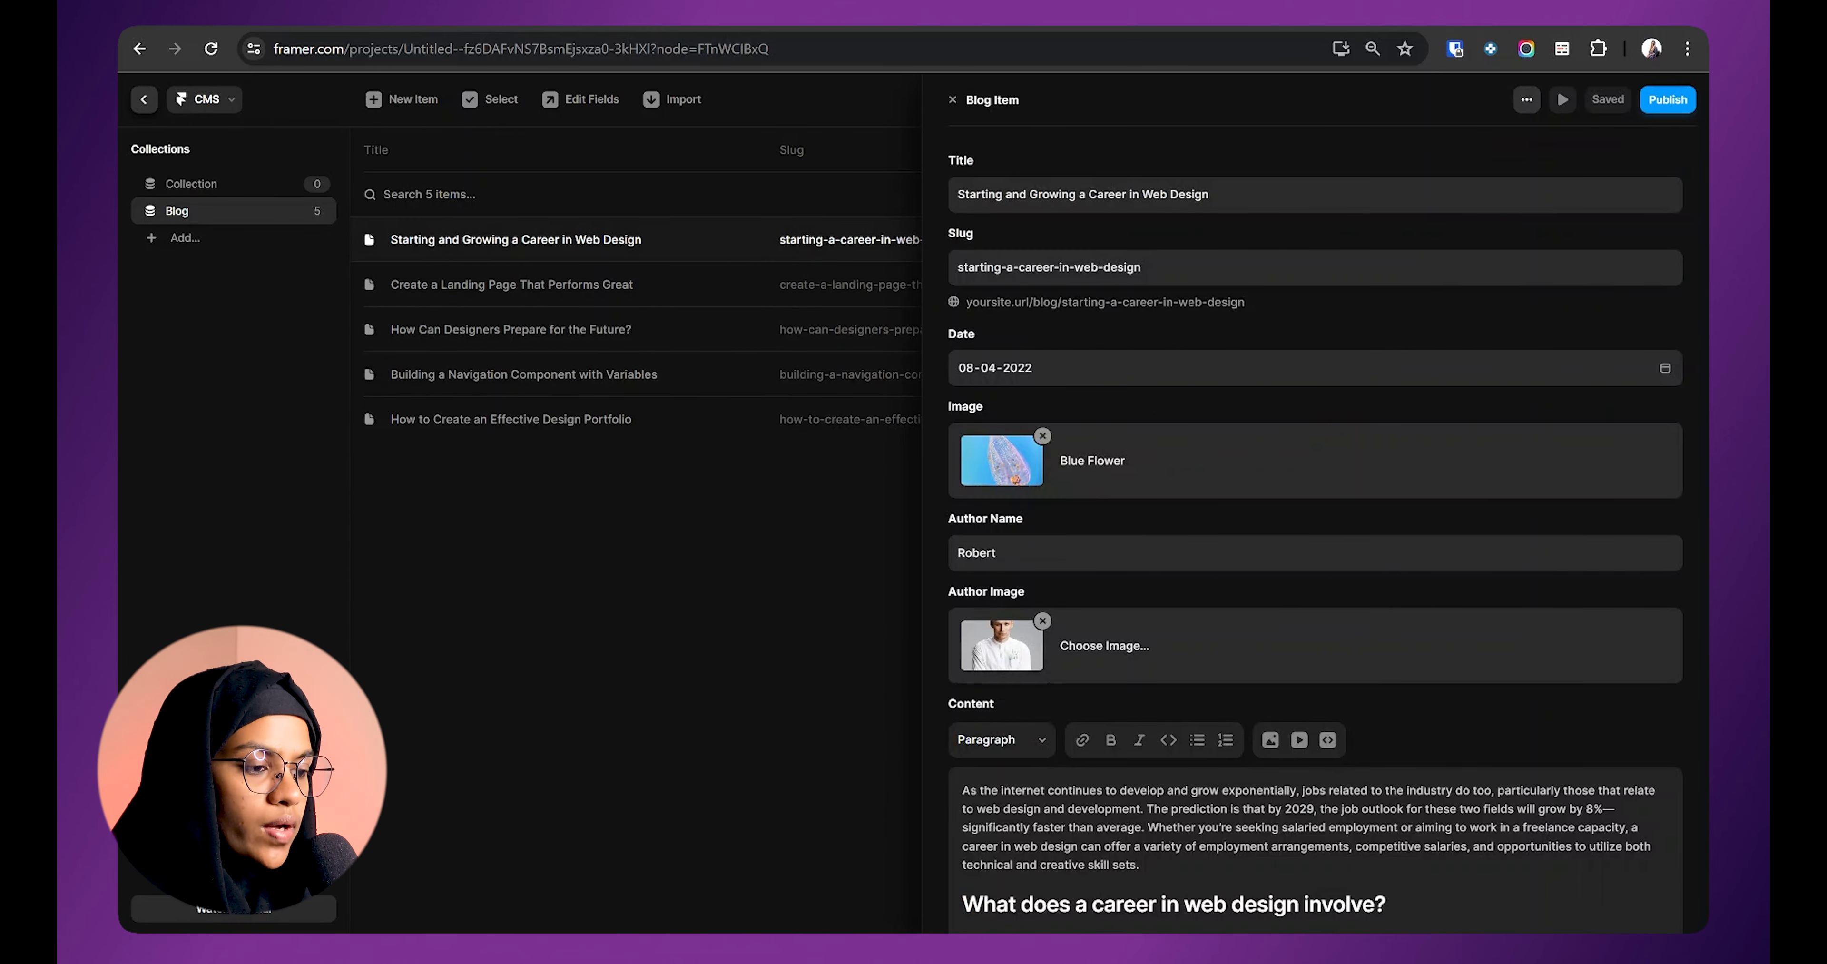
left_click(145, 99)
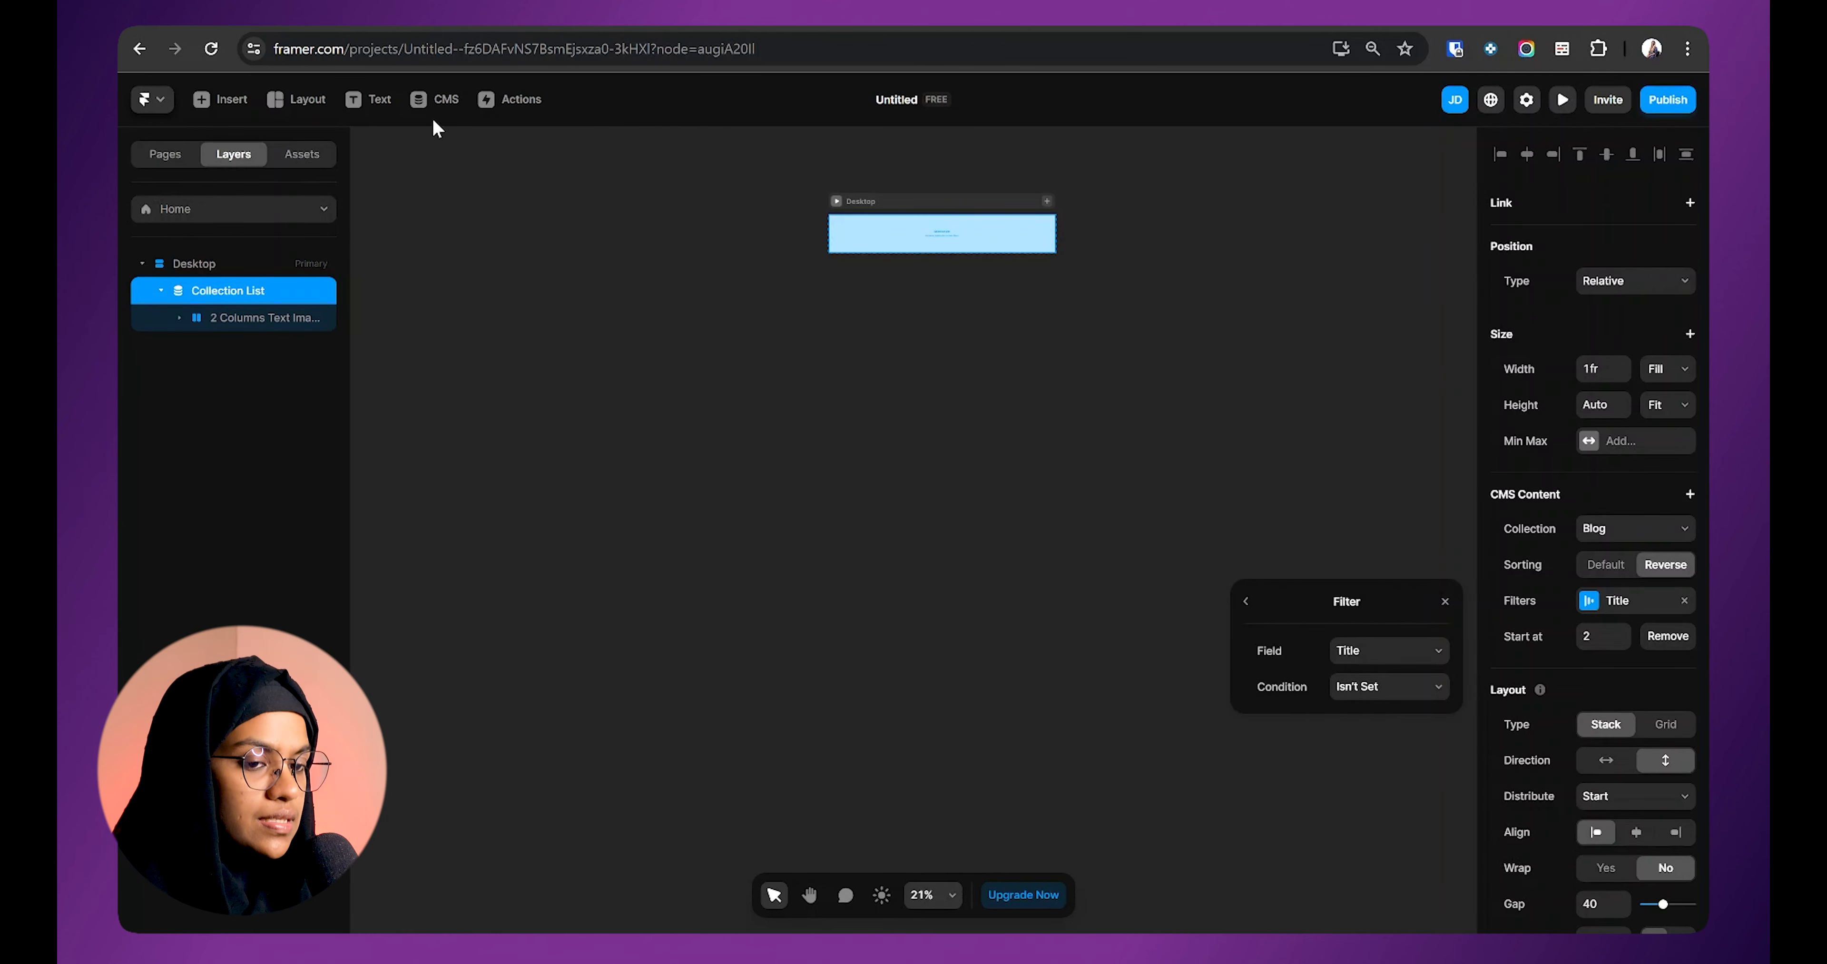
left_click(438, 104)
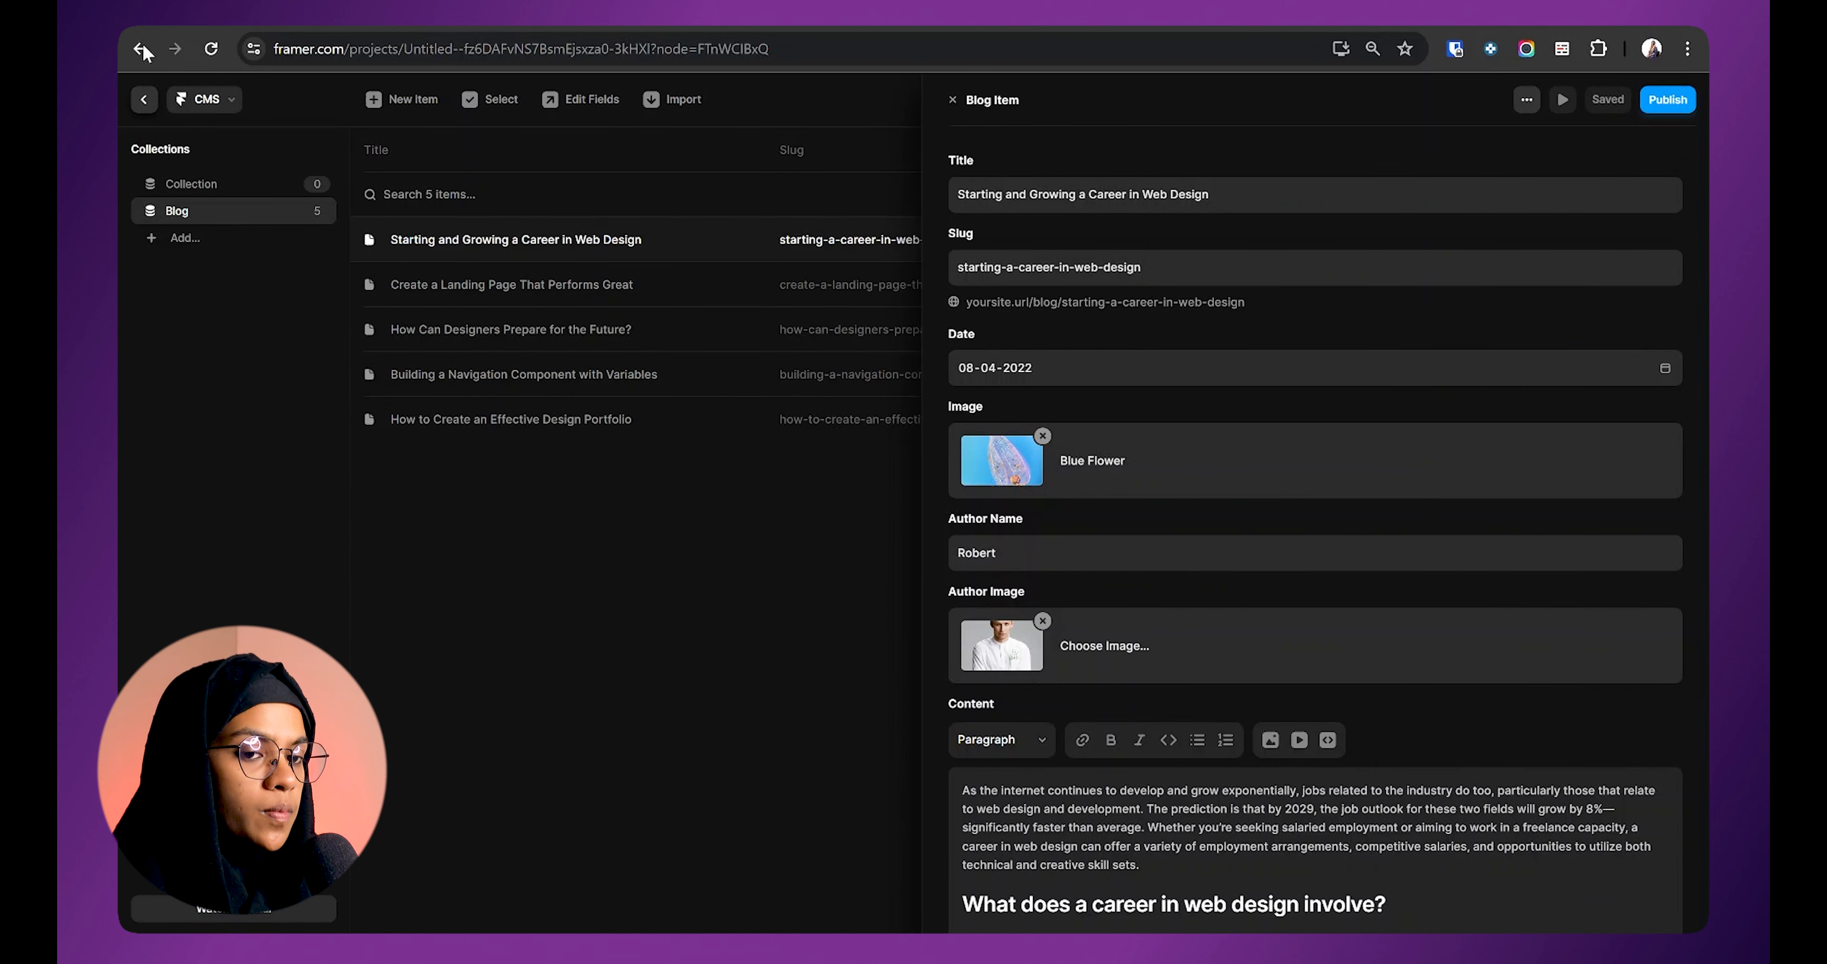
left_click(144, 100)
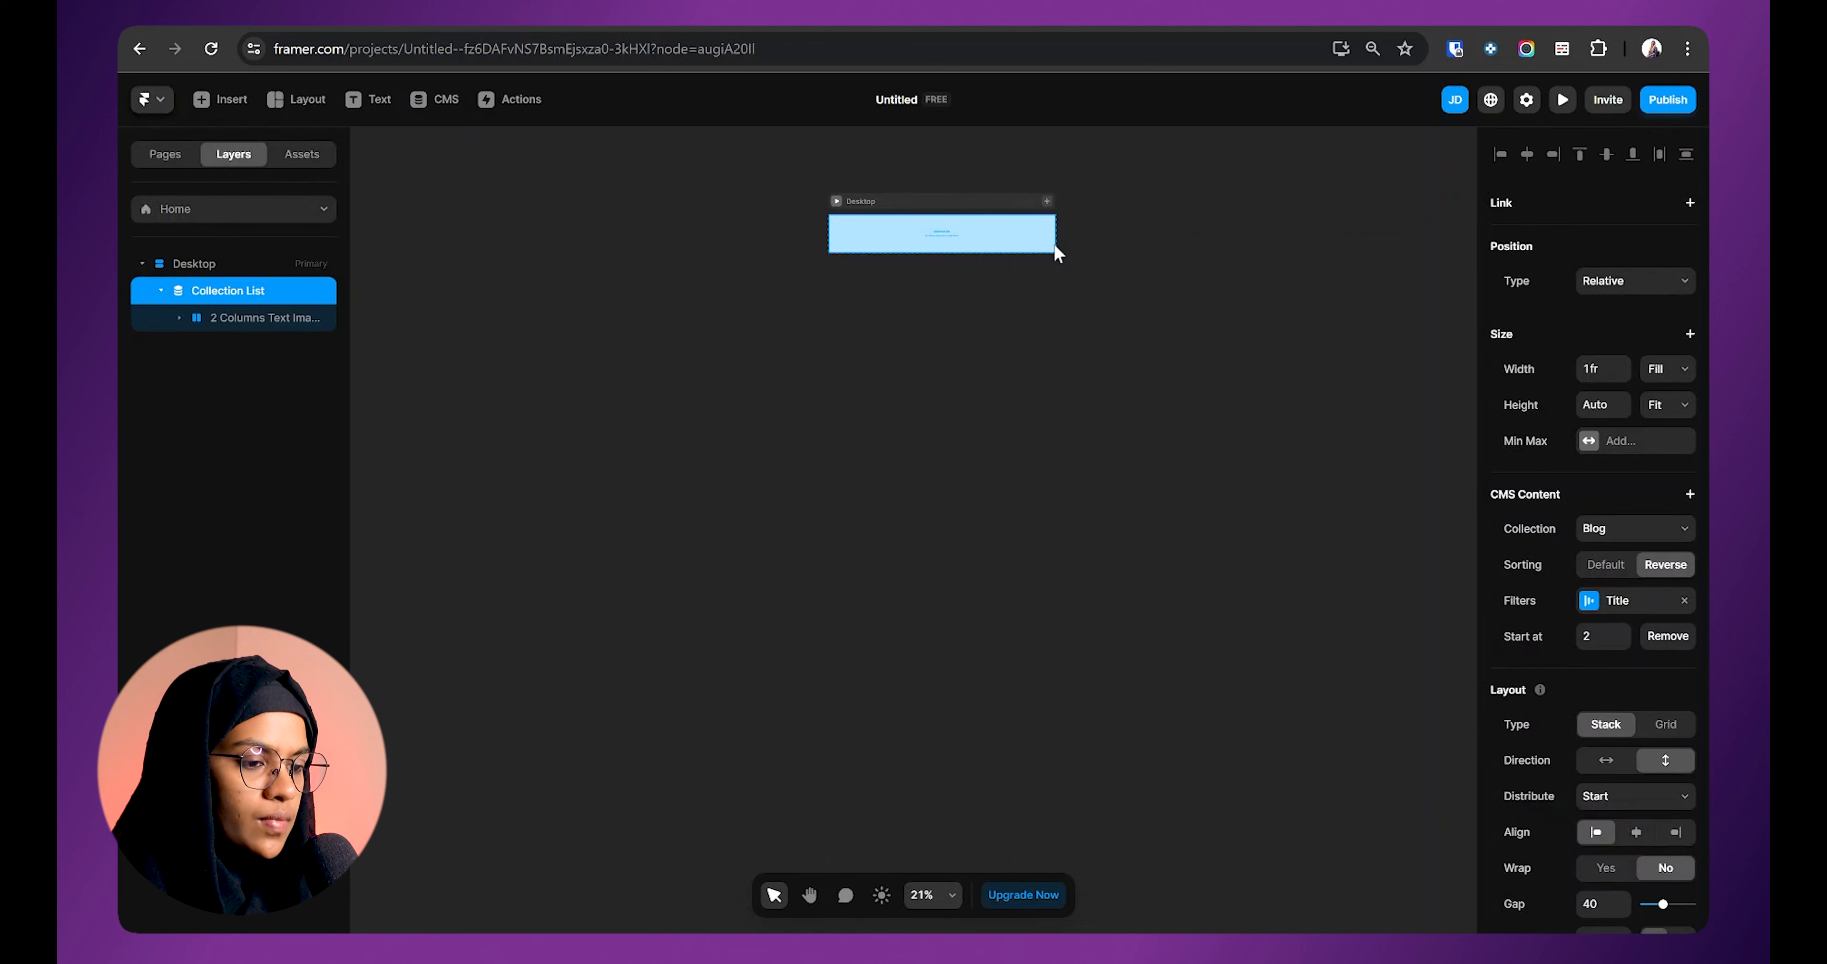
left_click(454, 99)
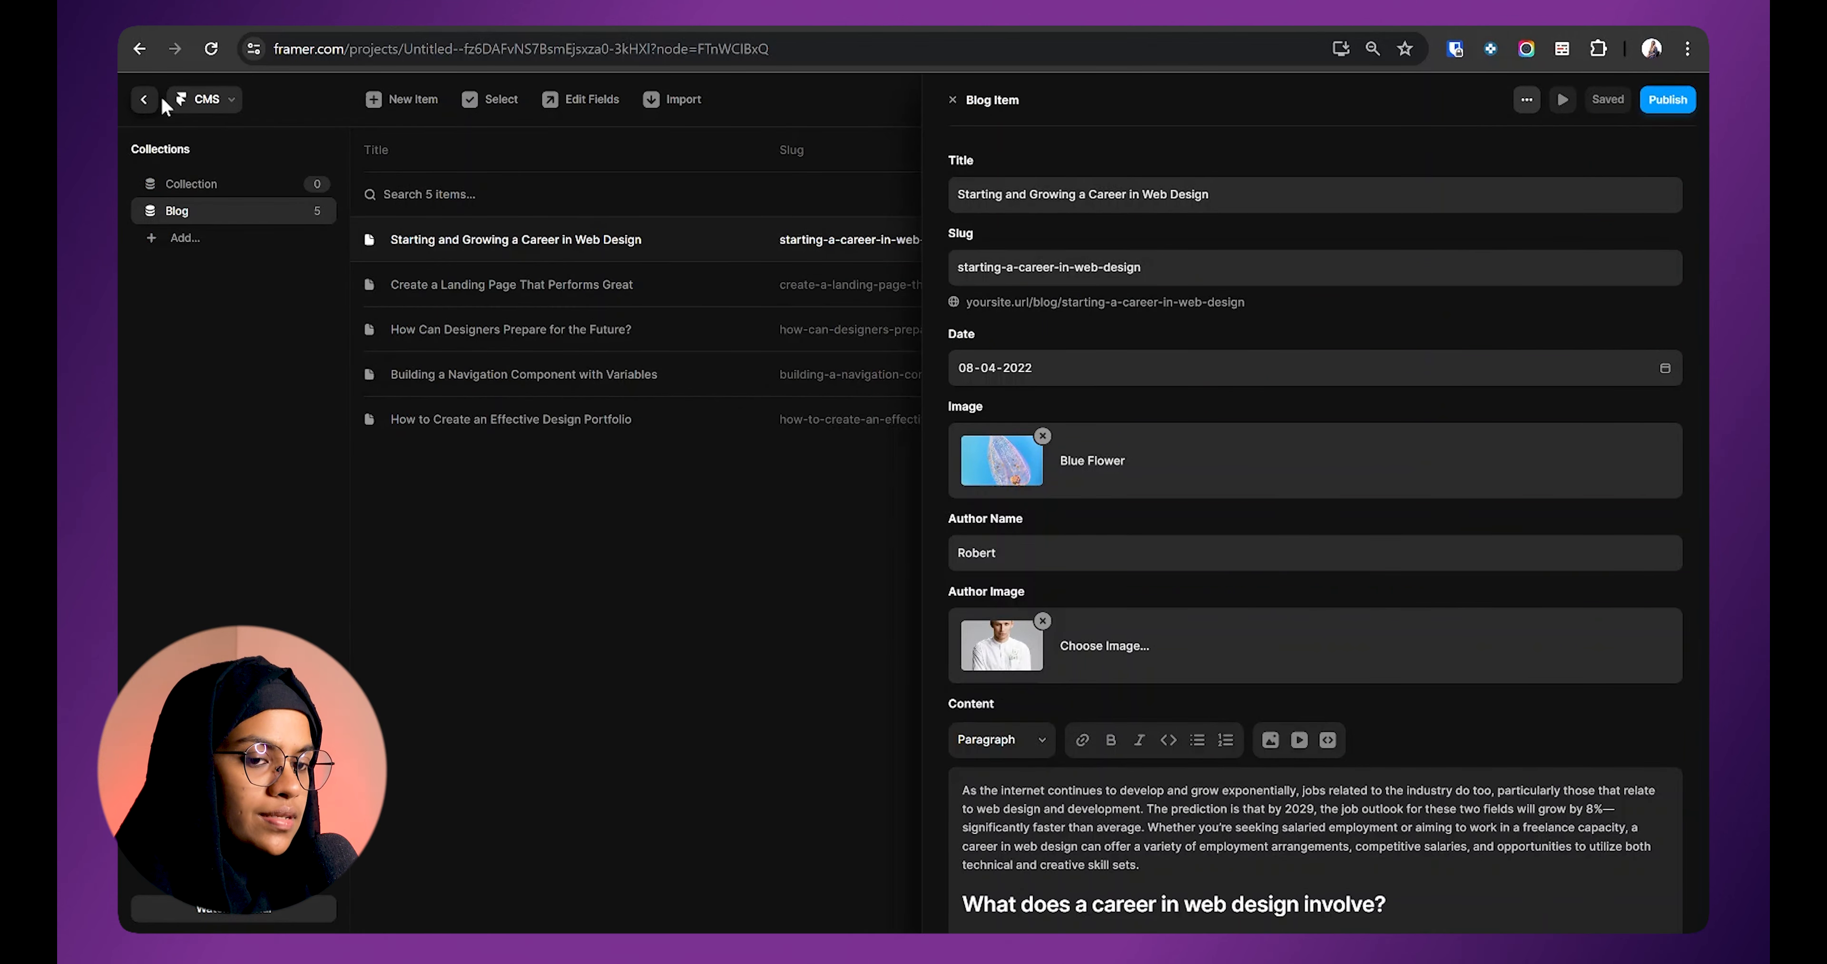
left_click(144, 100)
left_click(1367, 691)
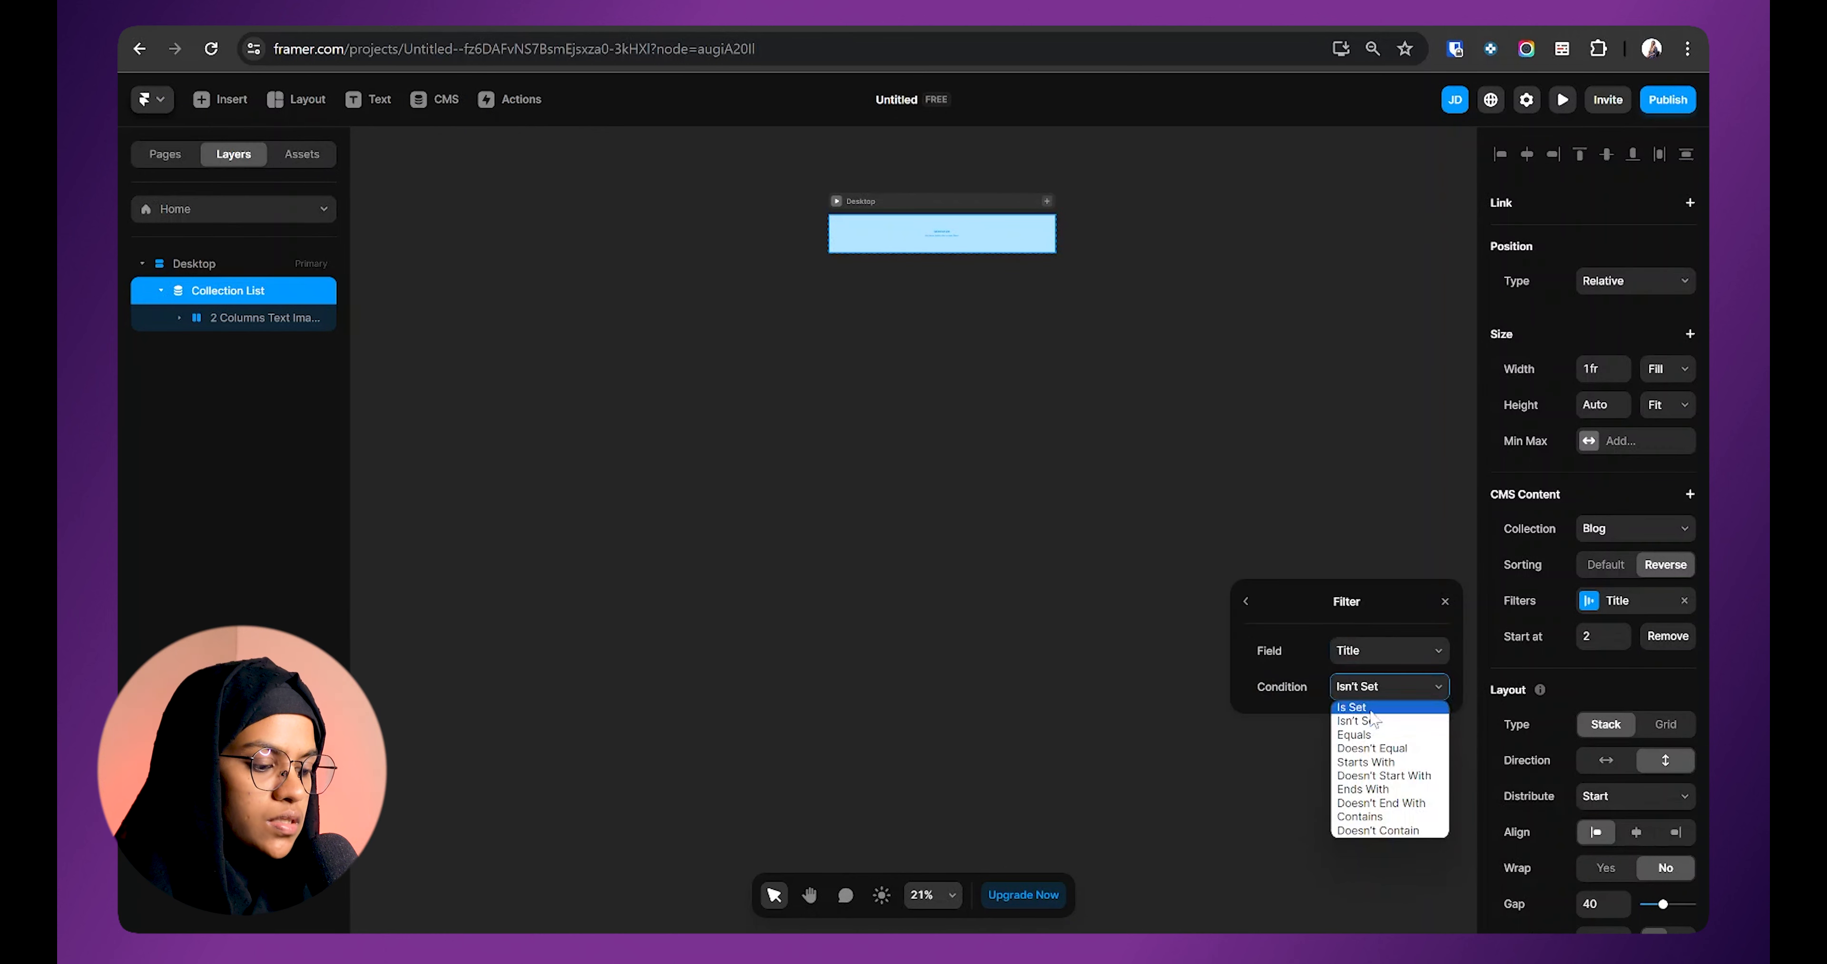
Step: Try the Equals and Doesn't Equal conditions on the Title filter
left_click(1375, 737)
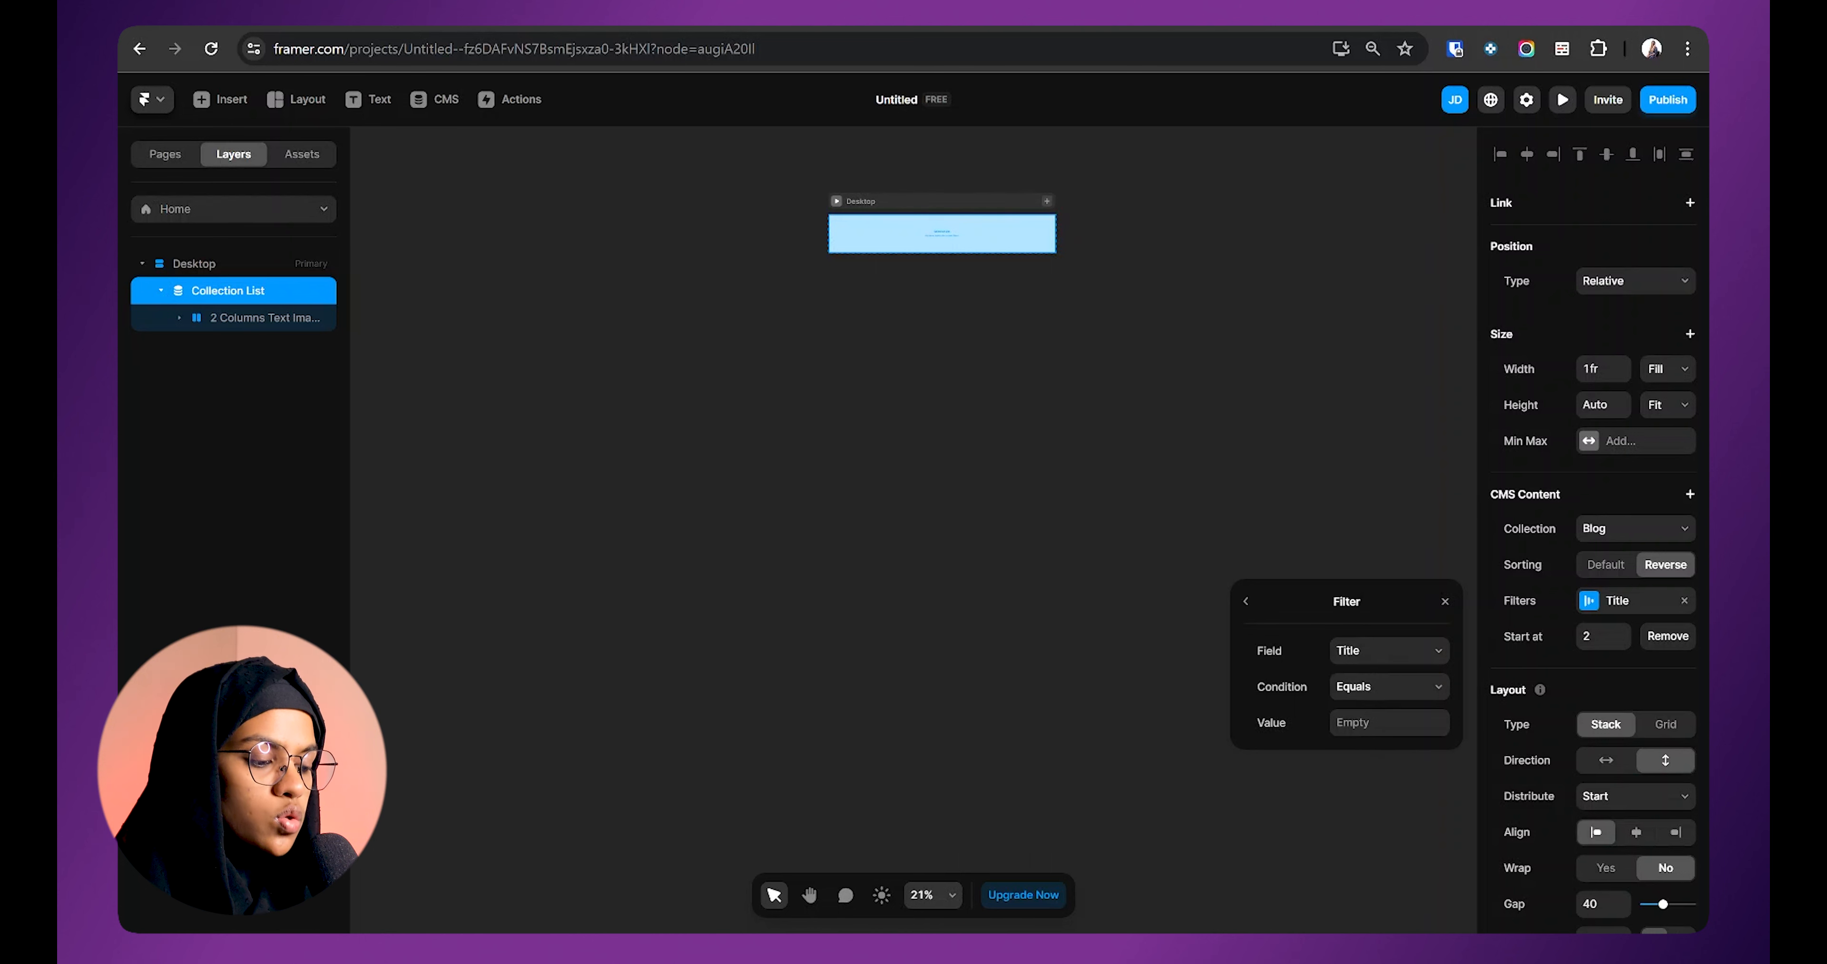
left_click(1388, 723)
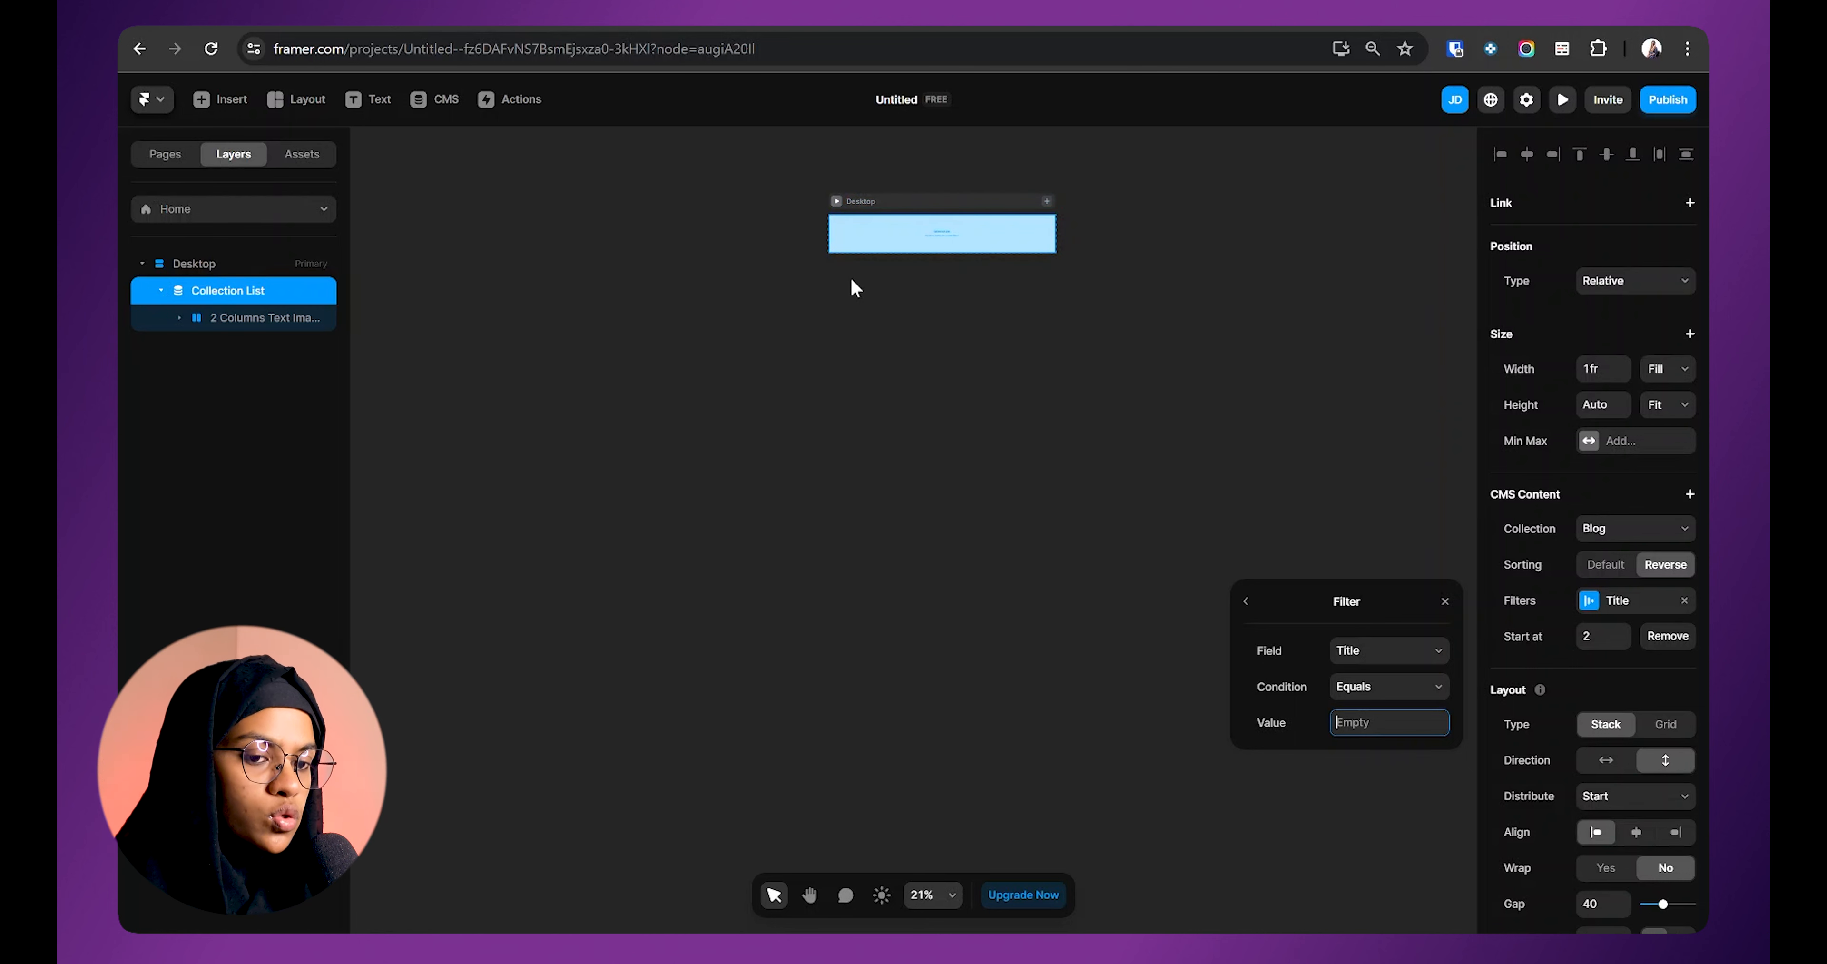
left_click(1387, 686)
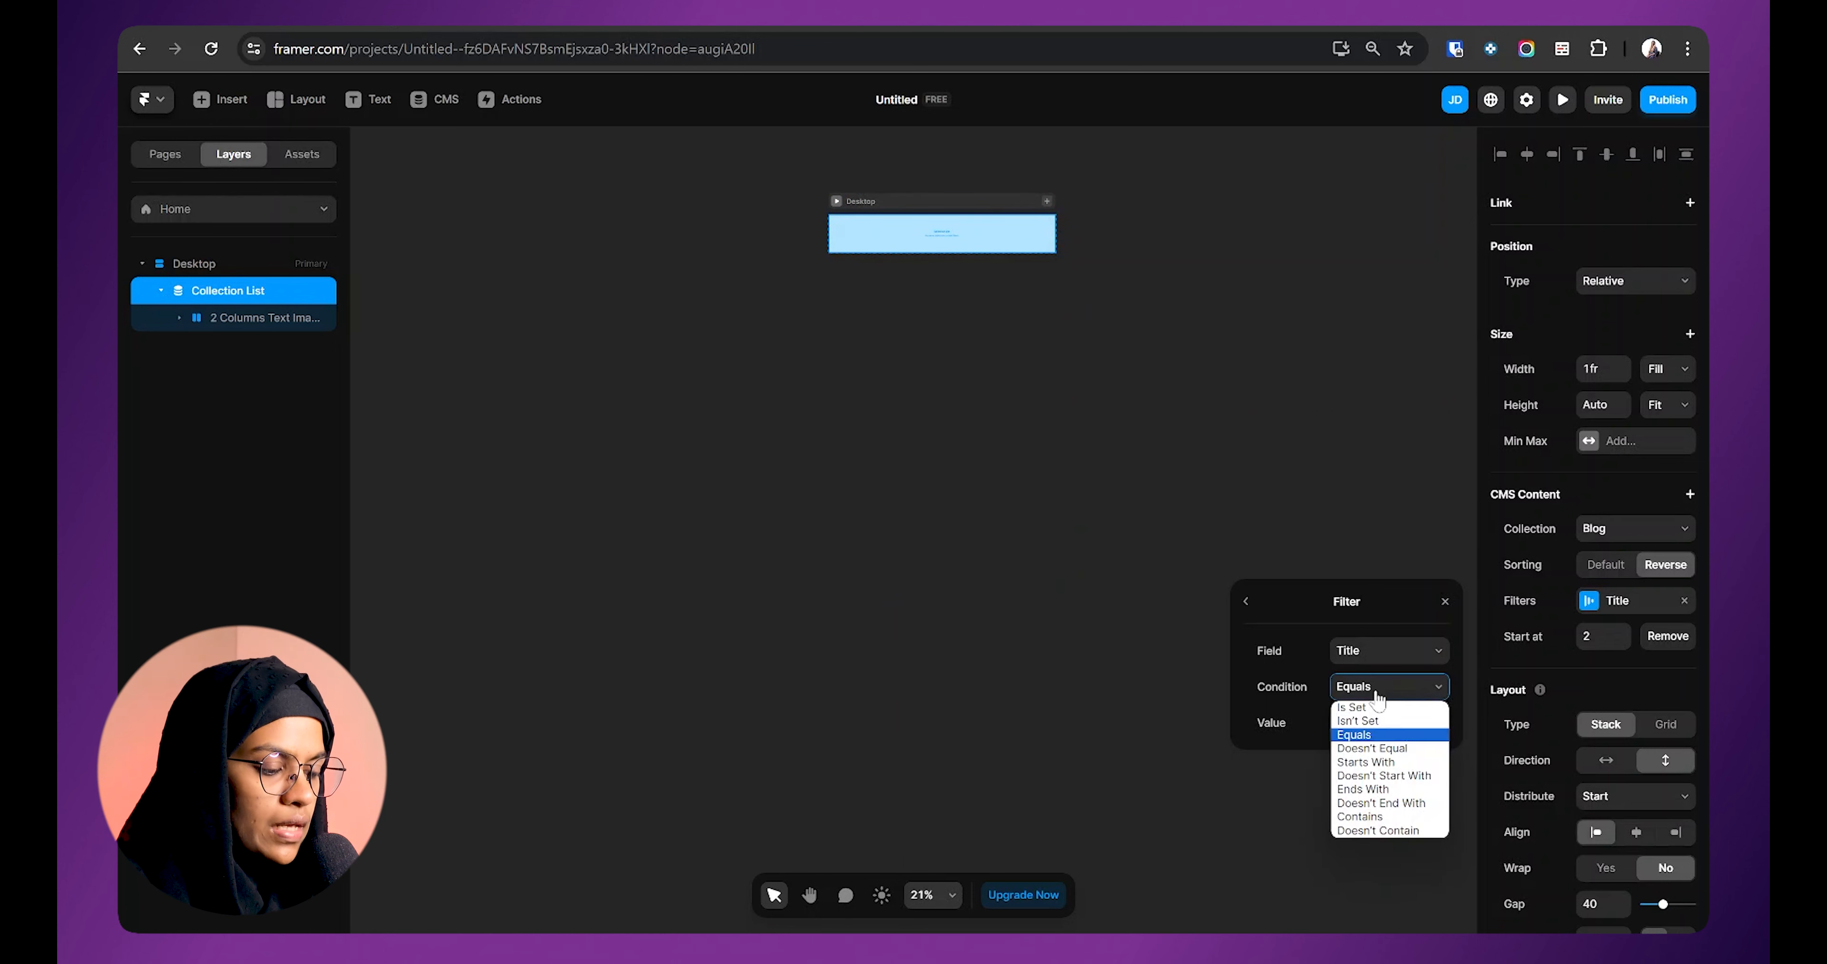
left_click(1388, 748)
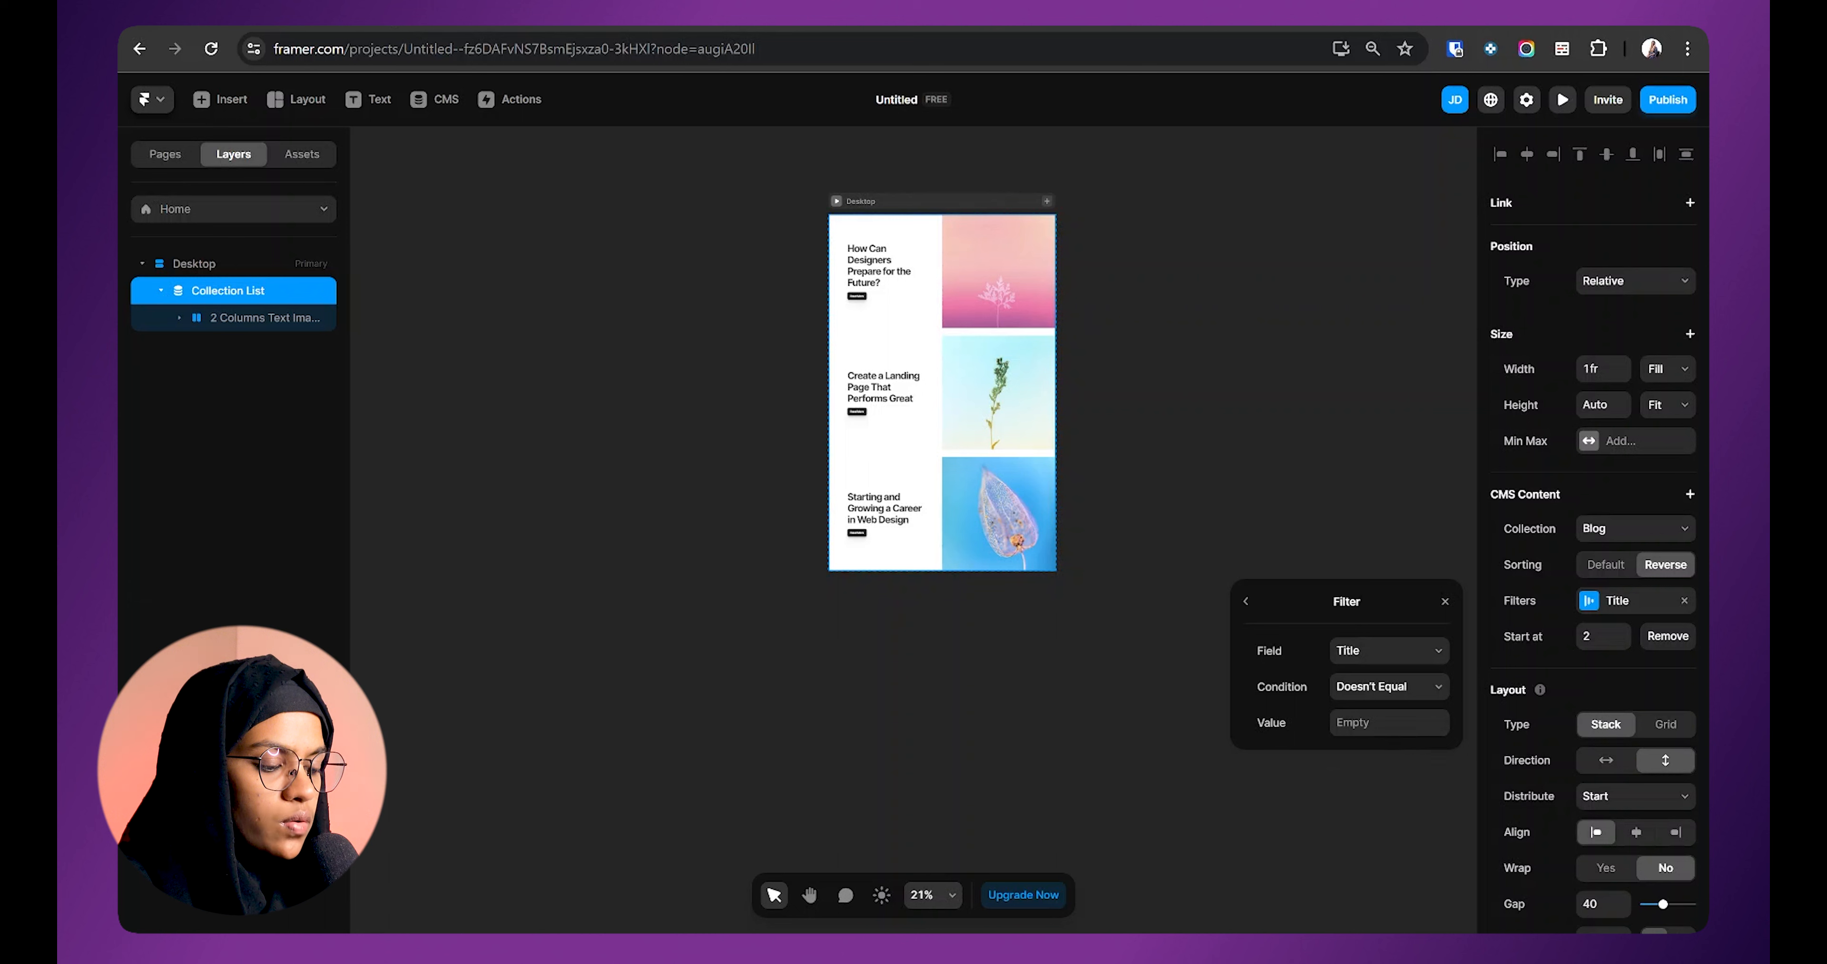
left_click(1382, 723)
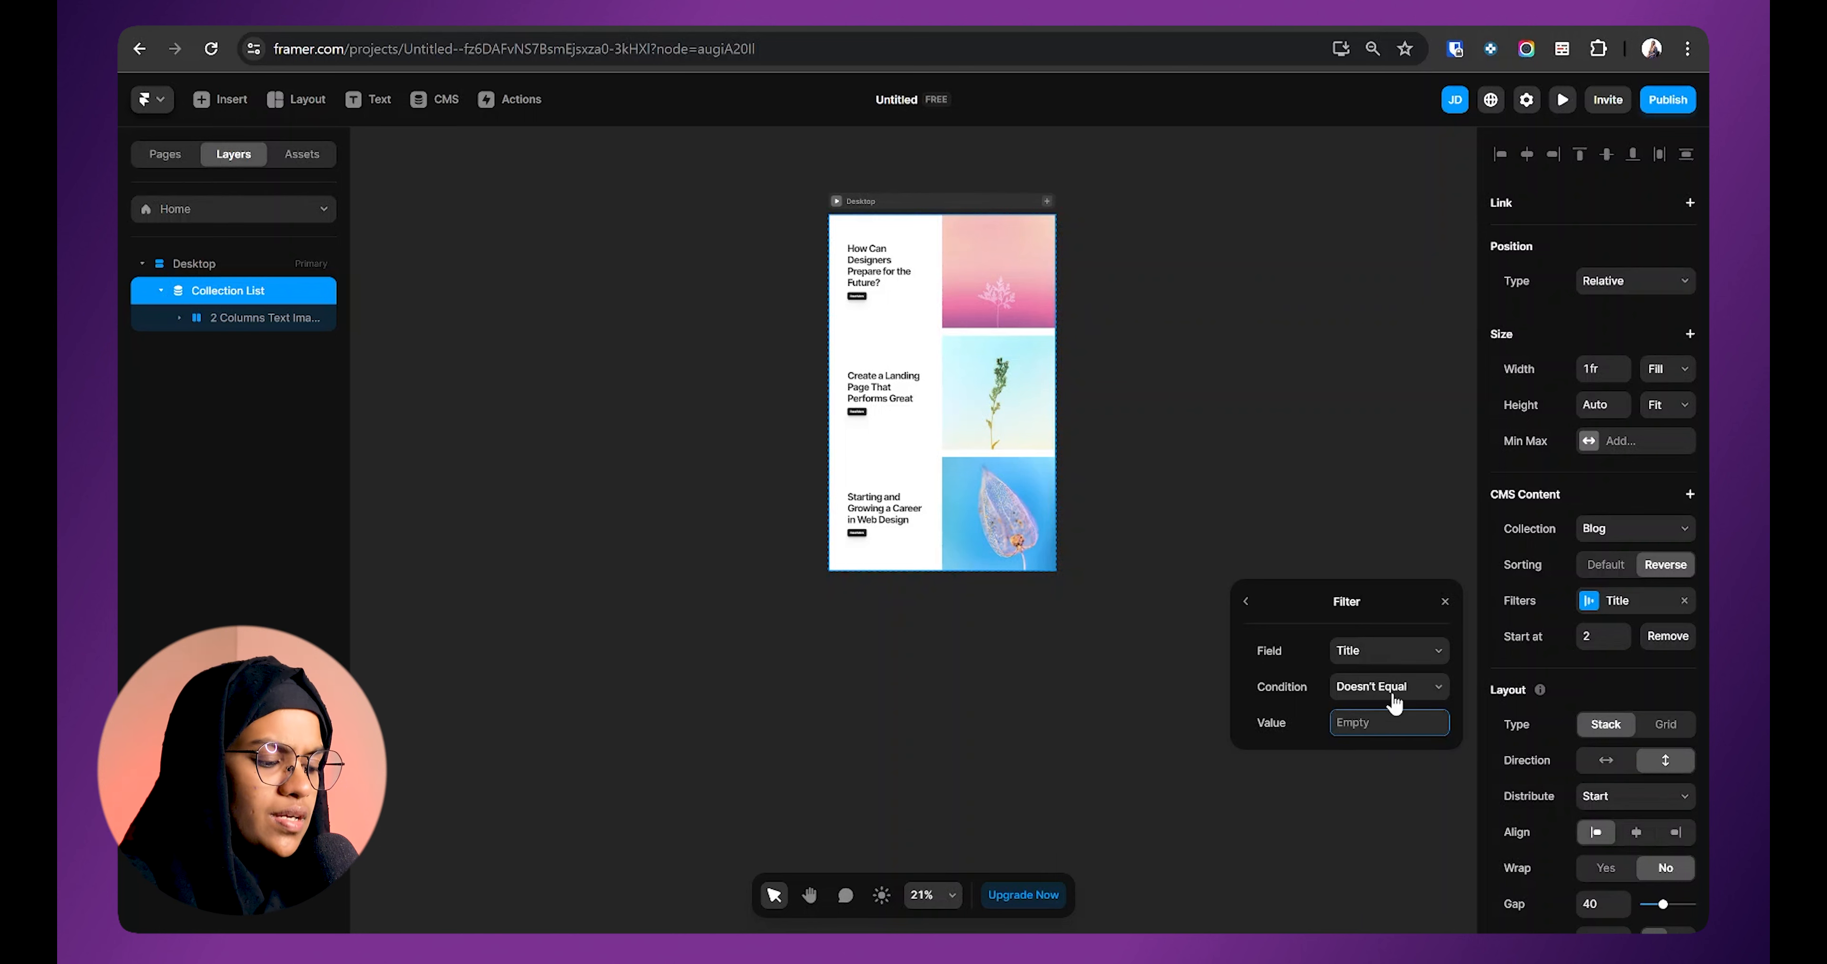
Step: Filter titles that start with How and remove the Start at offset
left_click(1378, 691)
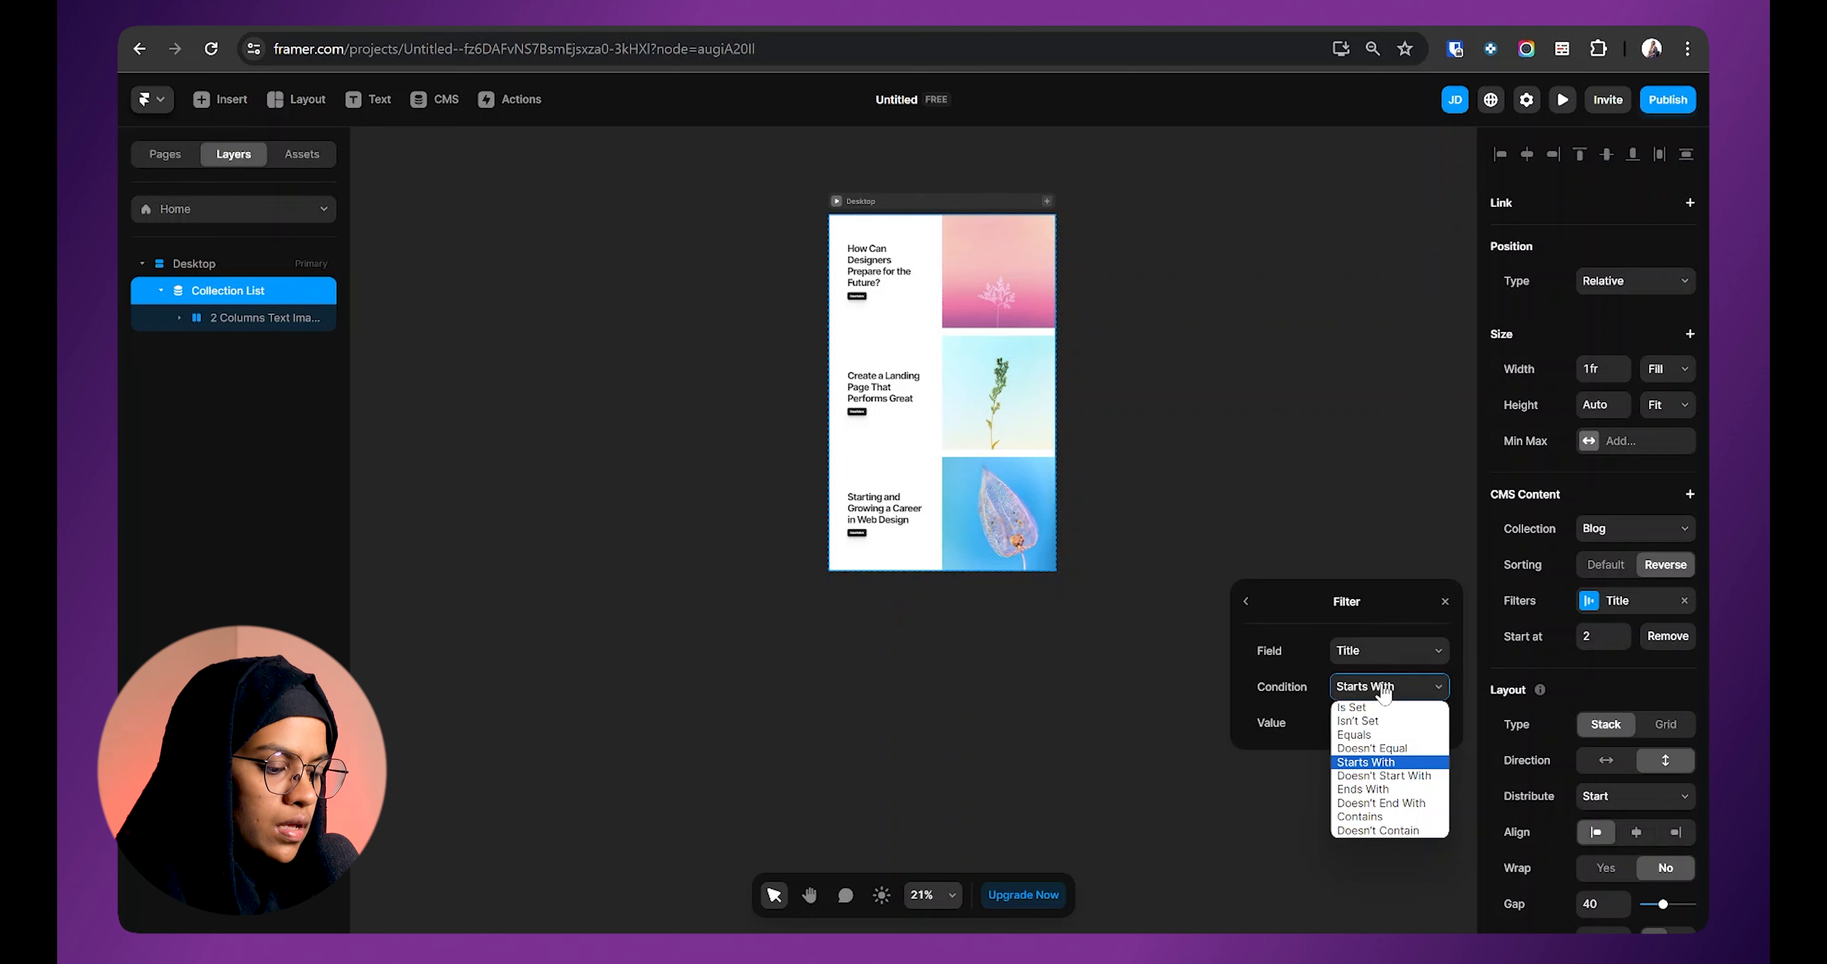
left_click(1377, 763)
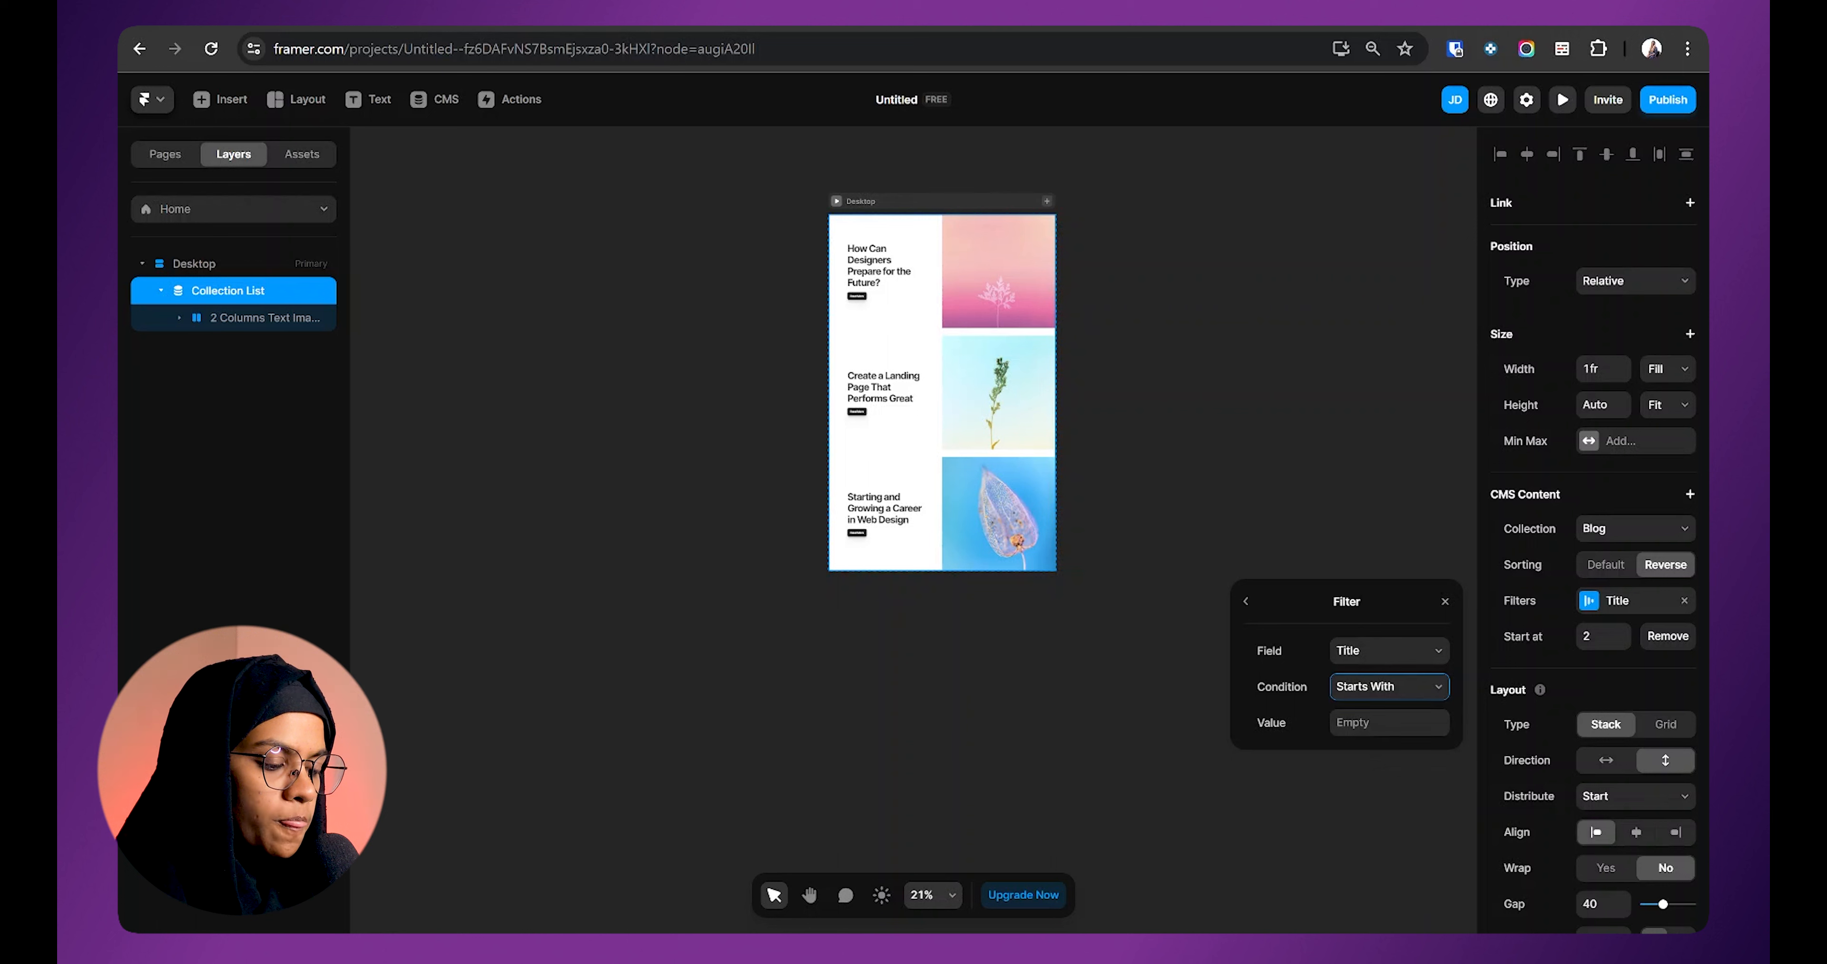
left_click(1377, 723)
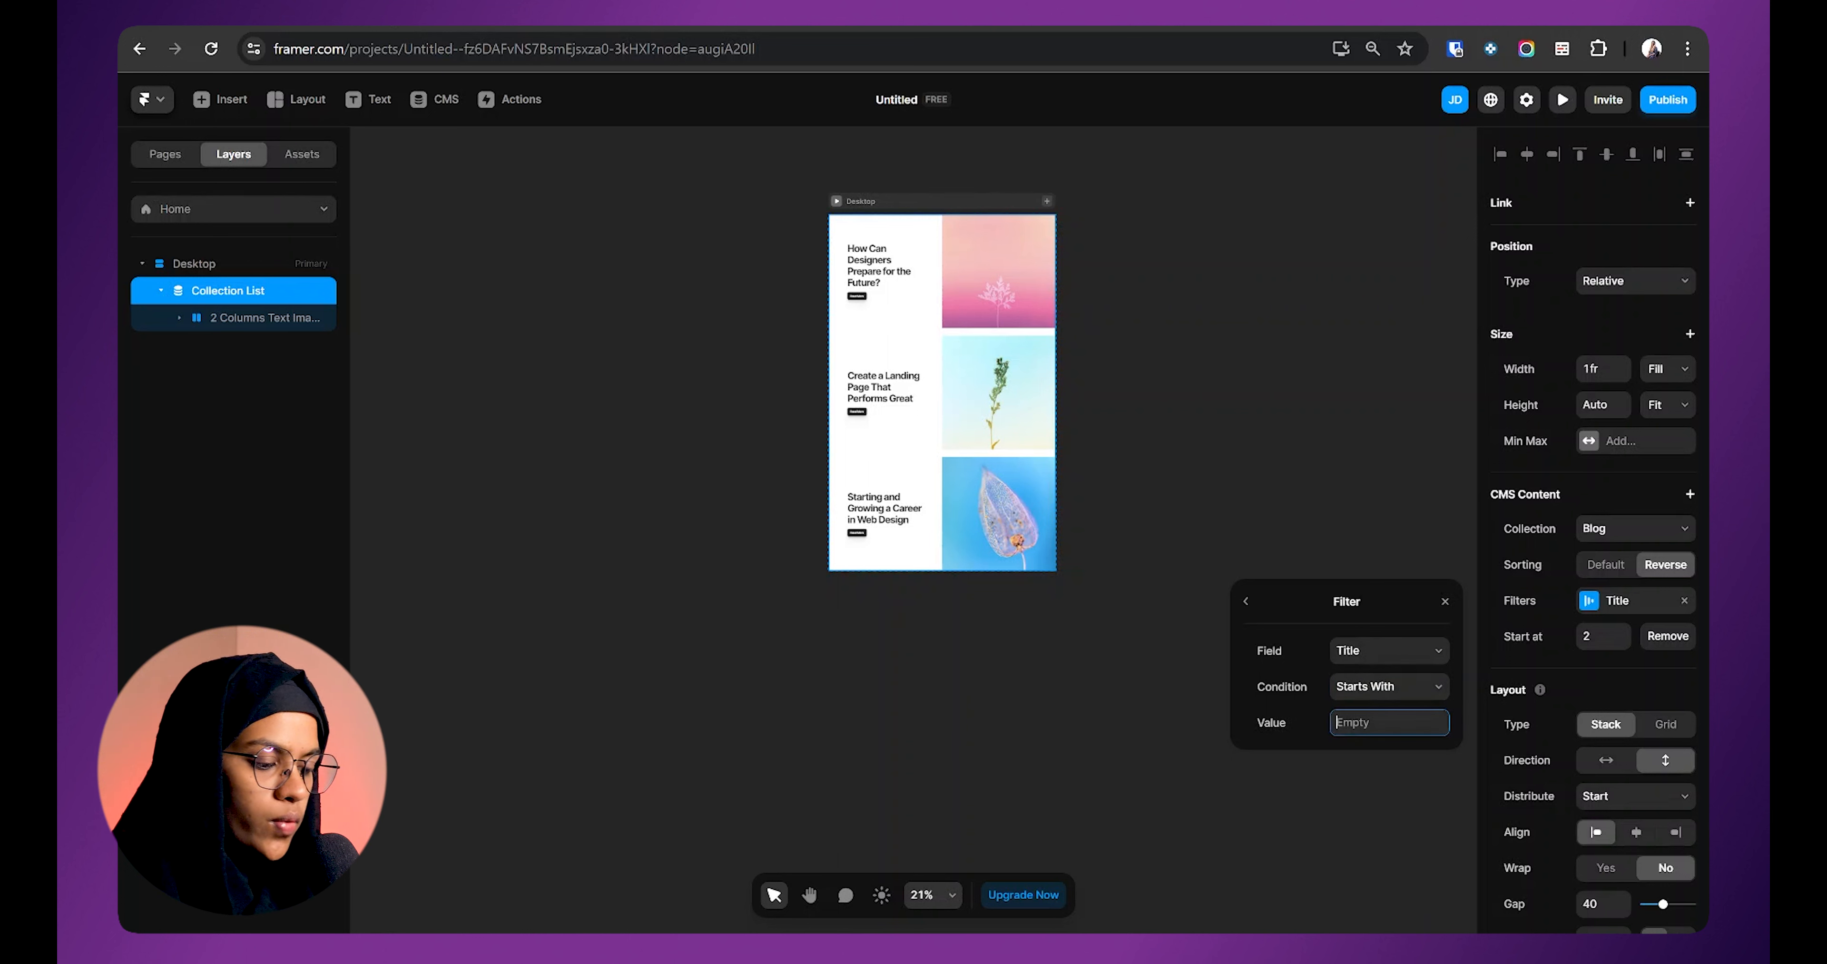
type("How")
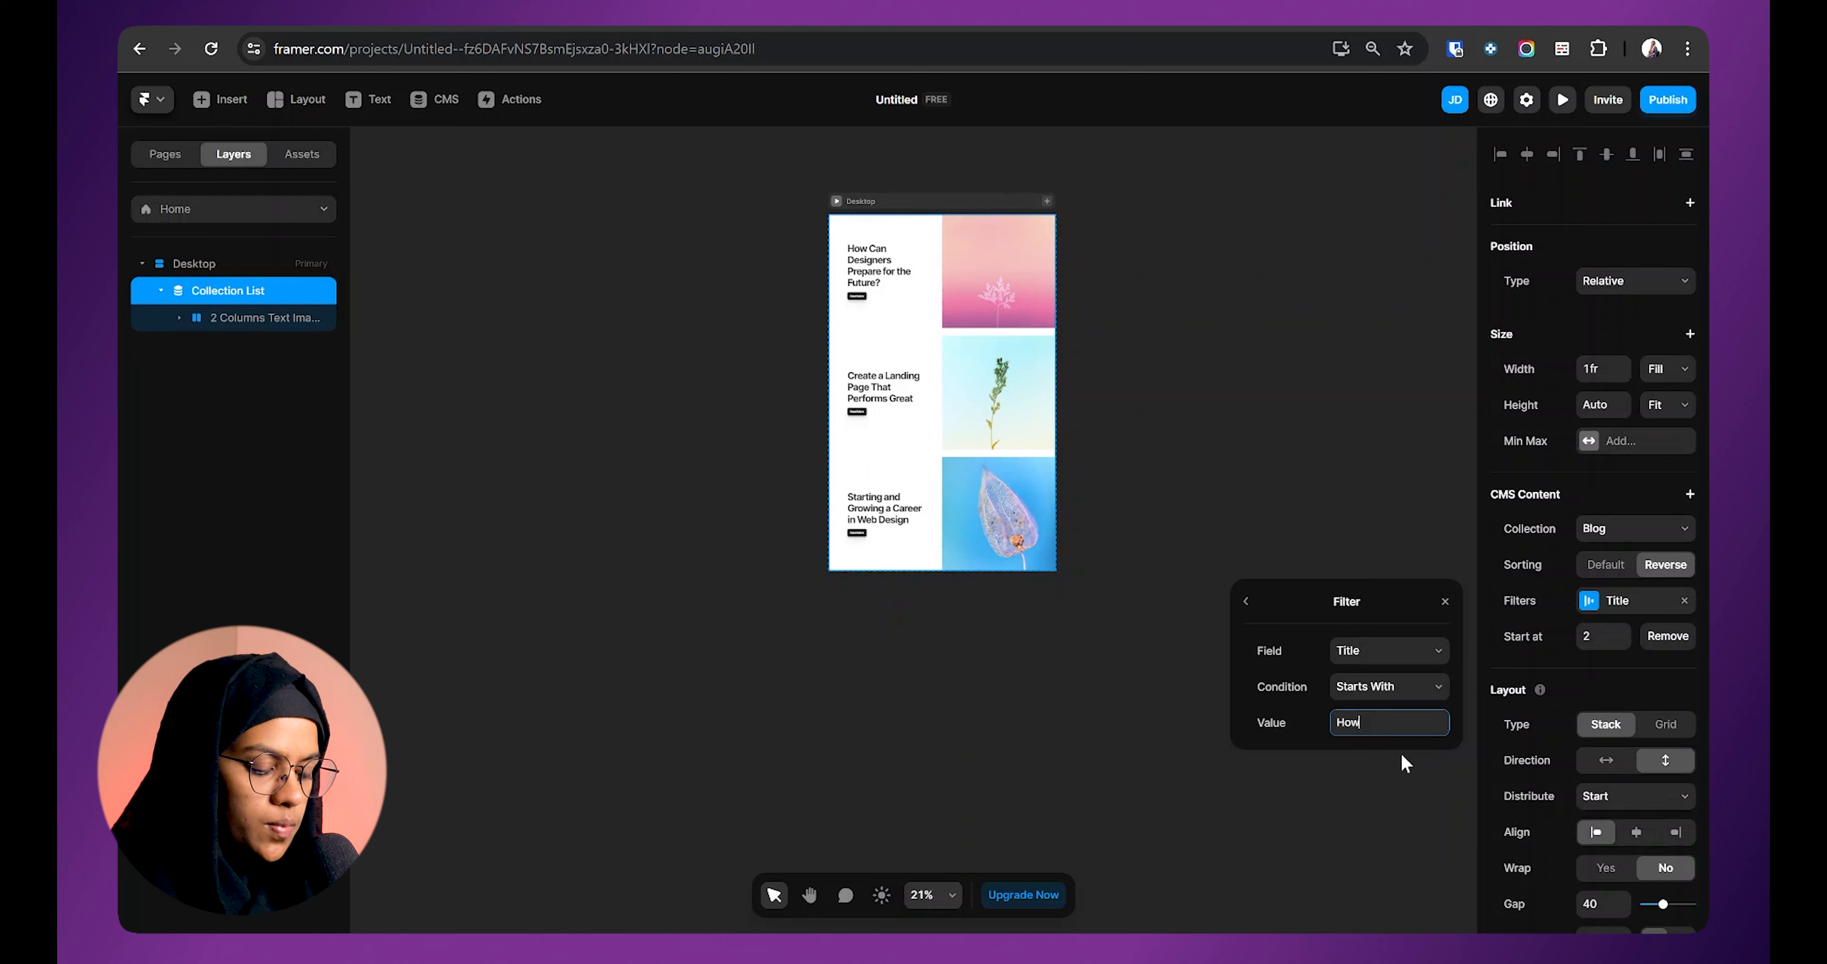
key("Return")
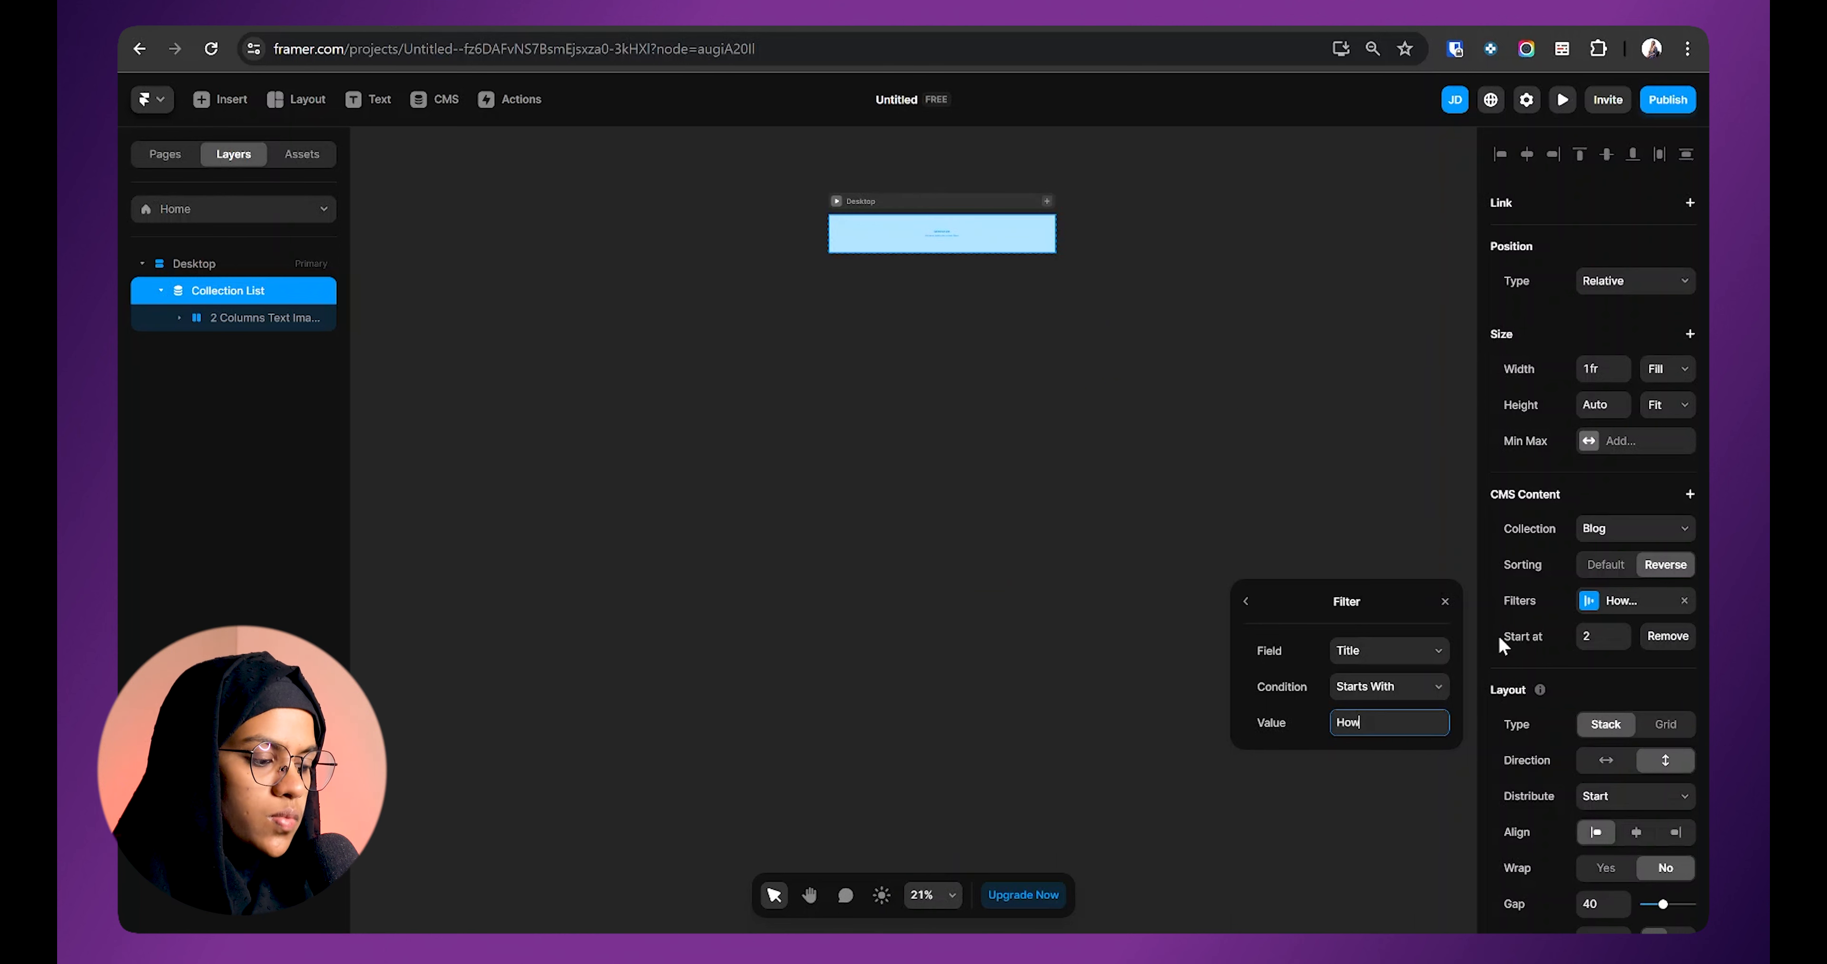
left_click(1666, 641)
left_click(1620, 601)
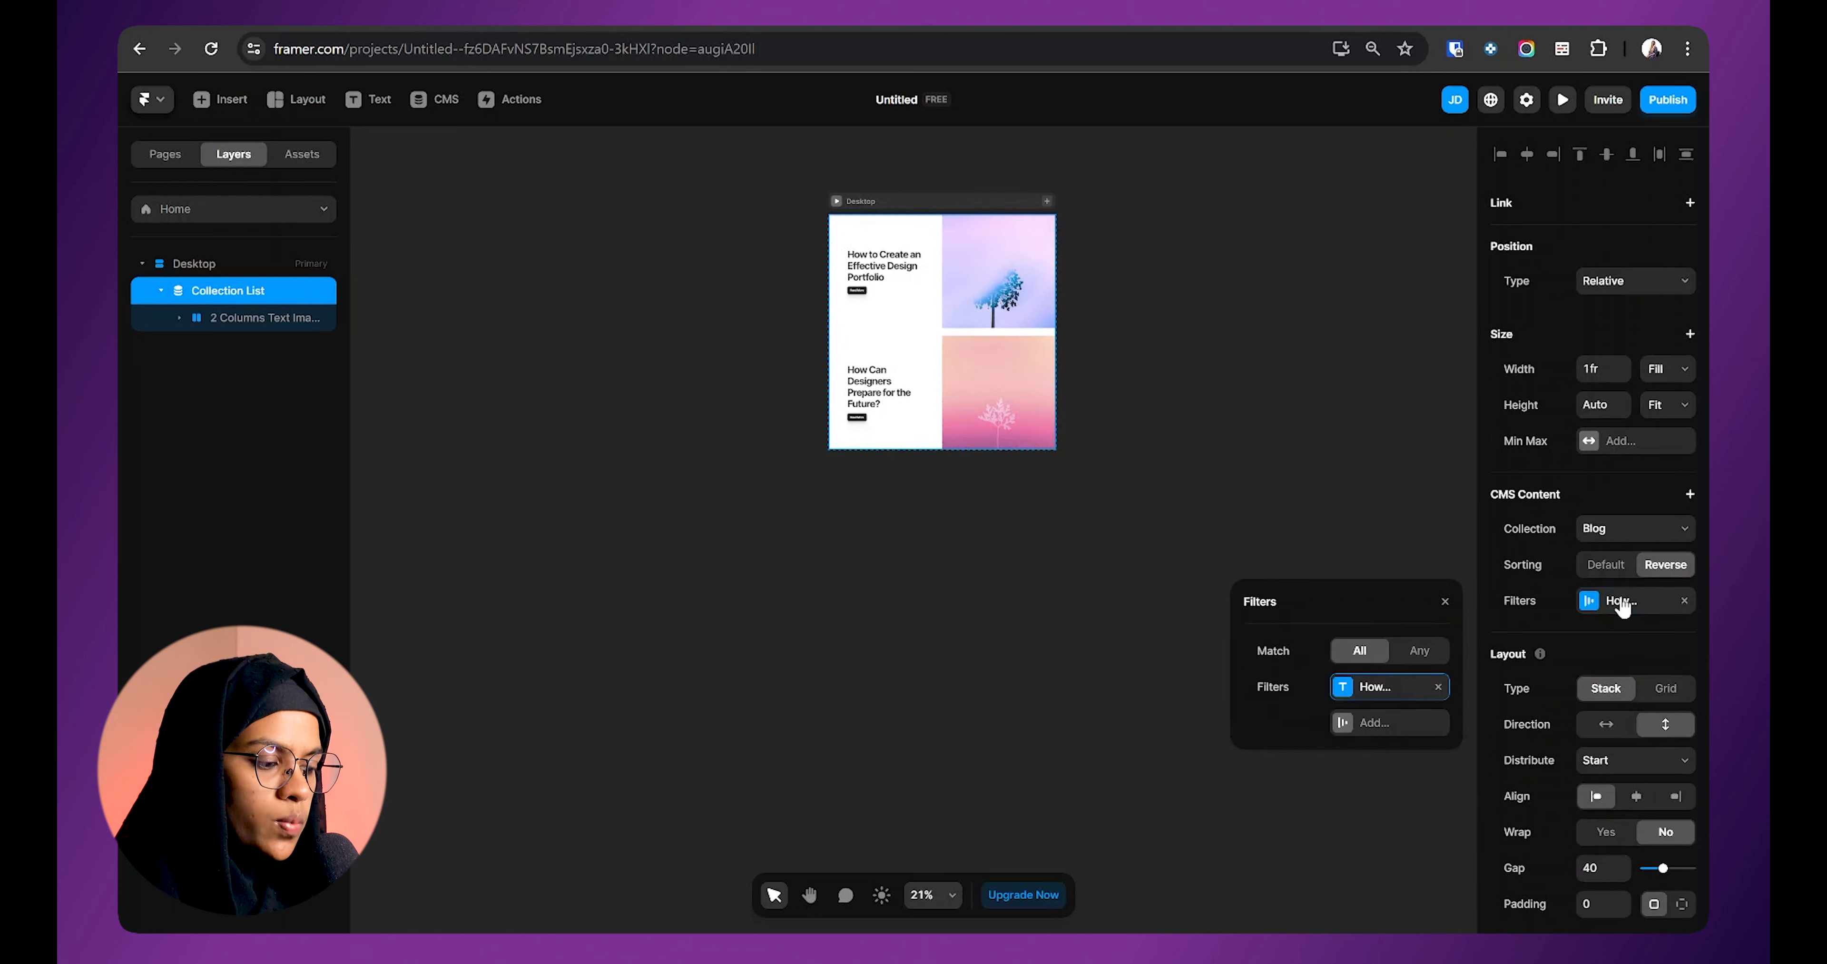
Step: Try Doesn't Start With, then switch the Title filter condition to Ends With
left_click(1411, 688)
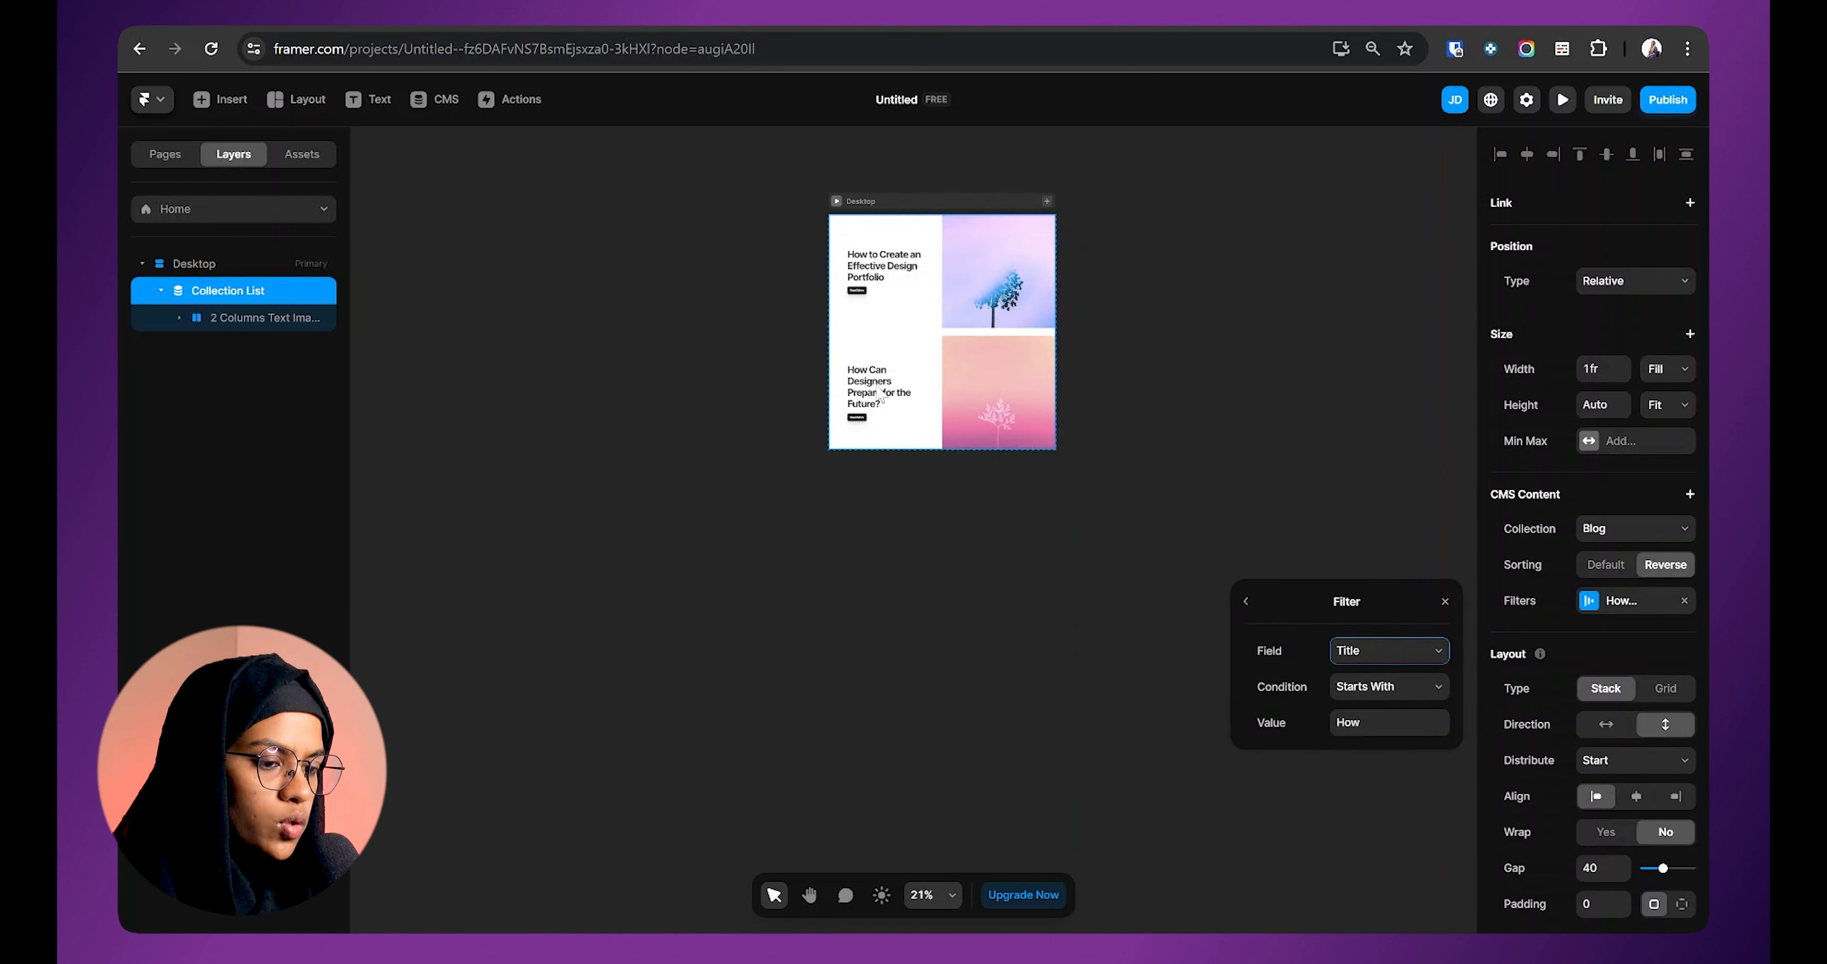
left_click(1362, 691)
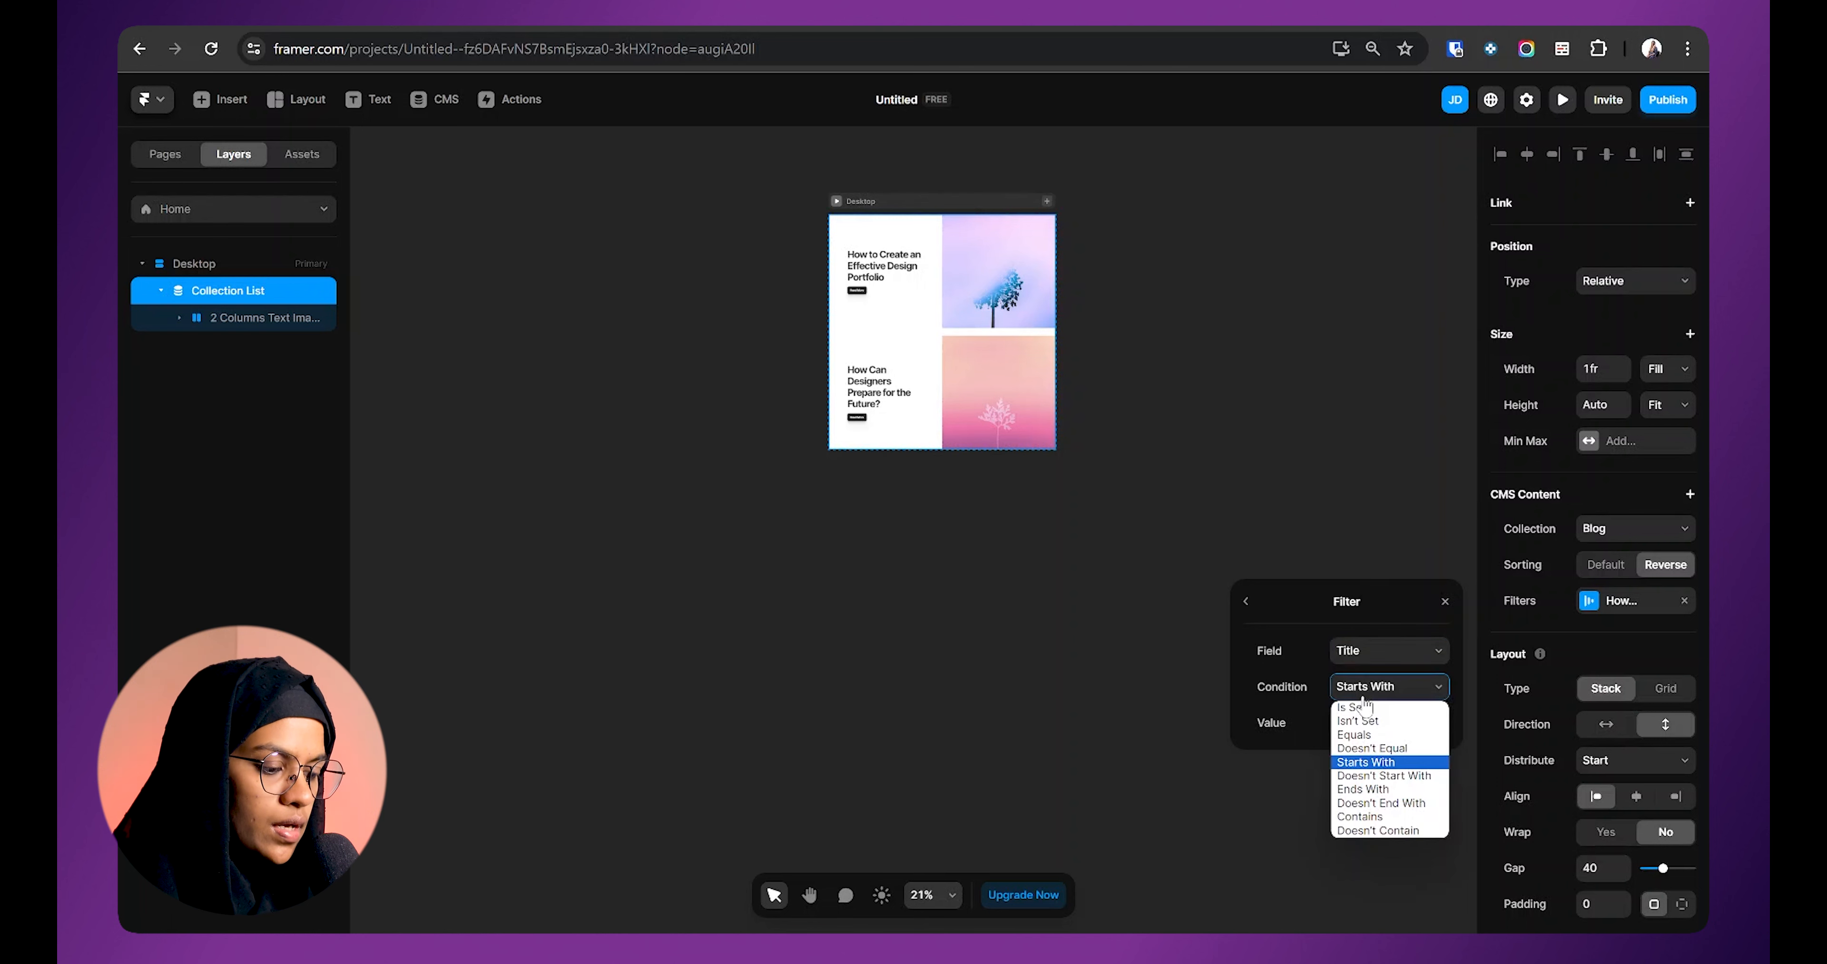
left_click(1391, 776)
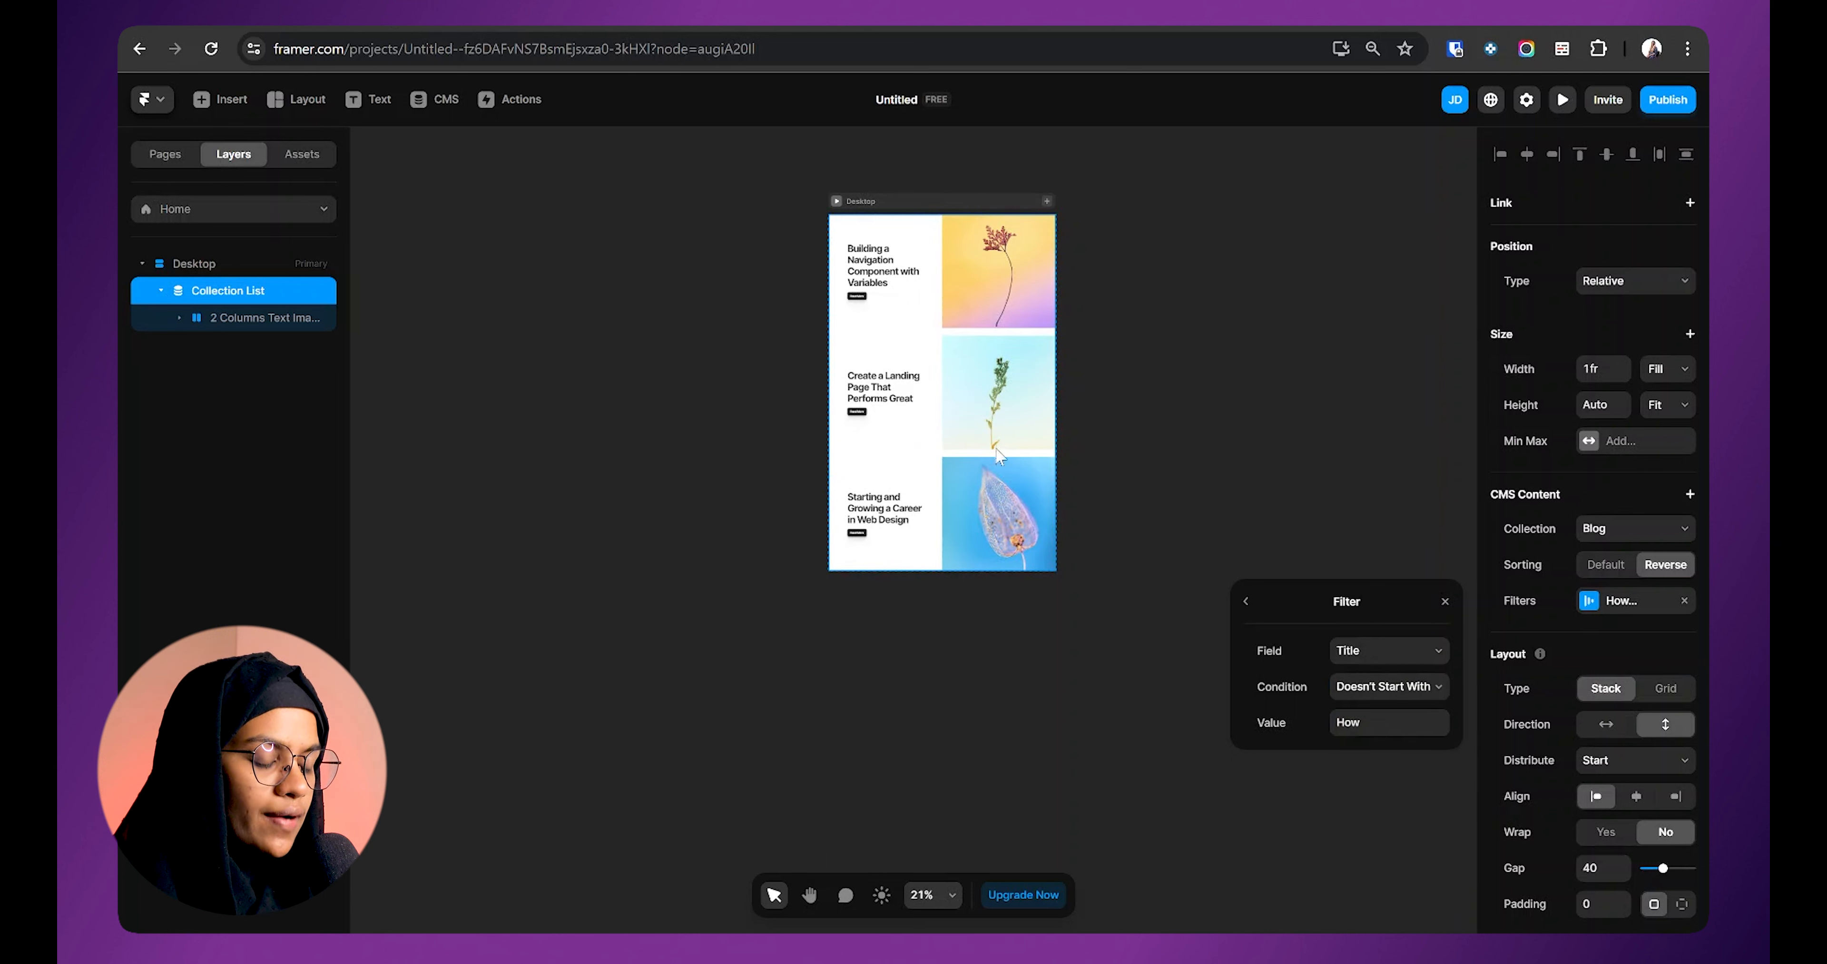
left_click(1399, 688)
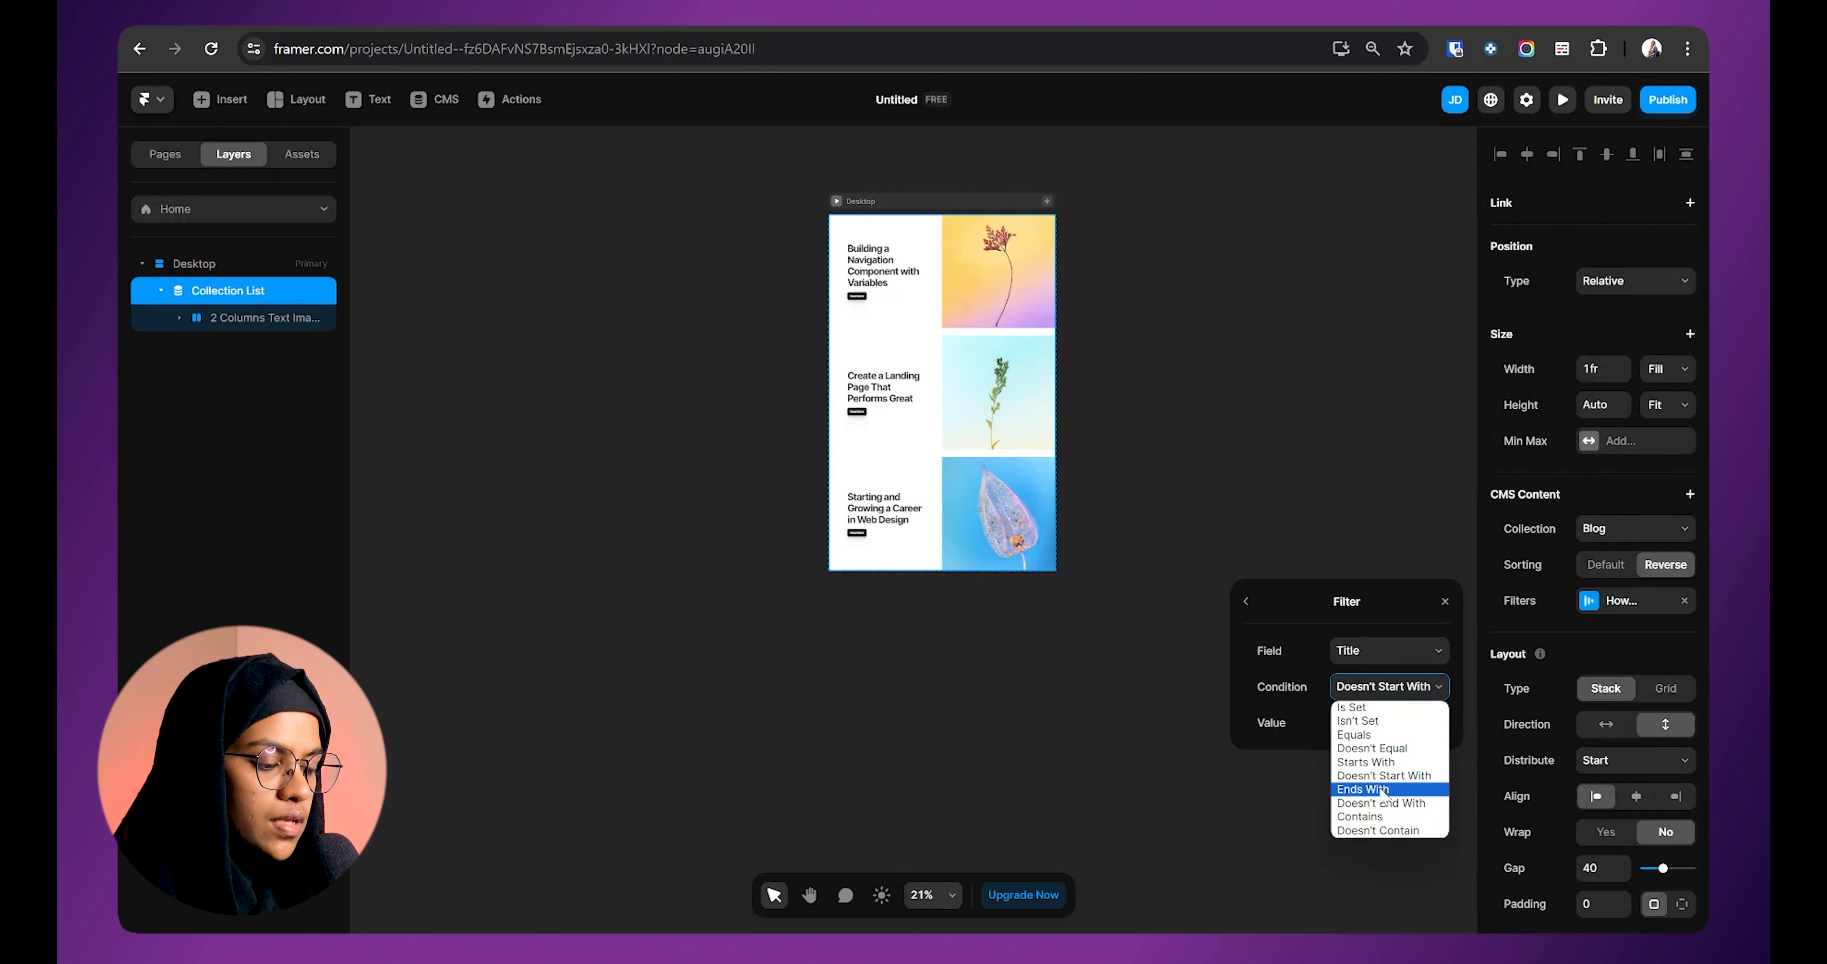
left_click(1380, 790)
Step: Set the filter value to Design and the condition to Doesn't End With
left_click(1378, 723)
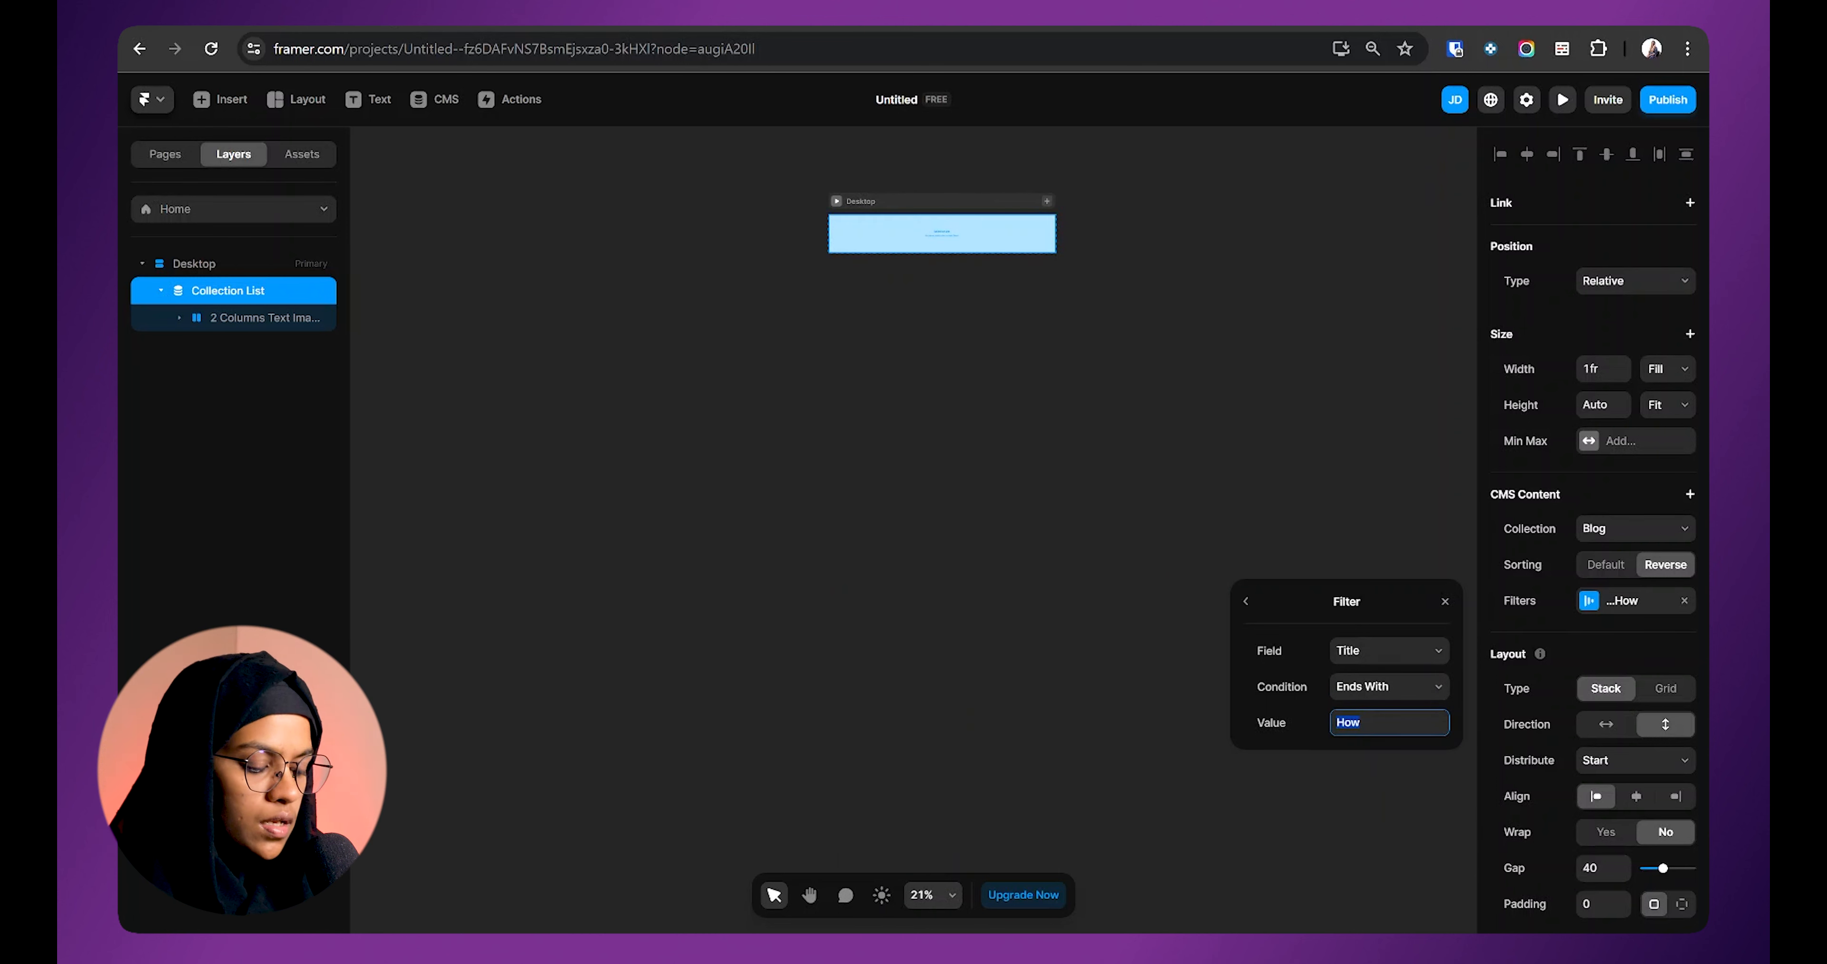
key("BackSpace")
type("D")
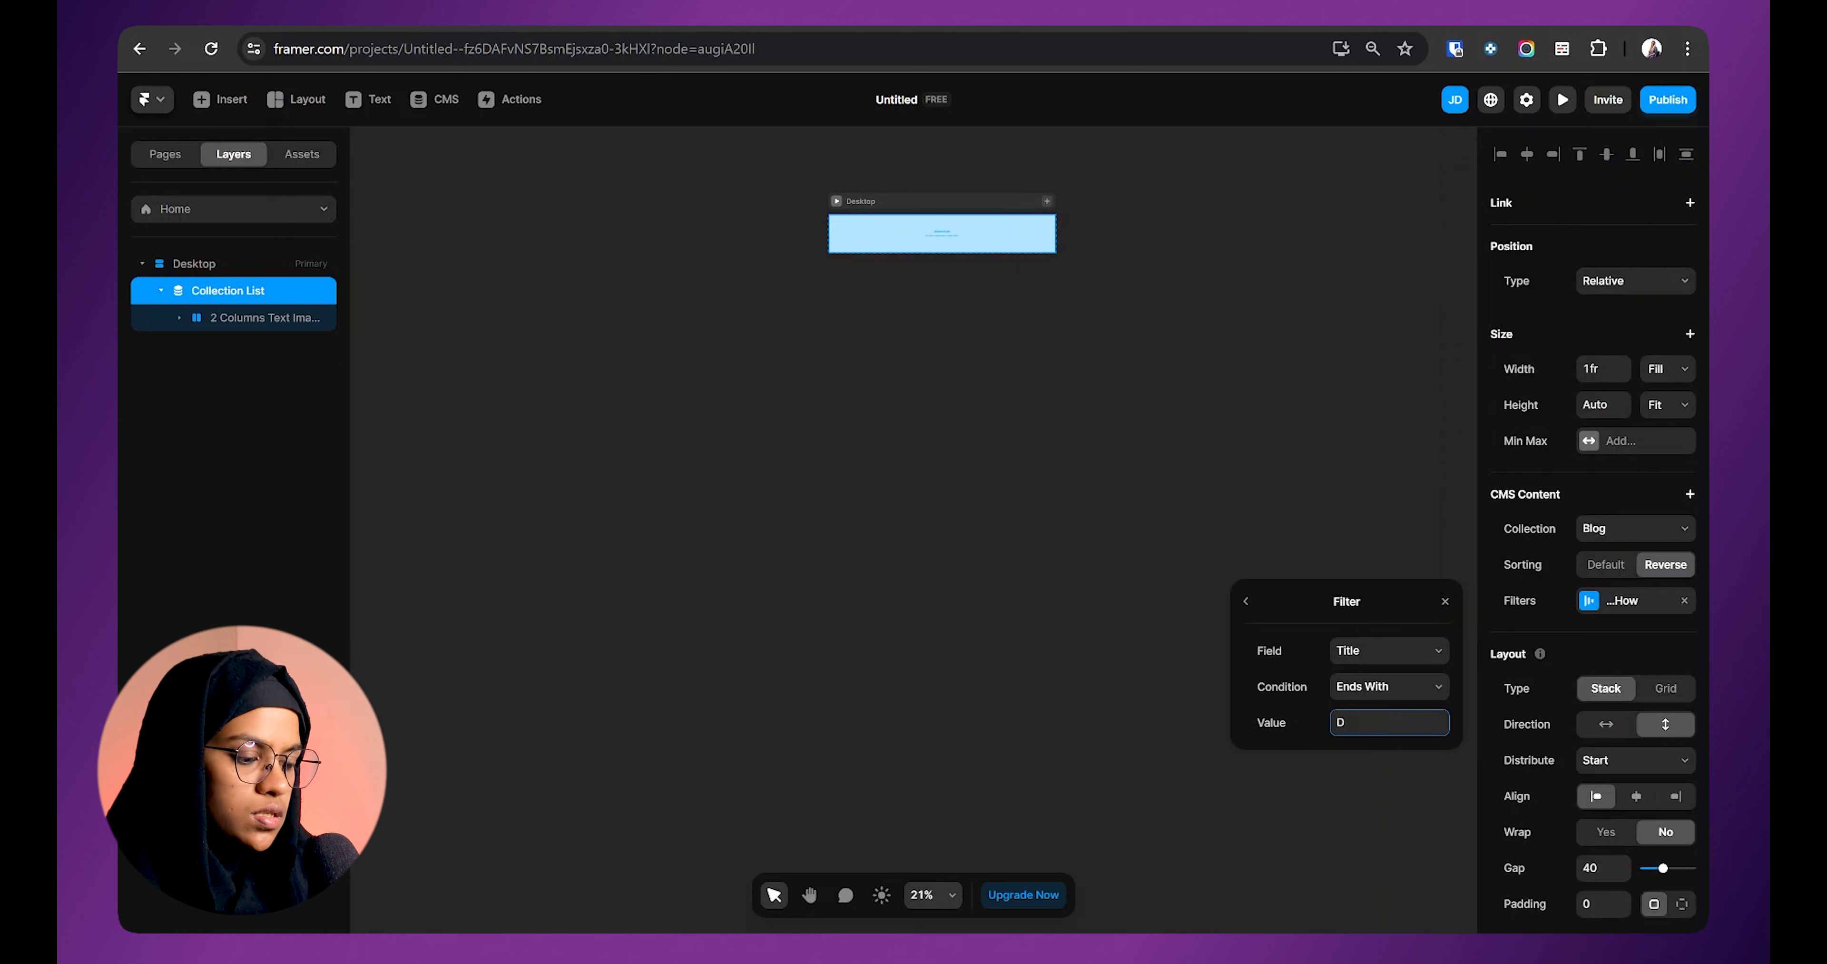
key("Return")
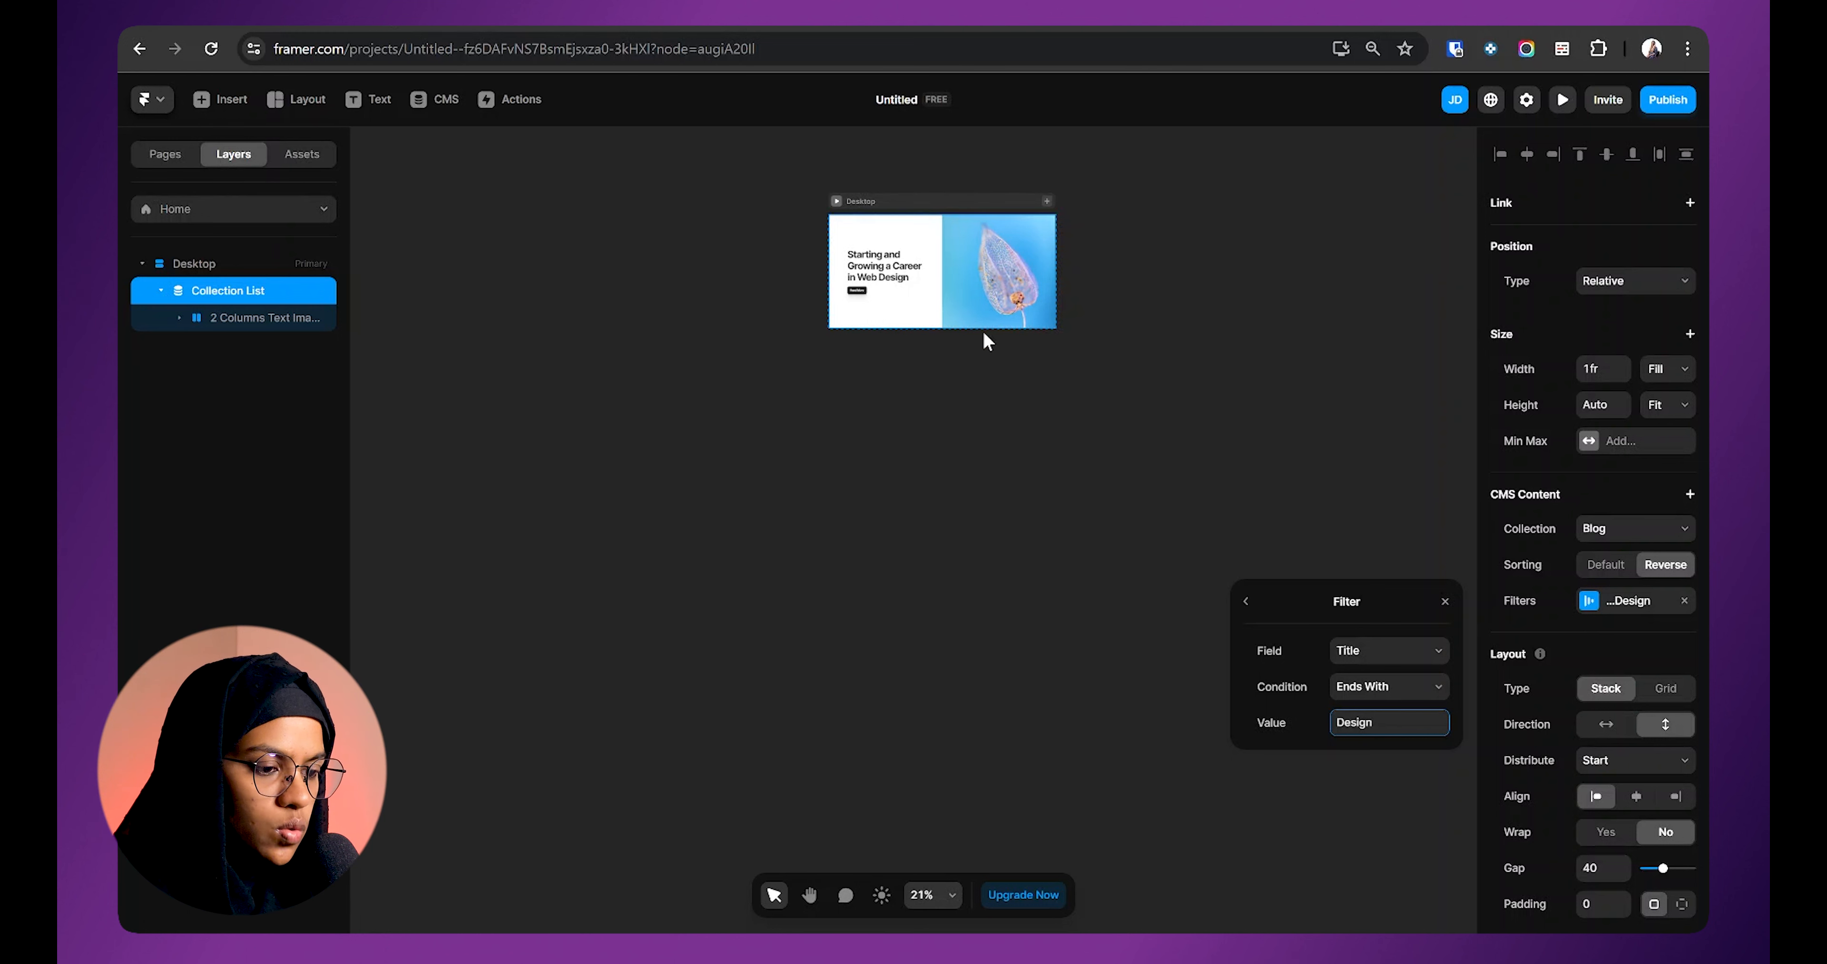
left_click(1383, 686)
left_click(1386, 804)
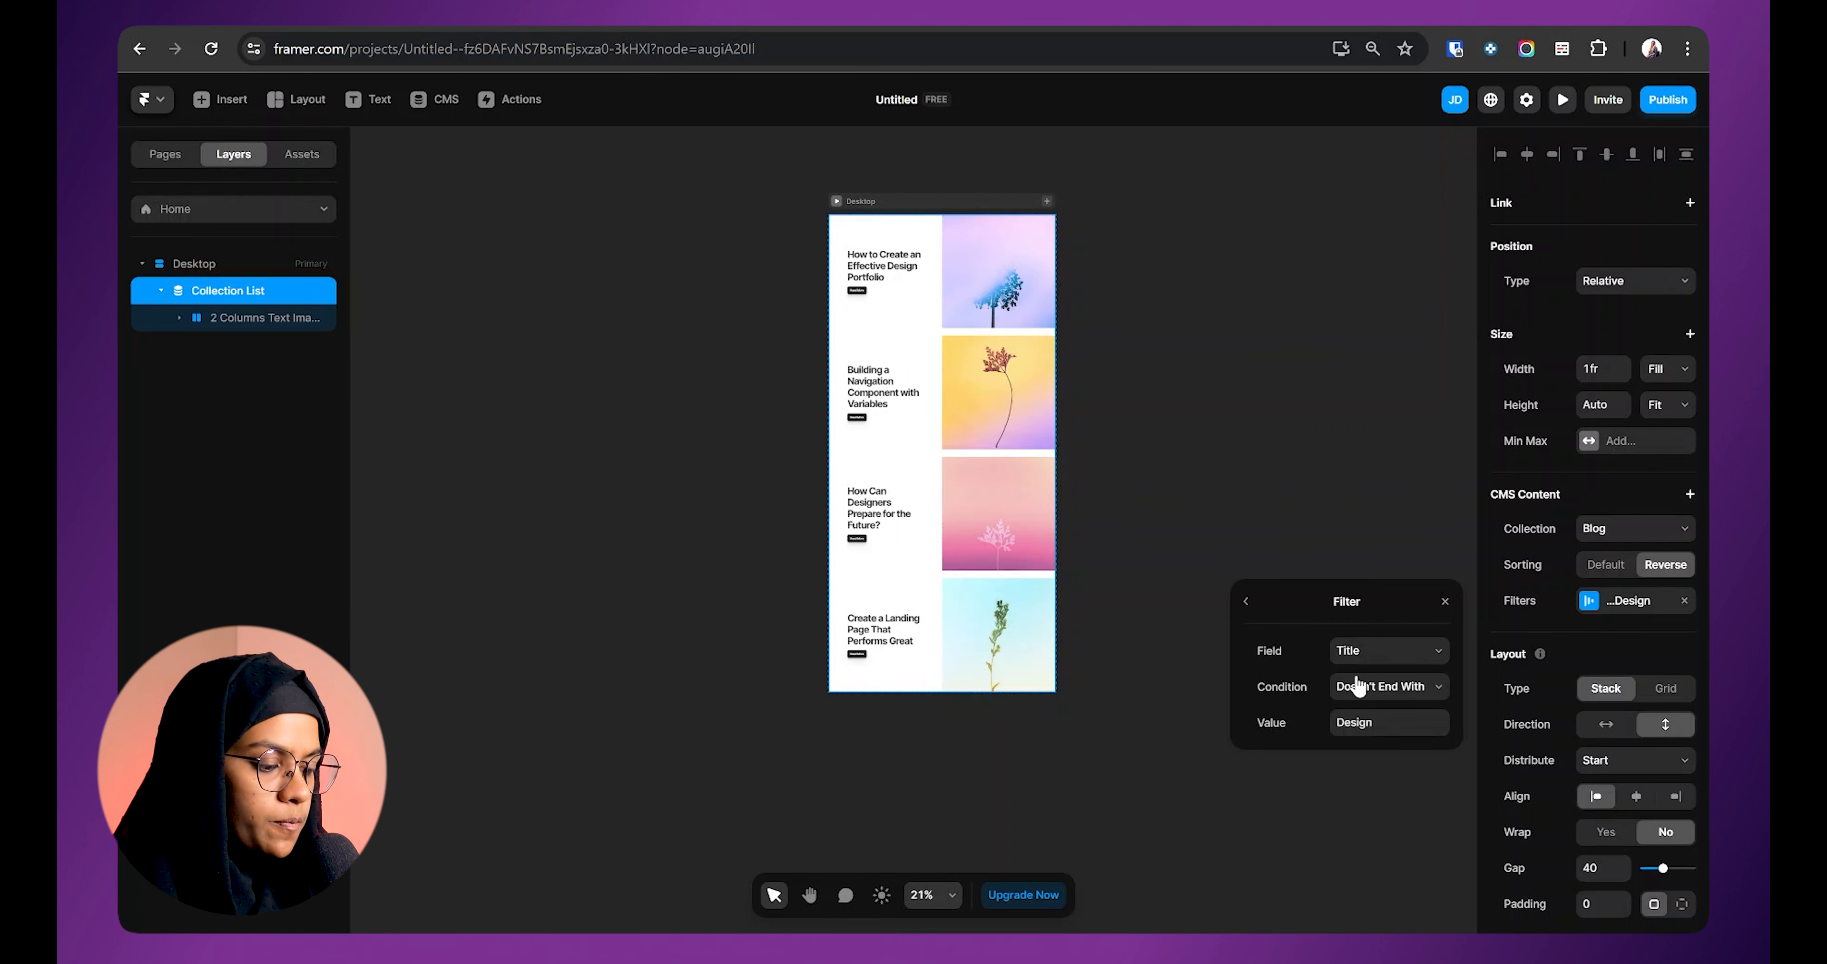
left_click(1370, 692)
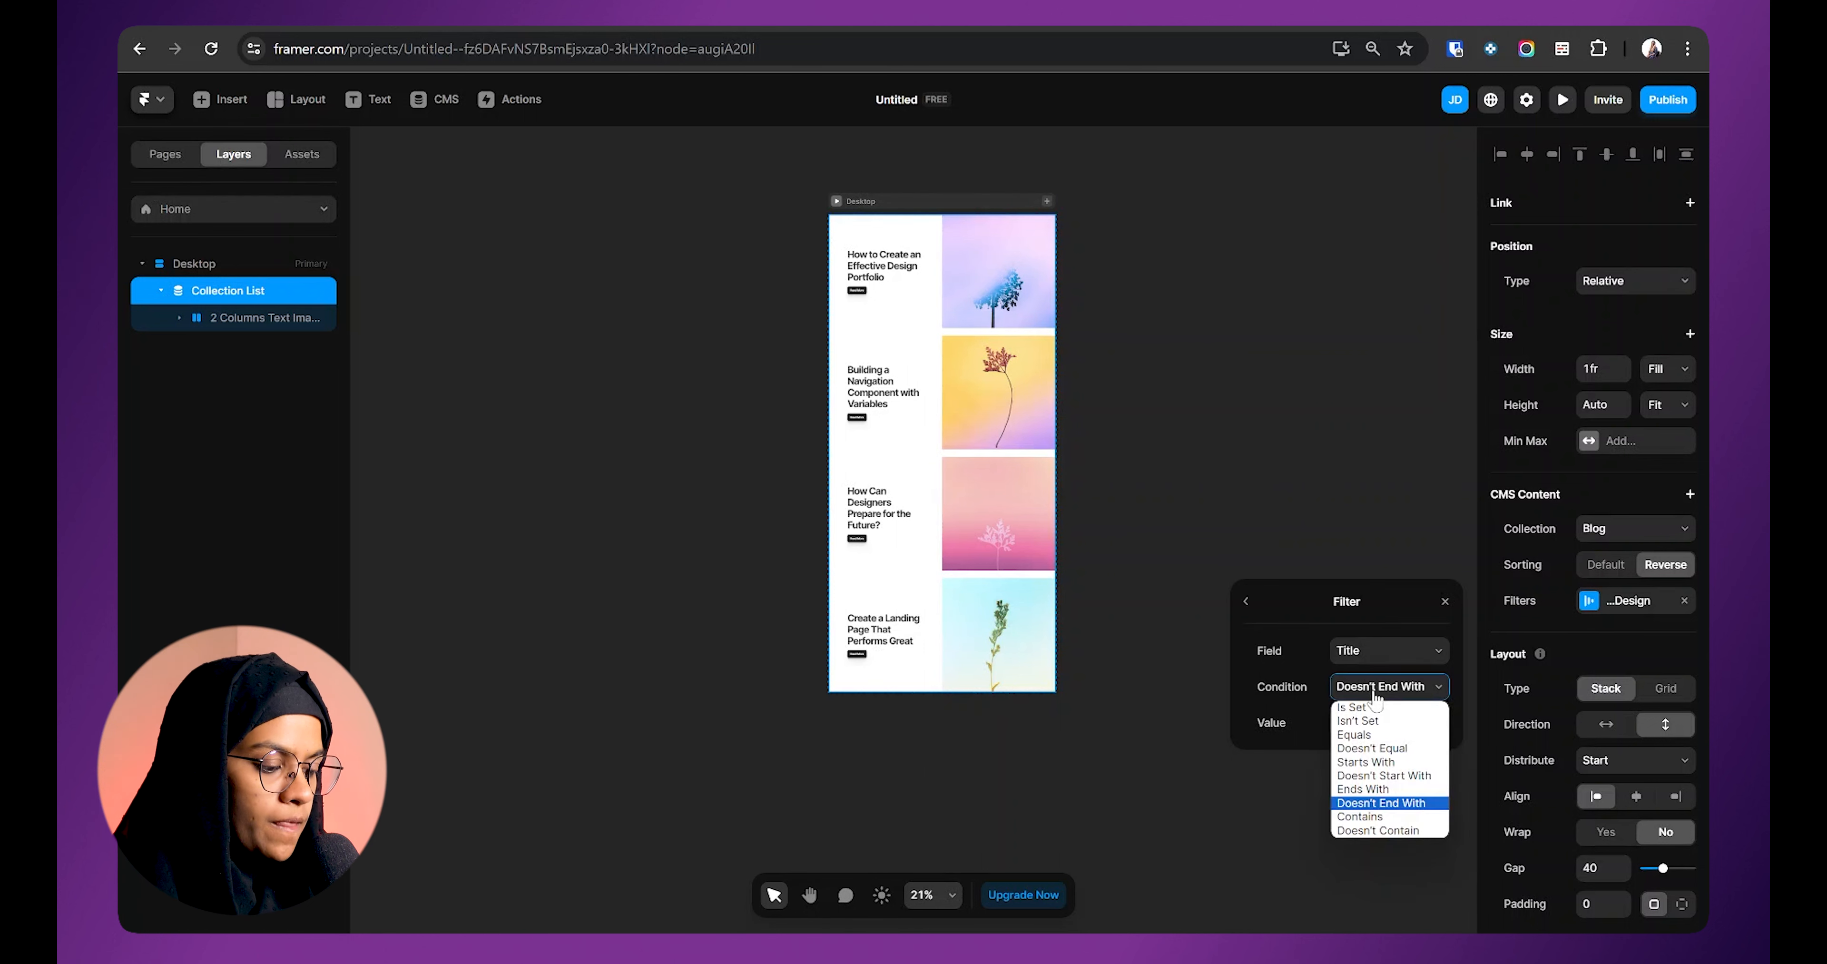
Step: Switch the Design title filter to Contains, then Doesn't Contain, and close the filters overview
left_click(1387, 817)
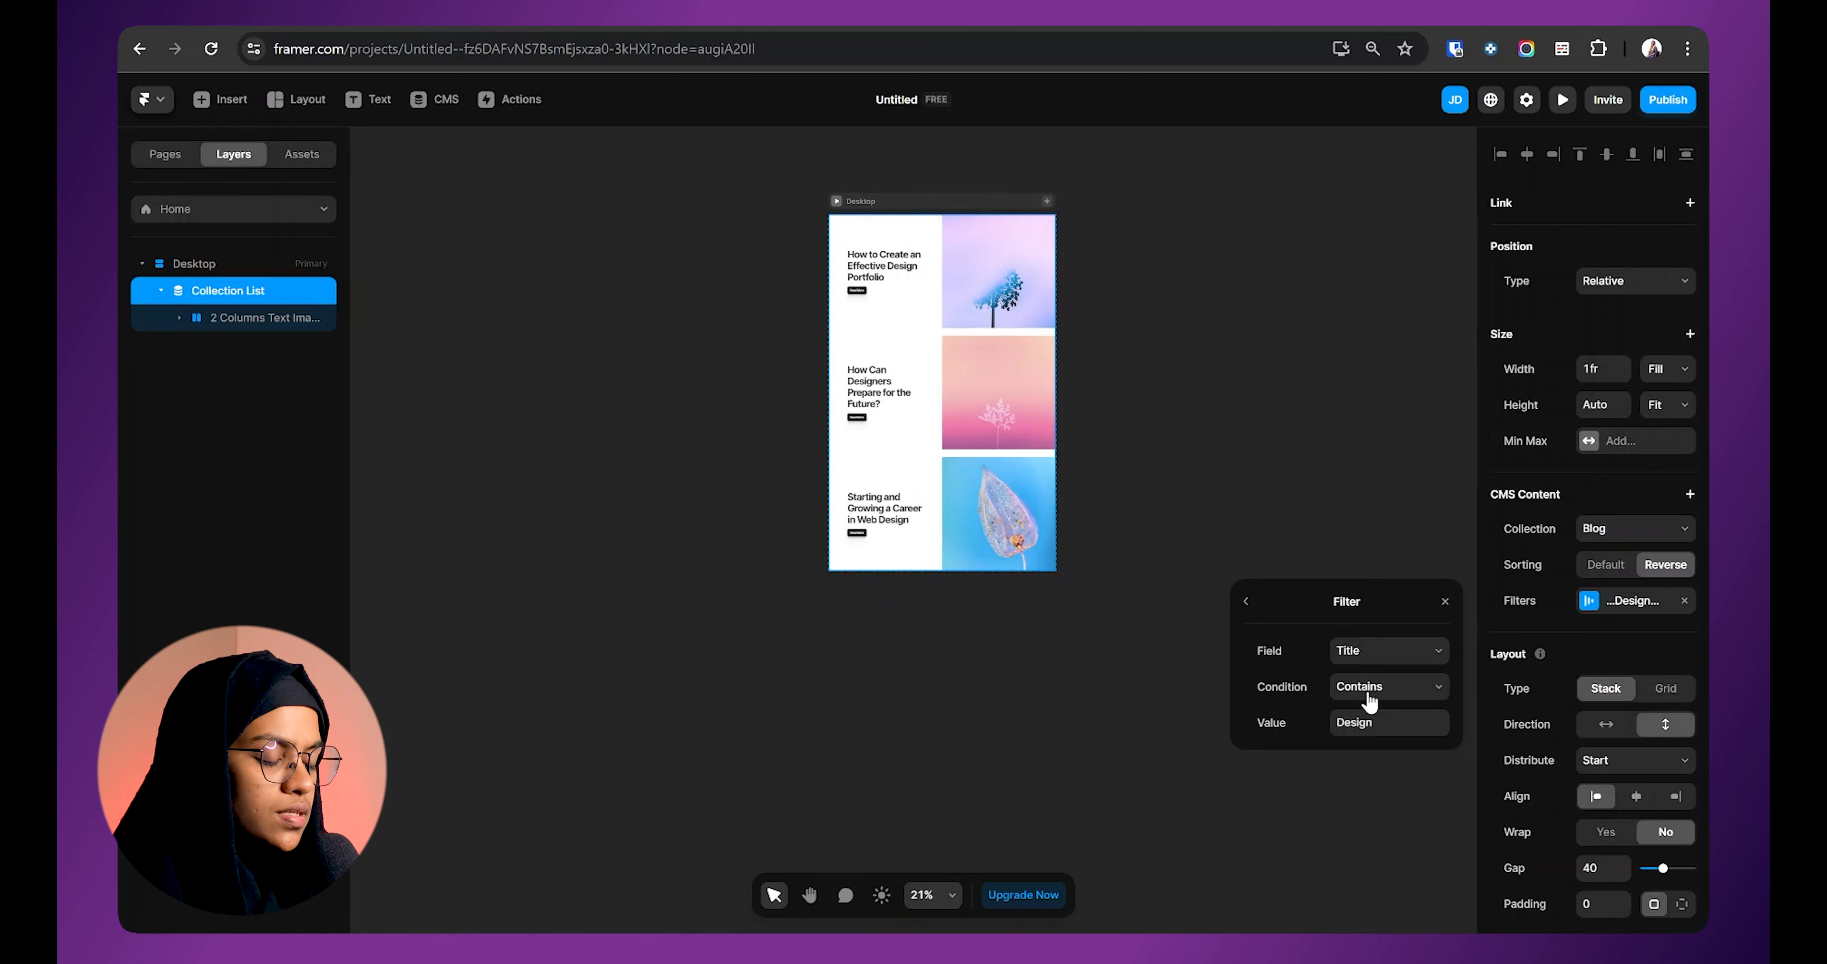
left_click(1388, 721)
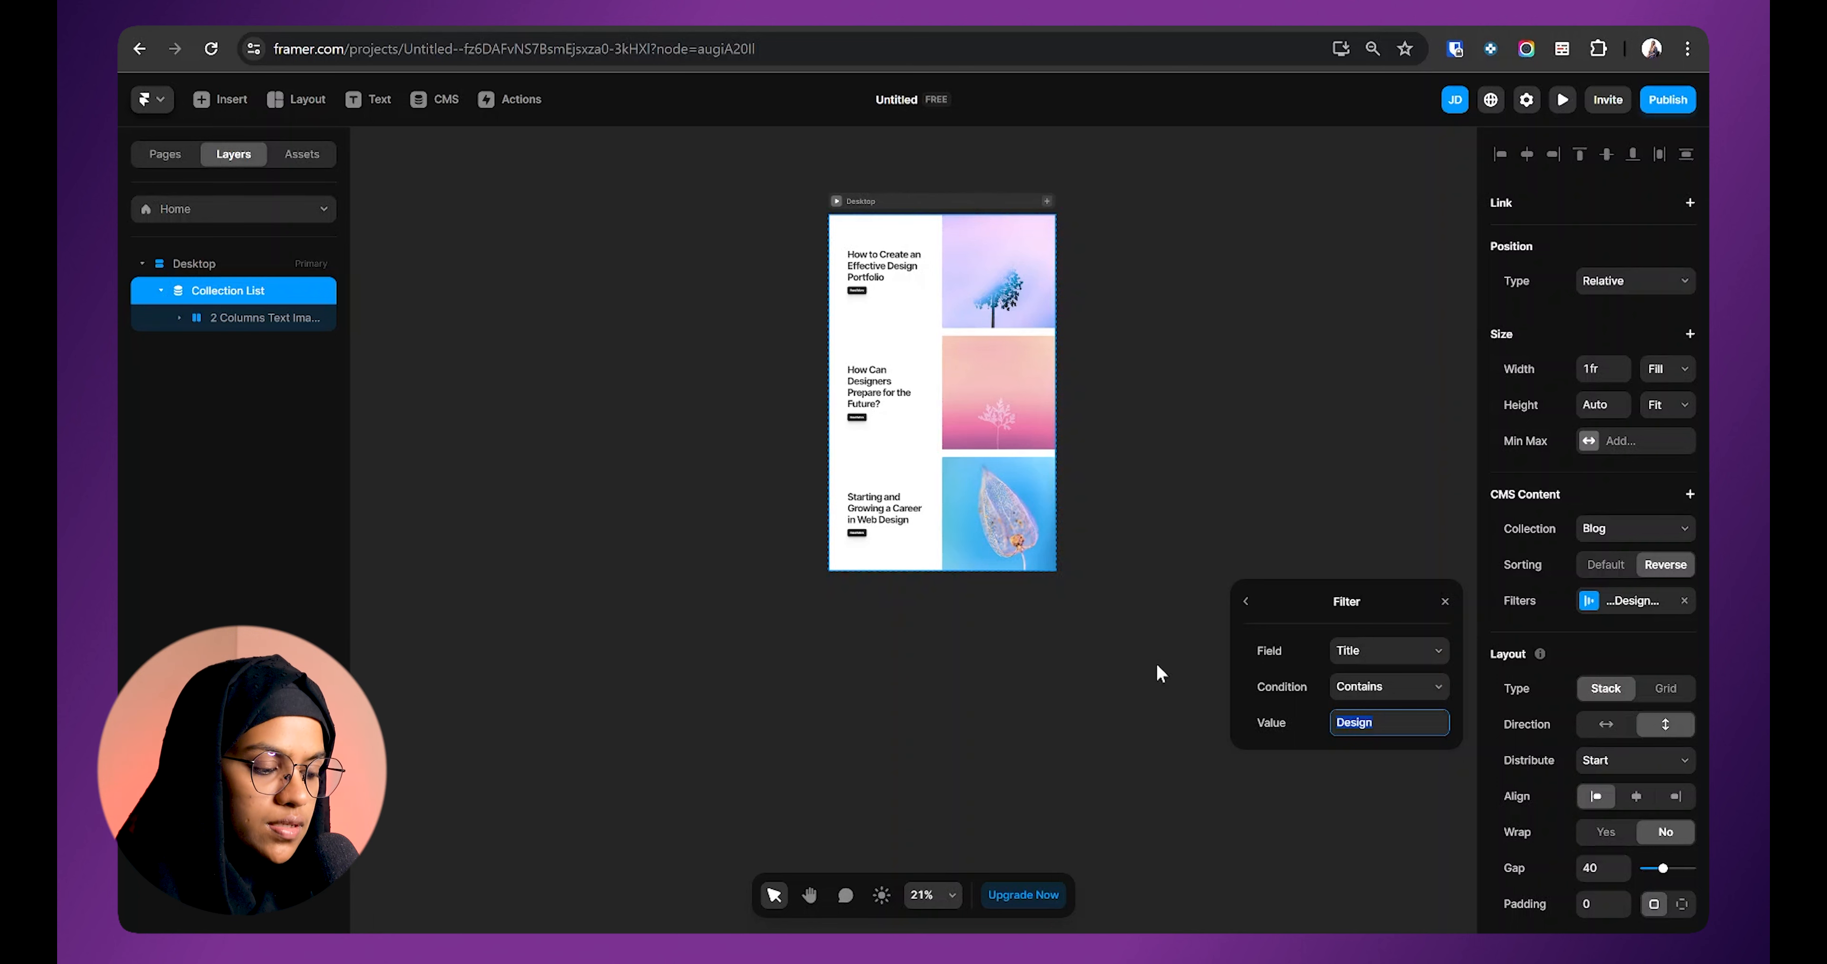
left_click(1365, 693)
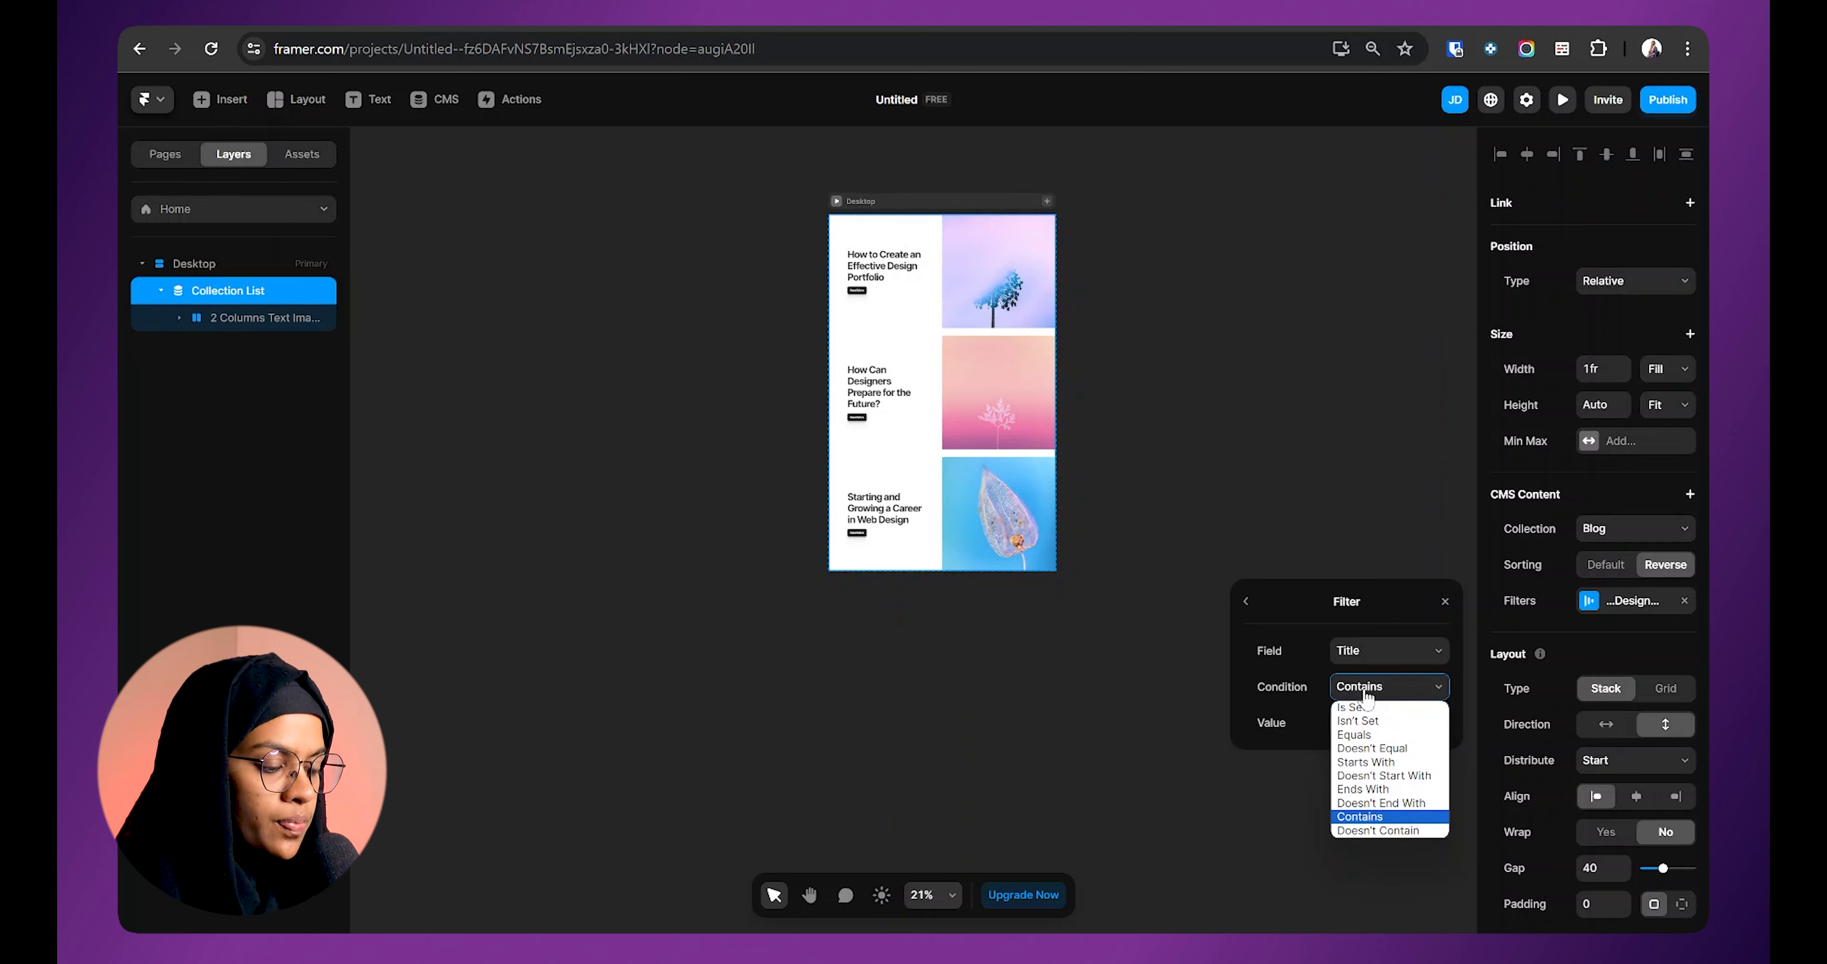
left_click(1384, 830)
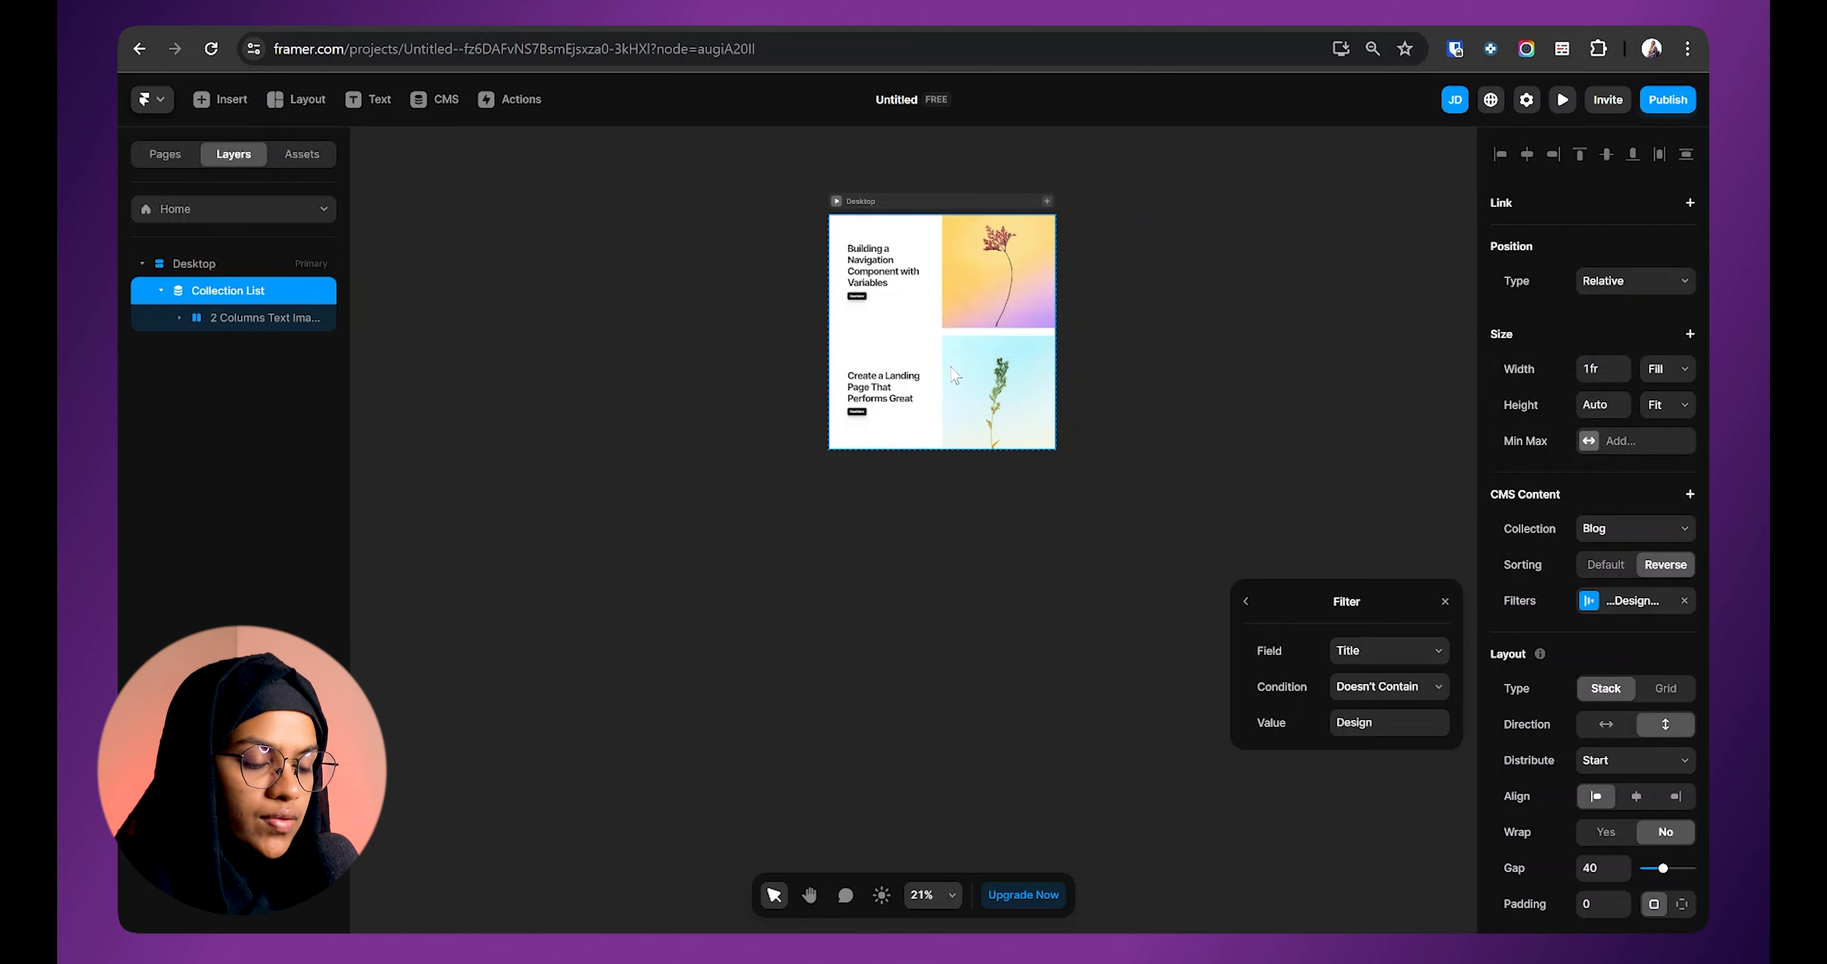
left_click(1620, 611)
left_click(1620, 611)
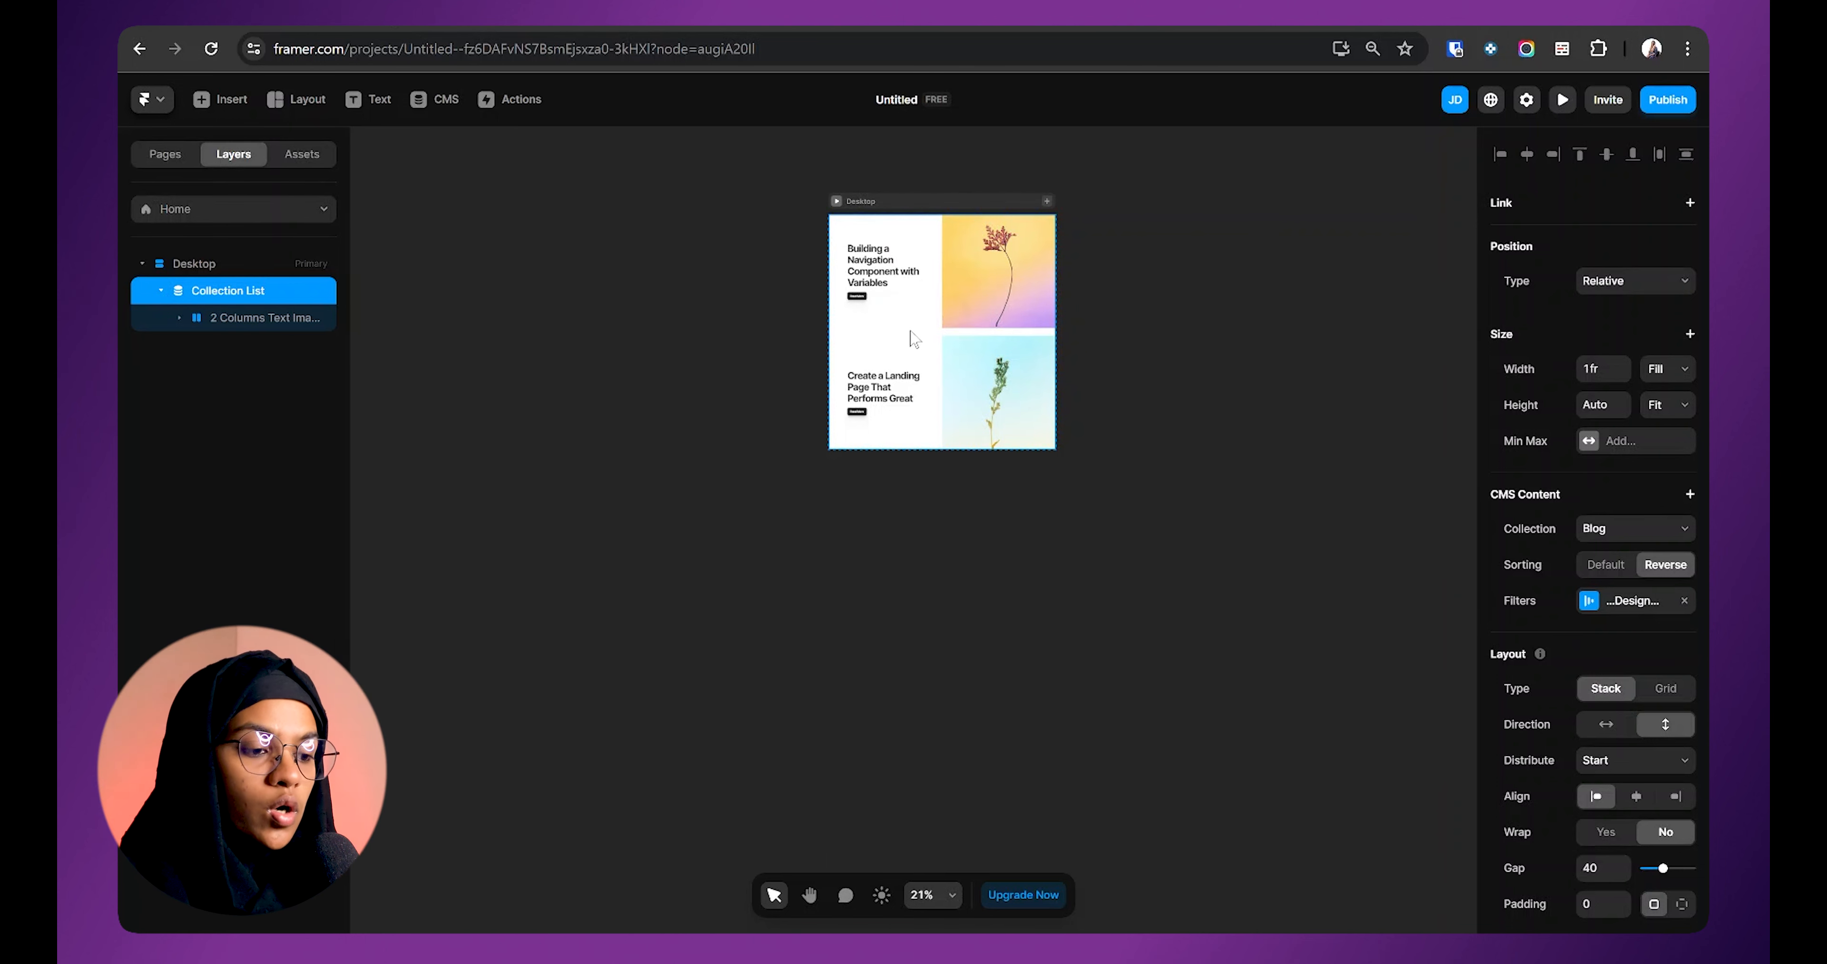
Step: Add a Blog CMS detail page, showing the Starting and Growing a Career in Web Design article
left_click(170, 167)
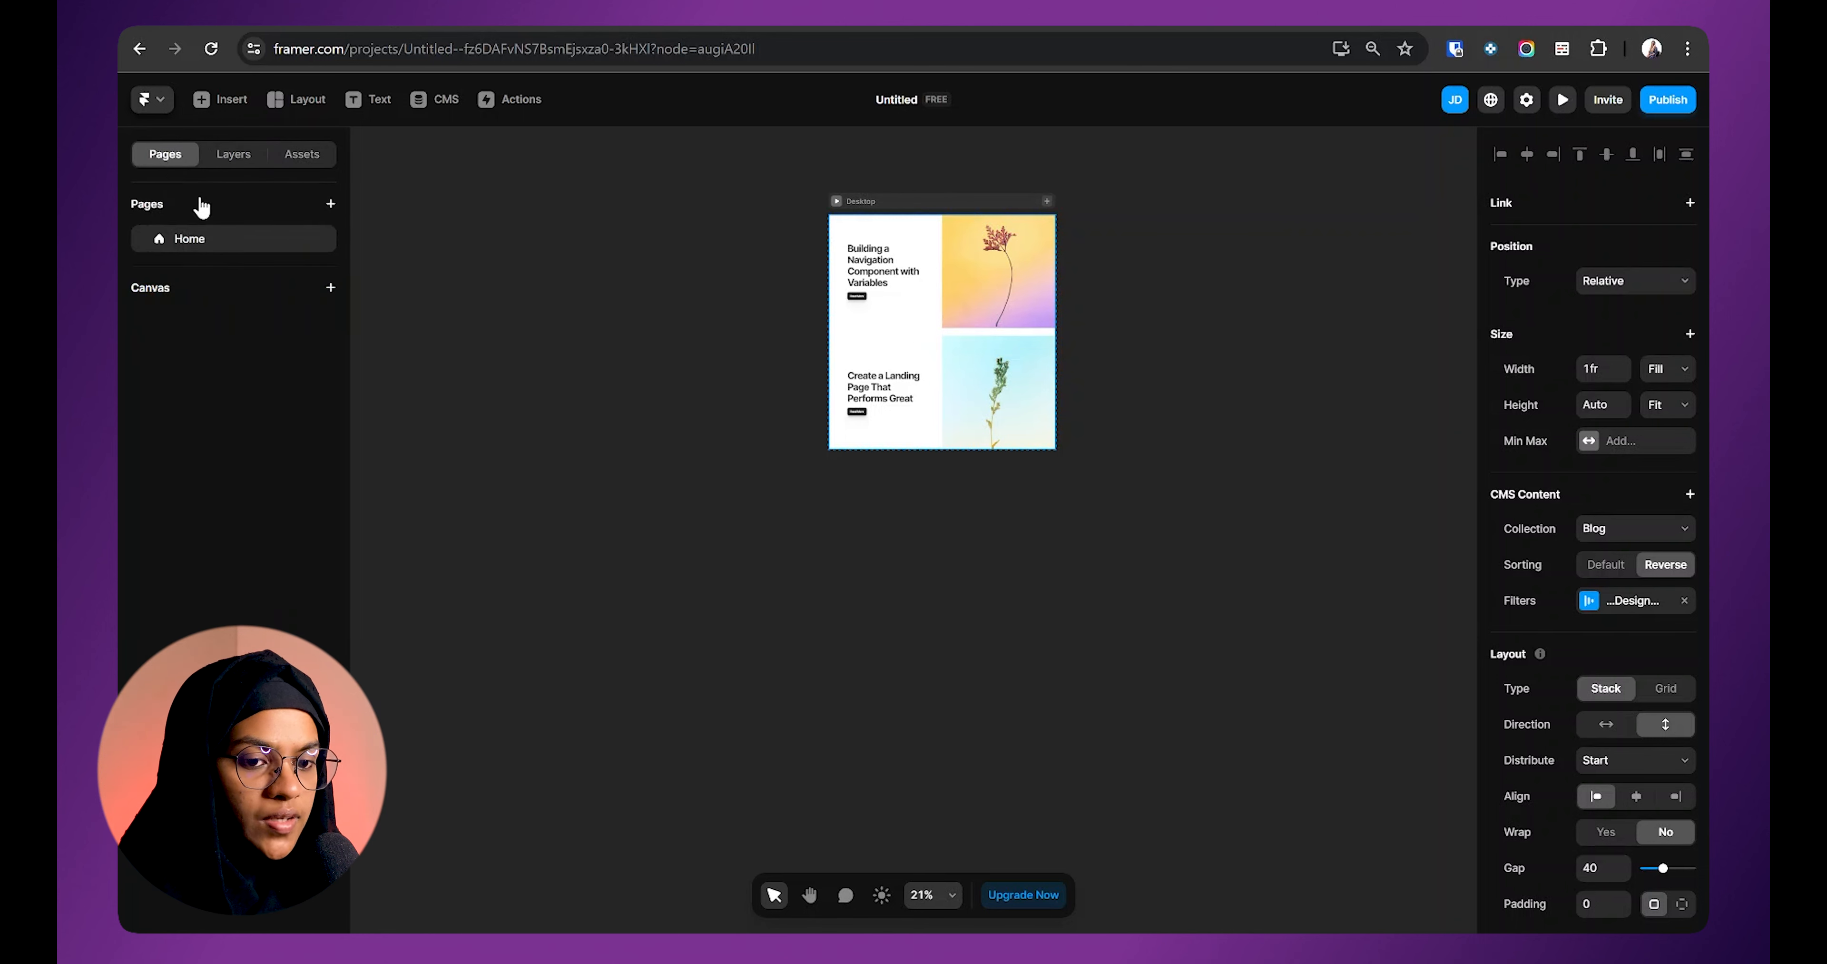
left_click(331, 205)
mouse_move(379, 253)
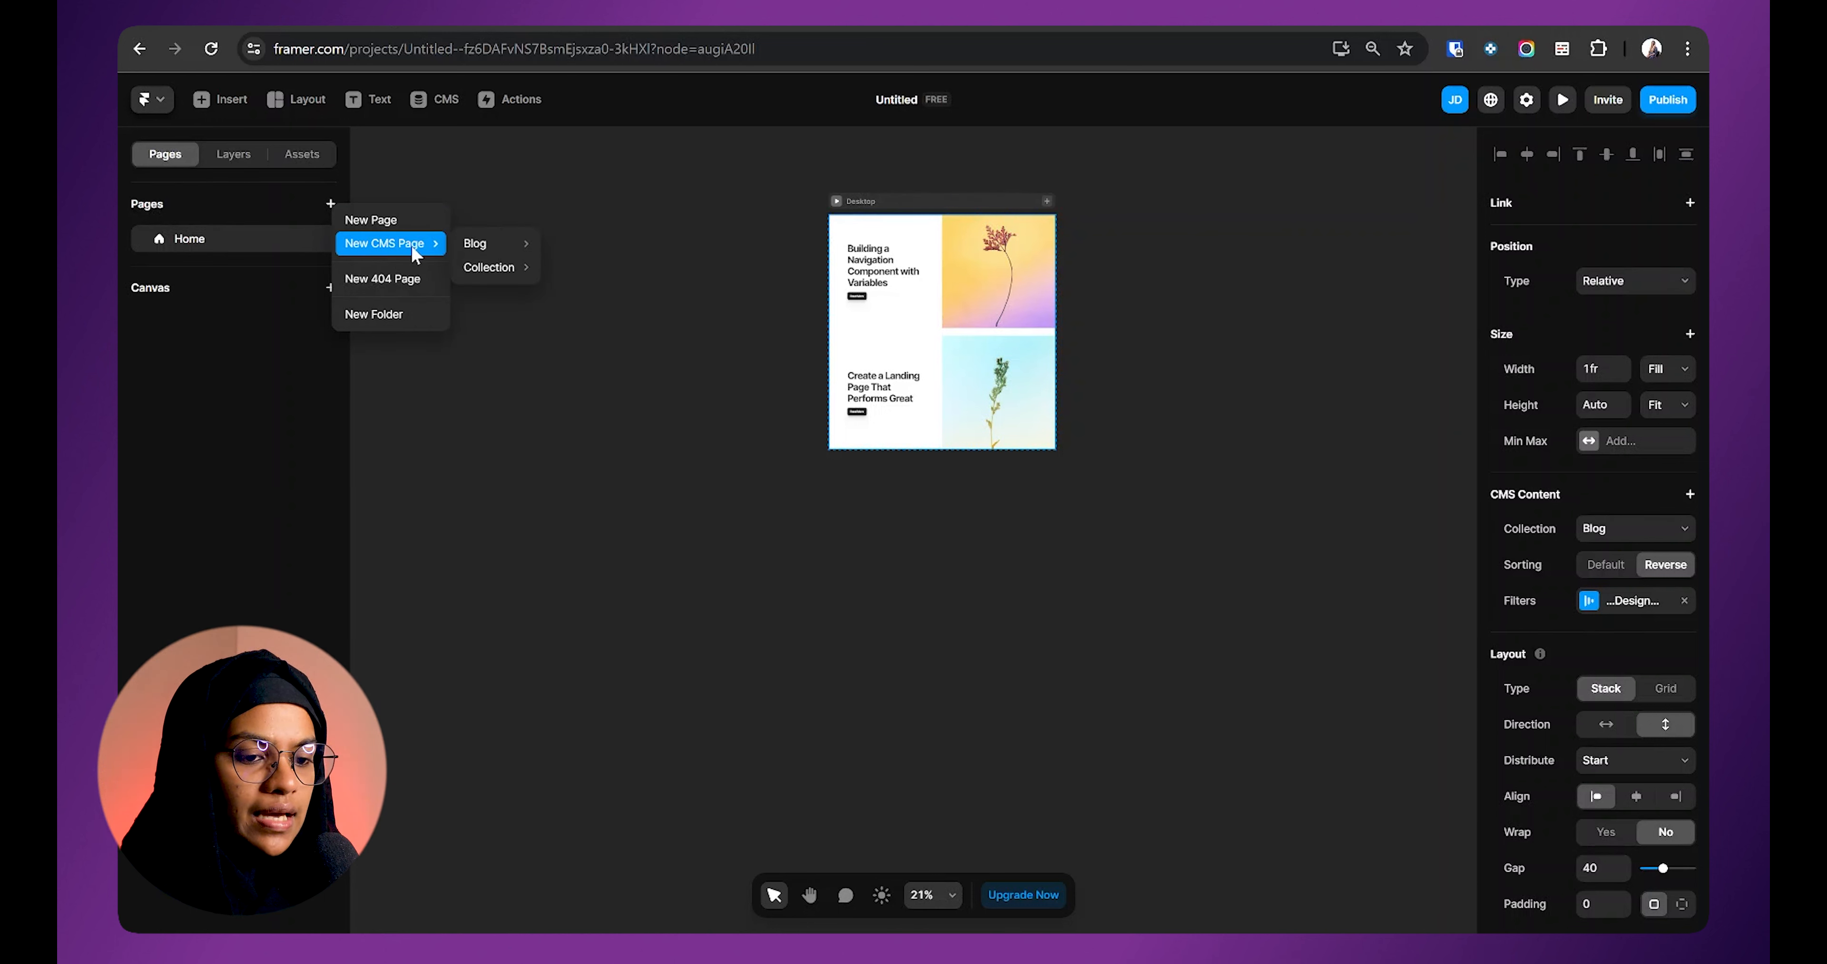
mouse_move(513, 245)
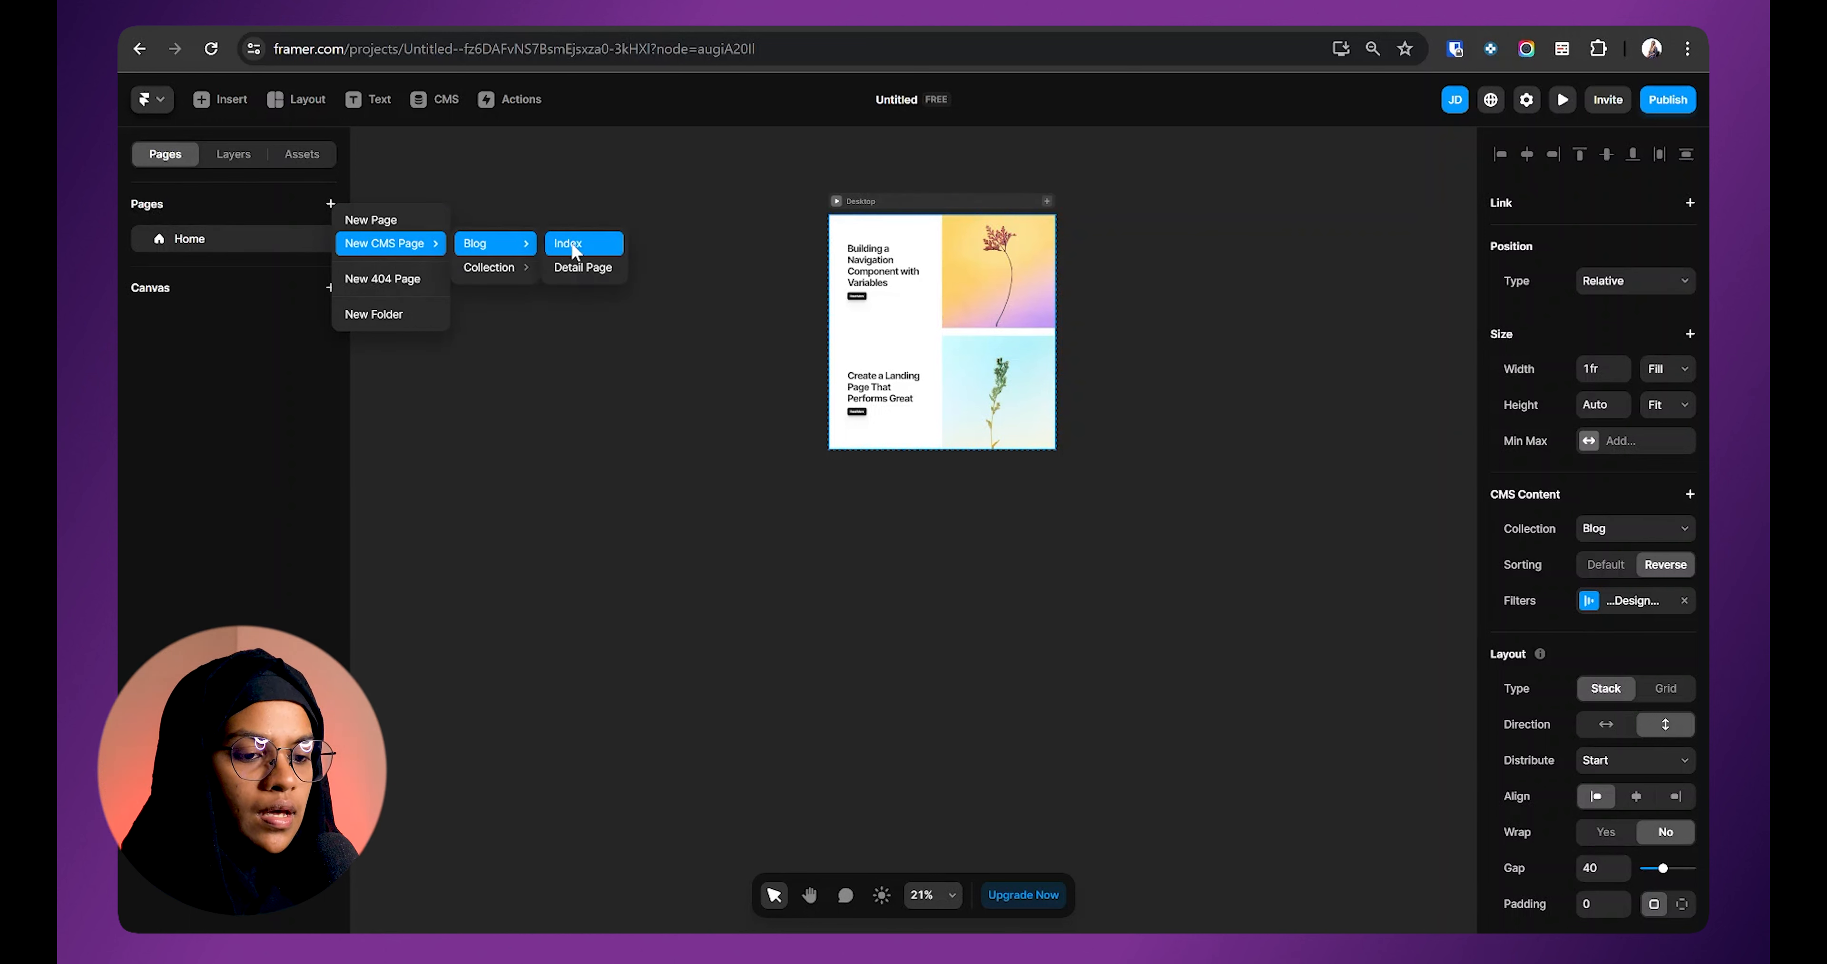
left_click(587, 269)
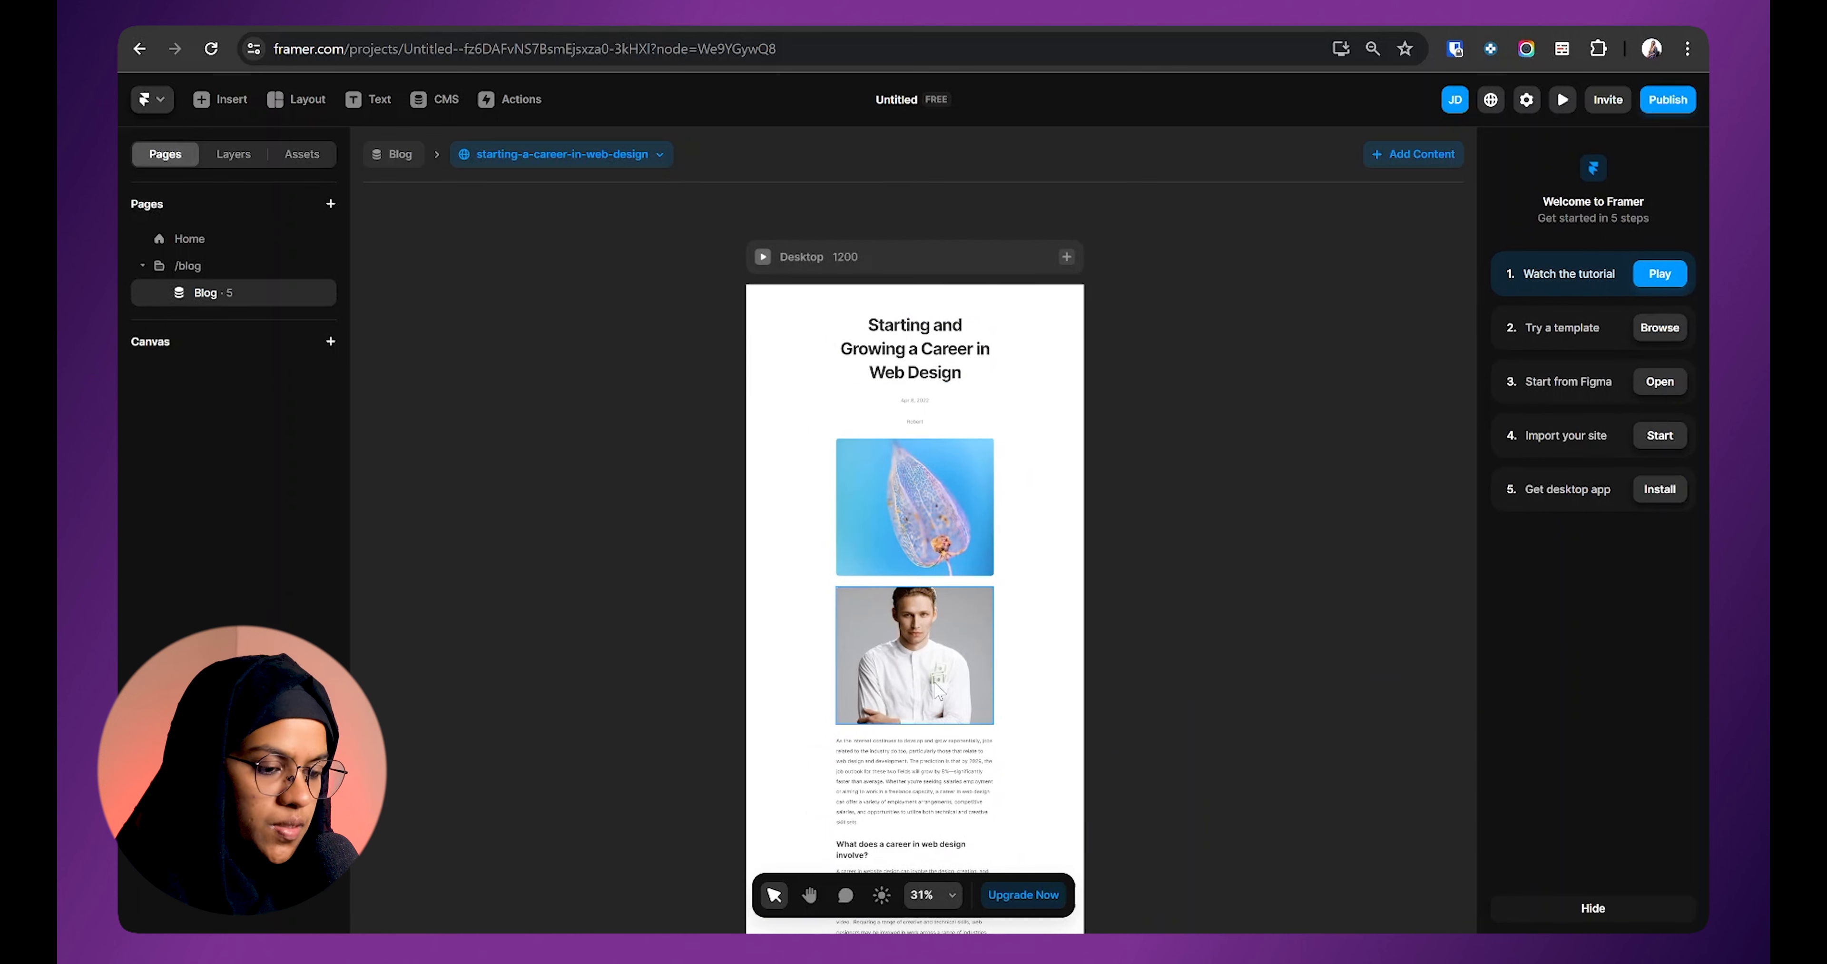
scroll(957, 531, "up", 3)
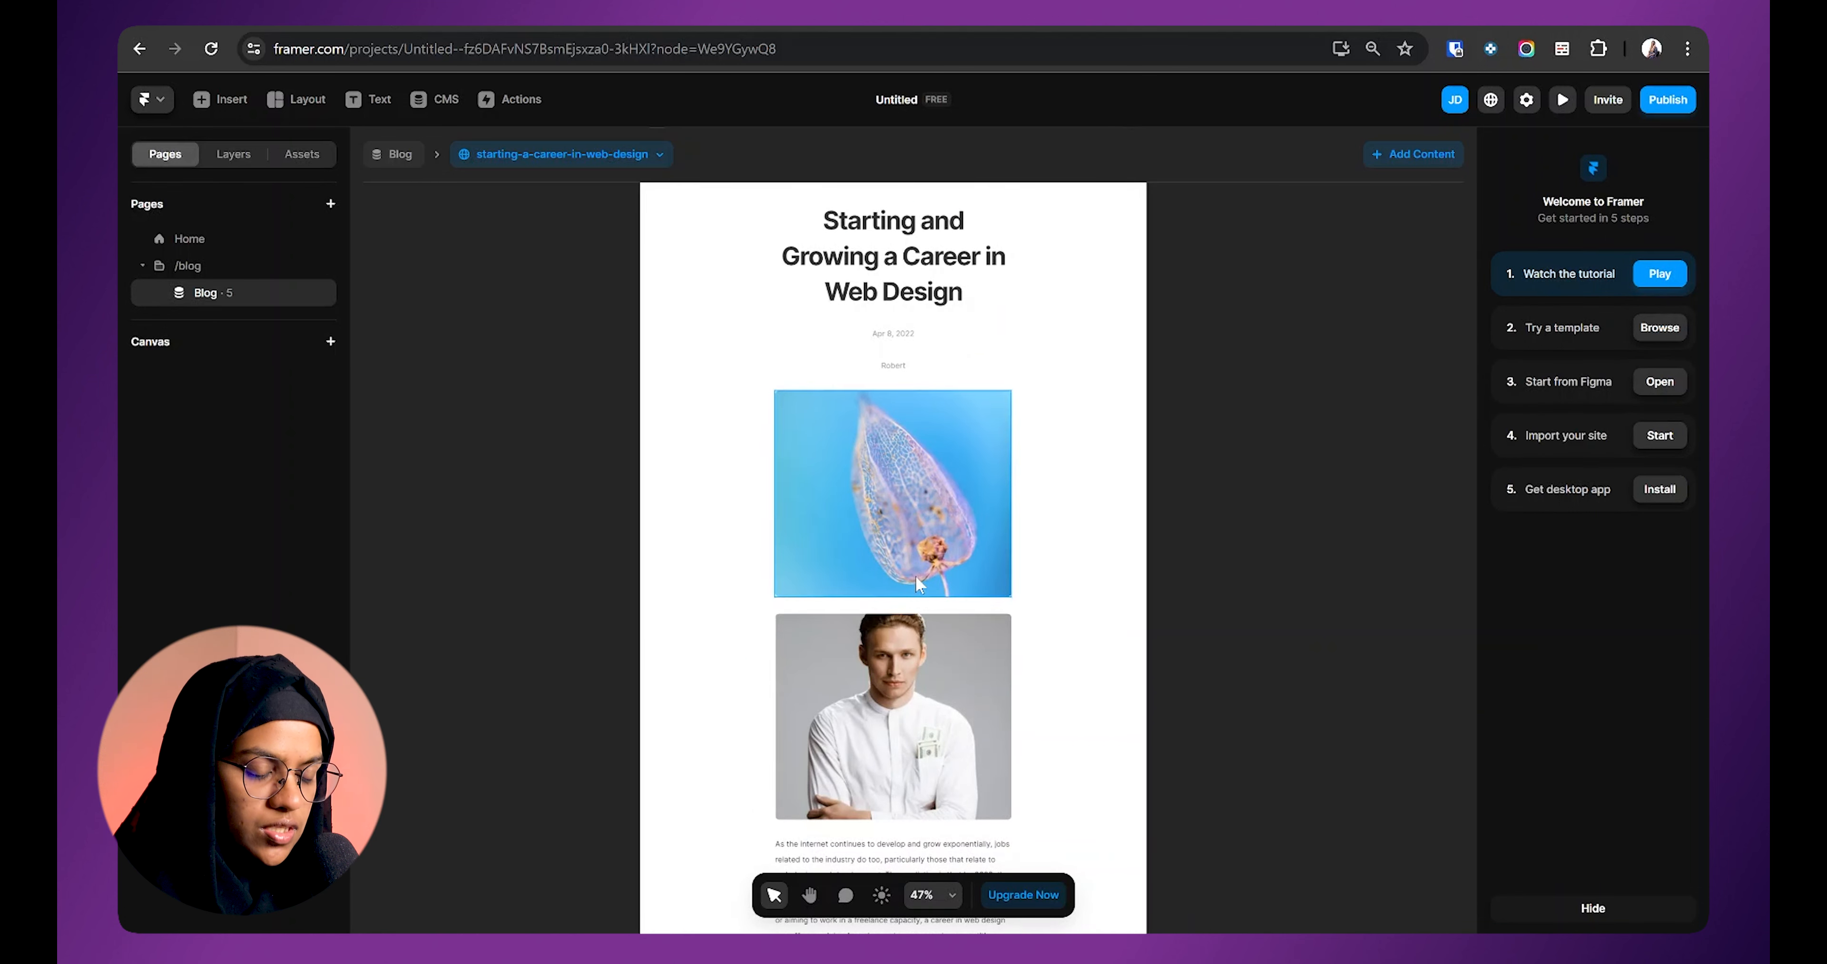
left_click(948, 707)
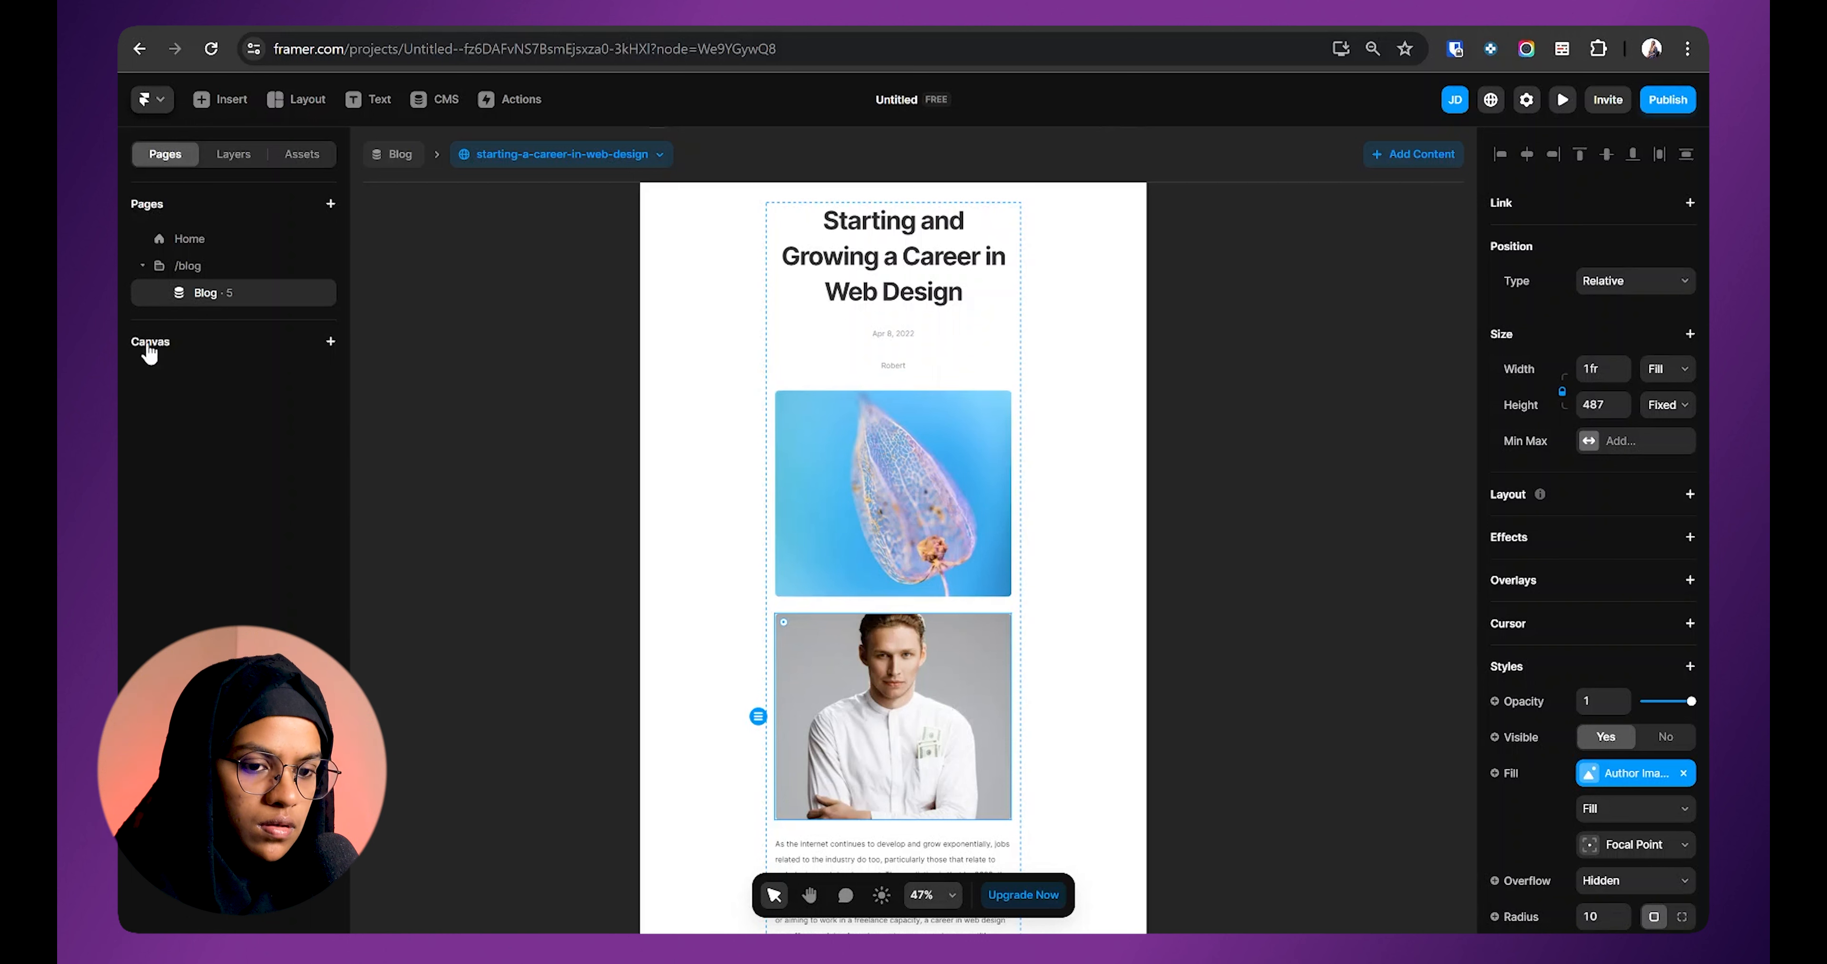
Step: Move the author photo layer between Date and Author Name in the layer tree
left_click(228, 153)
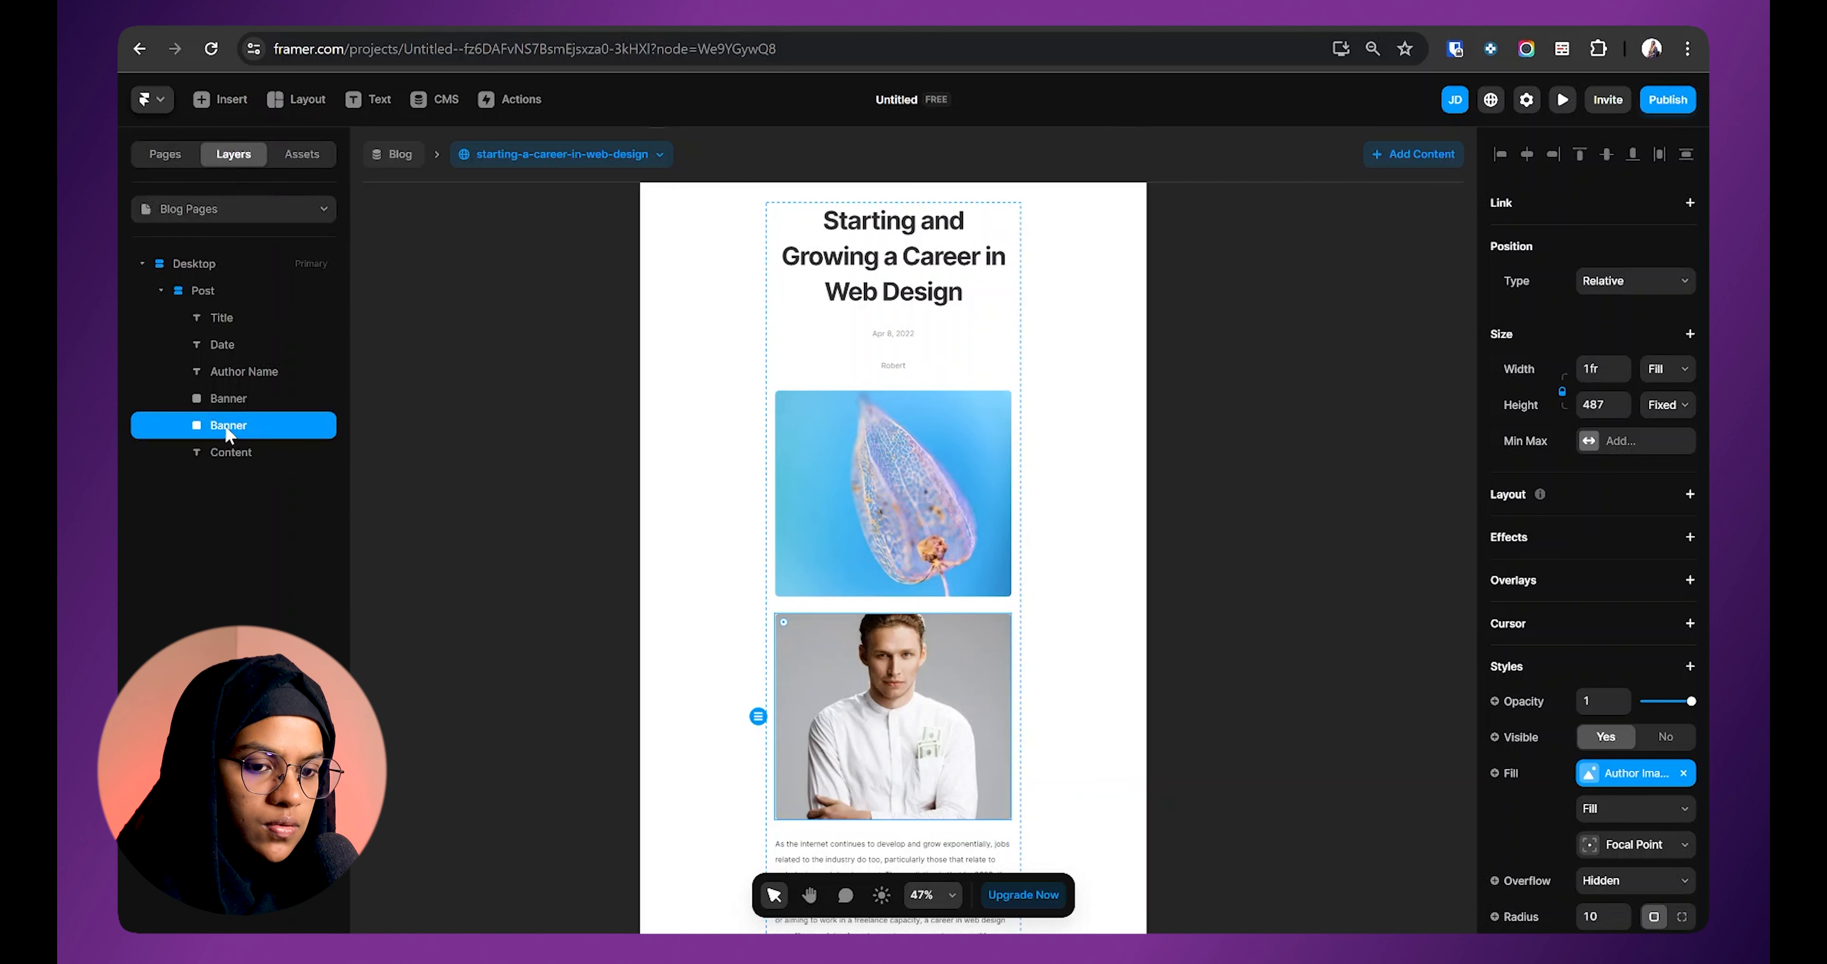
left_click_drag(227, 429, 246, 359)
left_click(1668, 369)
left_click(1666, 386)
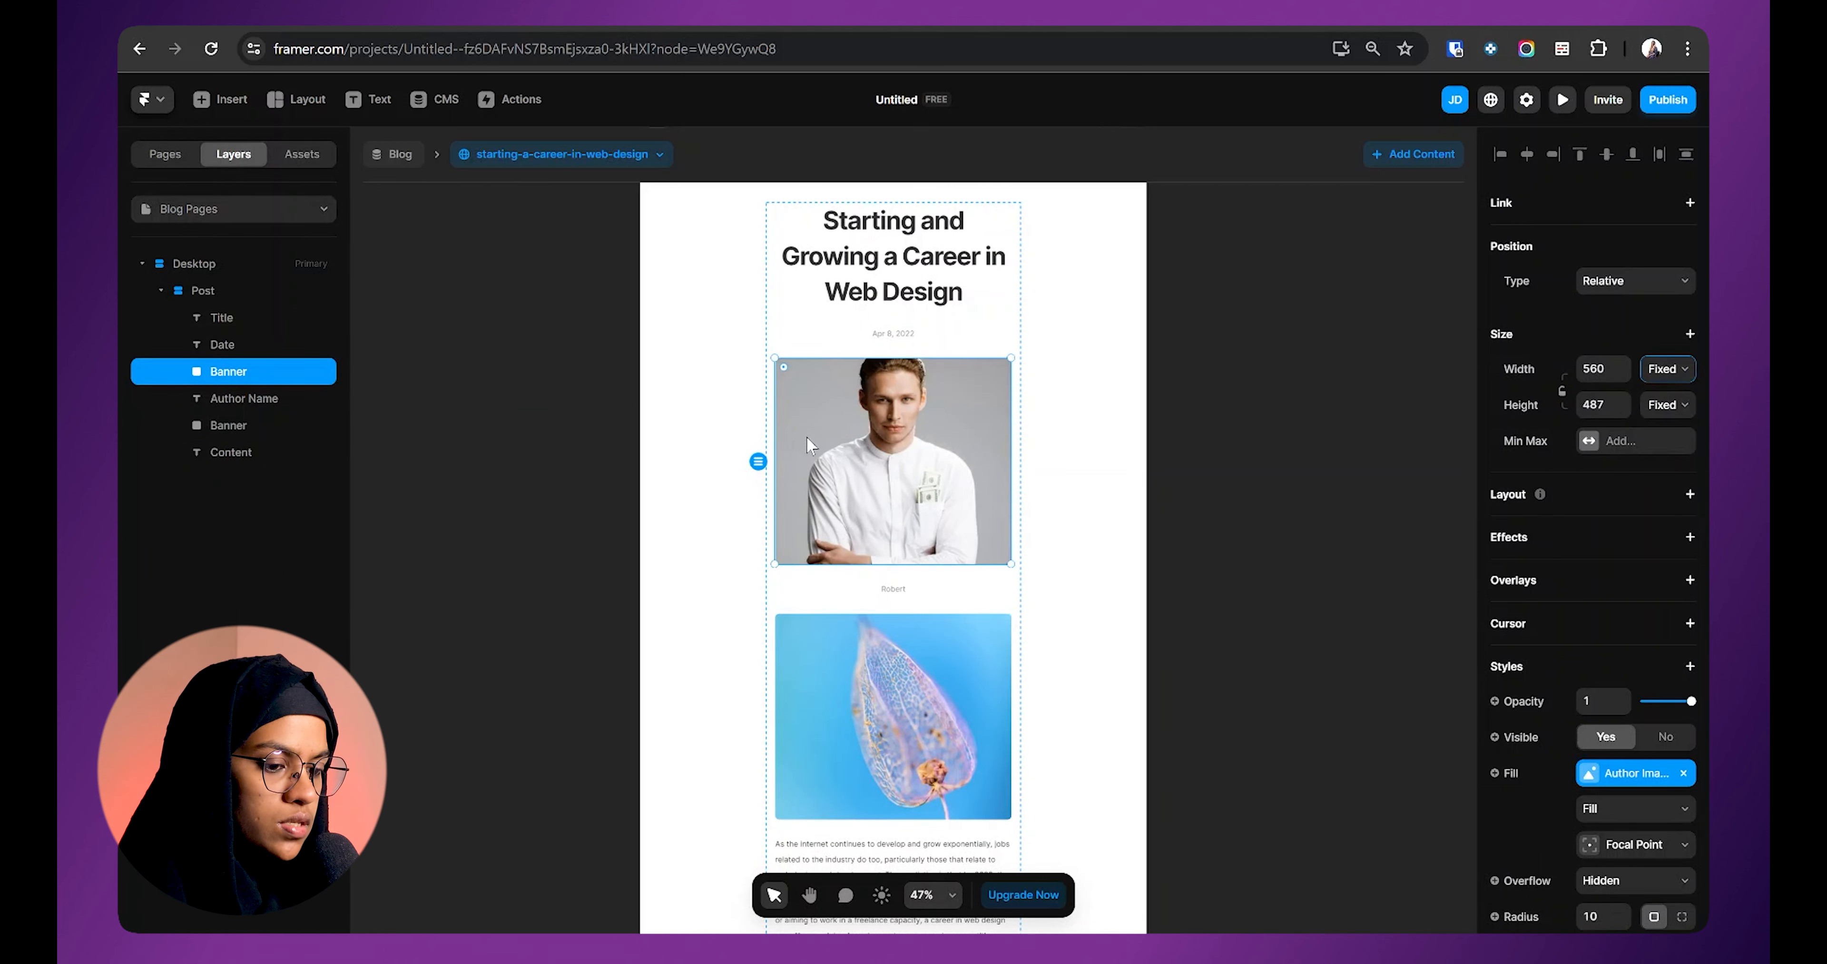
Step: Resize the author photo to 50×50, give it 100% radius, and rename it Author image
left_click(1603, 368)
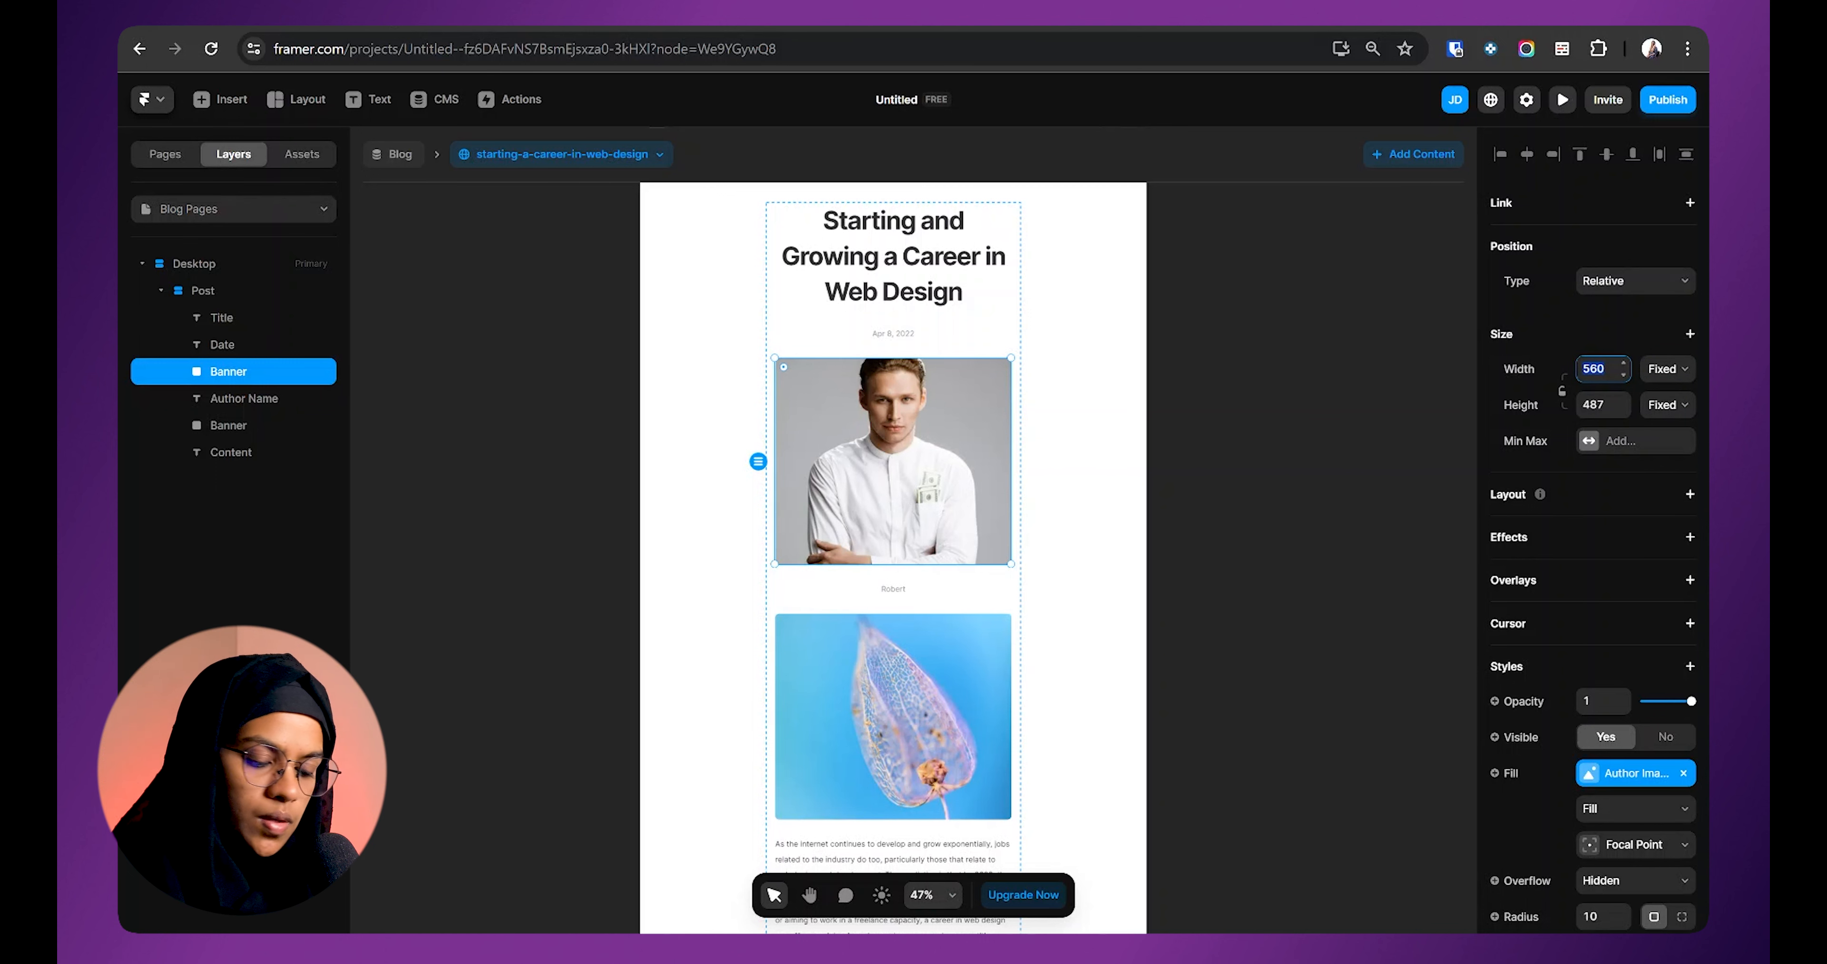
key("Tab")
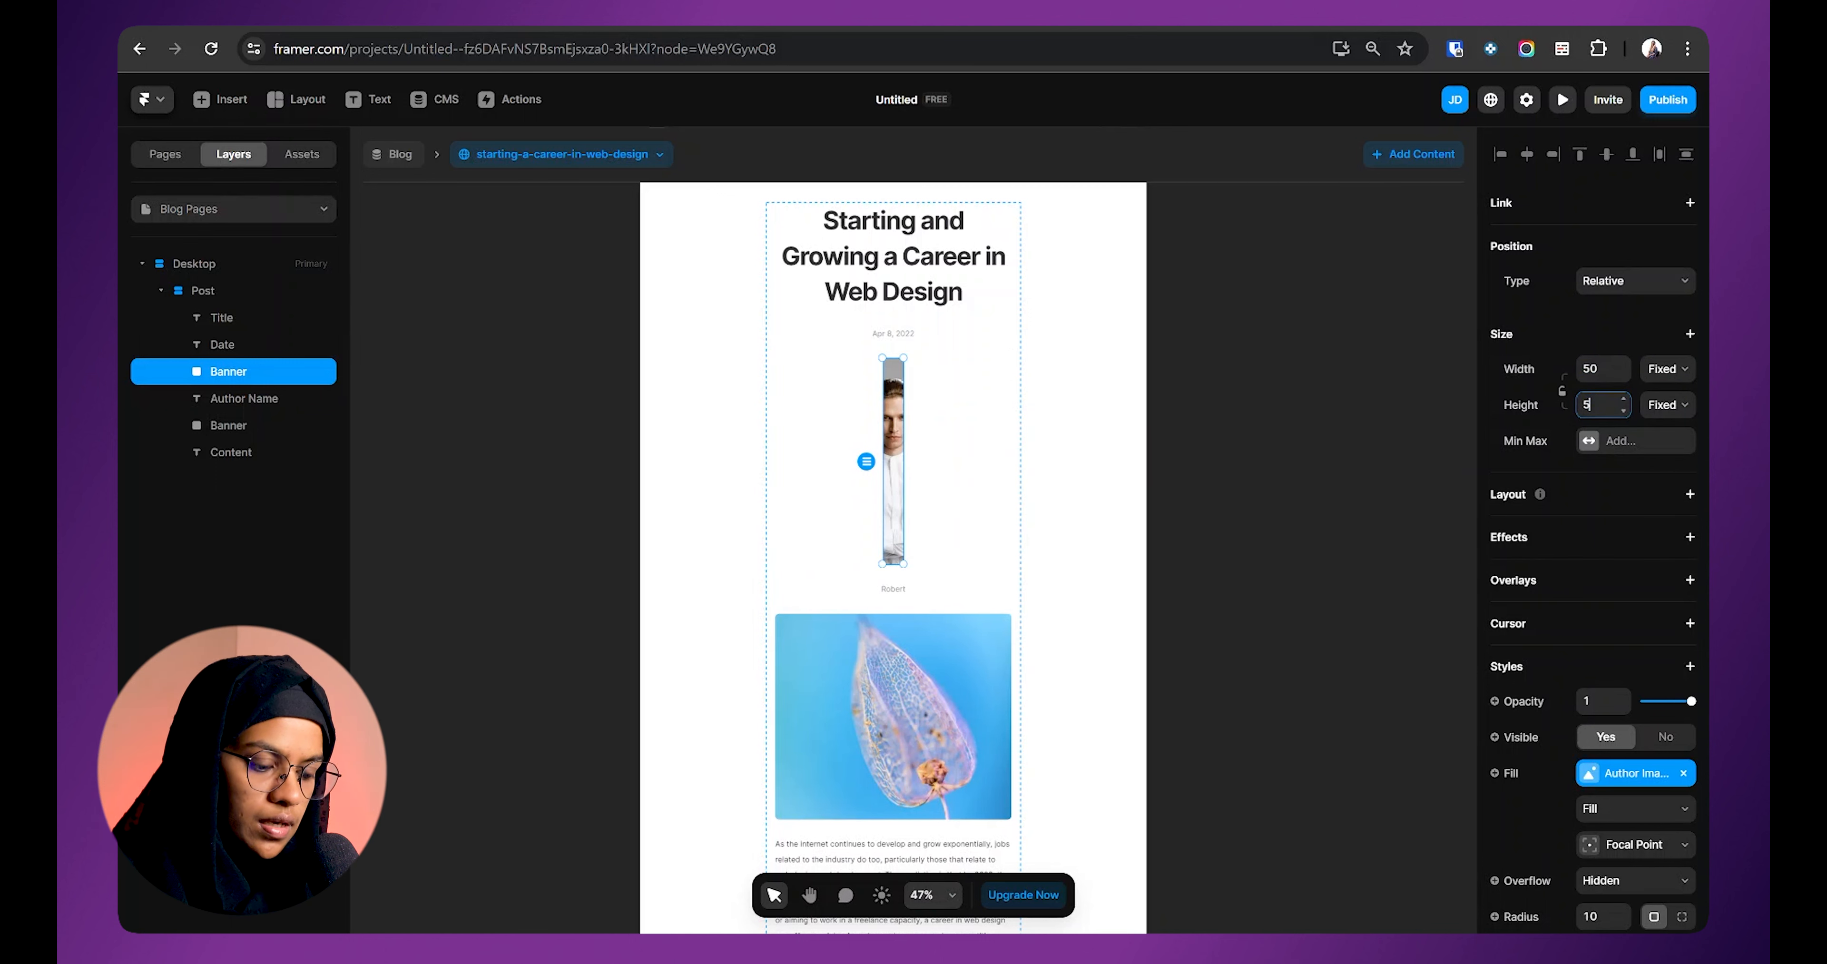
type("50")
key("Return")
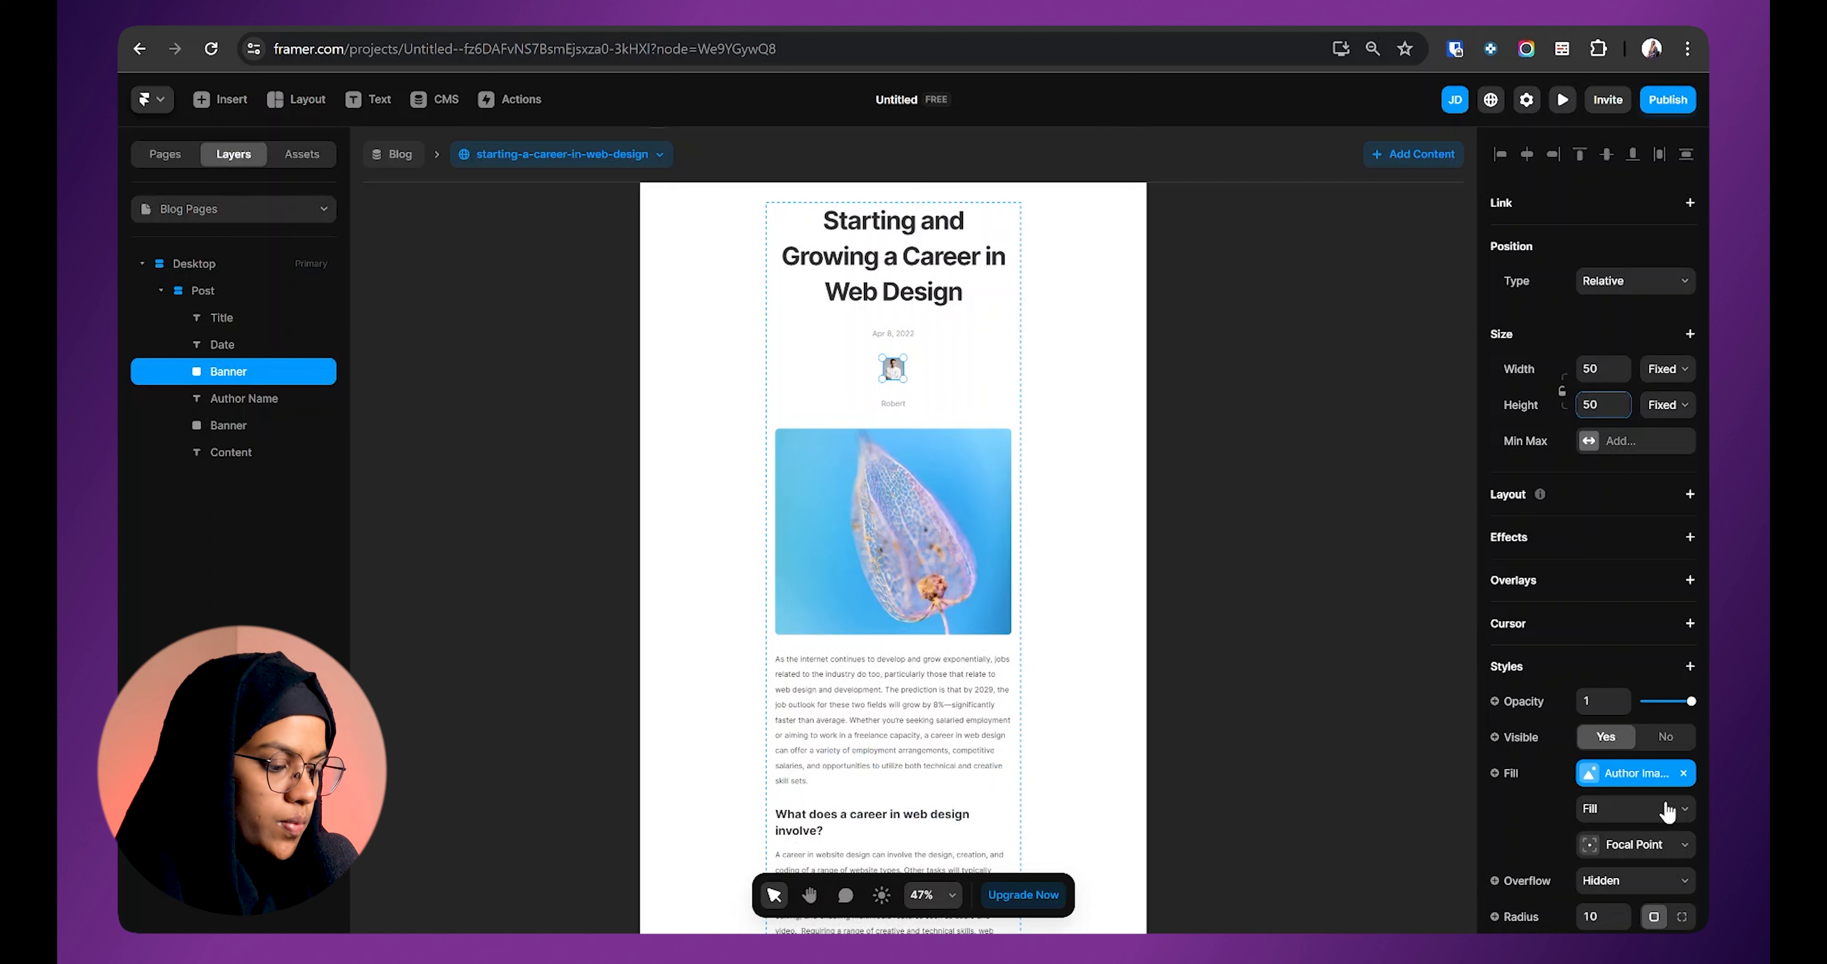
scroll(1668, 810, "down", 4)
left_click(1599, 601)
type("100%")
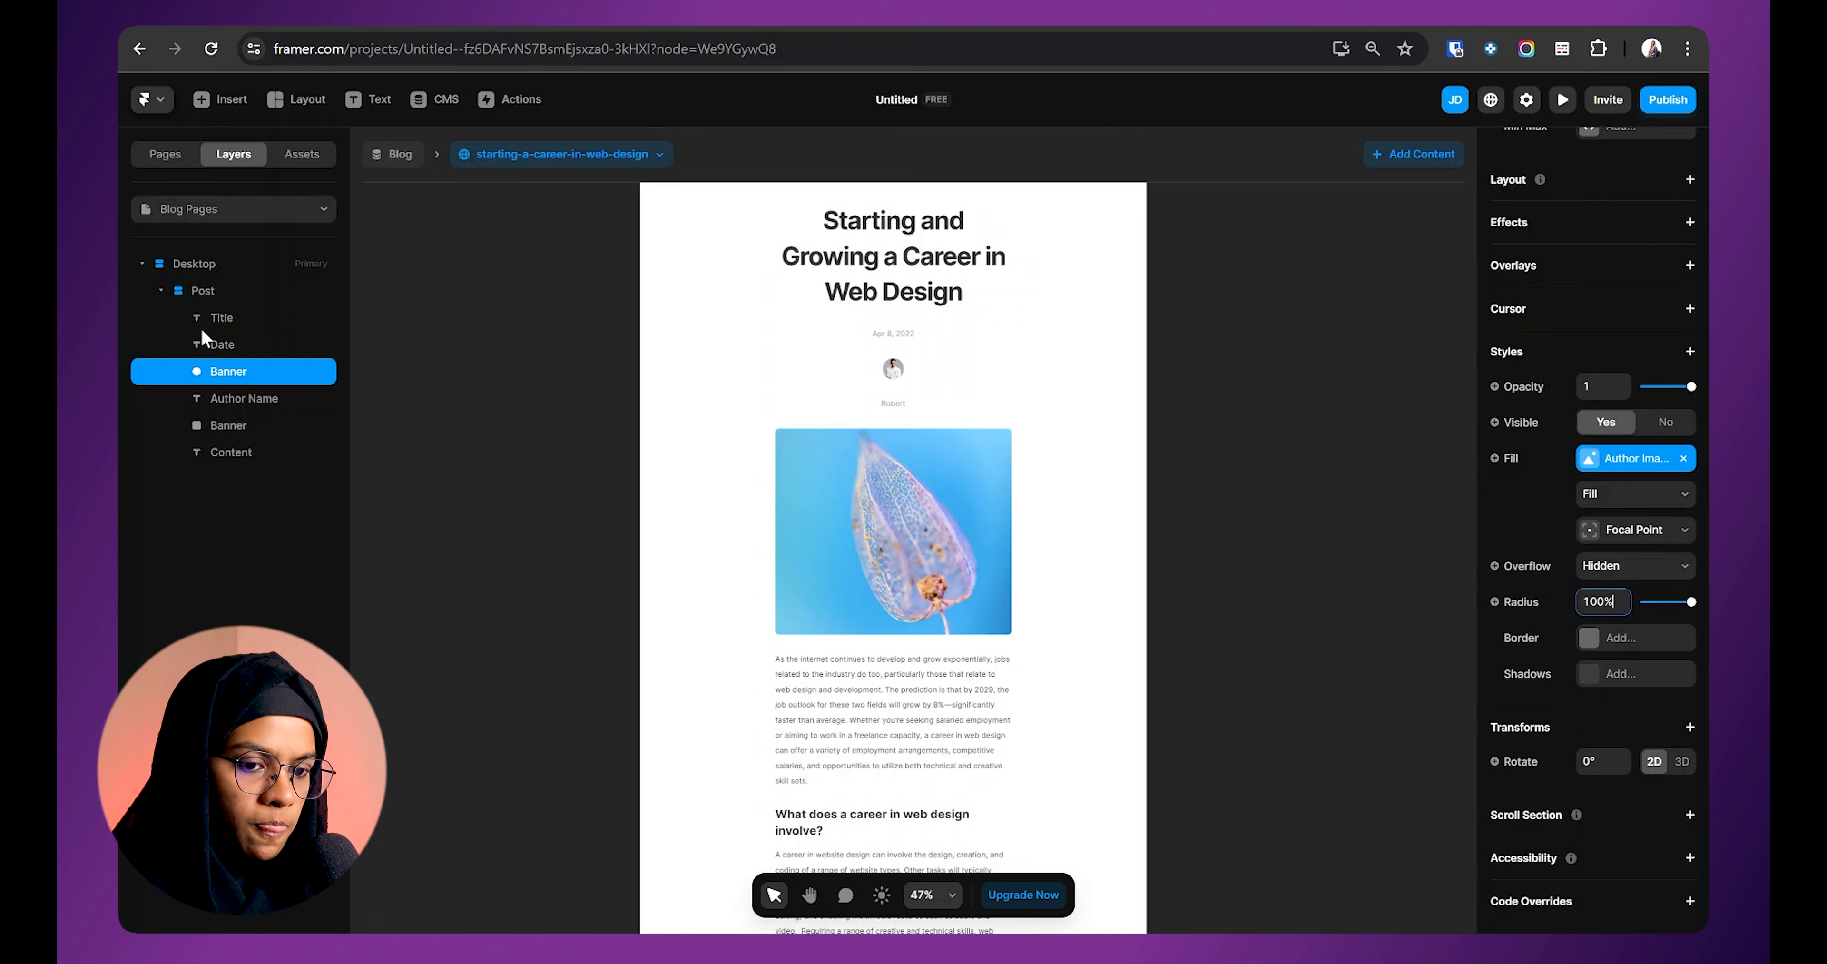
double_click(247, 370)
type("Auth")
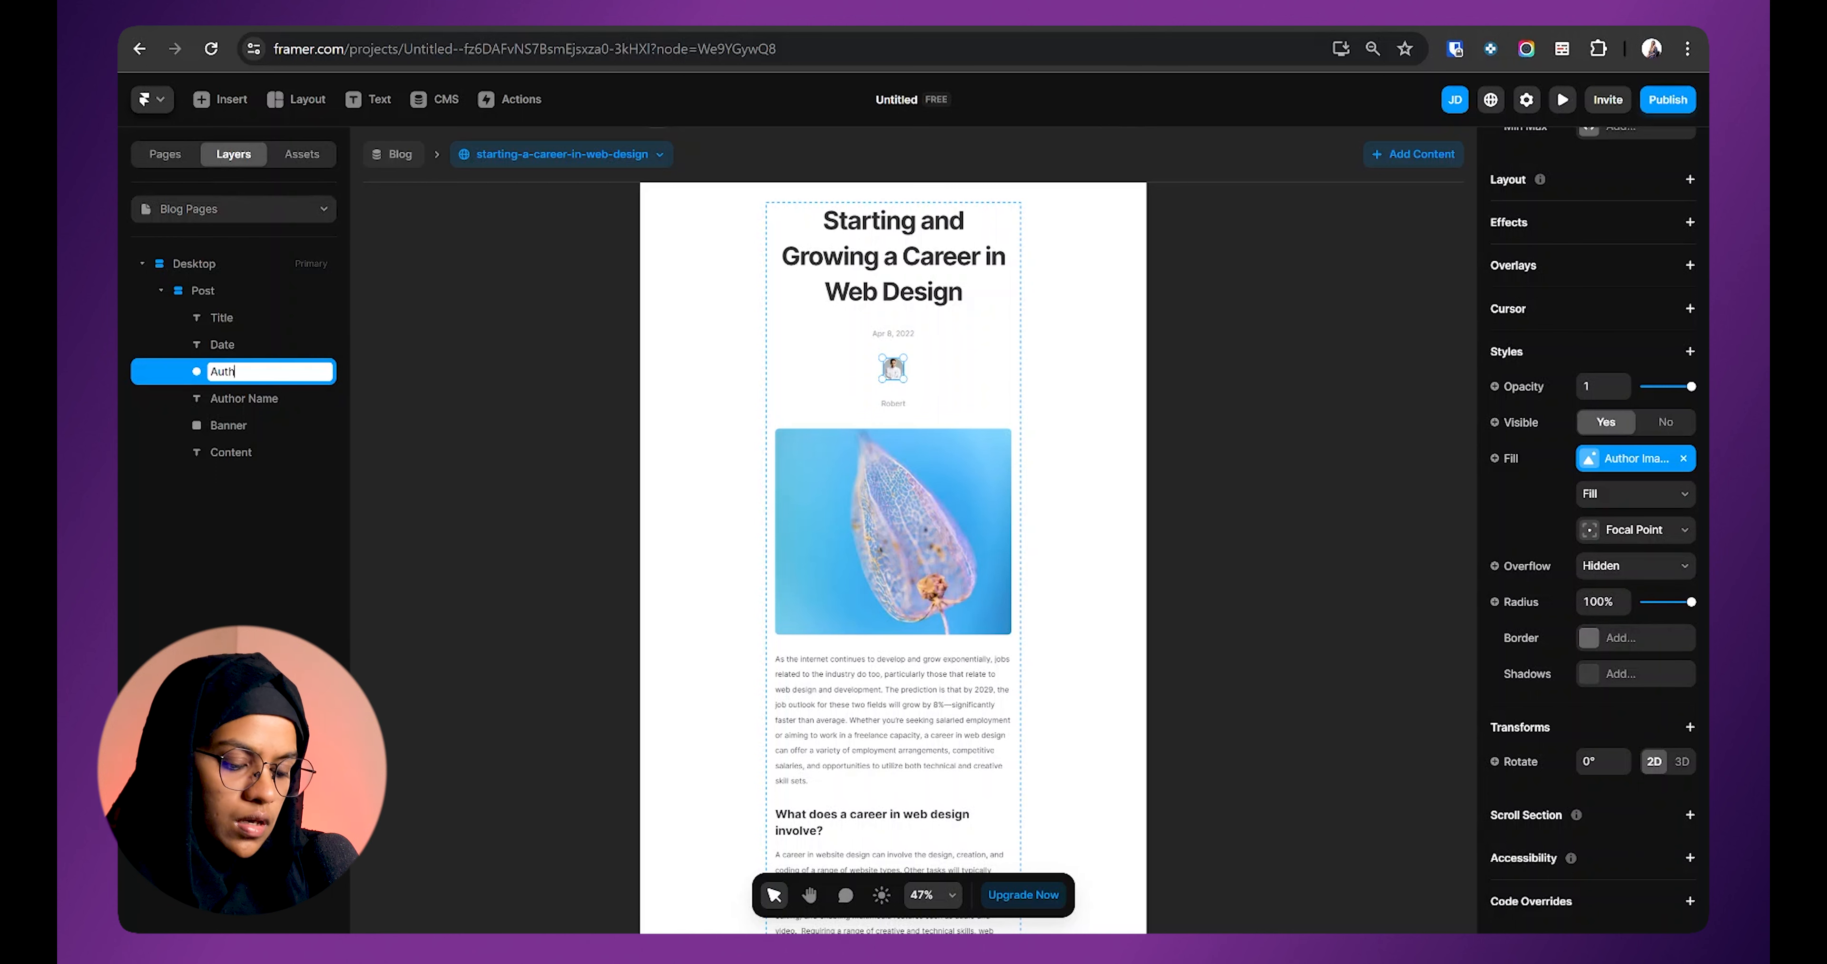
type("or image")
key("Return")
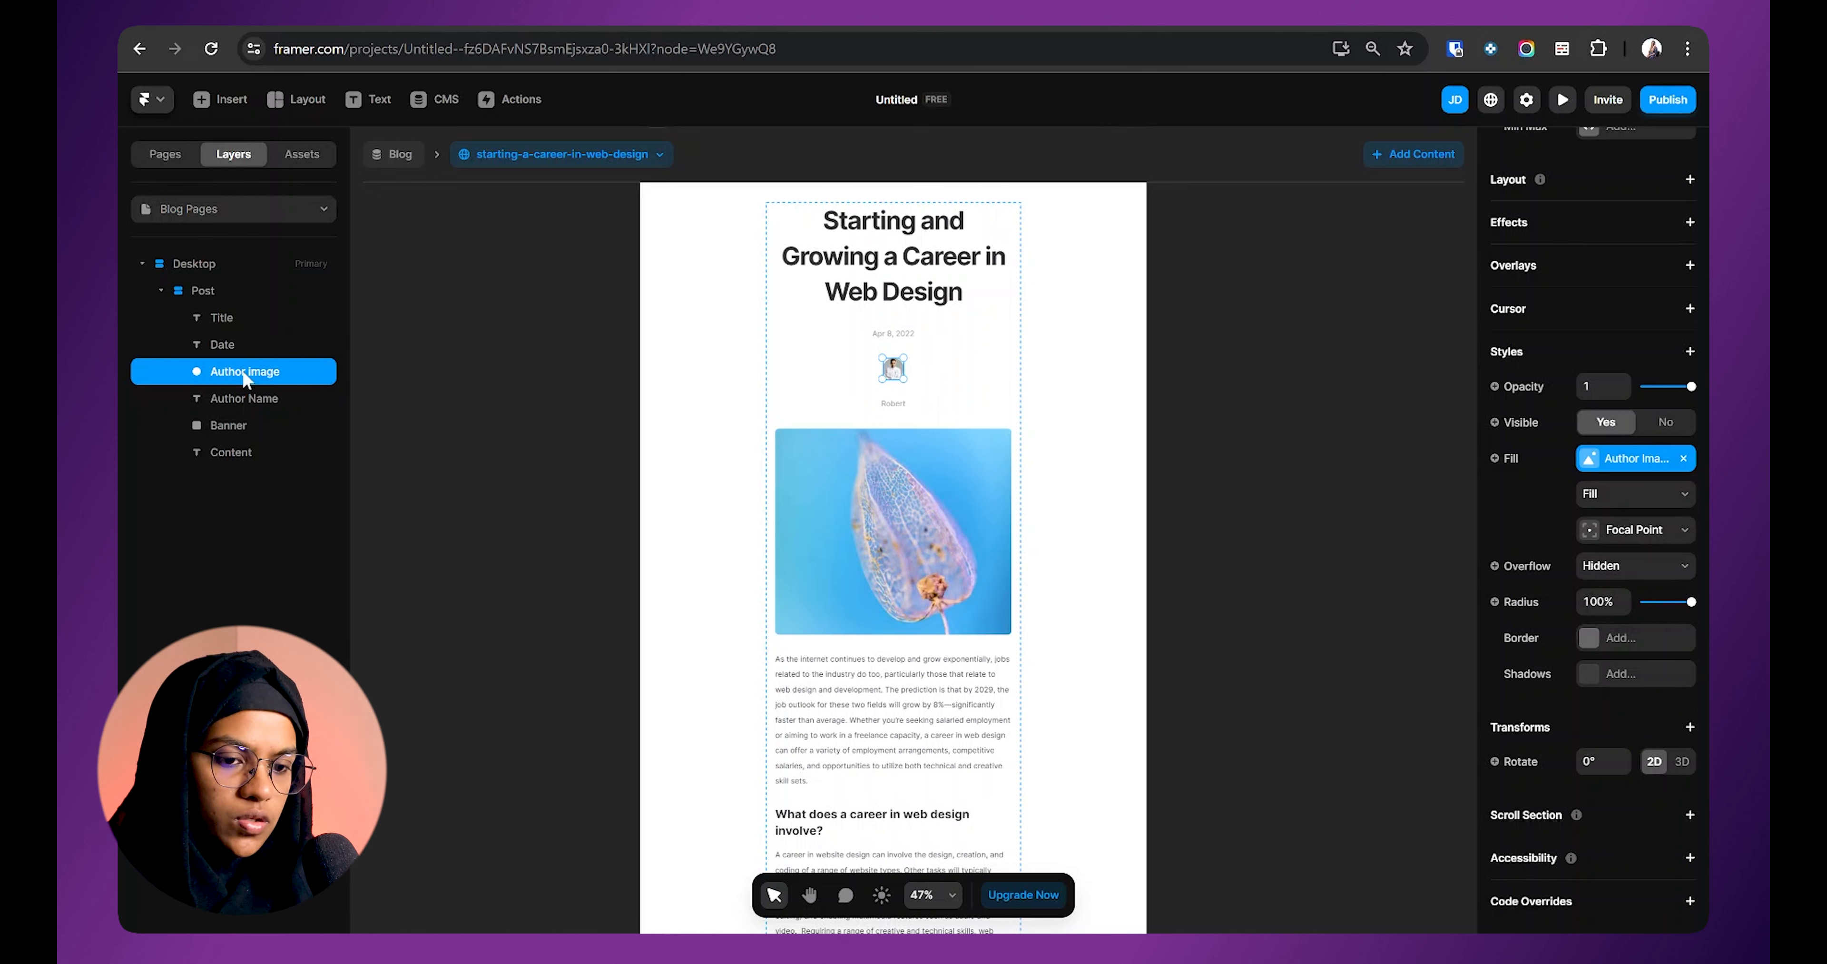
left_click(260, 391, "shift")
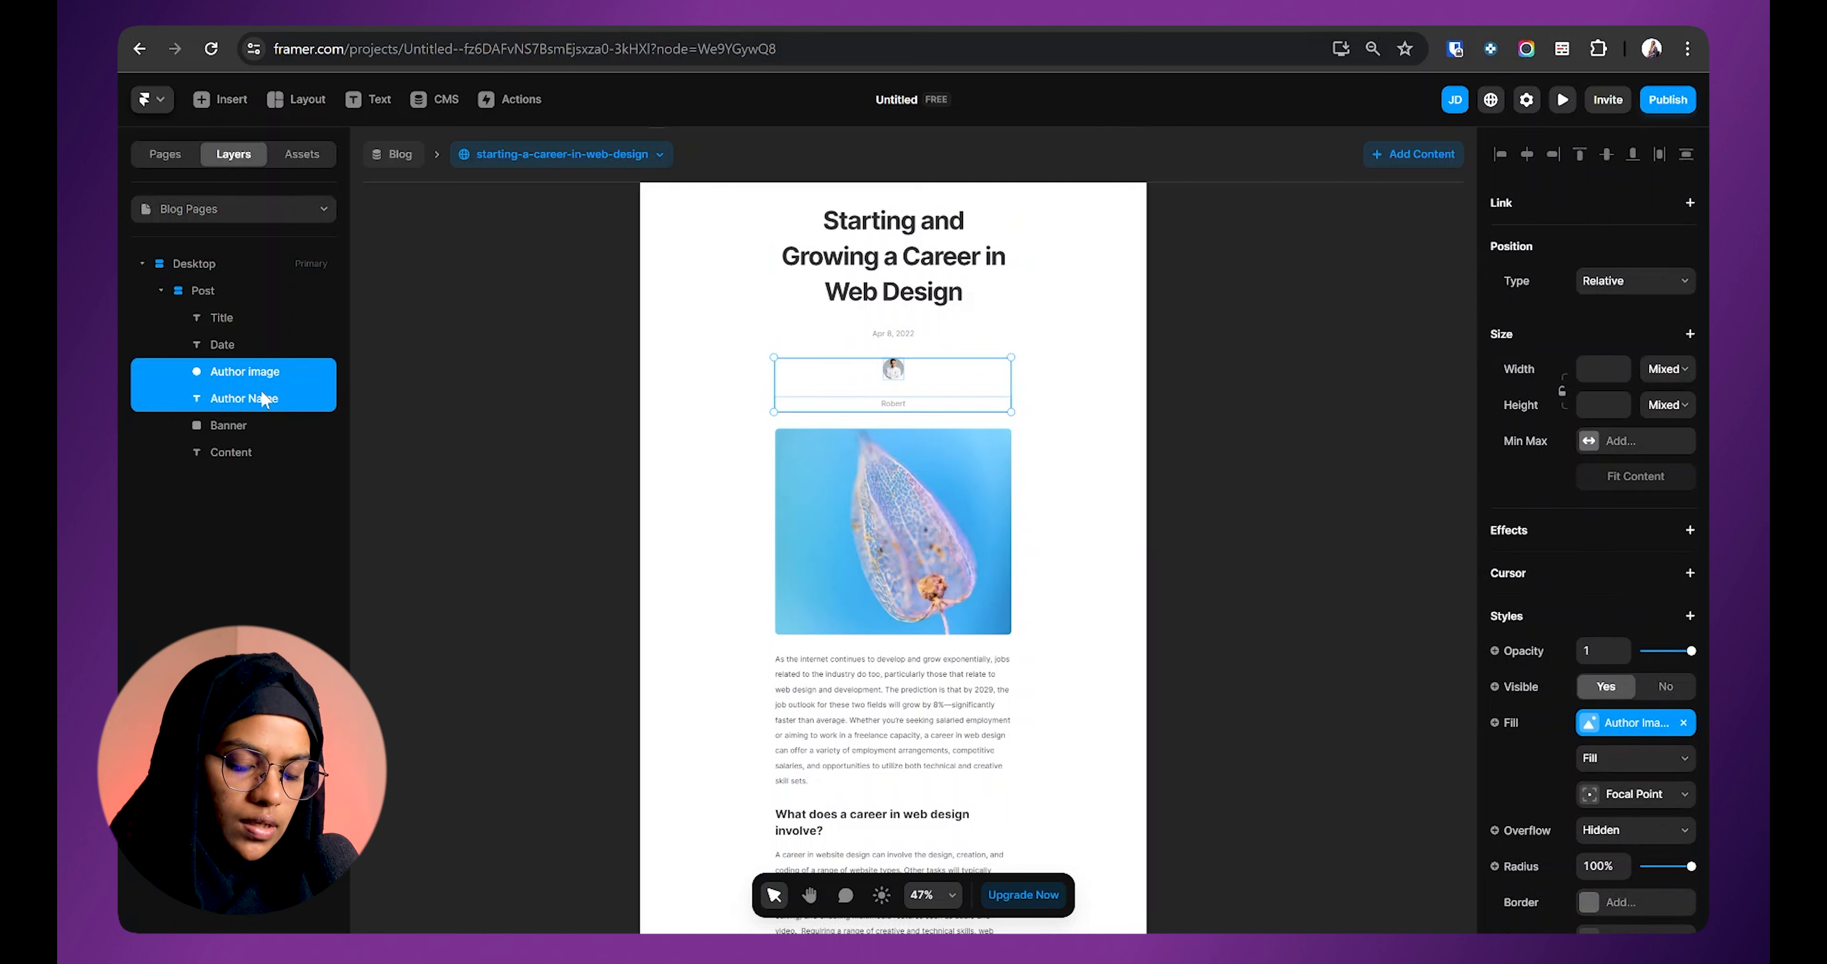
Step: Group the avatar and author name into a horizontal stack with fill width and fit height
key("ctrl+Return")
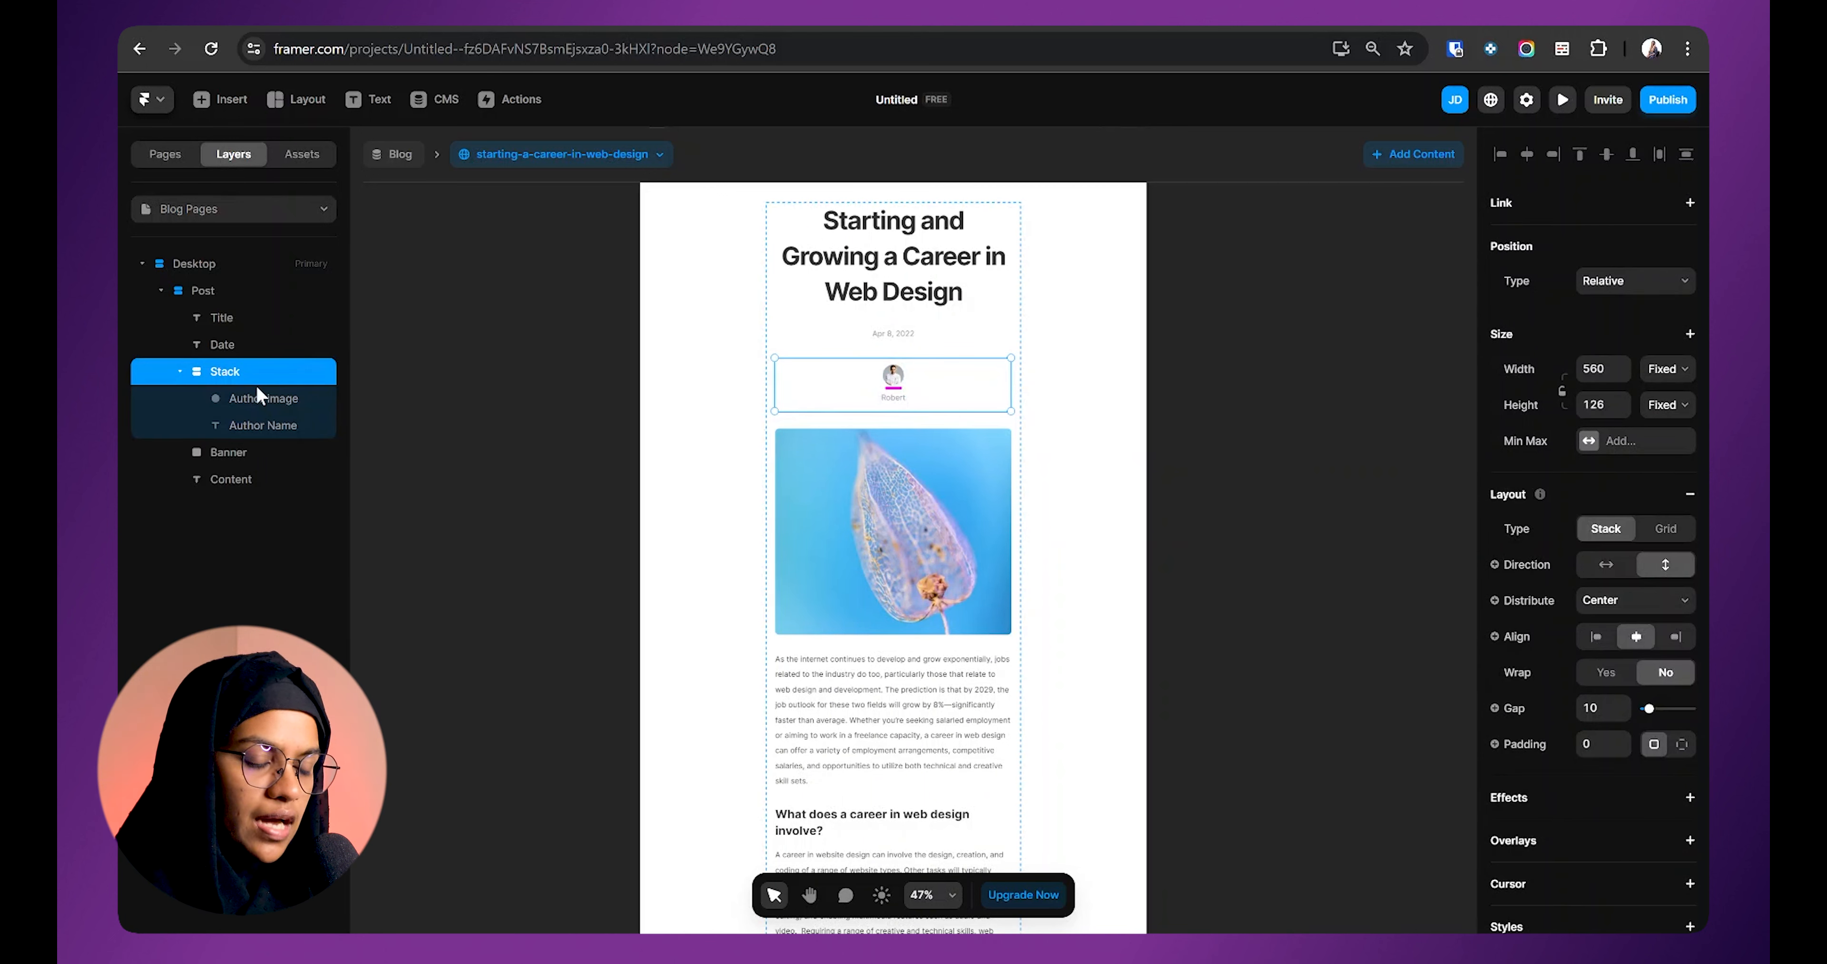
left_click(1666, 369)
left_click(1655, 417)
left_click(1666, 405)
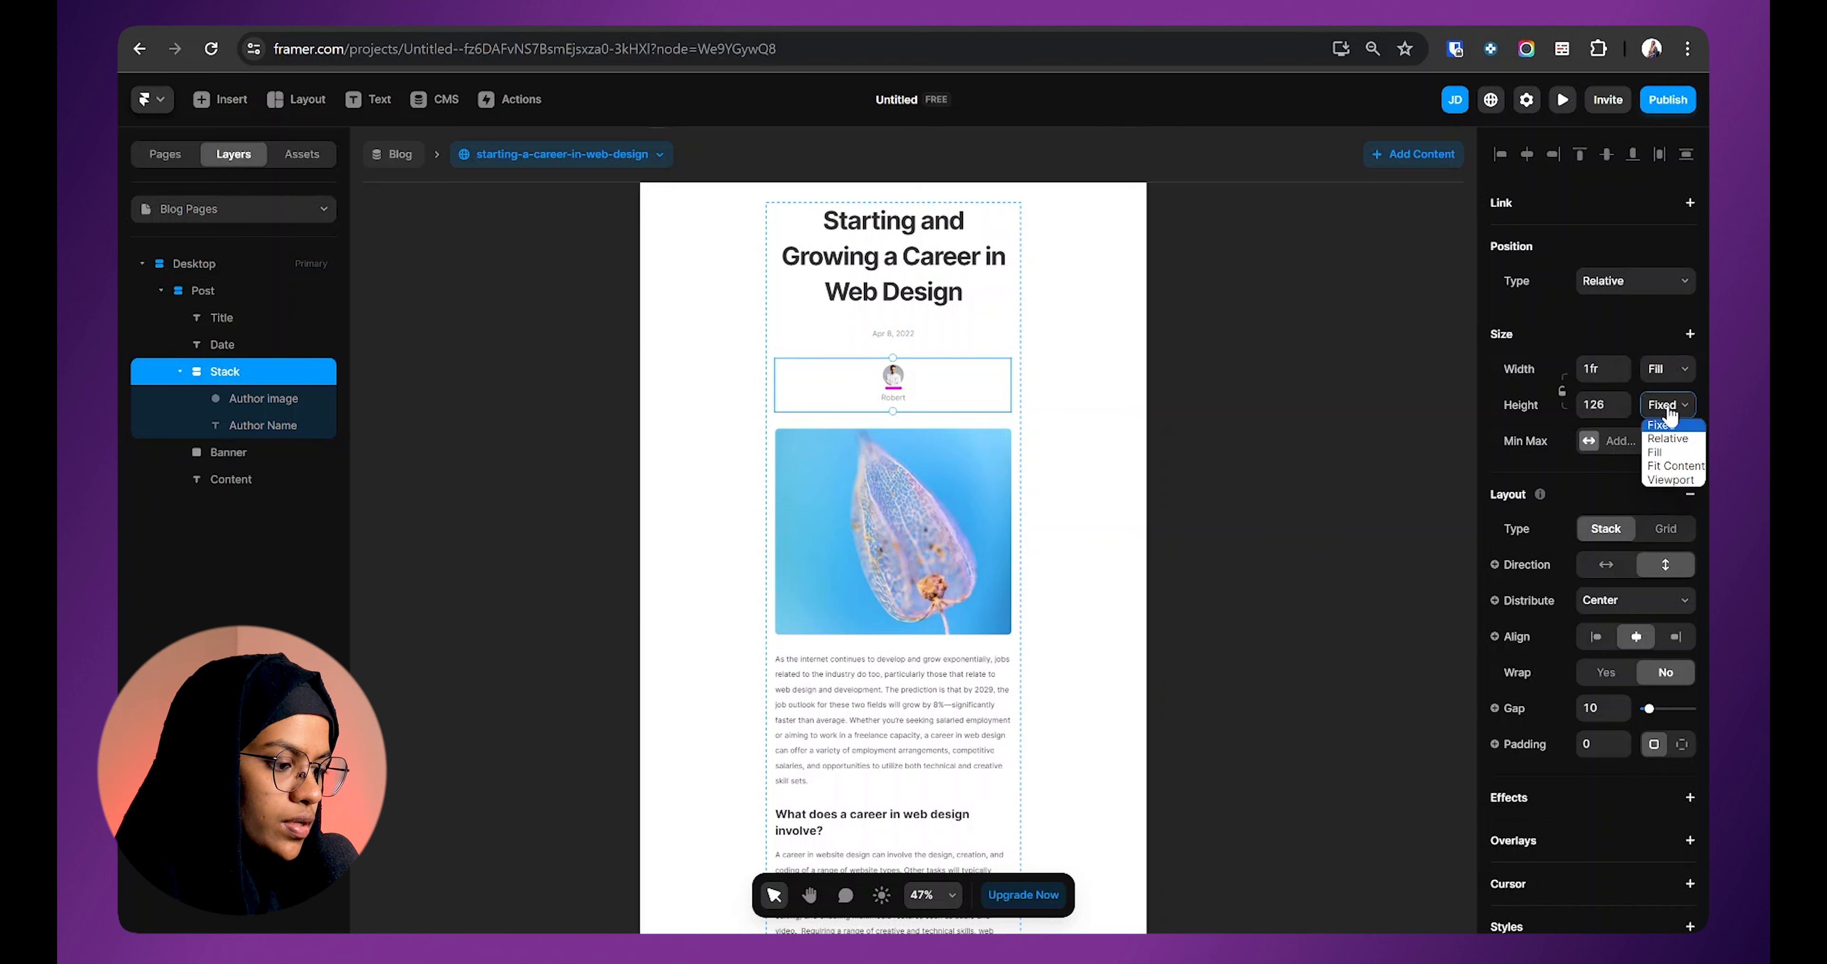
left_click(1675, 466)
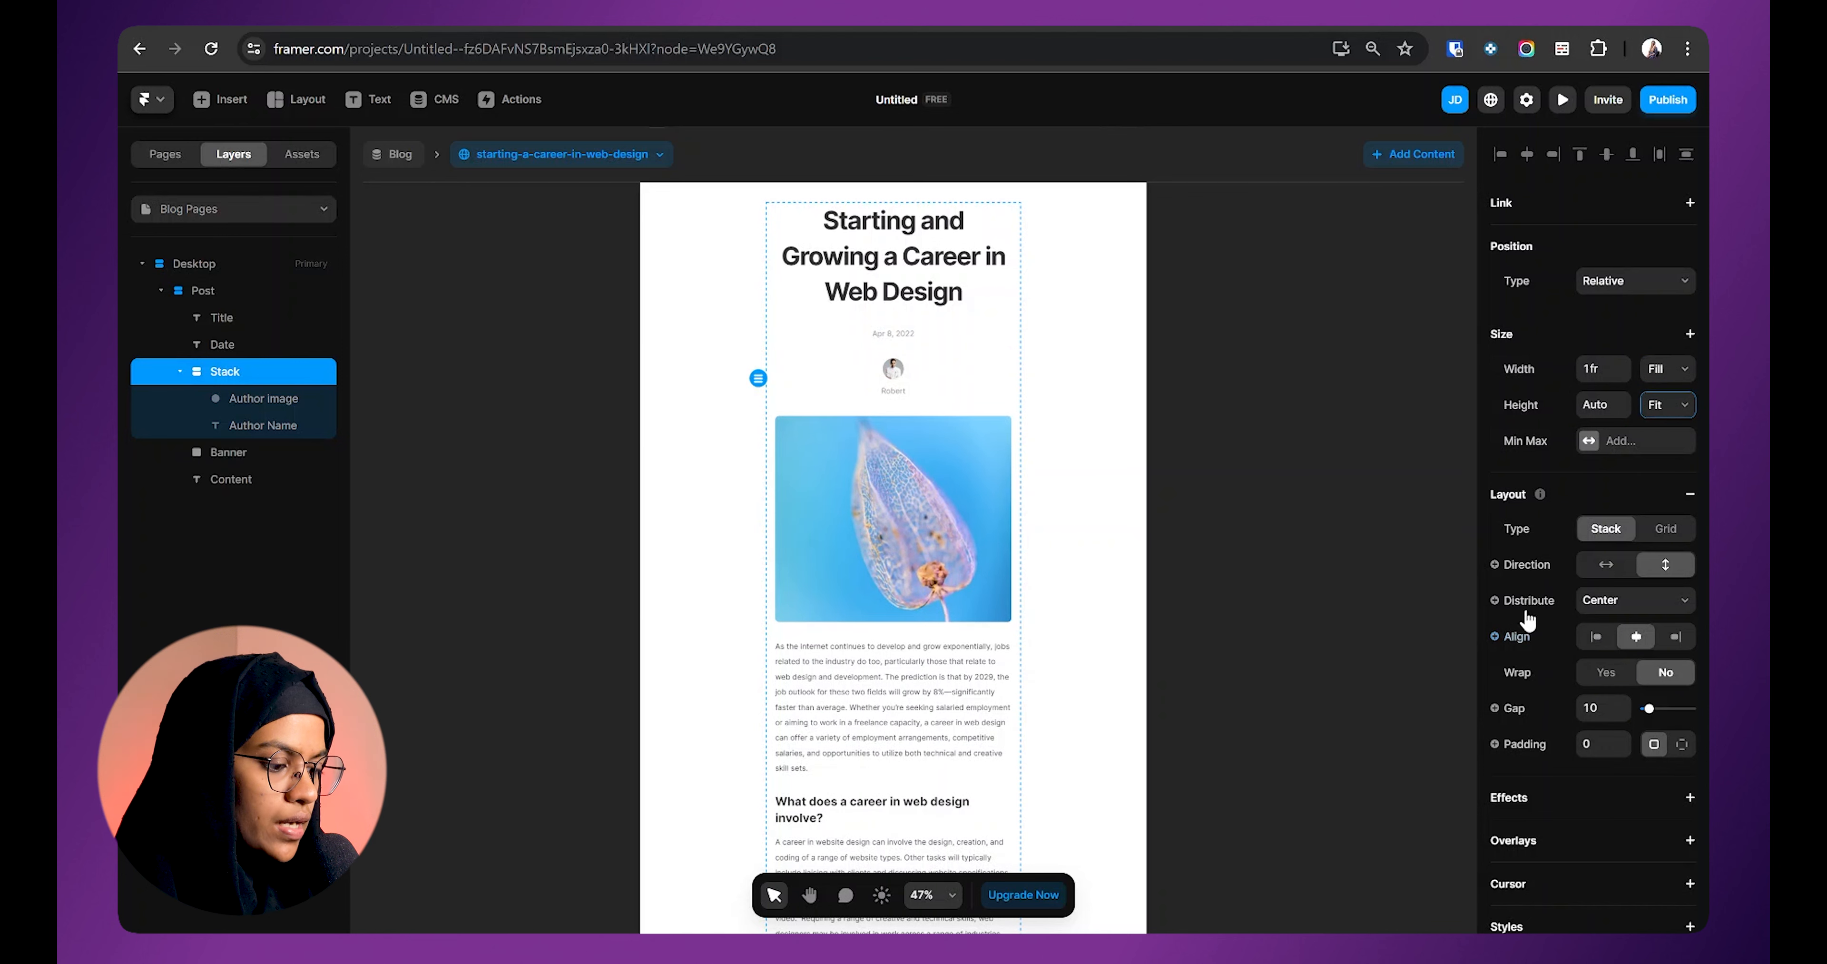
left_click(1610, 566)
Step: Left-align the Author Name text and centre the post container's contents
double_click(804, 370)
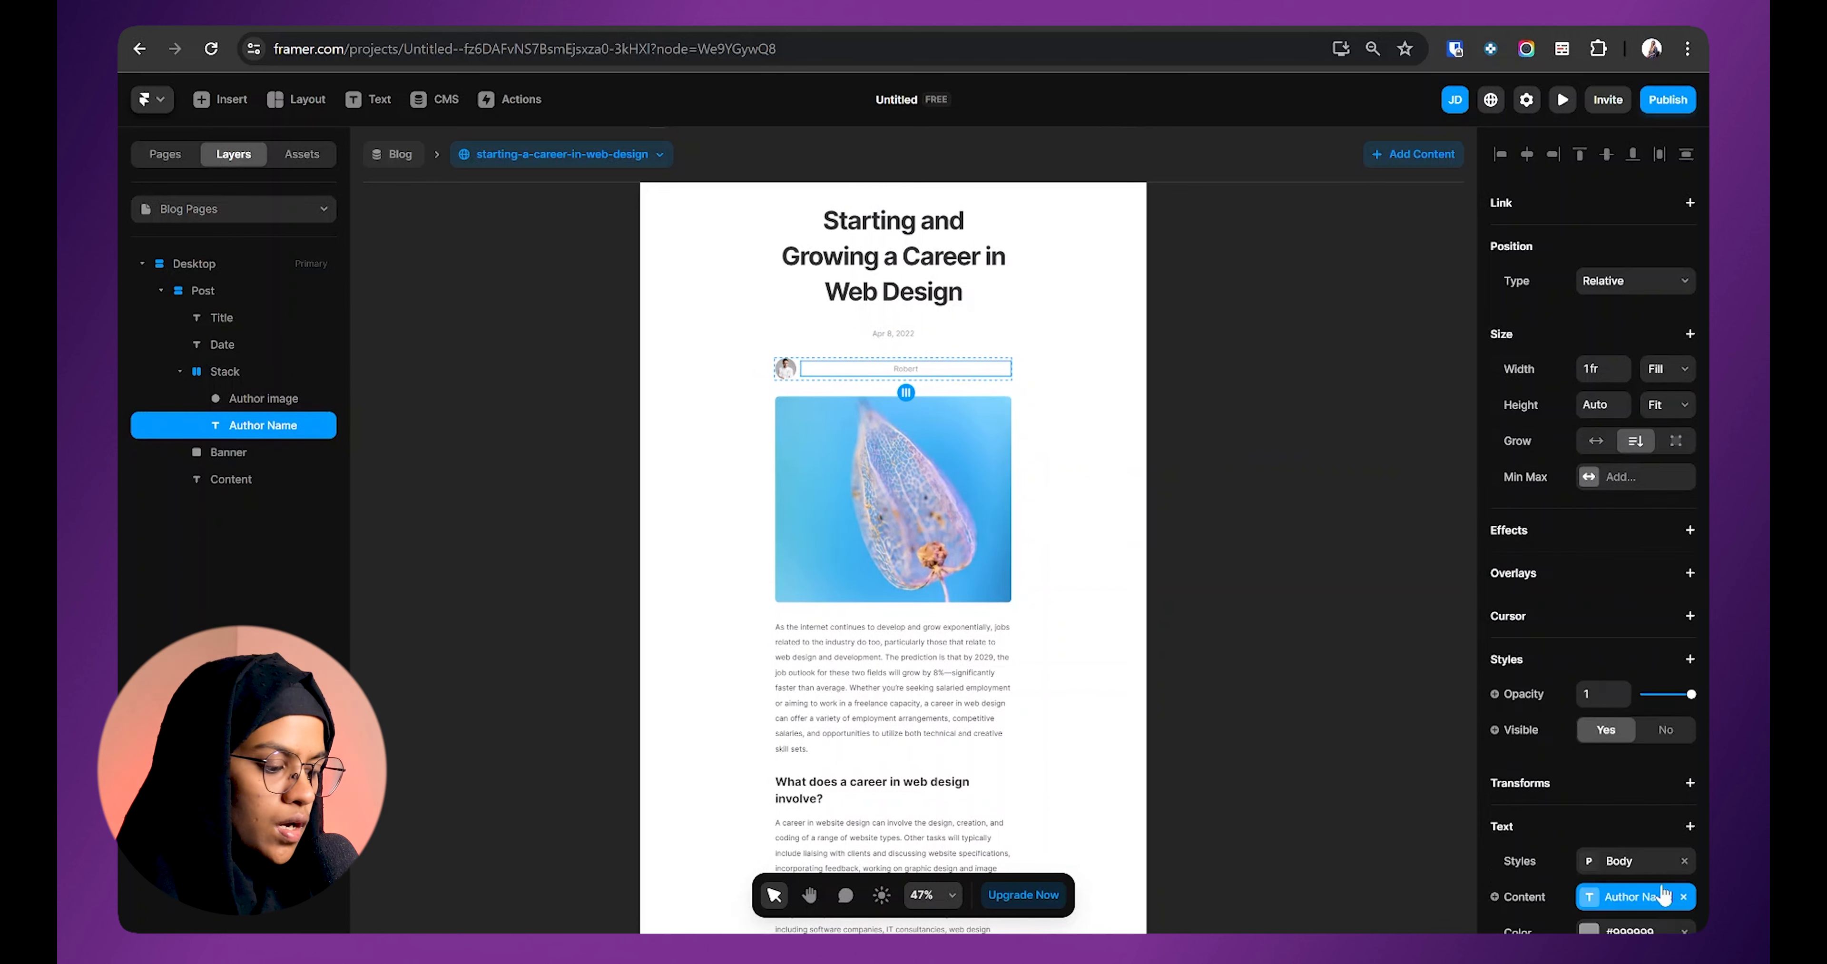
scroll(1662, 892, "down", 4)
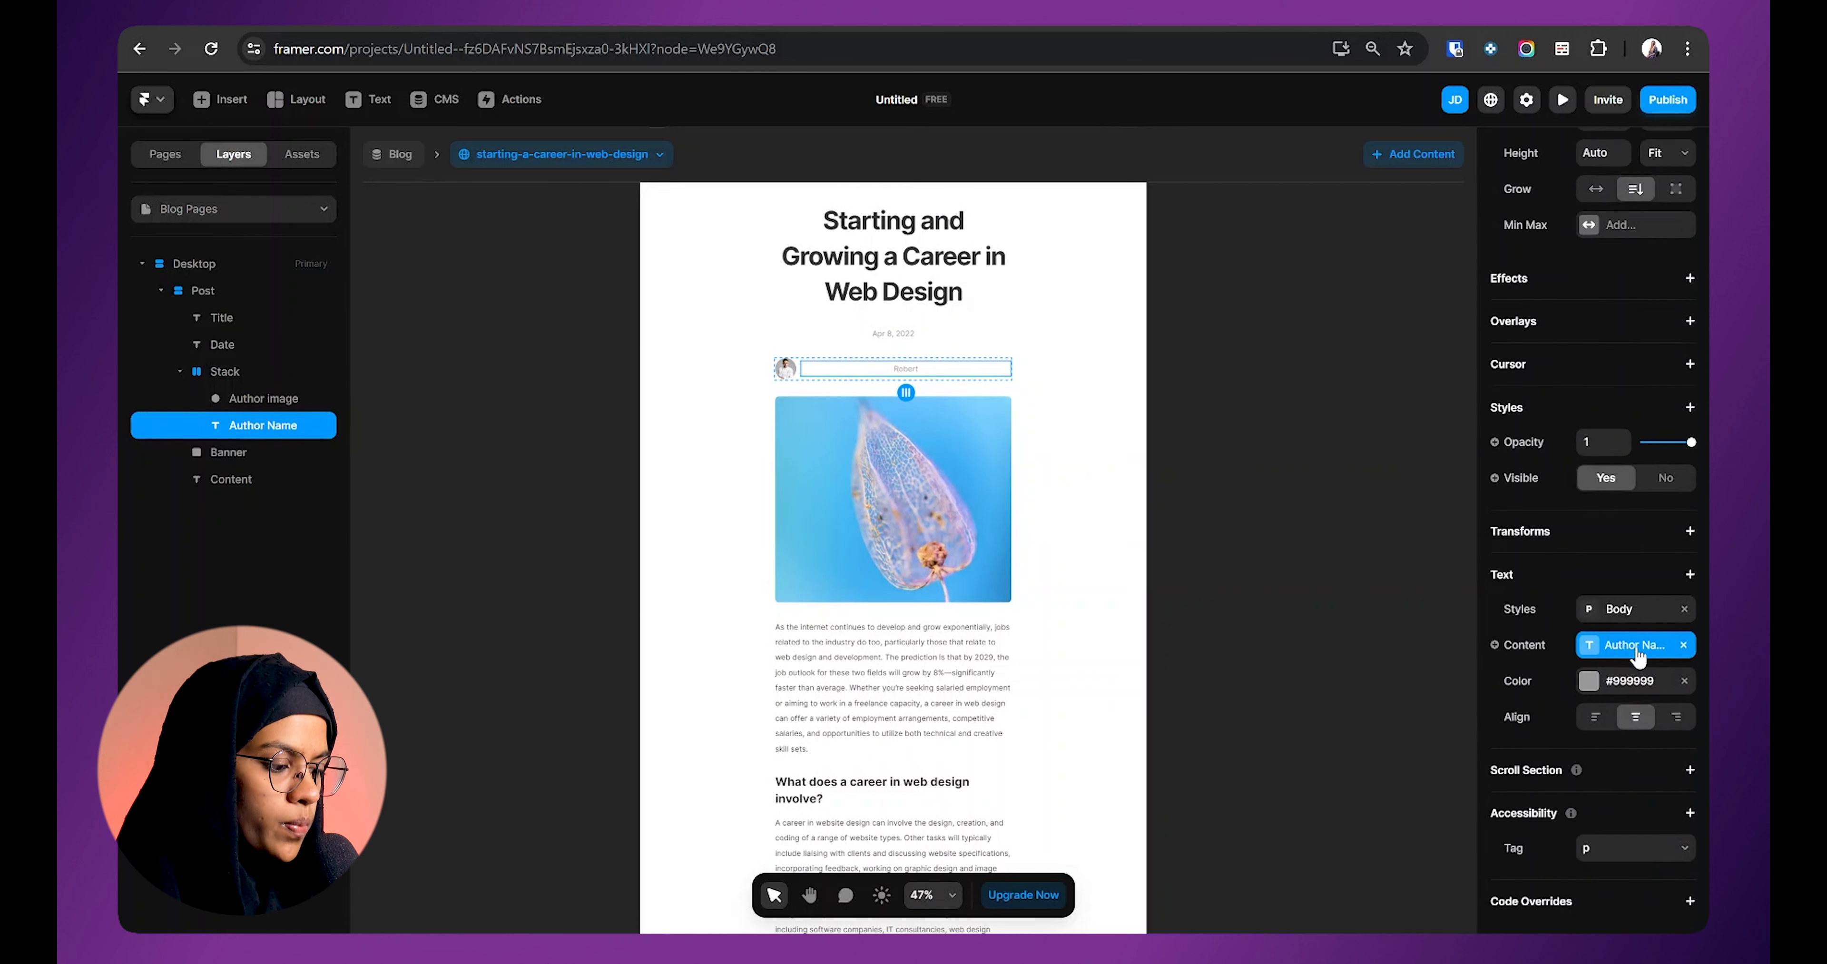
left_click(1597, 719)
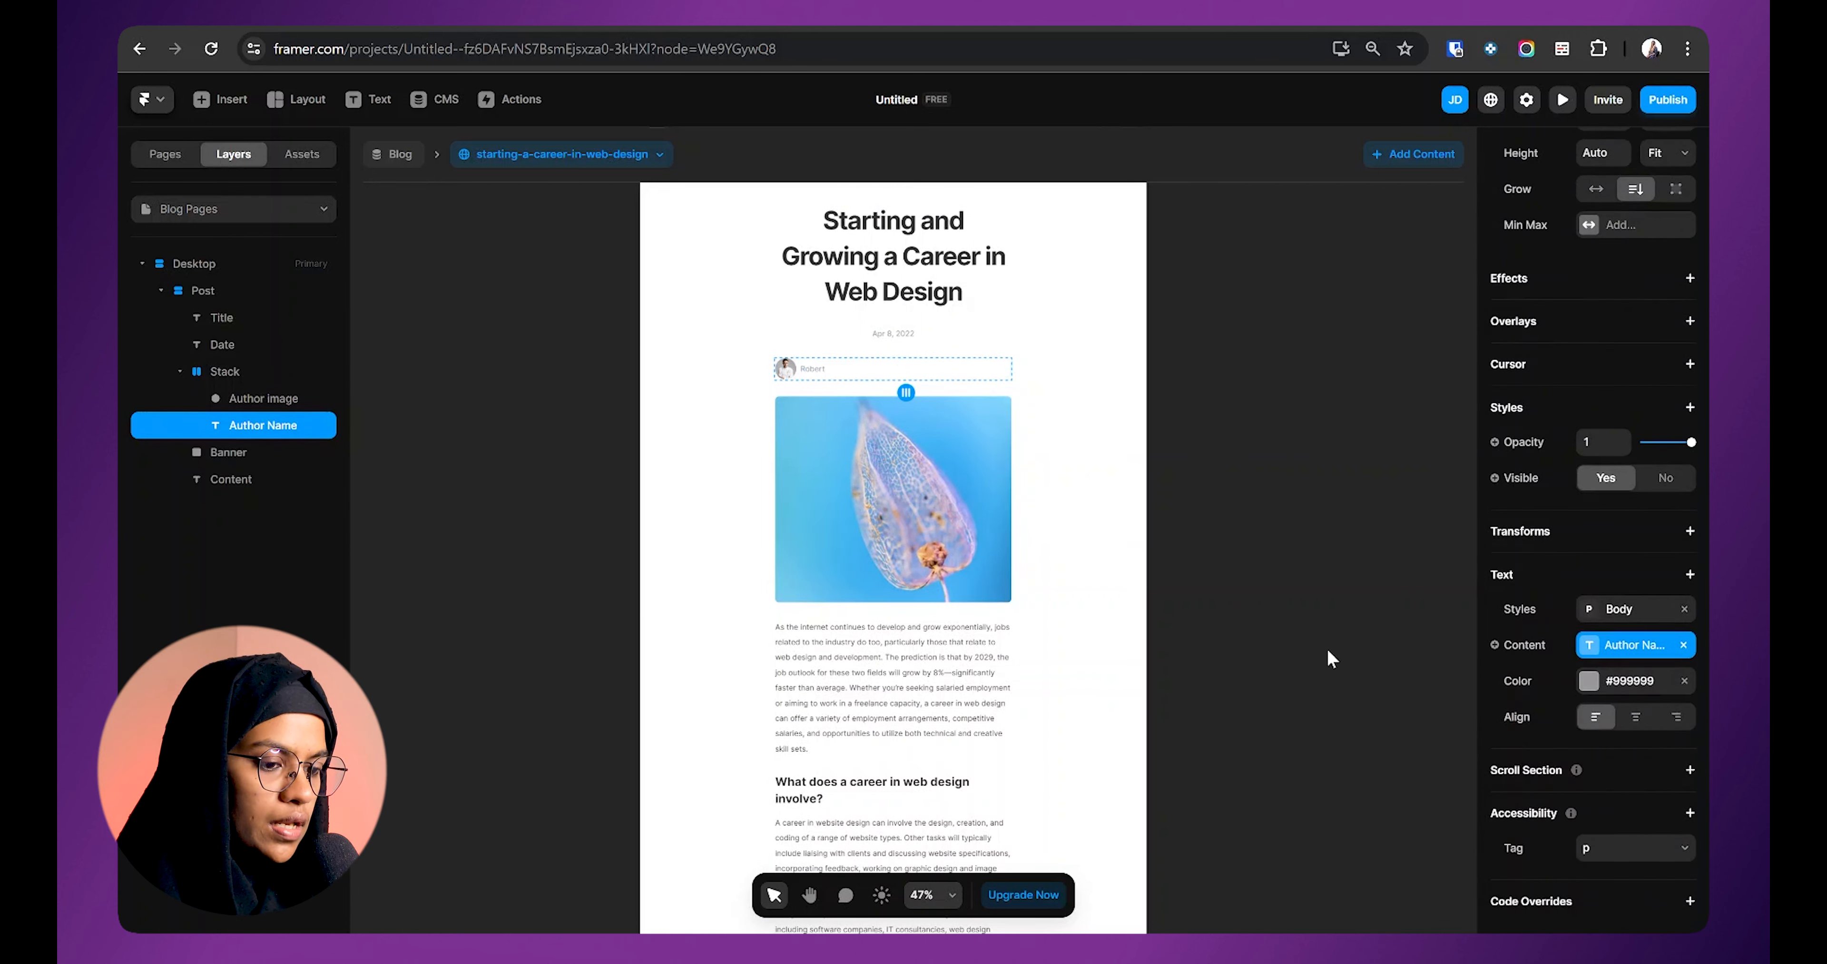
left_click(206, 290)
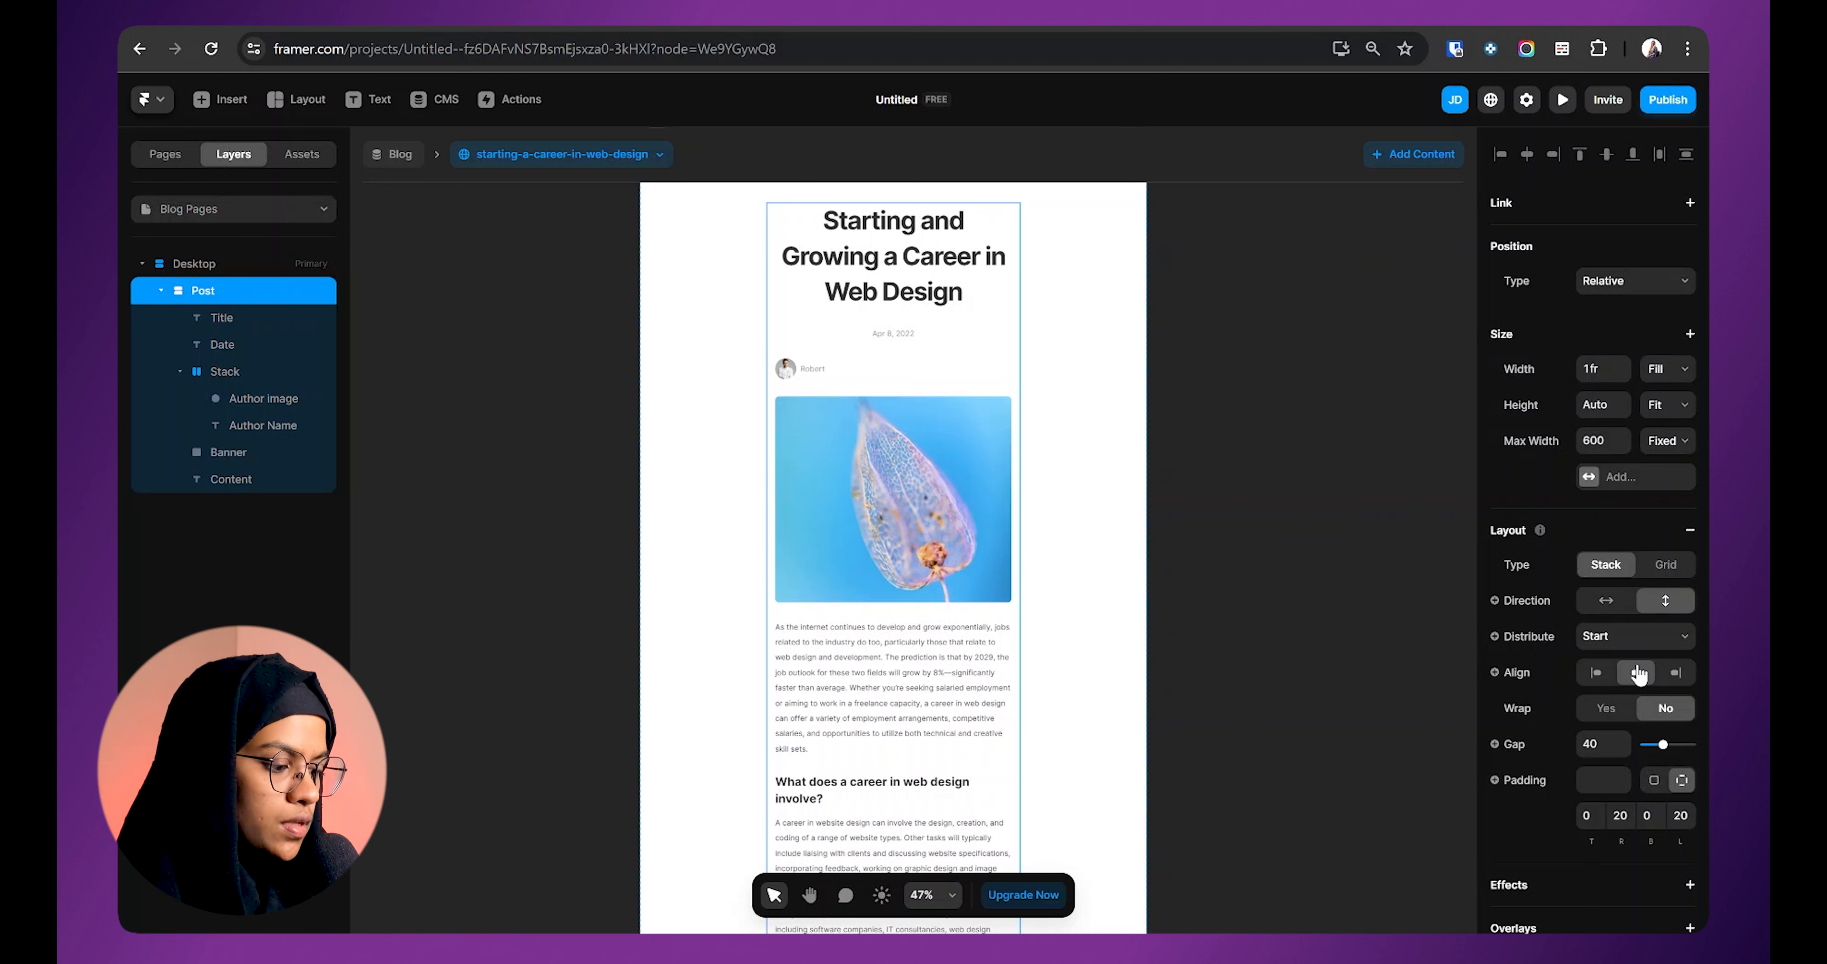
left_click(1635, 635)
Step: Set the Author Name width to Fit and reselect the avatar-and-name row
left_click(1624, 666)
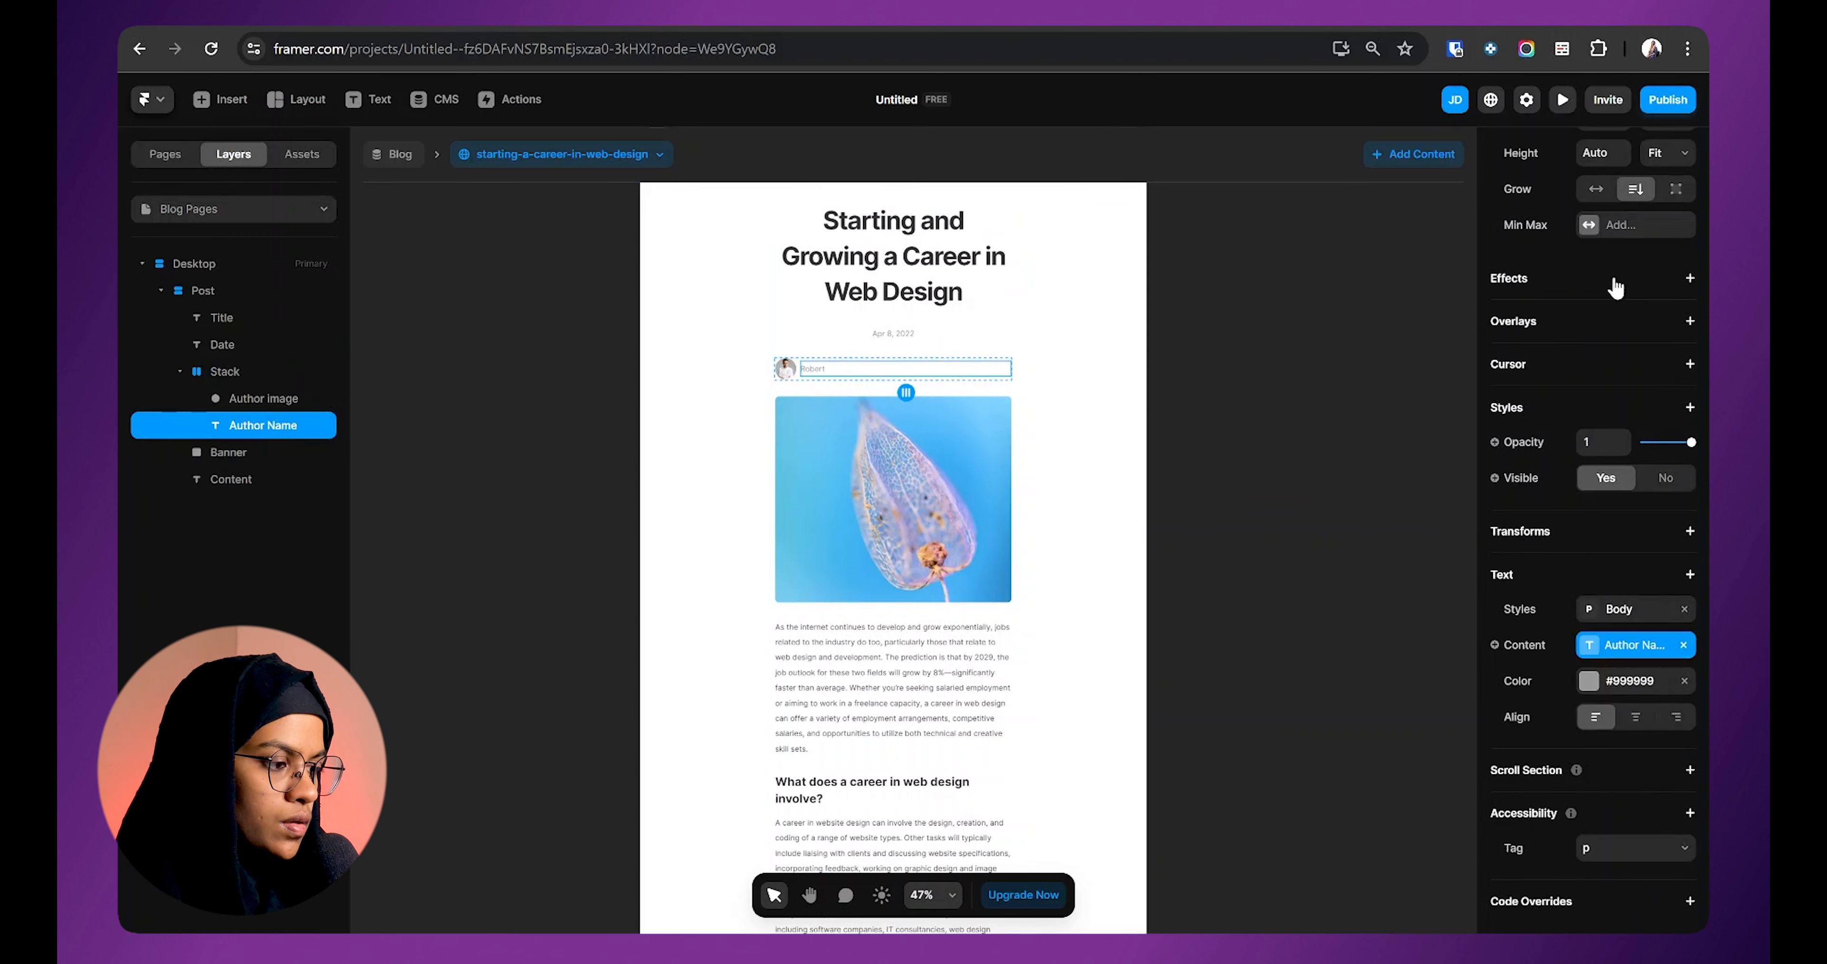
scroll(1615, 287, "up", 4)
left_click(1666, 368)
left_click(1668, 424)
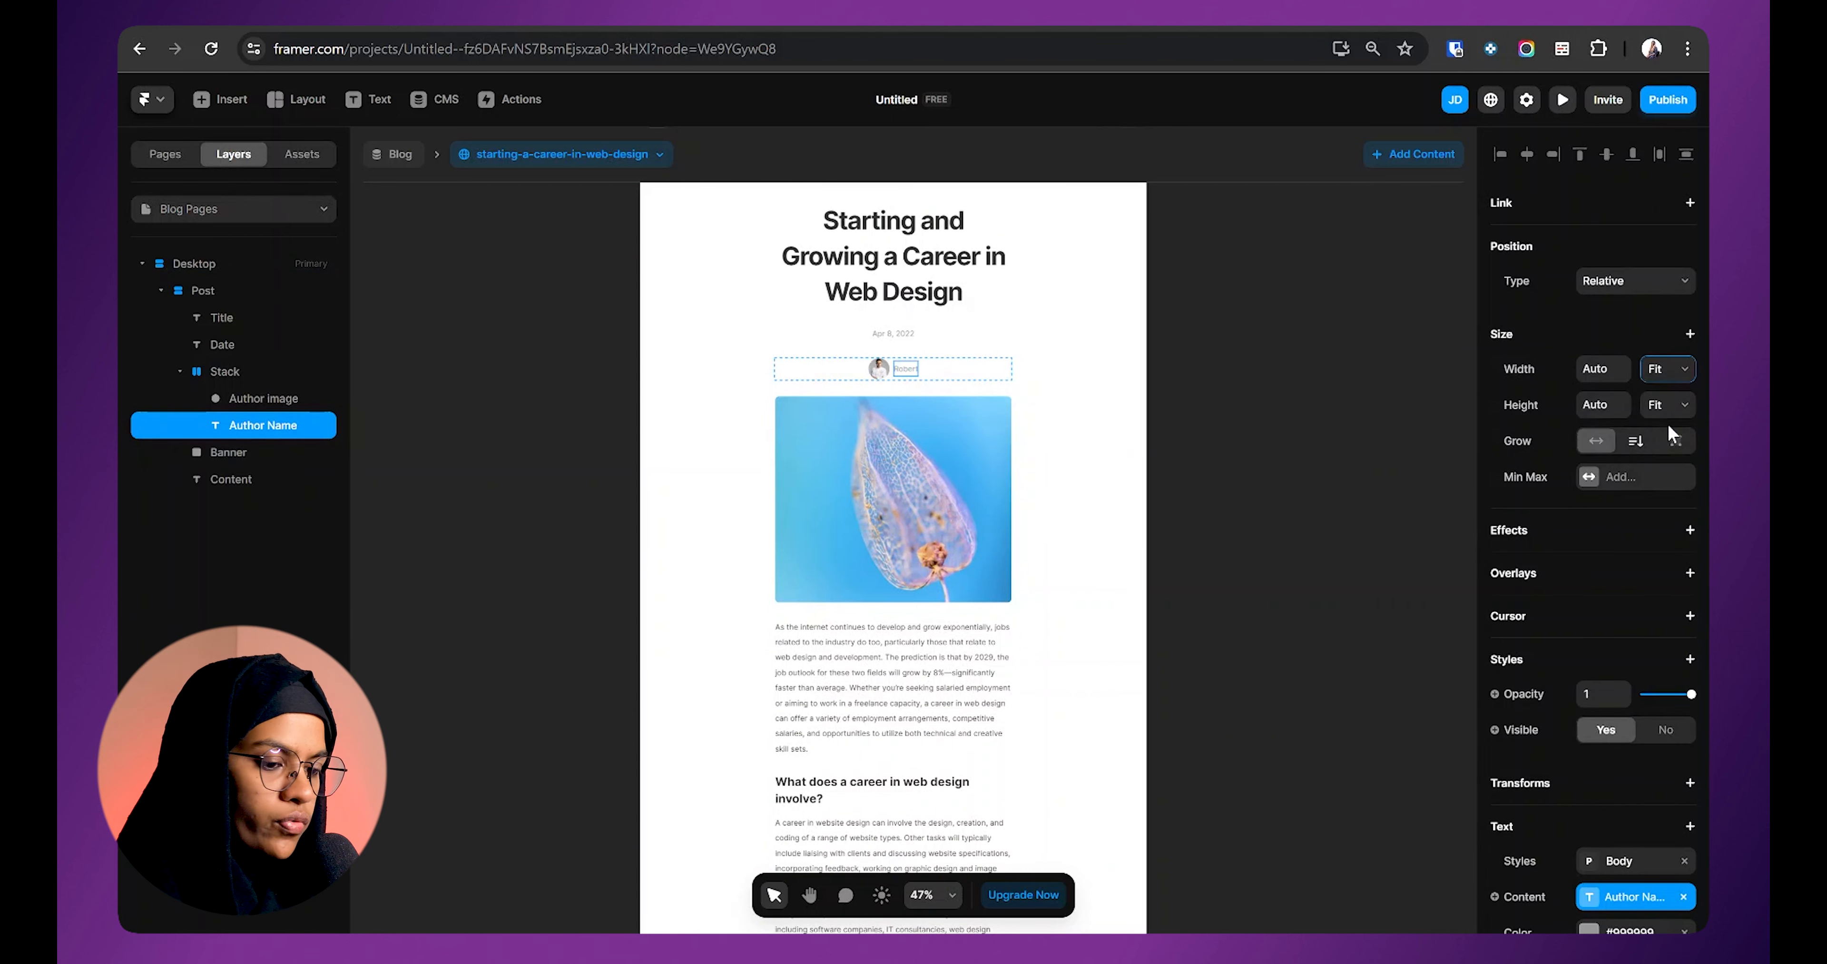
left_click(909, 375)
scroll(909, 378, "up", 5)
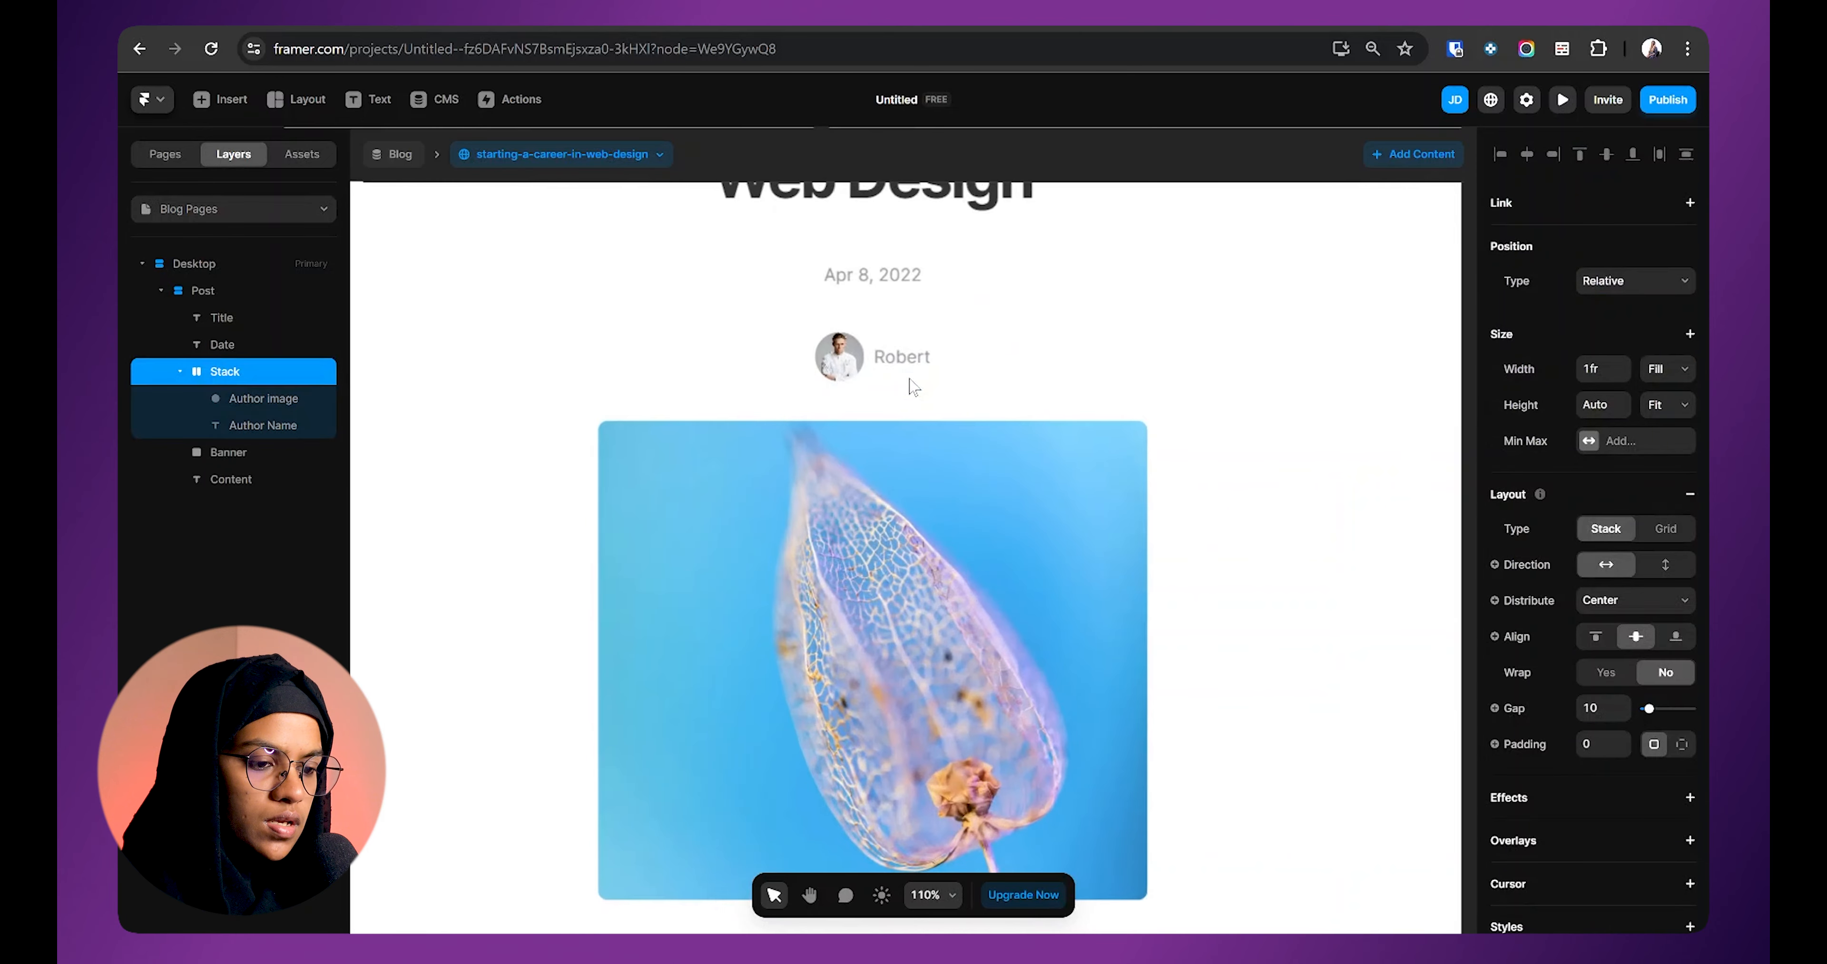
scroll(909, 381, "up", 1)
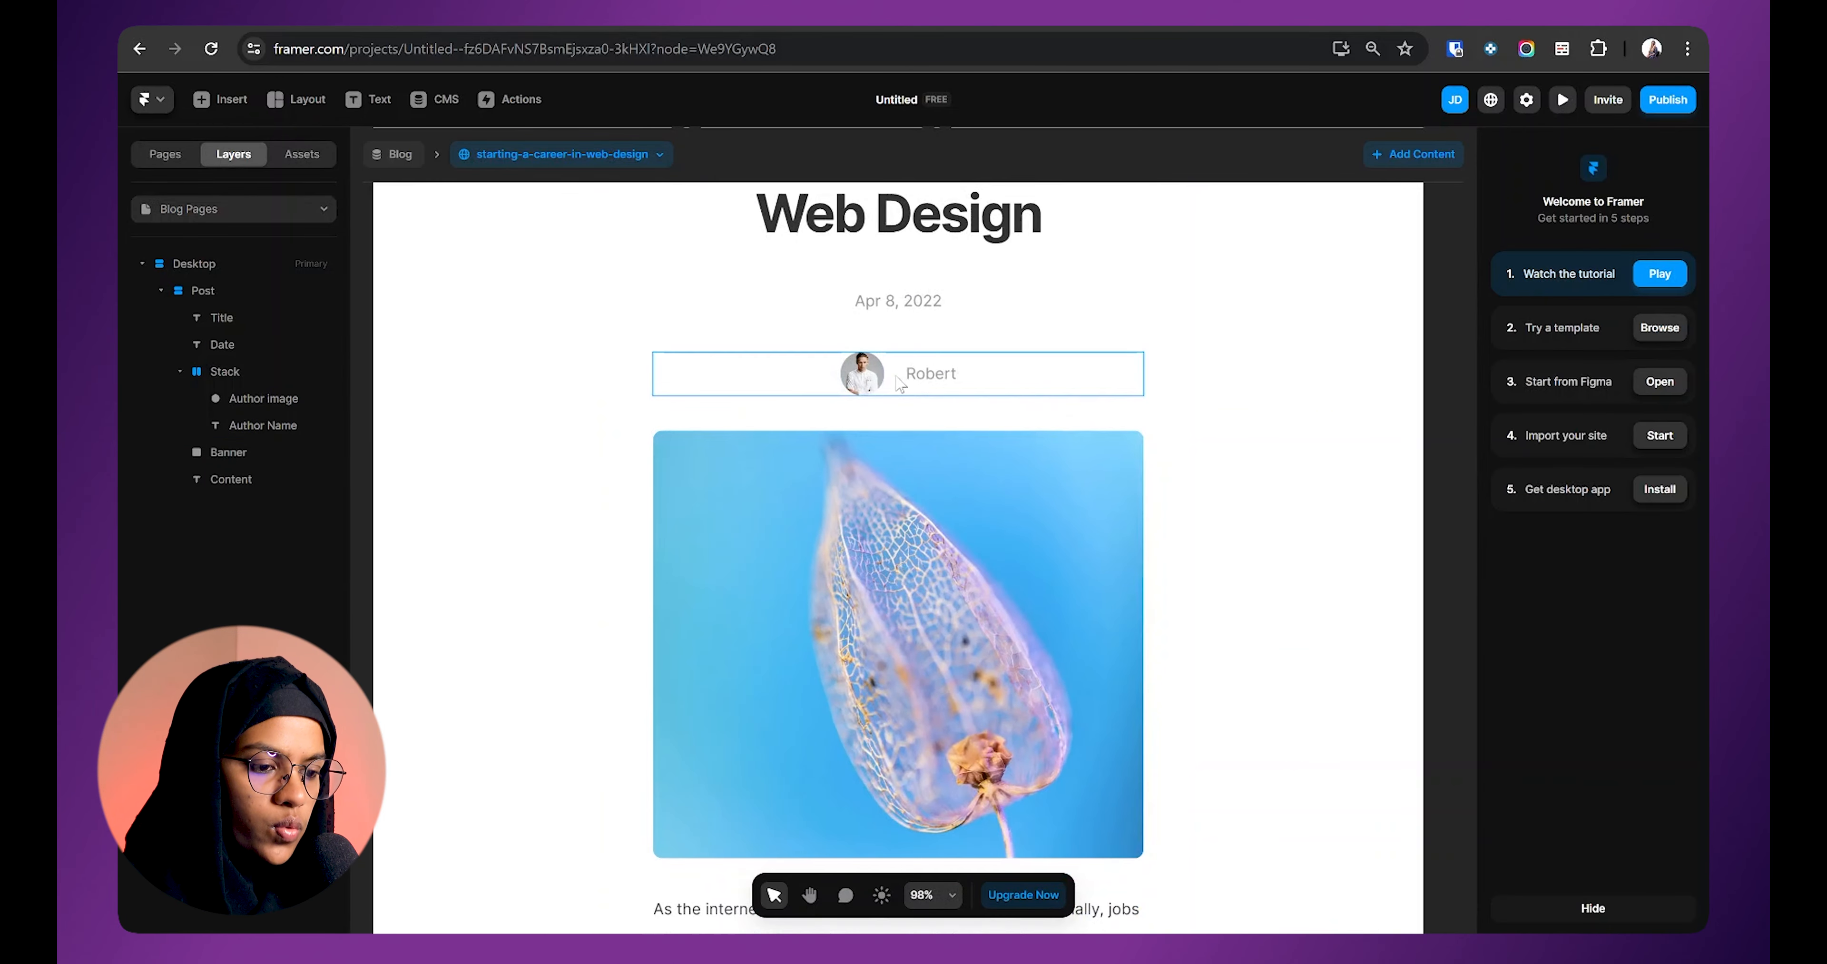
left_click(901, 382)
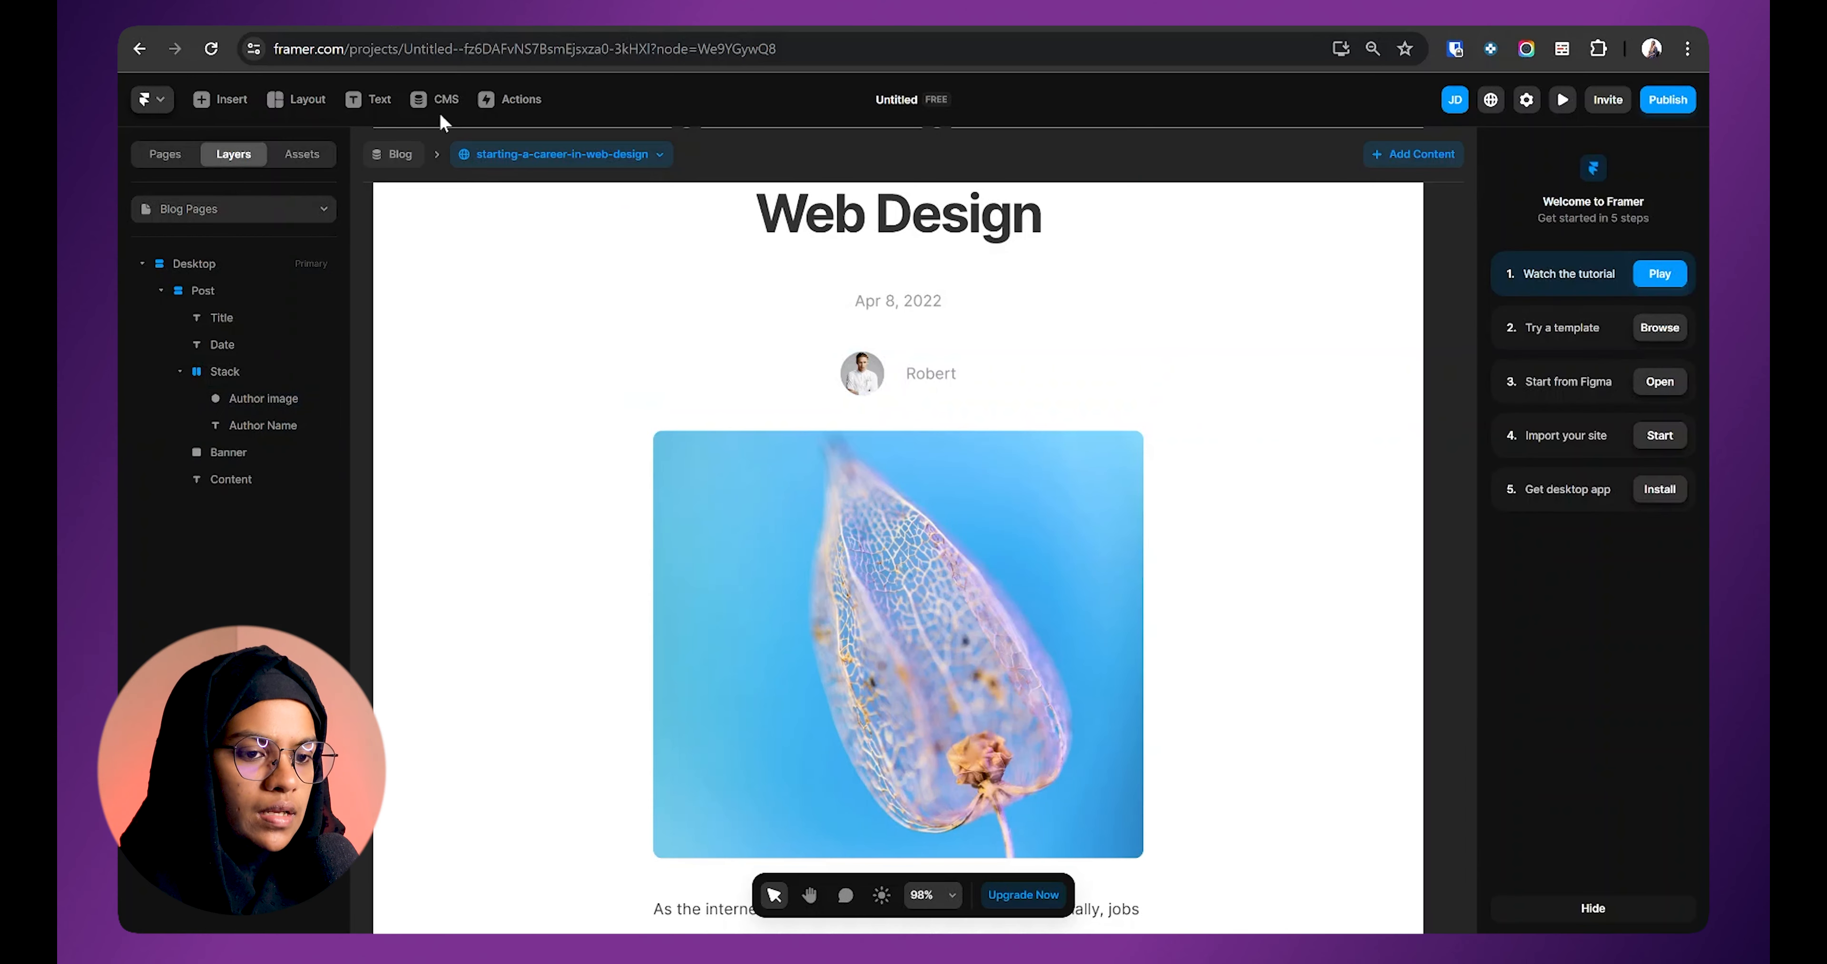
Step: Clear the Author Image on the landing-page and navigation-component blog posts, then return to the canvas
left_click(436, 102)
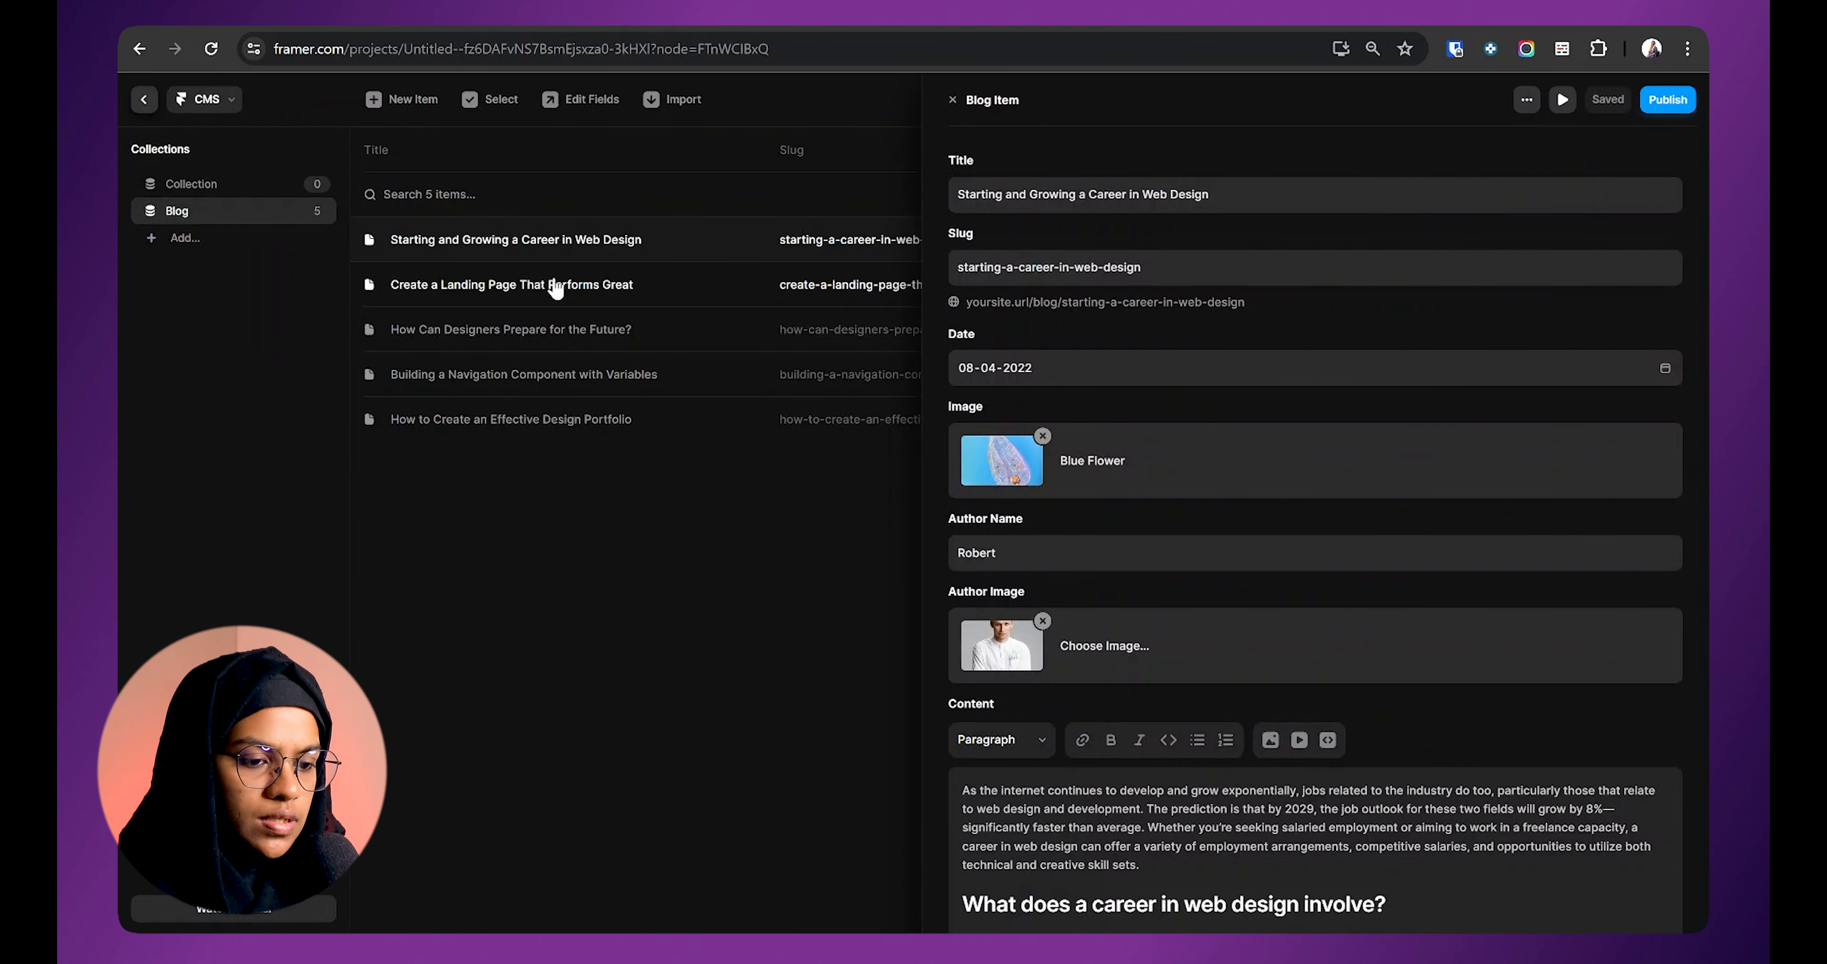
left_click(555, 286)
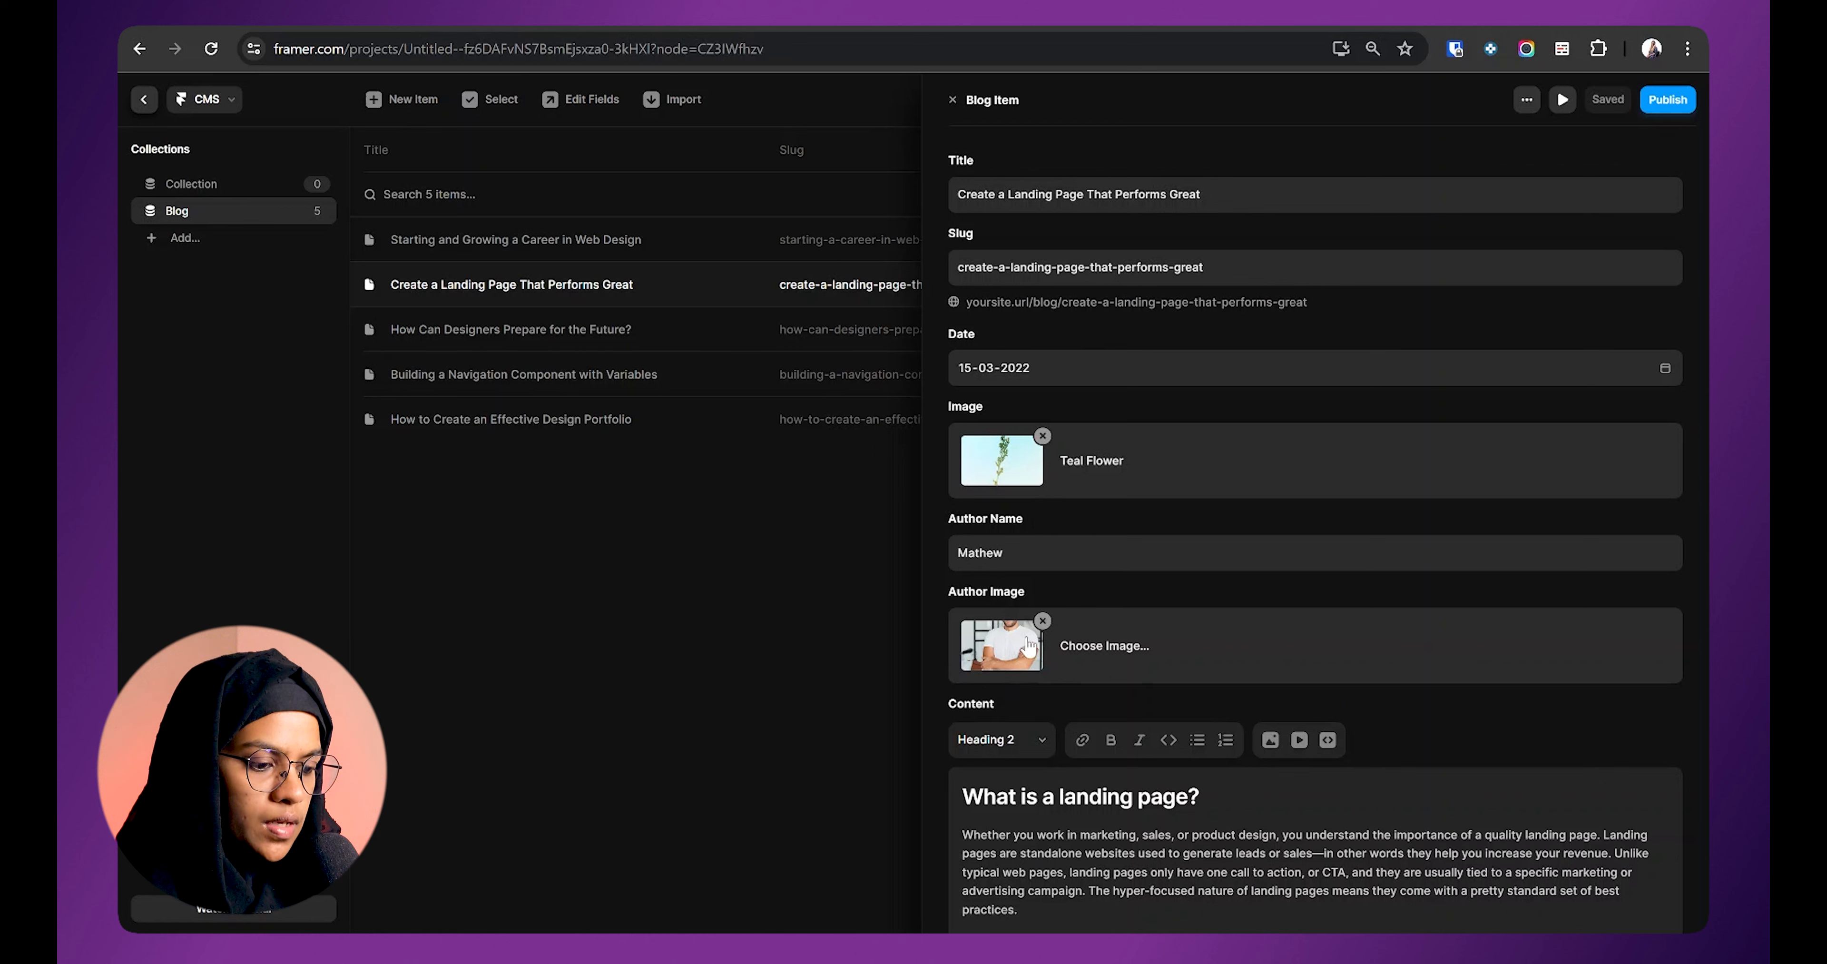
left_click(1042, 620)
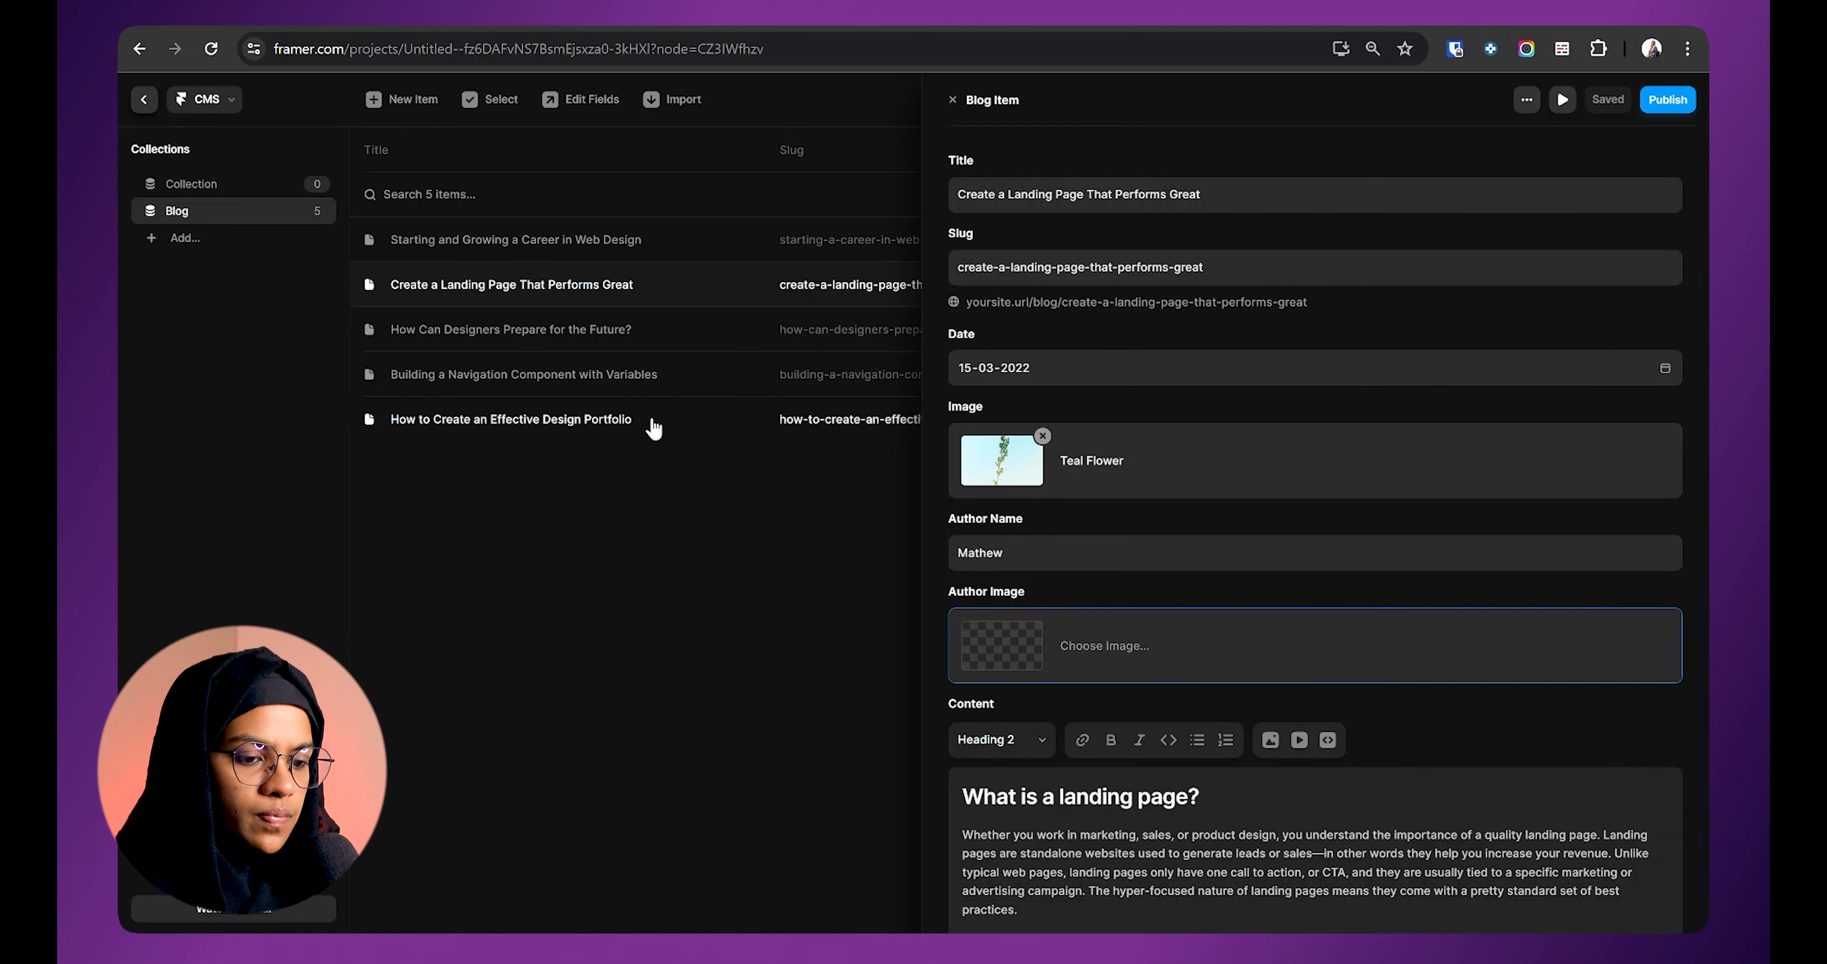
left_click(746, 373)
left_click(1043, 621)
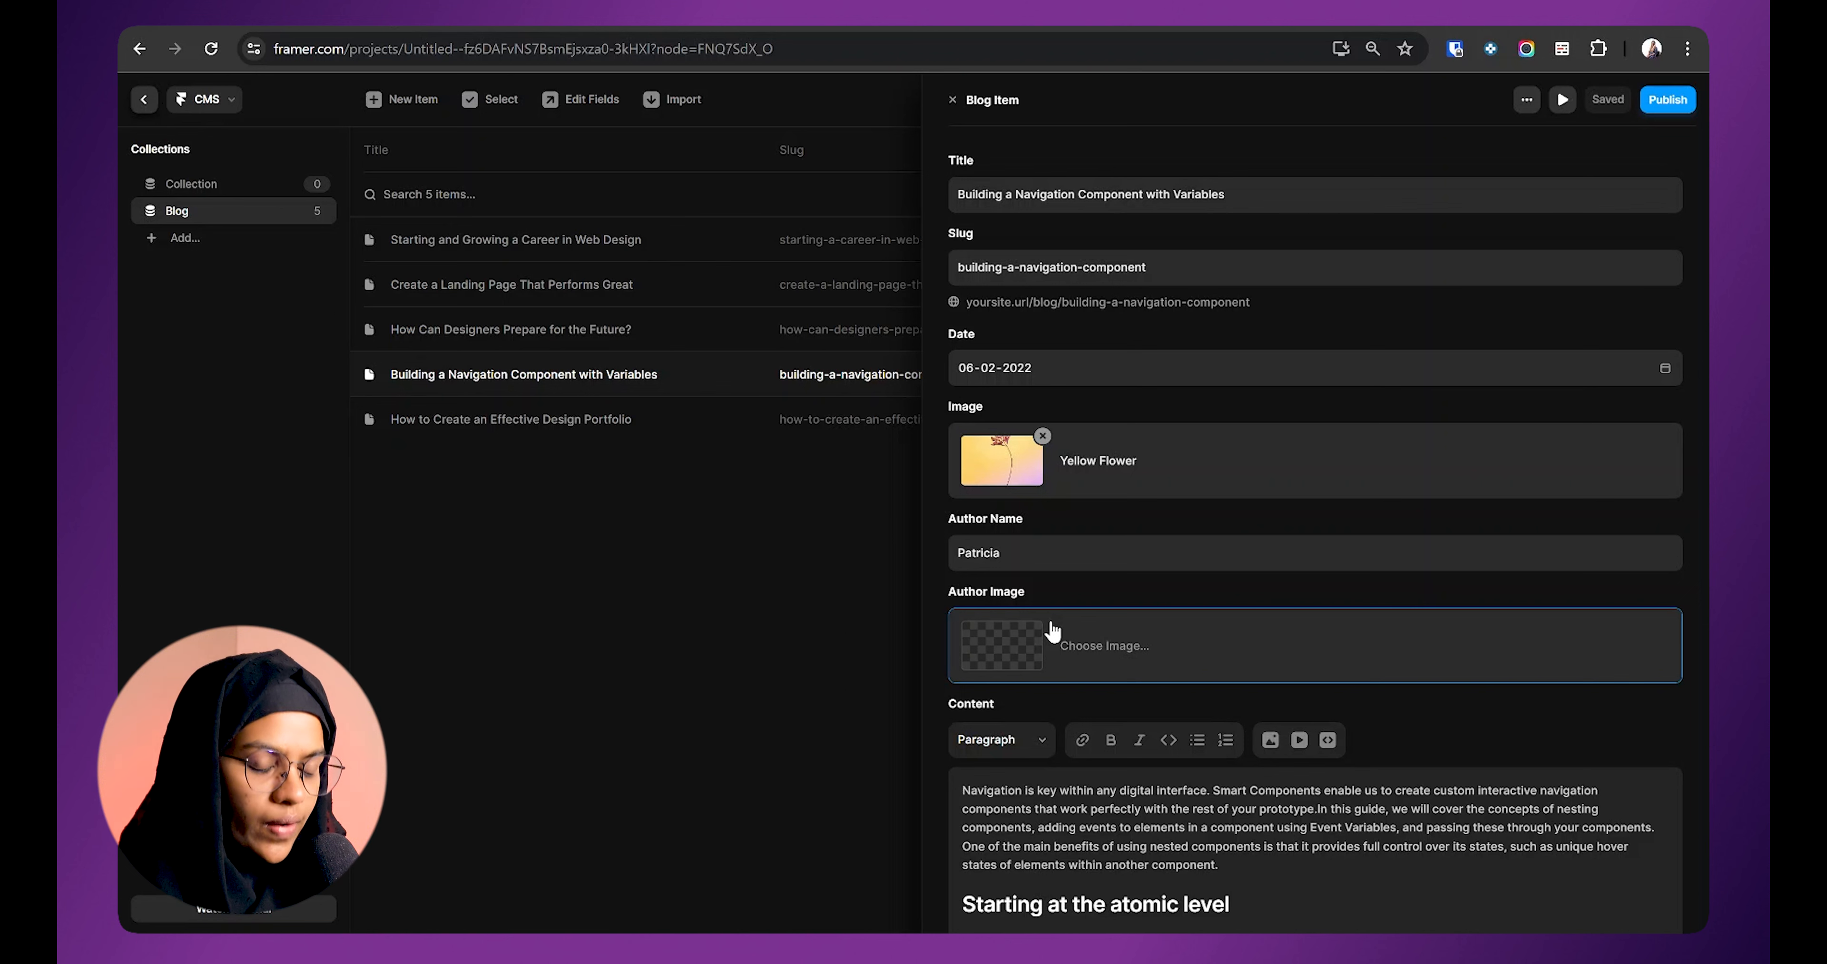
left_click(143, 99)
left_click(521, 150)
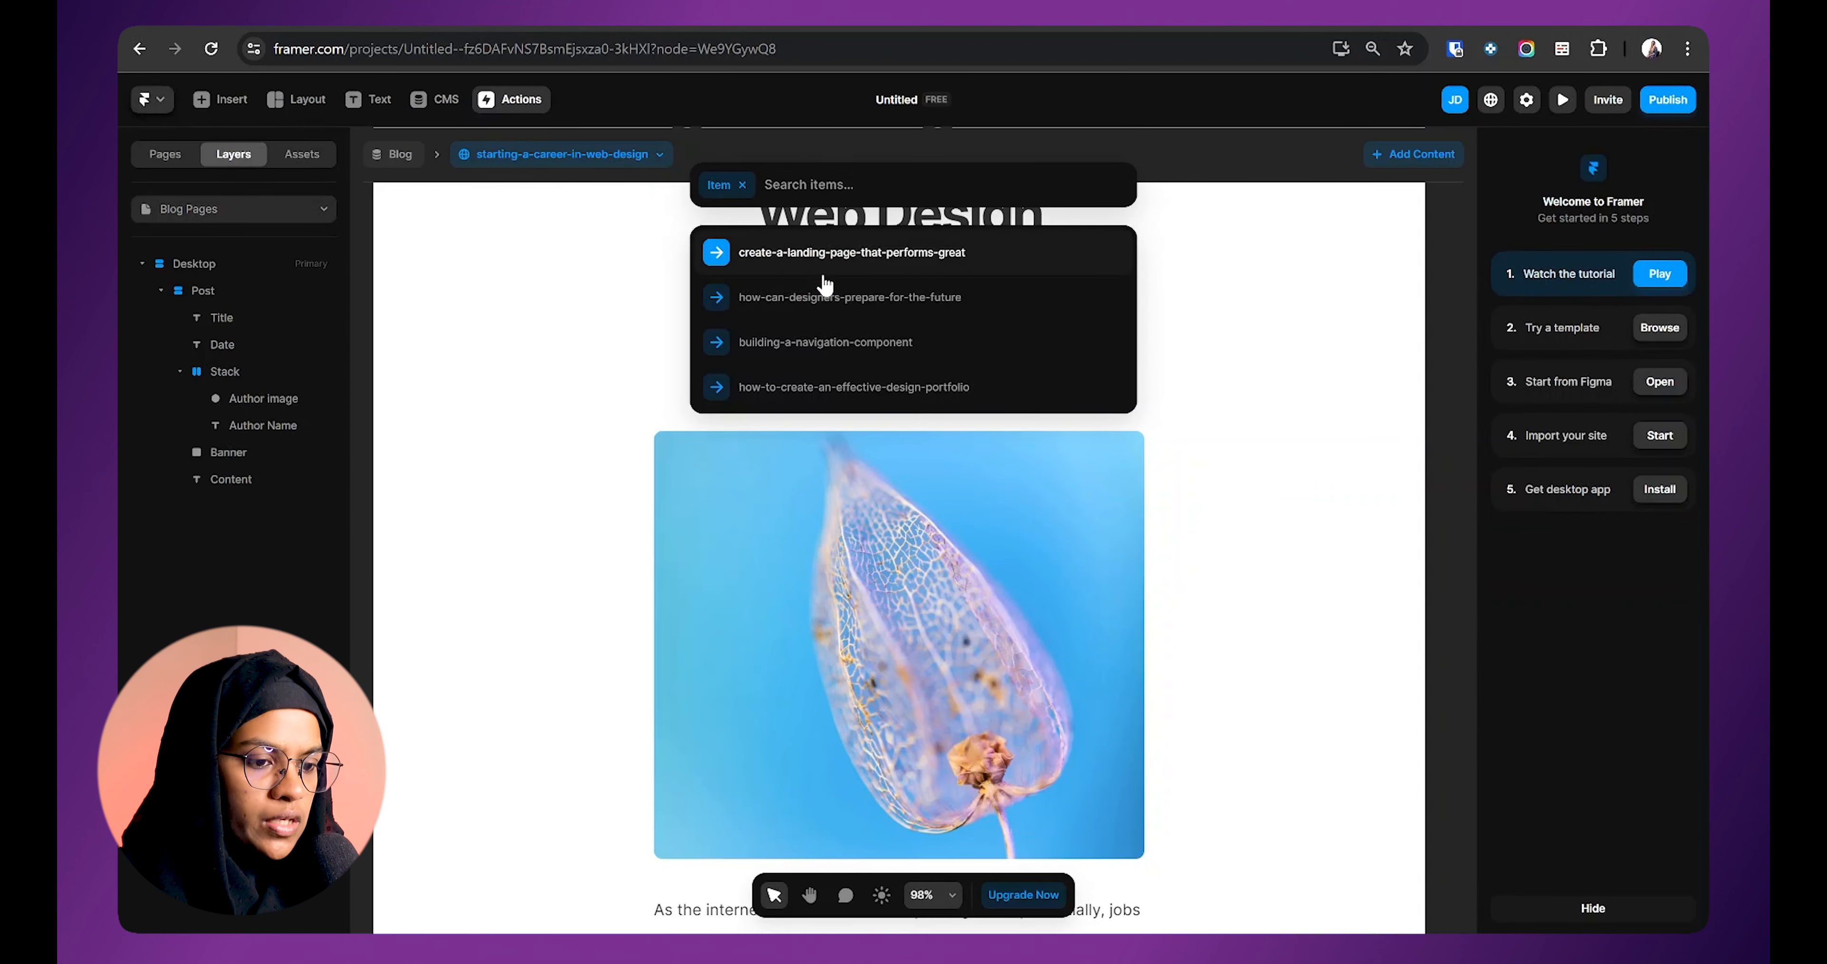
Step: Show the landing-page post on the canvas and preview its empty author image
left_click(821, 261)
left_click(858, 373)
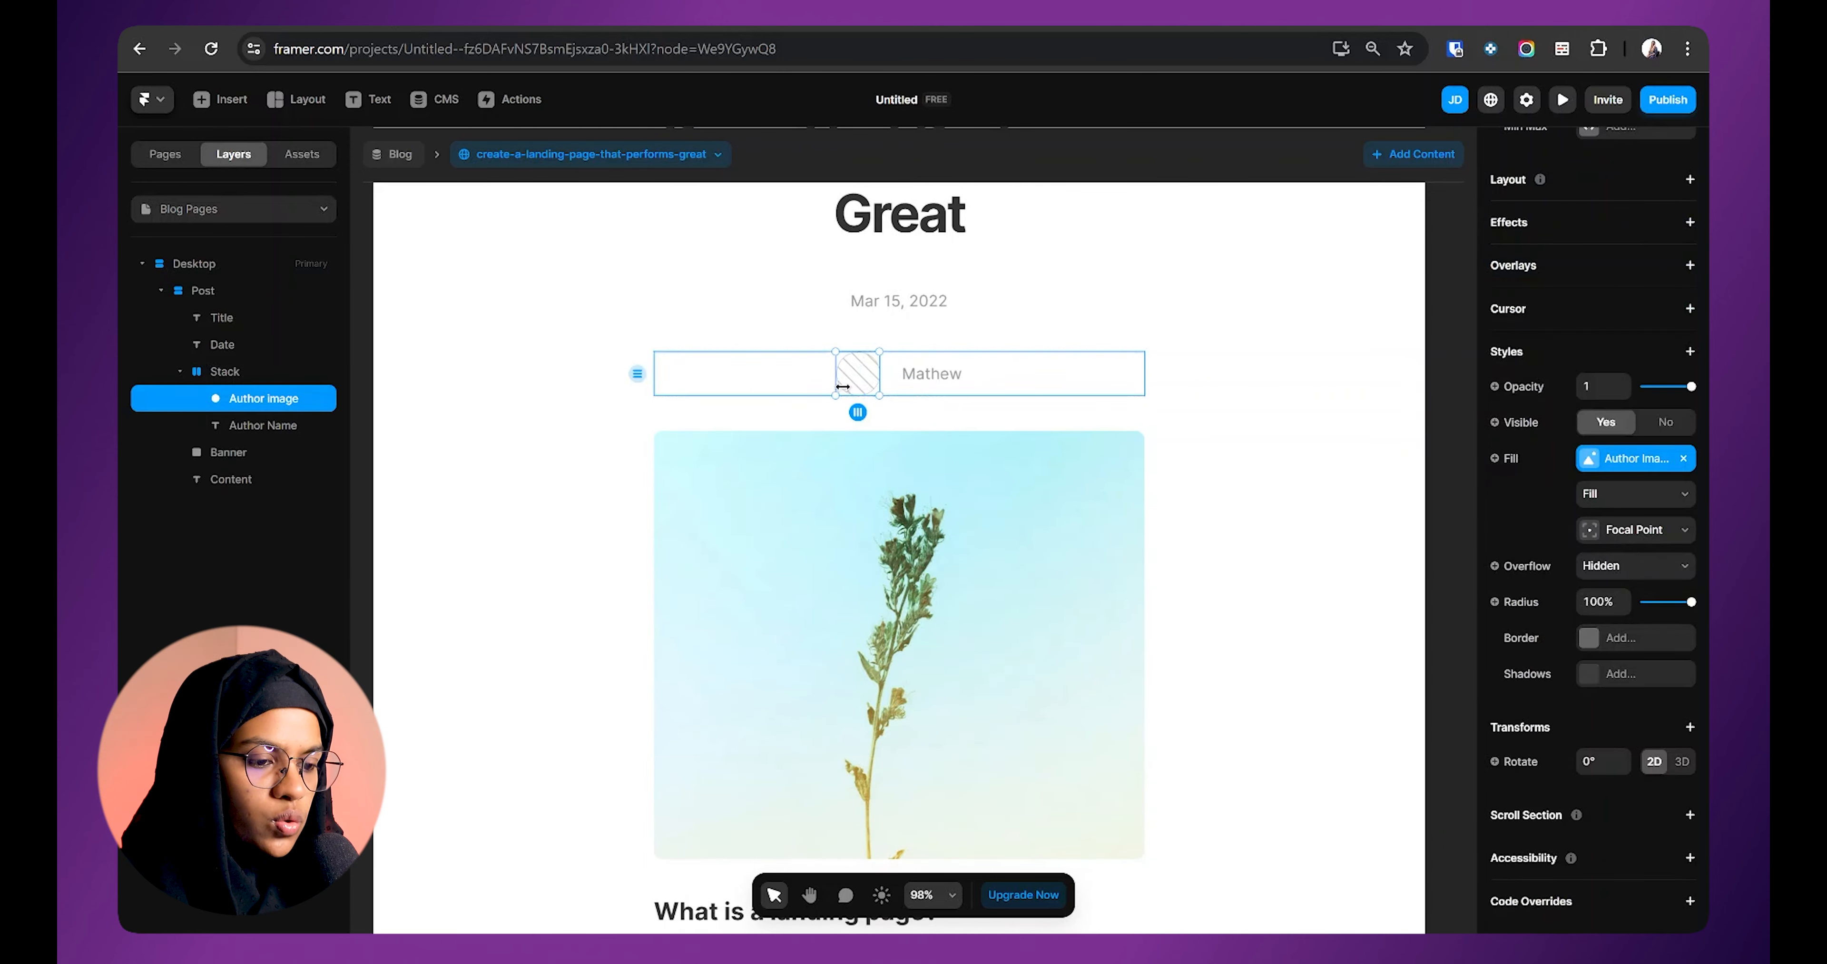
left_click(1562, 99)
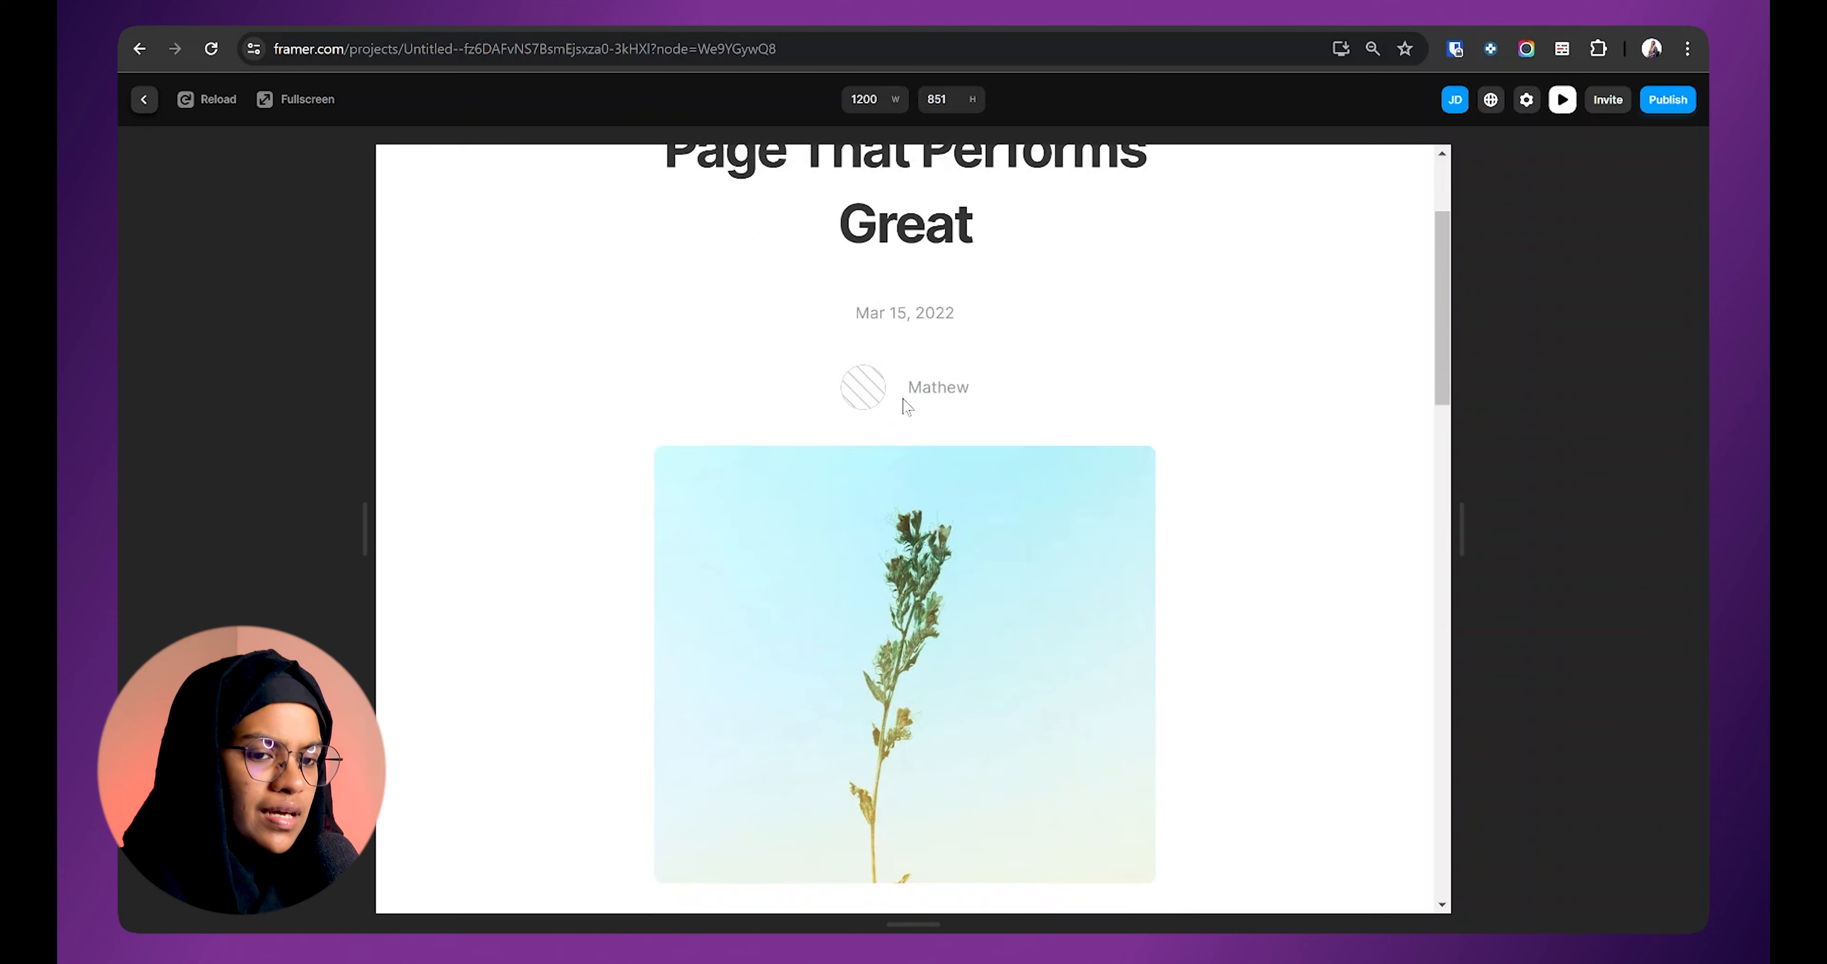
left_click(144, 99)
Step: Test hiding the empty author image with the Visible toggle, comparing against another post
left_click(1220, 496)
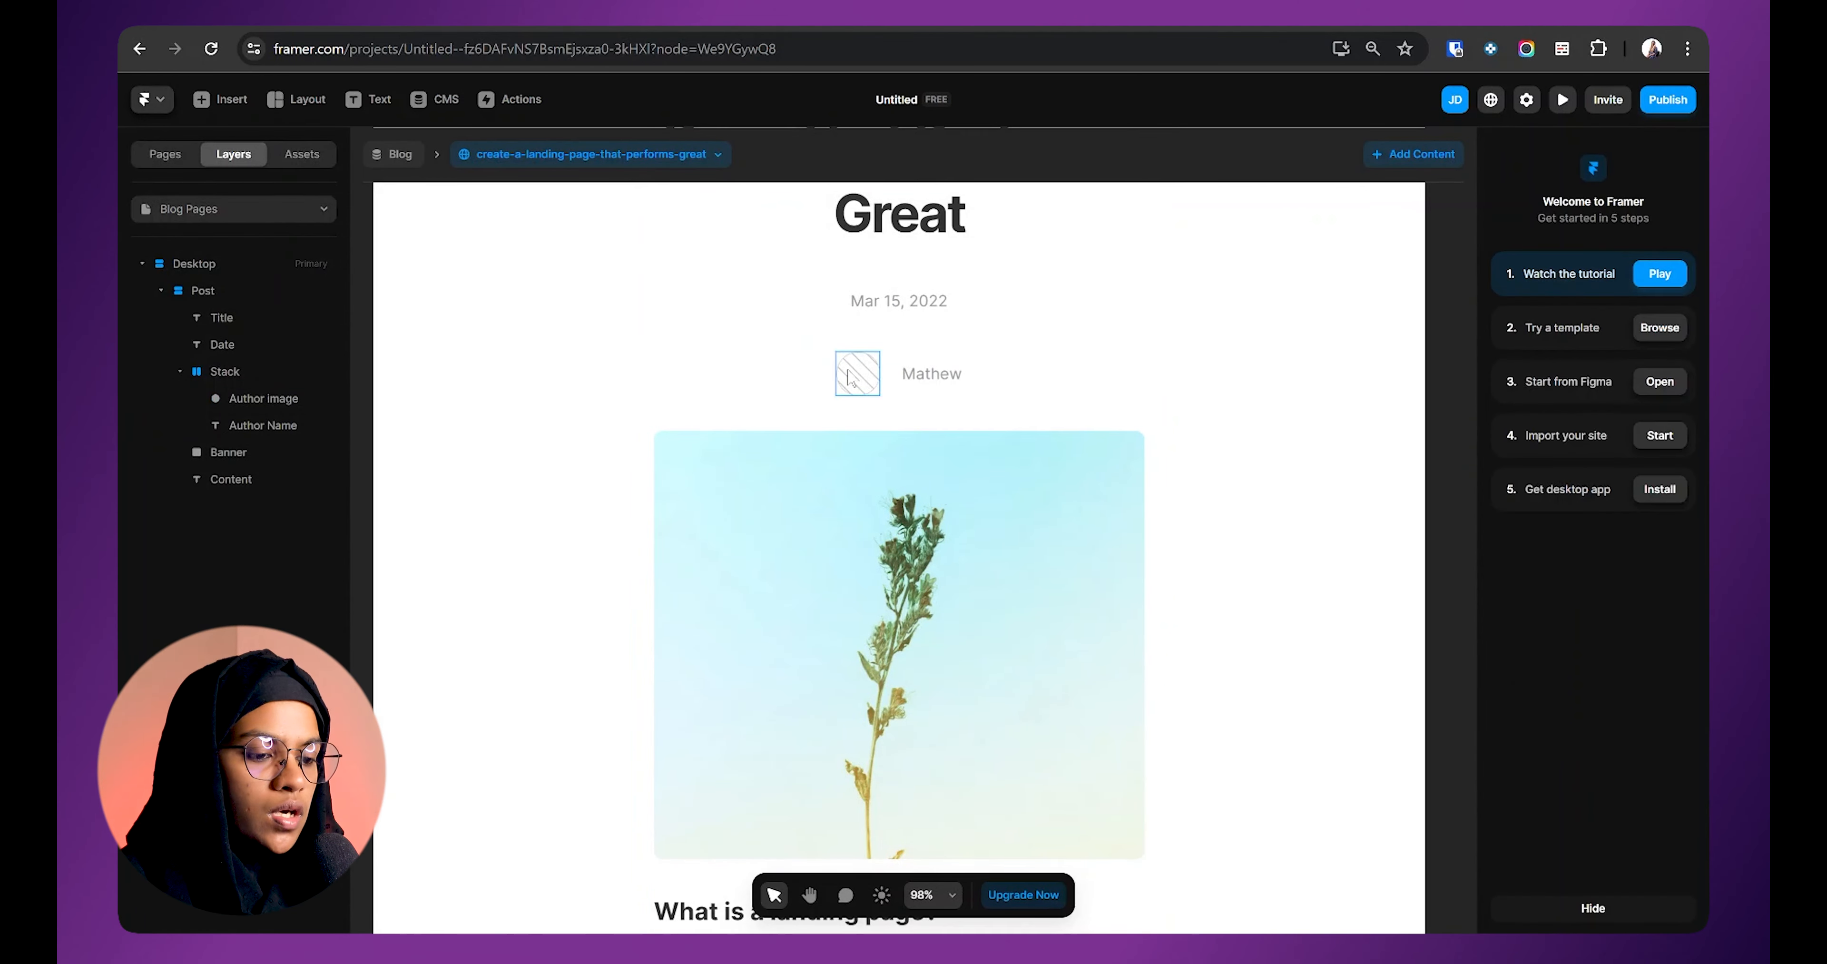
left_click(858, 382)
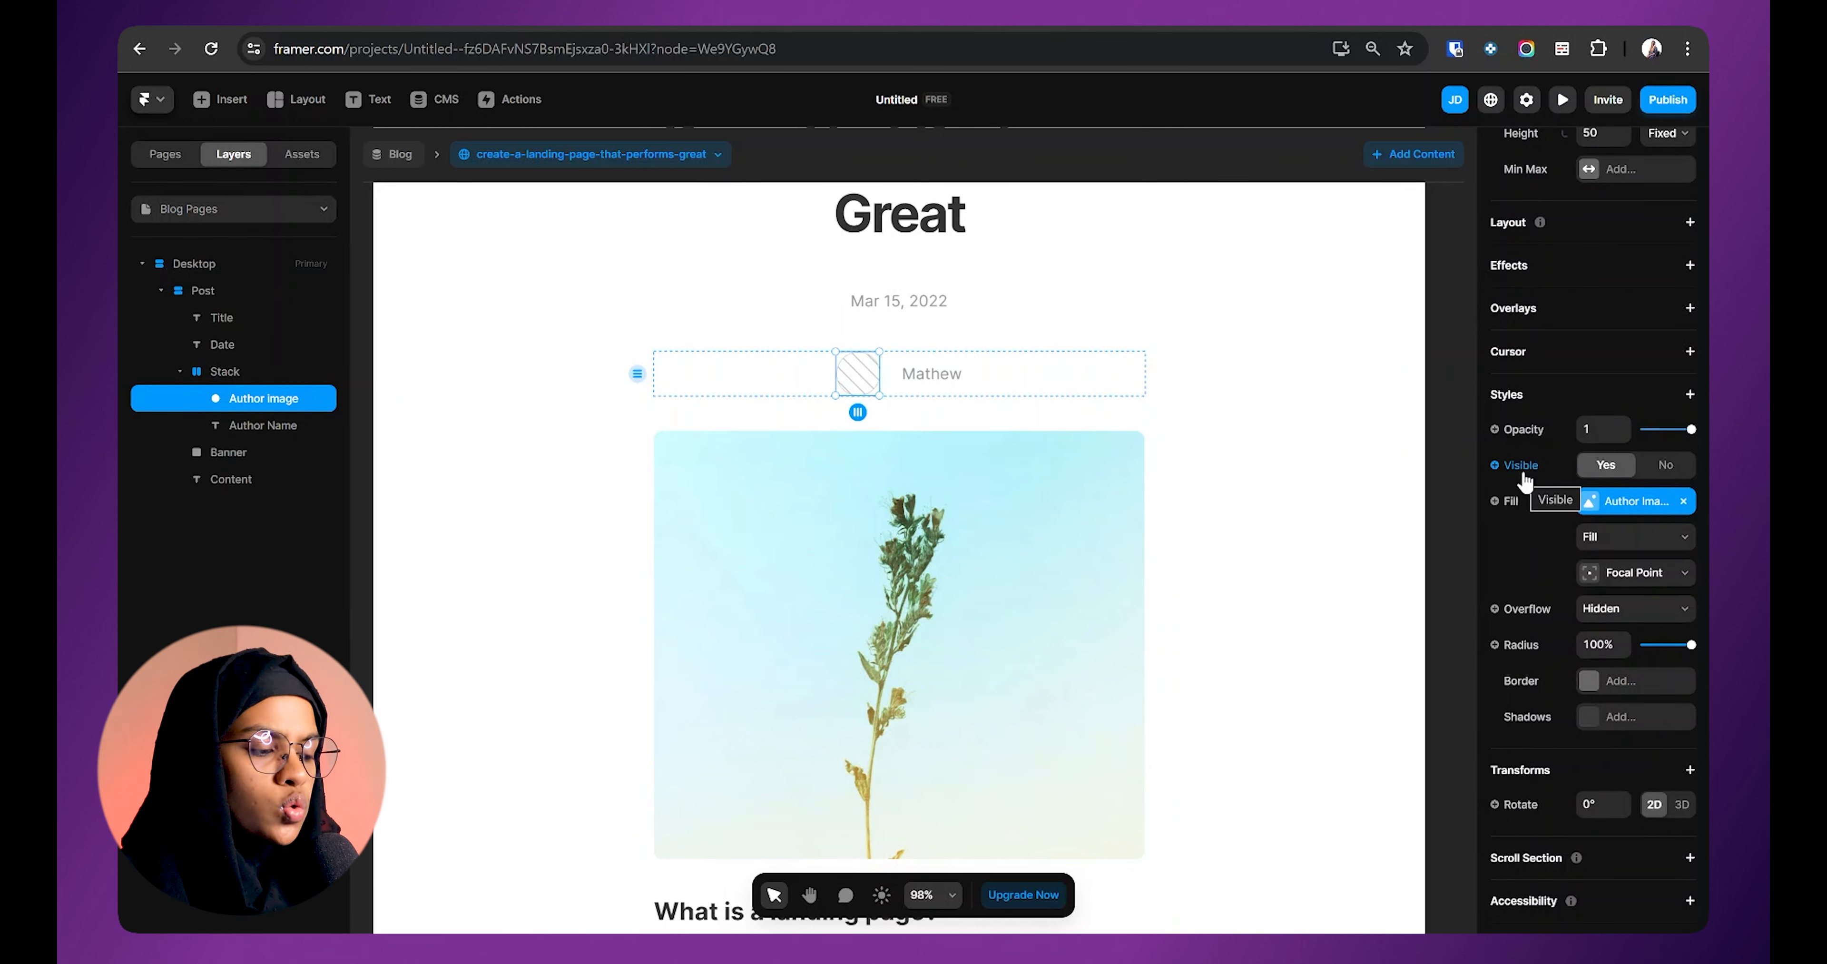
left_click(1656, 476)
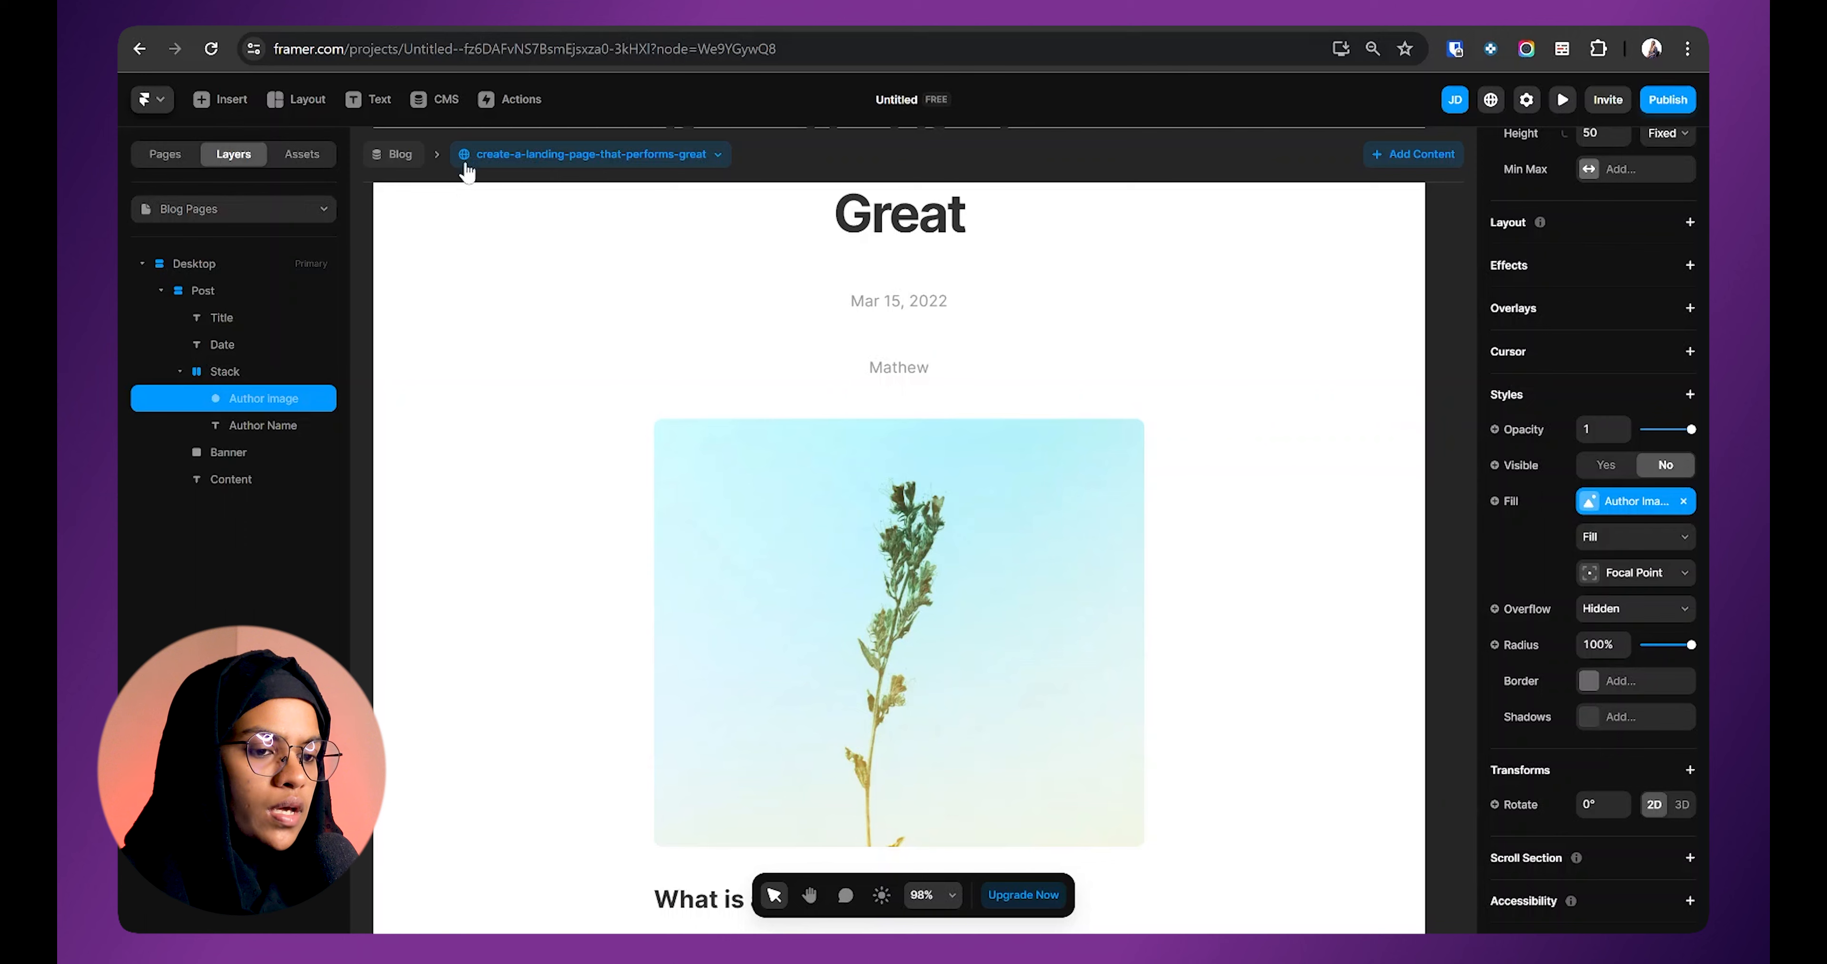
left_click(542, 150)
left_click(815, 296)
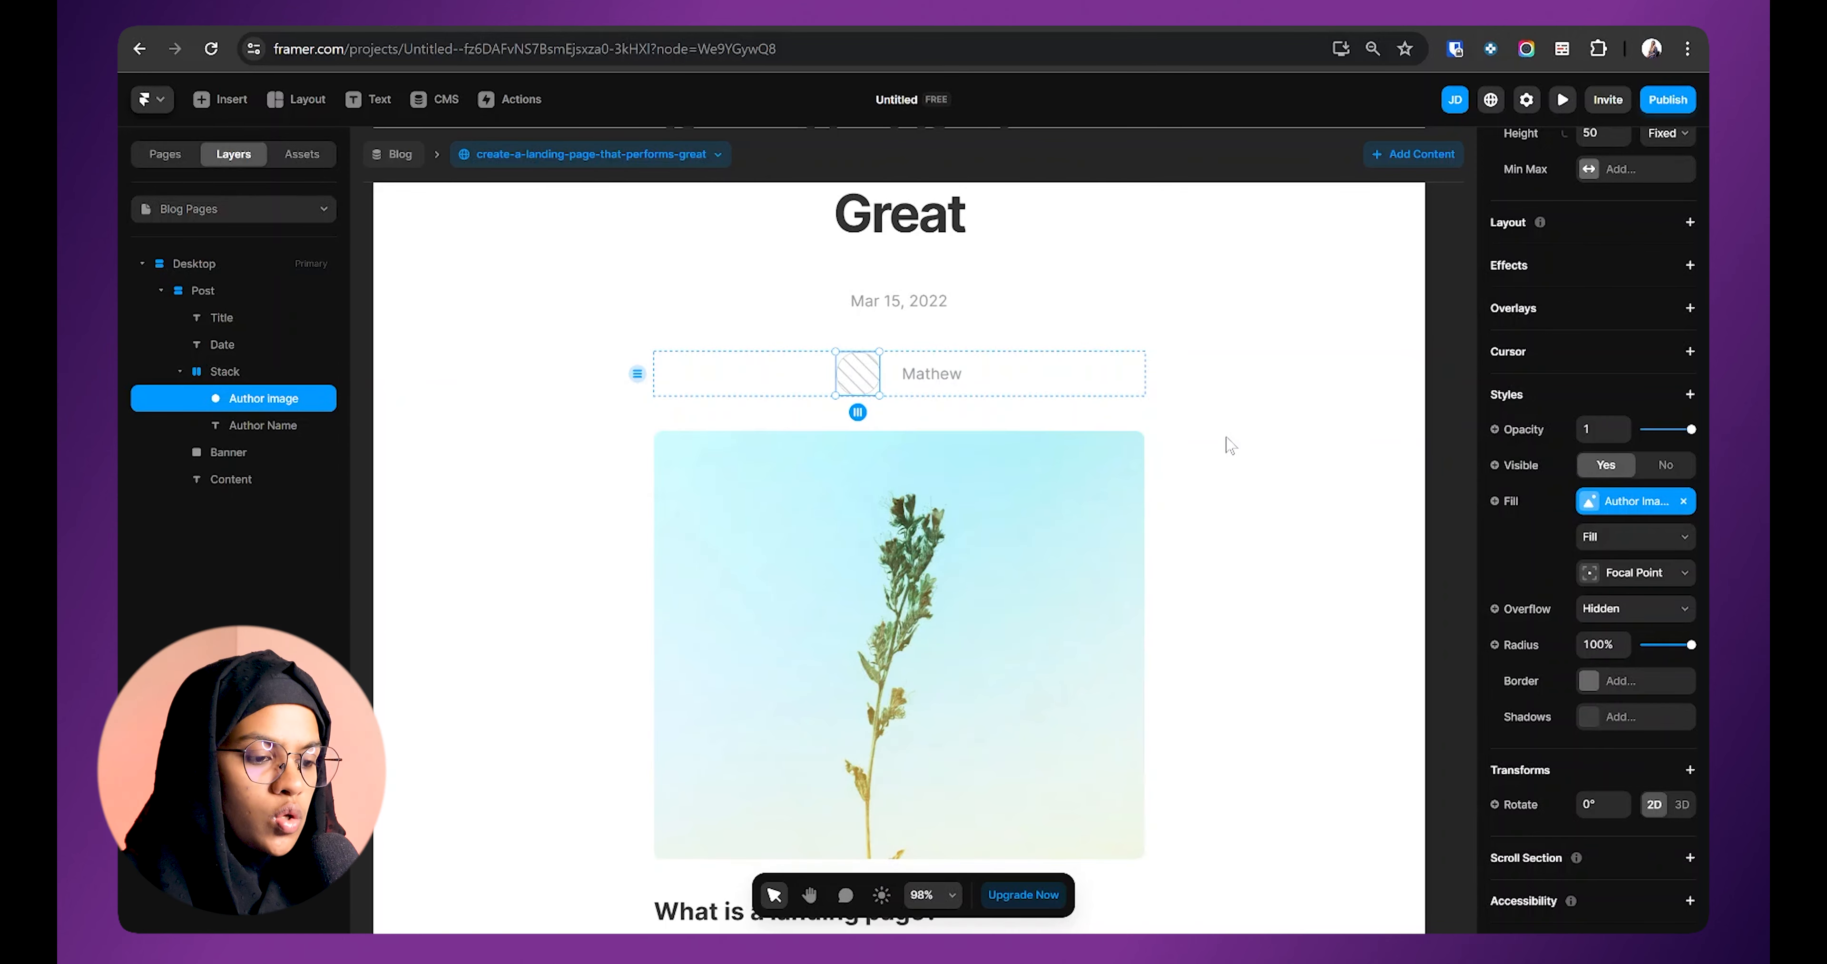
left_click(1230, 445)
left_click(860, 386)
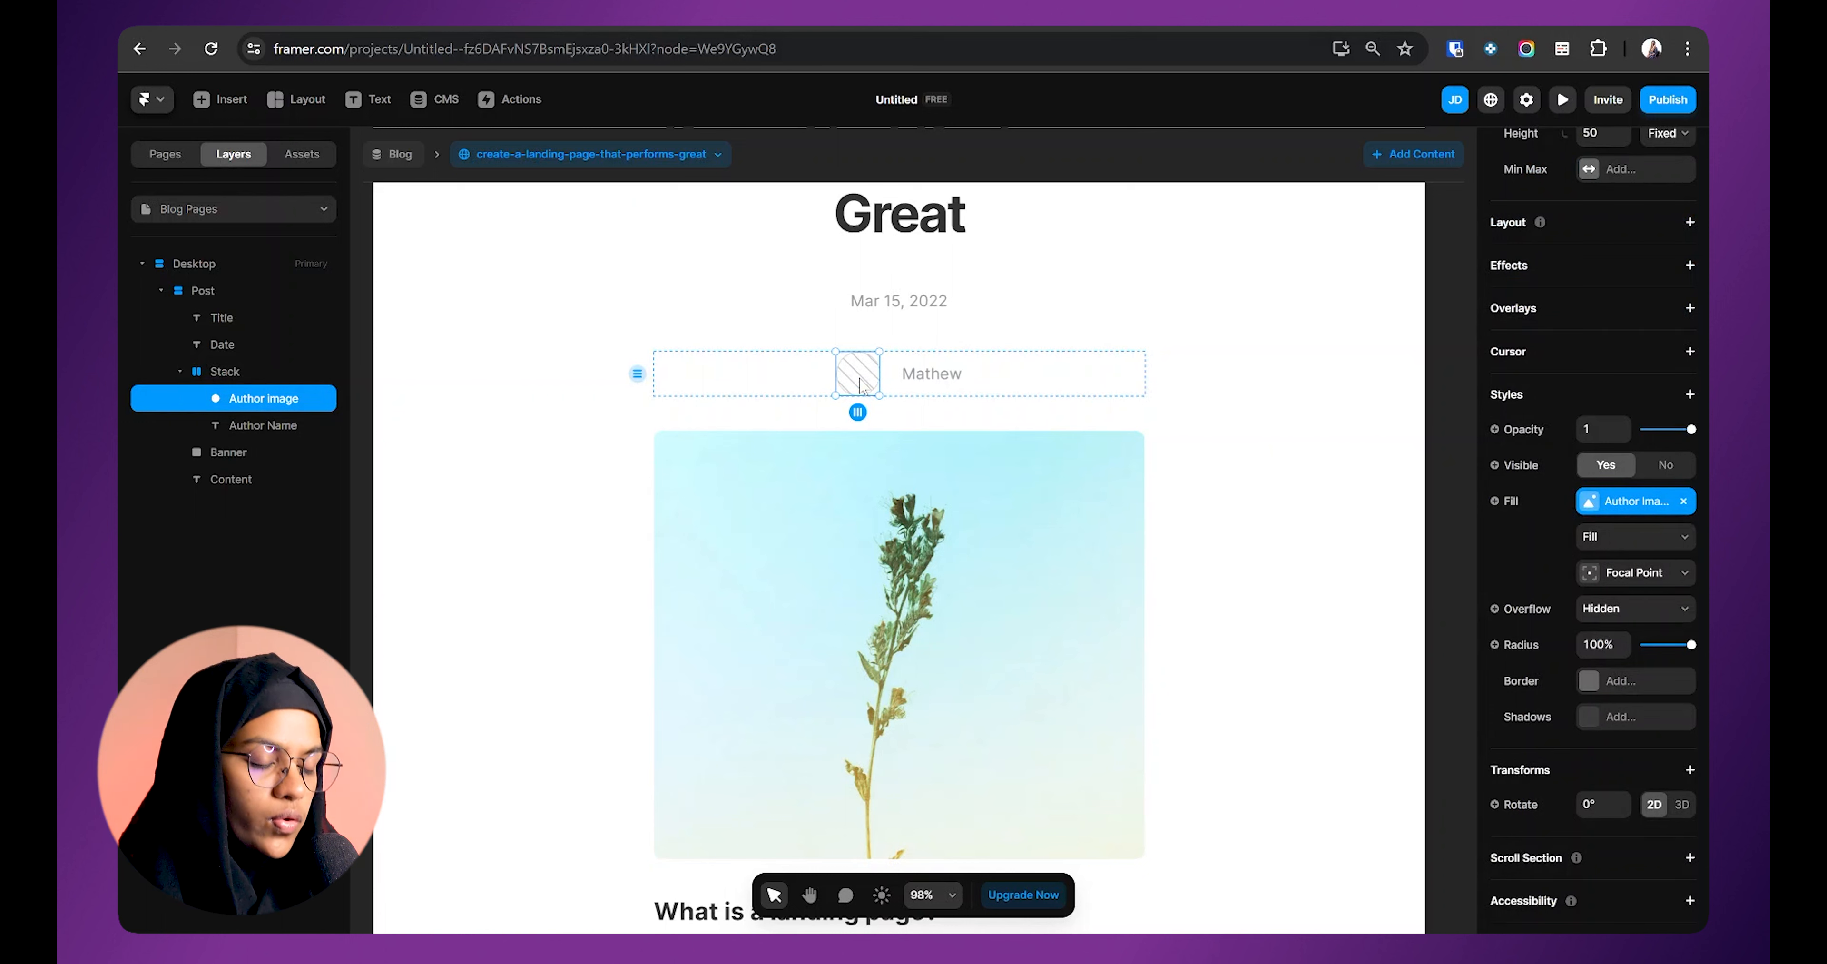
Step: Bind the author image's visibility to the Author Image 'Is Set' variable
left_click(1517, 470)
mouse_move(1531, 500)
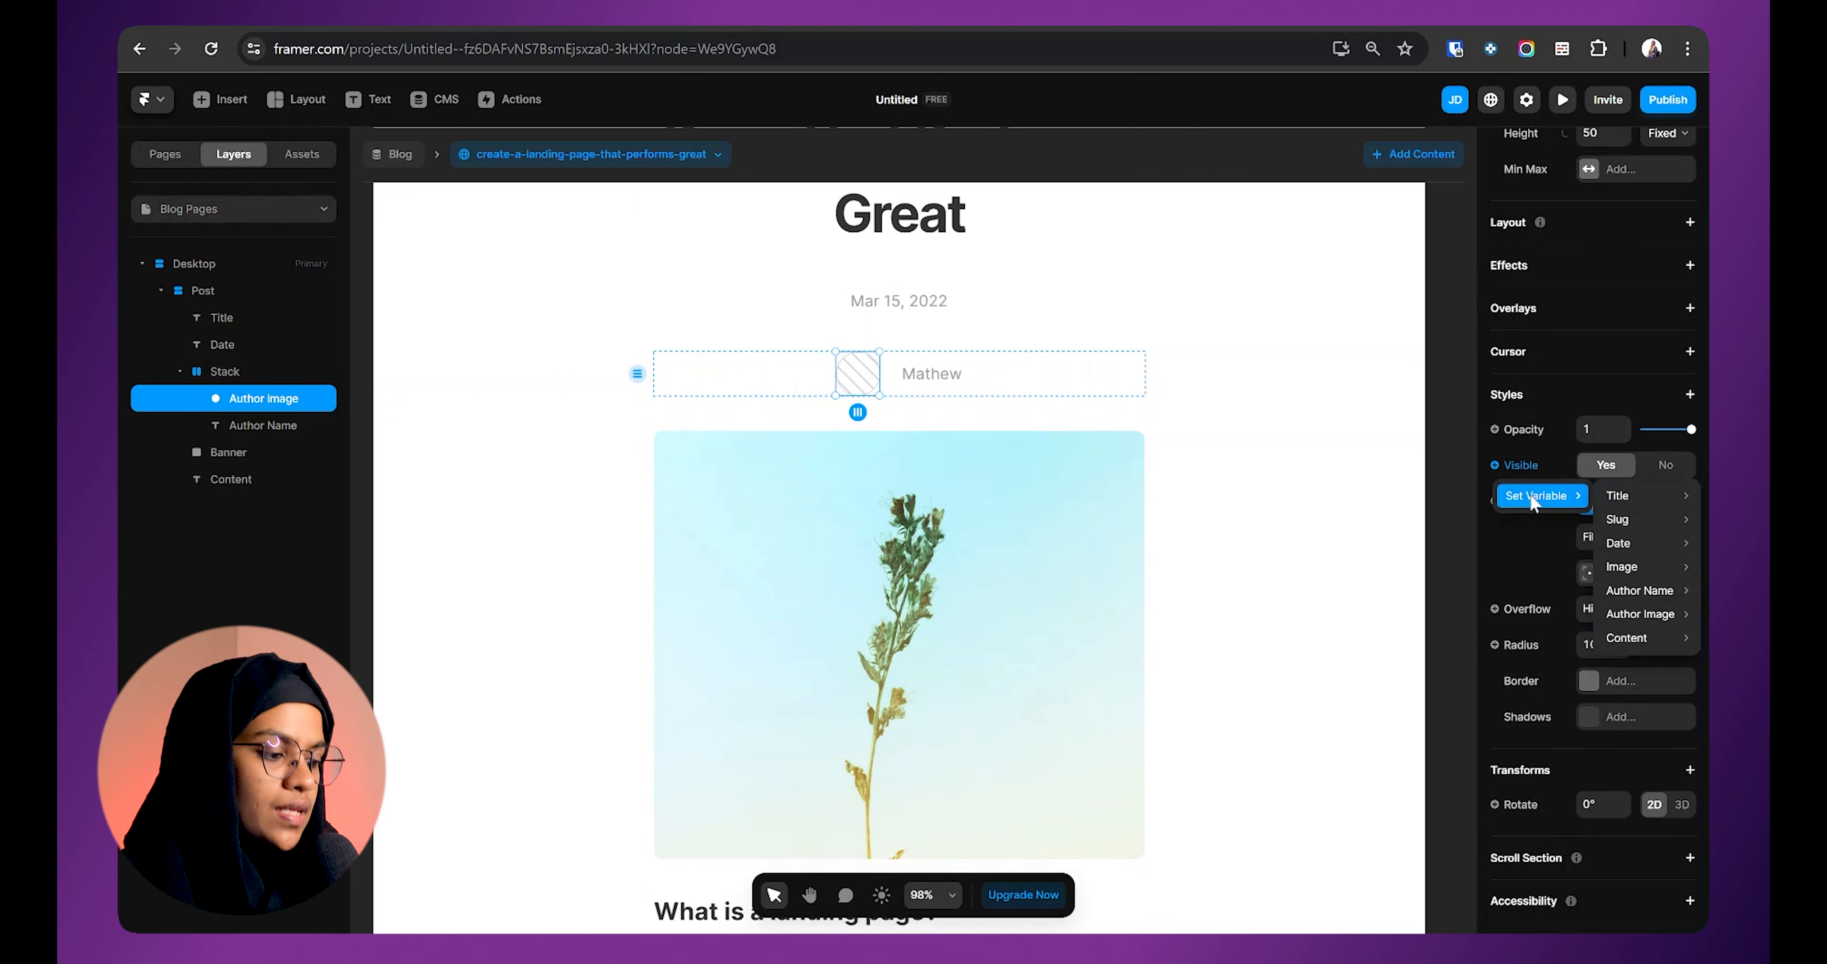
mouse_move(1663, 614)
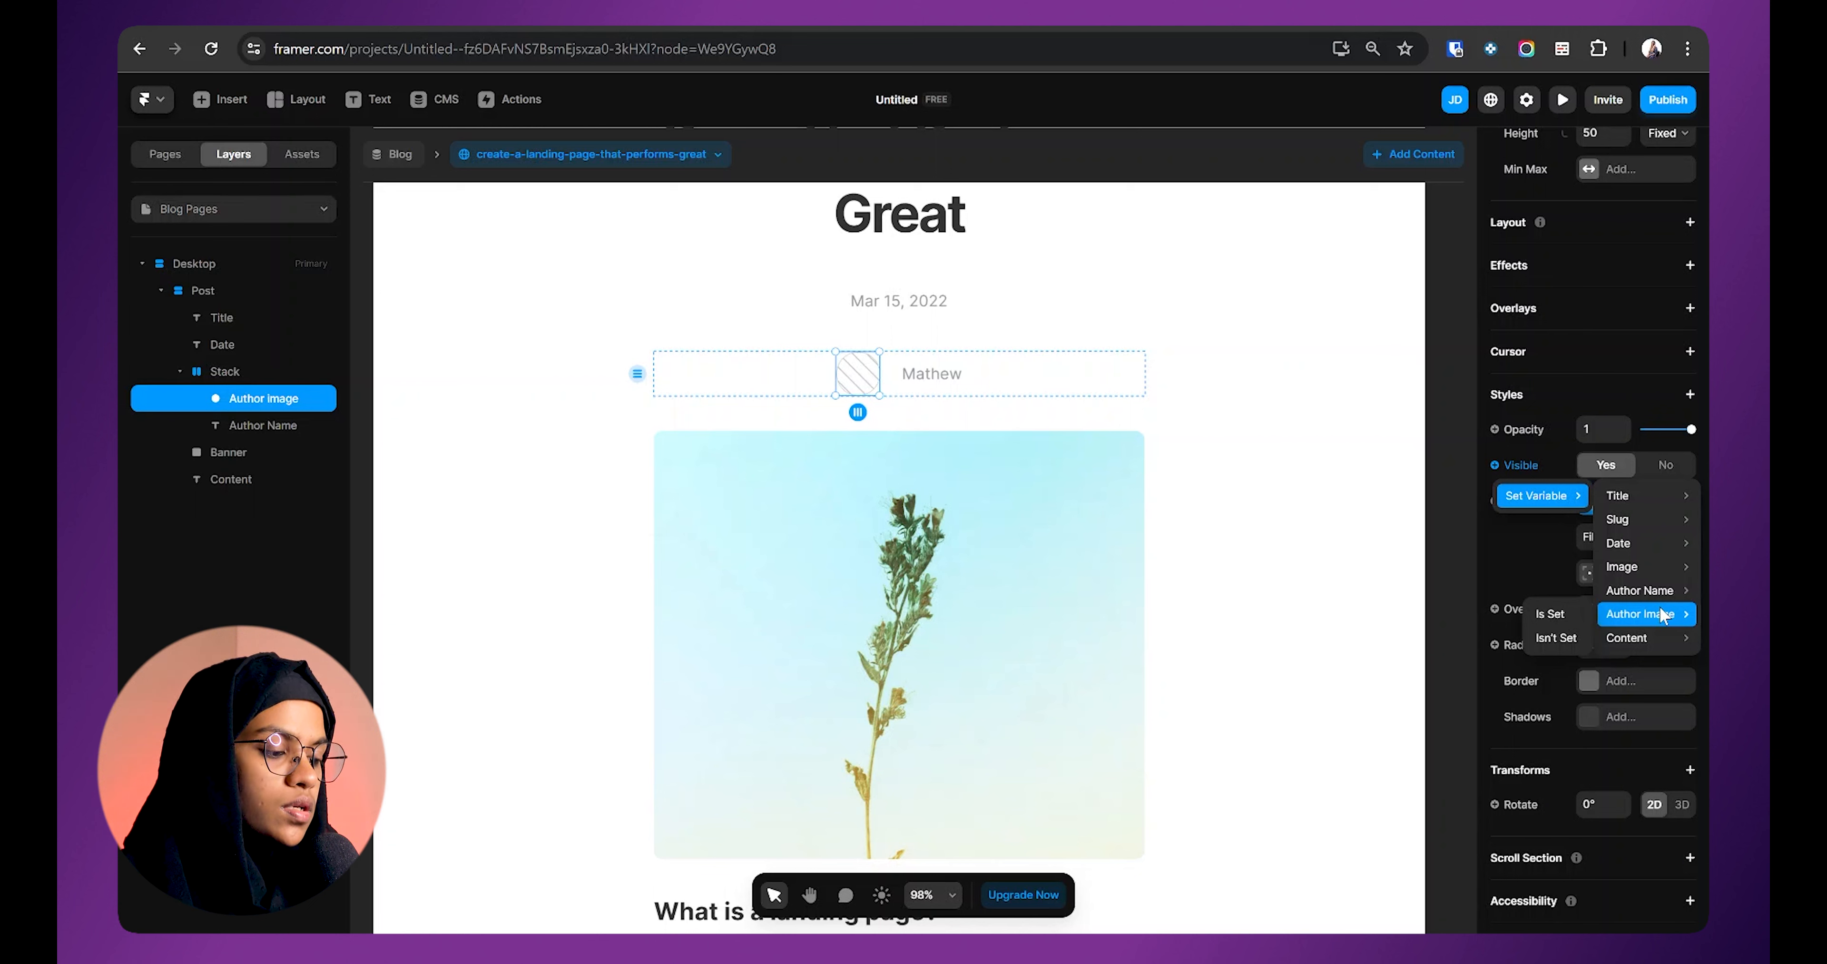
left_click(1562, 612)
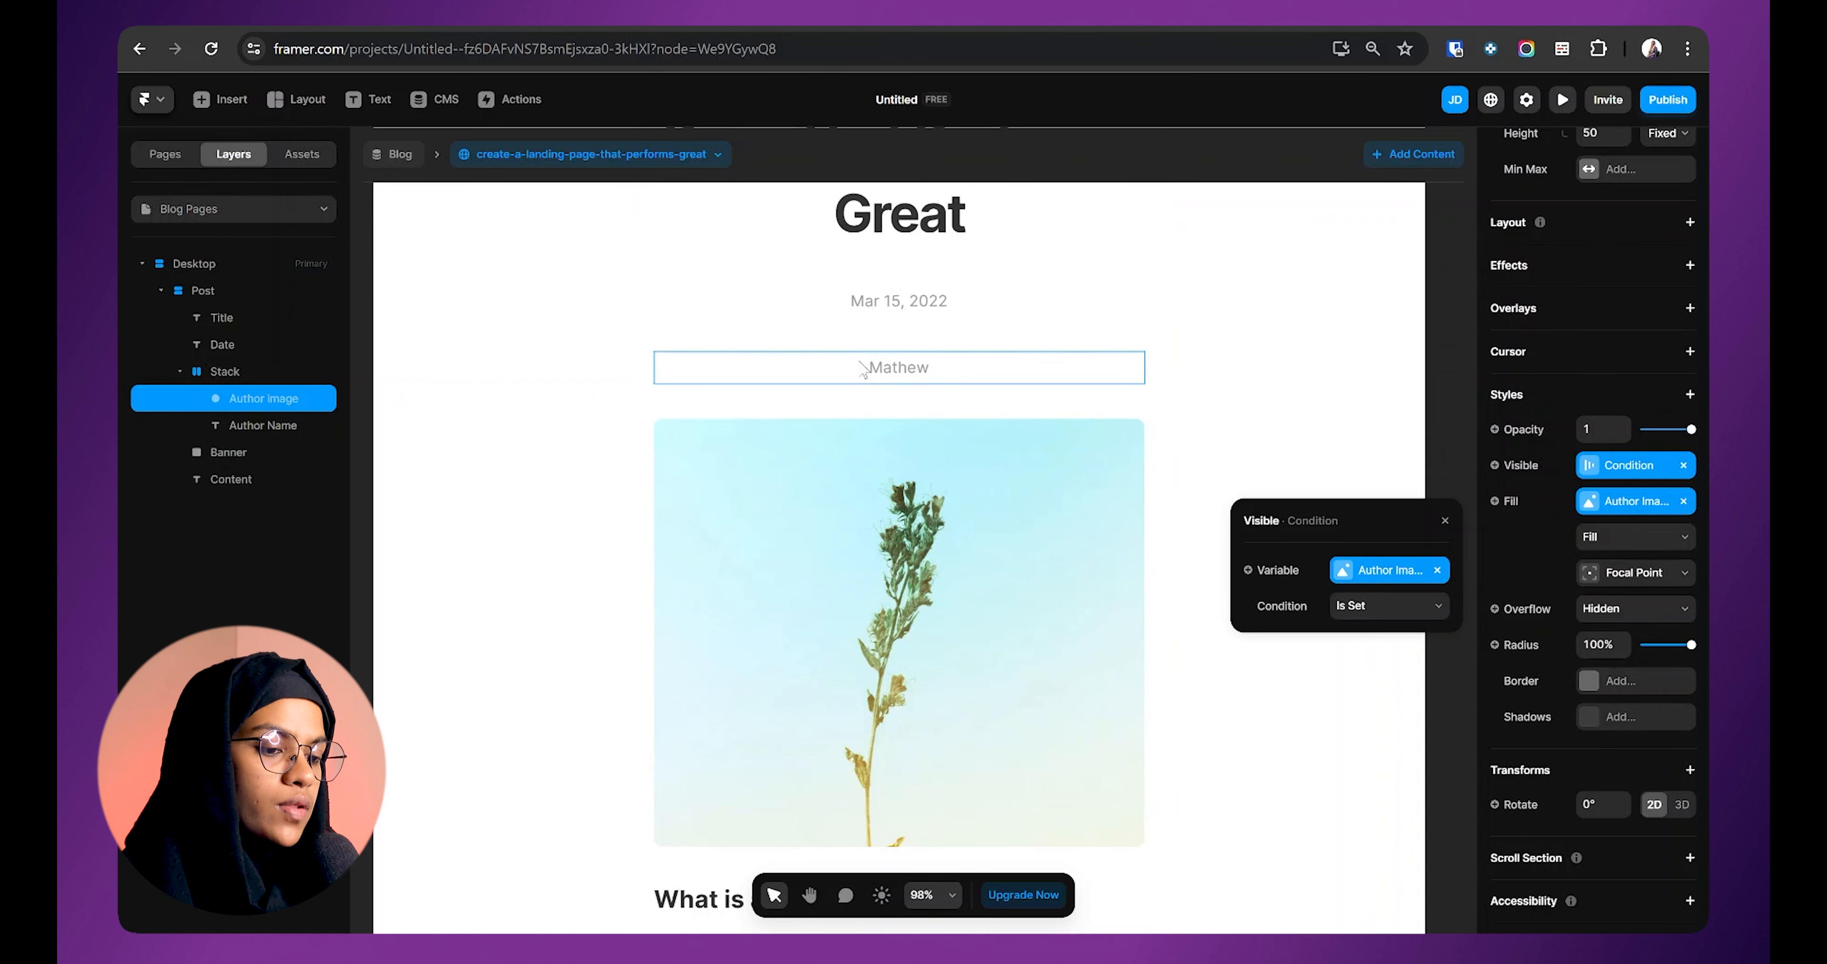
key("Escape")
left_click(856, 383)
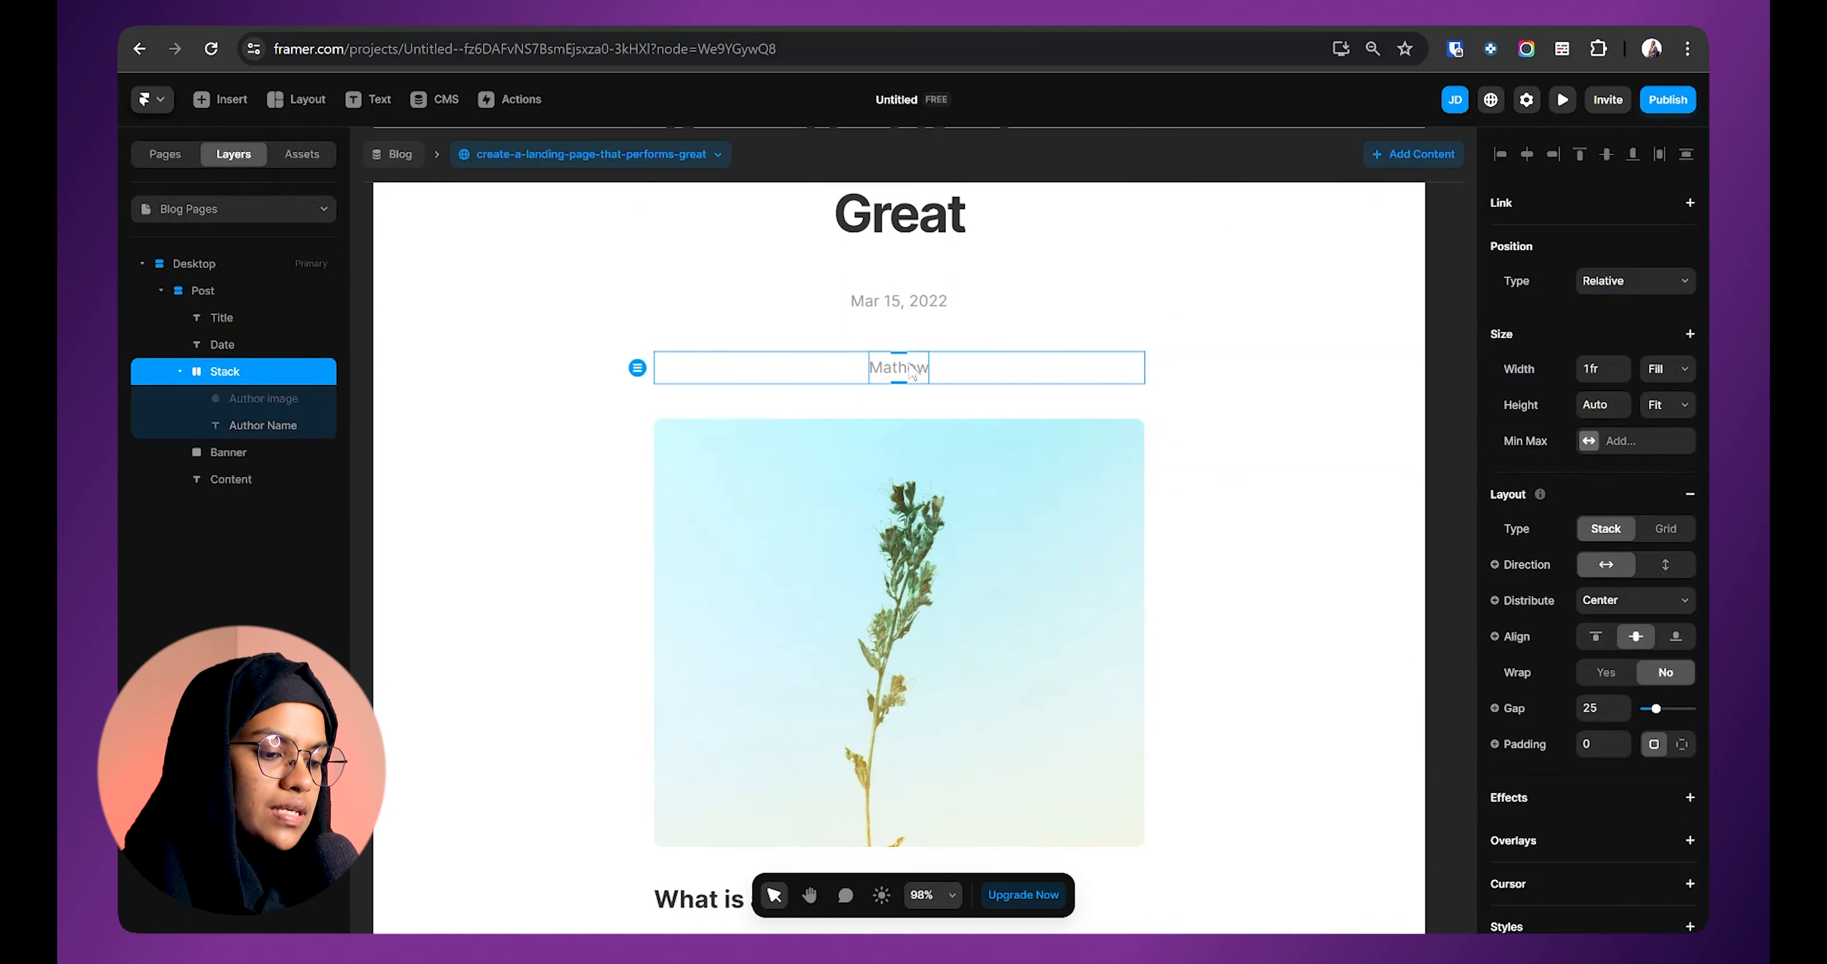
Step: Check the designers' future post and the navigation-component post for correct avatar visibility
left_click(553, 159)
left_click(828, 306)
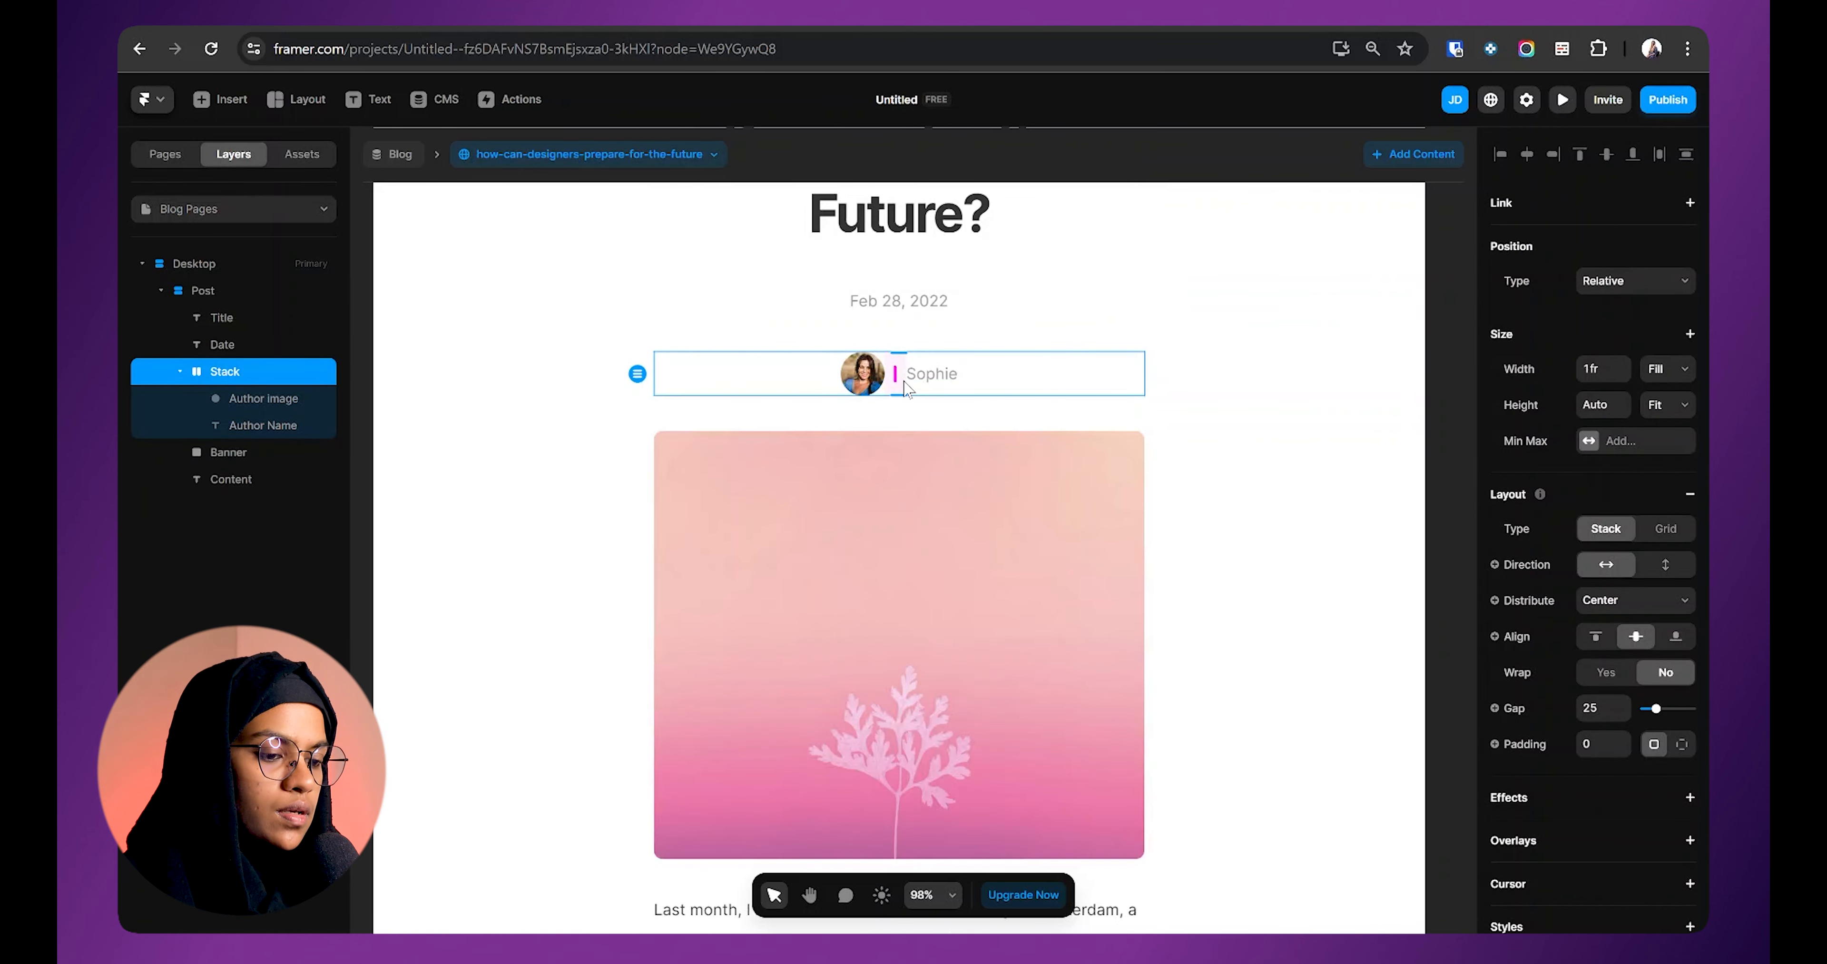
left_click(681, 158)
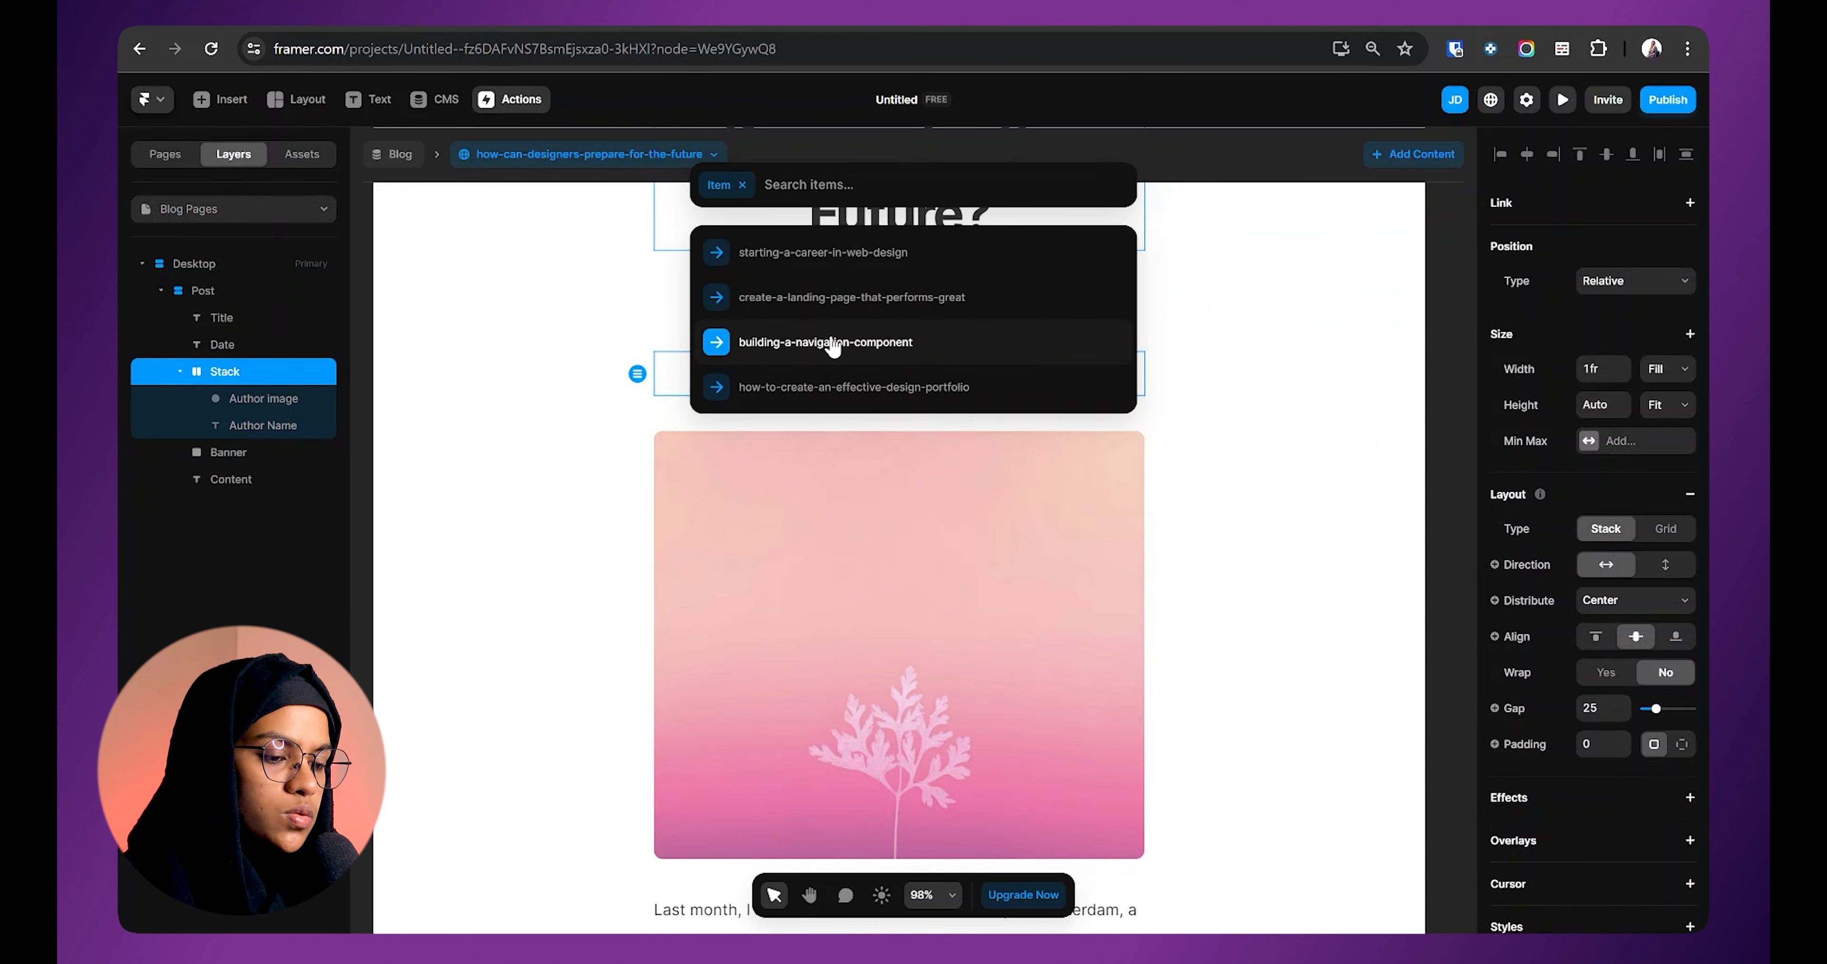
left_click(832, 344)
left_click(1206, 487)
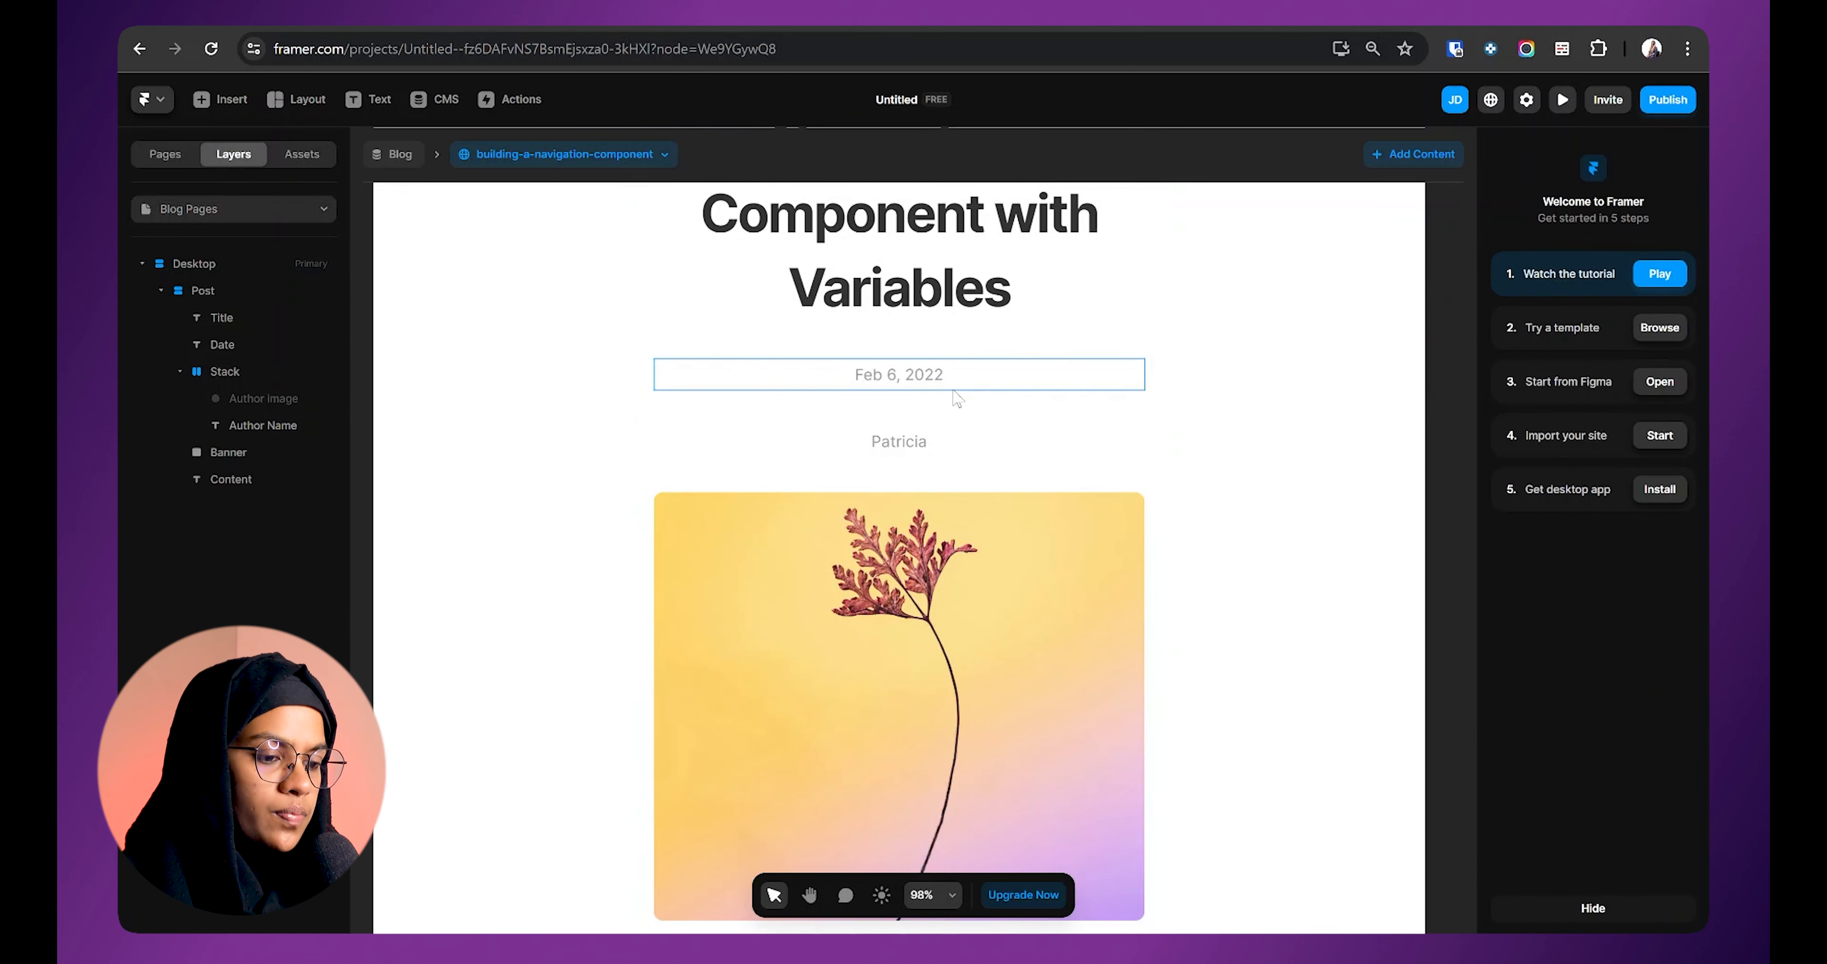
left_click(969, 418)
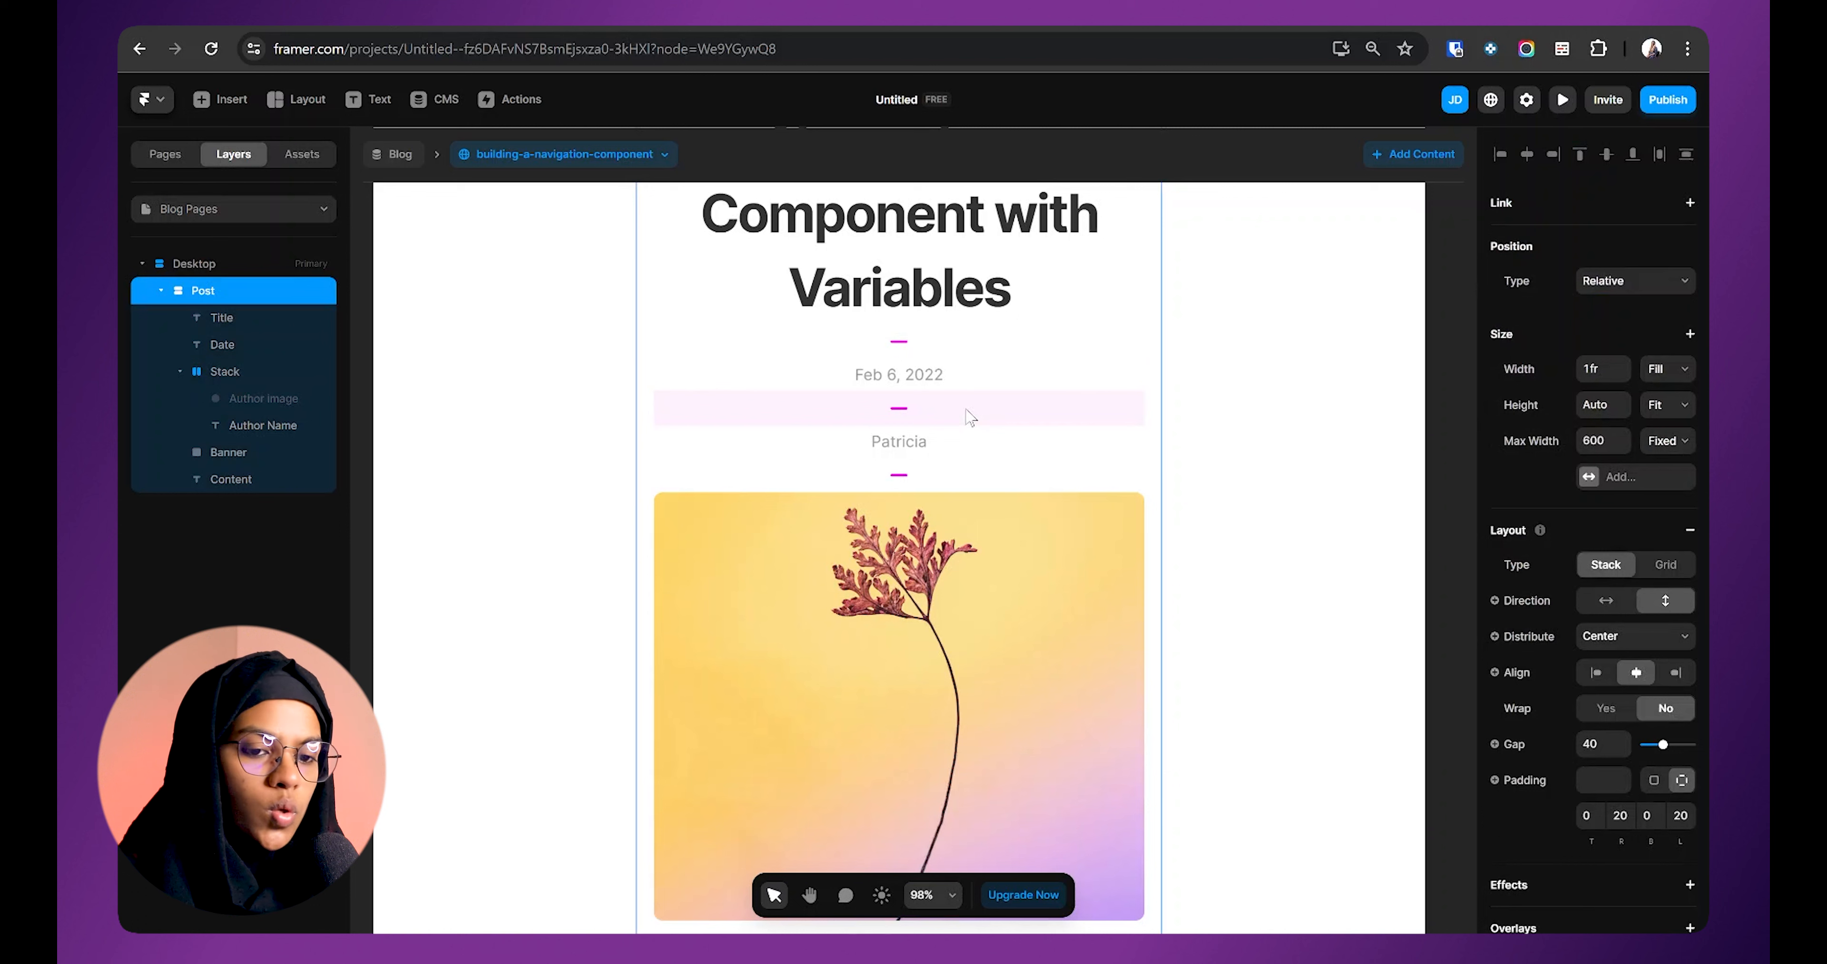
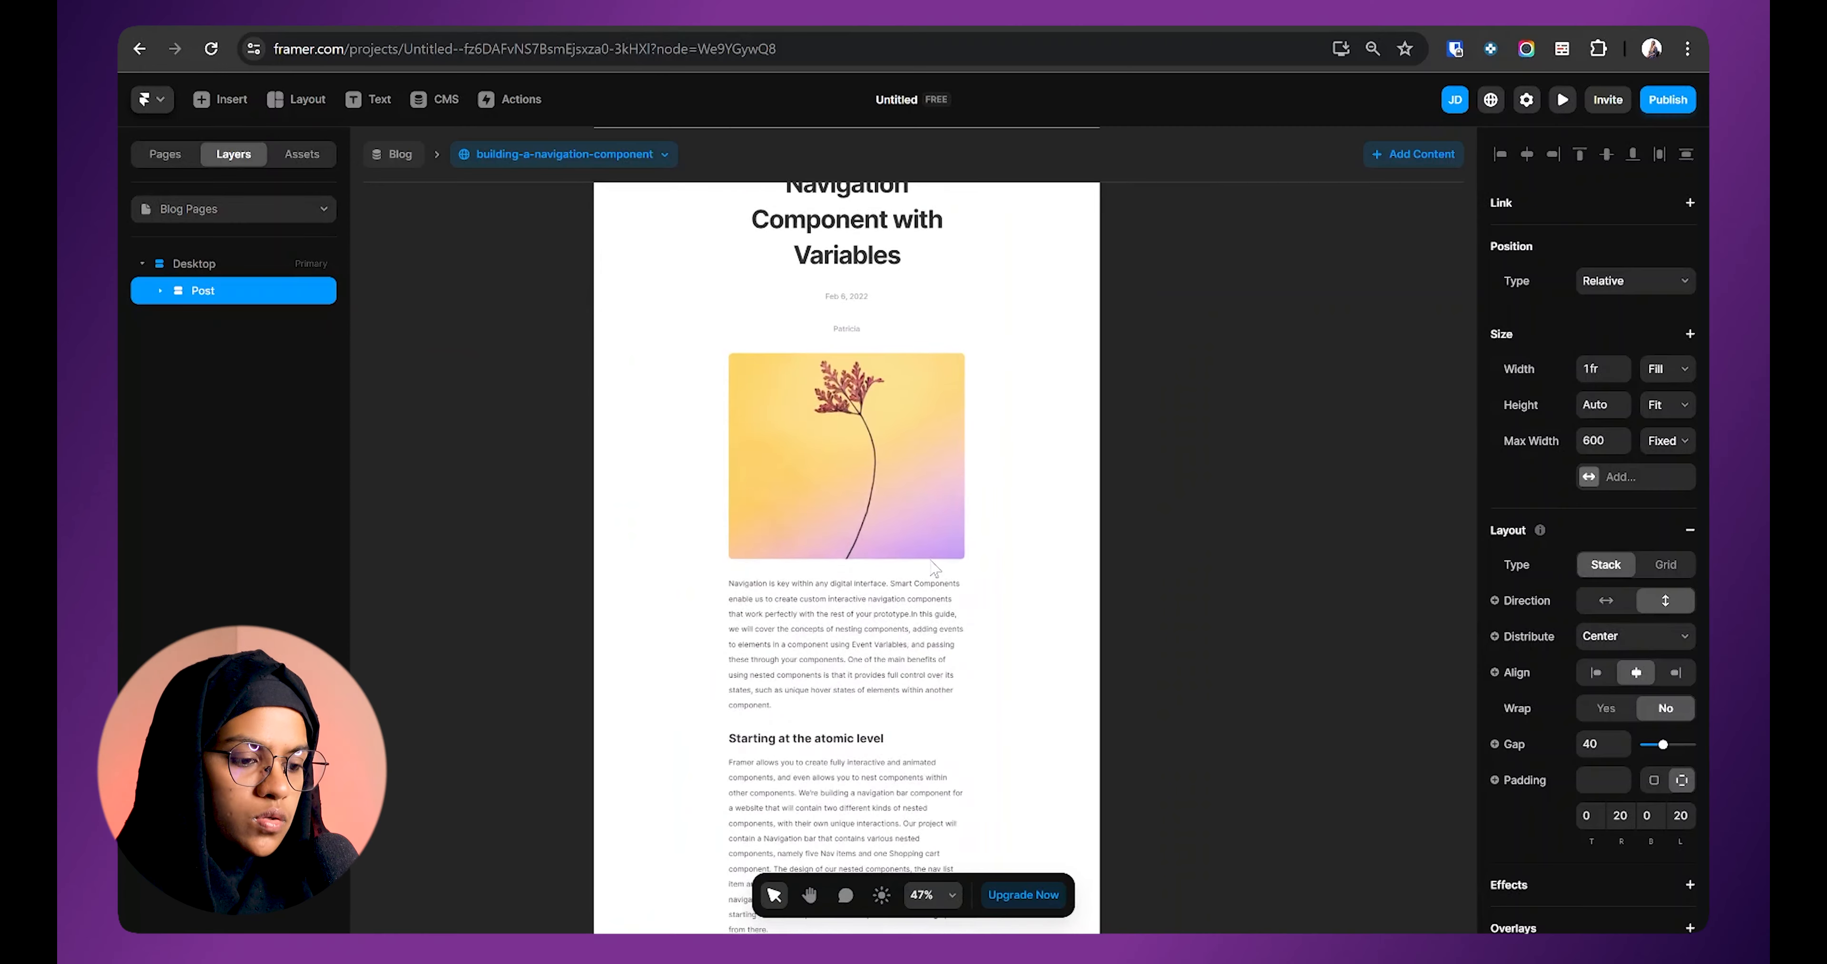
Step: Go to the Home page and collapse the blog Collection List's child layers
scroll(935, 572, "down", 5)
scroll(934, 572, "down", 3)
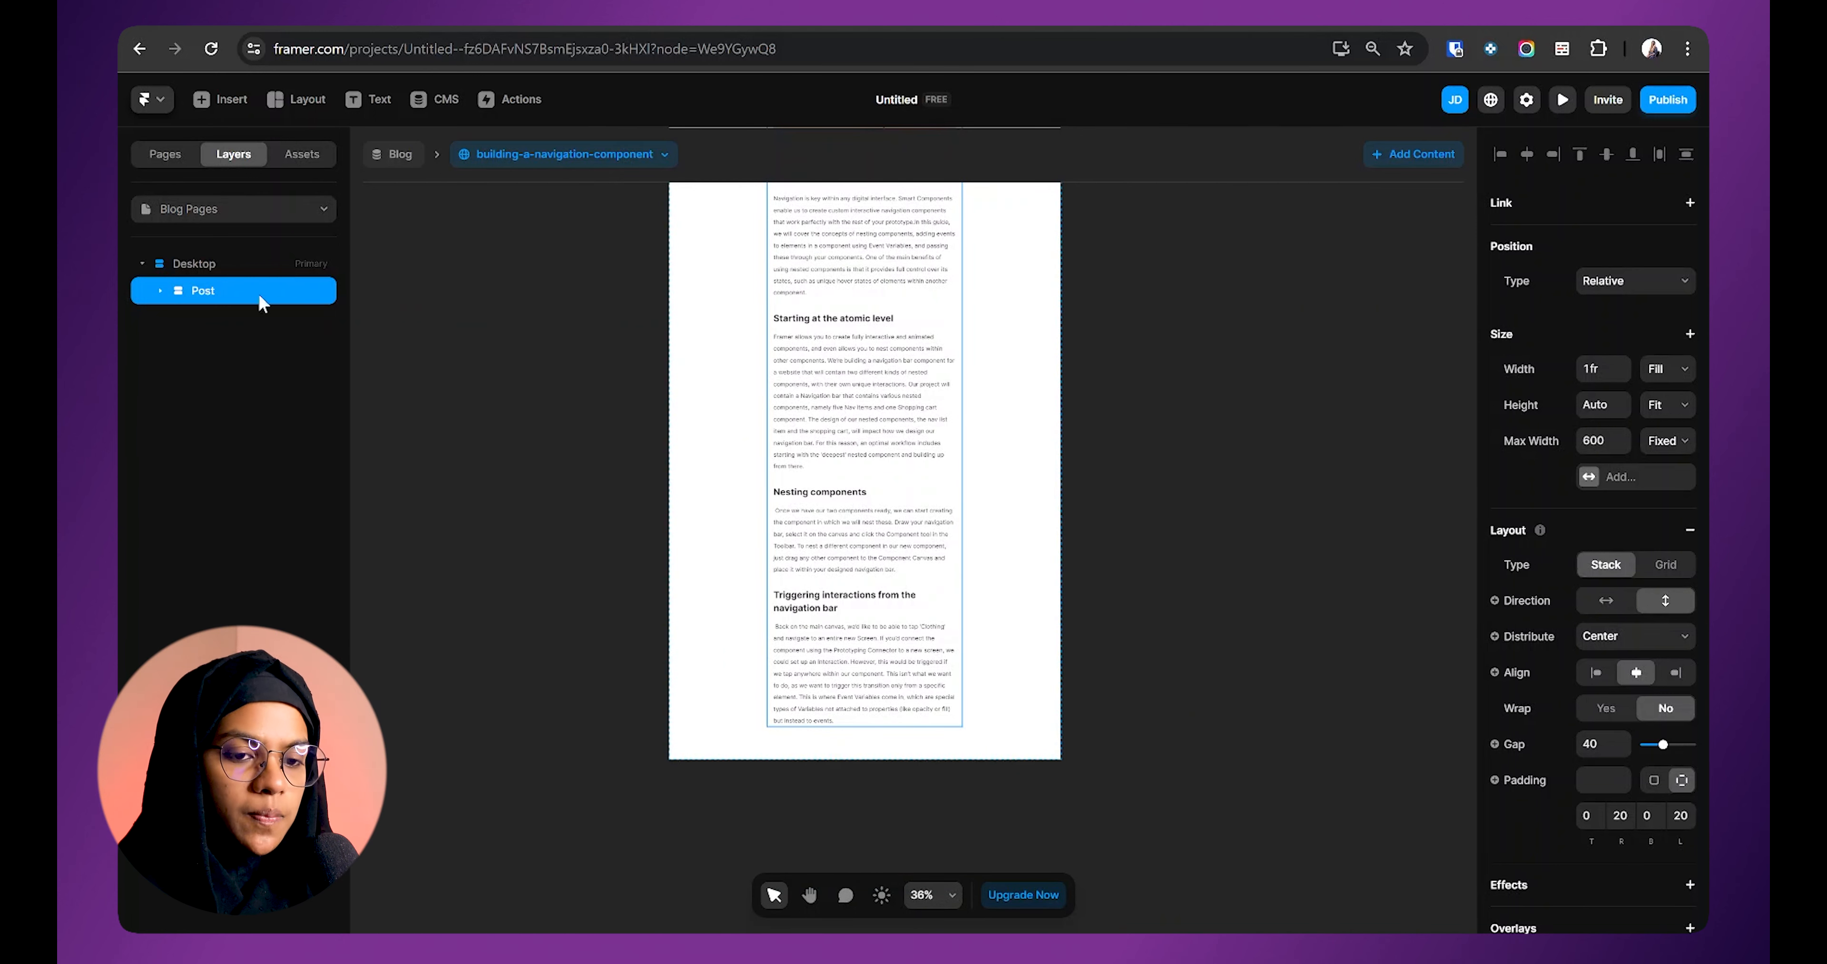
left_click(241, 209)
left_click(201, 269)
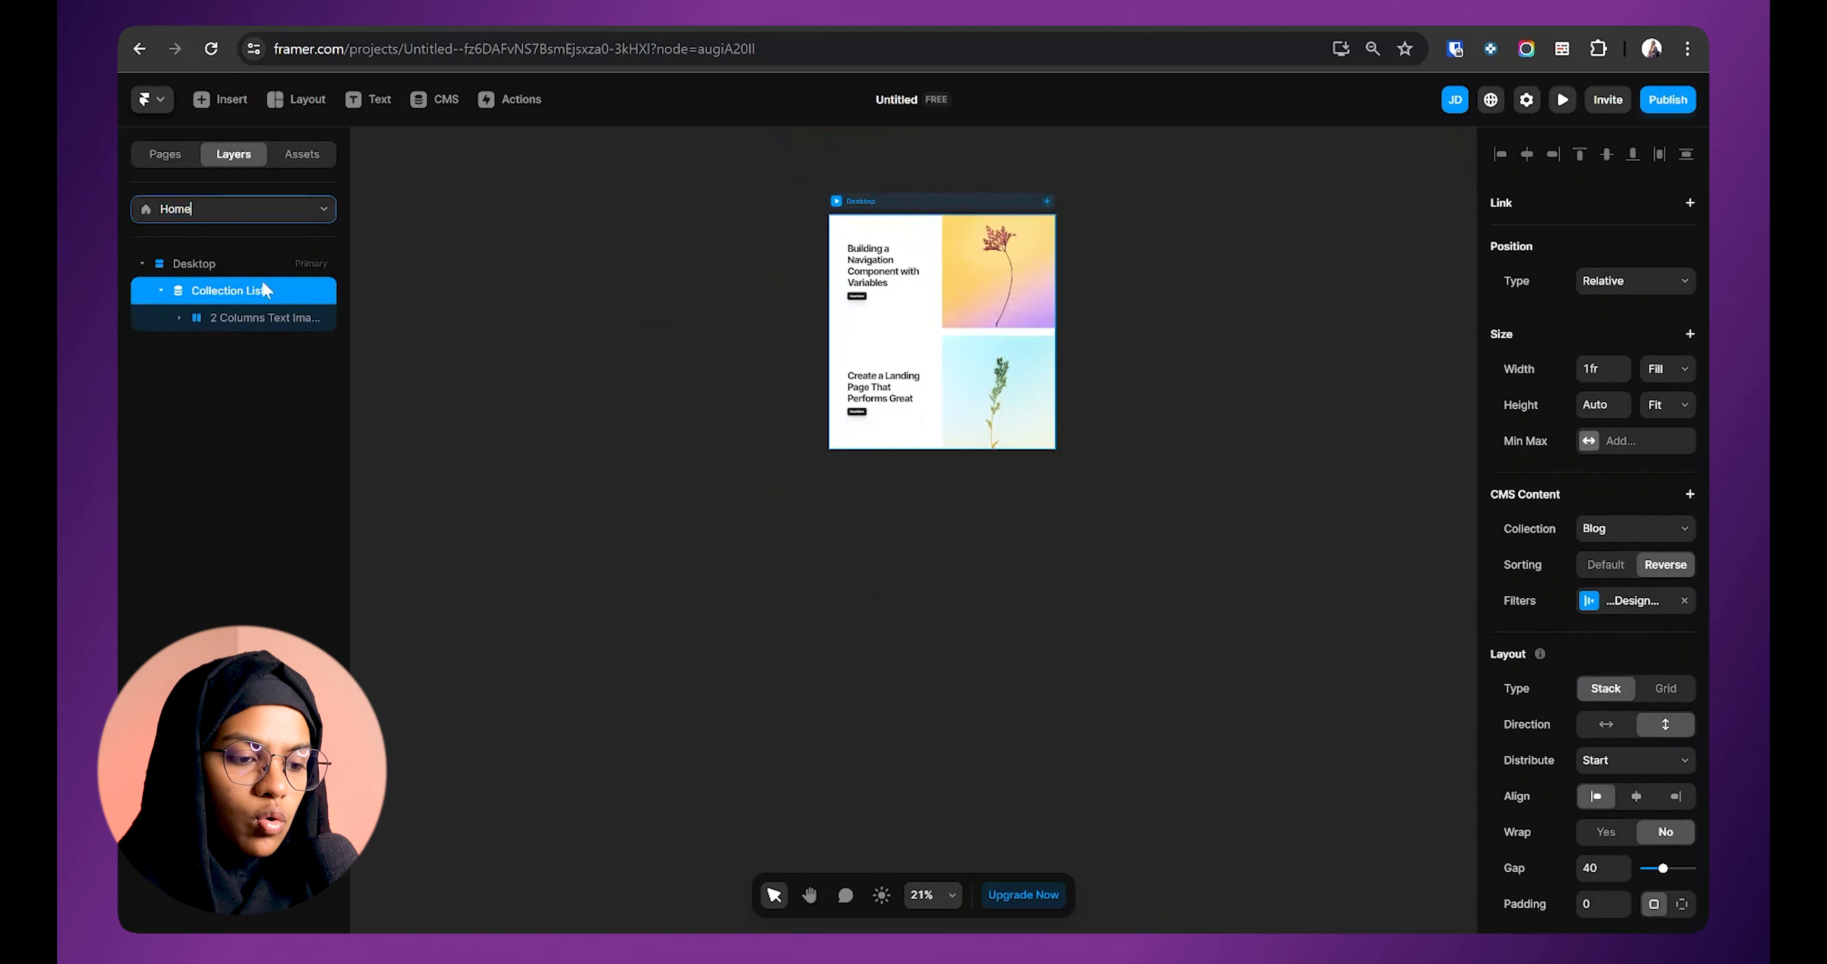
left_click(161, 291)
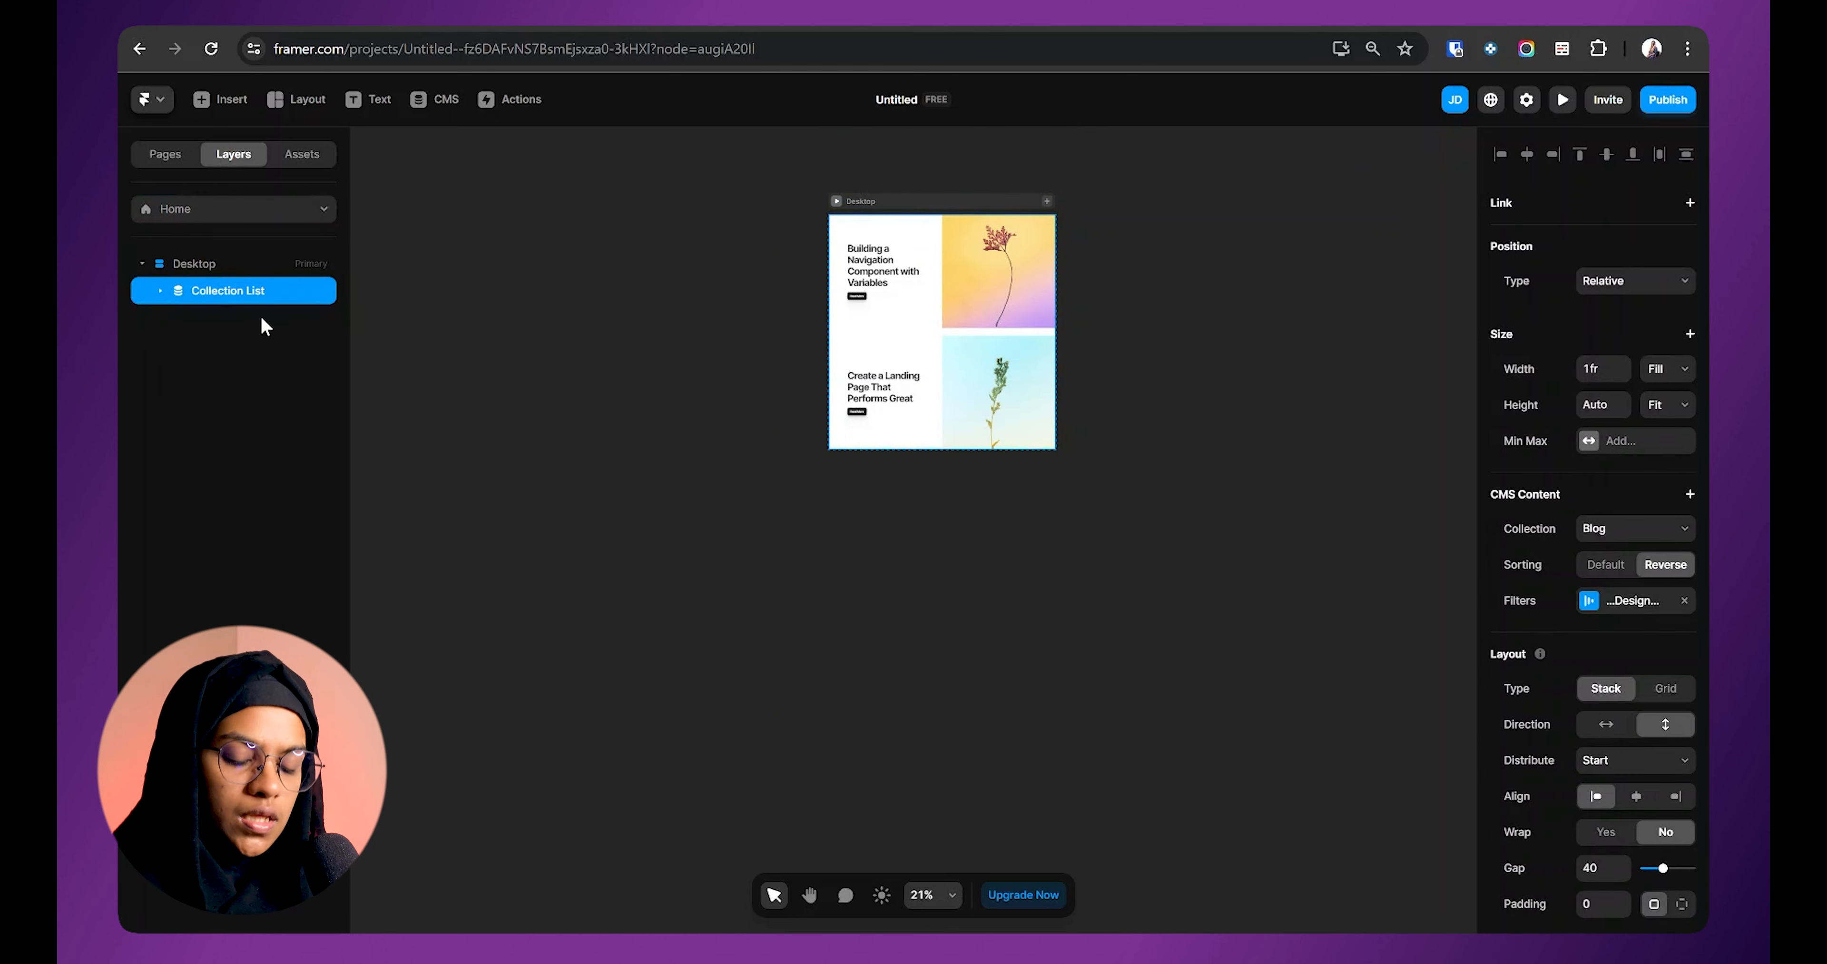
Step: Paste the Home Collection List into the Blog Pages template's Desktop frame below the article
left_click(216, 210)
left_click(215, 327)
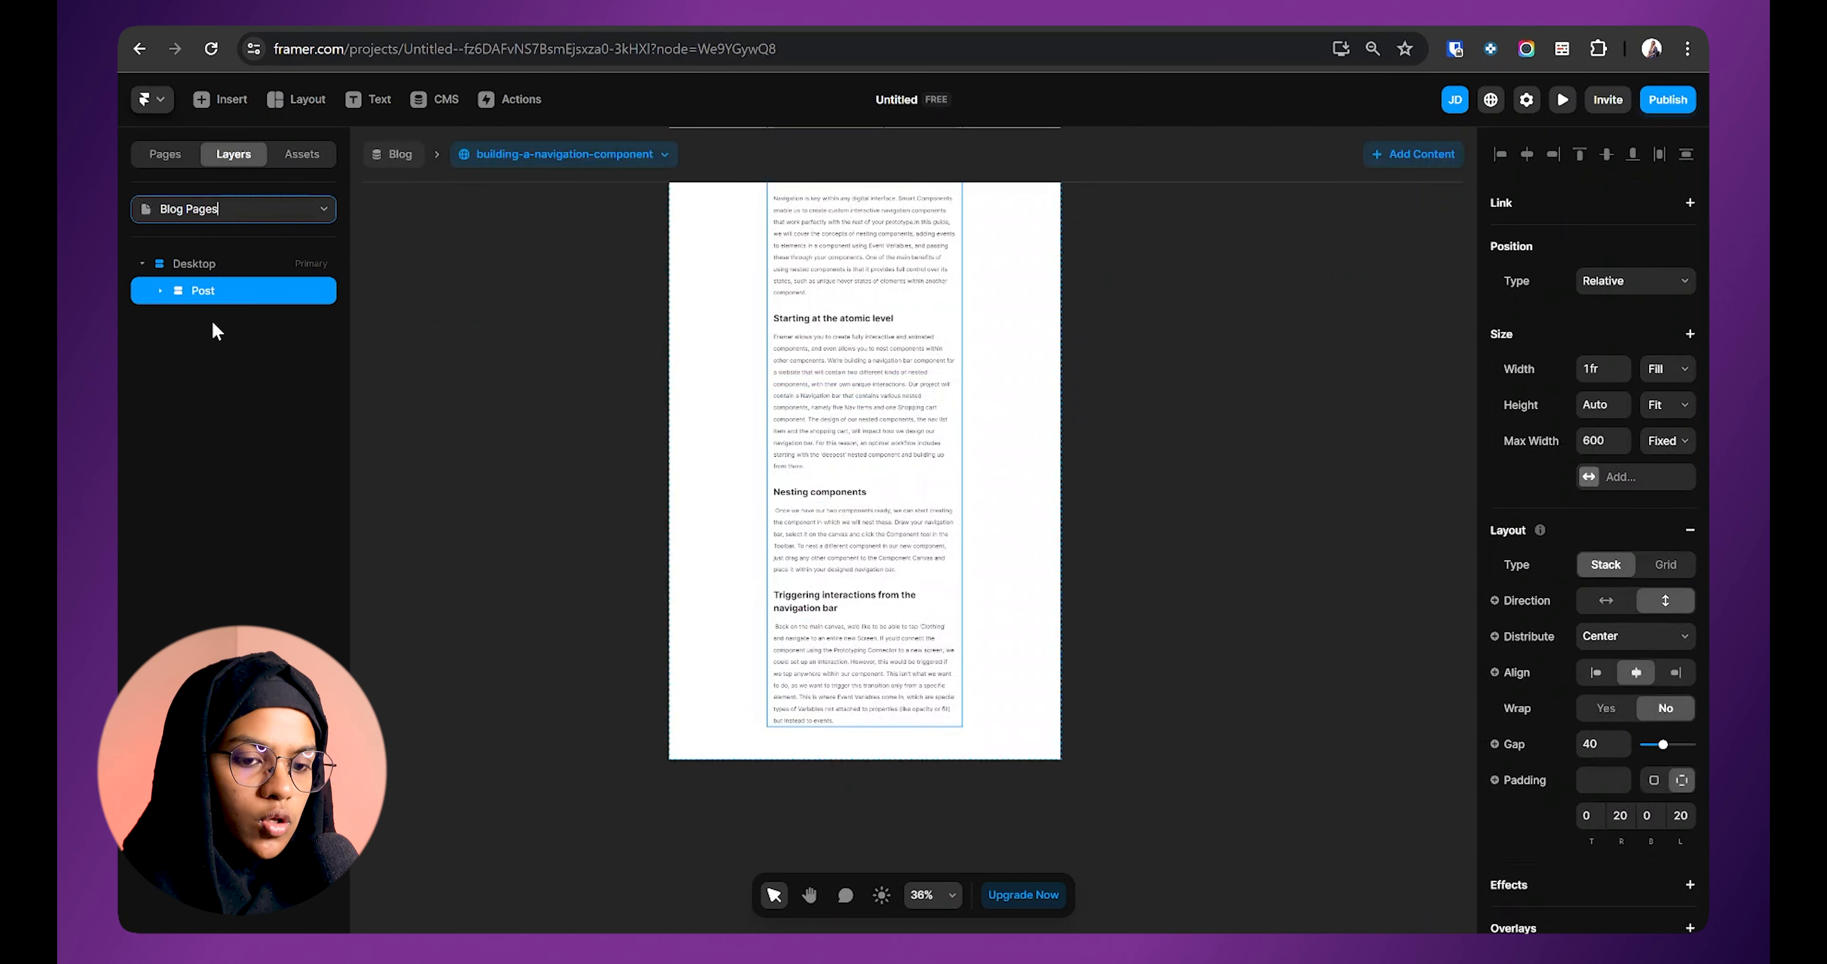
left_click(219, 267)
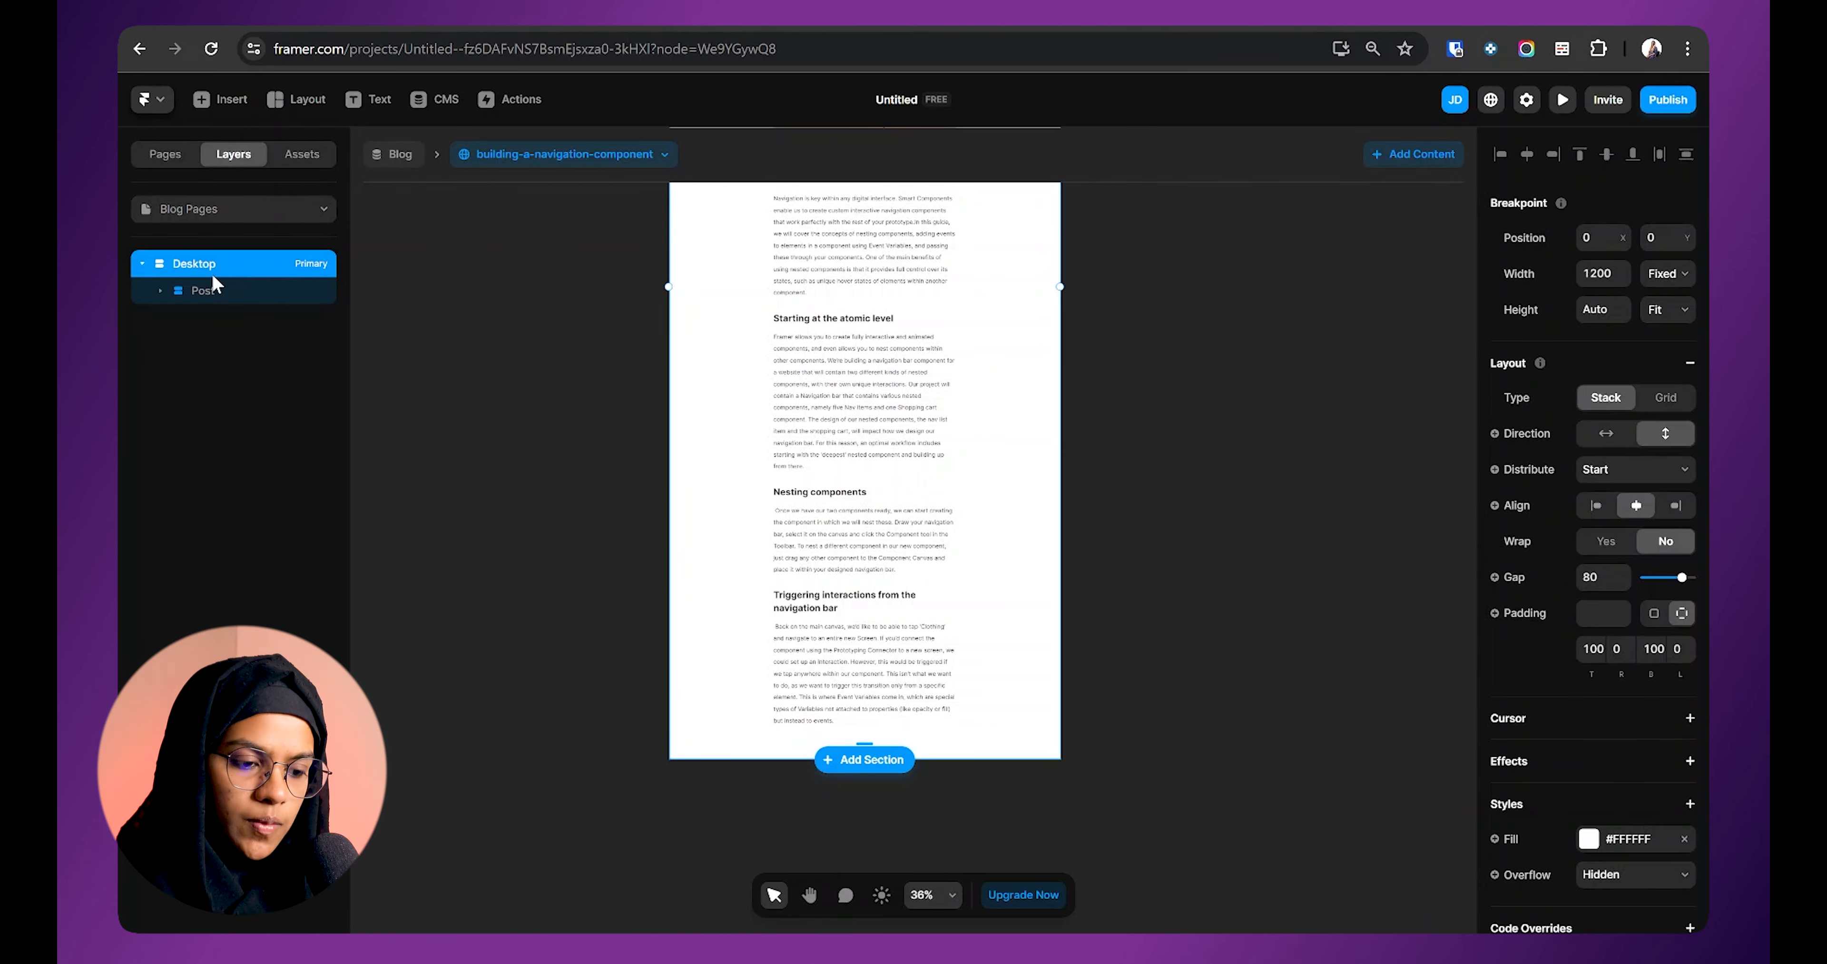
key("ctrl+v")
scroll(940, 646, "down", 3)
scroll(939, 647, "down", 3)
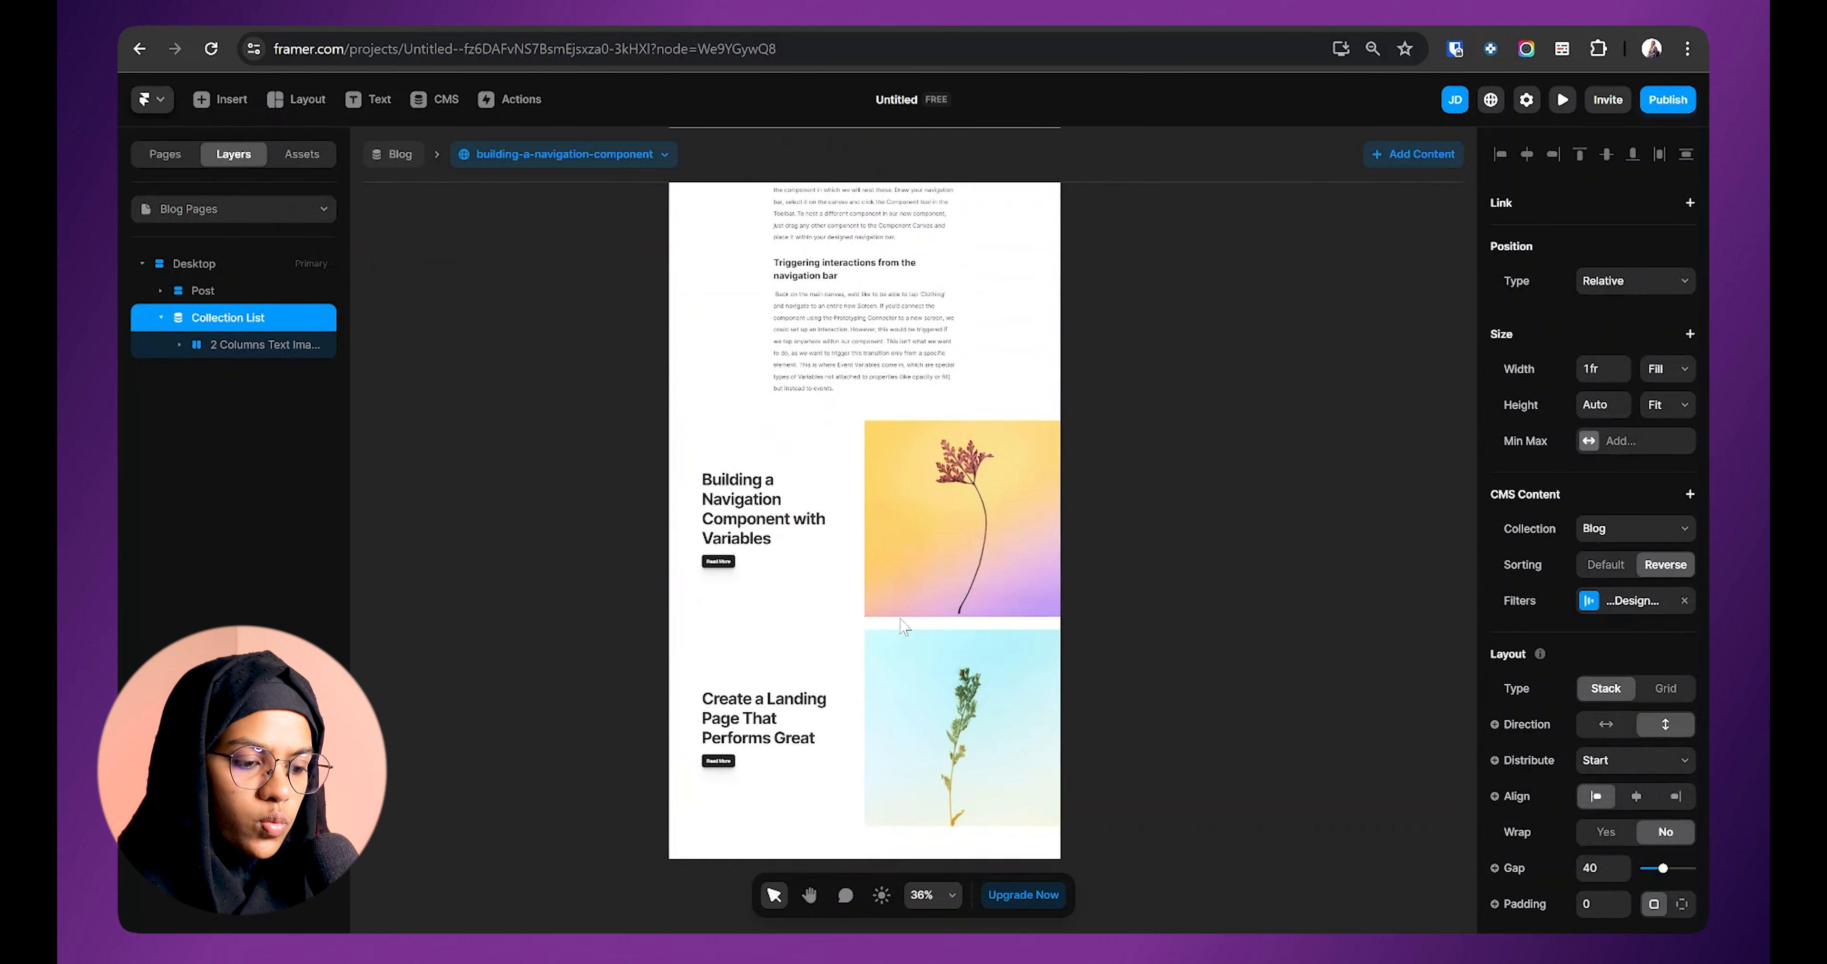
key("Escape")
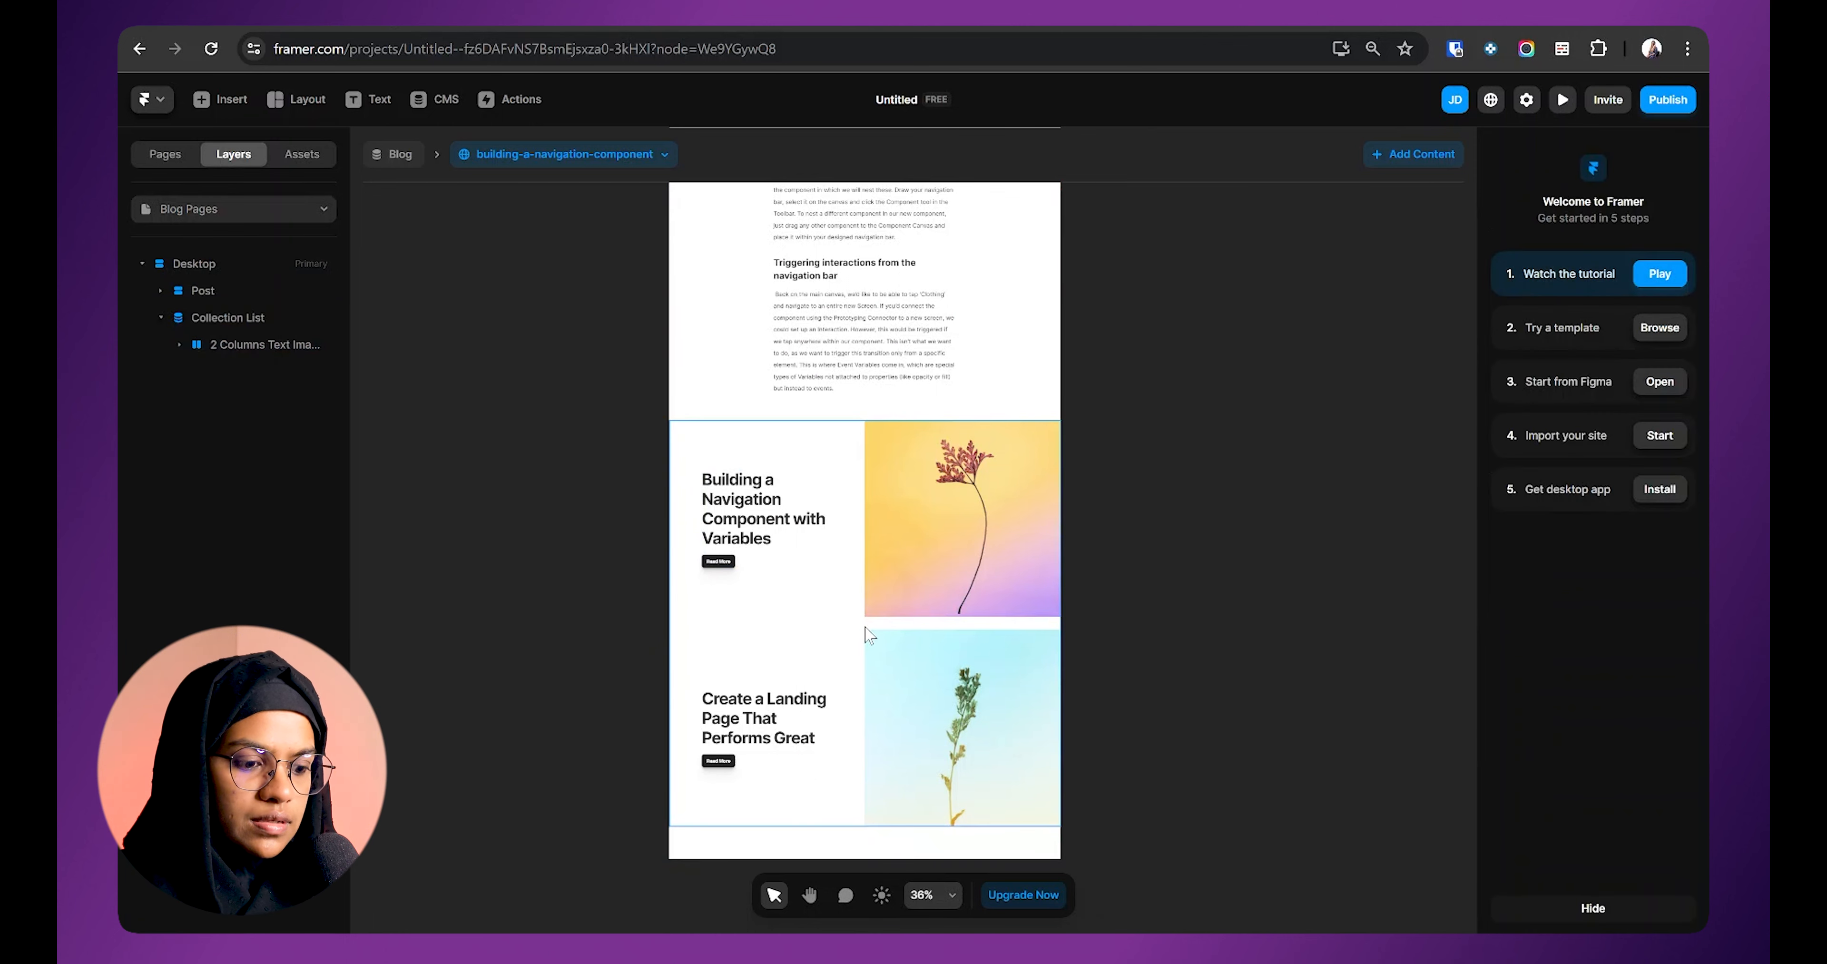
left_click(866, 629)
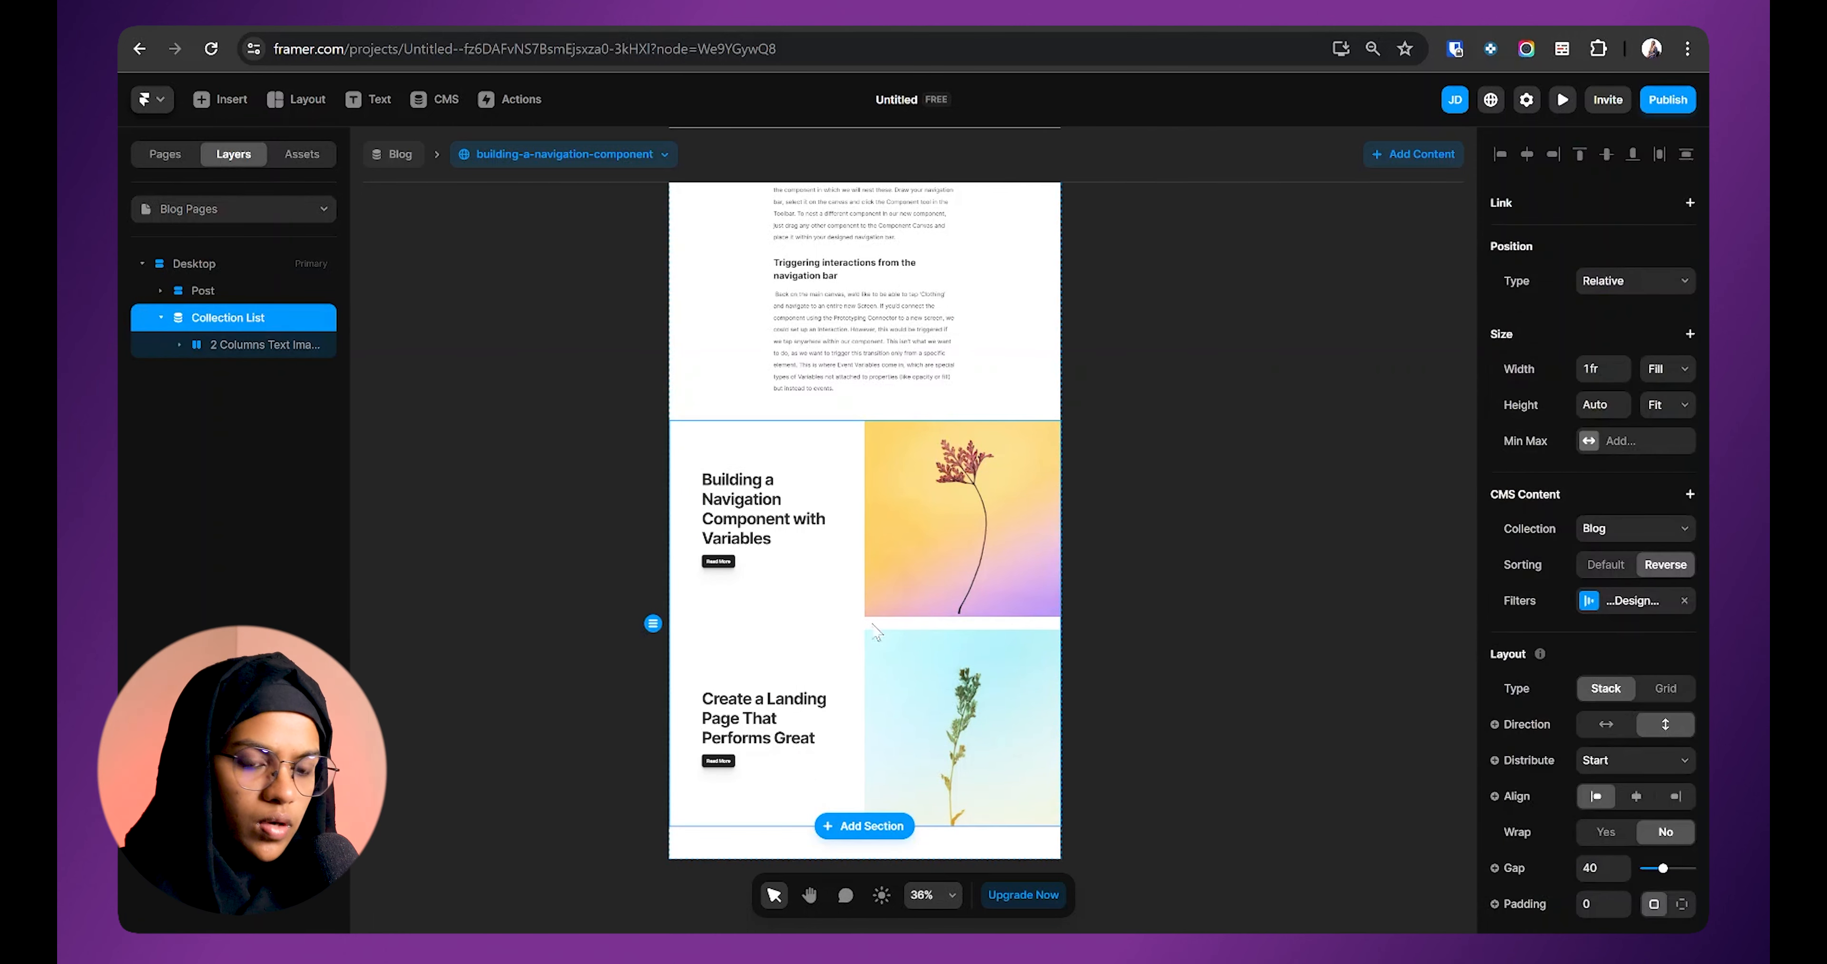
Step: Lay related posts out horizontally and stack each card vertically with the image above the text
left_click(1606, 724)
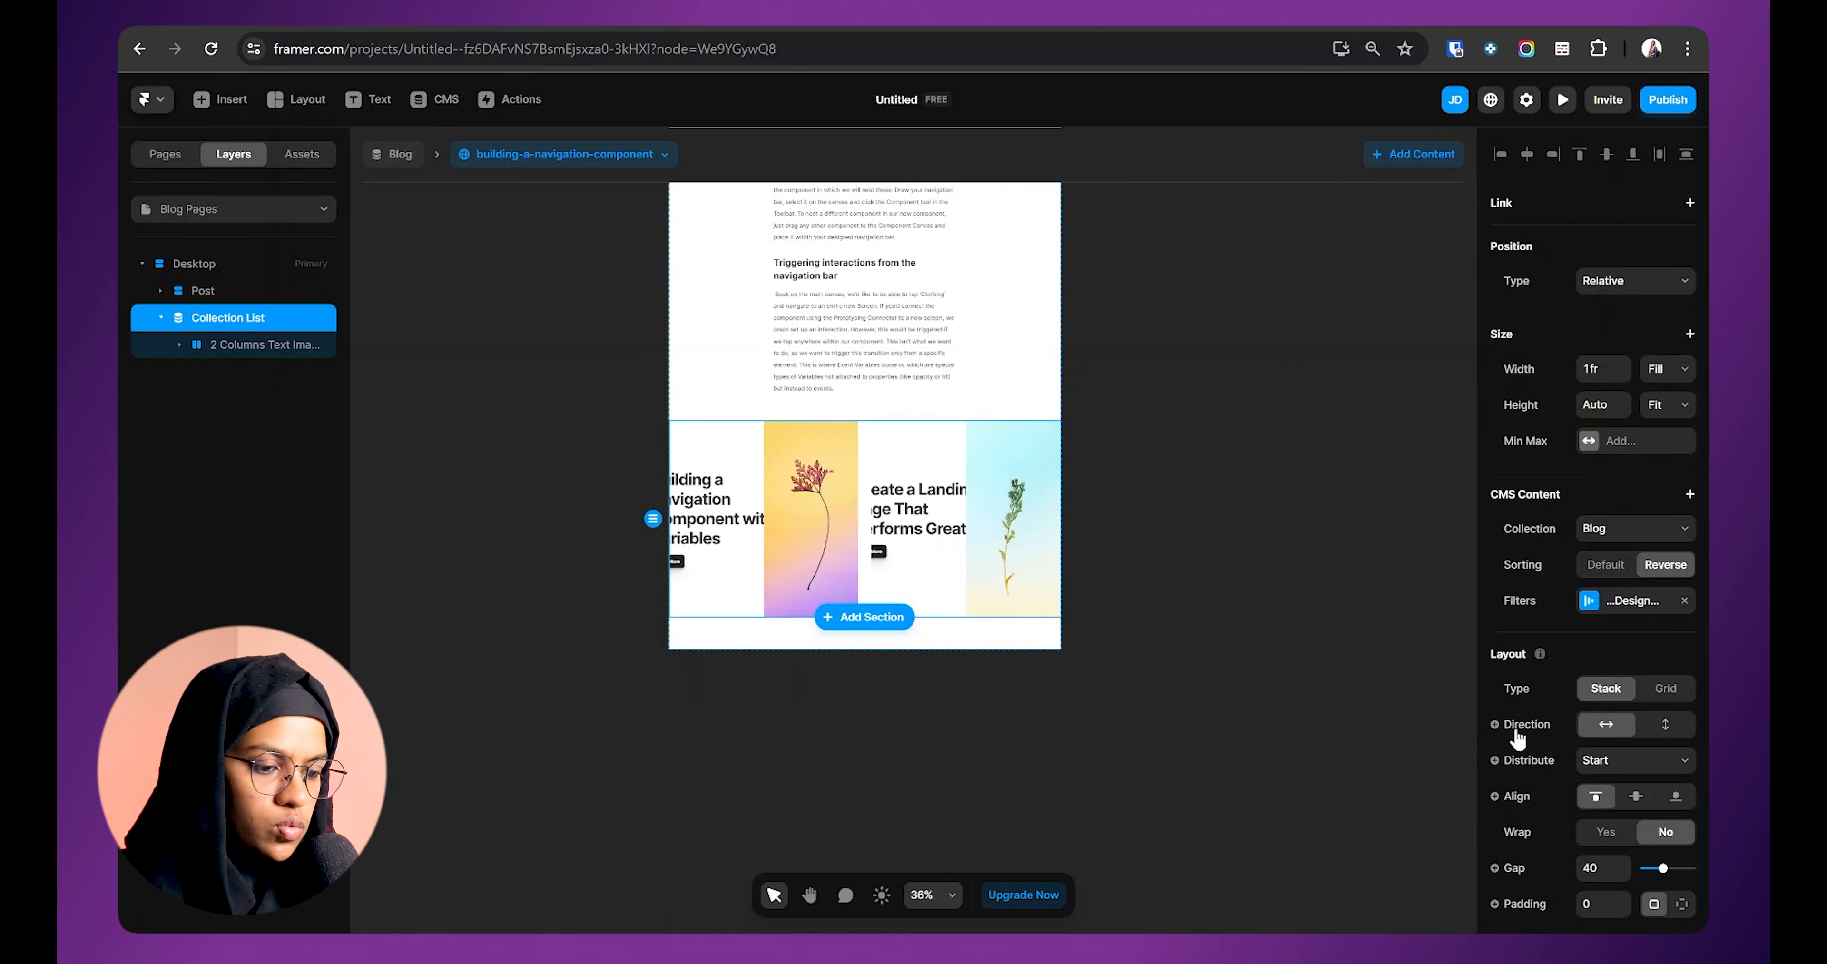
left_click(1282, 644)
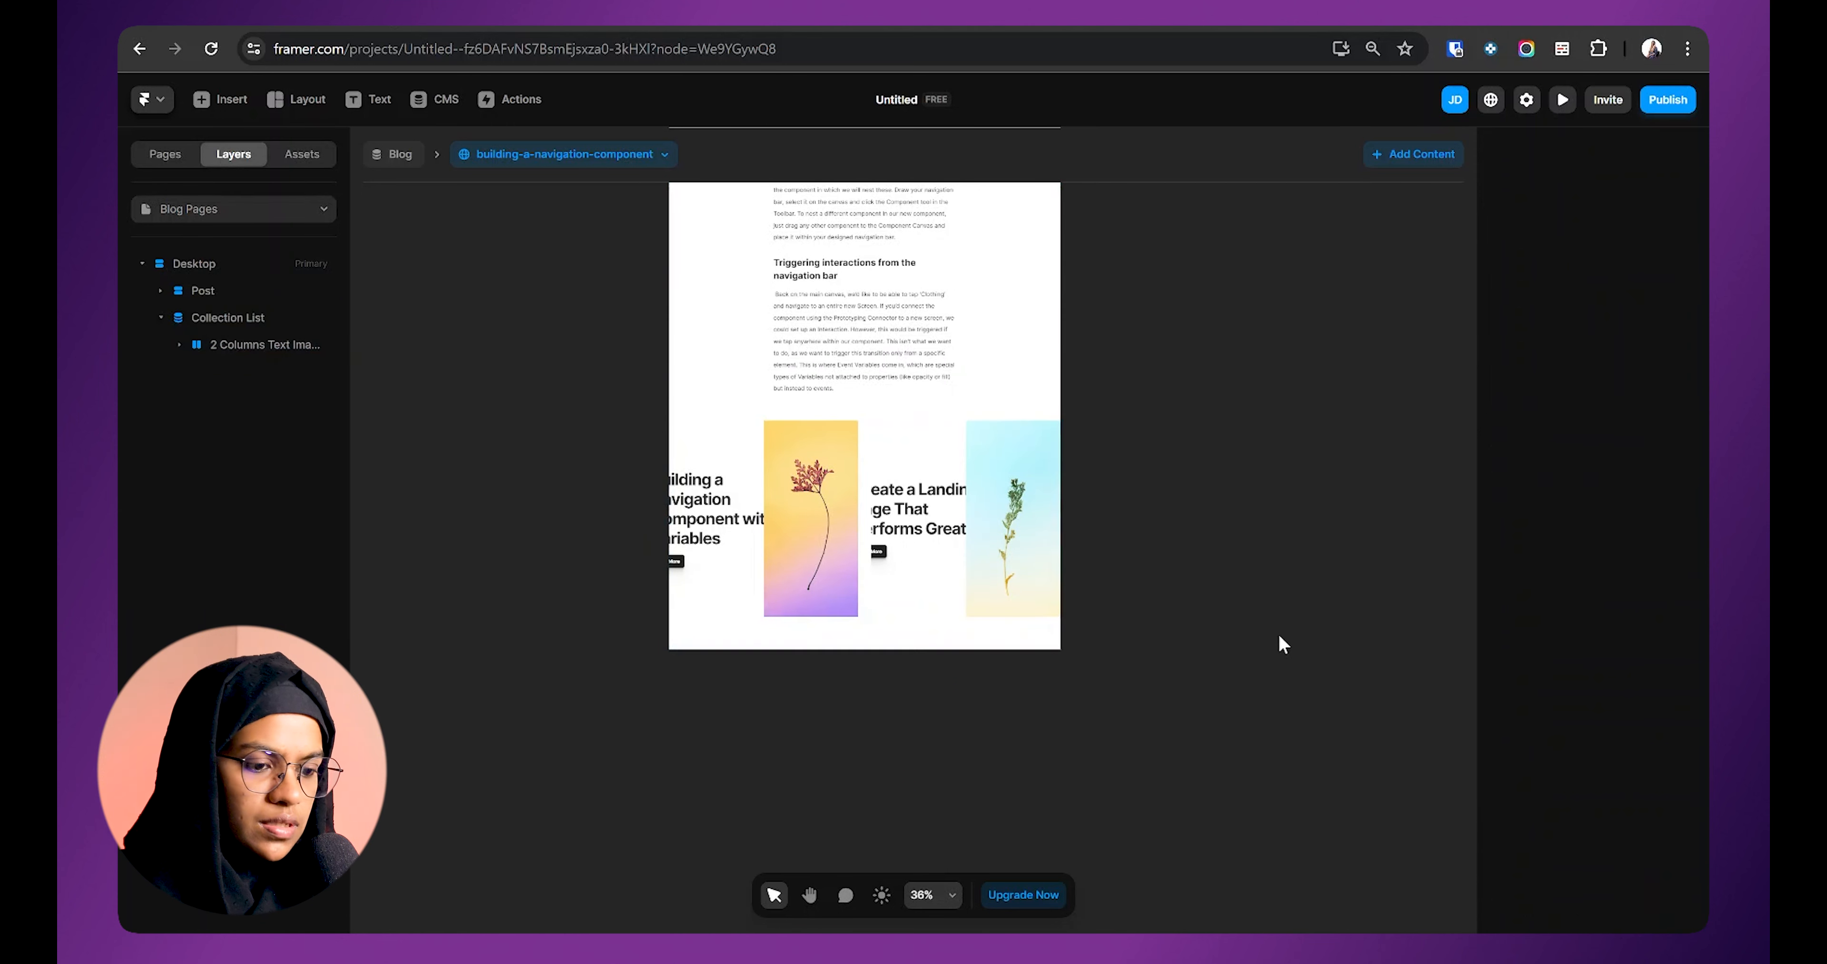
left_click(258, 344)
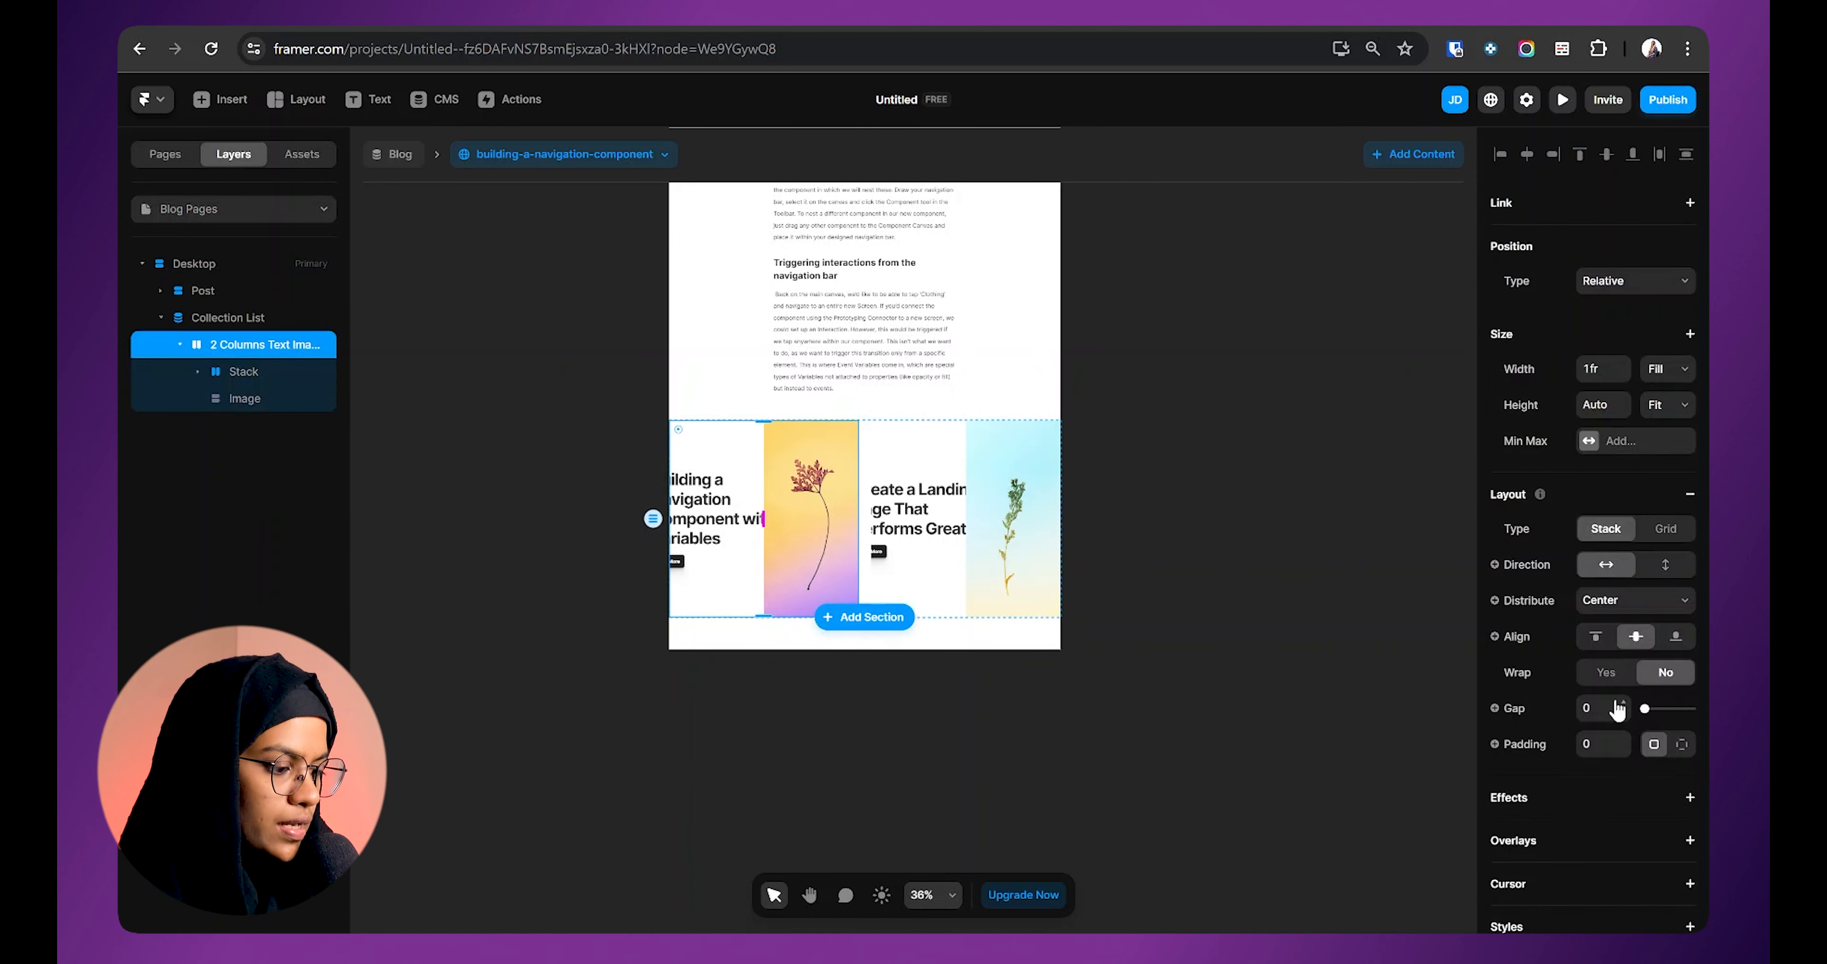
left_click(1672, 573)
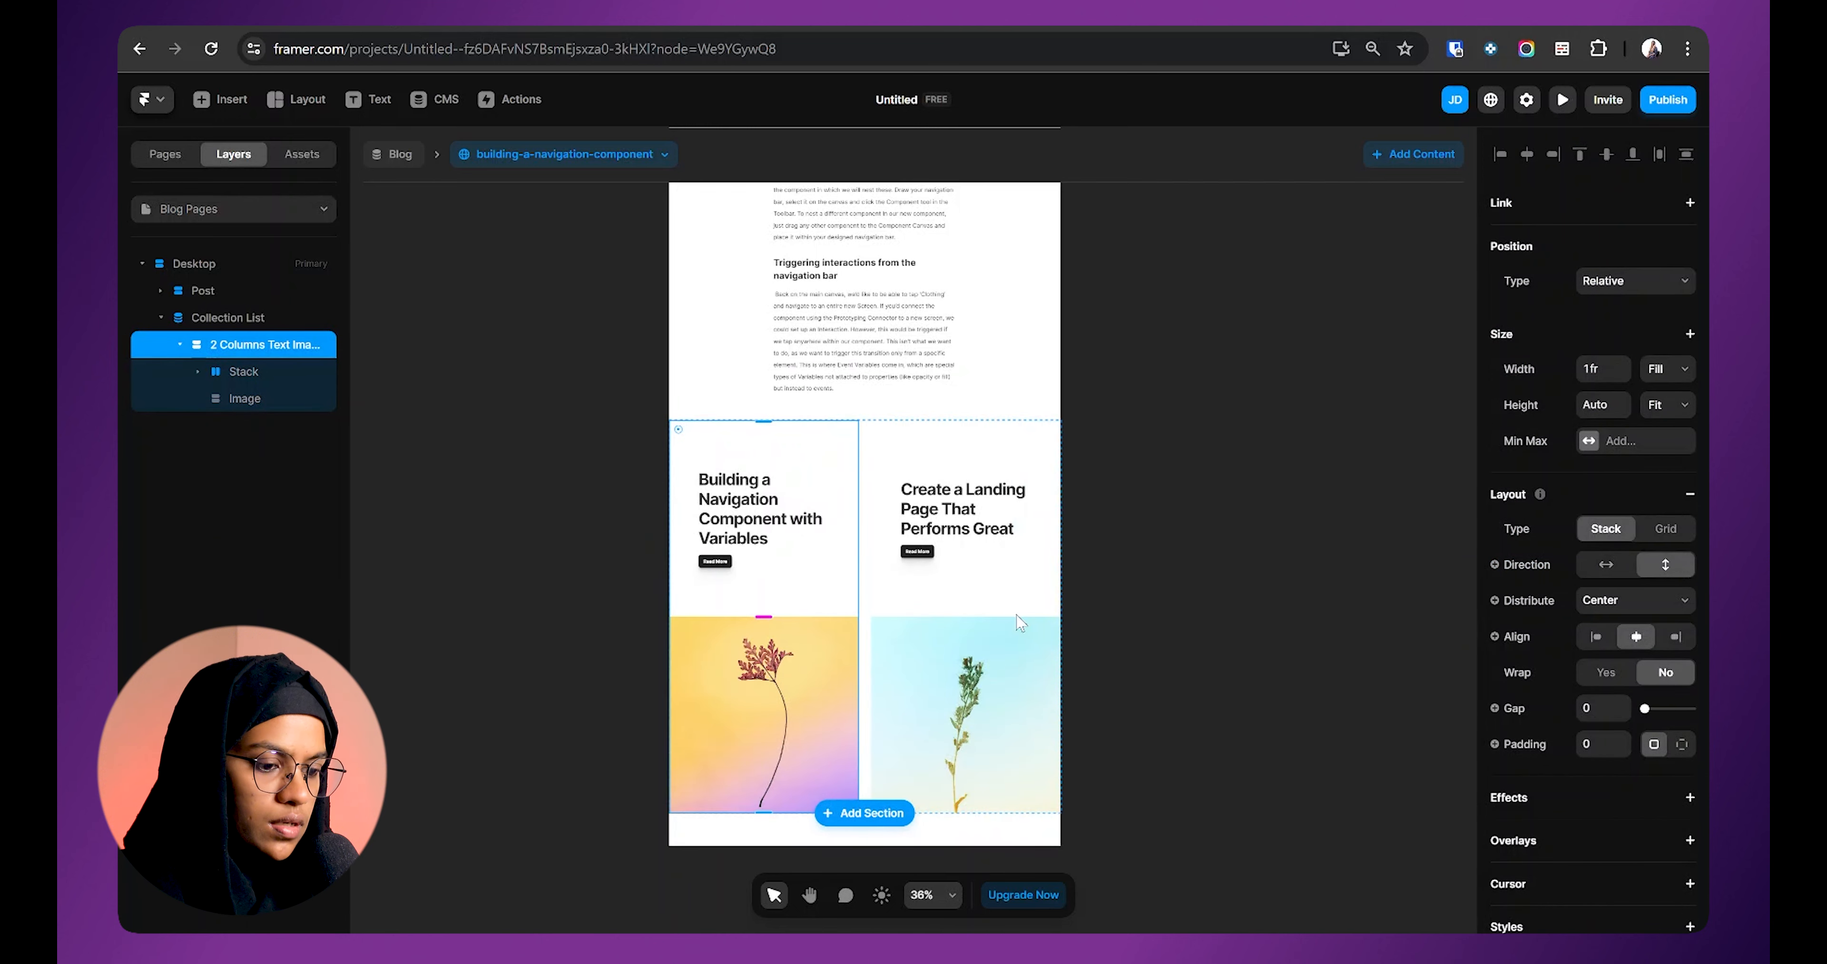
left_click(234, 404)
left_click_drag(228, 410, 228, 370)
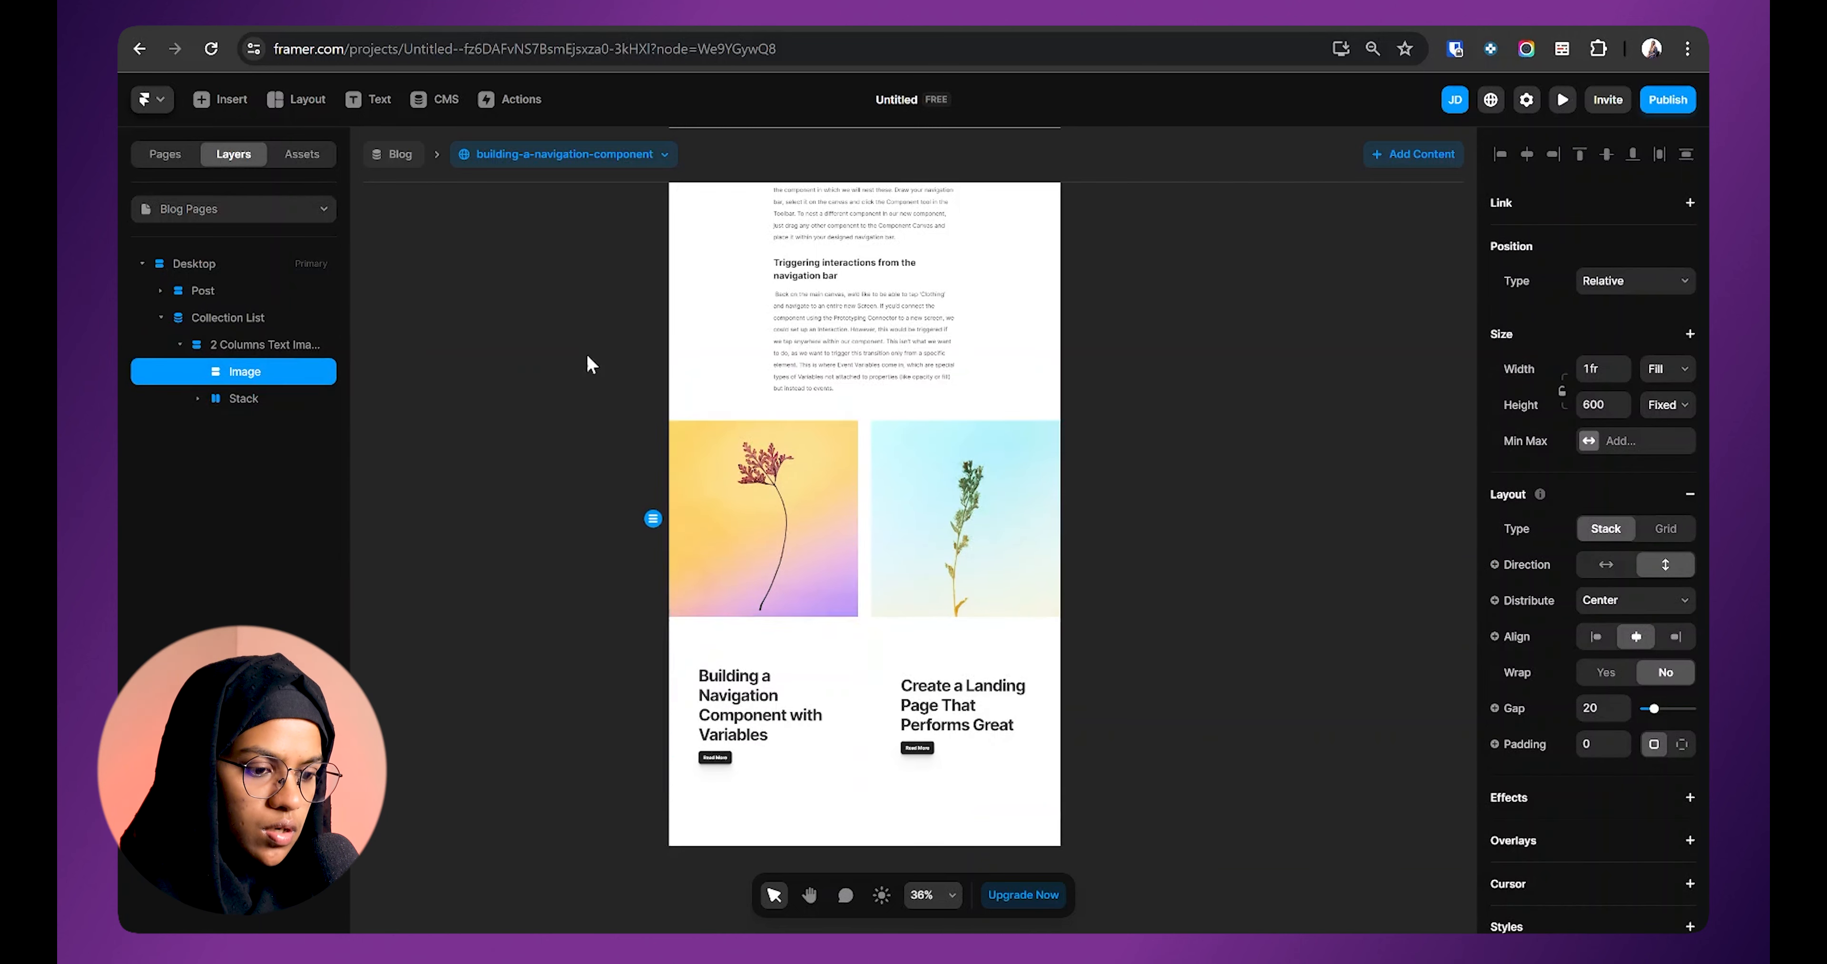
Step: Set the text block height to Fit, and its Content to Fill width with 40 top padding
left_click(789, 660)
left_click(1666, 405)
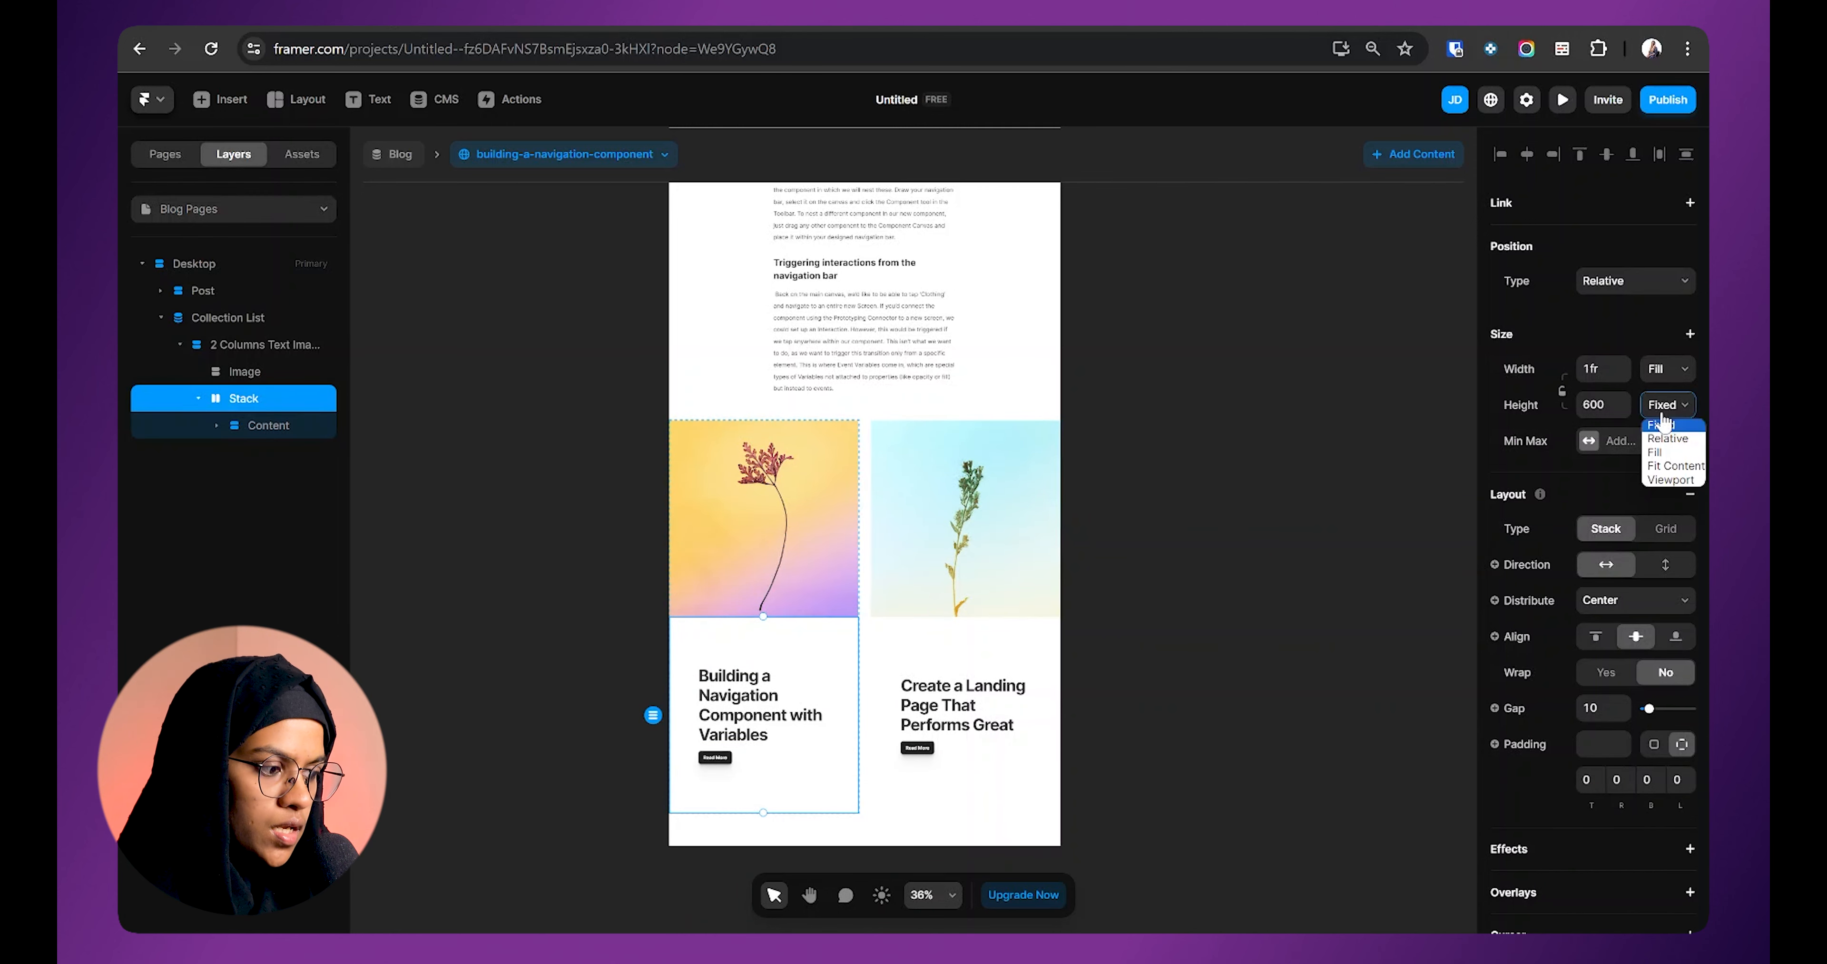
left_click(1682, 475)
key("Return")
left_click(1663, 369)
left_click(1673, 425)
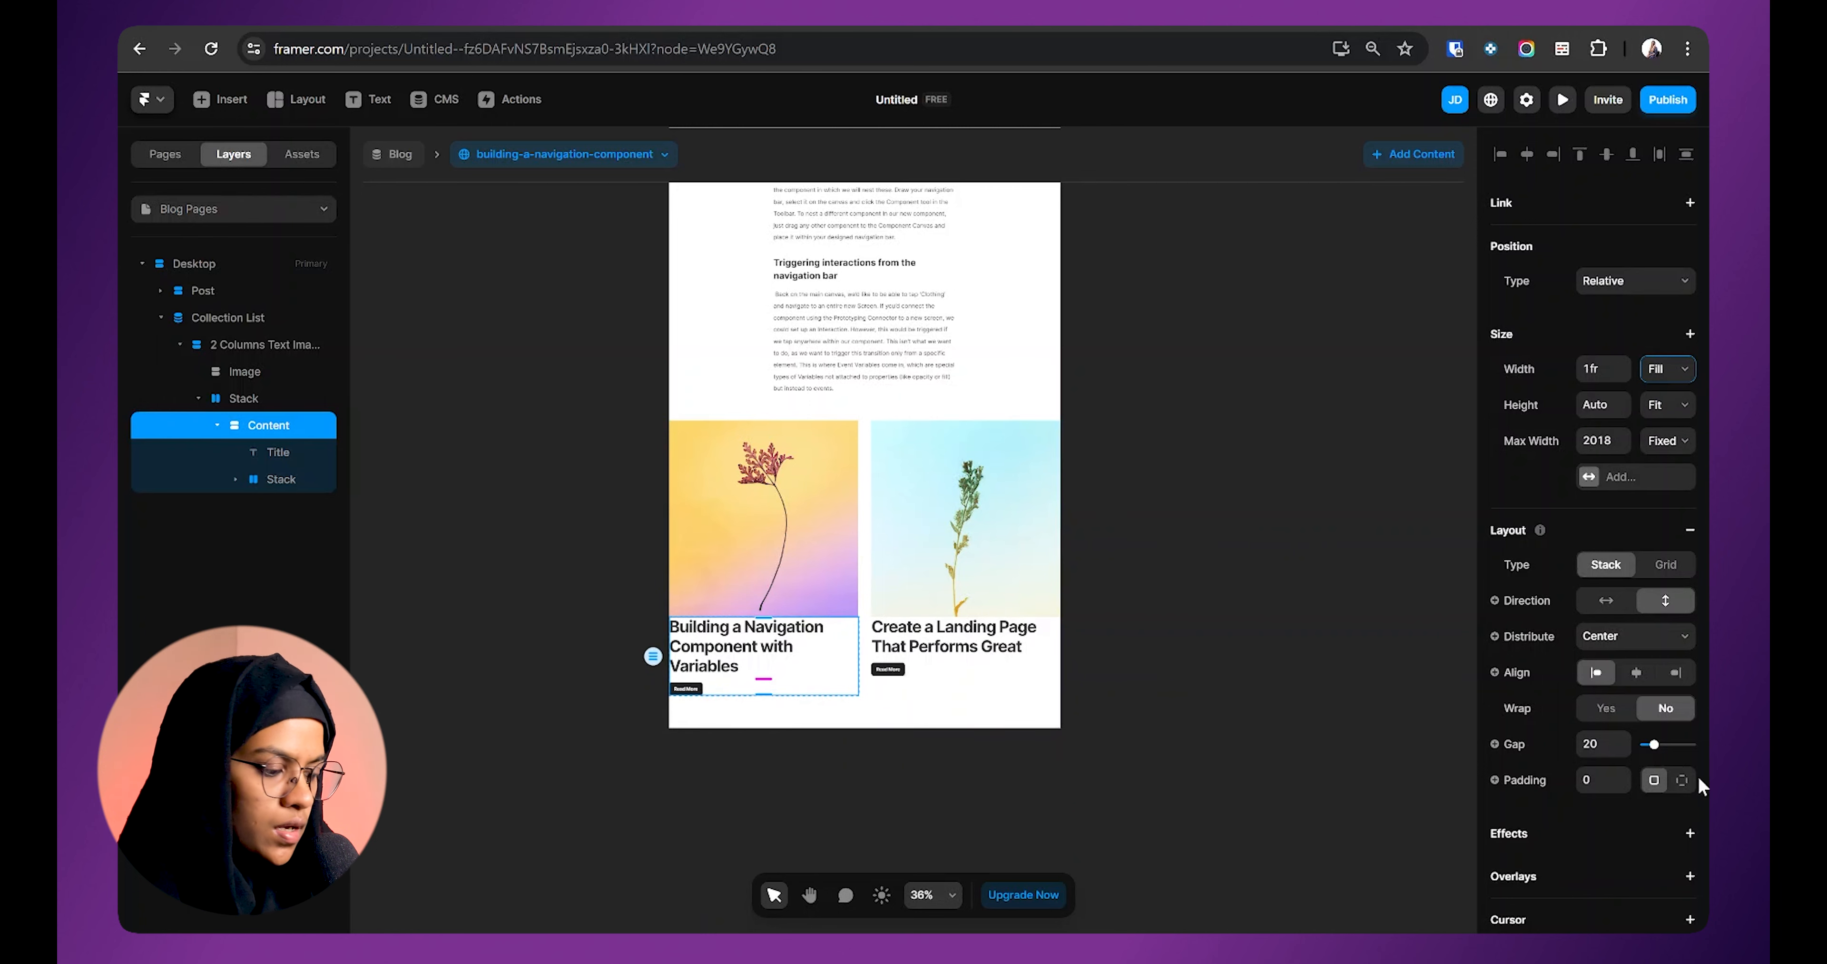
left_click(1681, 780)
type("40")
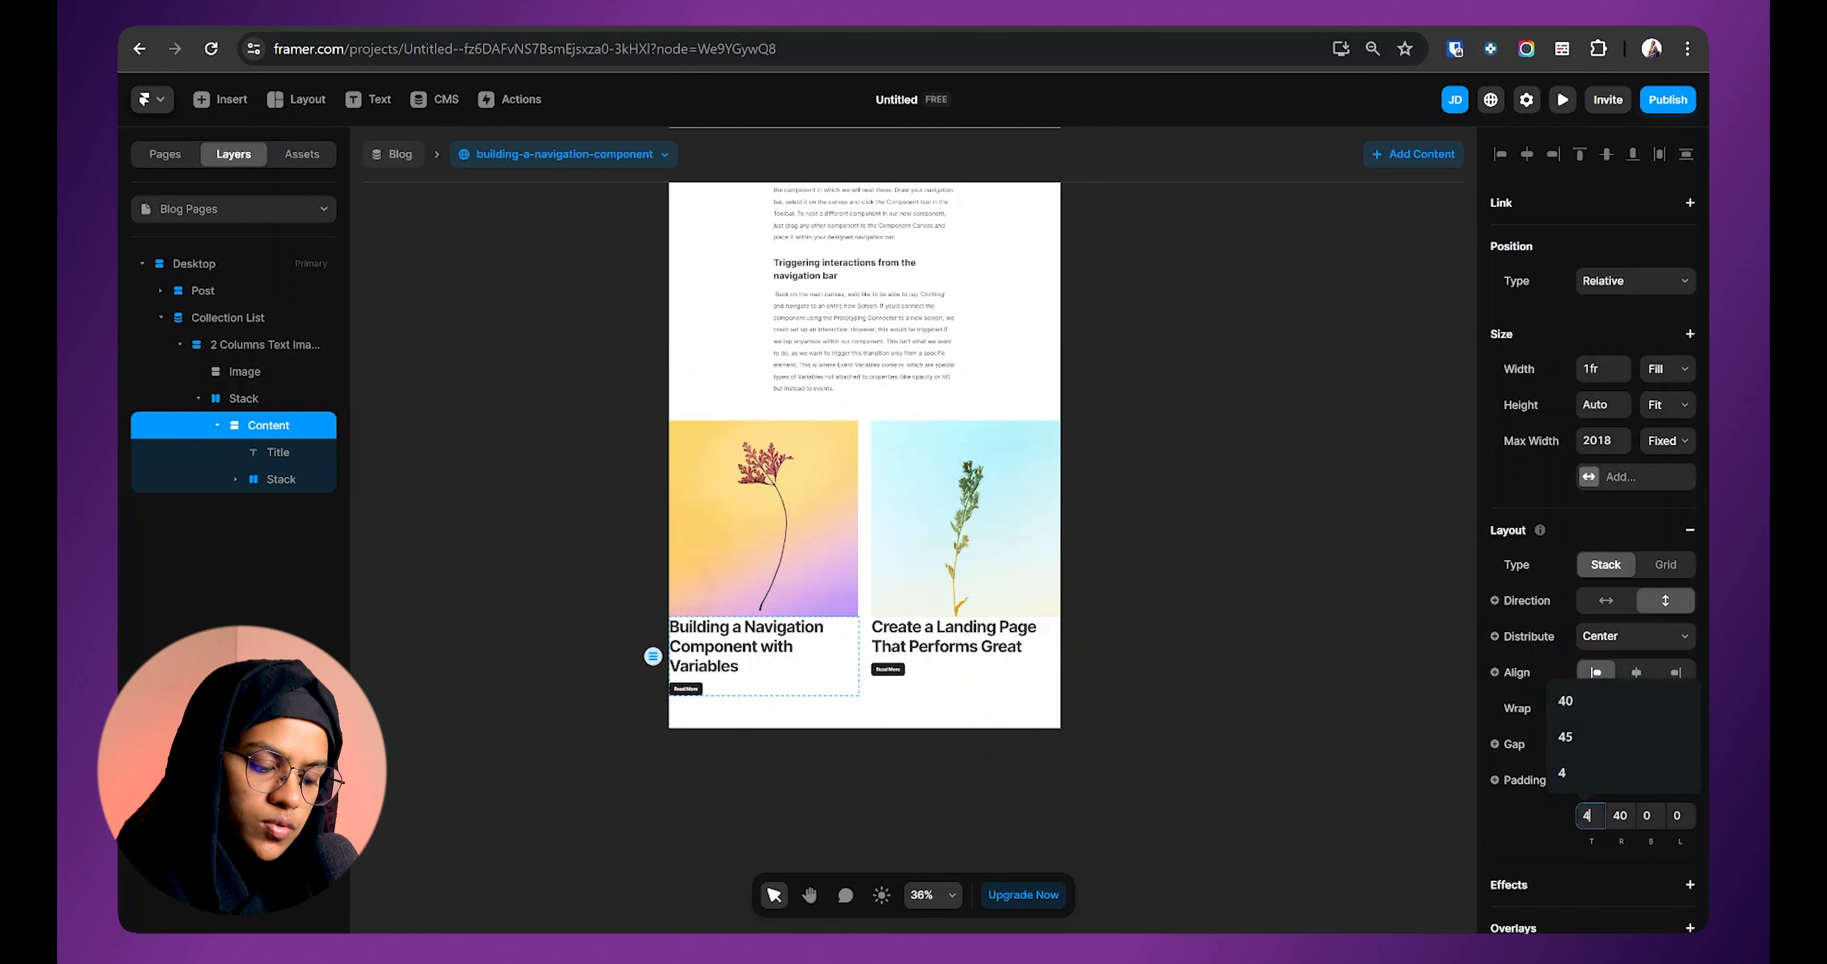
key("Return")
left_click(1307, 805)
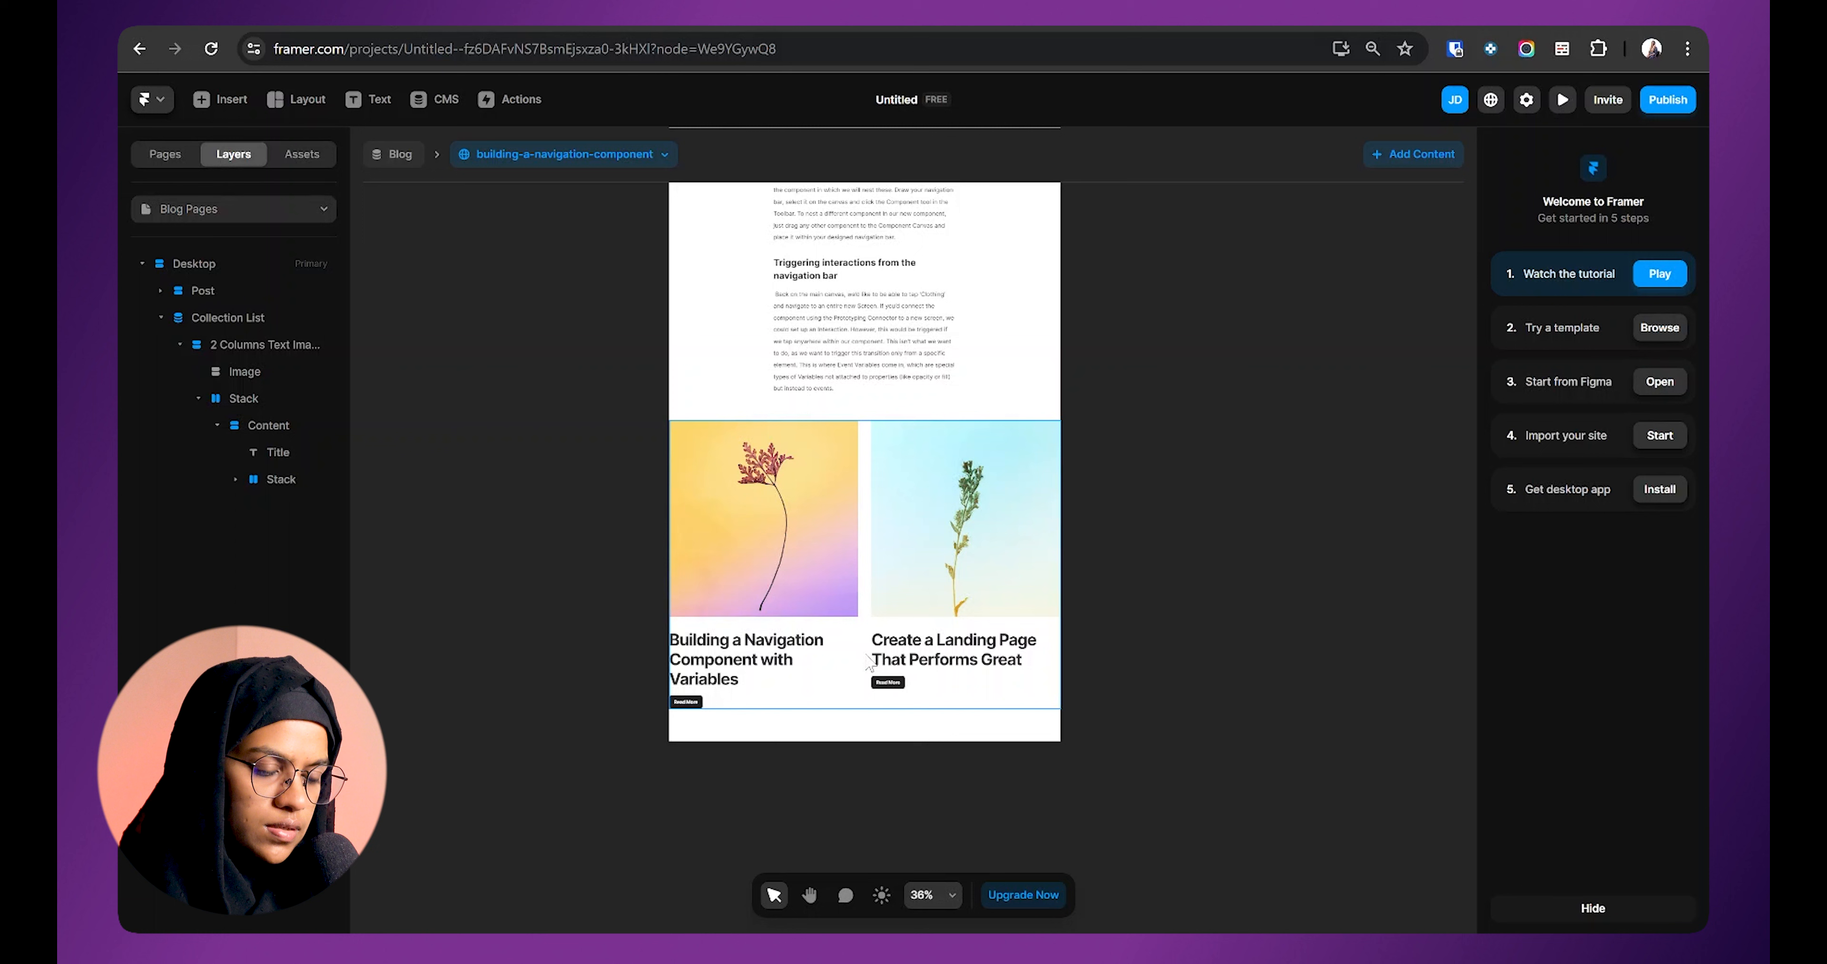
left_click(870, 663)
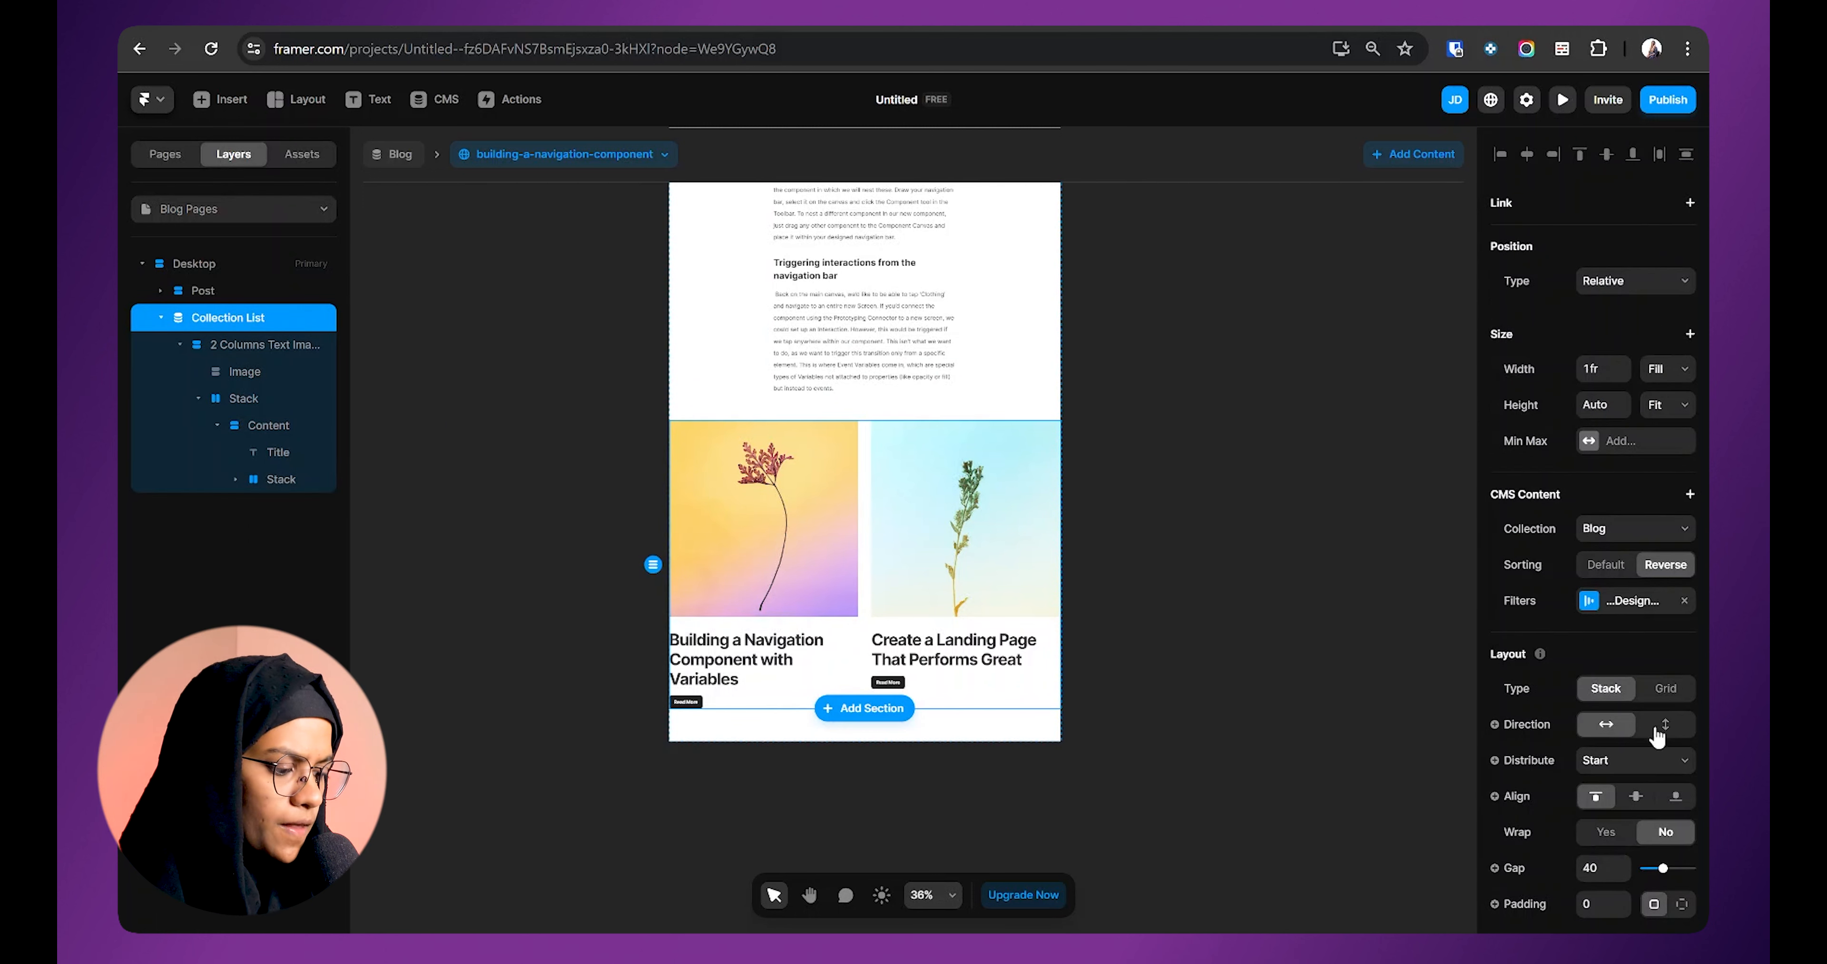
Step: Give the related-posts Collection List a 75 gap and 30 right and left padding
scroll(1657, 735, "down", 2)
left_click_drag(1665, 768, 1679, 771)
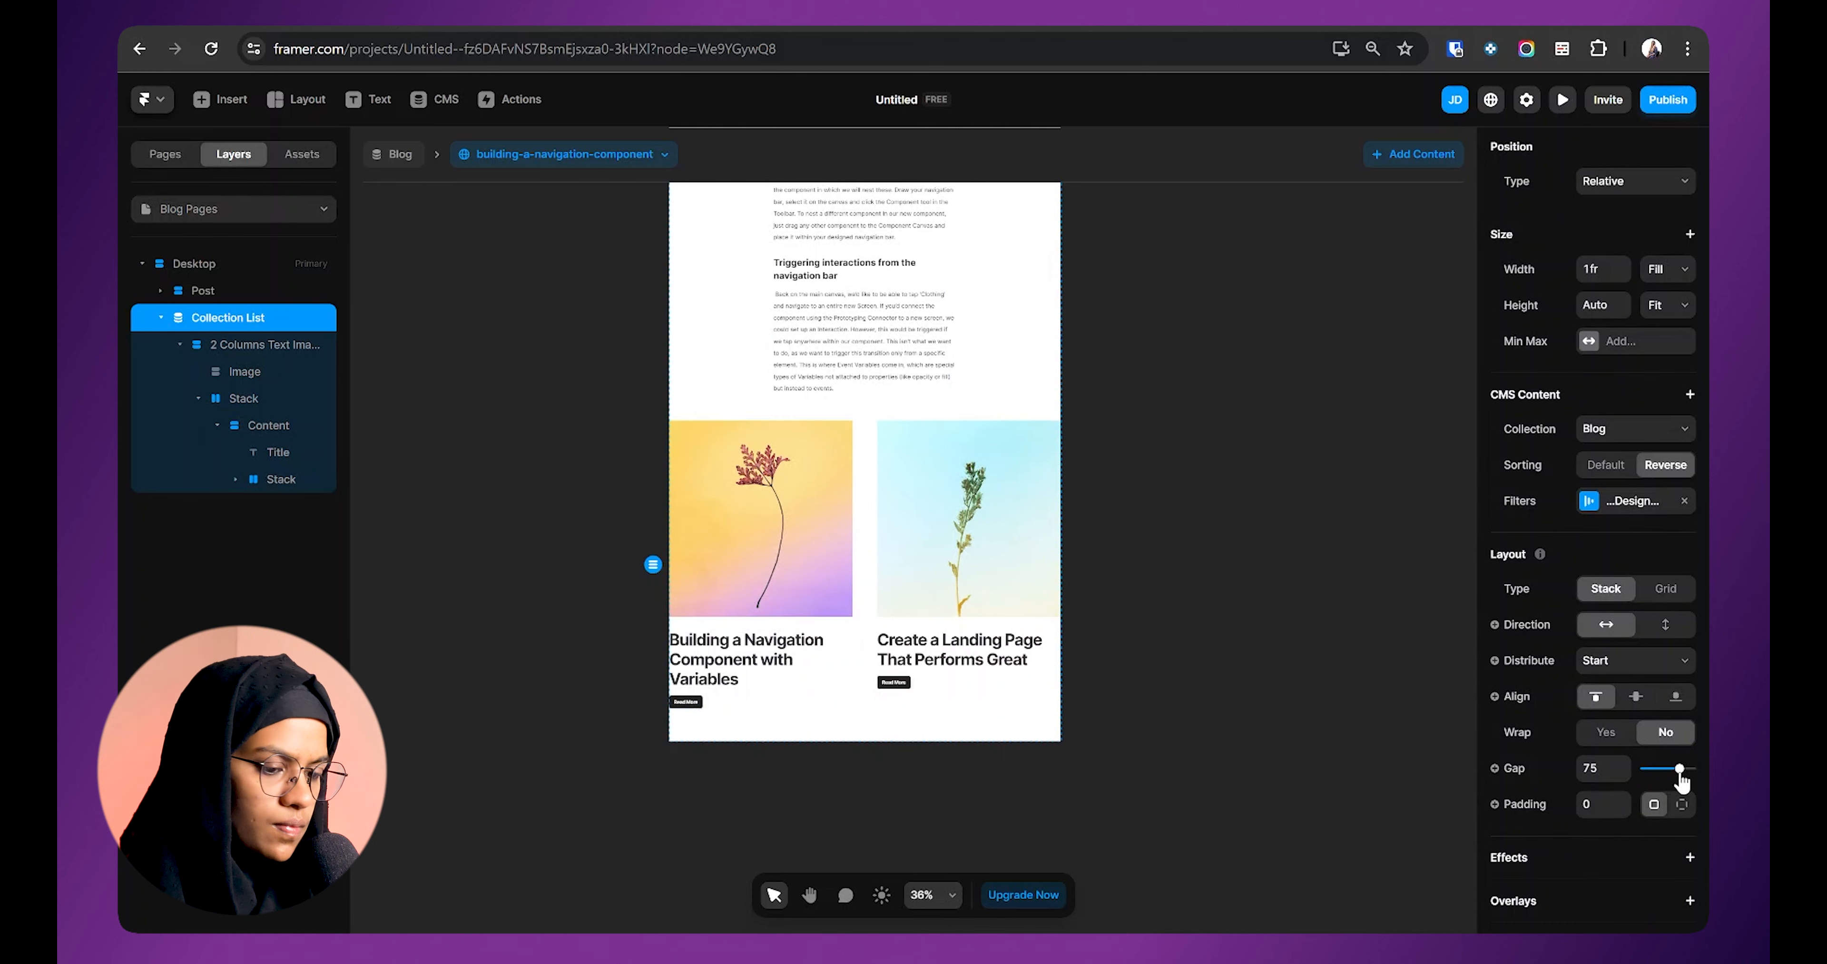
left_click(1133, 642)
left_click(1006, 644)
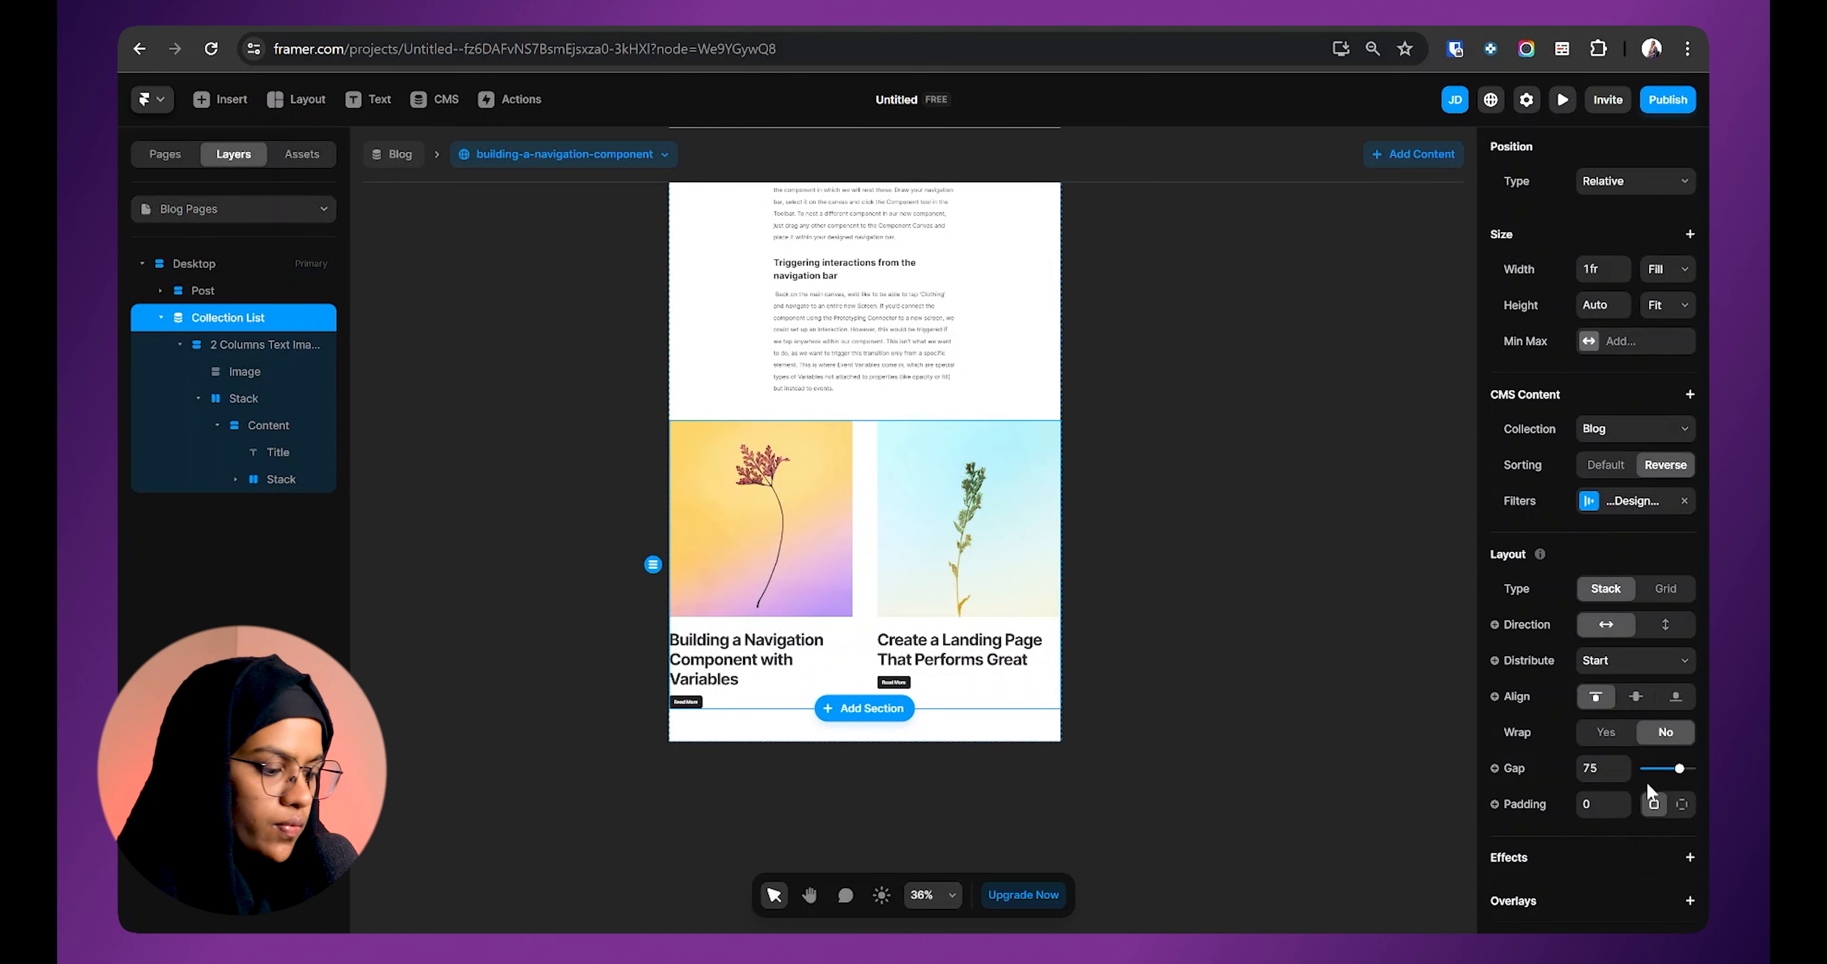
left_click(1681, 804)
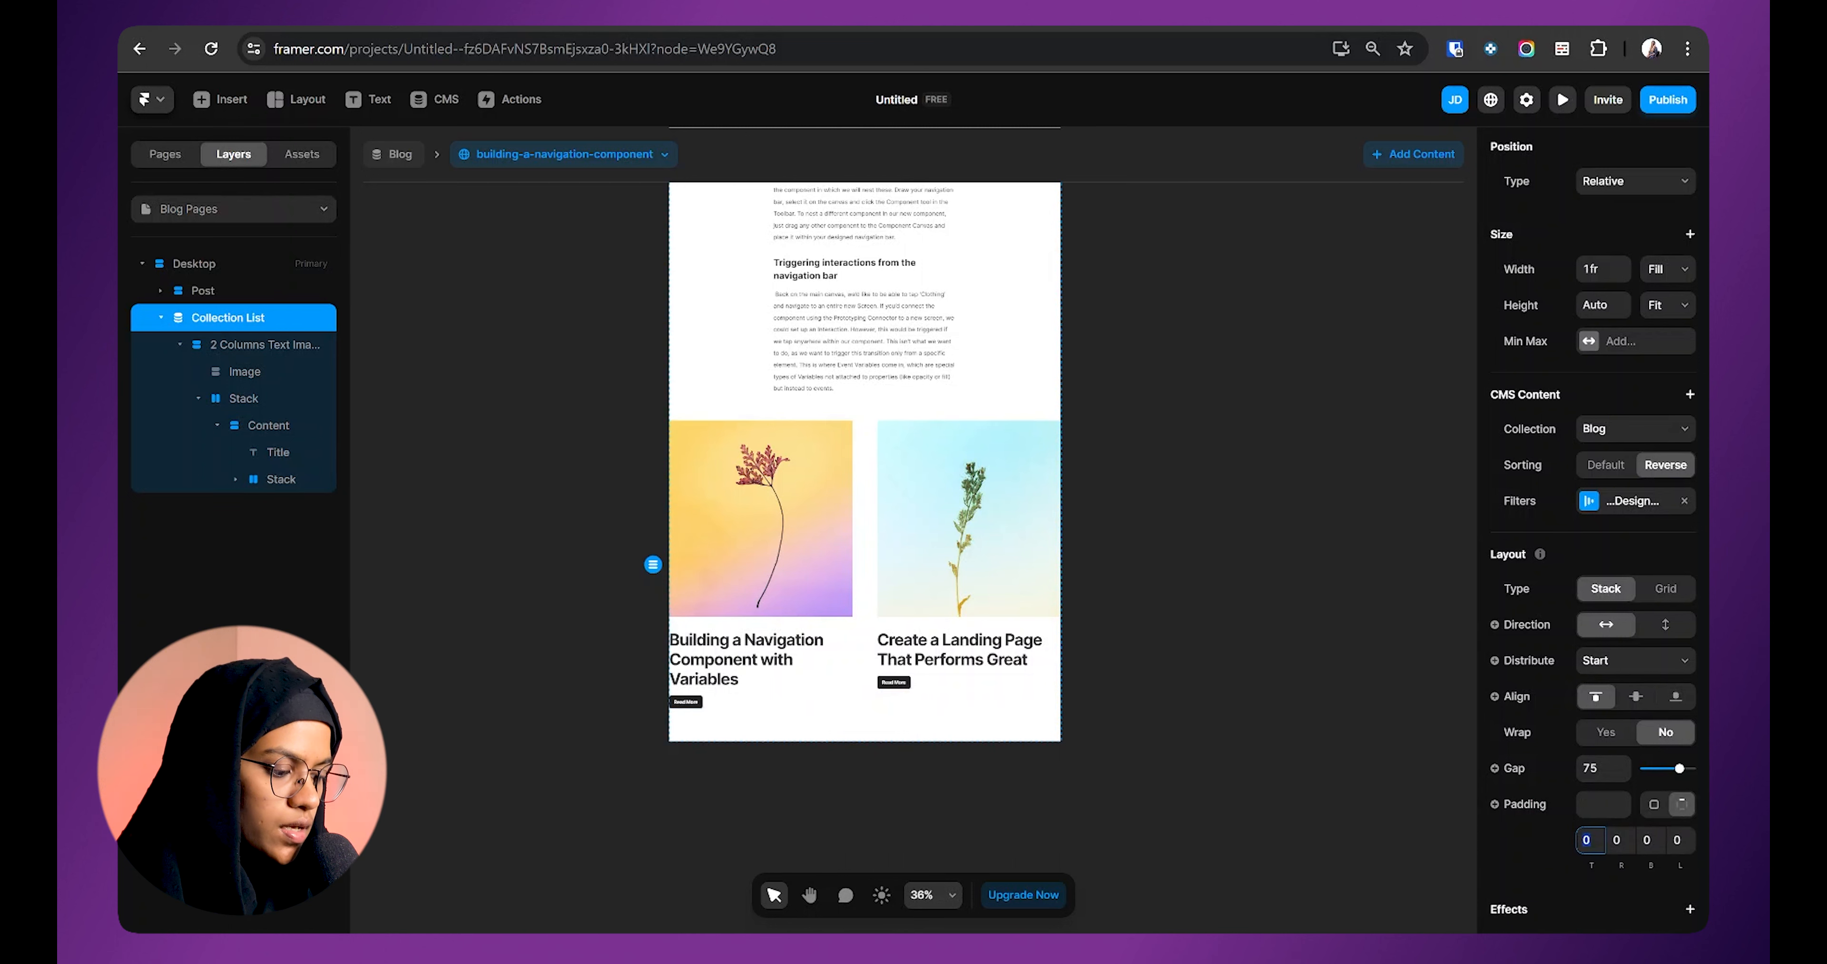
type("30")
left_click(1679, 841)
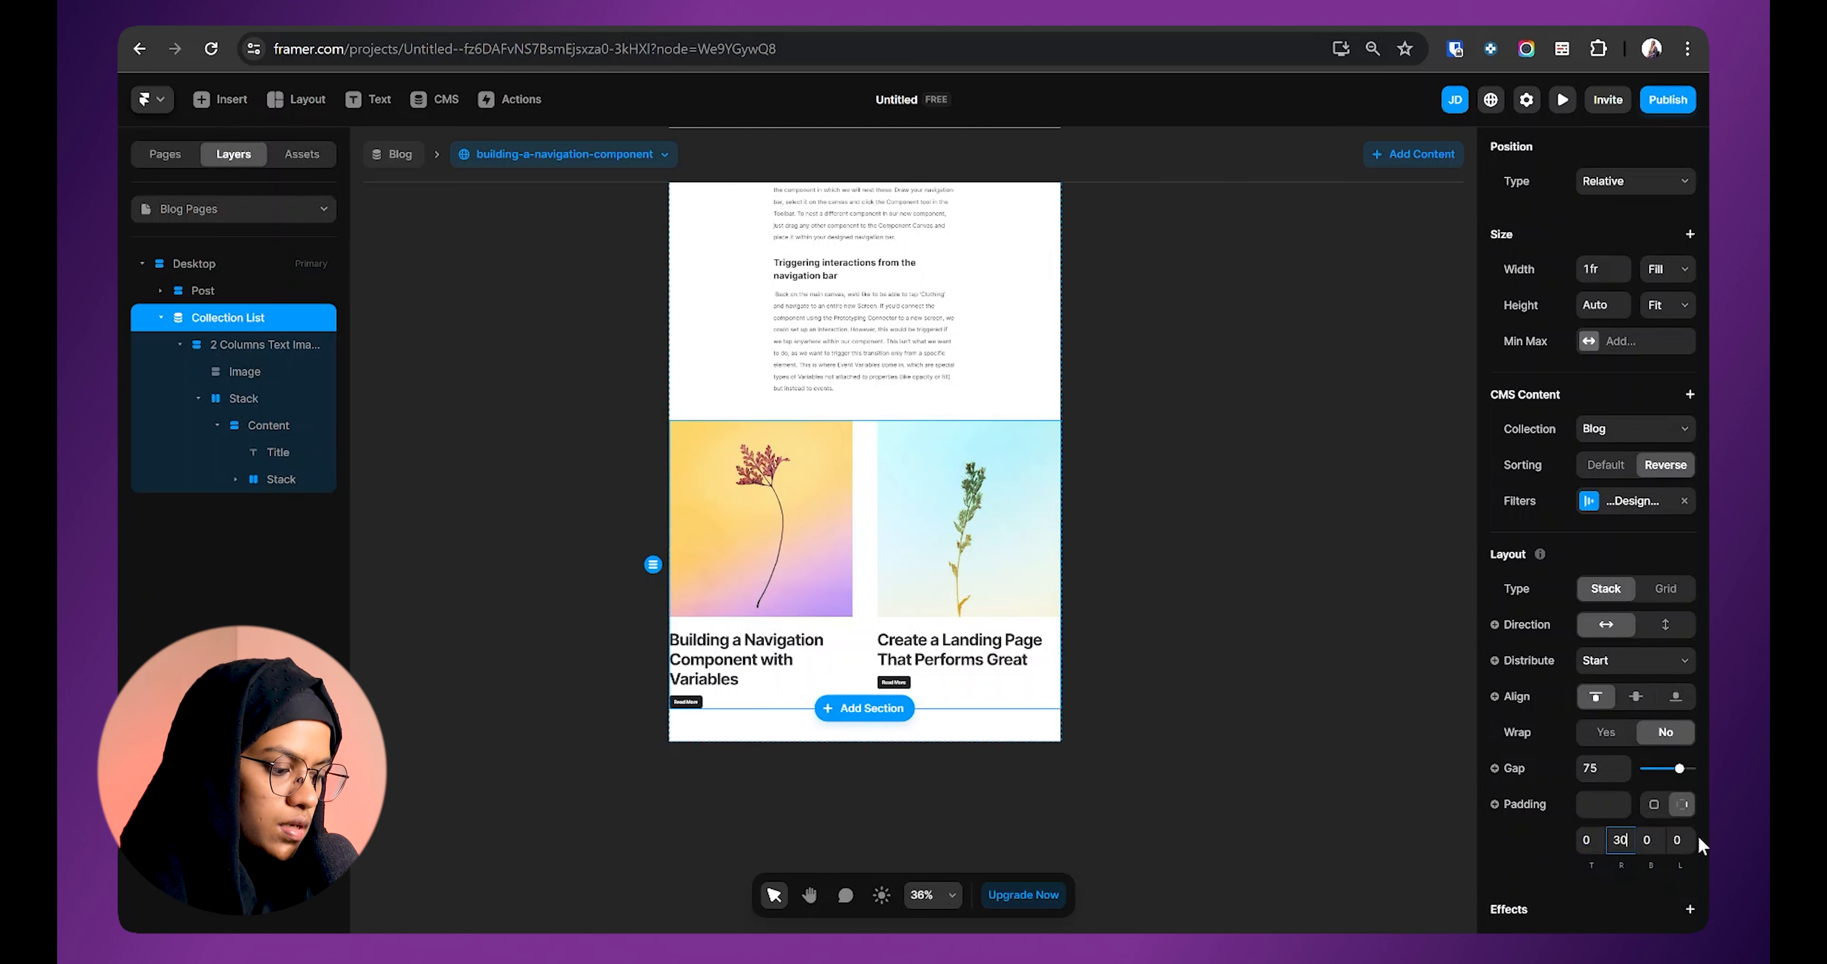
type("30")
Step: Shorten the related-post card images to 399 high, then preview the Home page
left_click(833, 609)
left_click_drag(834, 616, 834, 551)
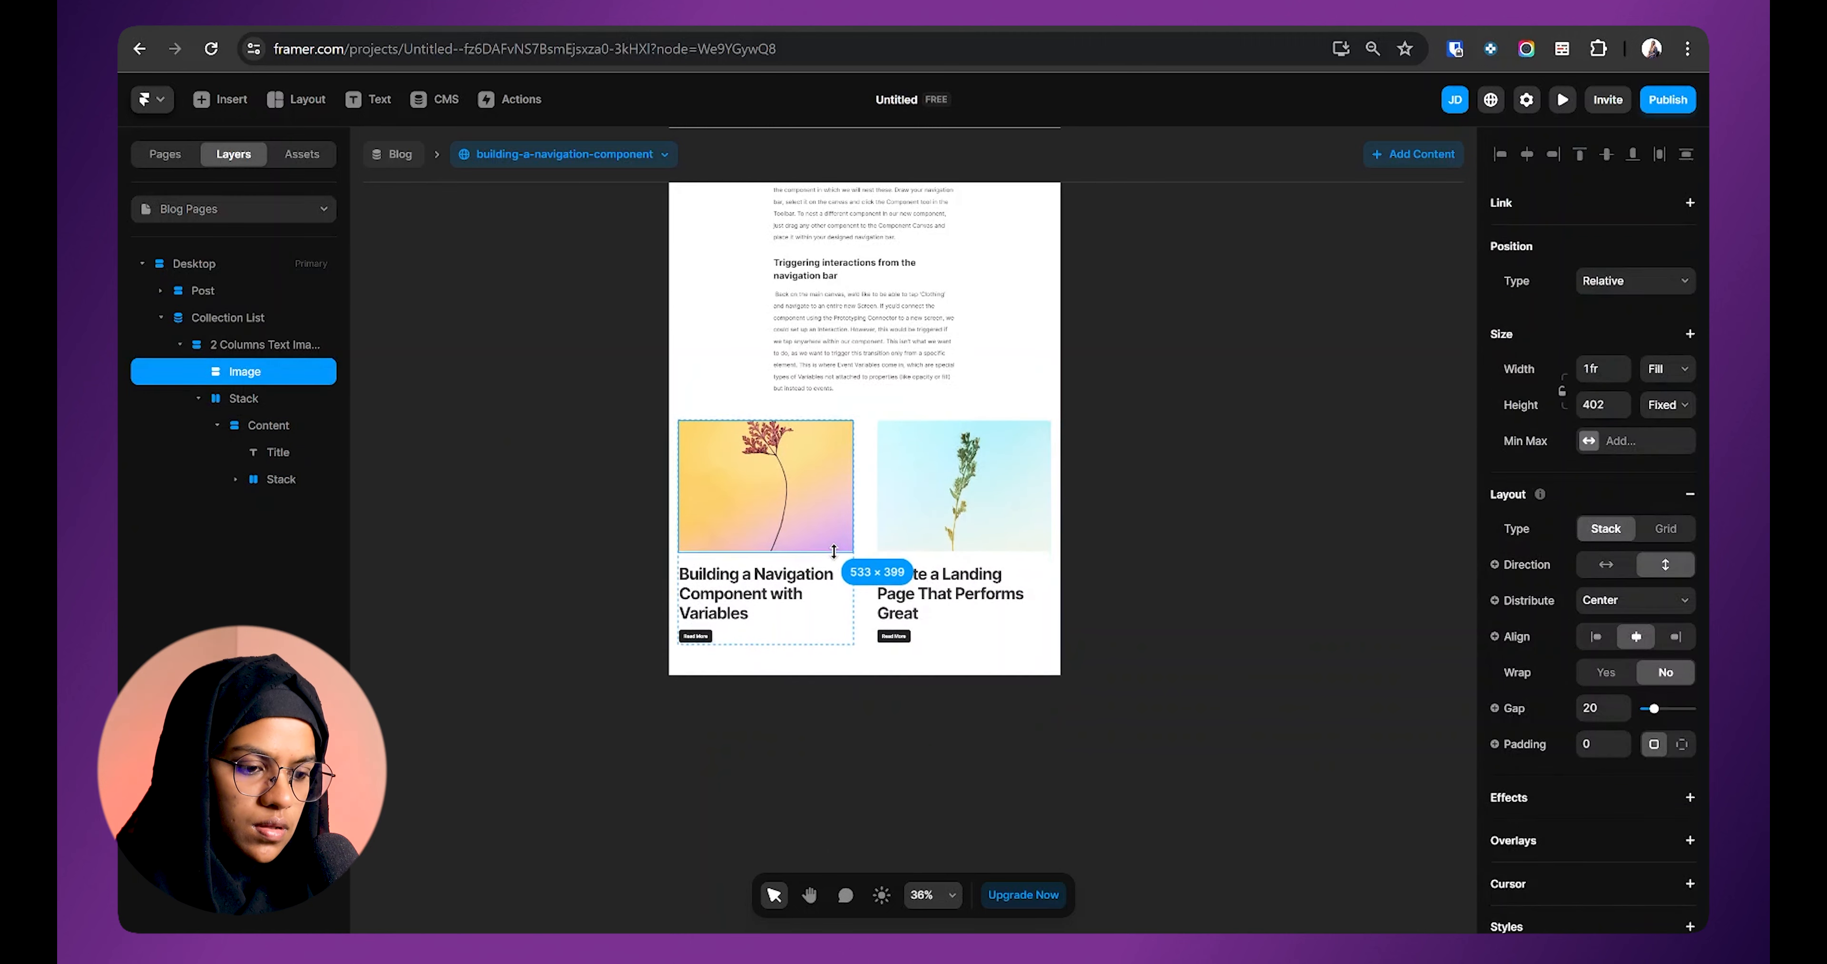
left_click(1280, 551)
scroll(879, 518, "down", 1)
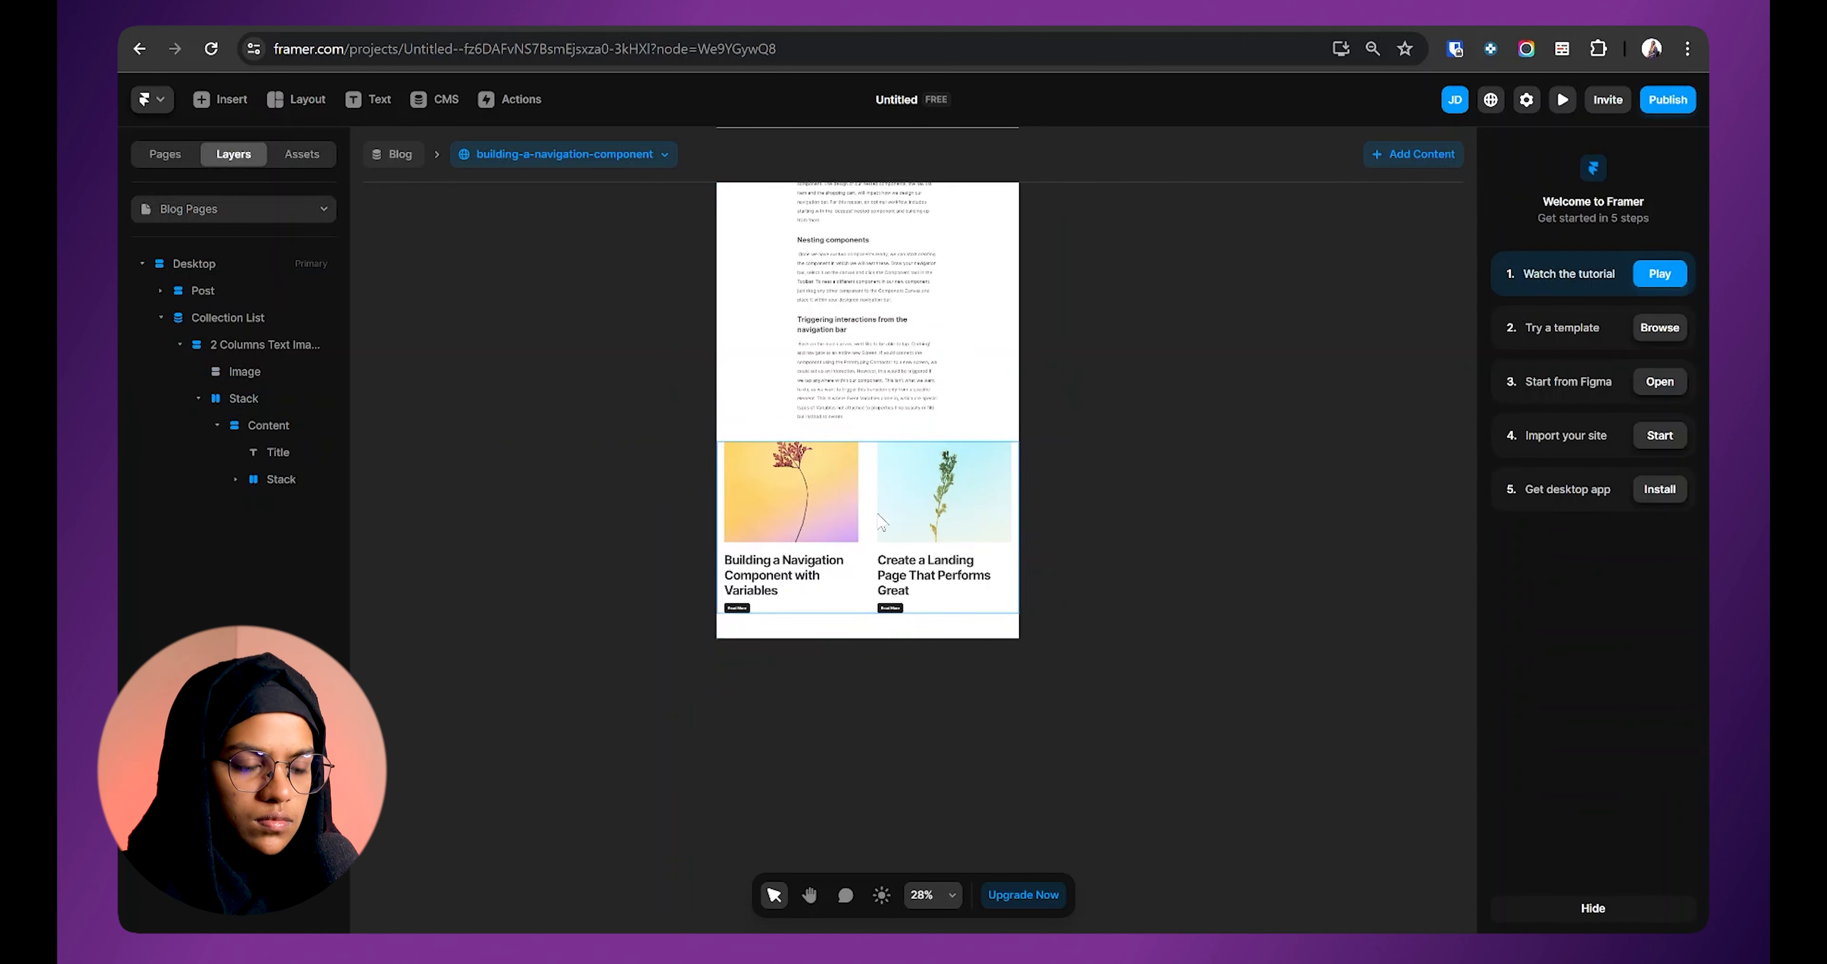
scroll(879, 519, "up", 5)
key("Tab")
left_click(233, 208)
left_click(225, 289)
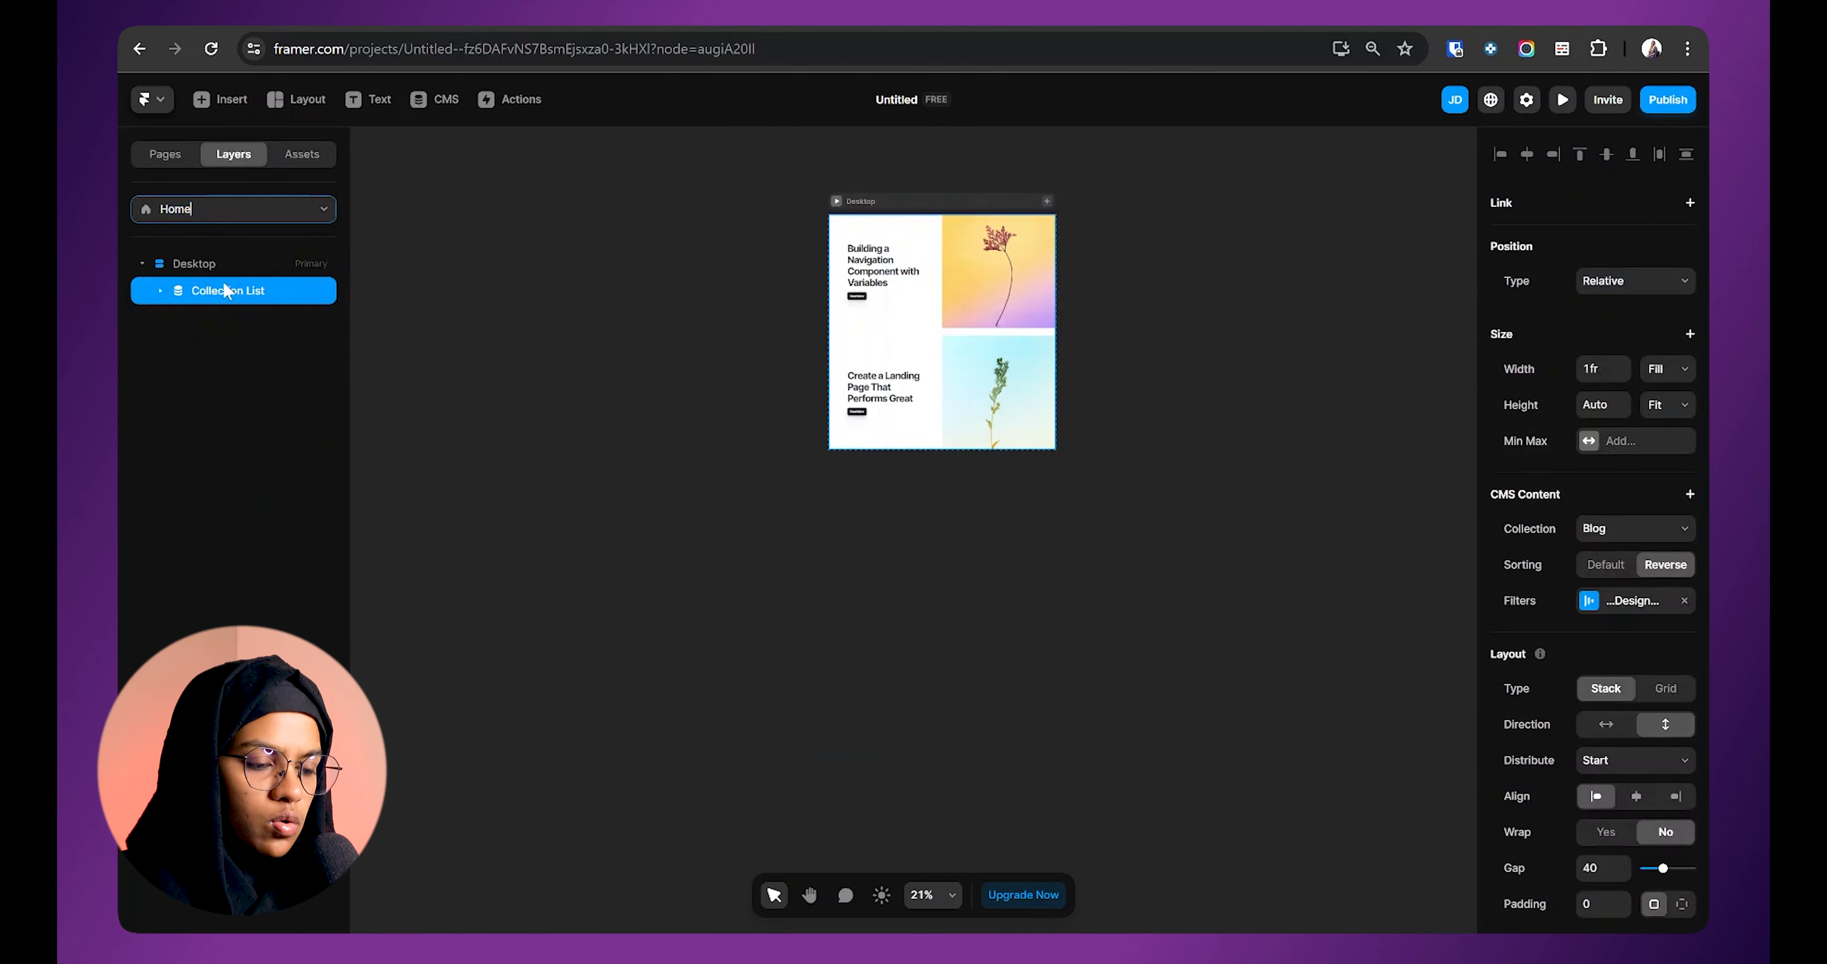
key("ctrl+p")
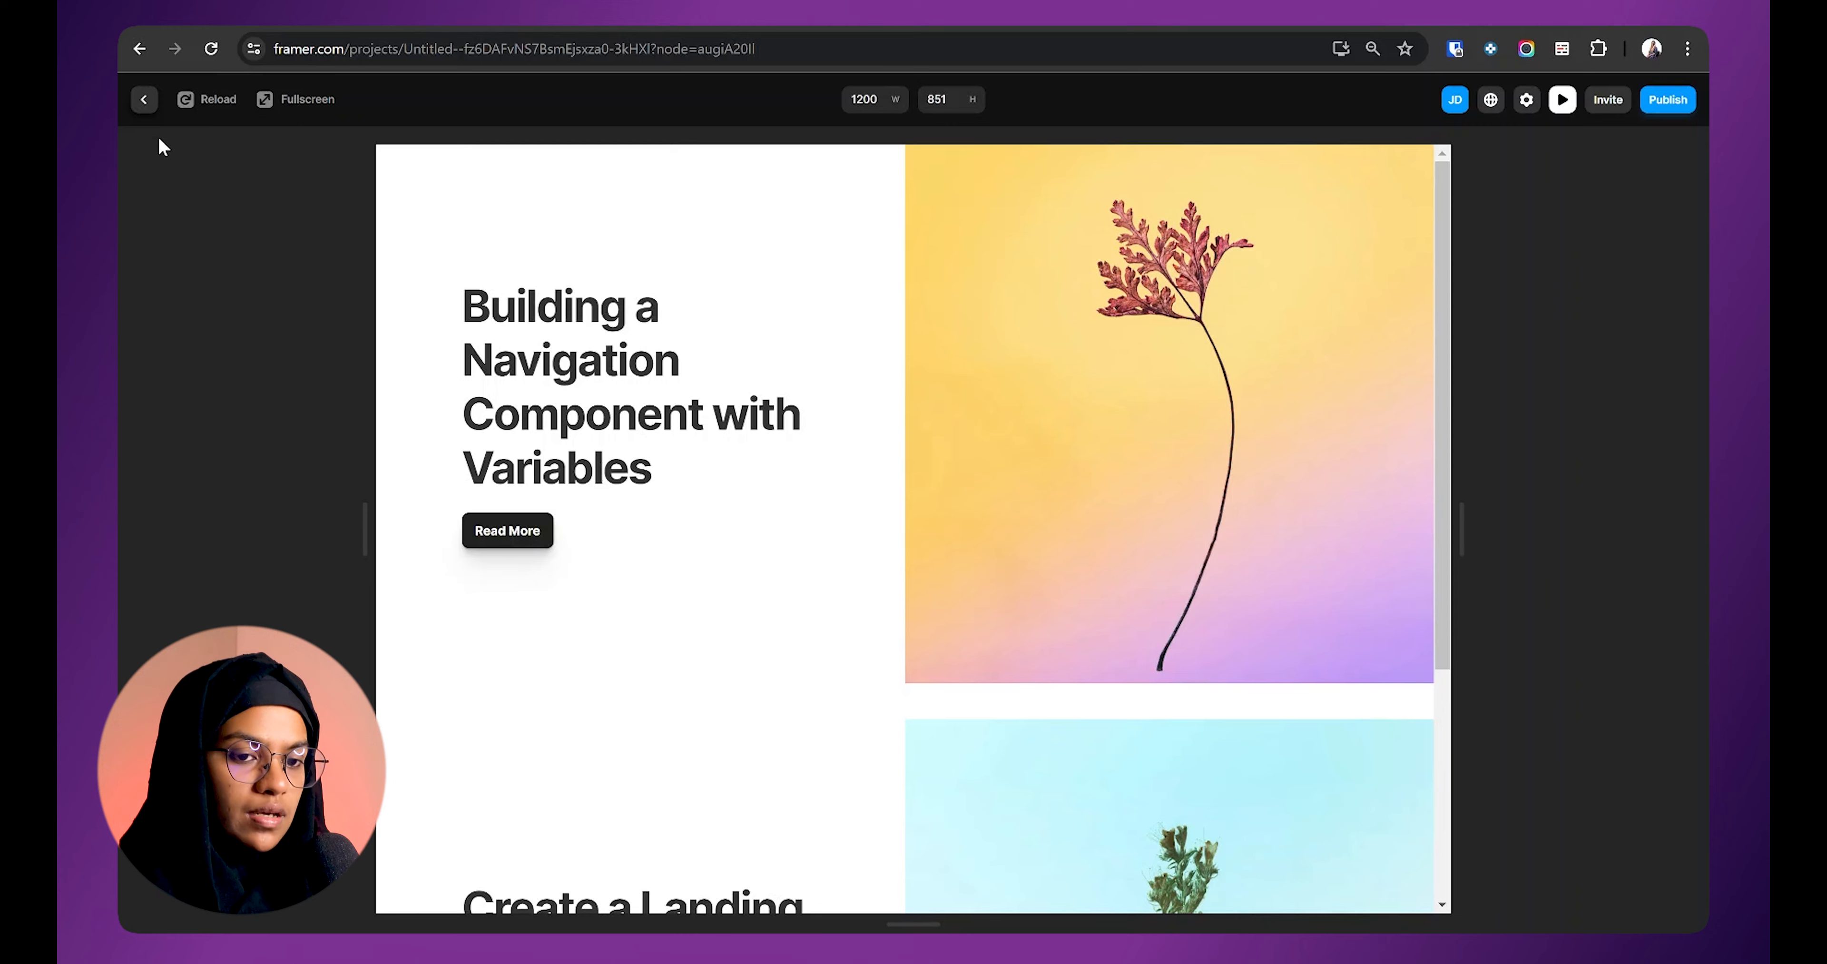
Step: Link the Home page's Read More button to the /blog/:slug post page
left_click(145, 101)
key("shift+1")
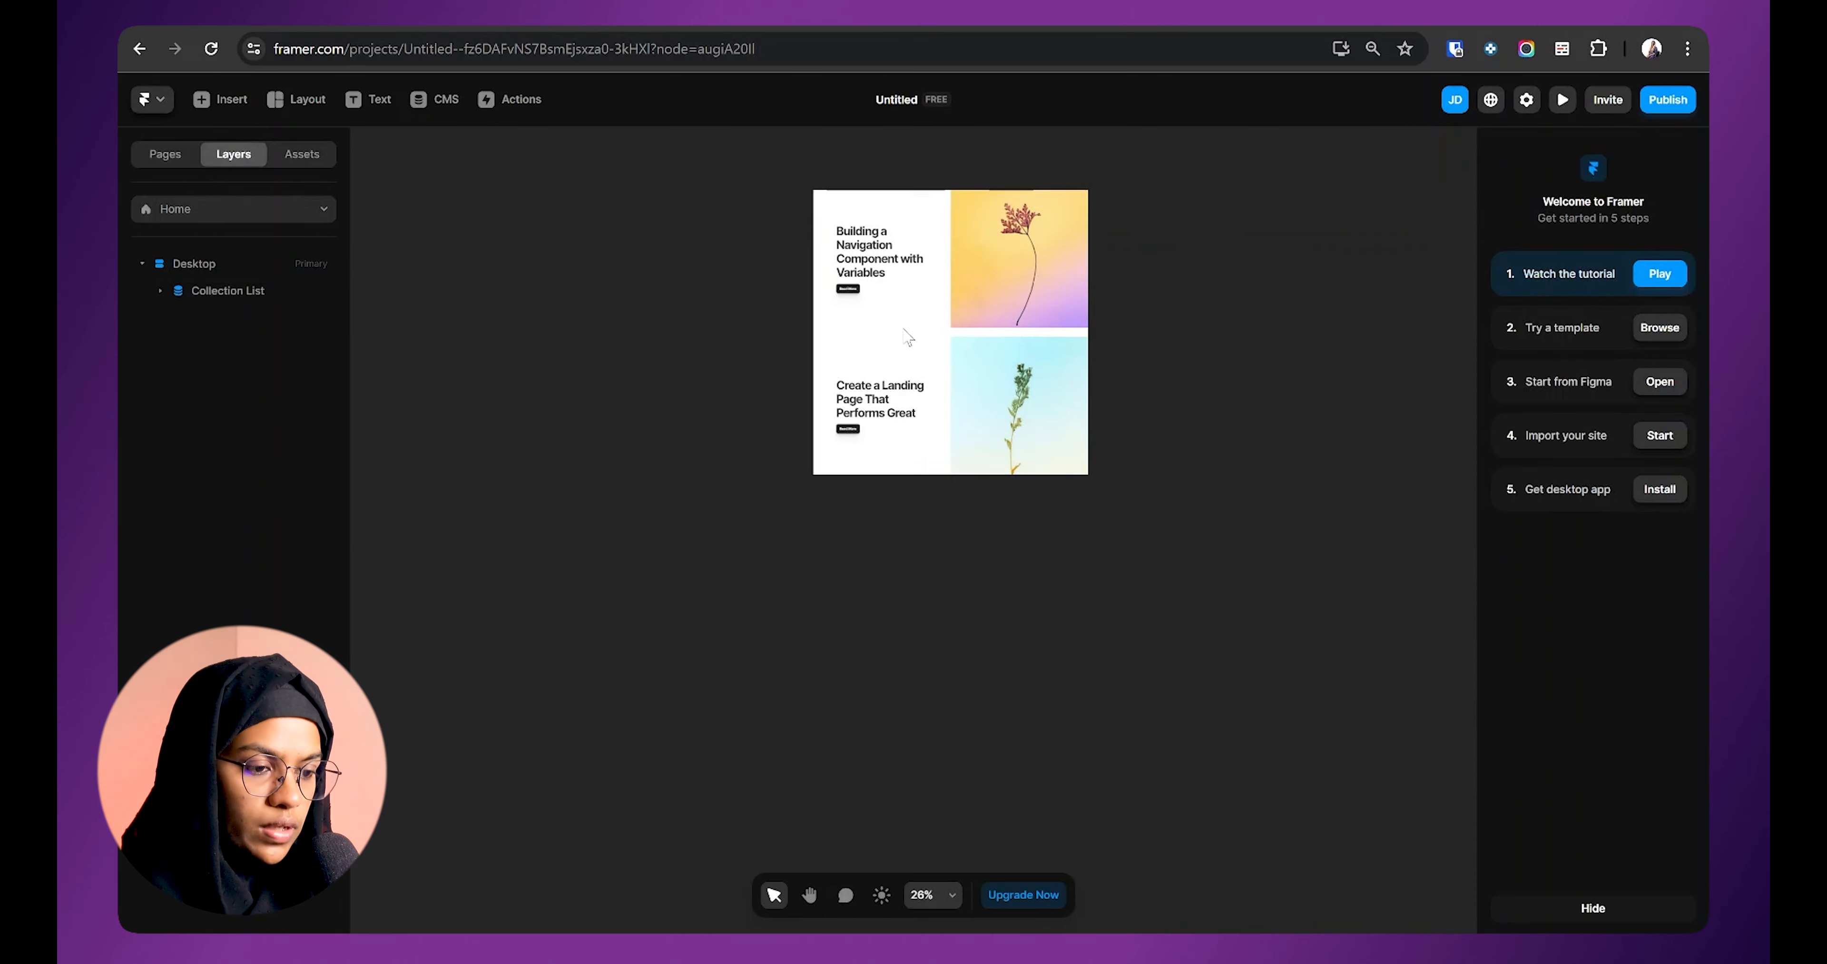
left_click(800, 389)
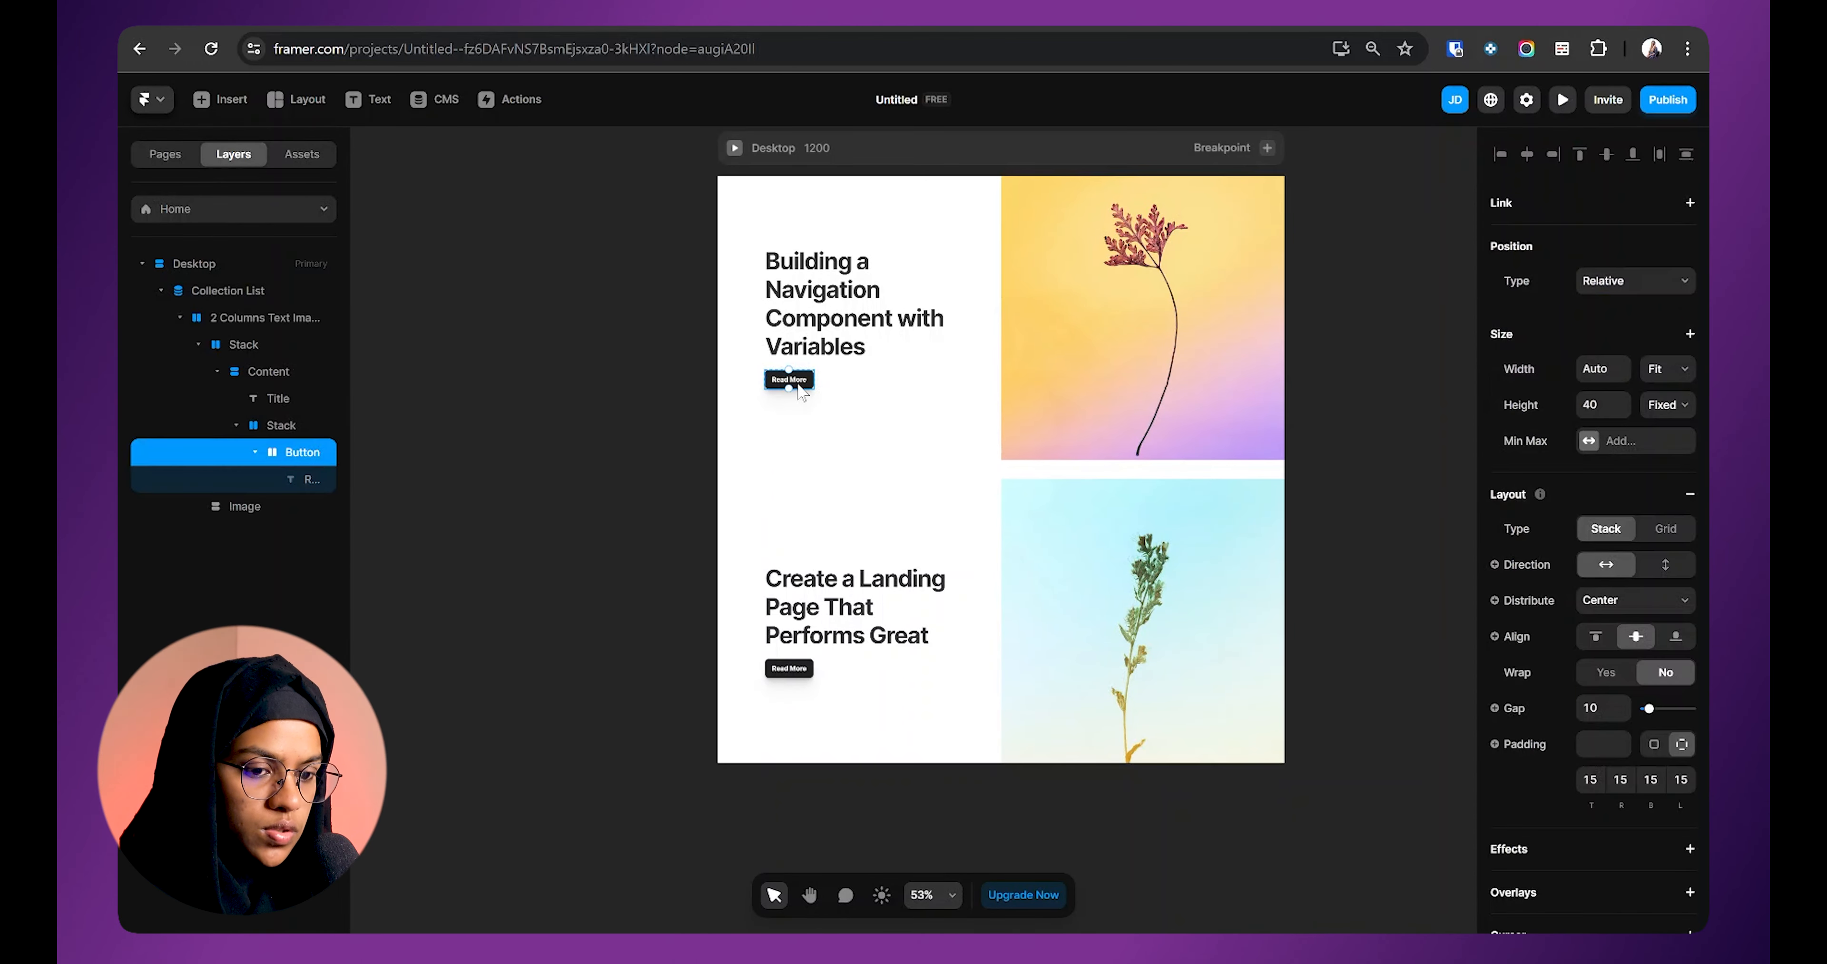
left_click(1690, 203)
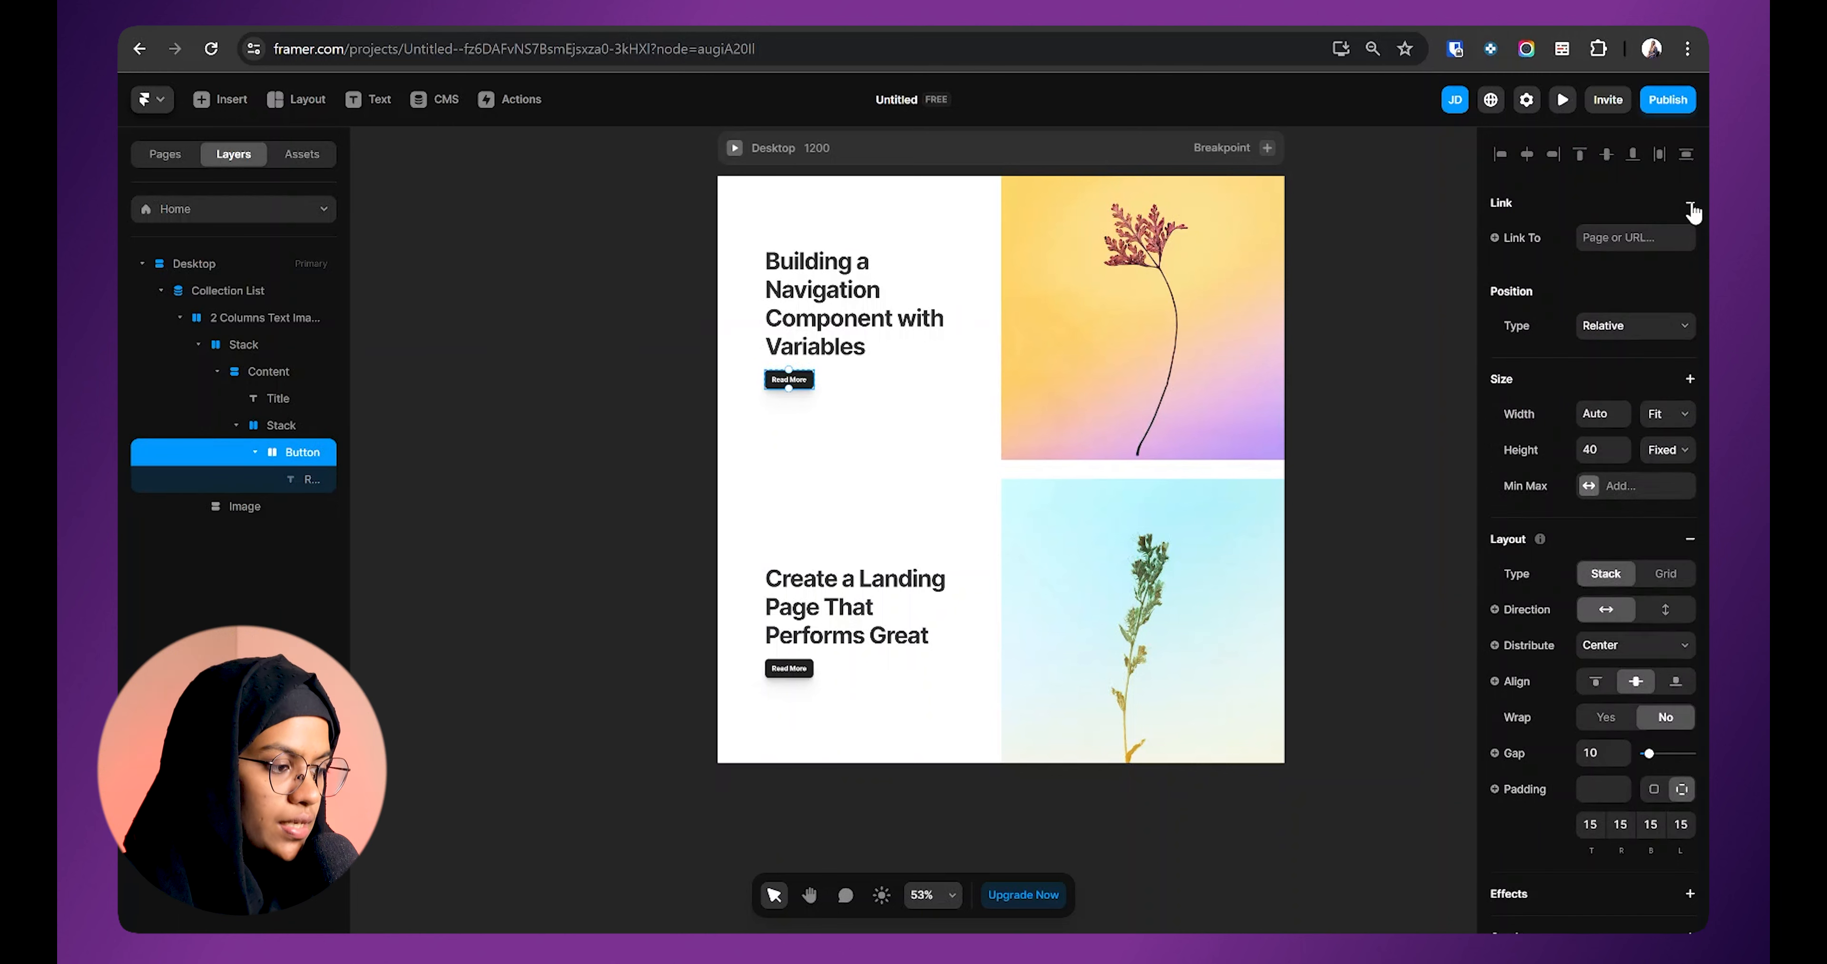
left_click(1636, 238)
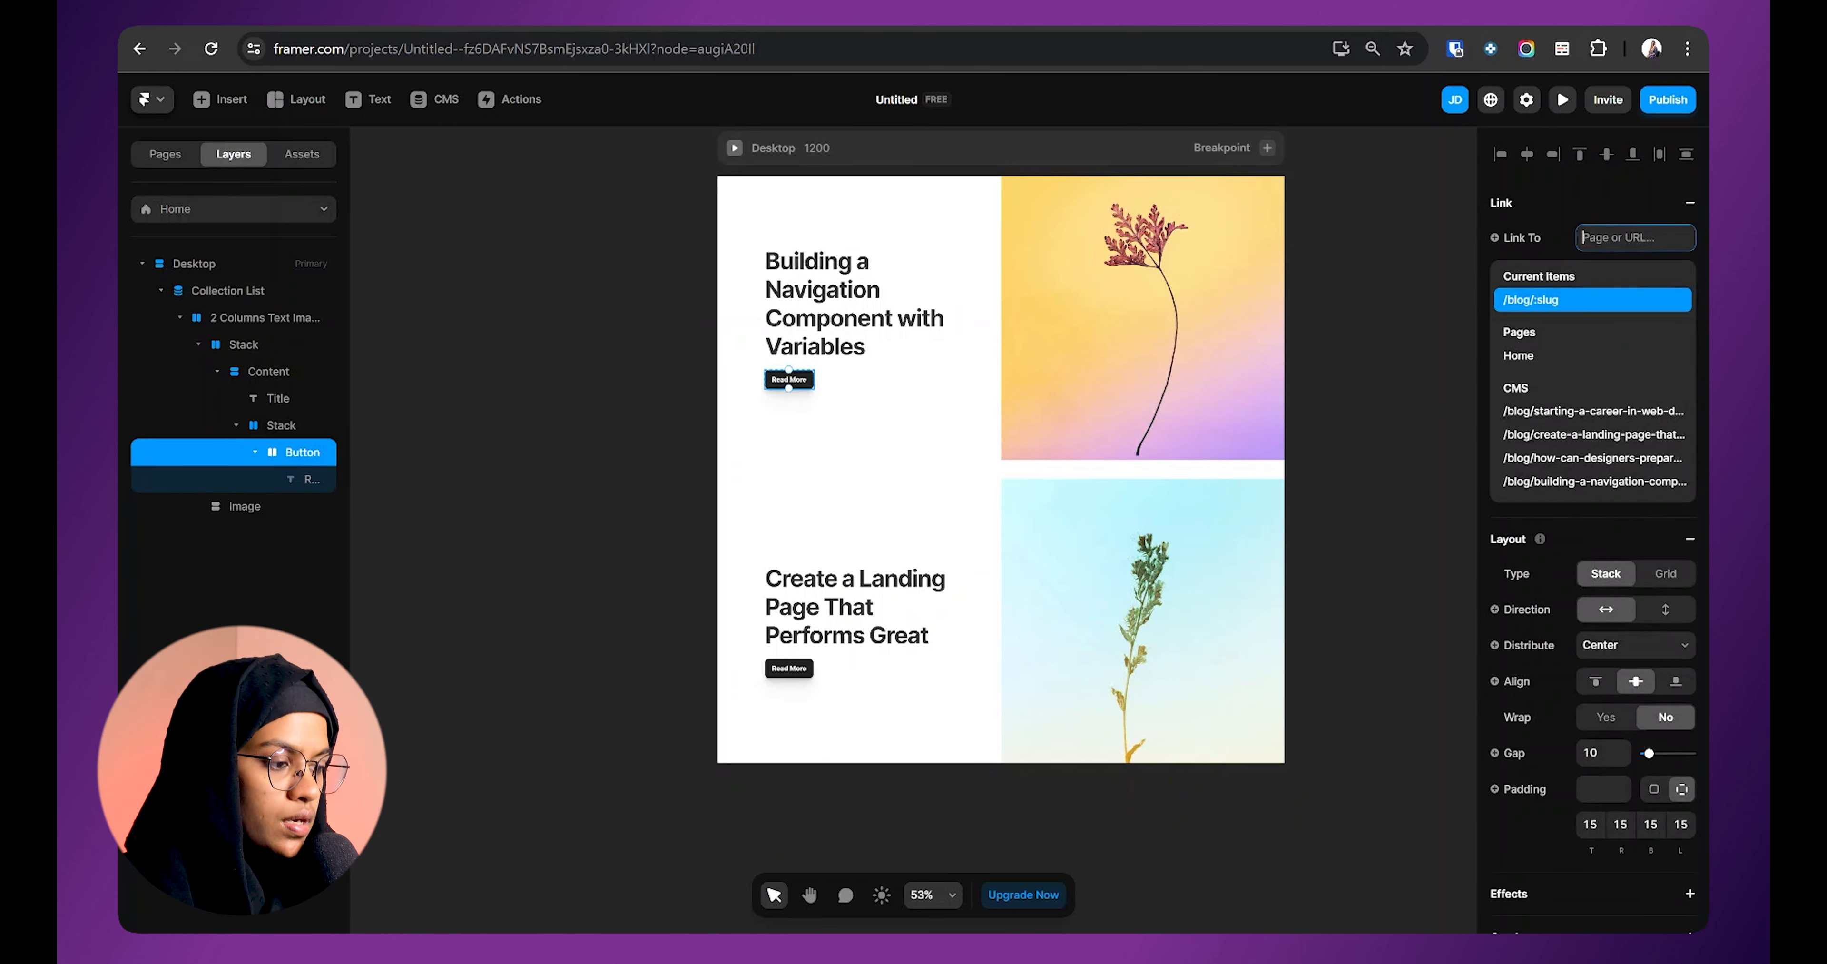
left_click(1532, 301)
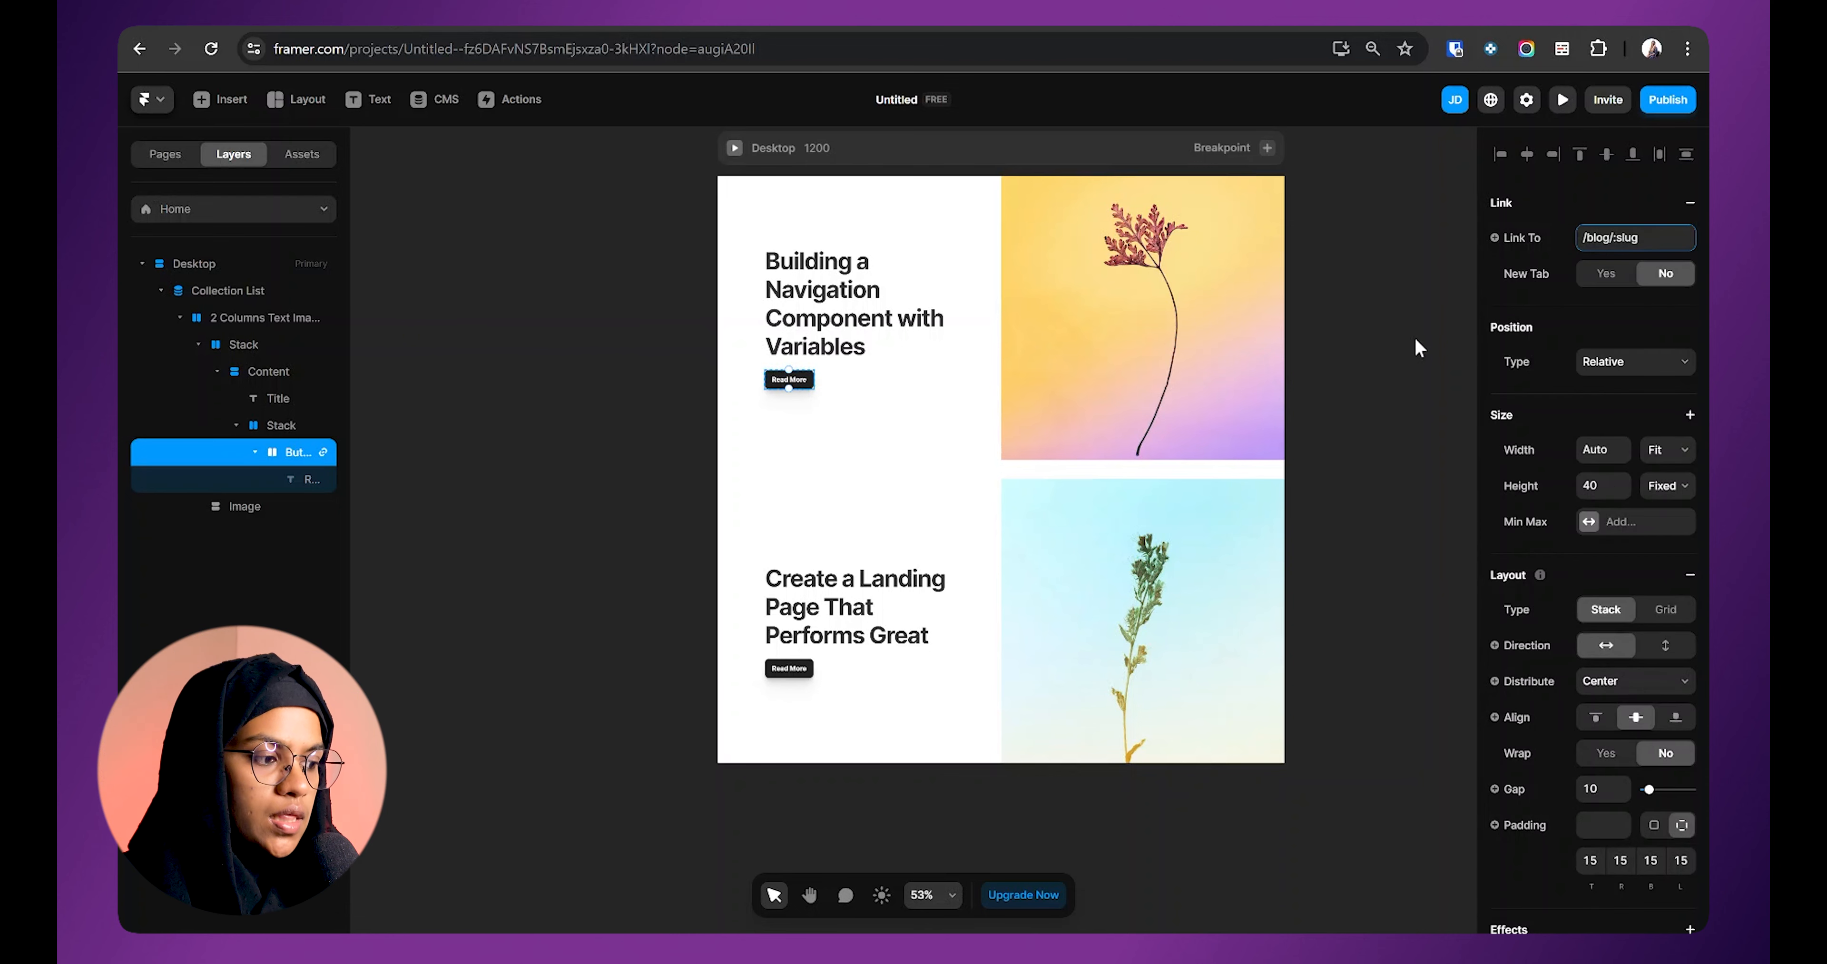
left_click(1414, 340)
Step: Preview Home and follow Read More to confirm it opens the matching post
left_click(1562, 100)
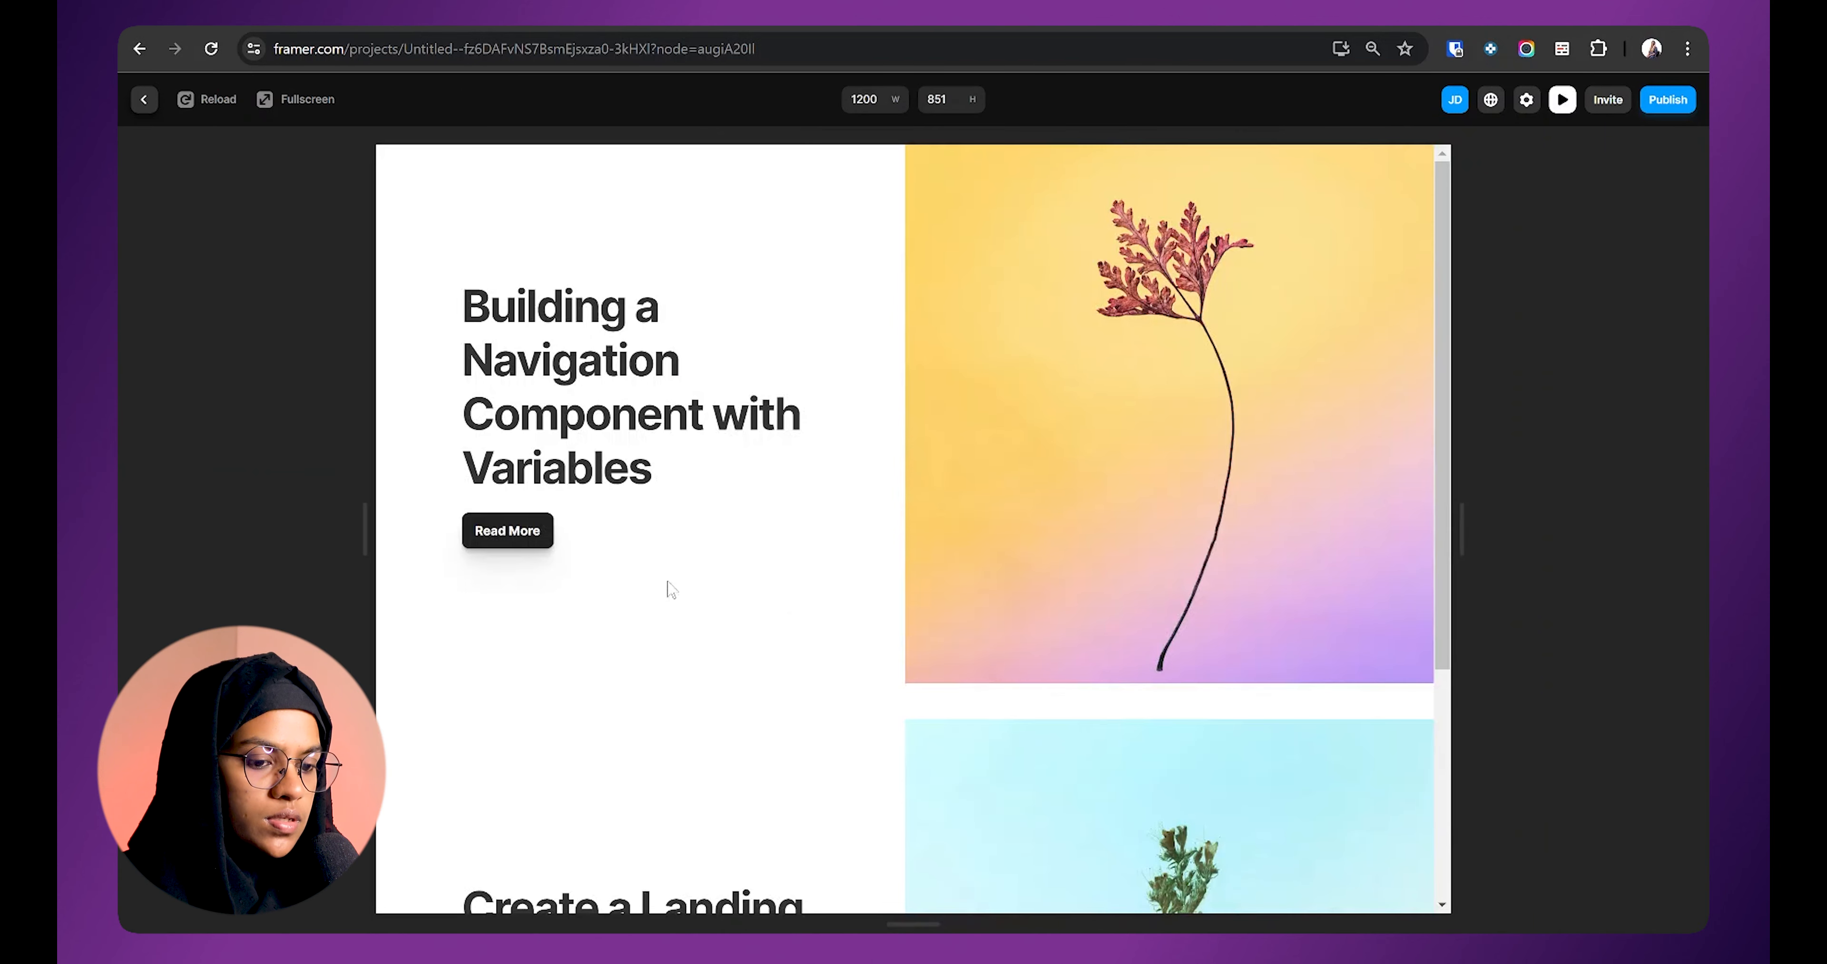
left_click(516, 536)
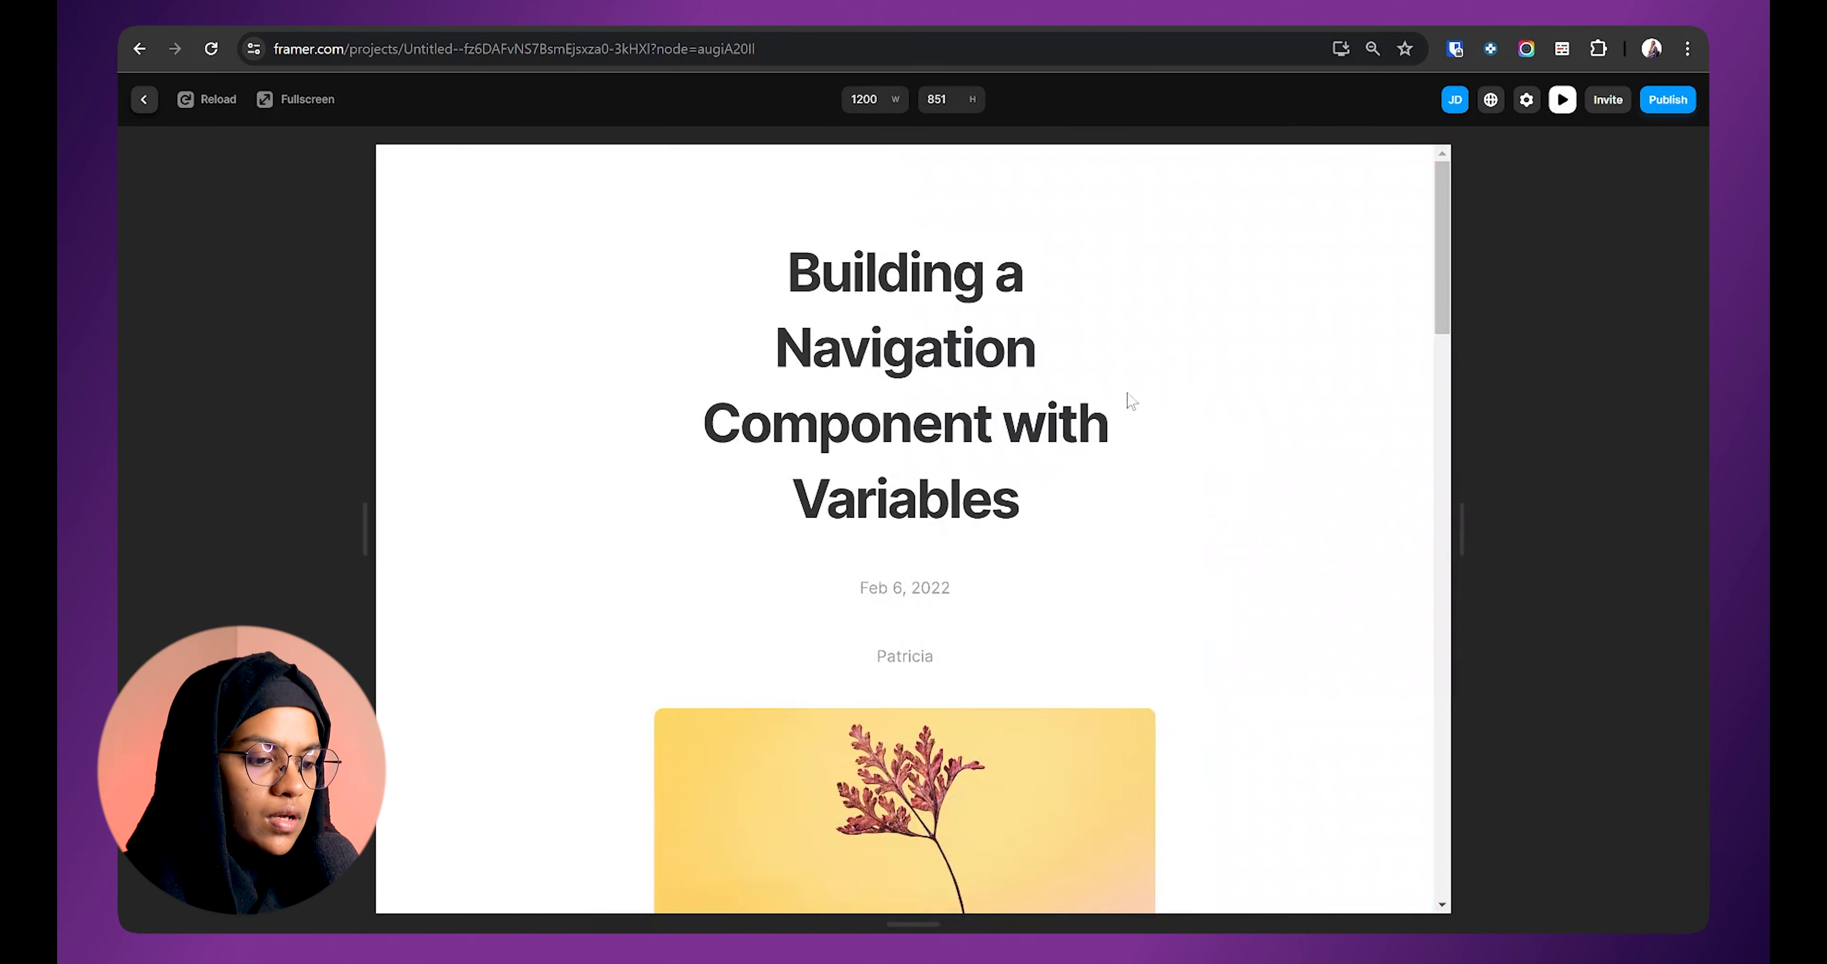
scroll(1093, 408, "down", 5)
scroll(1099, 416, "up", 4)
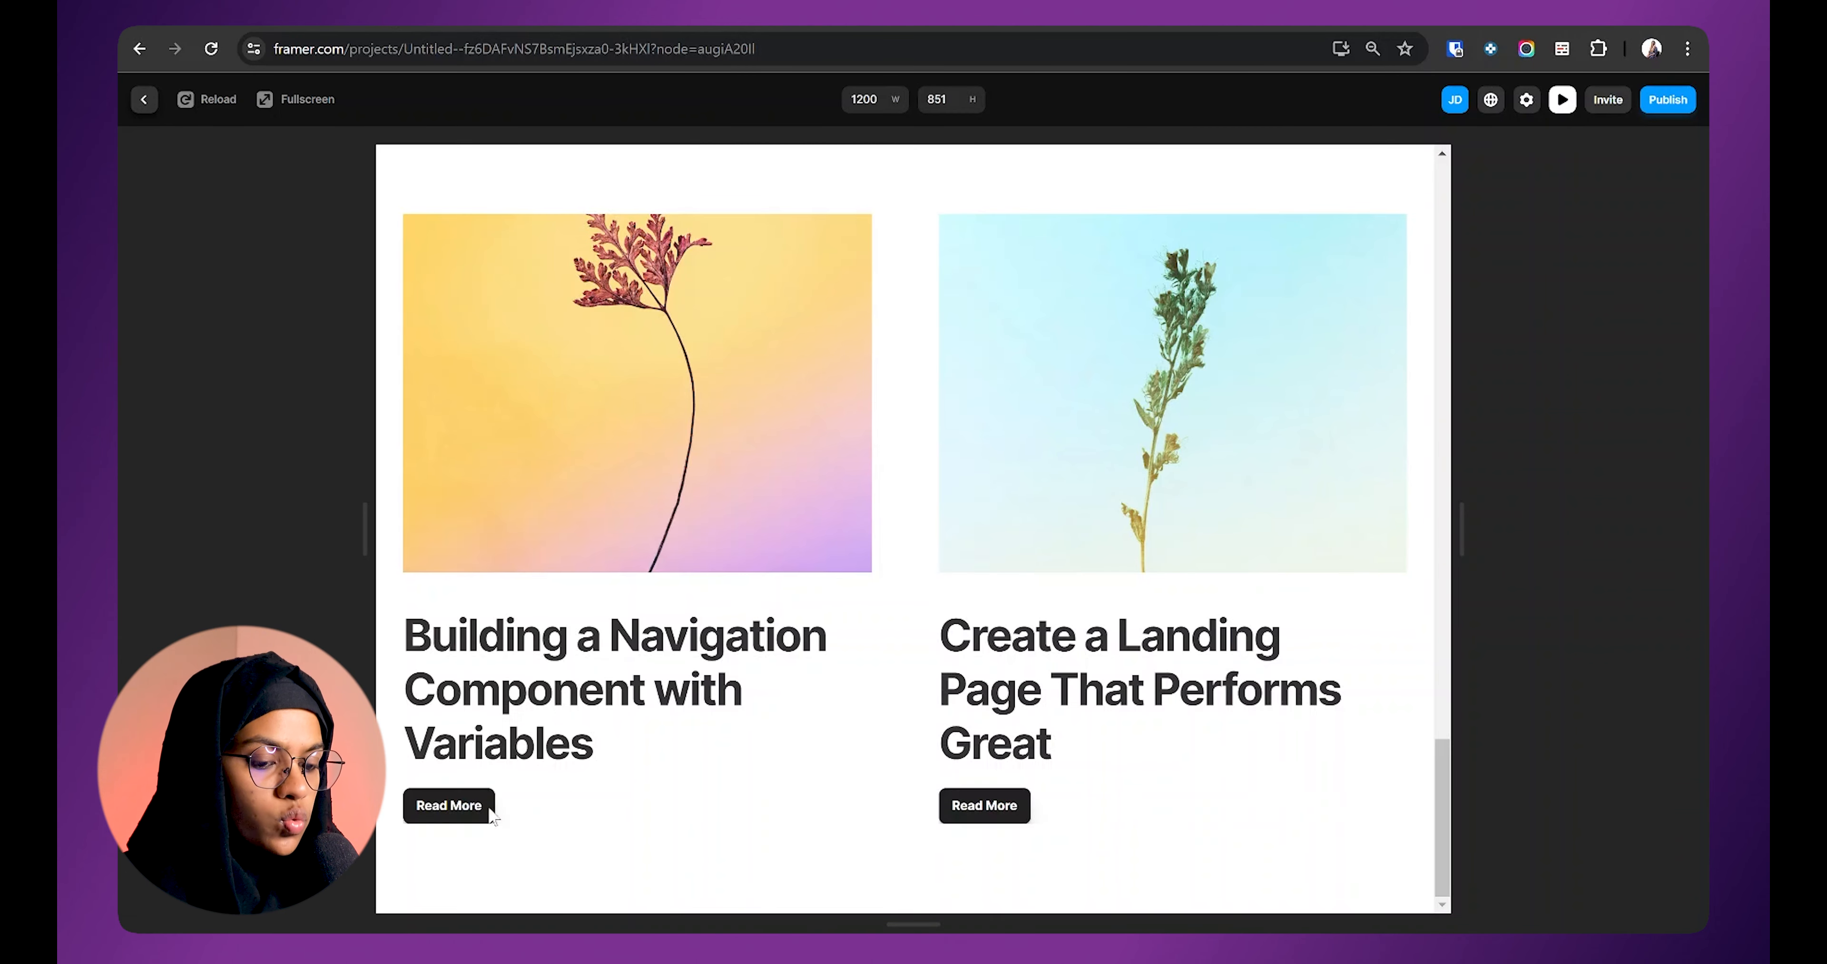
left_click(143, 100)
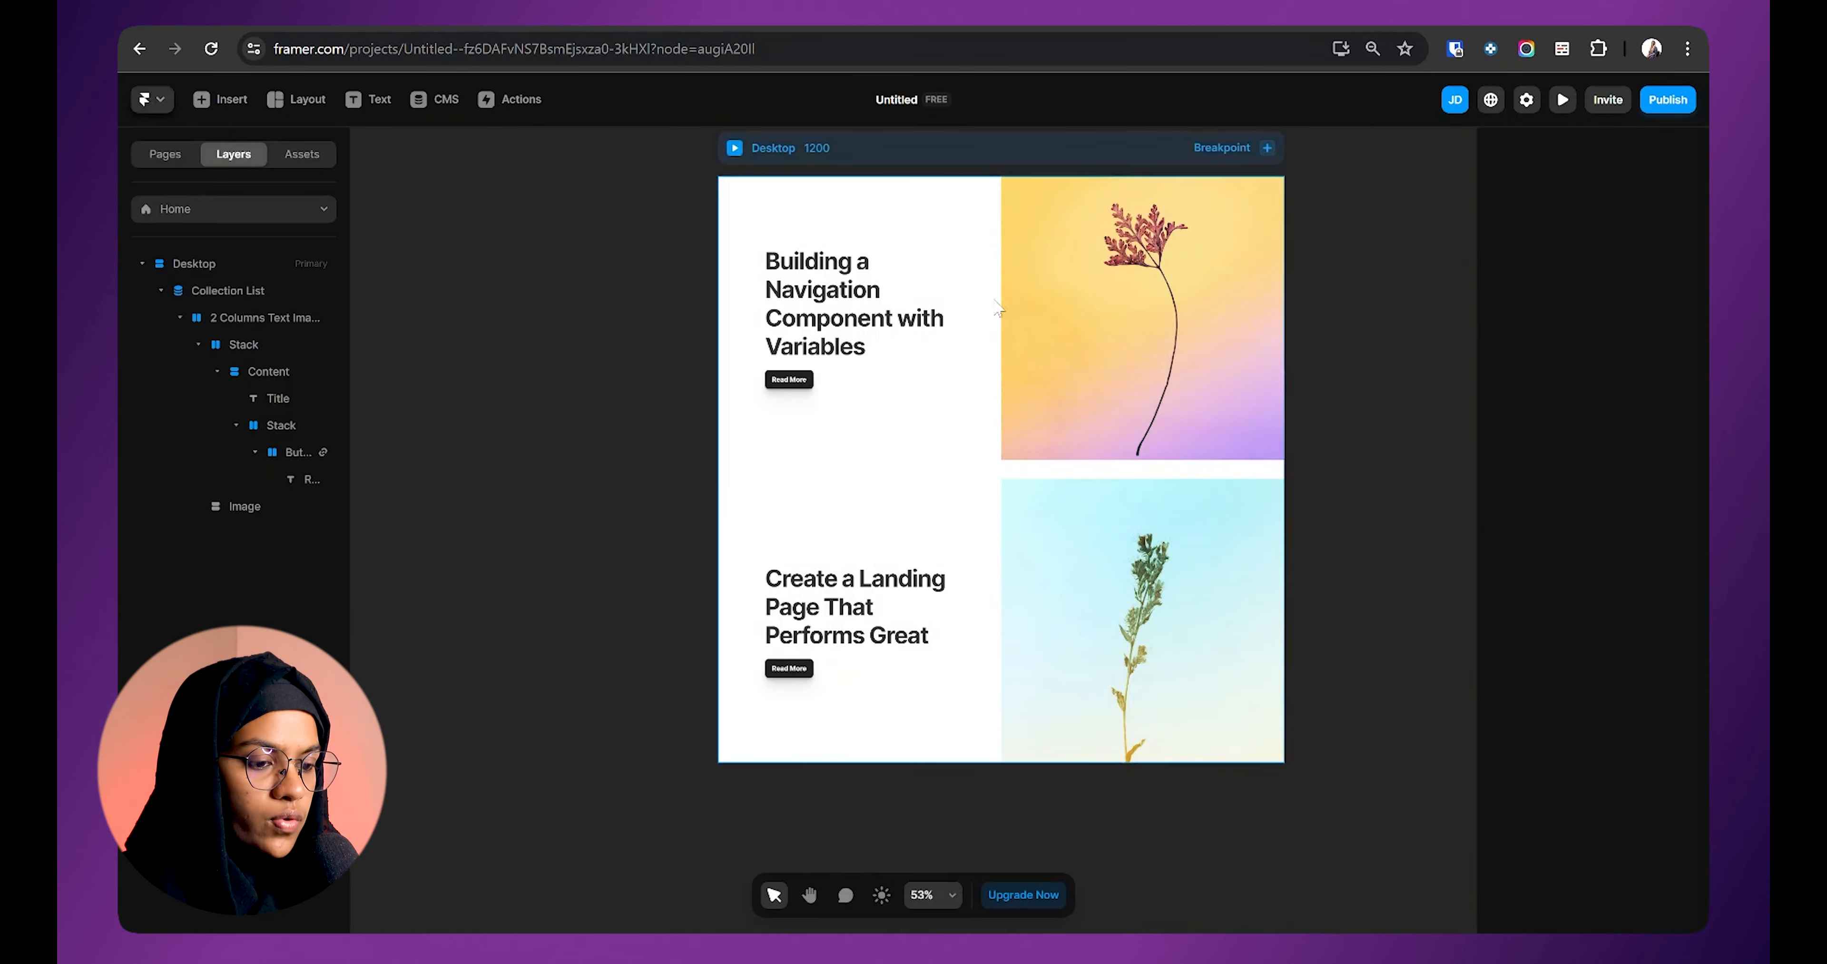
Step: On Blog Pages, link the related-post cards' Read More button to /blog/:slug
left_click(212, 330)
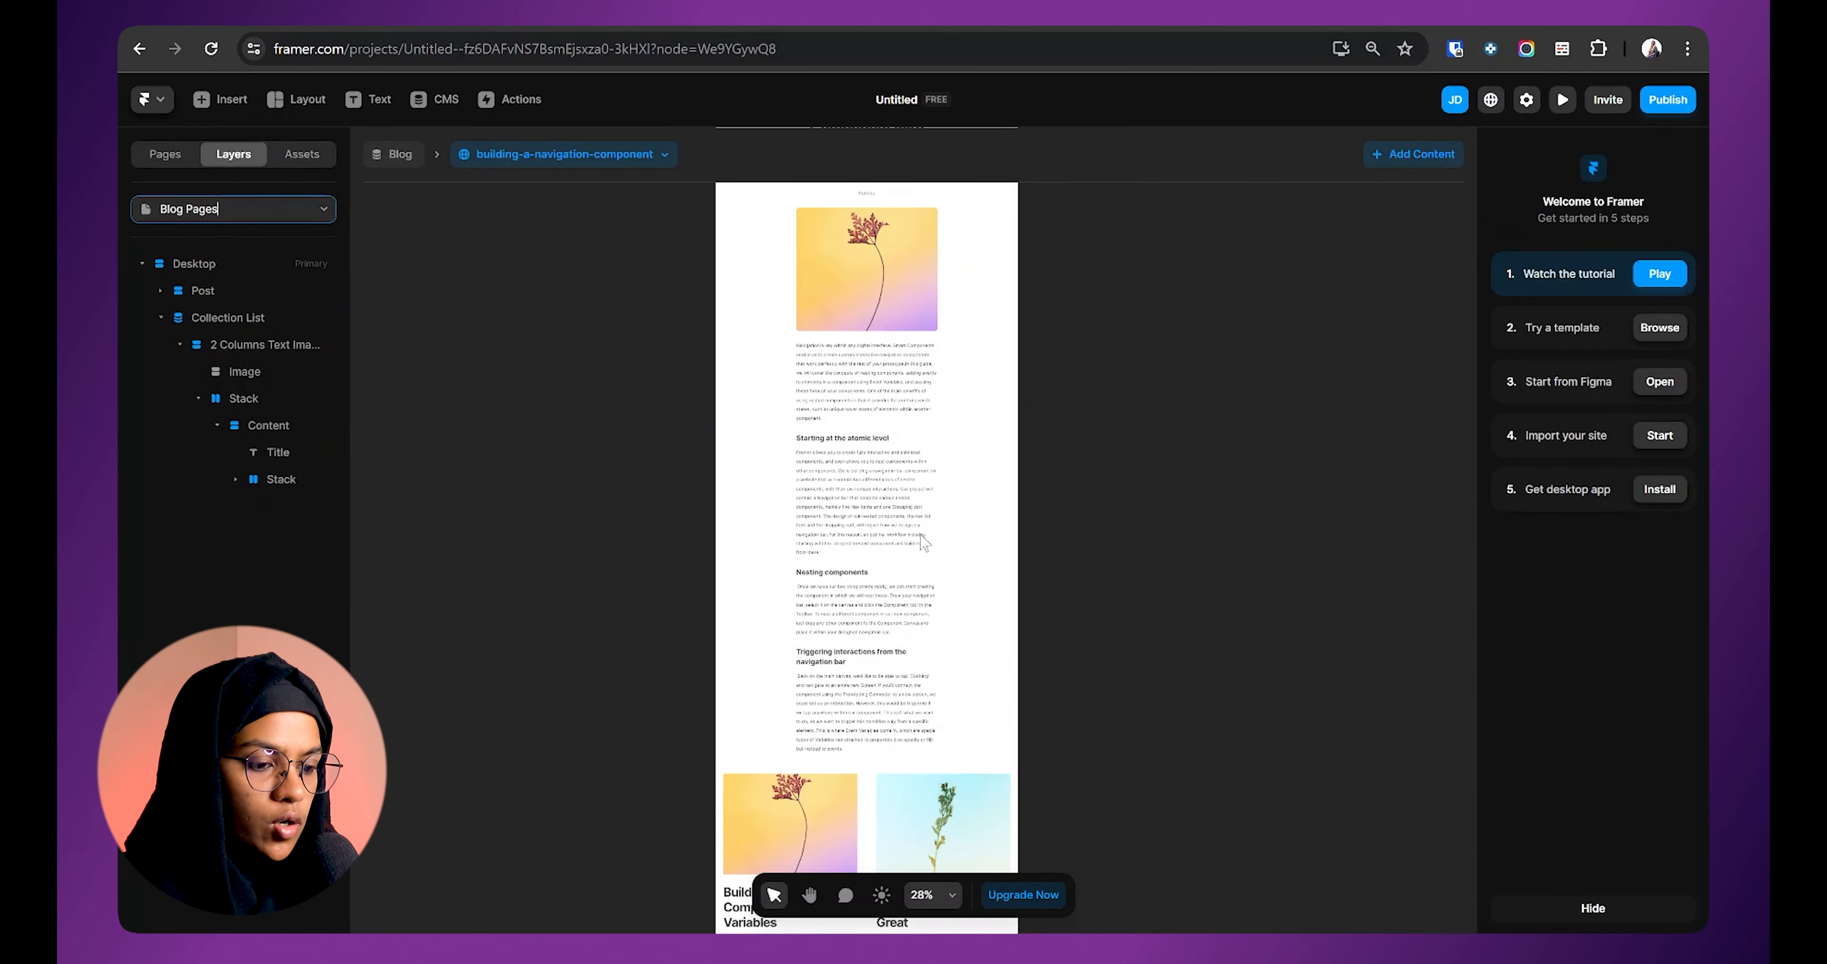
left_click(736, 741)
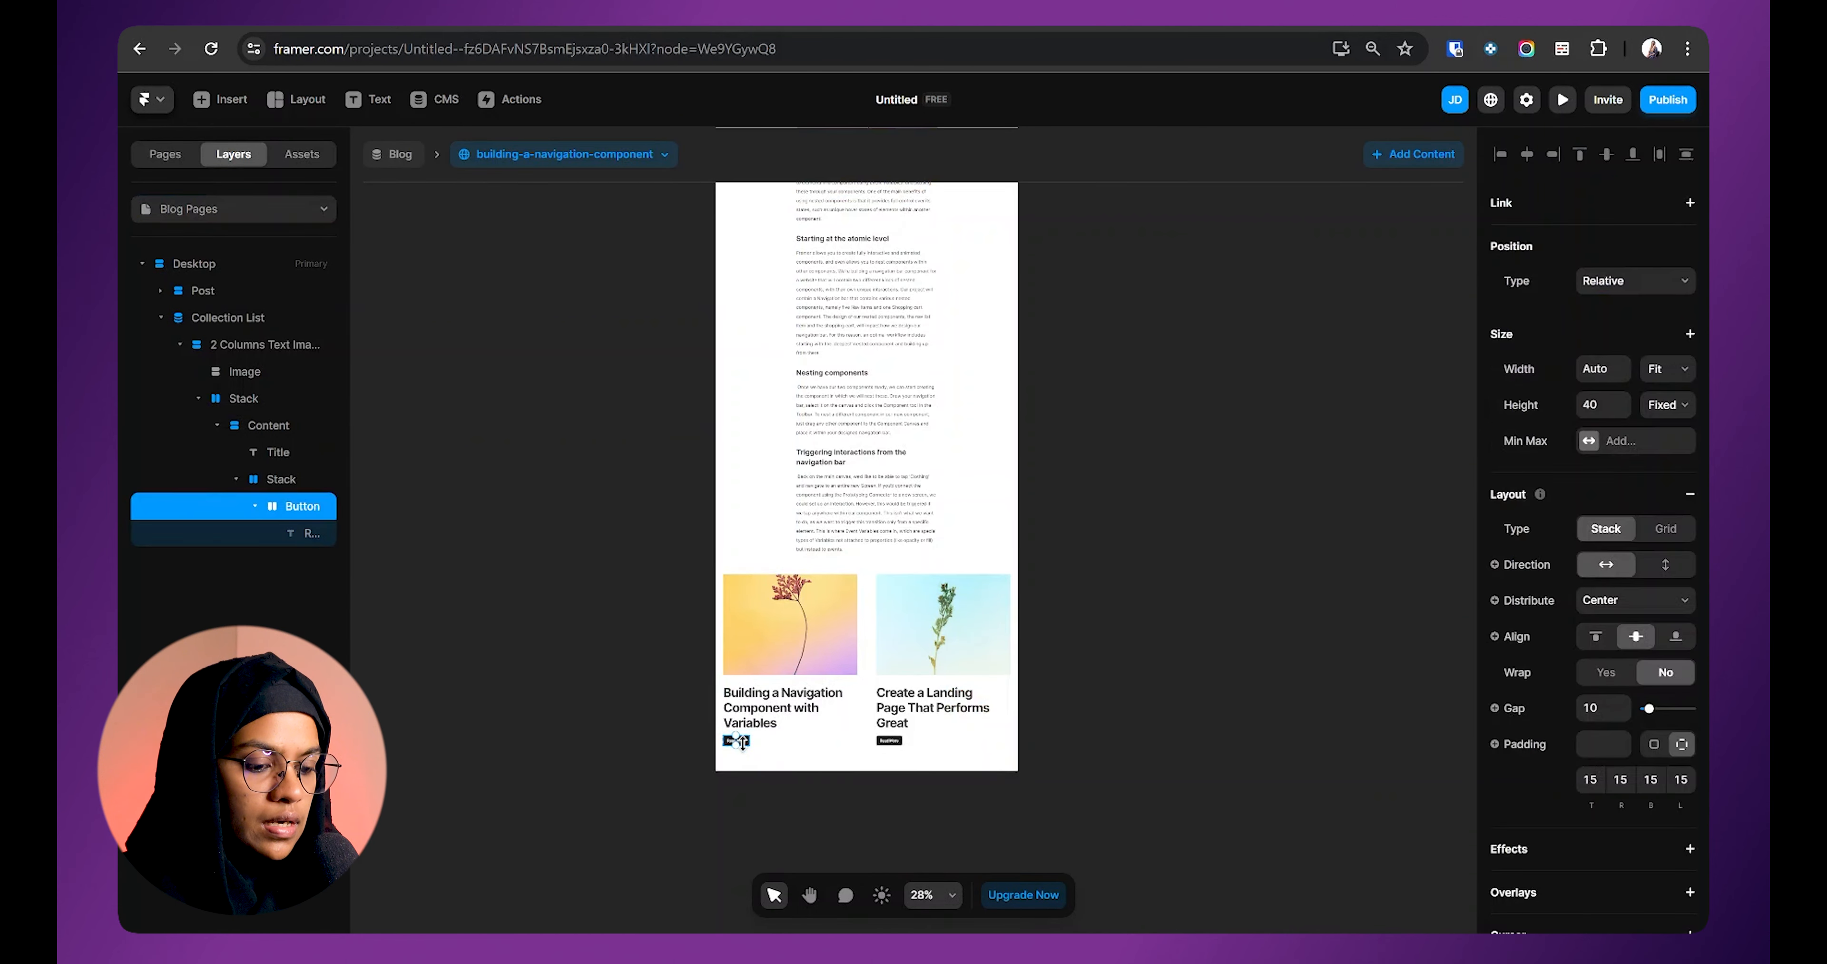
left_click(1688, 207)
left_click(1631, 237)
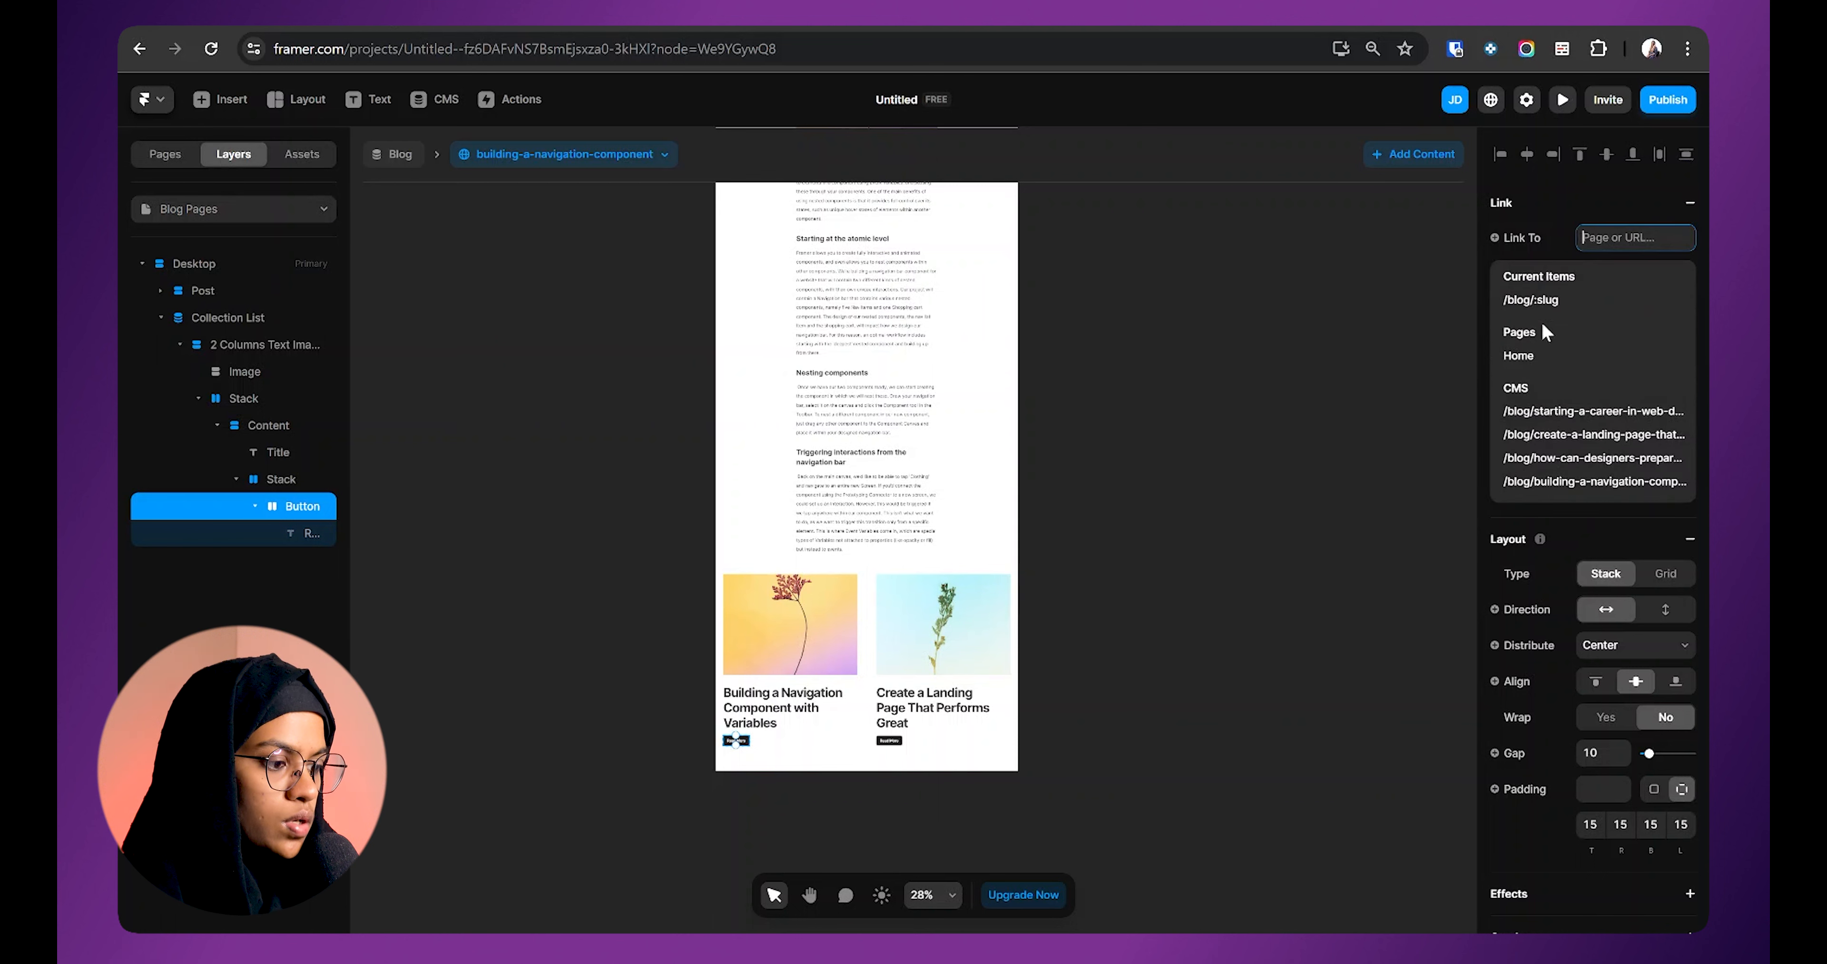
left_click(1545, 305)
left_click(1177, 511)
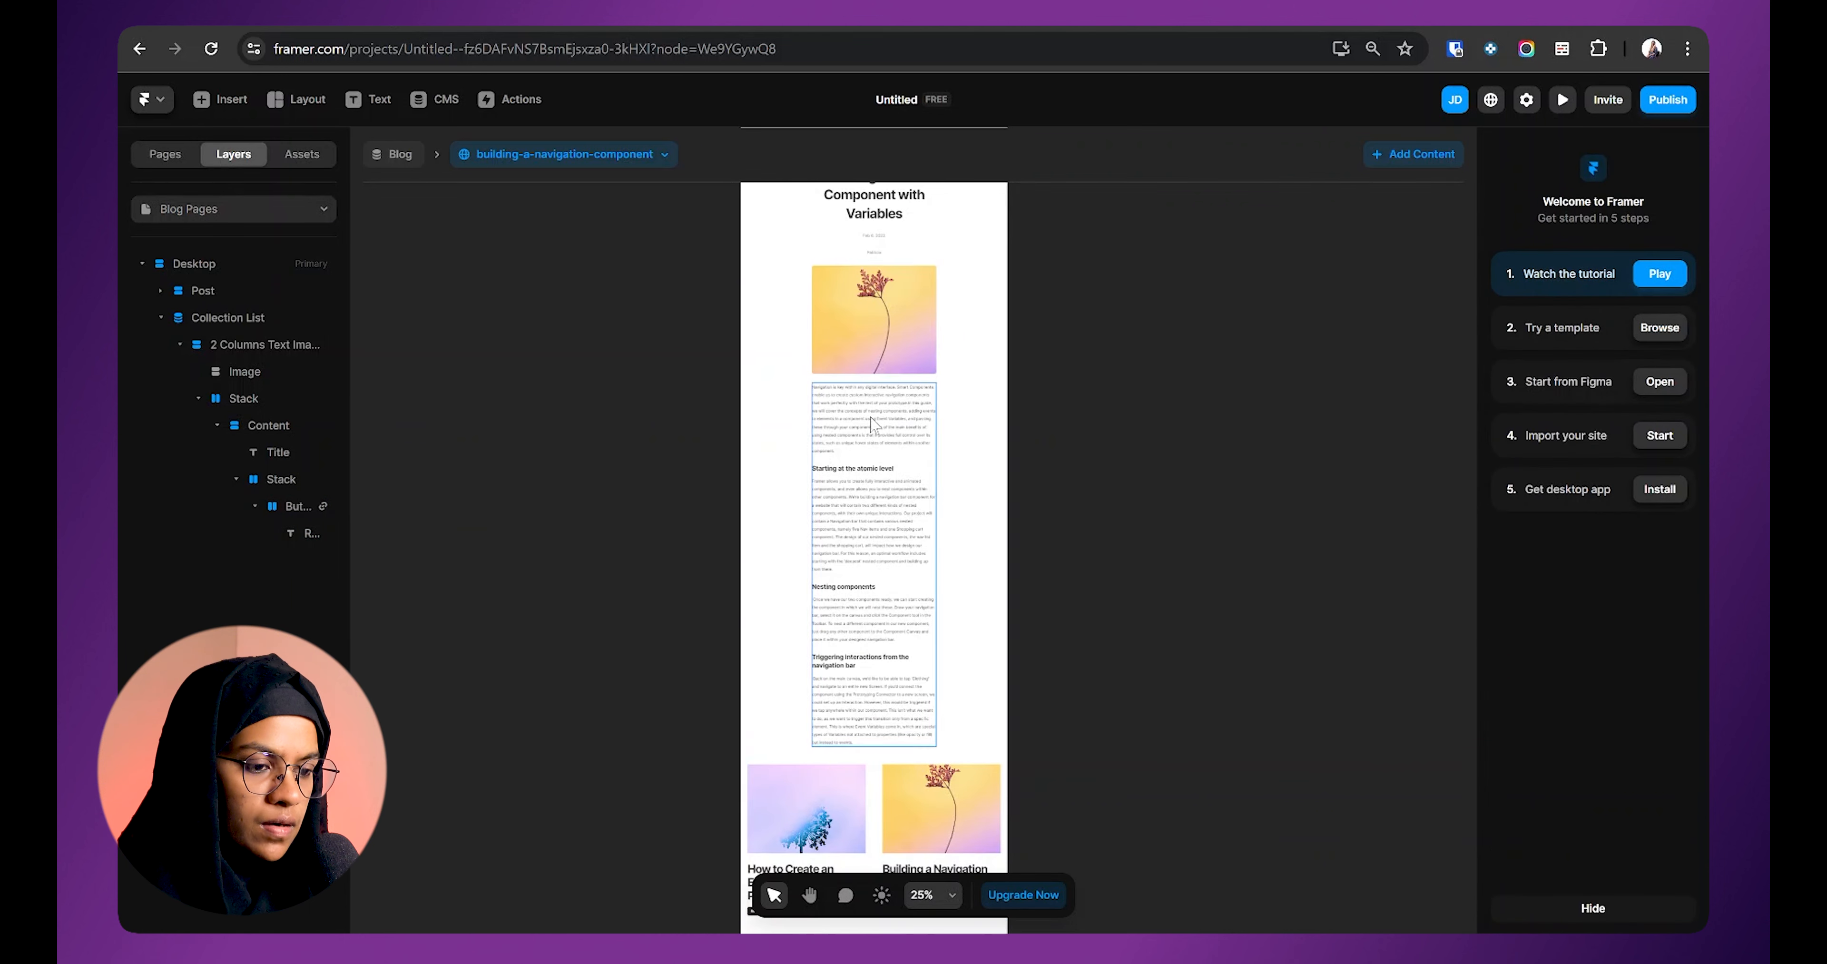
scroll(892, 216, "up", 2)
scroll(922, 567, "down", 4)
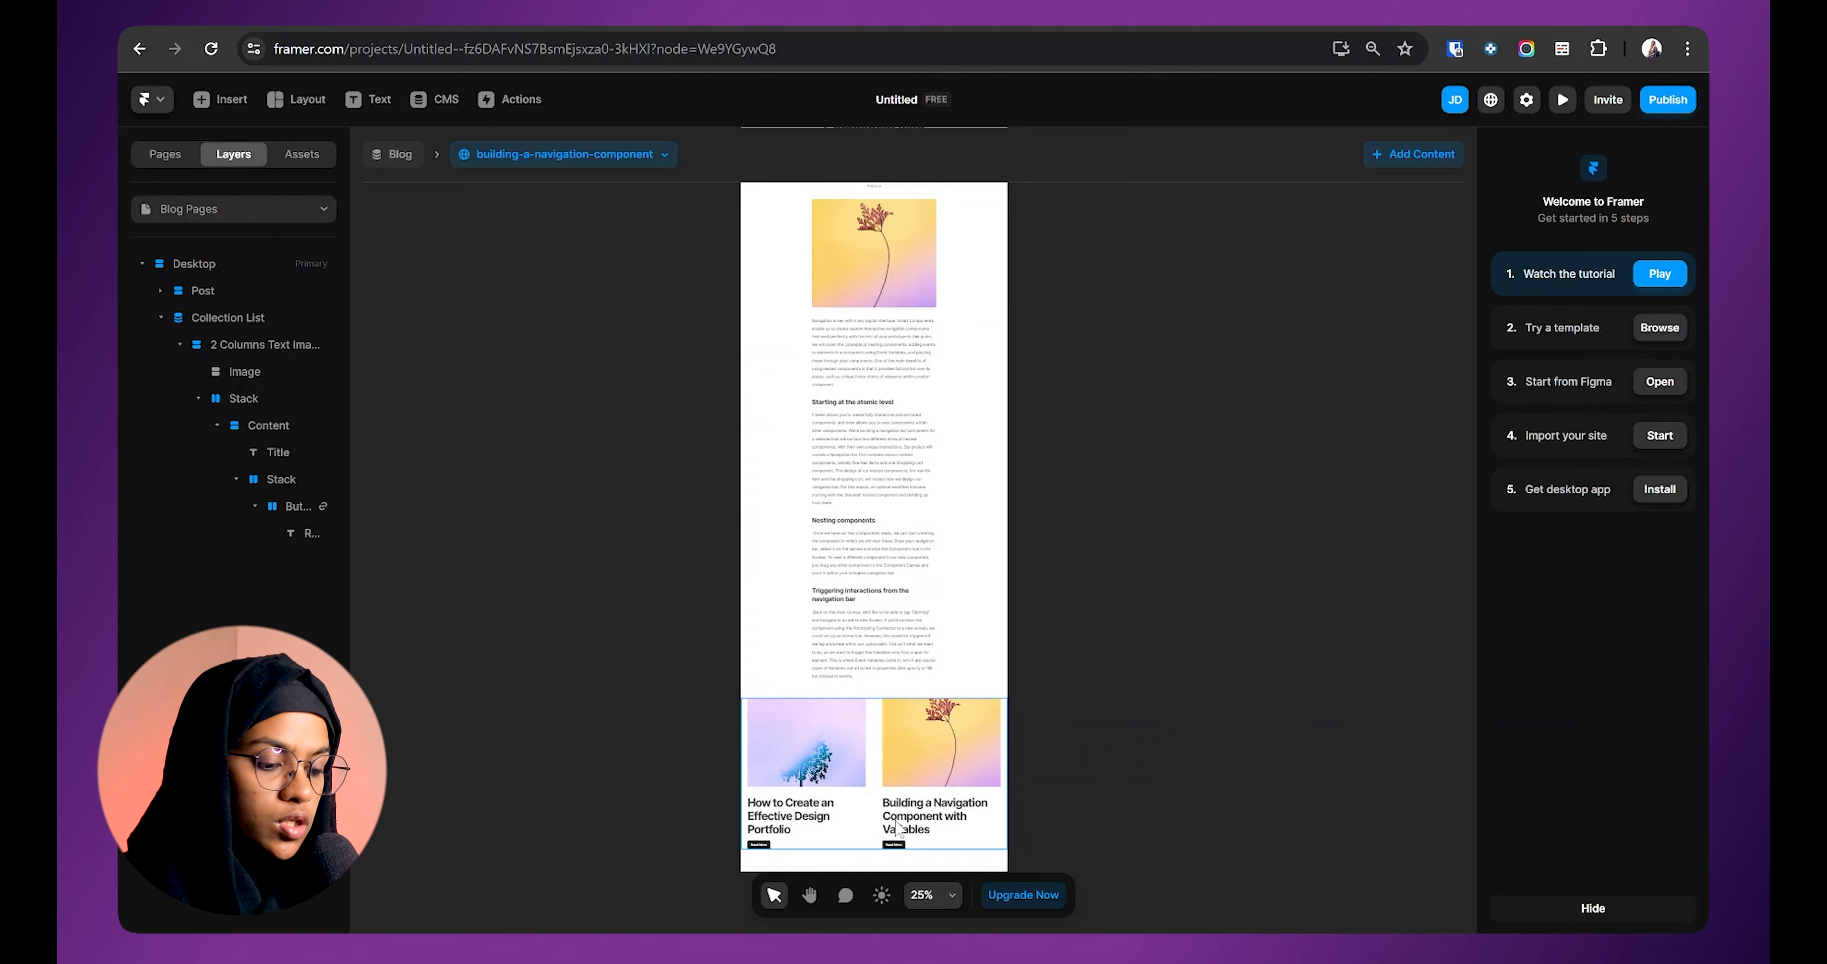
left_click(875, 797)
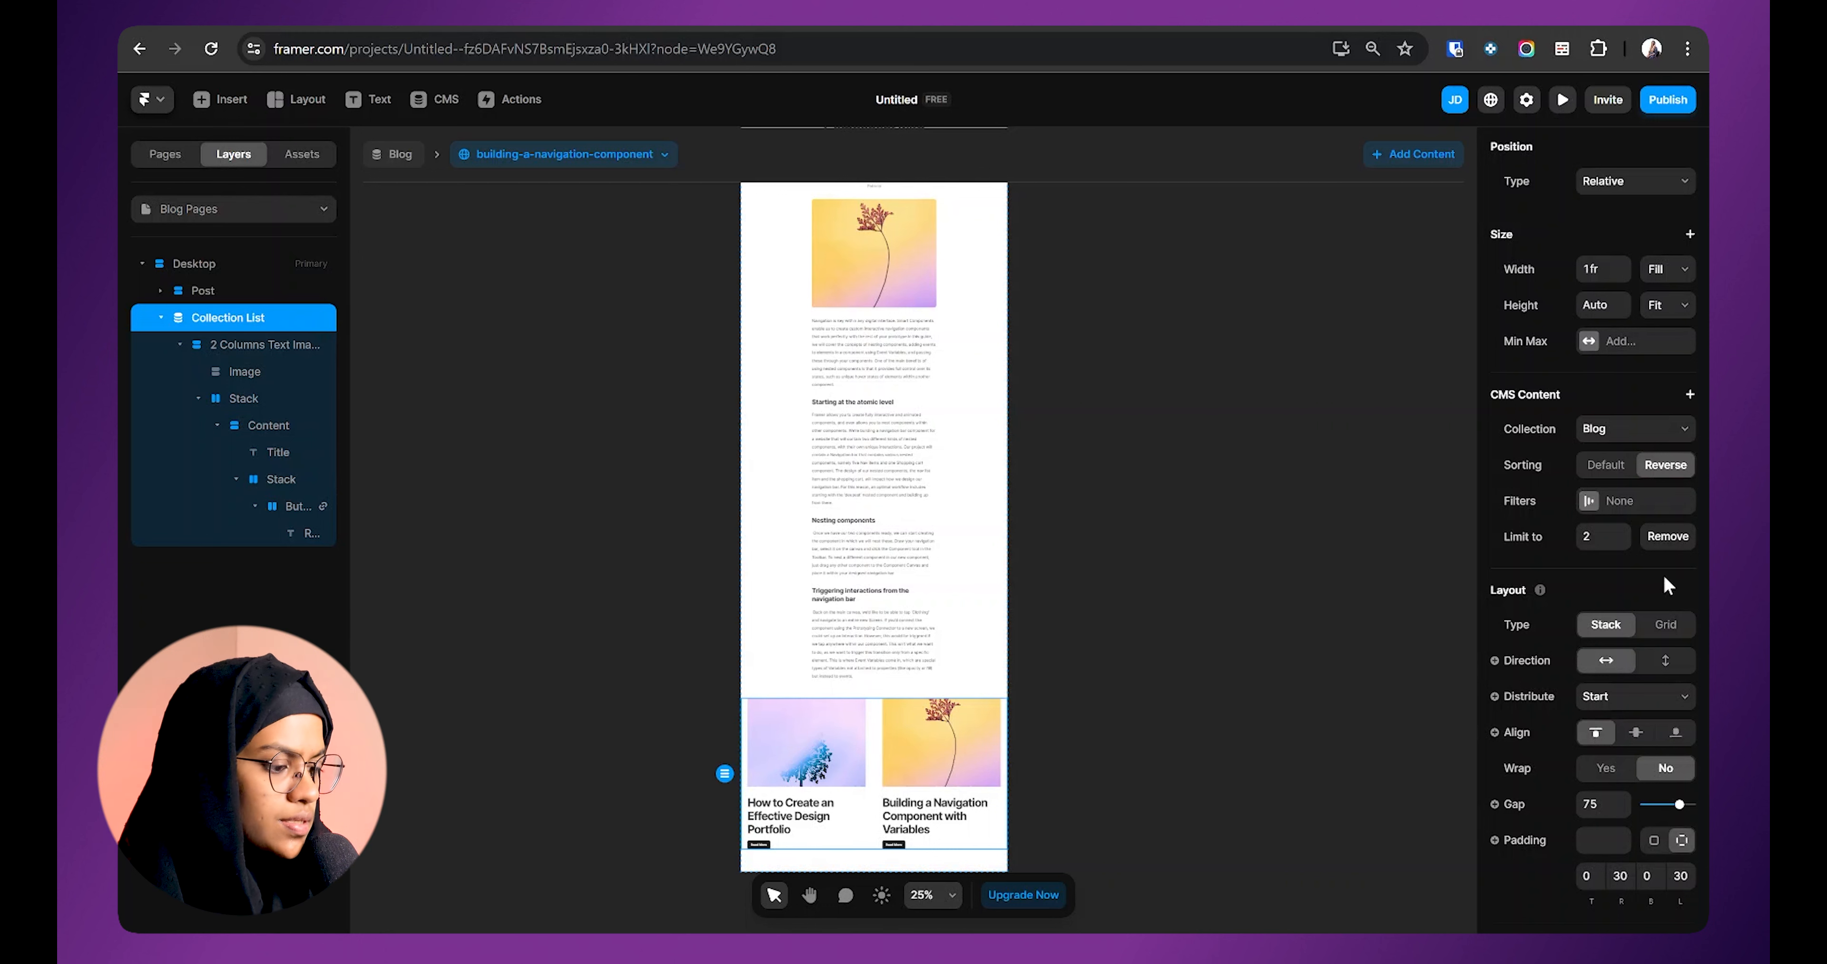
Step: Add a related-posts filter on the Title field with the condition Doesn't Equal
left_click(1597, 503)
left_click(1342, 644)
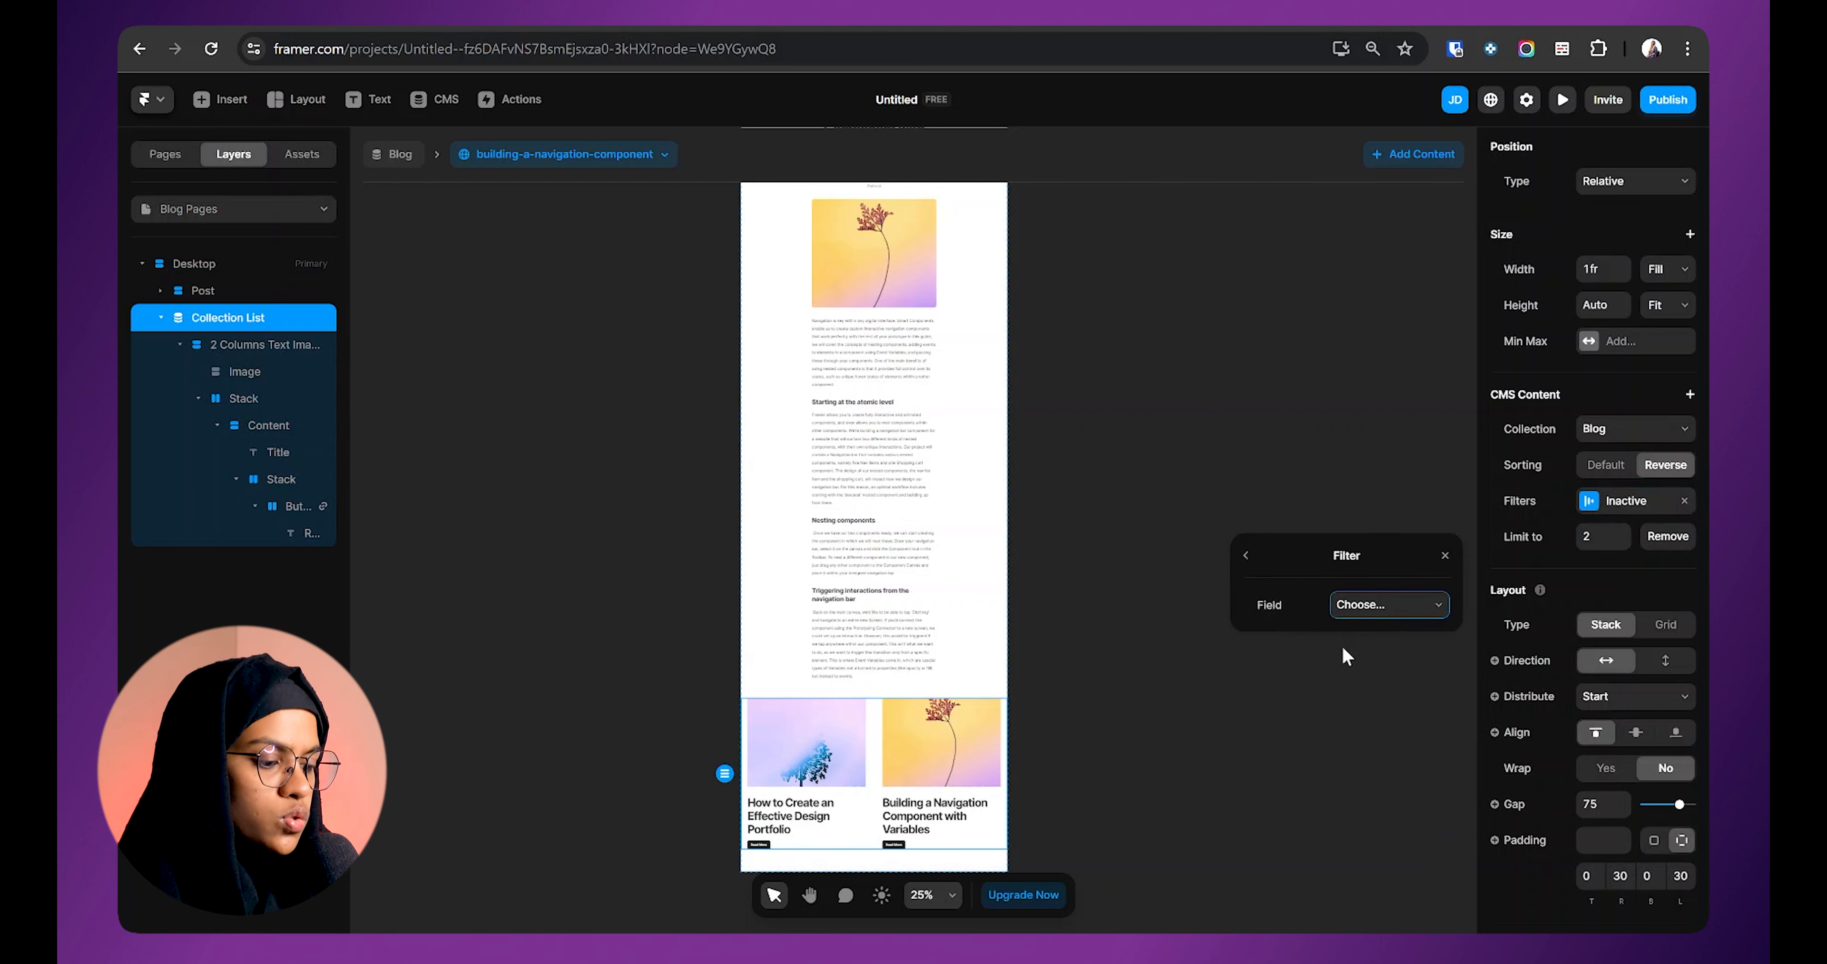
left_click(1370, 603)
left_click(1373, 643)
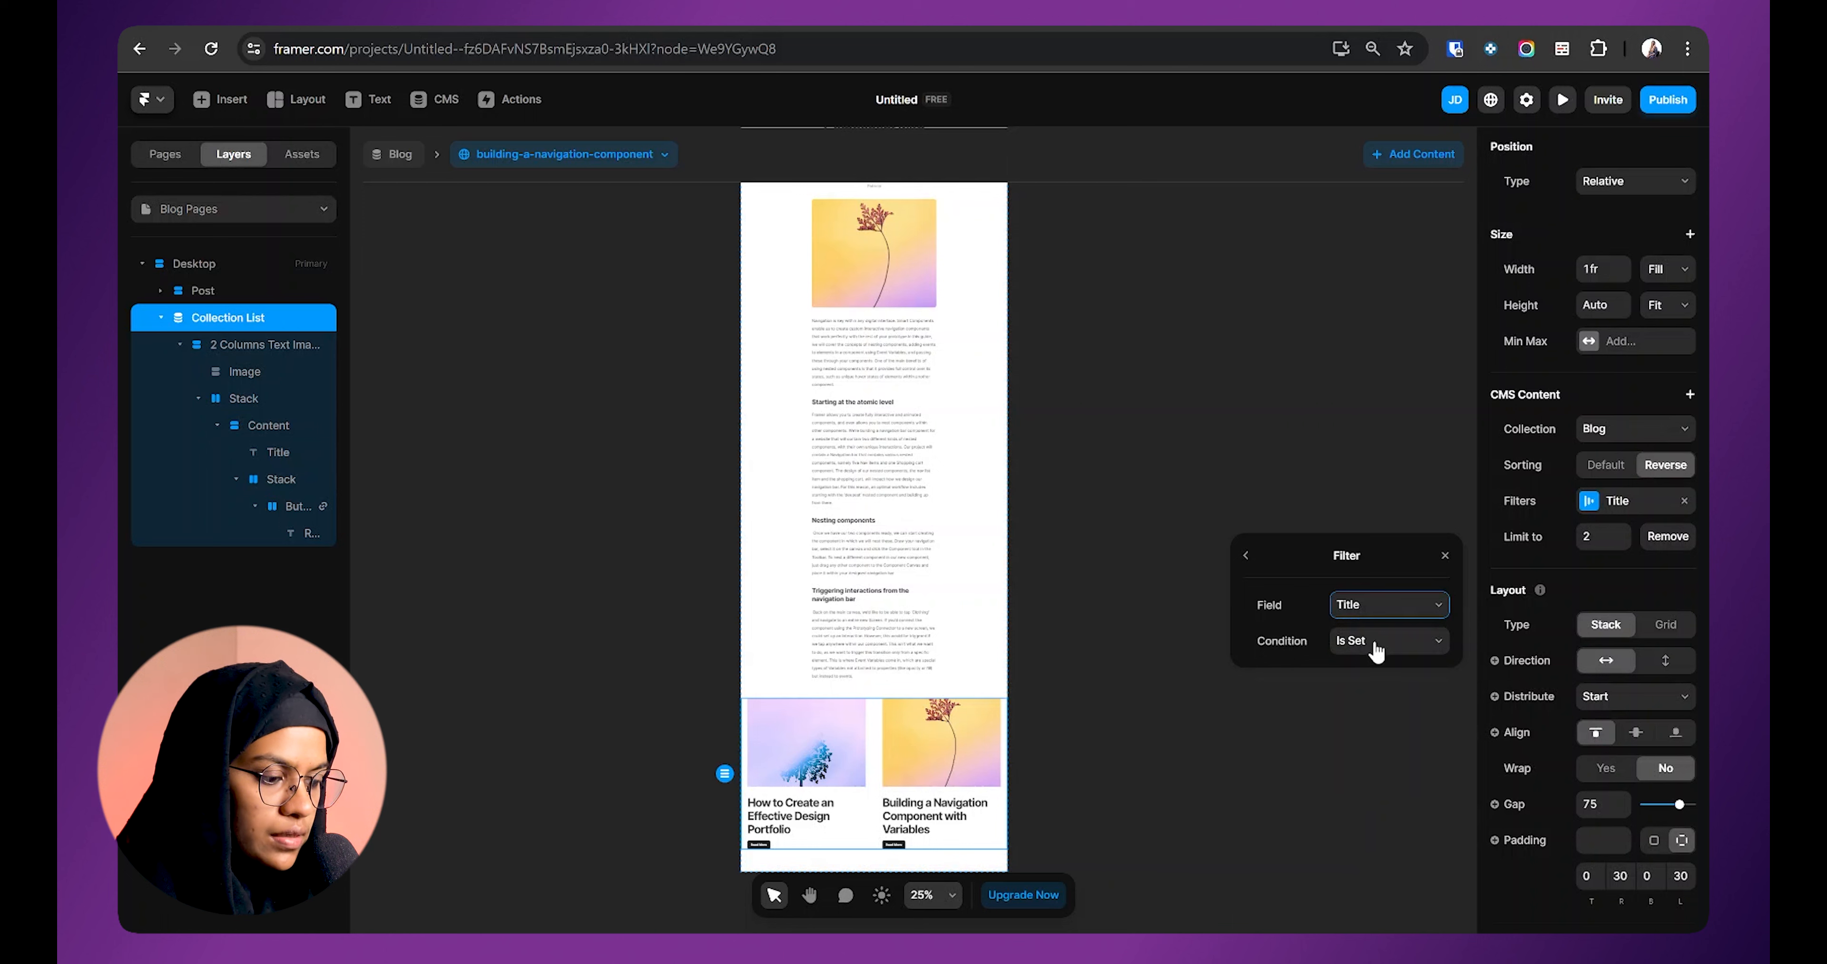
left_click(1376, 645)
left_click(1374, 703)
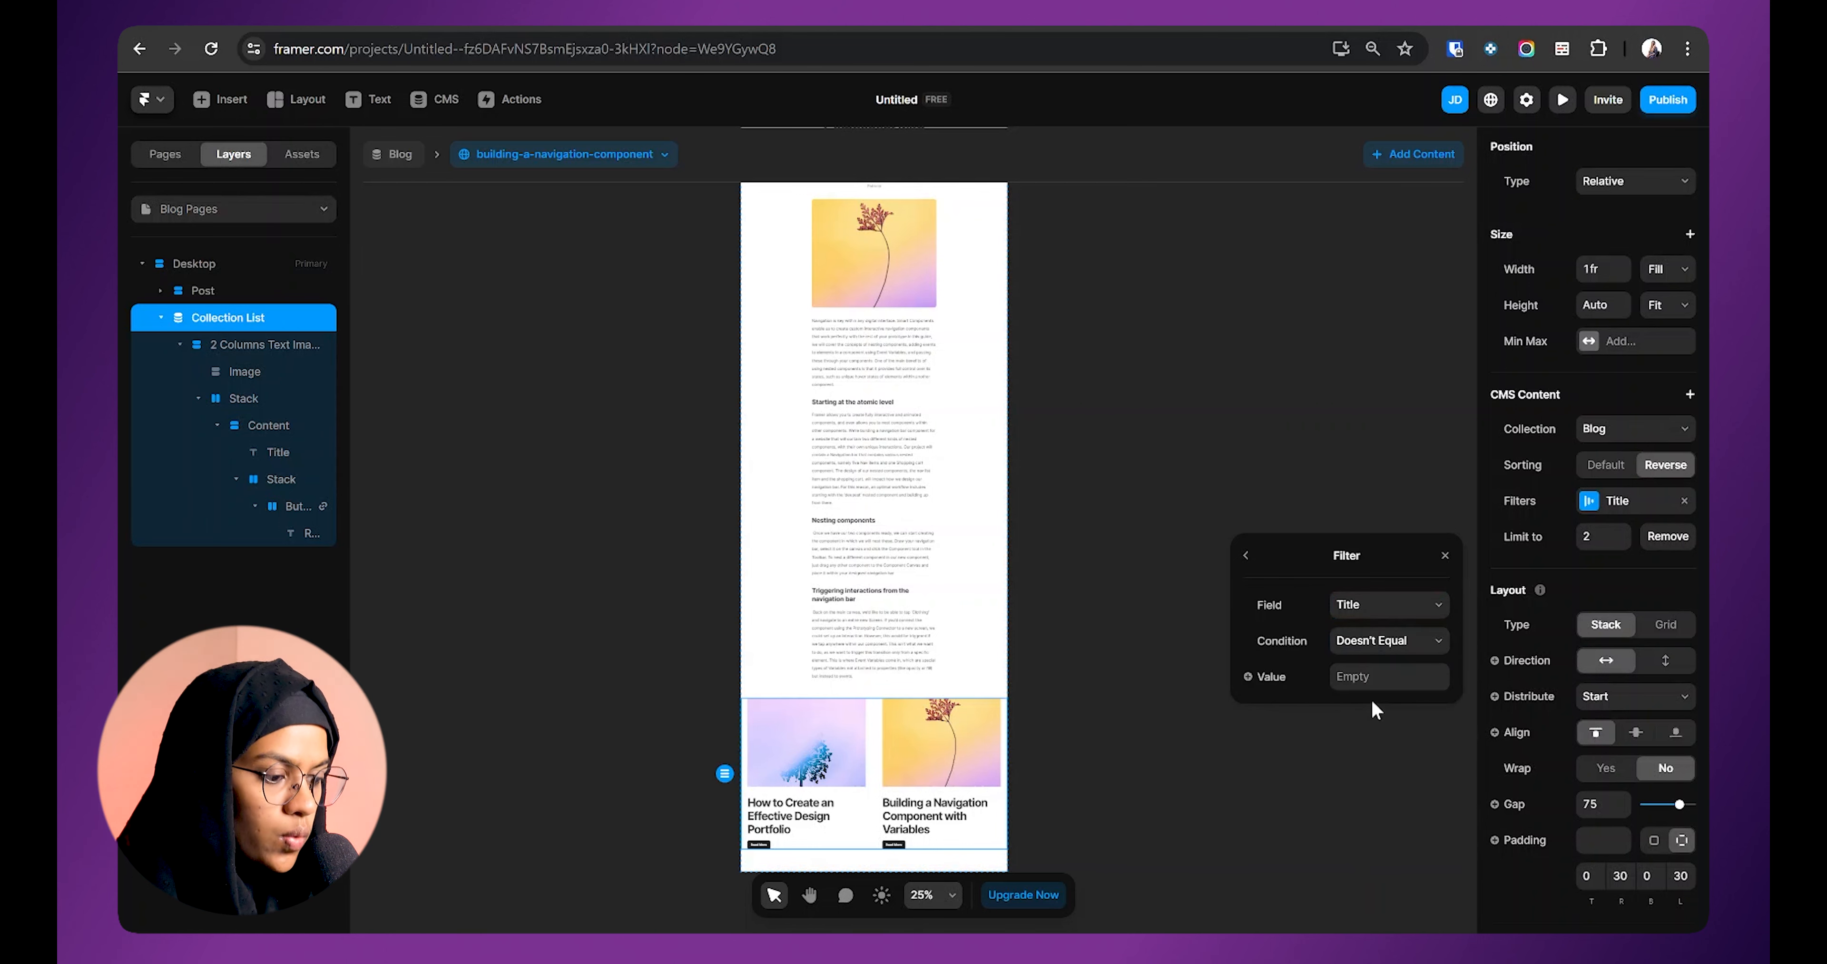
Step: Set the filter value to the current post's Title variable and close the filter settings
left_click(1267, 684)
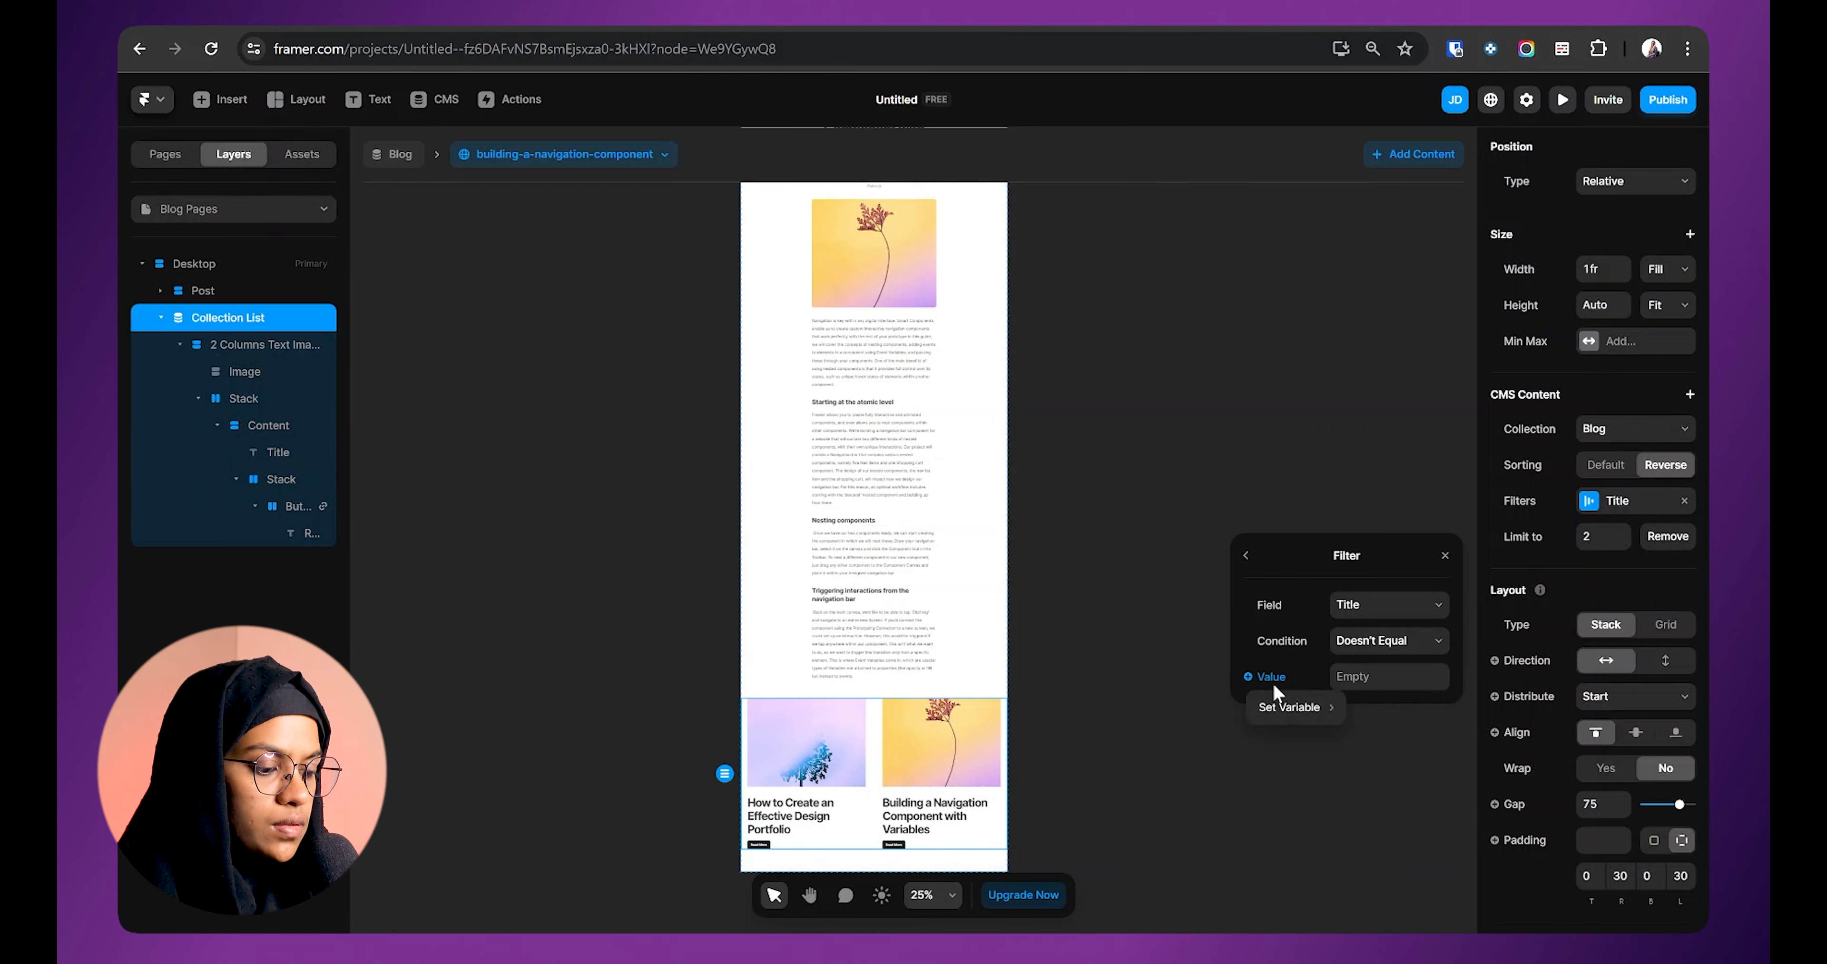
mouse_move(1290, 711)
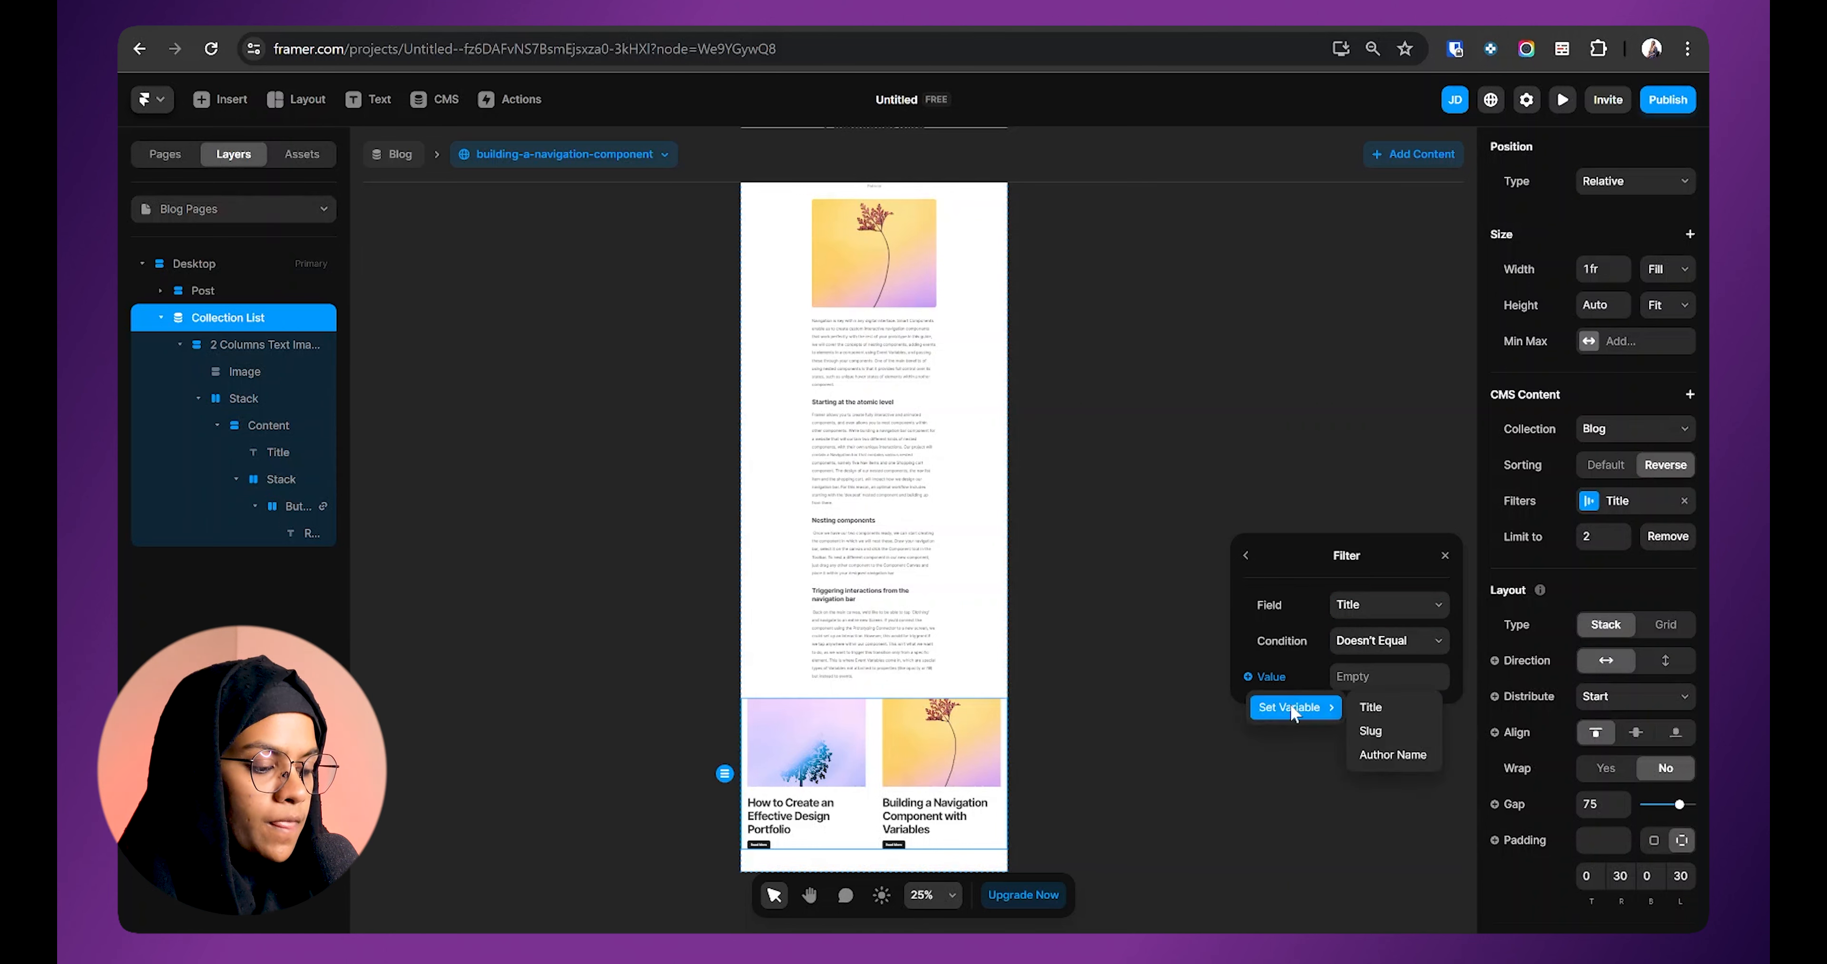
left_click(1372, 707)
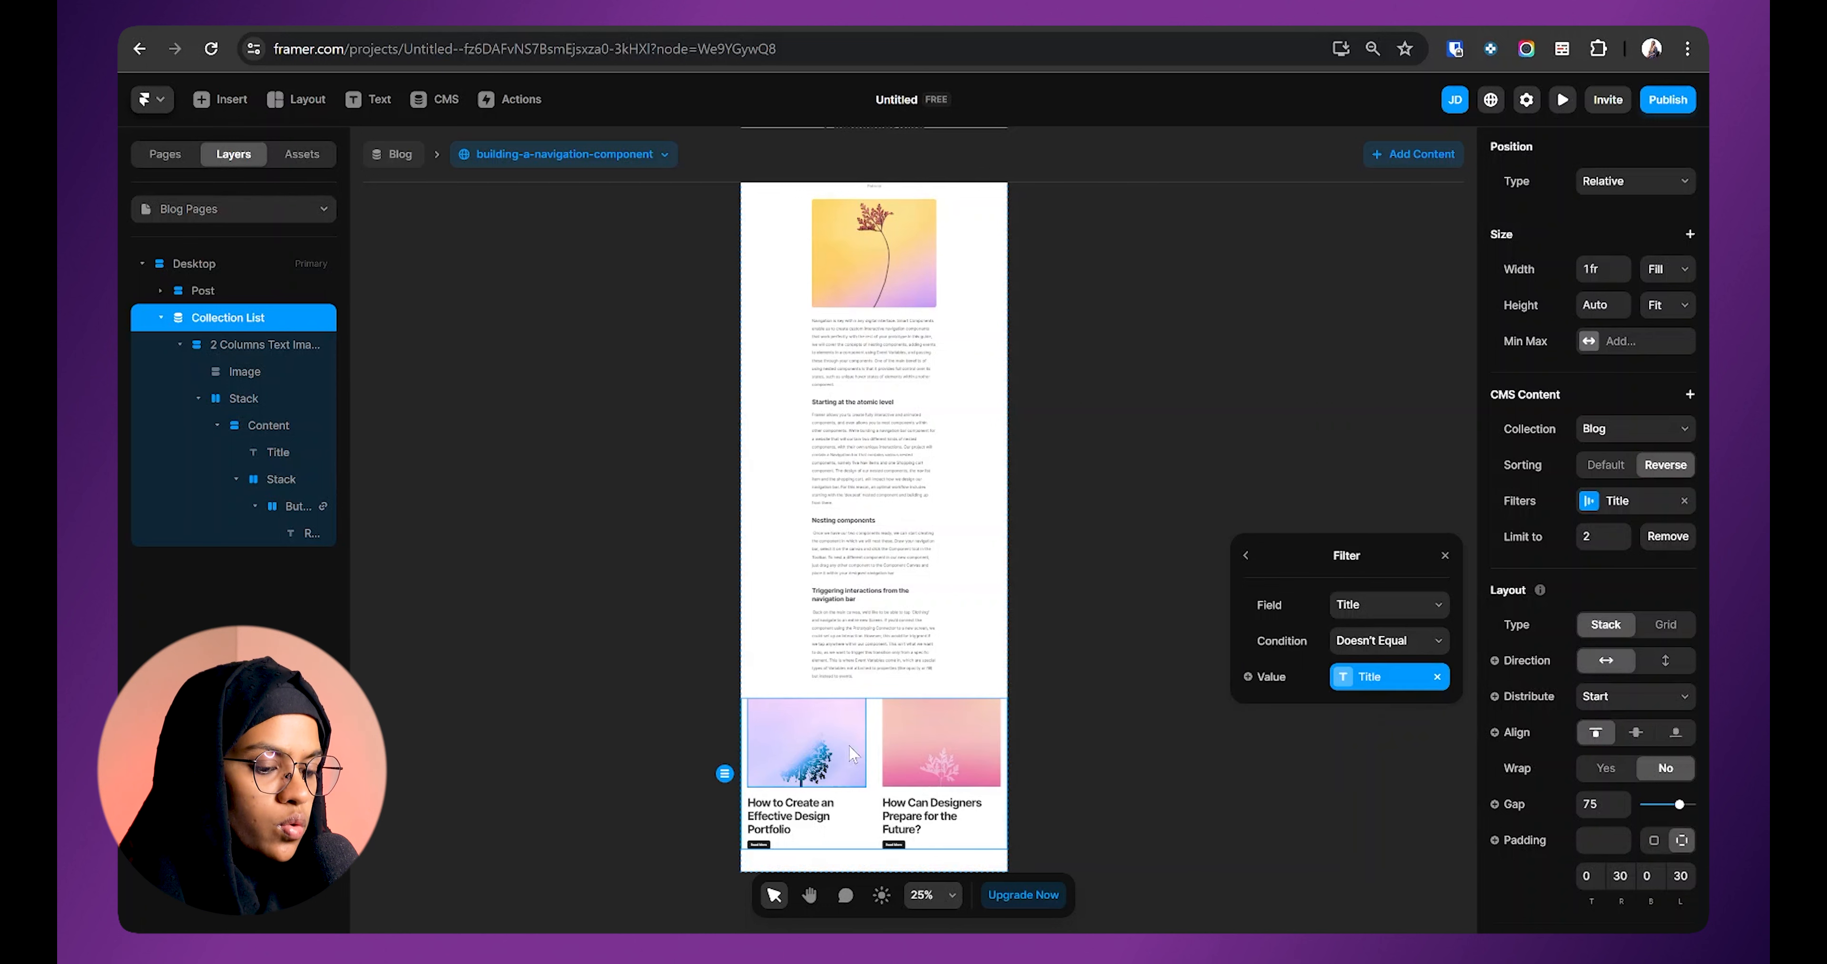
scroll(886, 248, "up", 2)
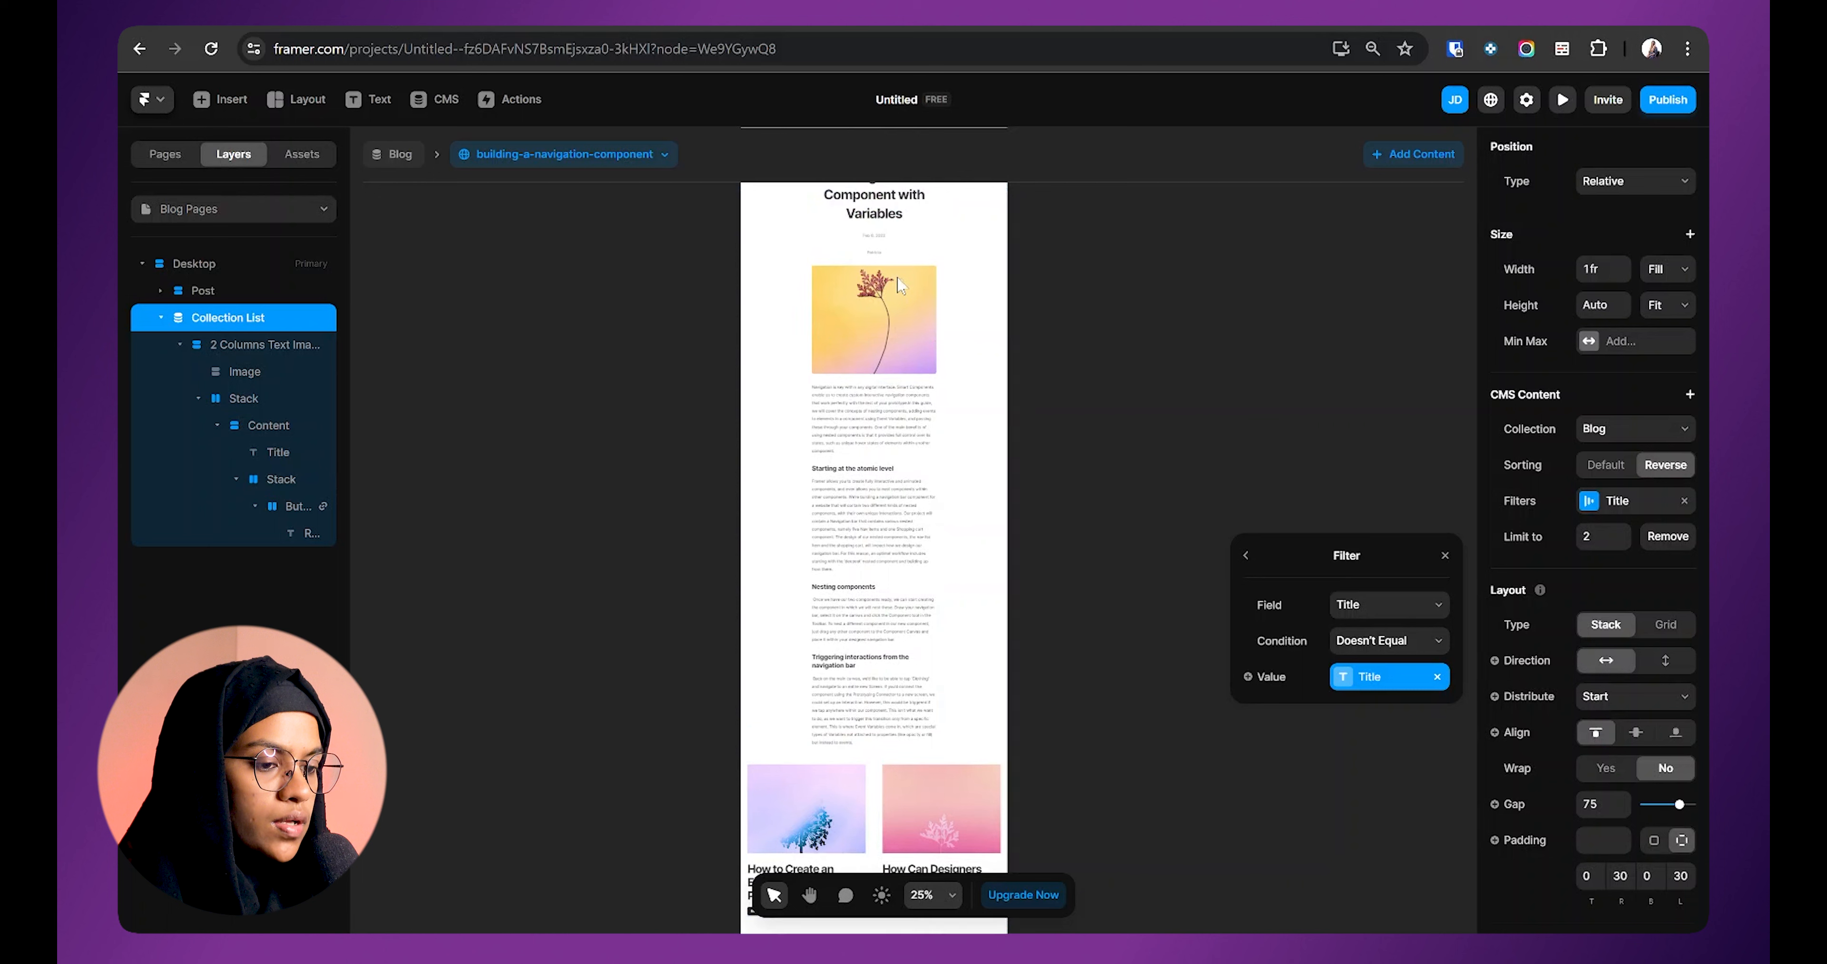
scroll(874, 269, "down", 2)
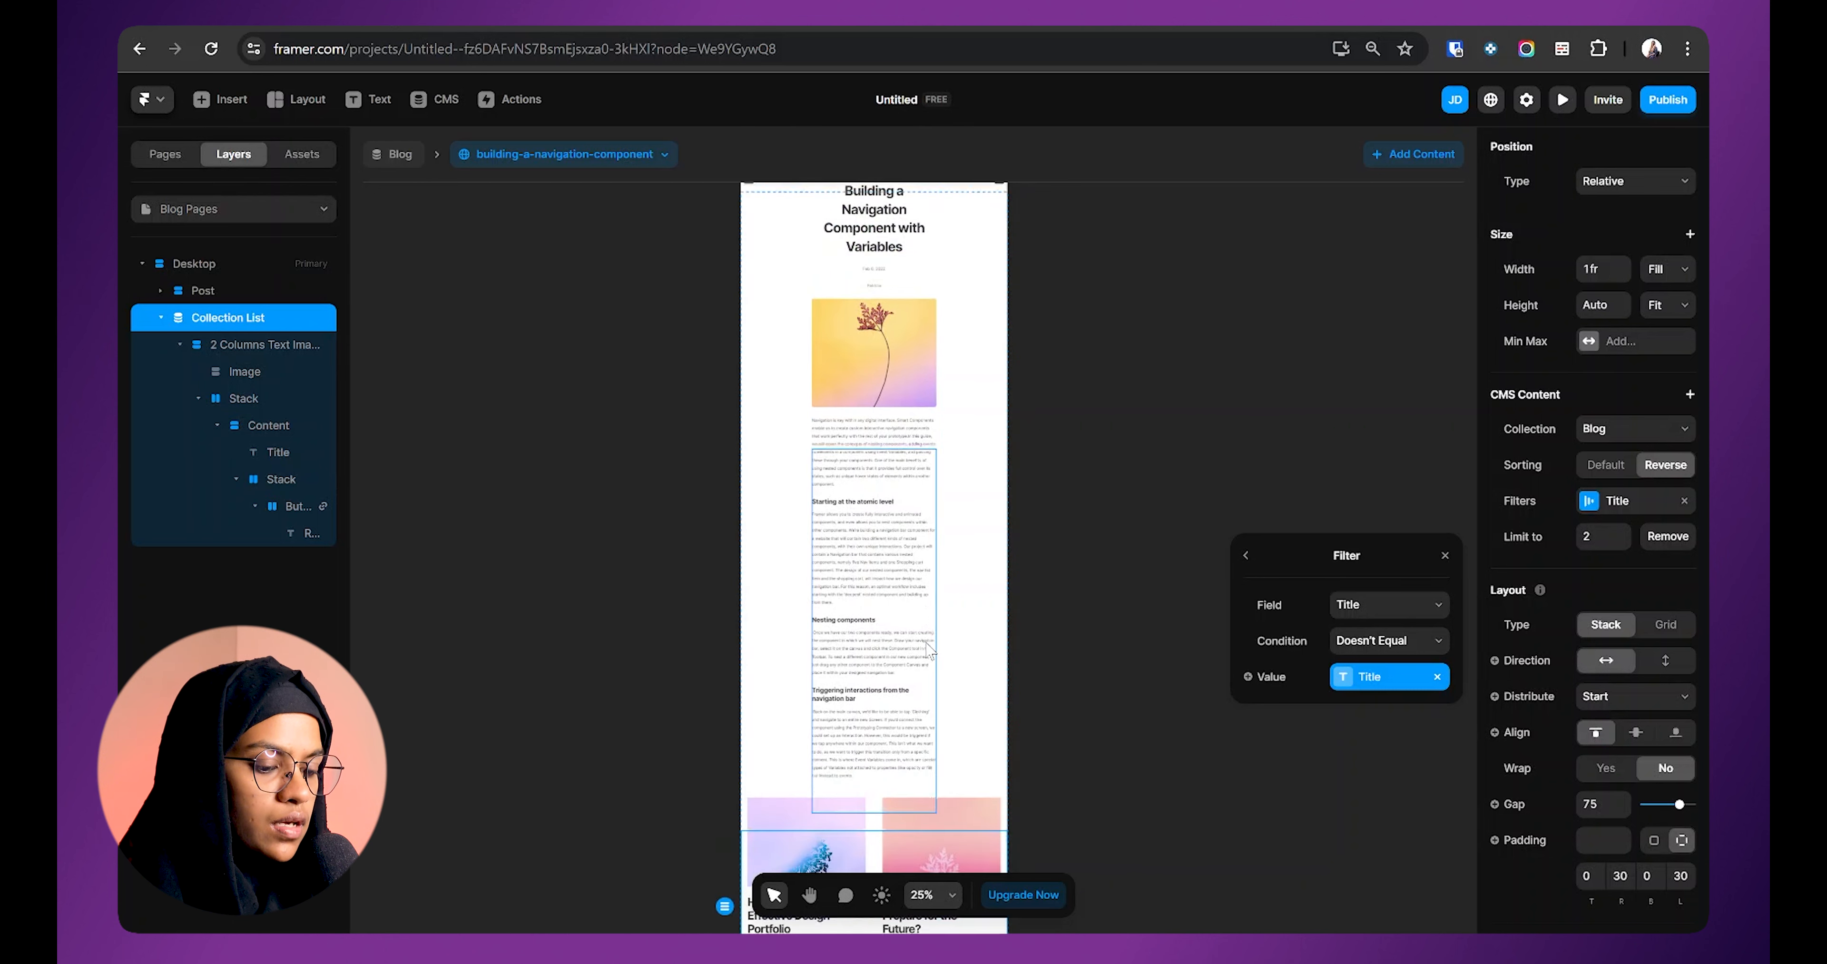
left_click(1179, 791)
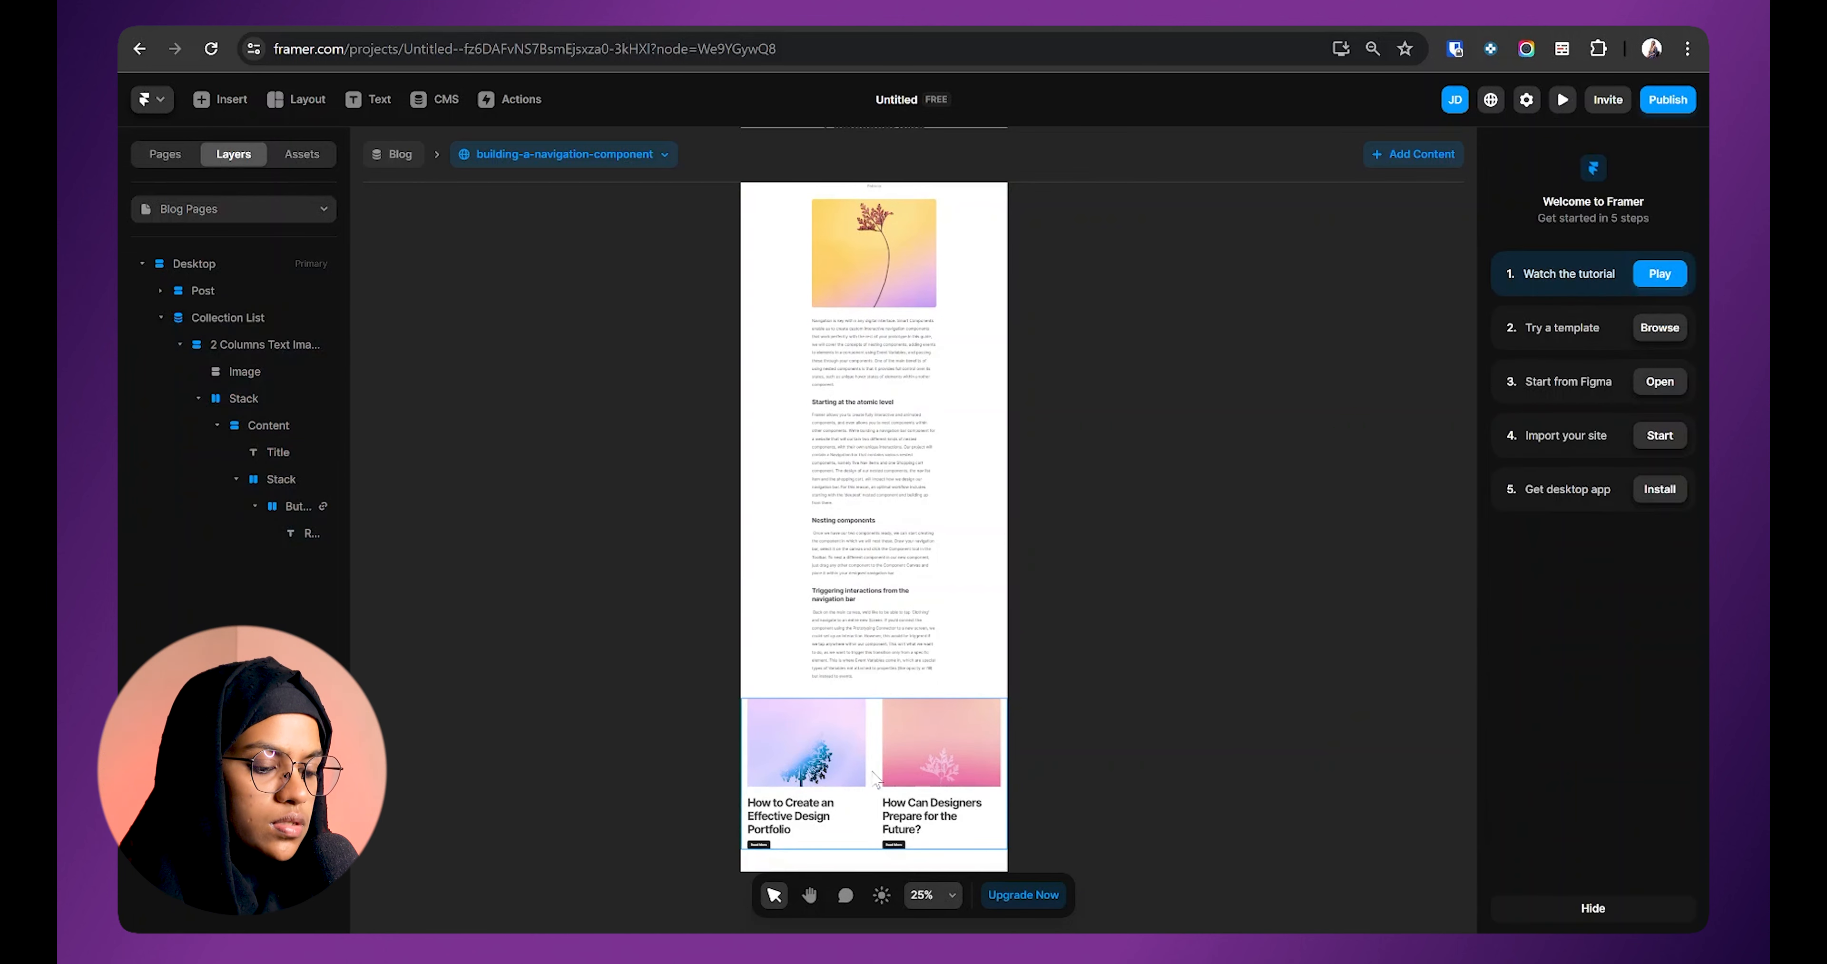
left_click(879, 782)
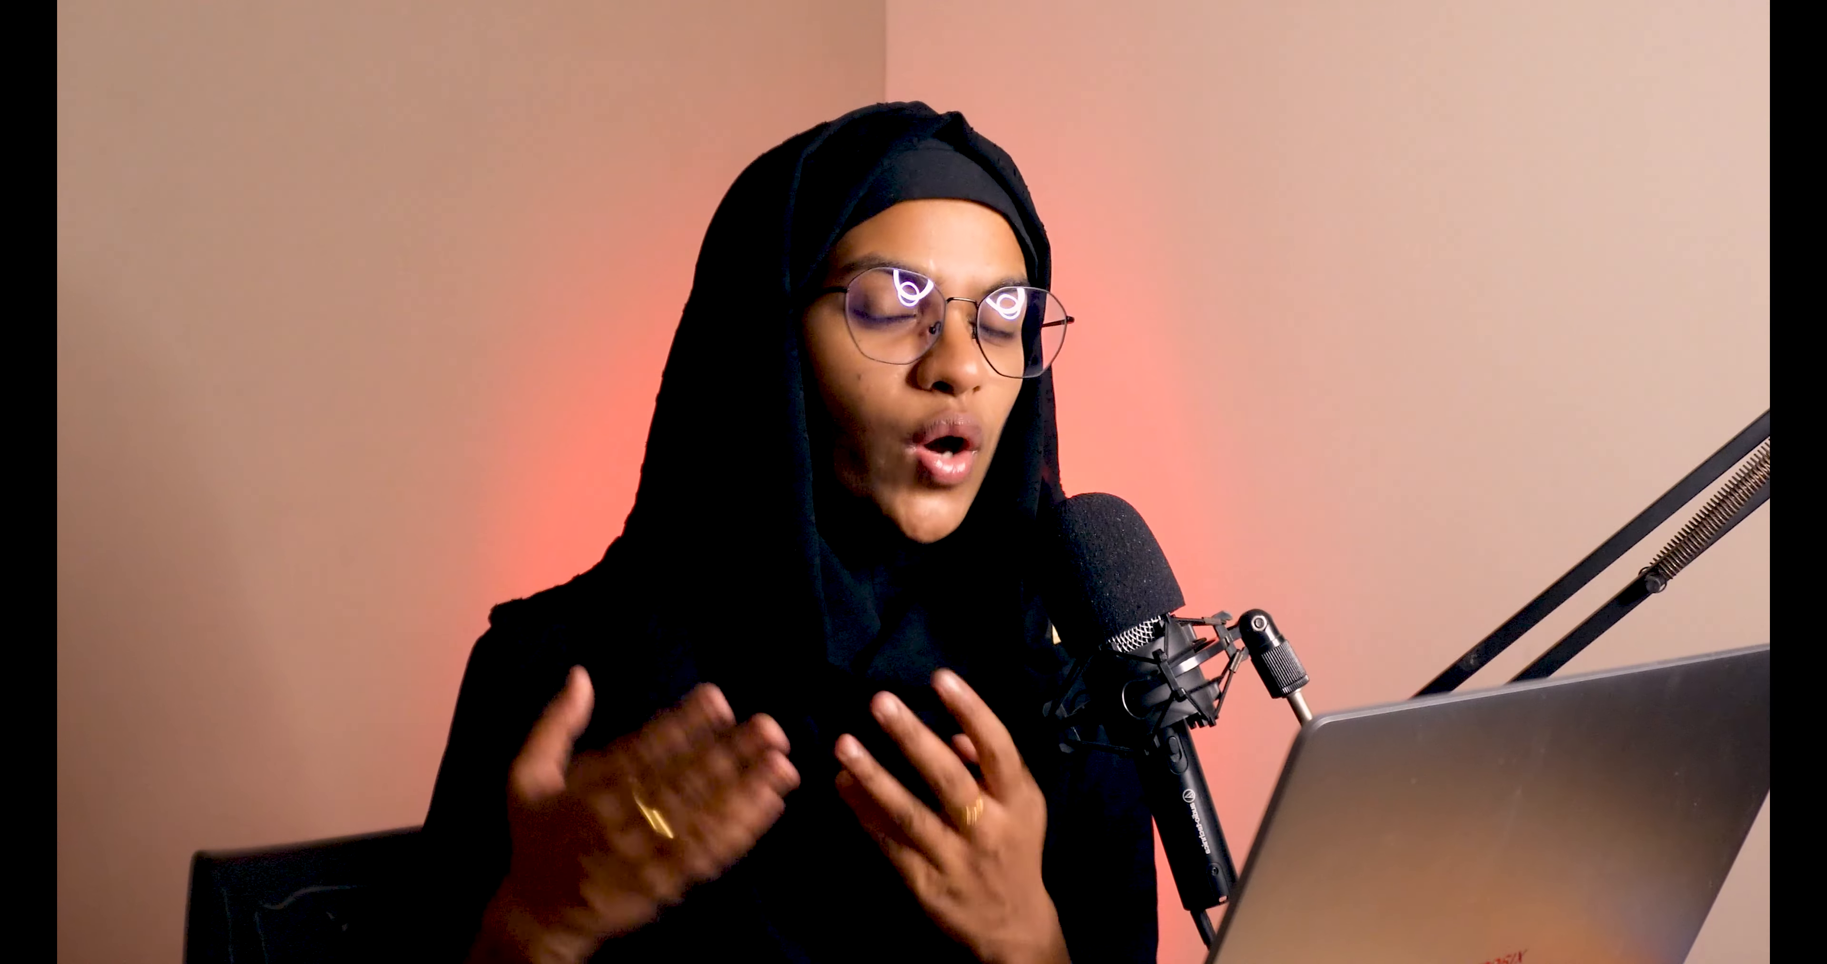